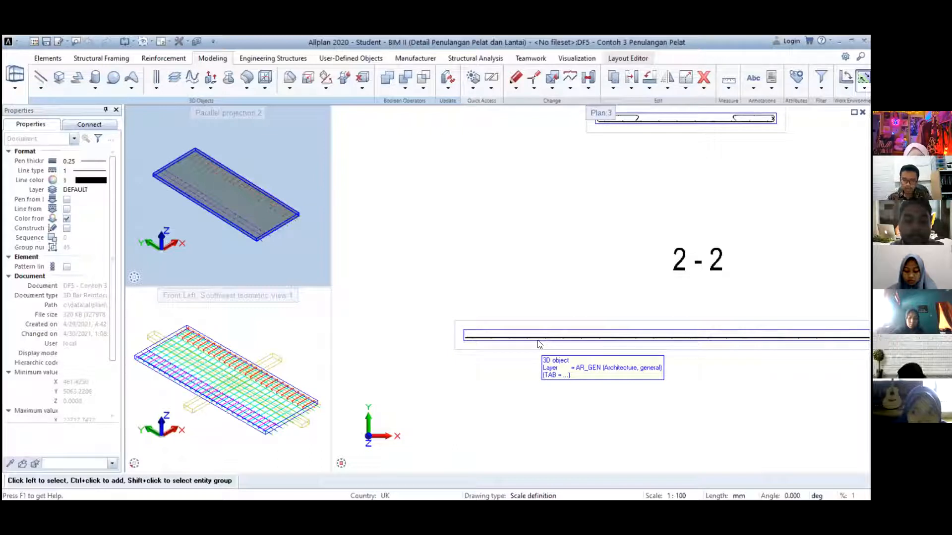
scroll(540, 344, "down", 5)
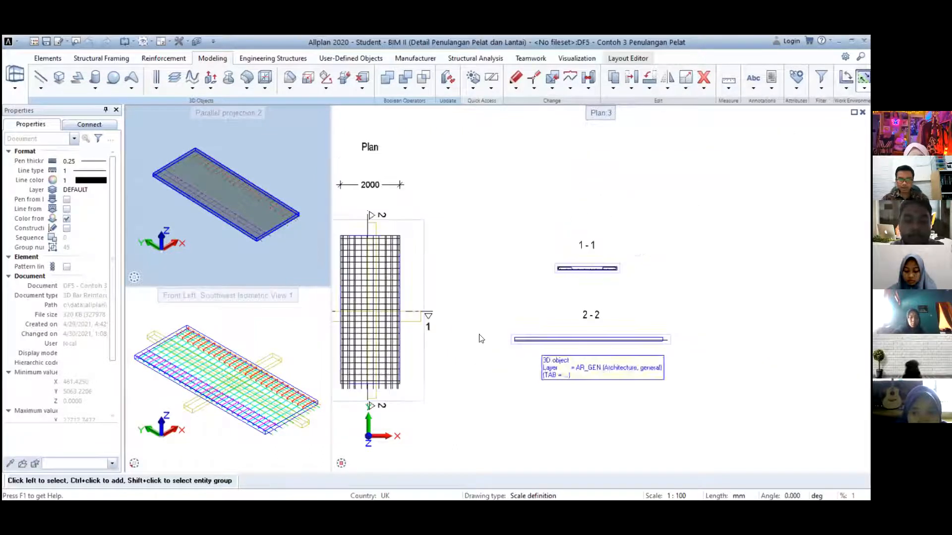
scroll(490, 332, "up", 2)
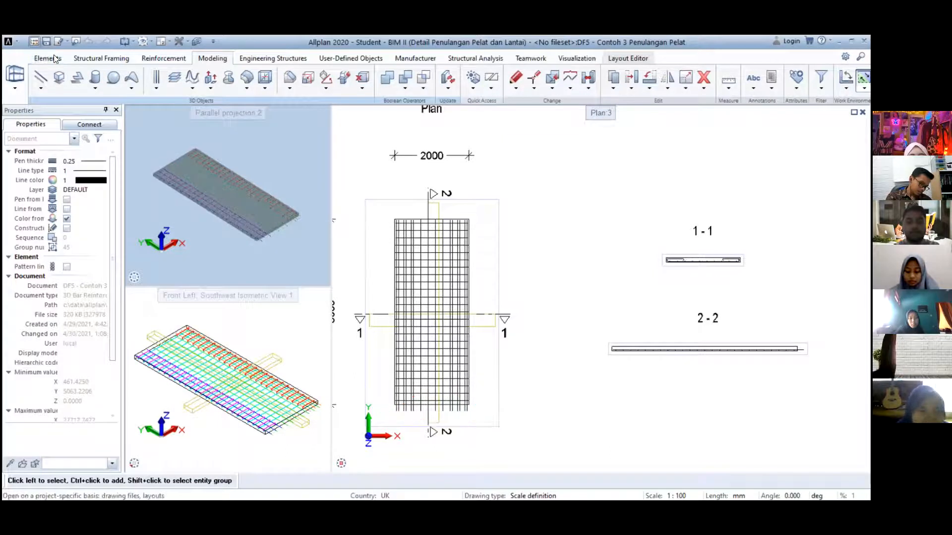
Name the empty drawing file number 6 "Baru" and open it as the active drawing file
left_click(33, 41)
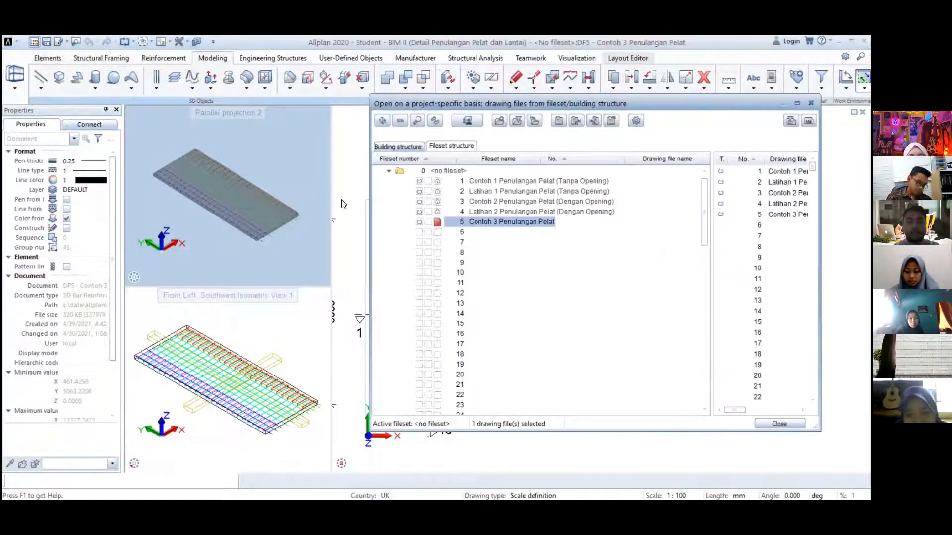
left_click(437, 232)
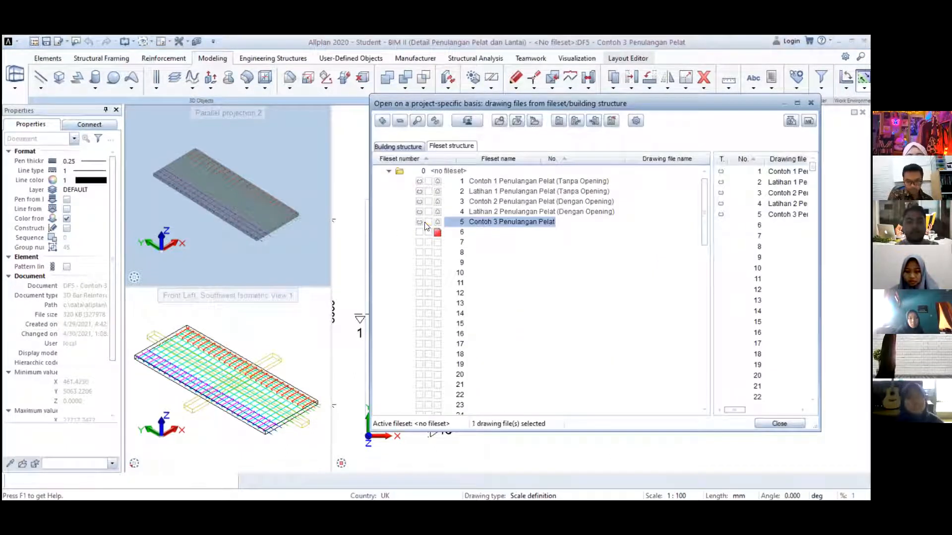
left_click(460, 233)
left_click(479, 233)
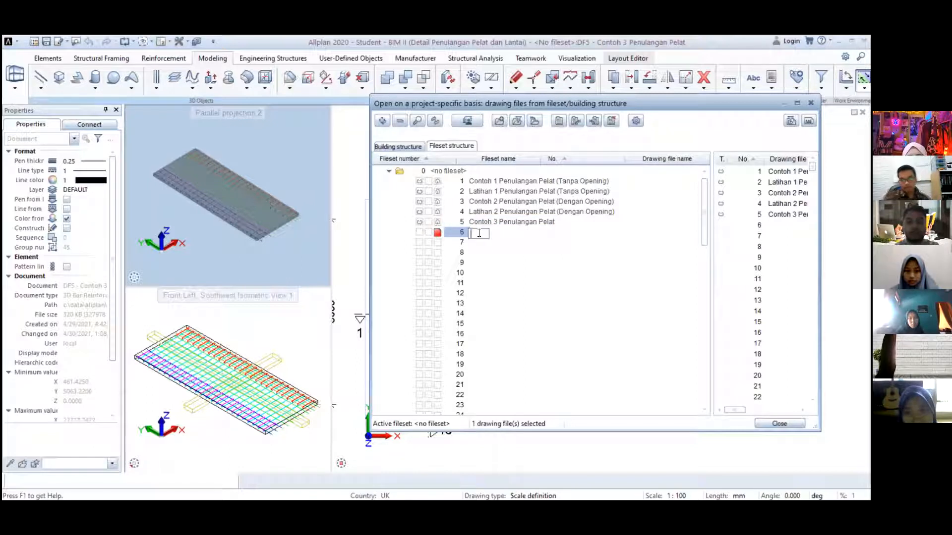
type("Ba")
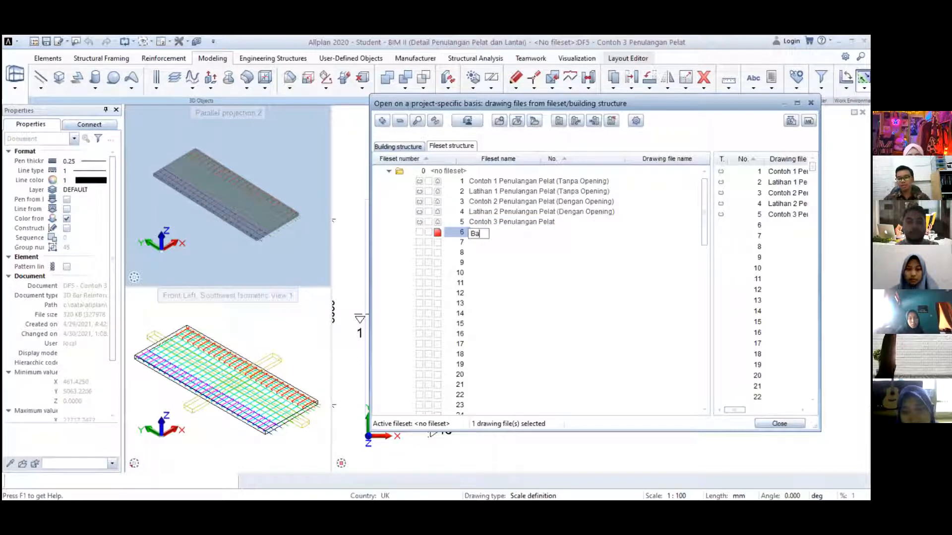
type("ru")
left_click(500, 234)
left_click(495, 233)
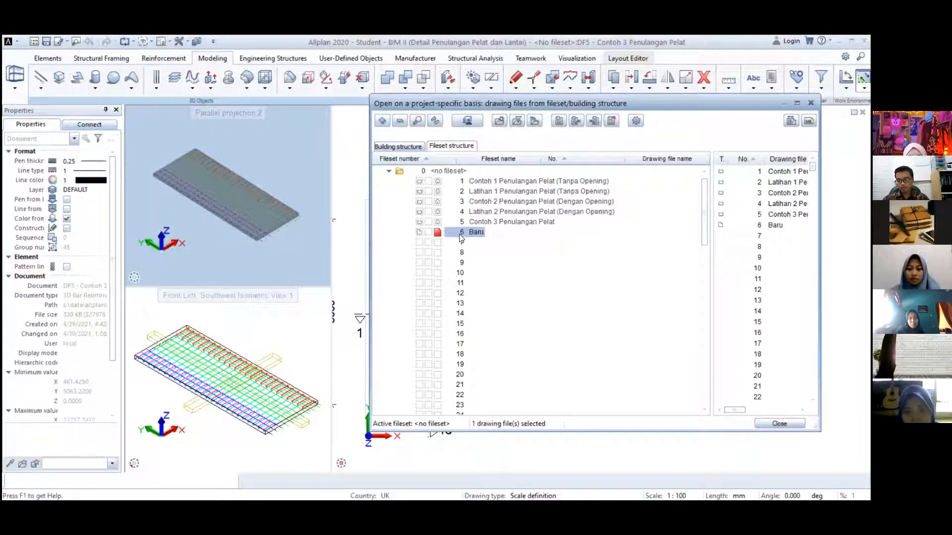
double_click(459, 234)
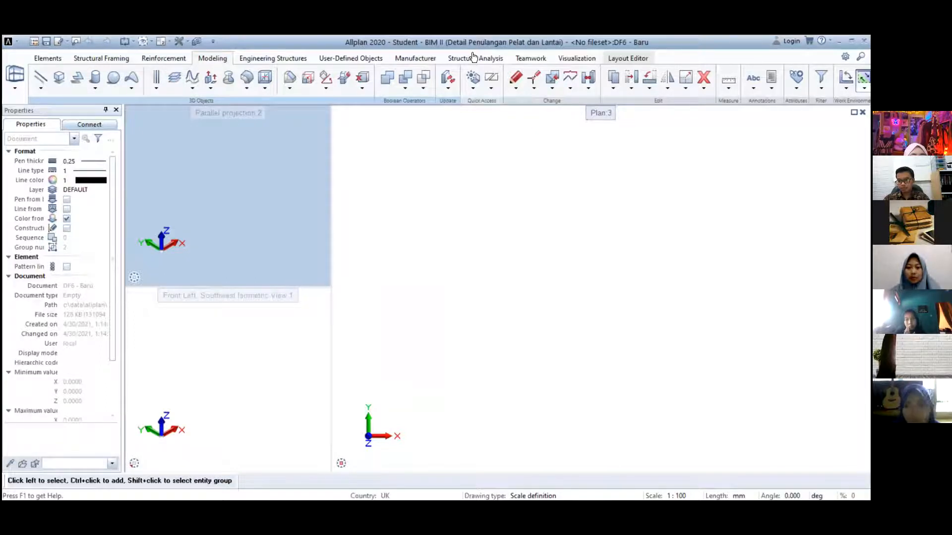
Draw a 3D box for the slab in the isometric view of the empty drawing file
left_click(59, 78)
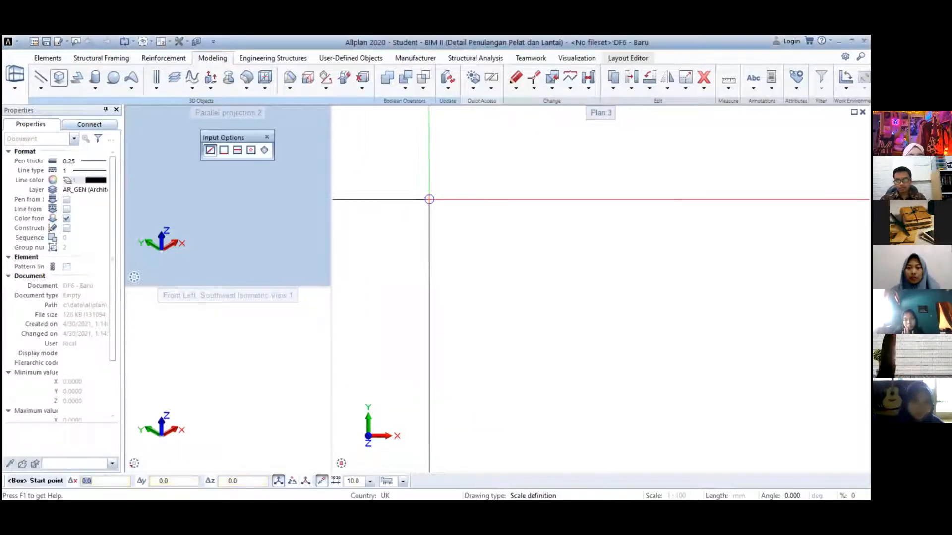
mouse_move(356, 435)
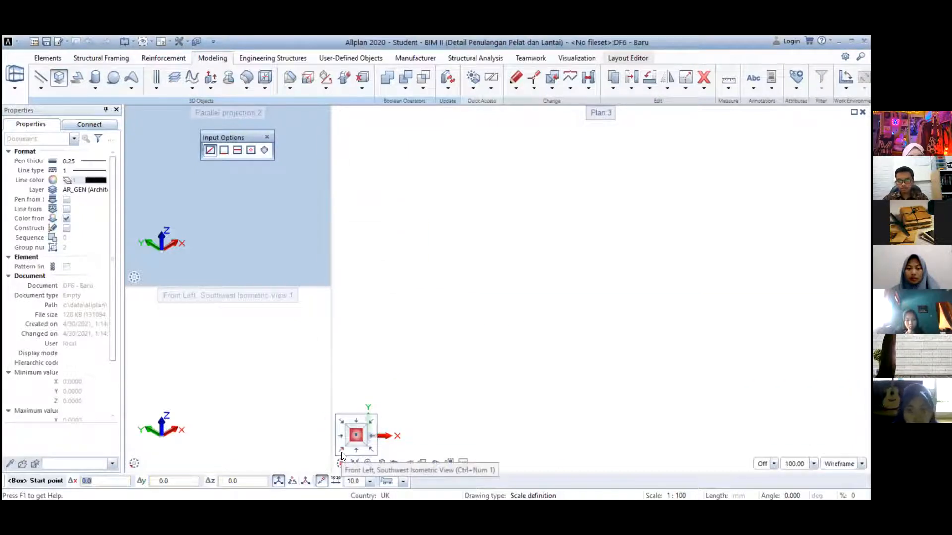
left_click(341, 452)
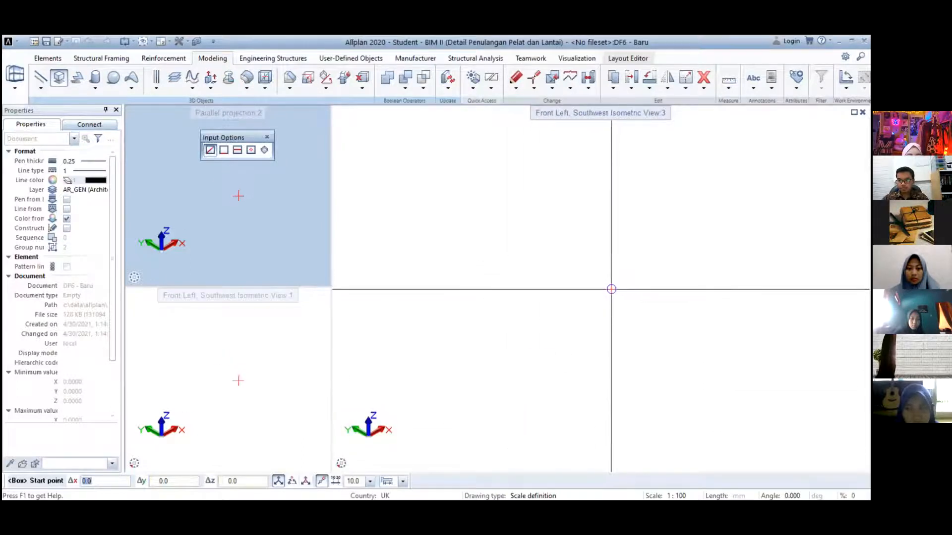
key("Escape")
key("Return")
left_click(551, 317)
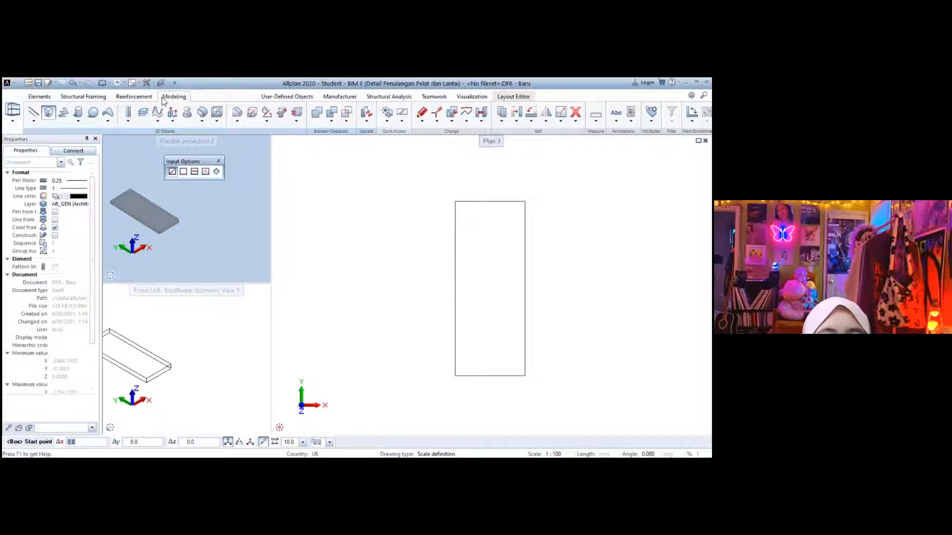
left_click(149, 97)
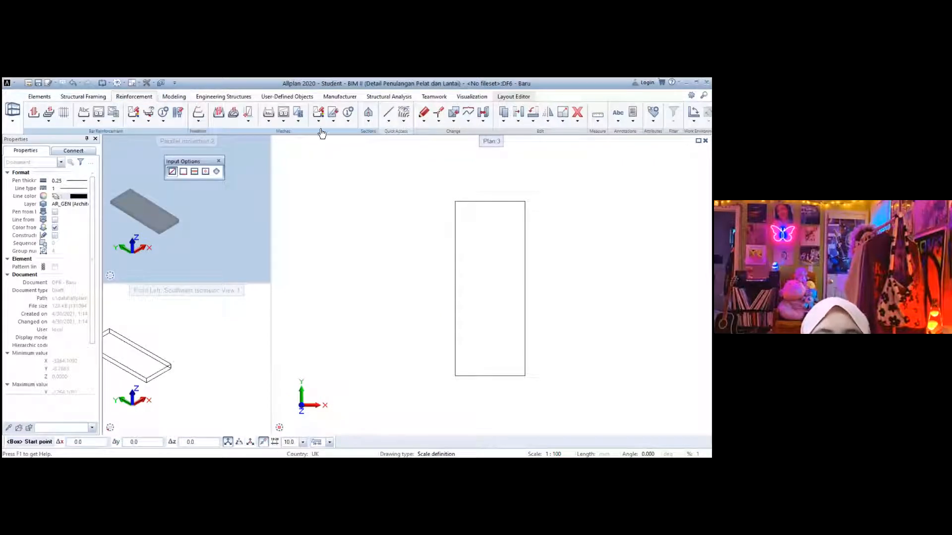
left_click(368, 119)
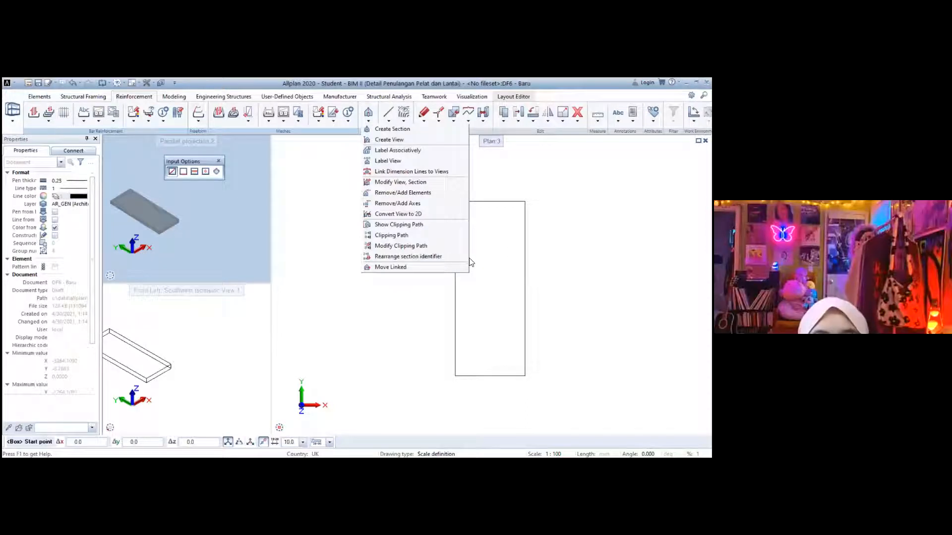
left_click(490, 302)
left_click(490, 303)
key("Escape")
key("Escape")
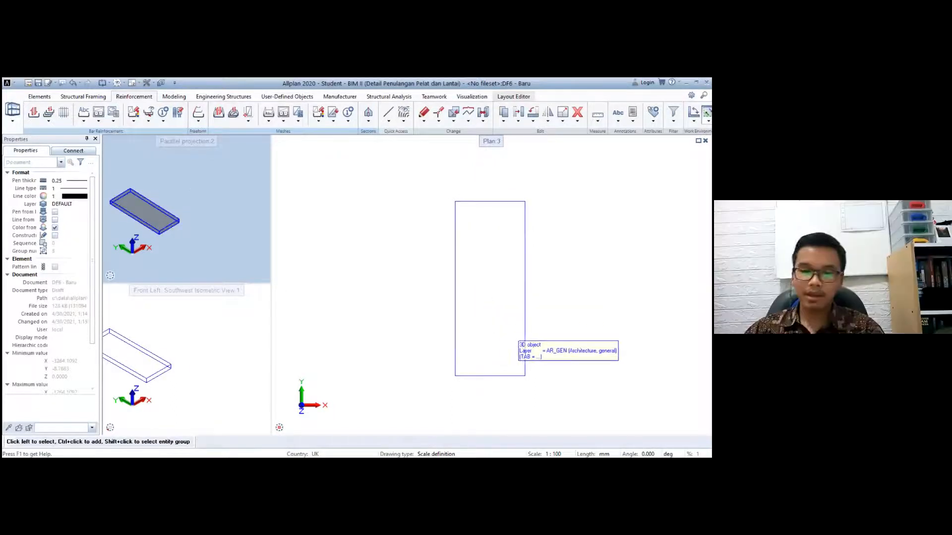
Delete the slab box from the drawing file
left_click_drag(533, 375, 424, 164)
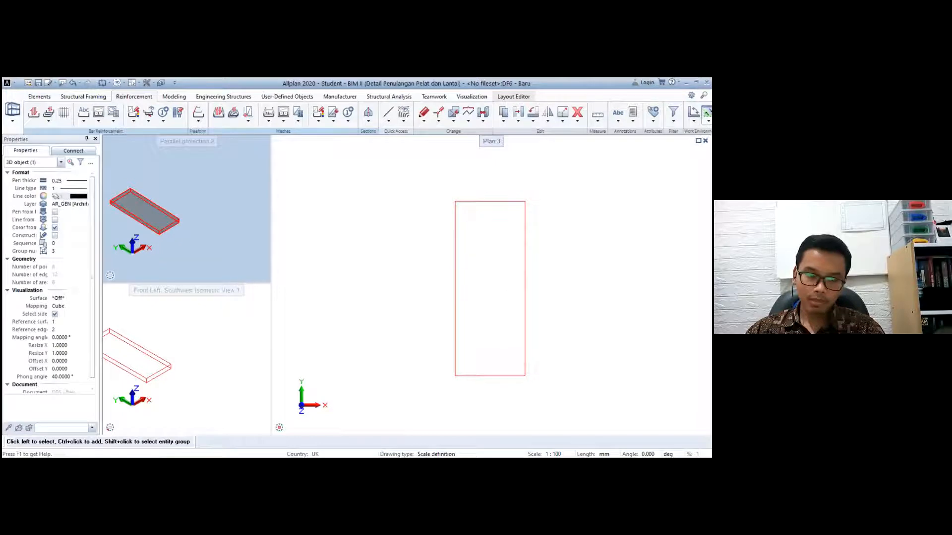
key("Delete")
Model the slab in the isometric view as a 3D box measuring 2000 mm in X, 5000 mm in Y and 120 mm in Z
left_click(173, 96)
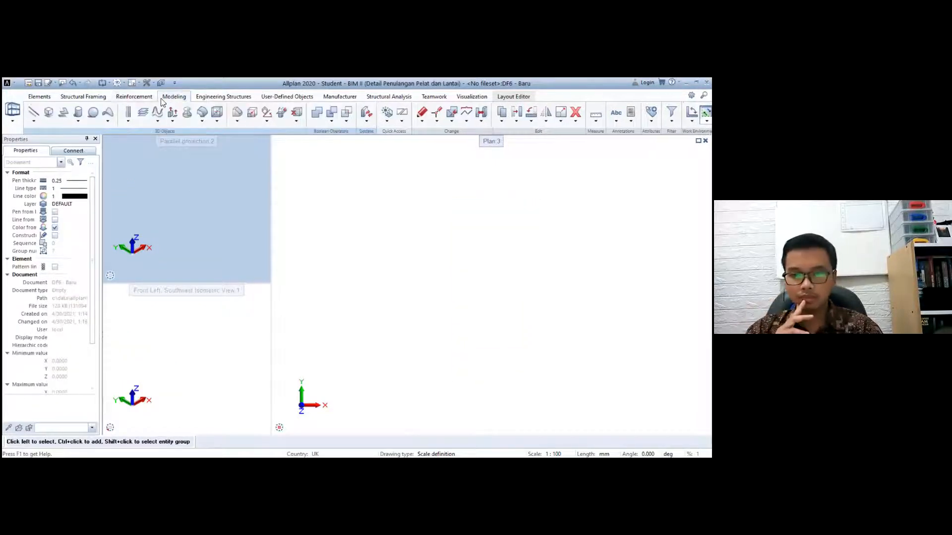
left_click(48, 112)
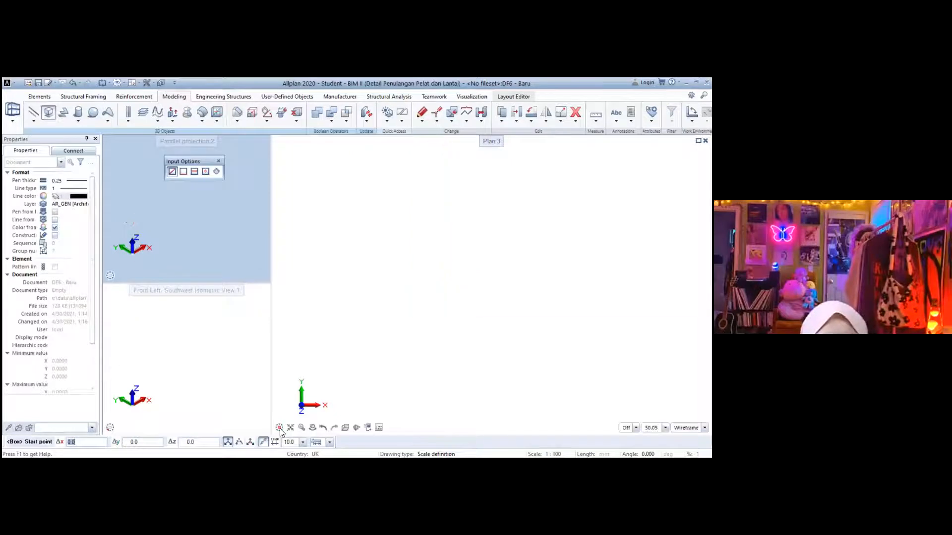
left_click(281, 415)
left_click(414, 313)
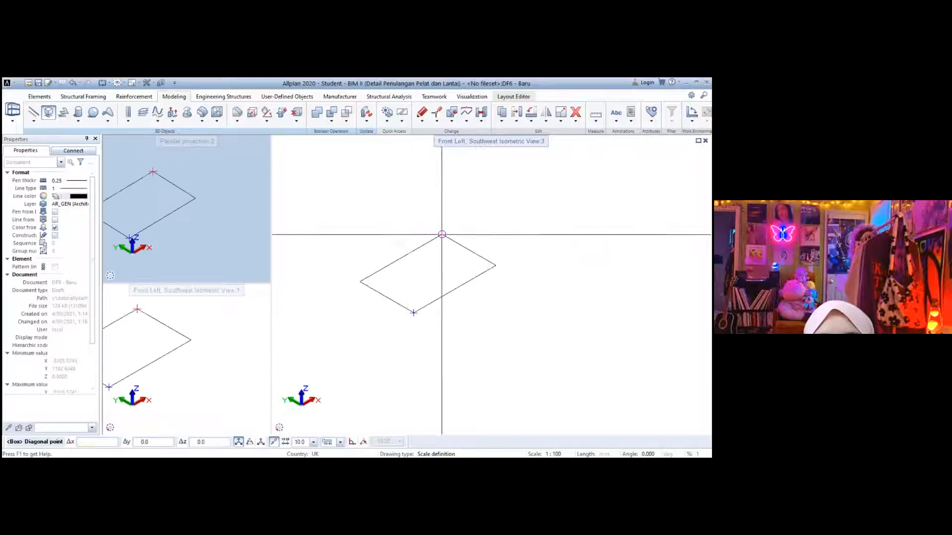
key("Tab")
type("5")
key("Tab")
type("1")
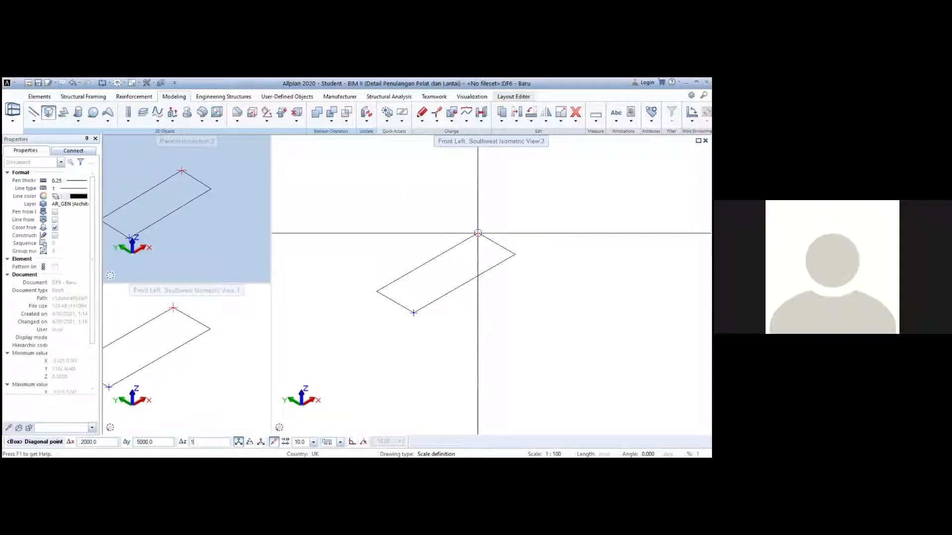
type("20")
key("Return")
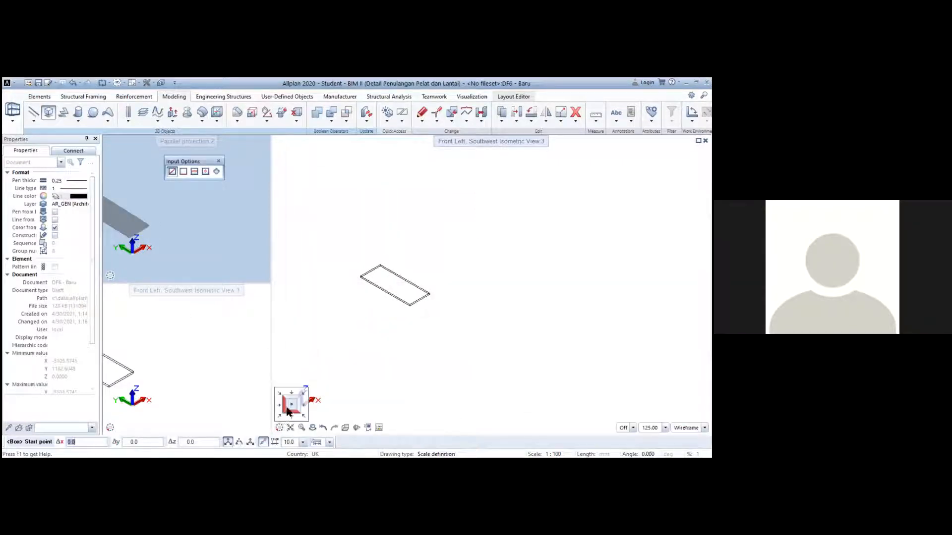
Switch the main viewport to plan and create an associative plan view of the slab, placed below the model
left_click(289, 409)
scroll(461, 293, "down", 1)
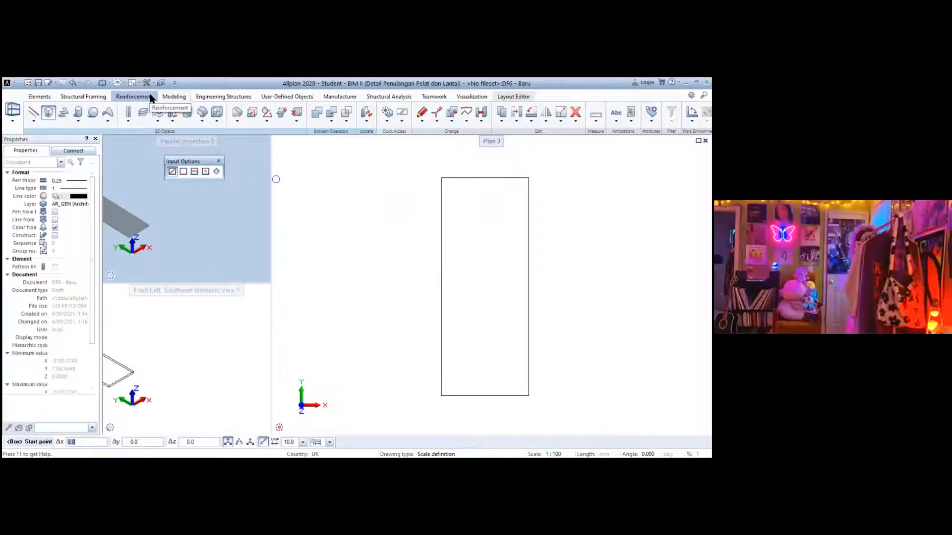
left_click(135, 97)
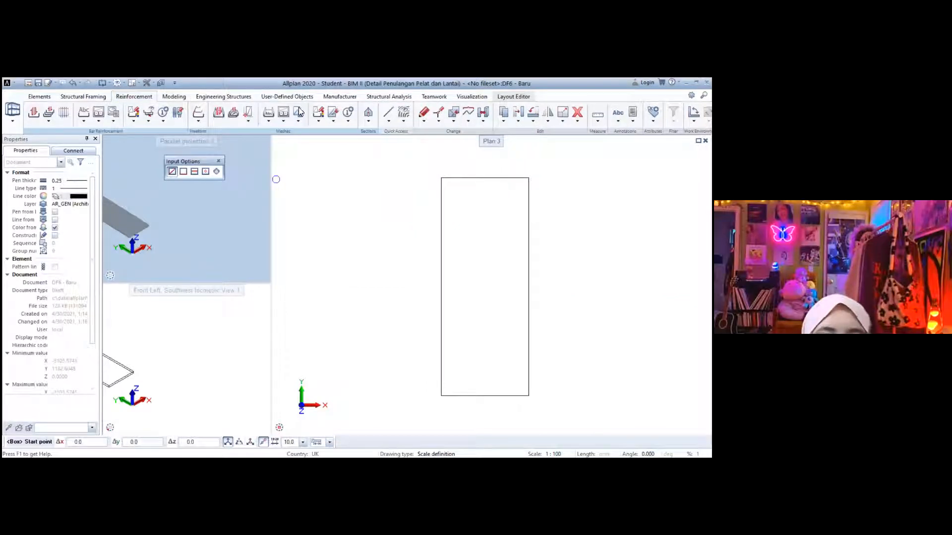
left_click(369, 121)
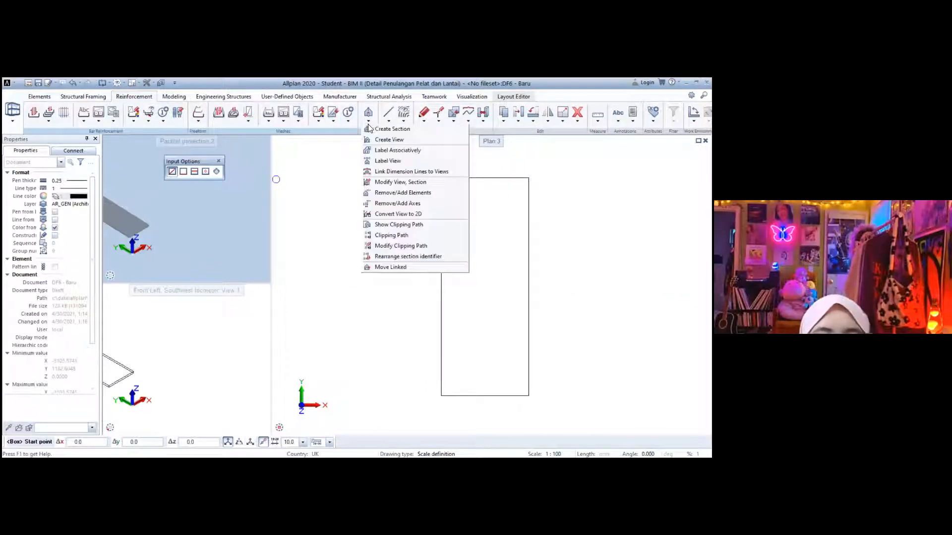
left_click(388, 140)
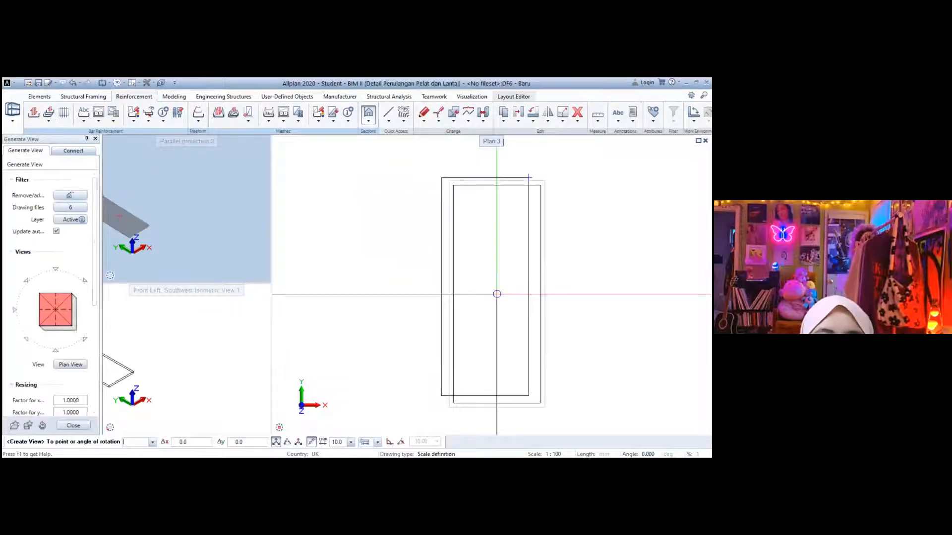
scroll(497, 294, "down", 4)
middle_click_drag(489, 349, 494, 272)
scroll(493, 322, "up", 1)
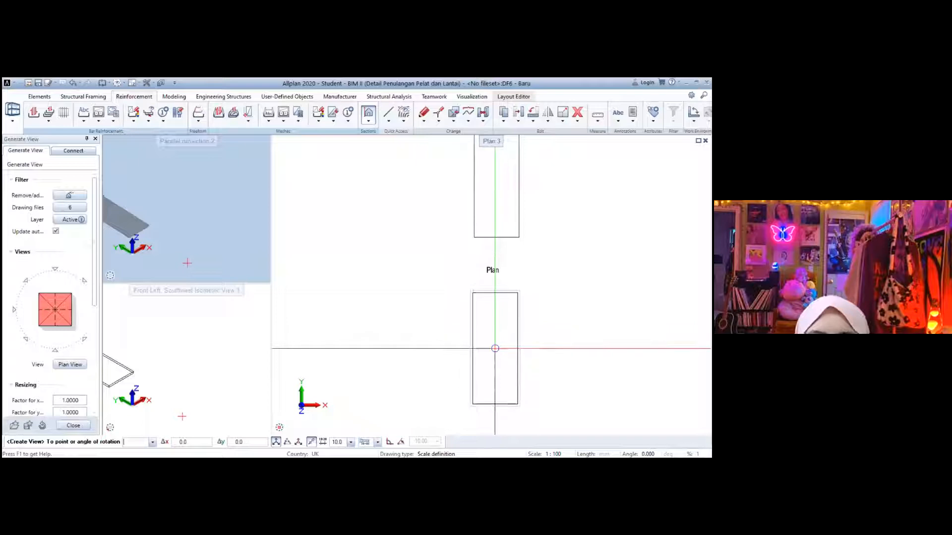
left_click(496, 349)
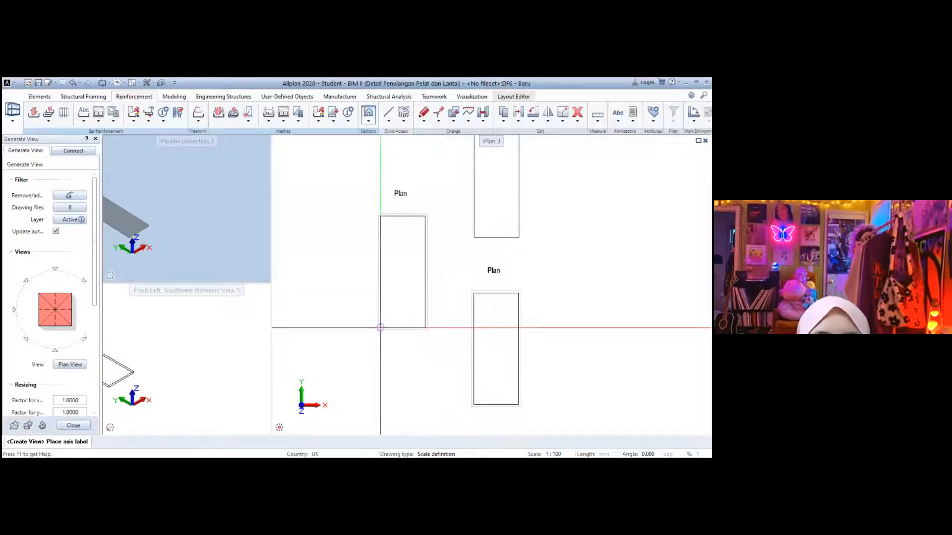
Create west and south elevation views of the slab, one above the other beside the plan view
left_click(15, 310)
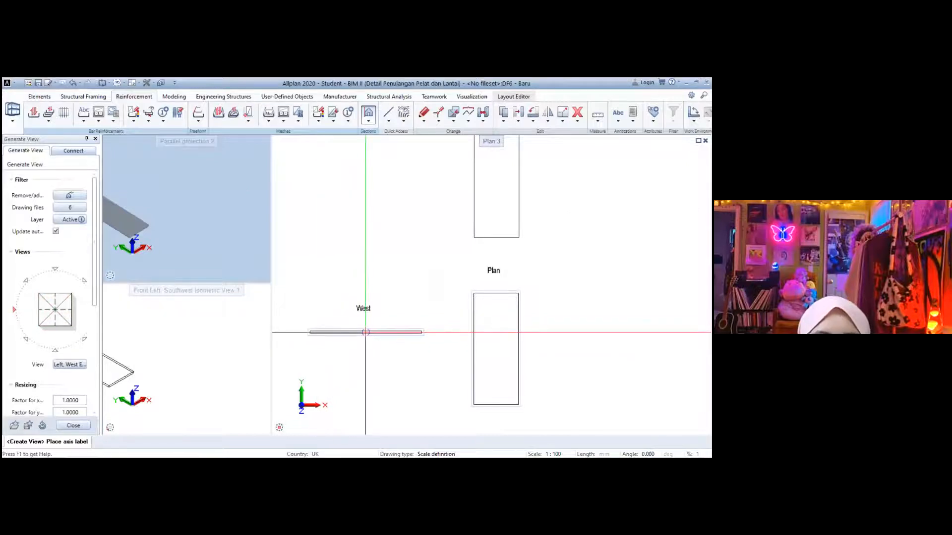
left_click(364, 334)
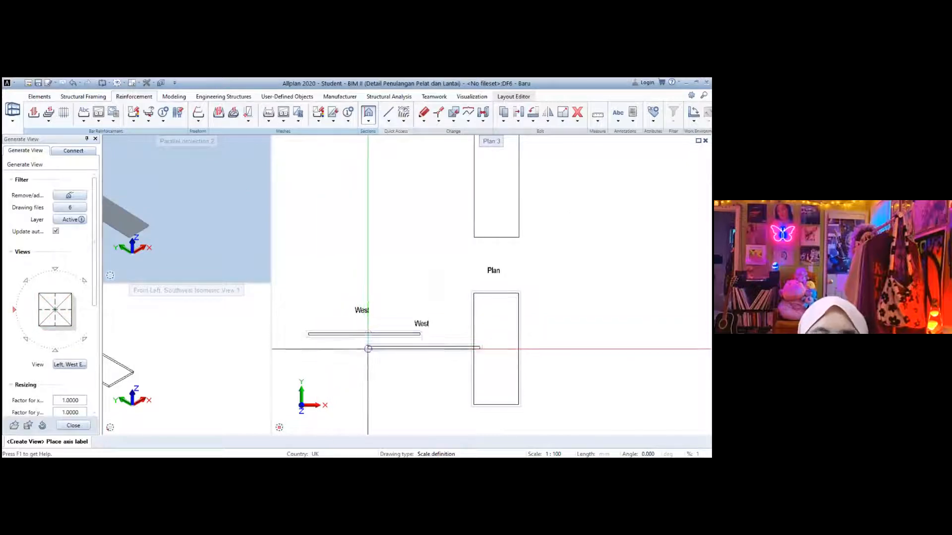
left_click(55, 351)
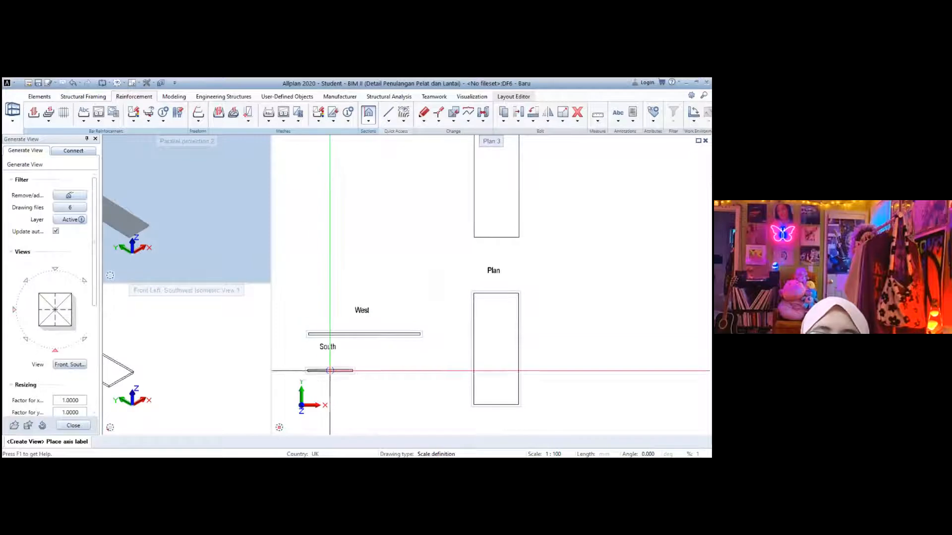
left_click(364, 379)
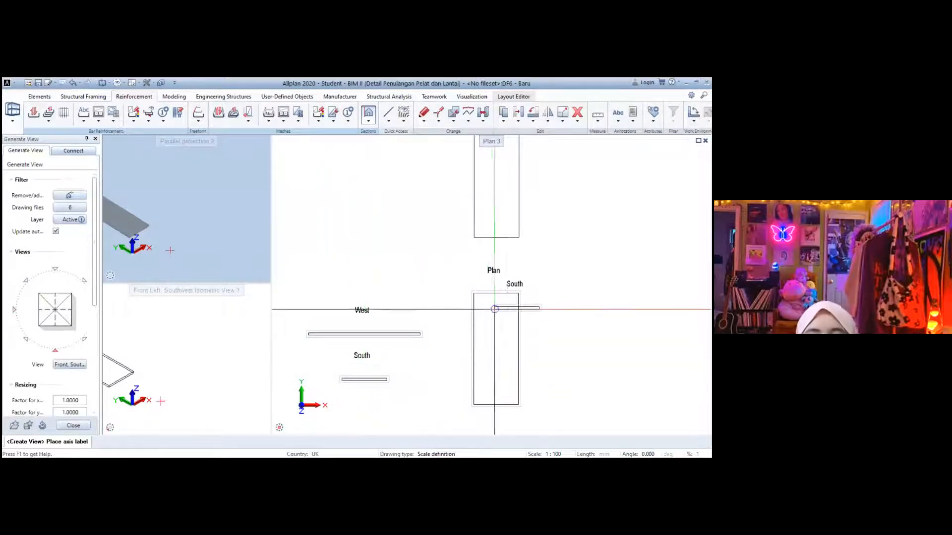
key("Escape")
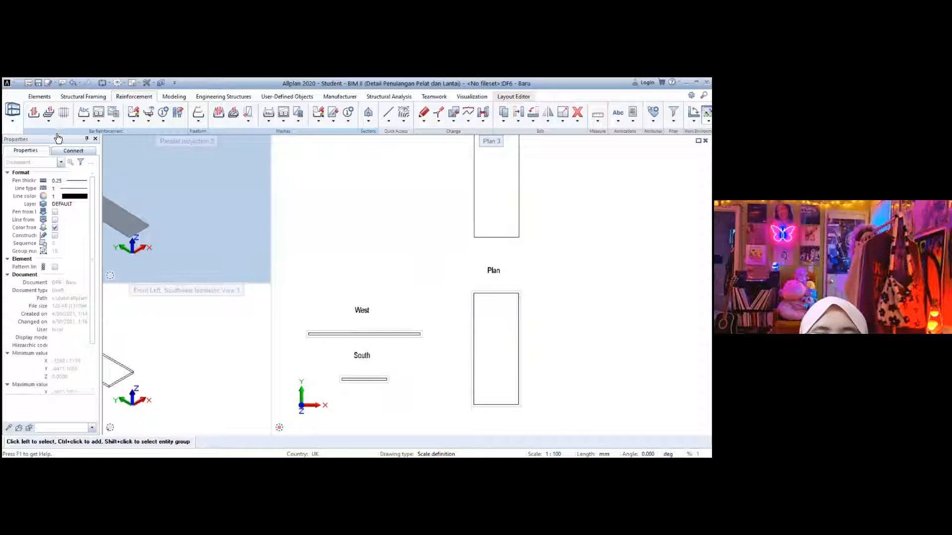
Begin a new reinforcement bar shape and choose the Freeform shape type
left_click(39, 120)
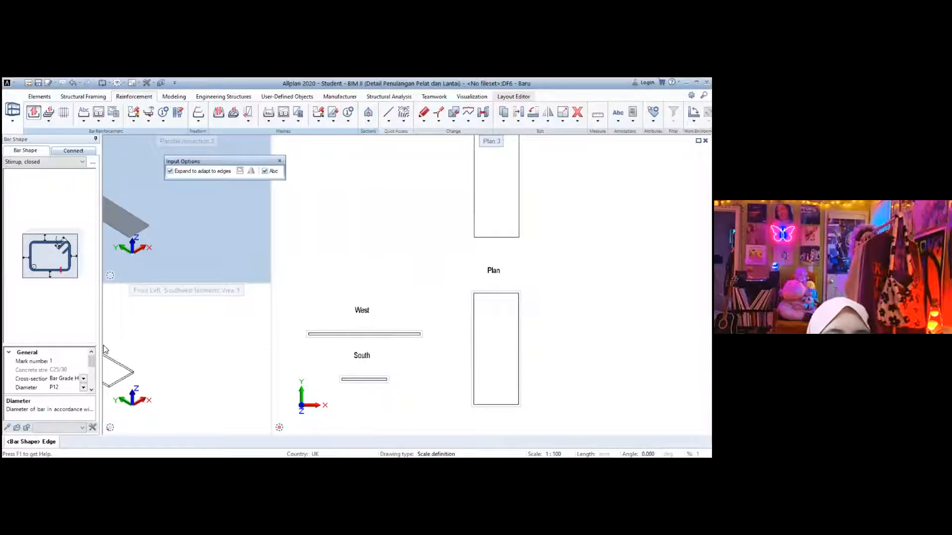
left_click_drag(158, 333, 139, 334)
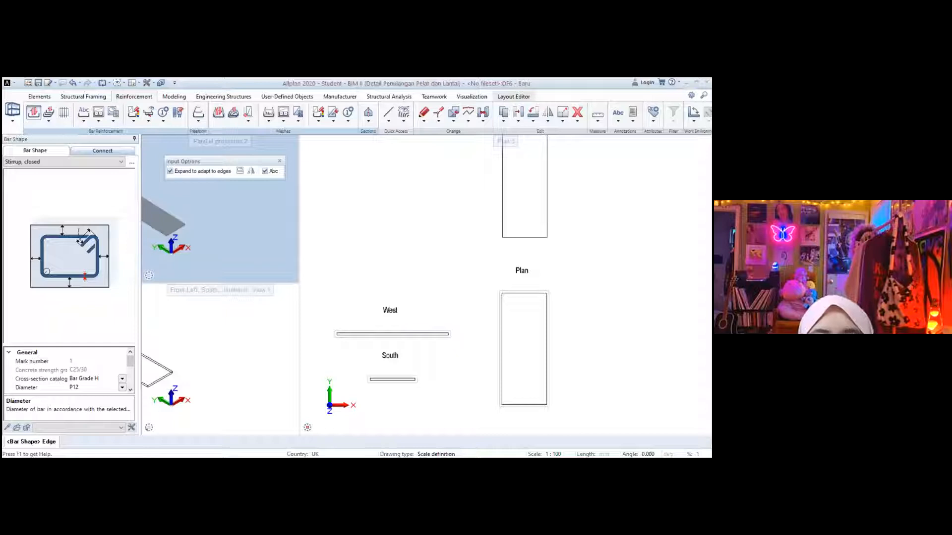
left_click(39, 217)
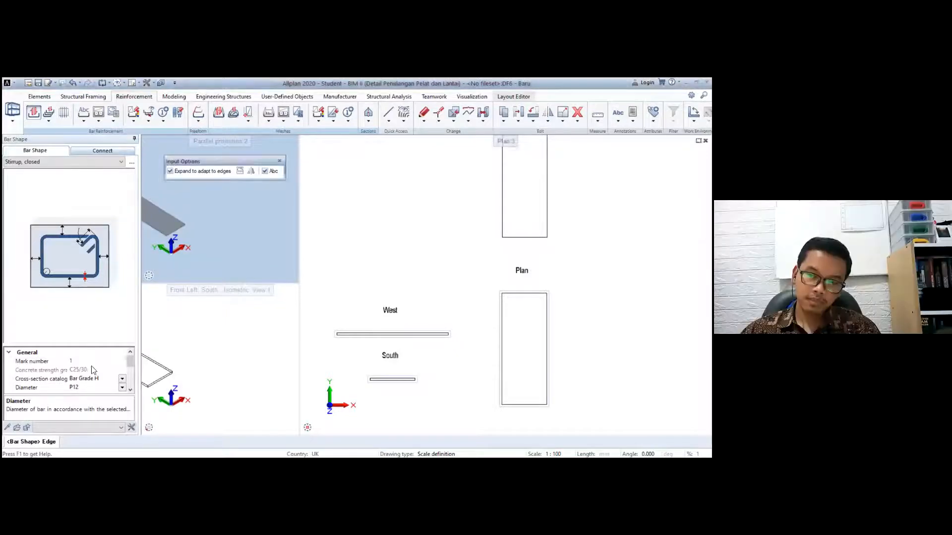
left_click(50, 161)
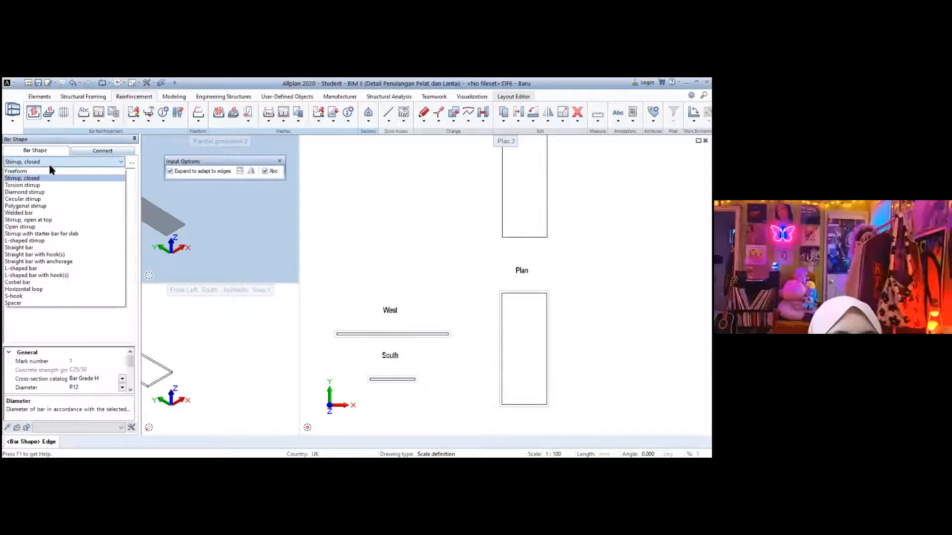
left_click(49, 167)
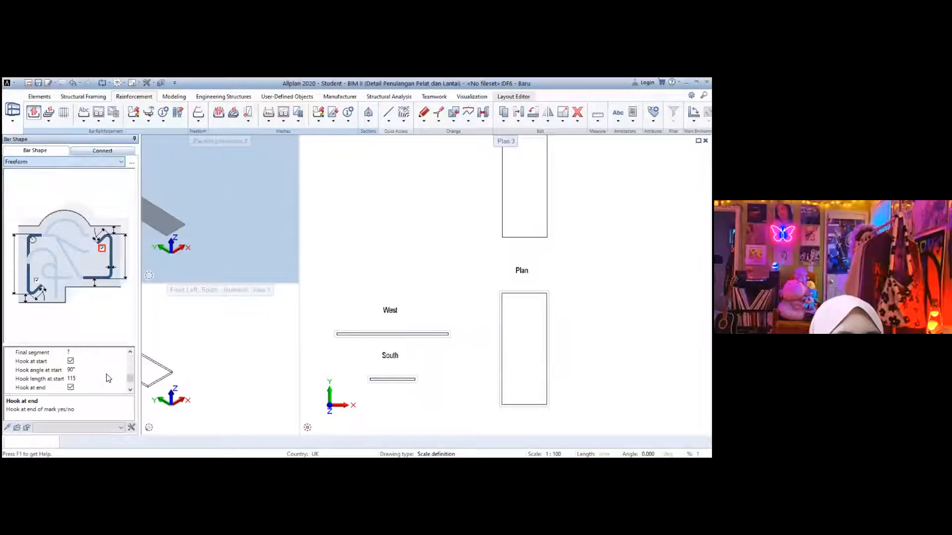
Turn off the hooks at the start and end of the freeform bar and set its diameter to P8
scroll(109, 379, "down", 1)
scroll(104, 381, "up", 1)
scroll(104, 379, "down", 1)
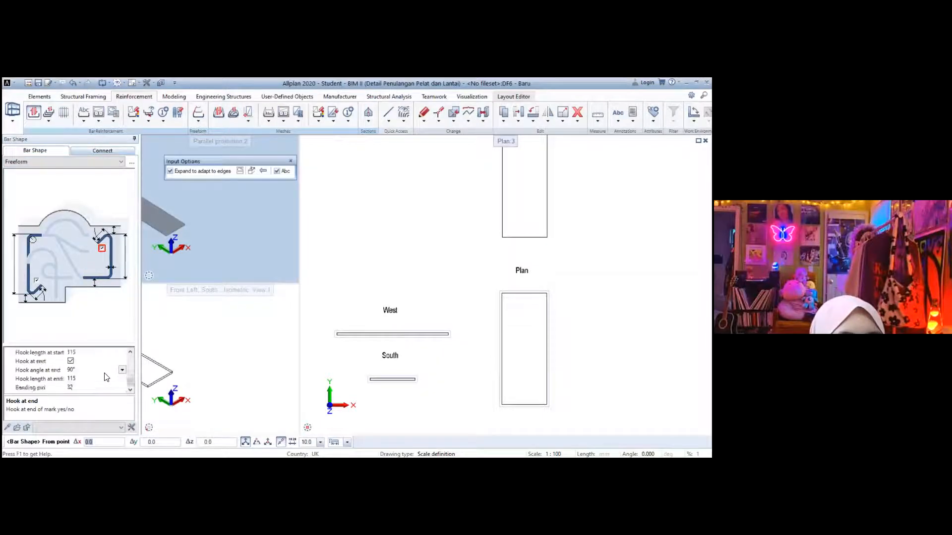
left_click(71, 361)
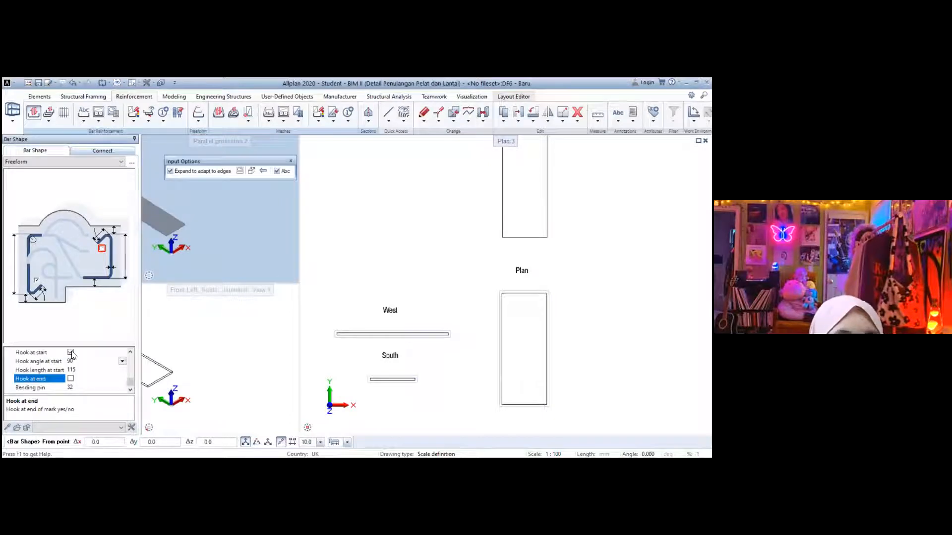
left_click(72, 354)
scroll(79, 364, "up", 3)
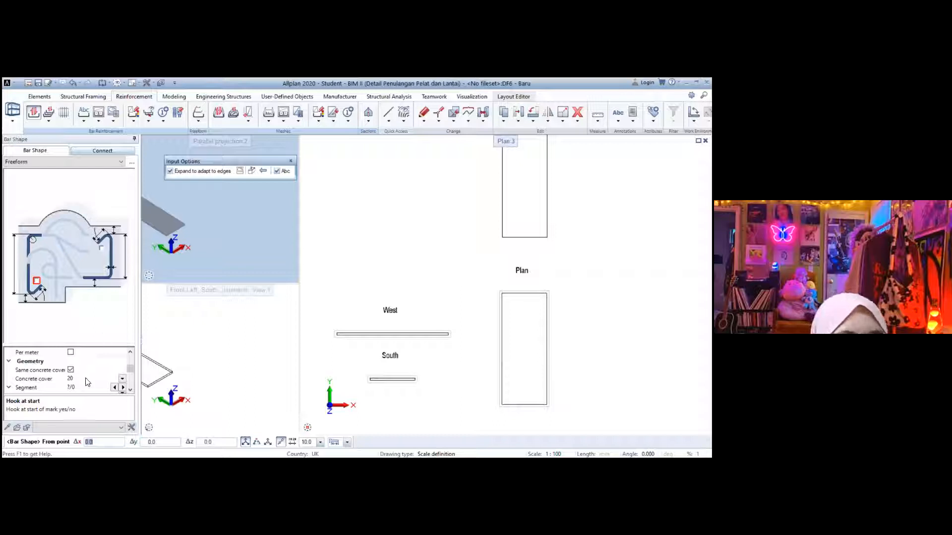
scroll(84, 379, "up", 1)
scroll(123, 370, "up", 1)
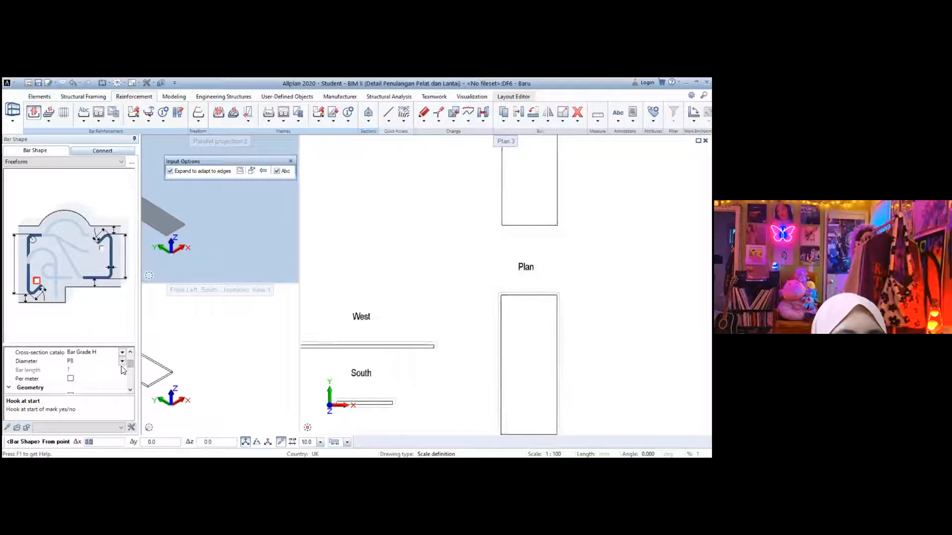
Draw a straight bar down the full length of the slab's left long edge in the associative plan view, skipping its label
left_click(495, 287)
scroll(519, 347, "down", 2)
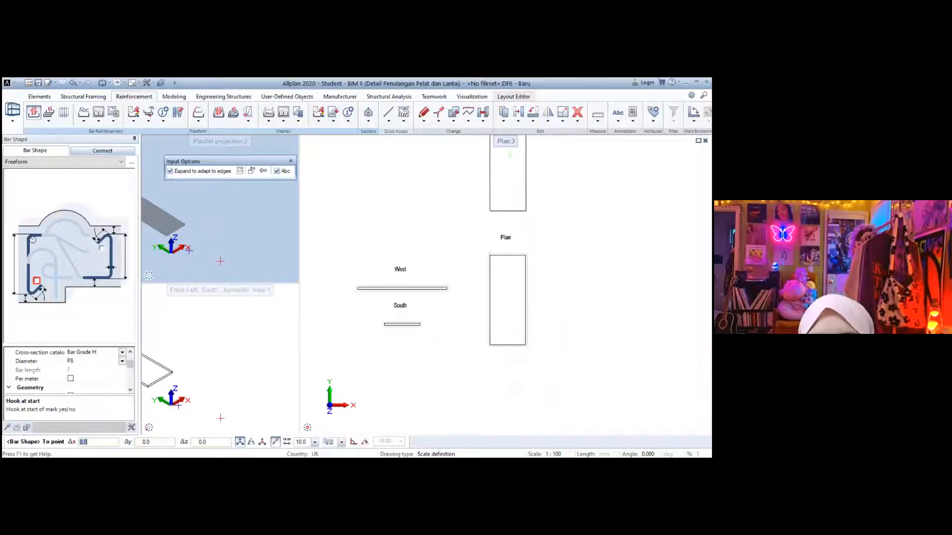
scroll(498, 337, "up", 3)
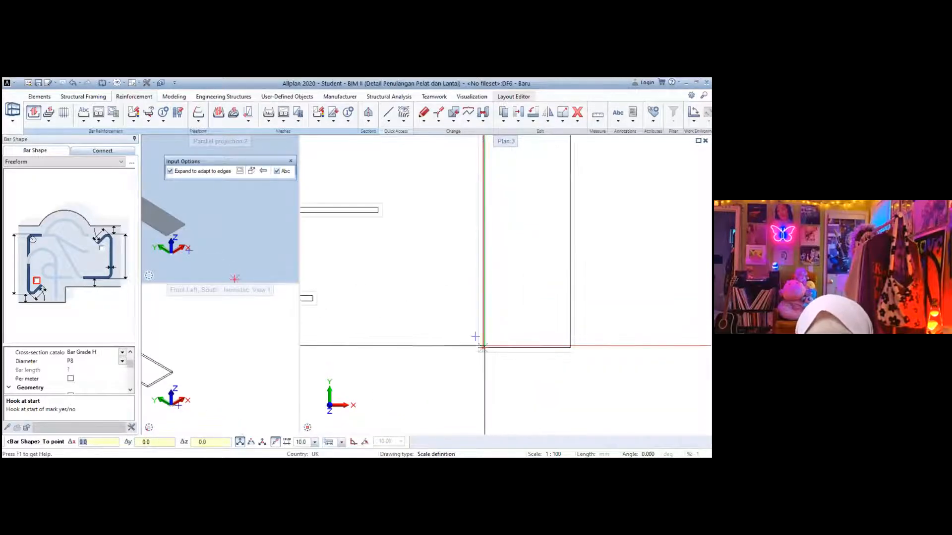
scroll(476, 342, "up", 2)
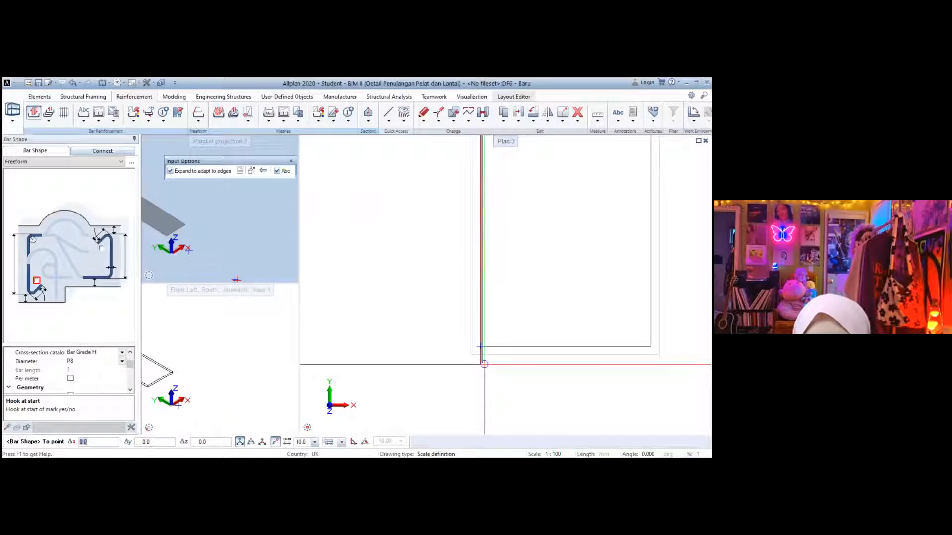
left_click(482, 359)
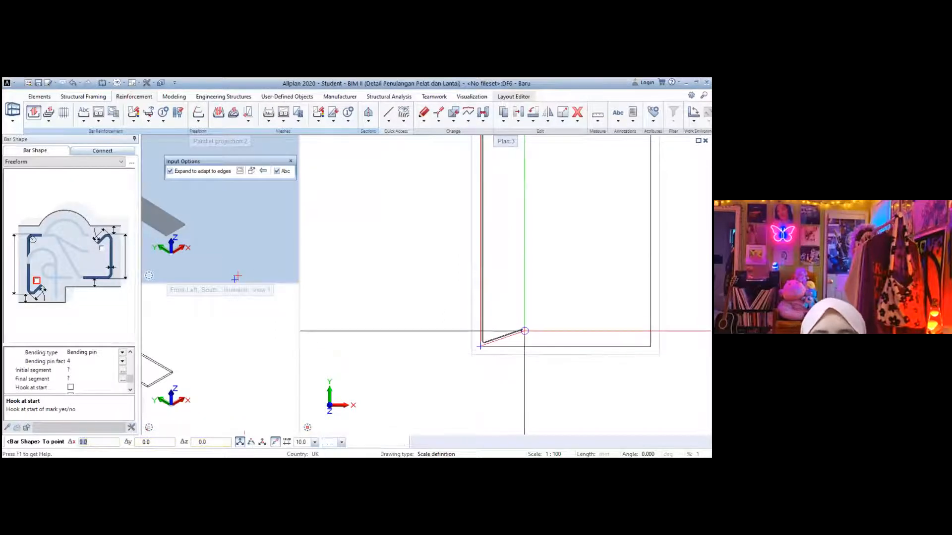
left_click(524, 330)
key("Escape")
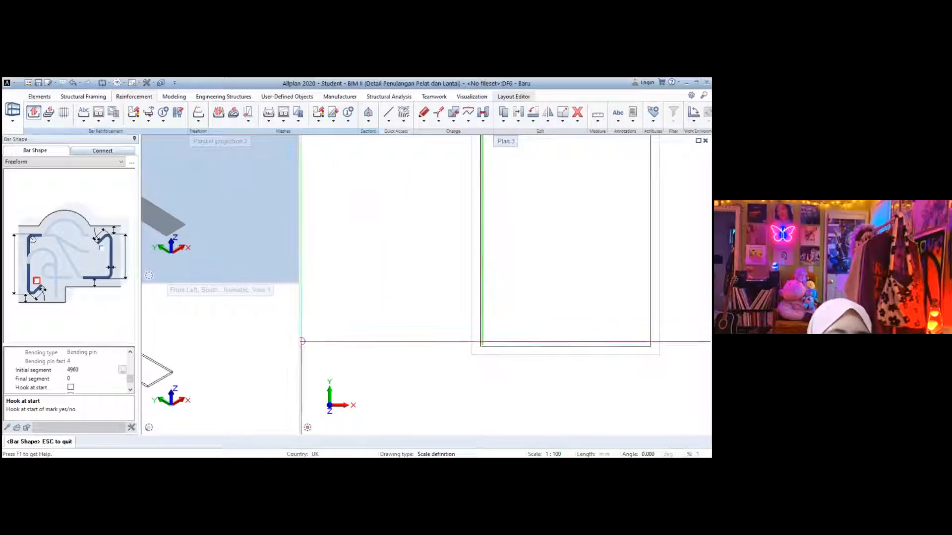
key("Escape")
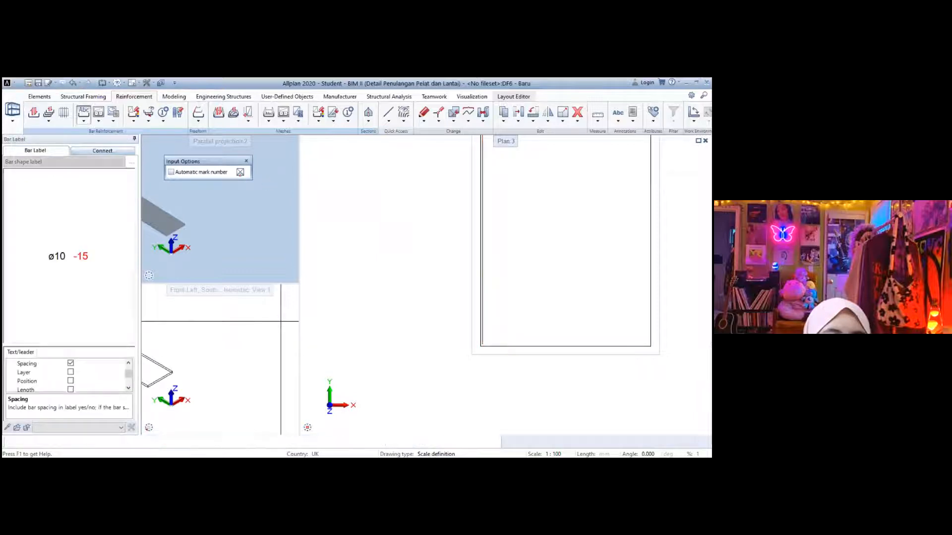
key("Escape")
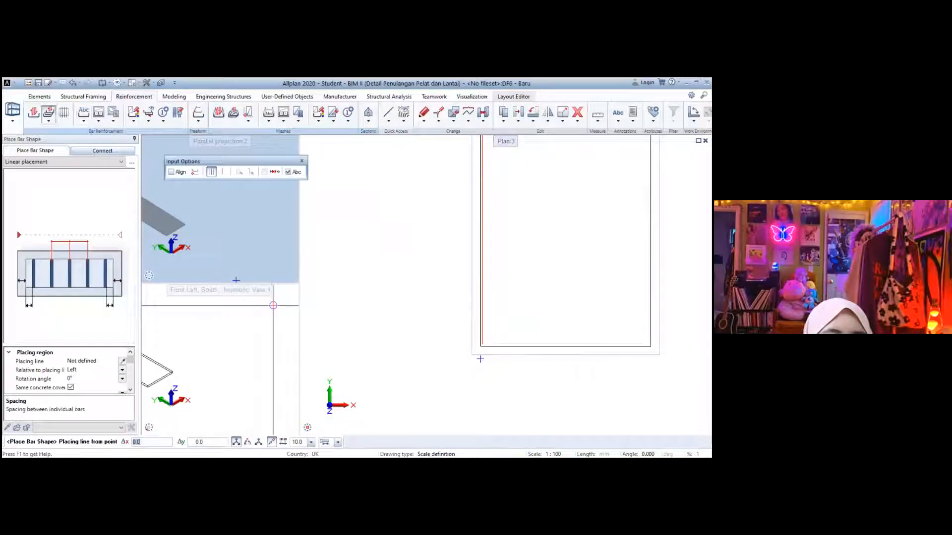
Set the bar spacing of the linear placement to 200 mm
scroll(104, 383, "down", 1)
scroll(104, 383, "down", 2)
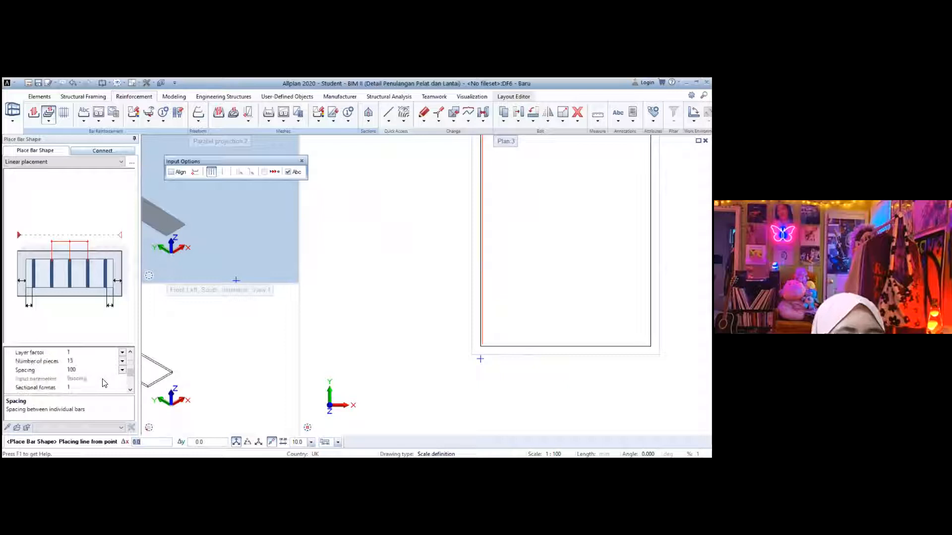
left_click(122, 371)
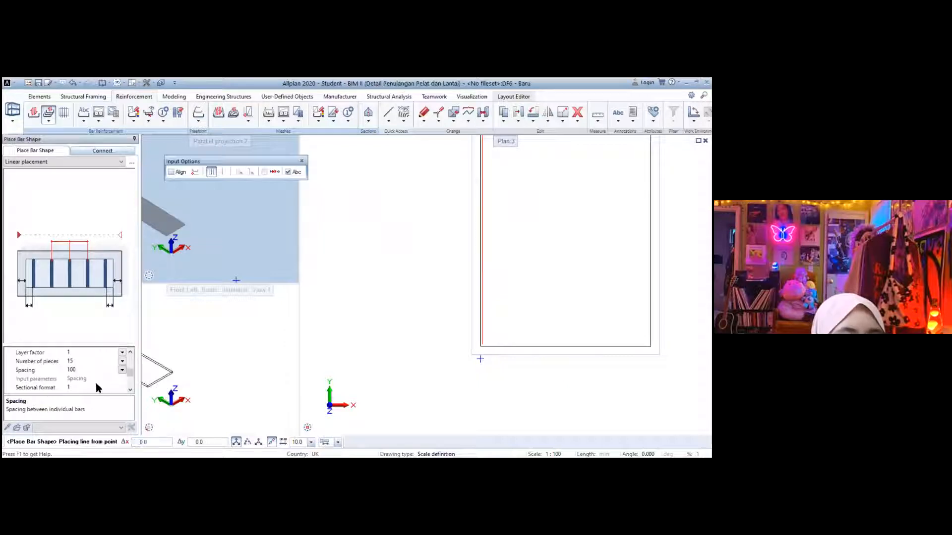
left_click(75, 412)
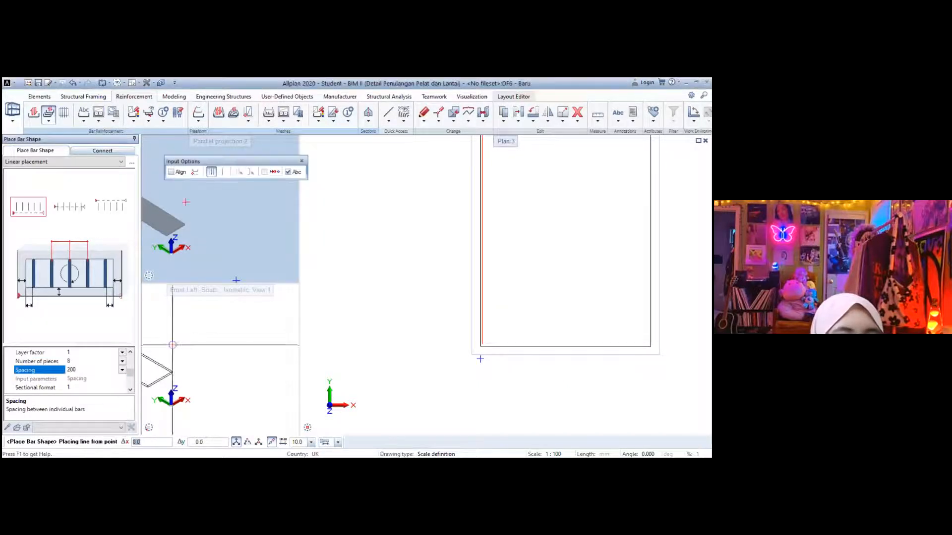
scroll(392, 291, "down", 4)
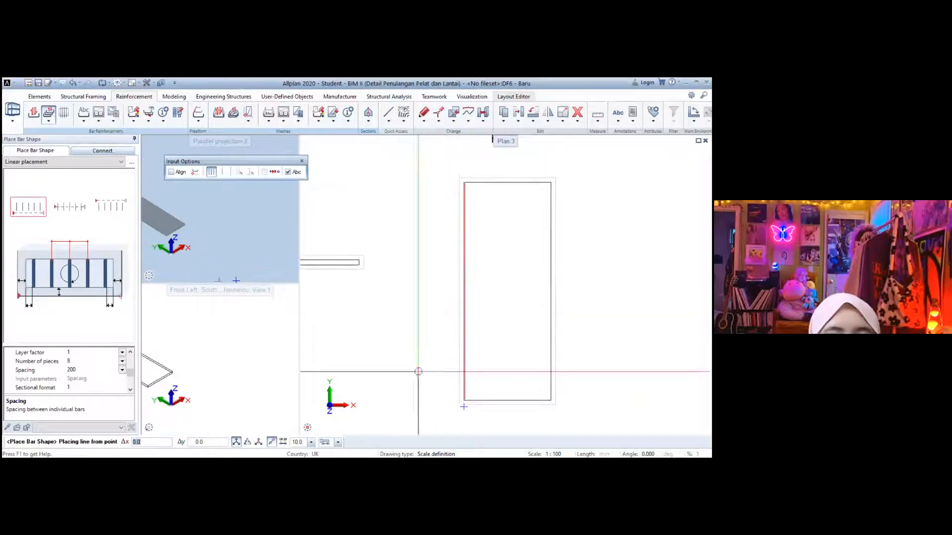
scroll(397, 263, "down", 5)
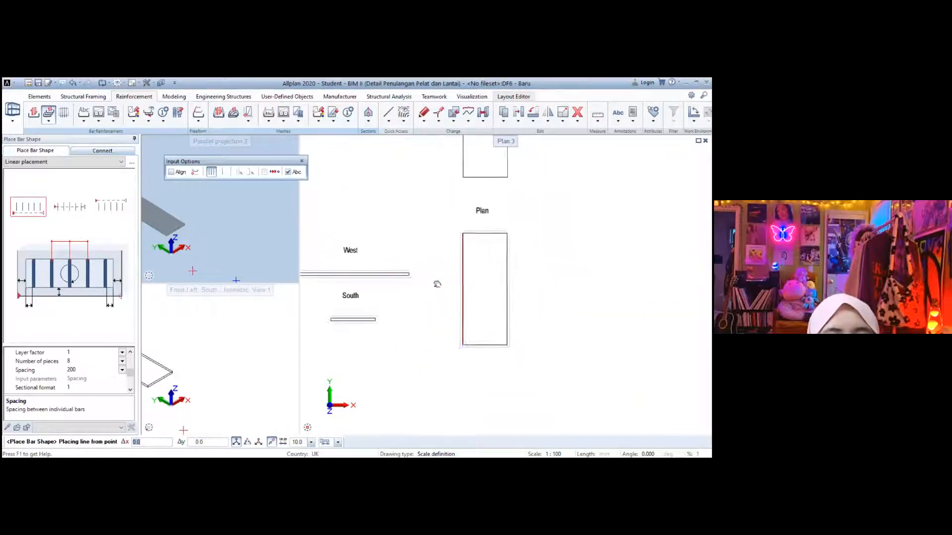
Enable alignment and place the longitudinal bars along a line between the upper corners of the slab's associative plan view
left_click(171, 172)
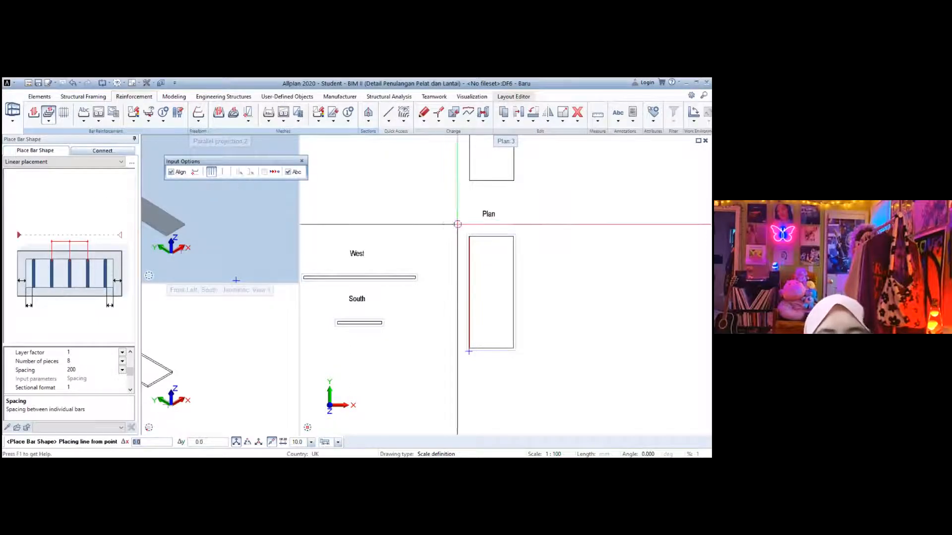
scroll(465, 237, "up", 5)
left_click(464, 232)
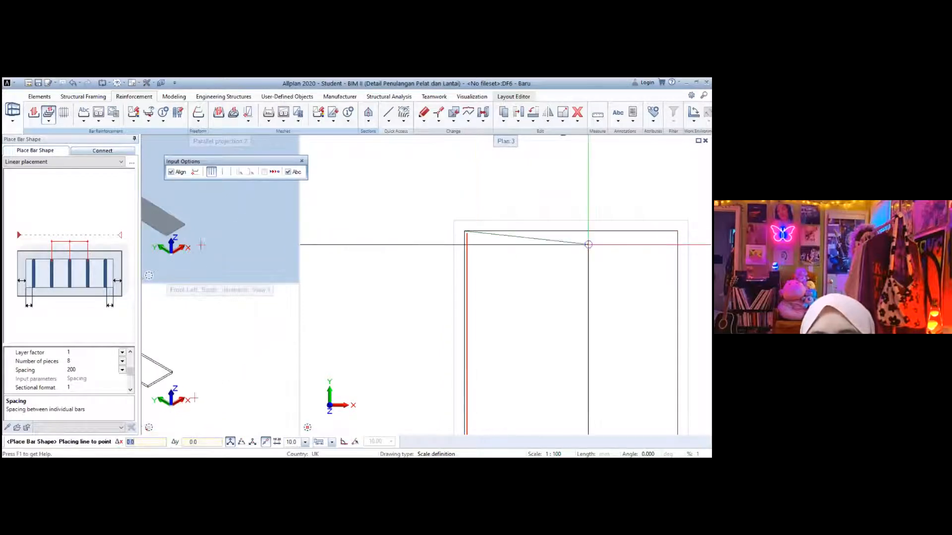
left_click(678, 228)
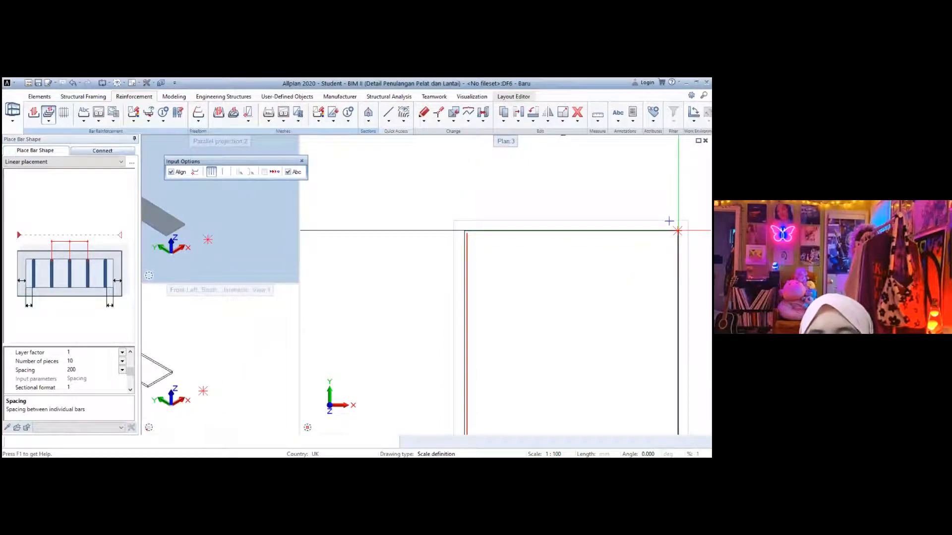
scroll(633, 268, "down", 5)
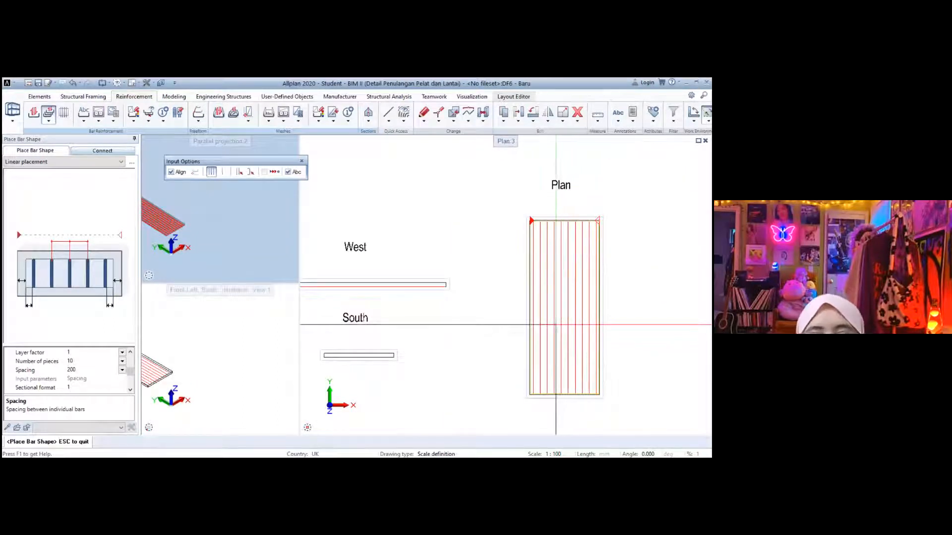
scroll(518, 317, "up", 1)
middle_click_drag(499, 325, 526, 307)
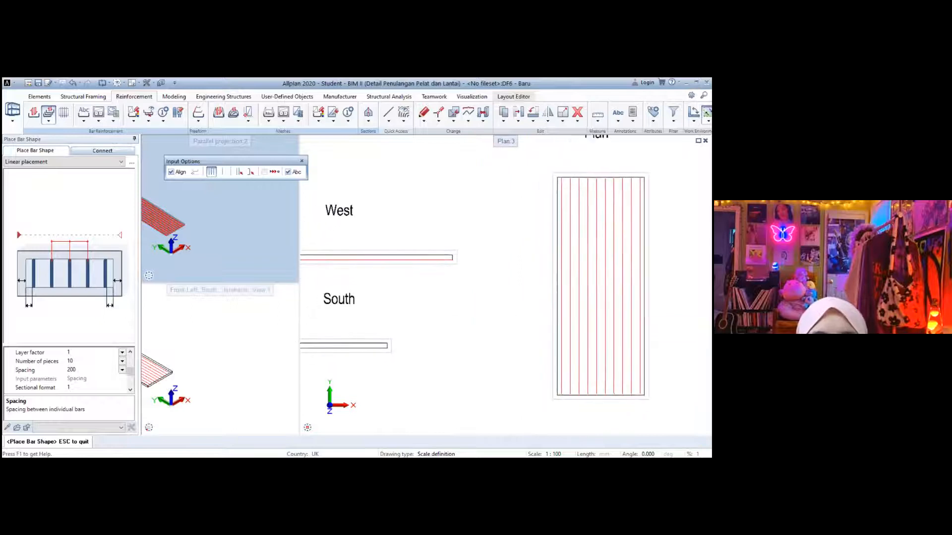
scroll(526, 307, "down", 1)
scroll(503, 312, "up", 1)
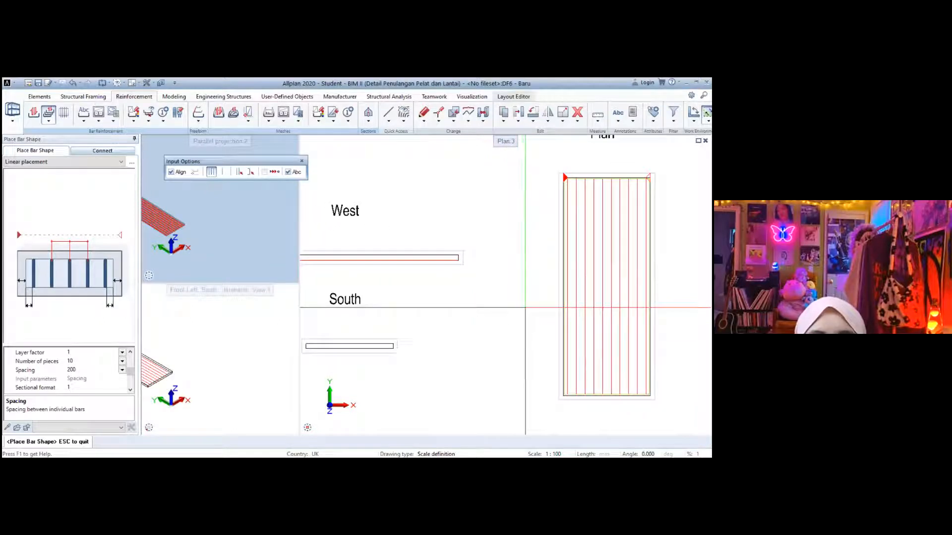
key("Escape")
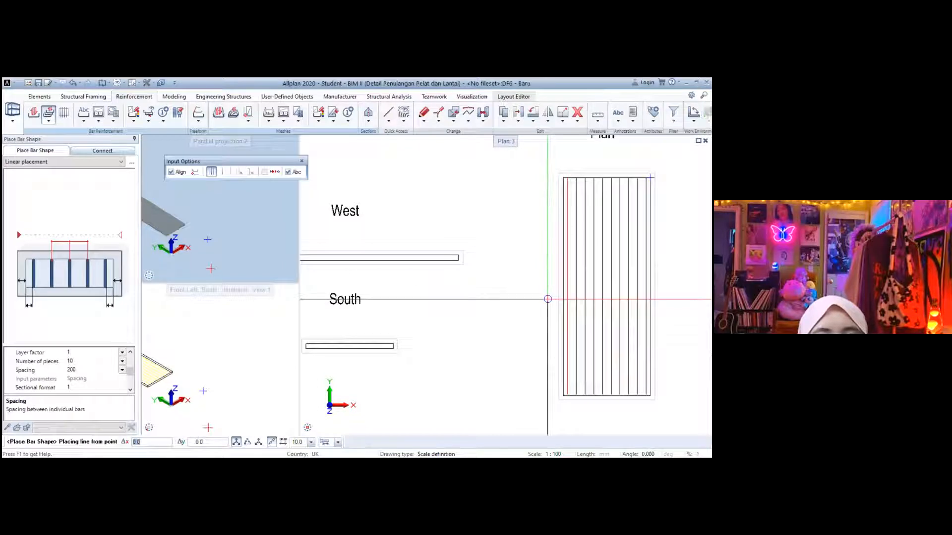
key("Escape")
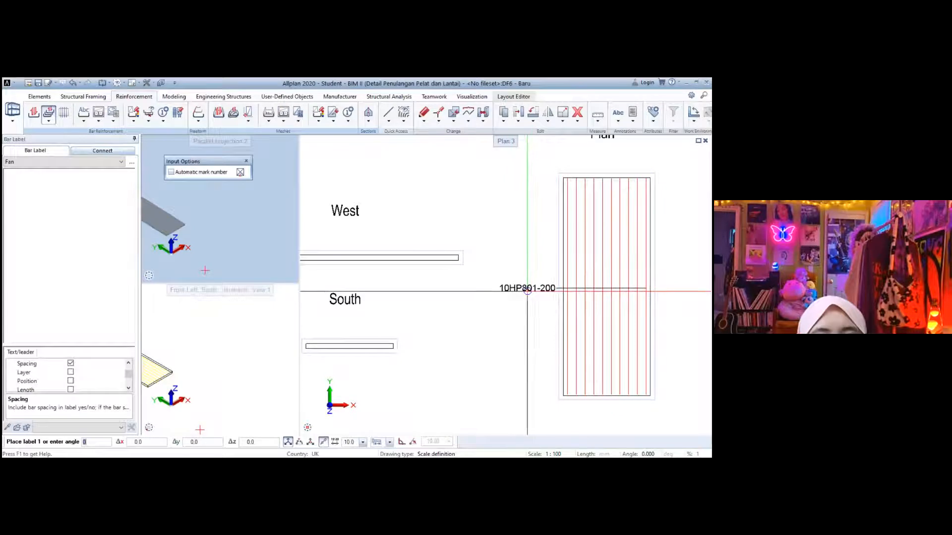
Try to place a fan label beside the longitudinal bars in the plan view, and leave the labelling command
left_click(527, 291)
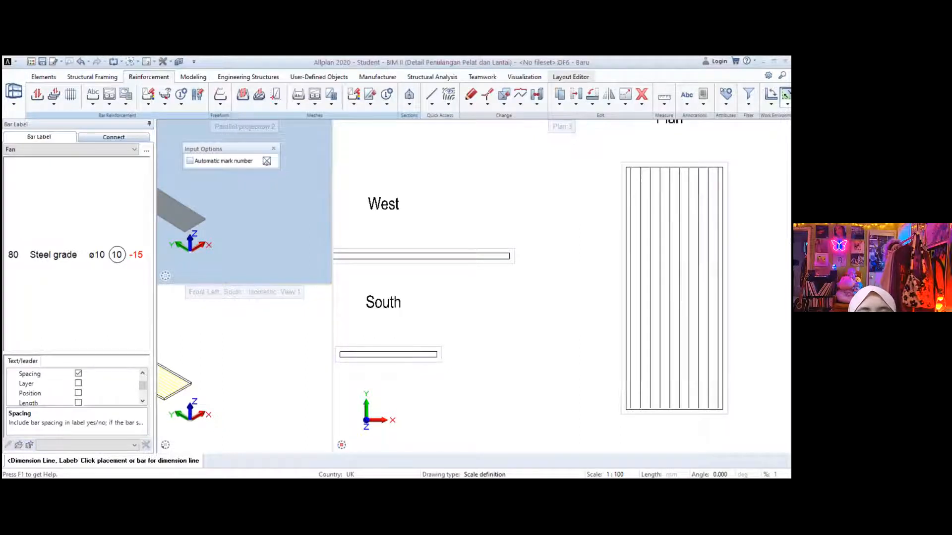
scroll(624, 219, "down", 2)
middle_click_drag(633, 214, 585, 255)
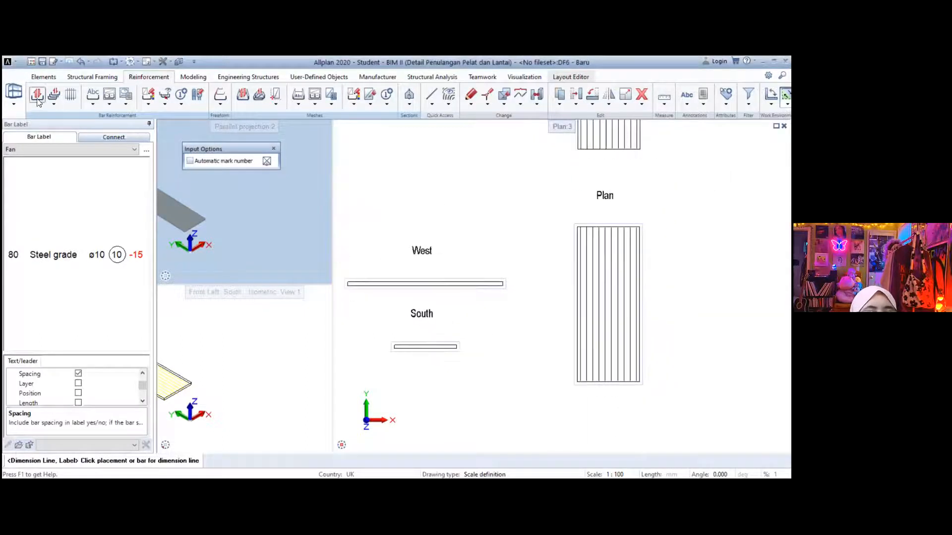
key("Escape")
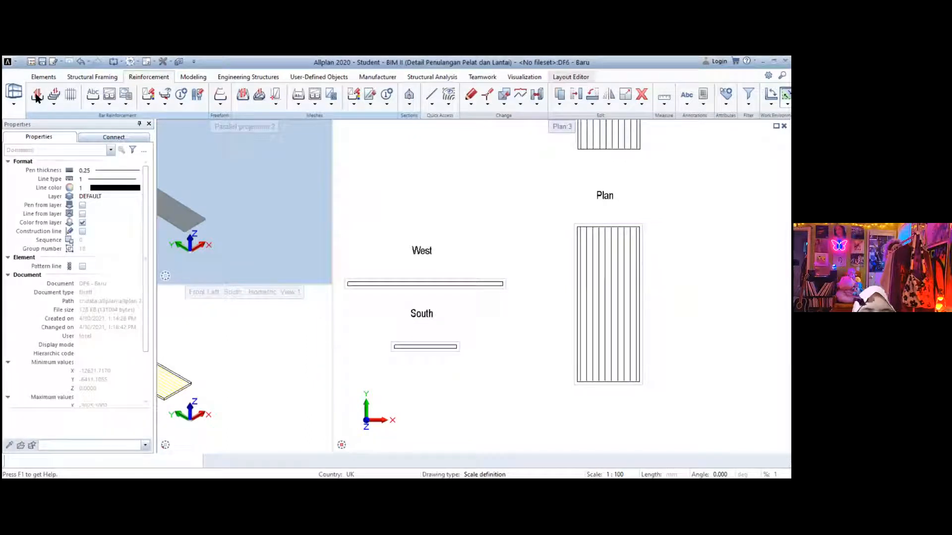
Start a P8 freeform bar shape and enable hooks at its start and end, both with a 135° angle
left_click(38, 96)
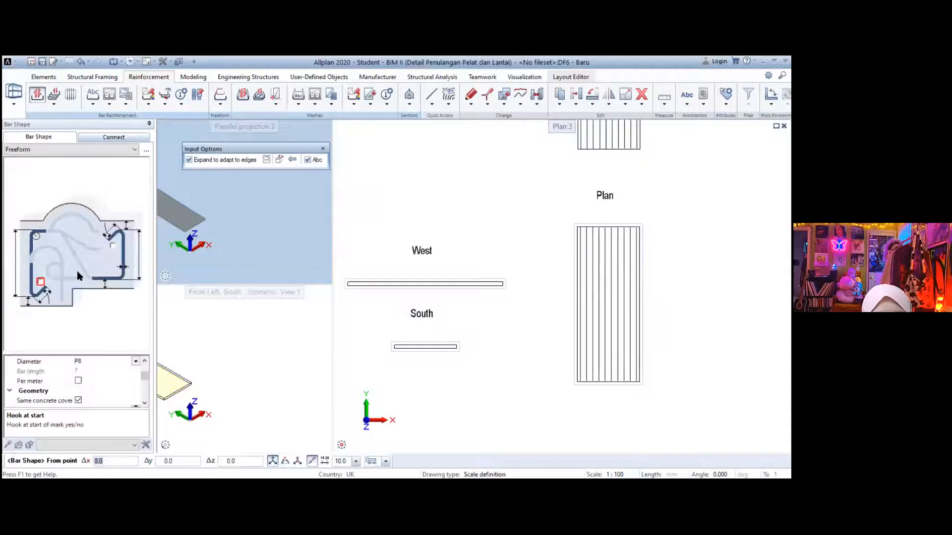
scroll(75, 385, "down", 3)
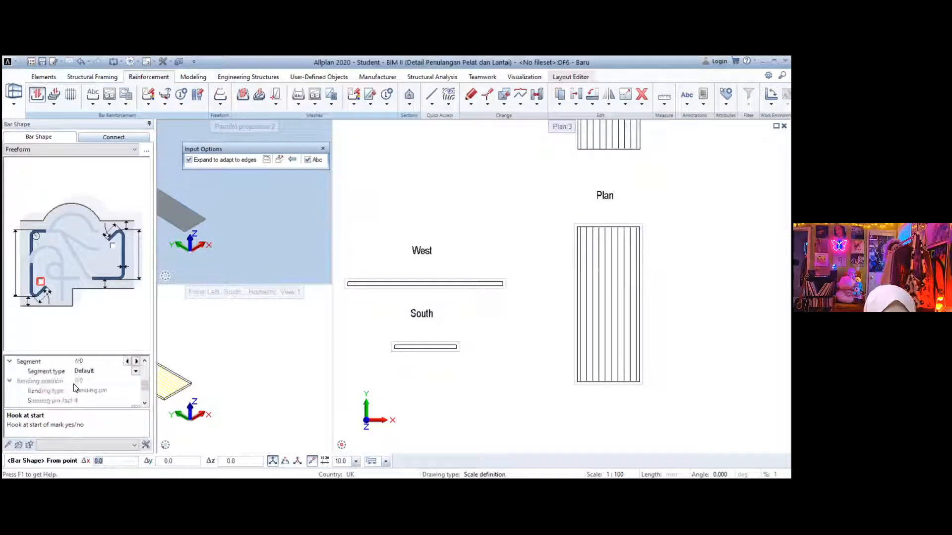
scroll(82, 399, "down", 1)
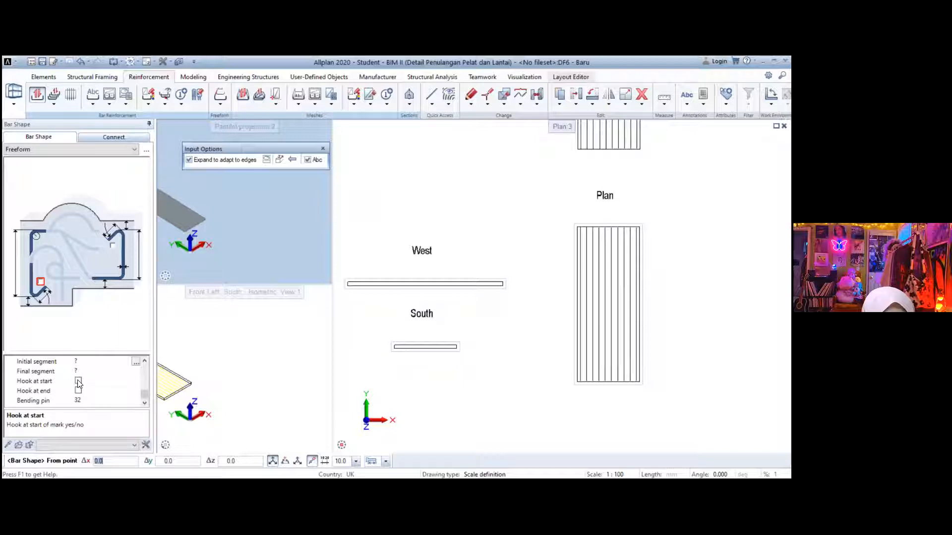
left_click(77, 382)
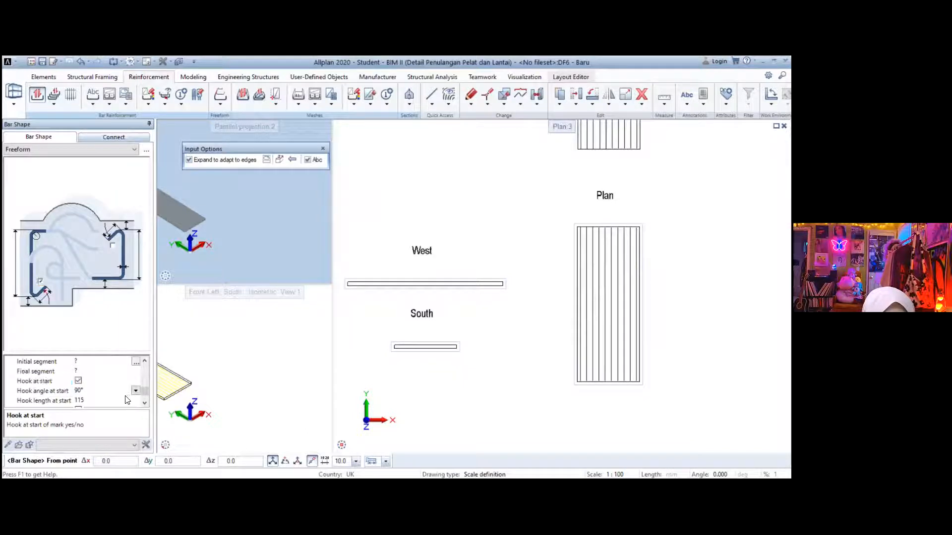
left_click(82, 391)
left_click(80, 419)
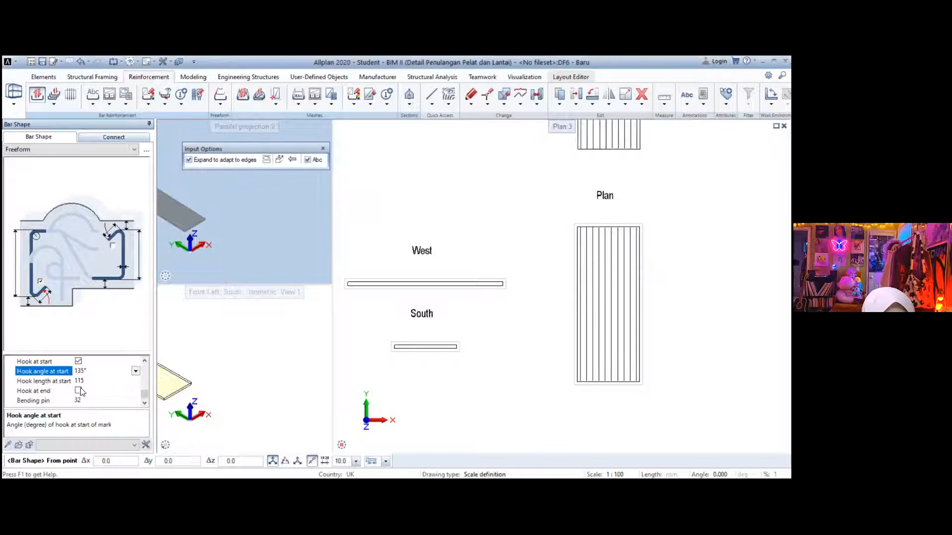
left_click(78, 391)
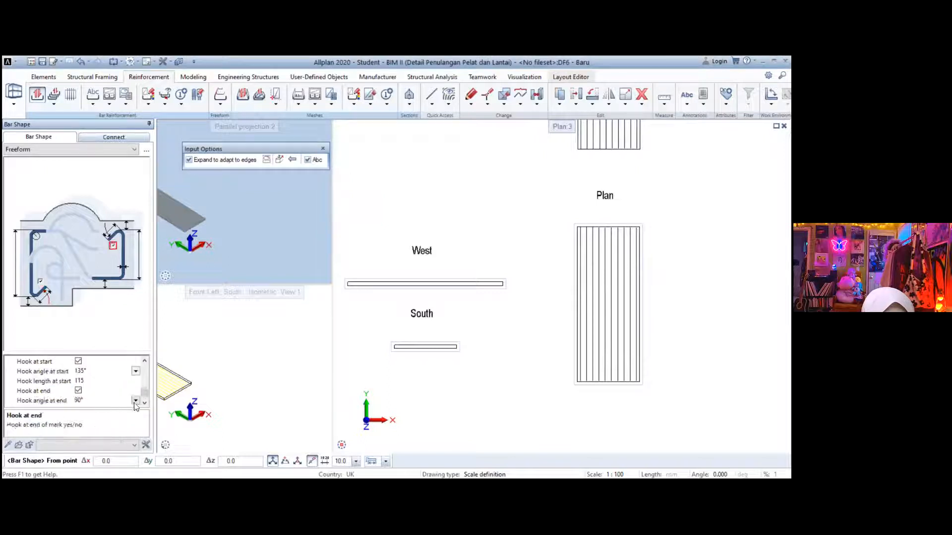
left_click(136, 401)
left_click(99, 341)
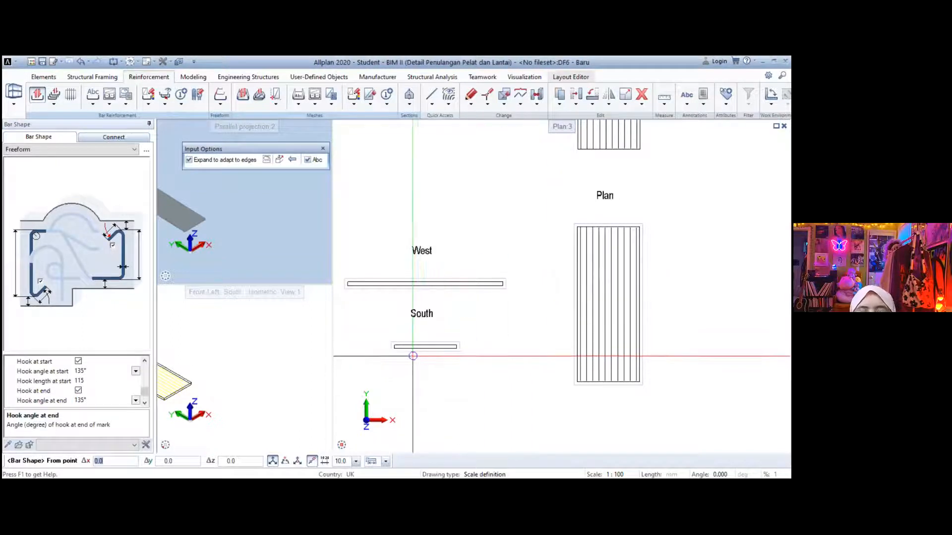
Draw the hooked bar along the full bottom edge of the slab in the South view, skipping its label
scroll(415, 349, "up", 2)
scroll(405, 340, "up", 1)
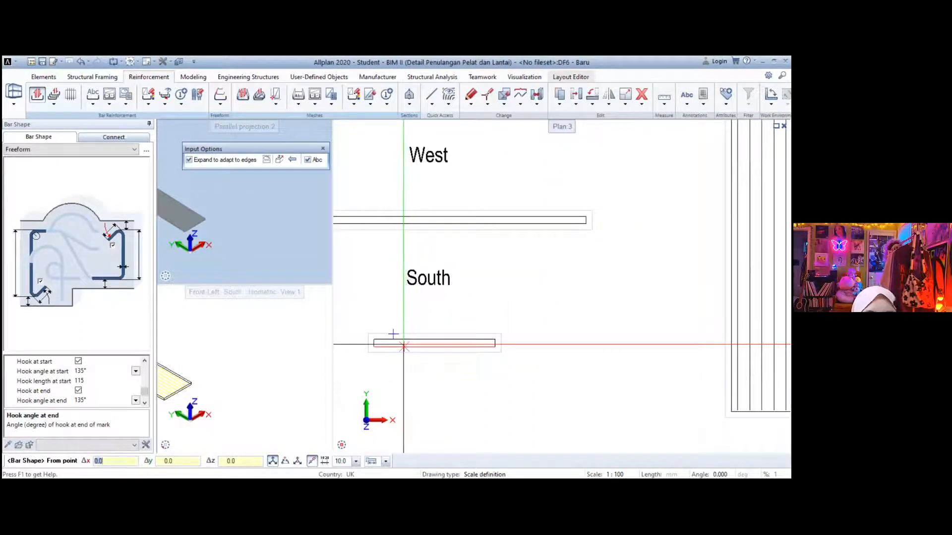
scroll(404, 346, "up", 1)
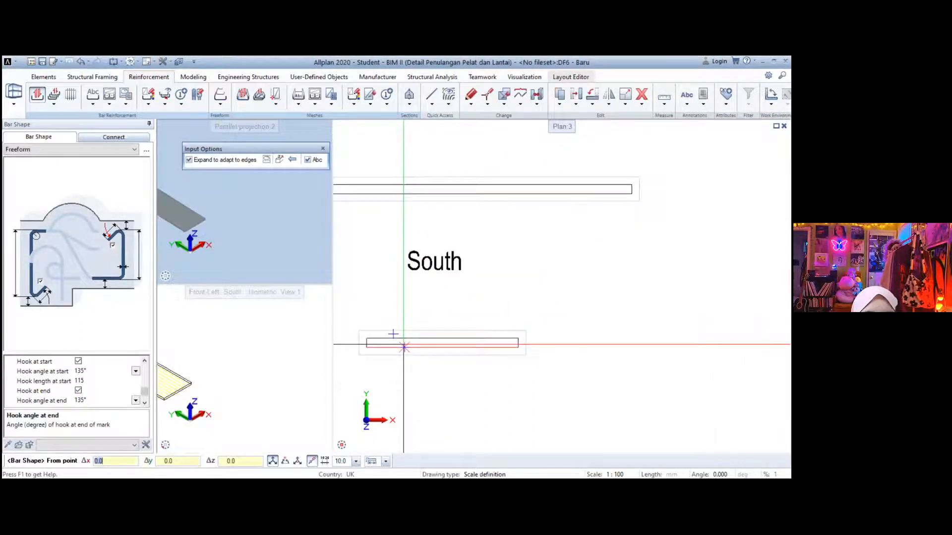
left_click(367, 347)
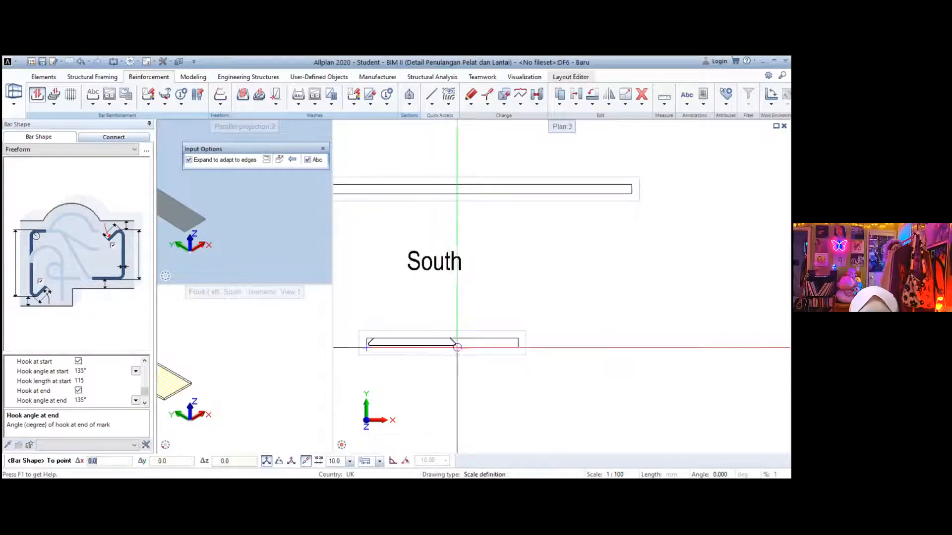
left_click(519, 346)
key("Escape")
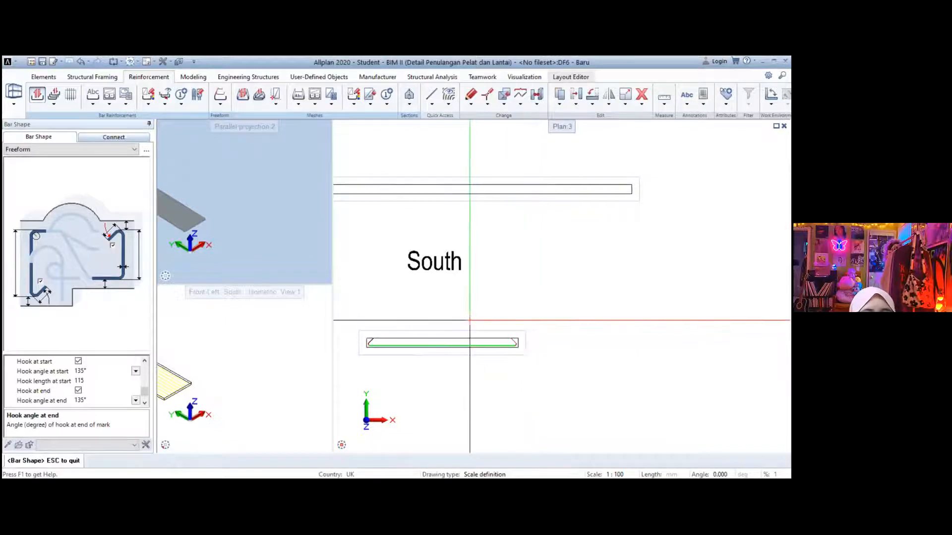
key("Escape")
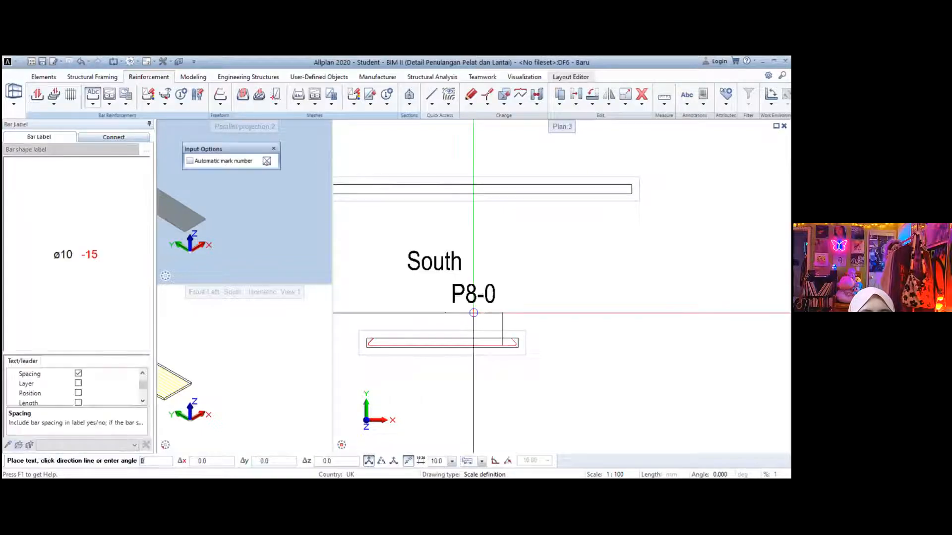
key("Escape")
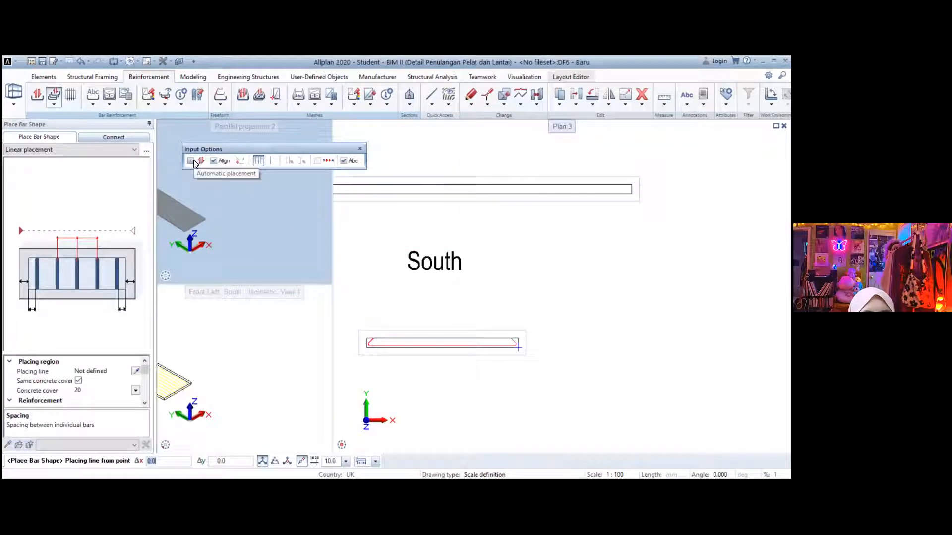
Place the hooked bars along the slab with automatic placement at 200 mm spacing, and leave the labelling command
left_click(268, 211)
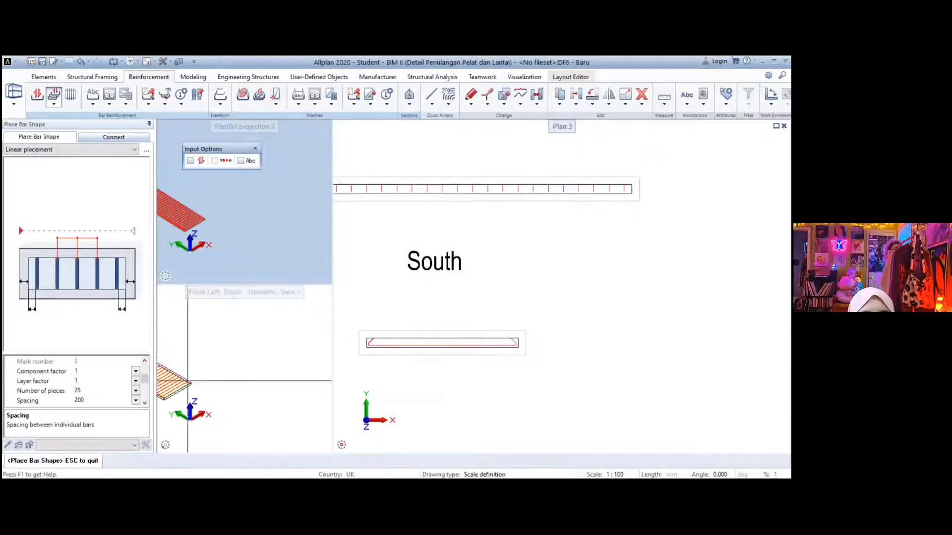
scroll(238, 378, "down", 2)
middle_click_drag(239, 378, 246, 375)
scroll(246, 375, "up", 5)
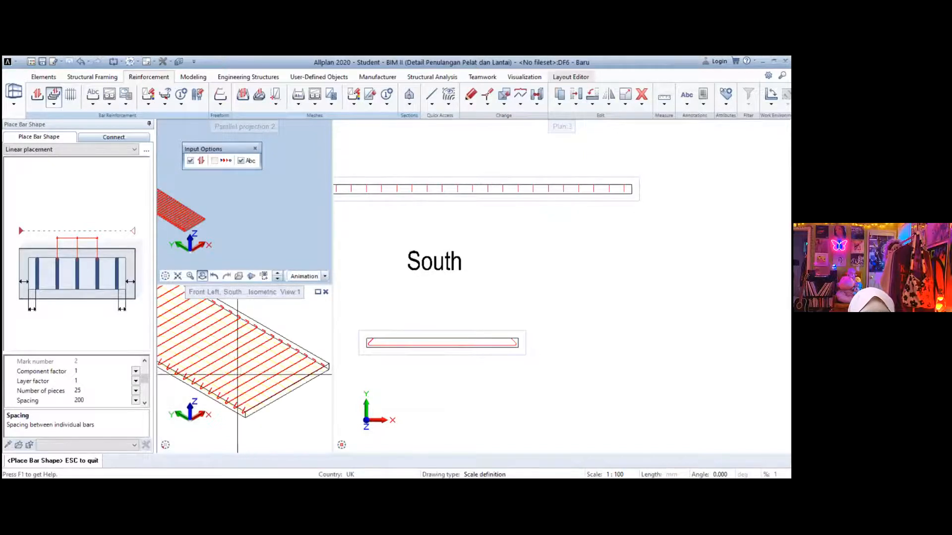
scroll(238, 404, "up", 8)
scroll(240, 404, "down", 6)
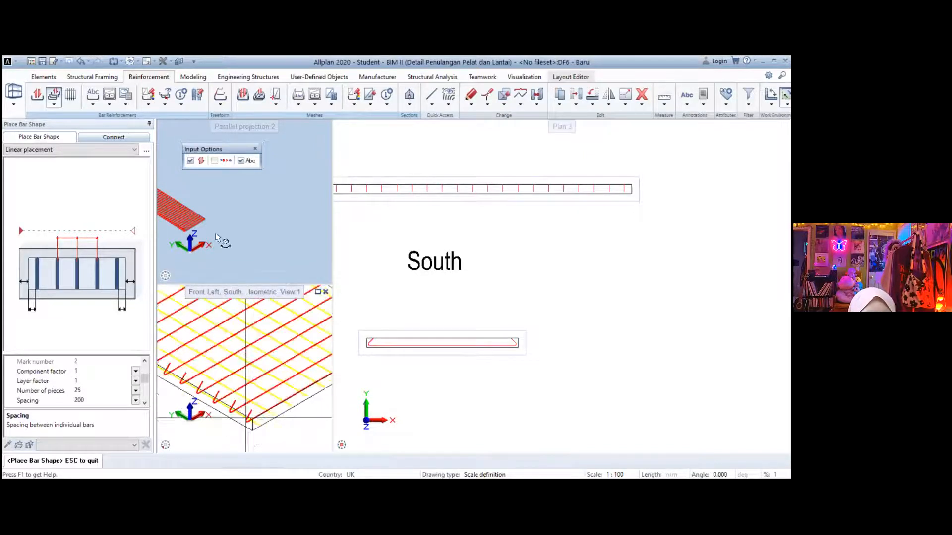
scroll(268, 223, "up", 8)
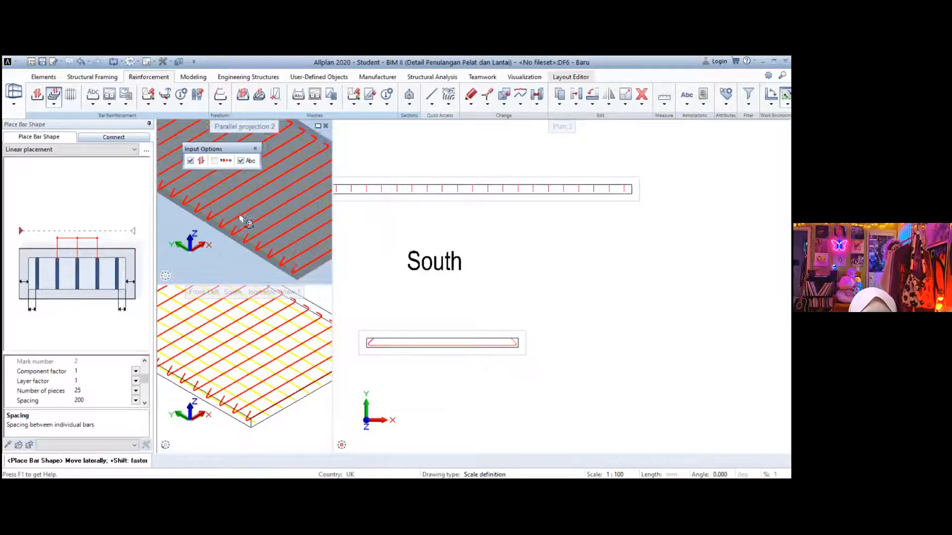
scroll(284, 249, "down", 4)
scroll(81, 392, "down", 3)
scroll(85, 390, "down", 1)
scroll(87, 391, "up", 2)
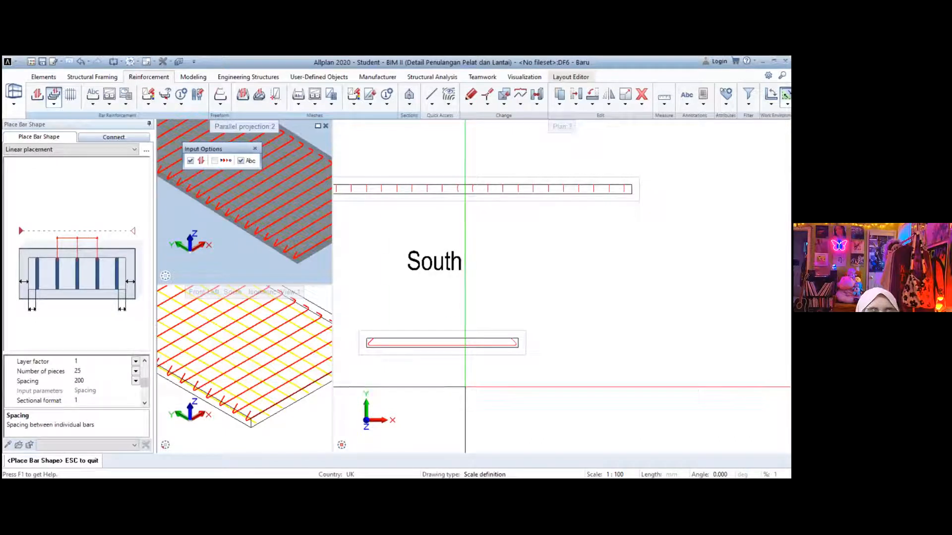
left_click(465, 387)
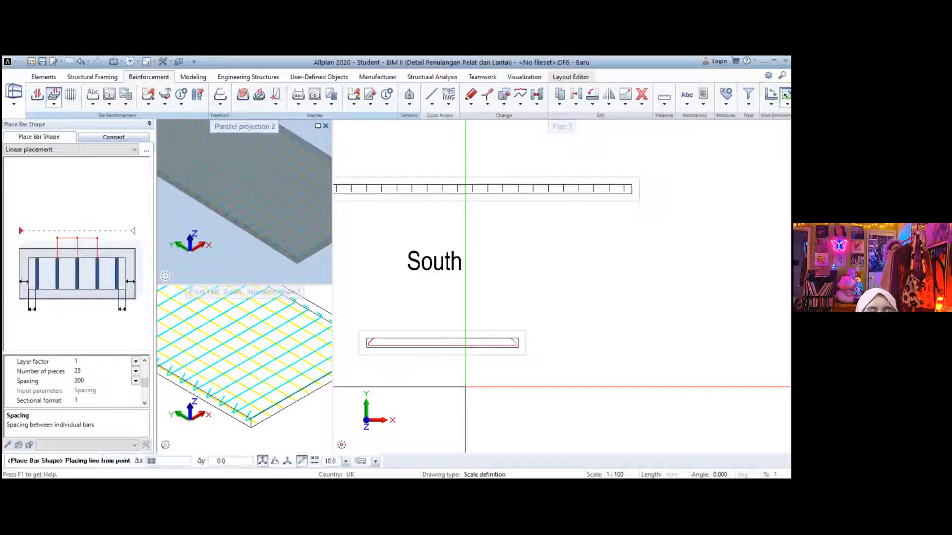
key("Escape")
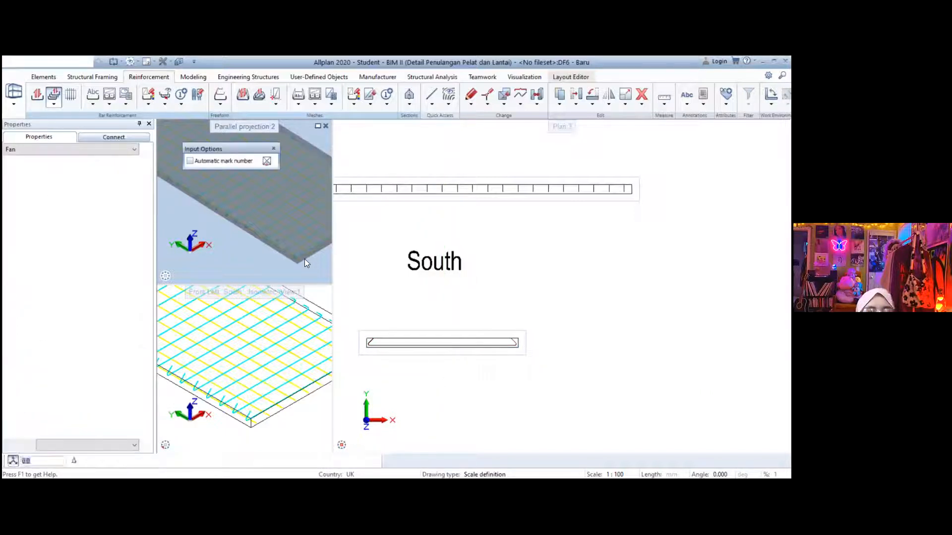
key("Escape")
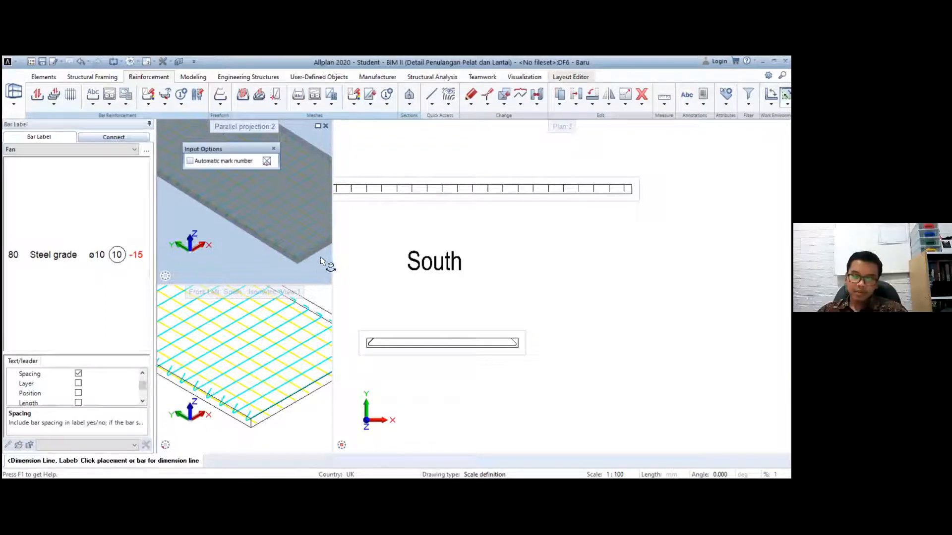
key("Escape")
scroll(443, 271, "down", 2)
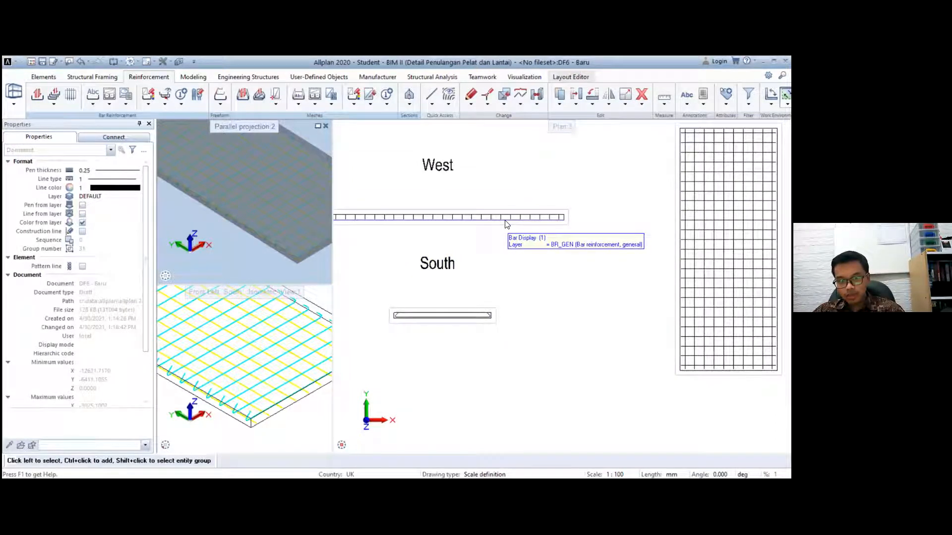
scroll(484, 321, "up", 1)
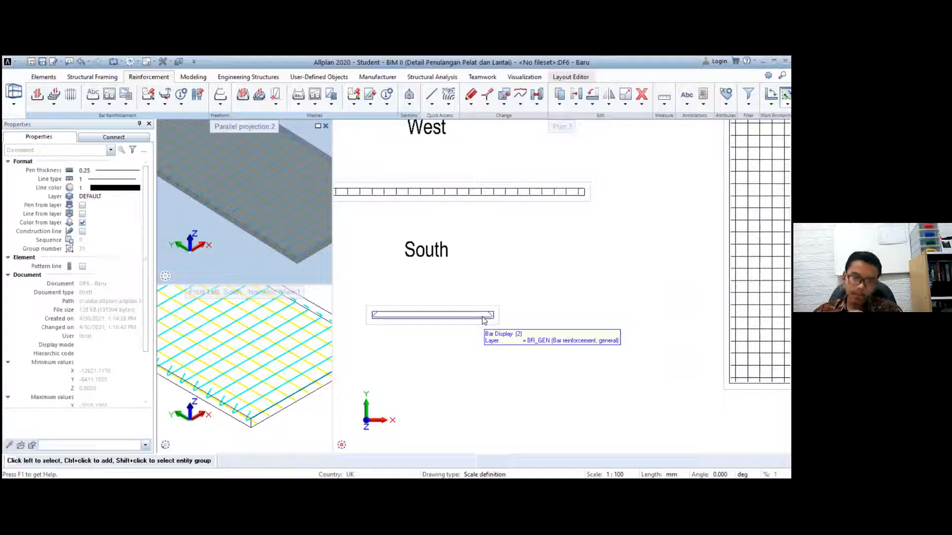
scroll(484, 319, "down", 1)
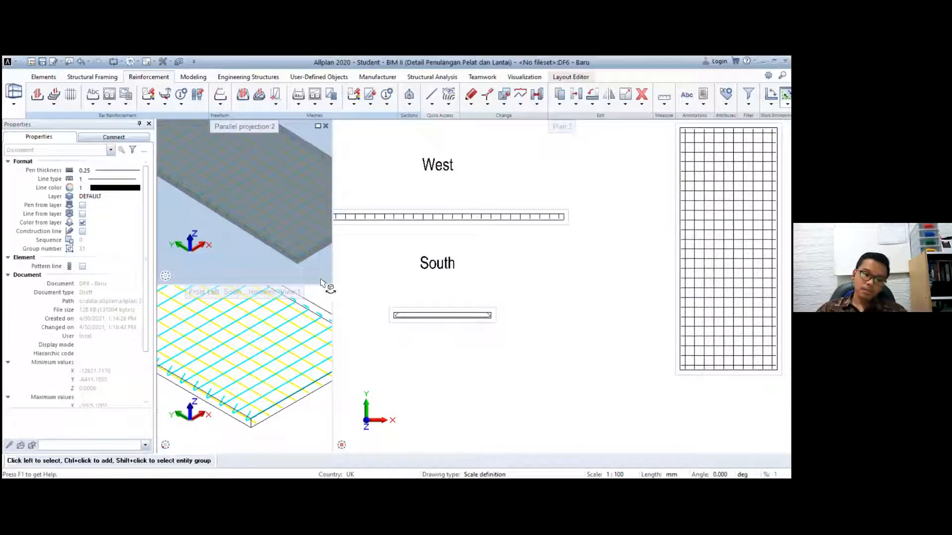
left_click_drag(284, 240, 271, 245)
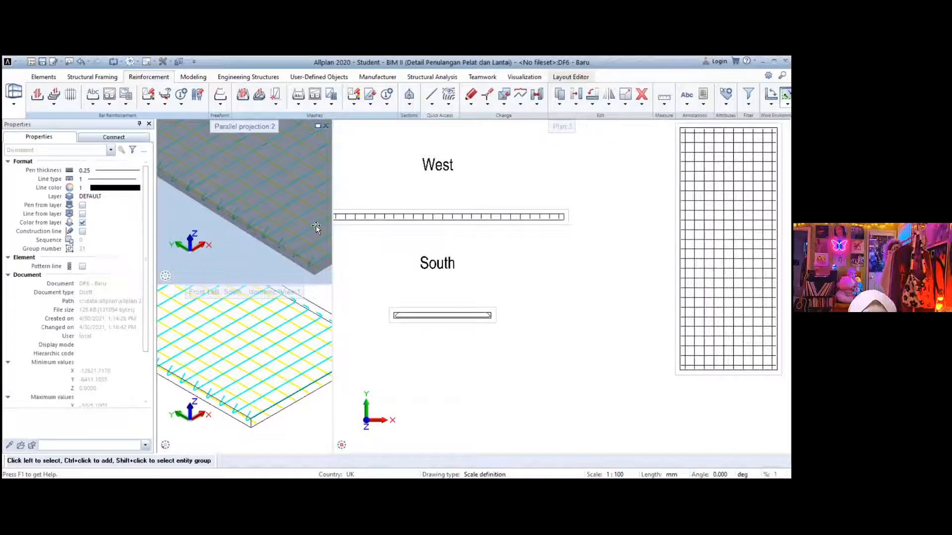
key("alt+Tab")
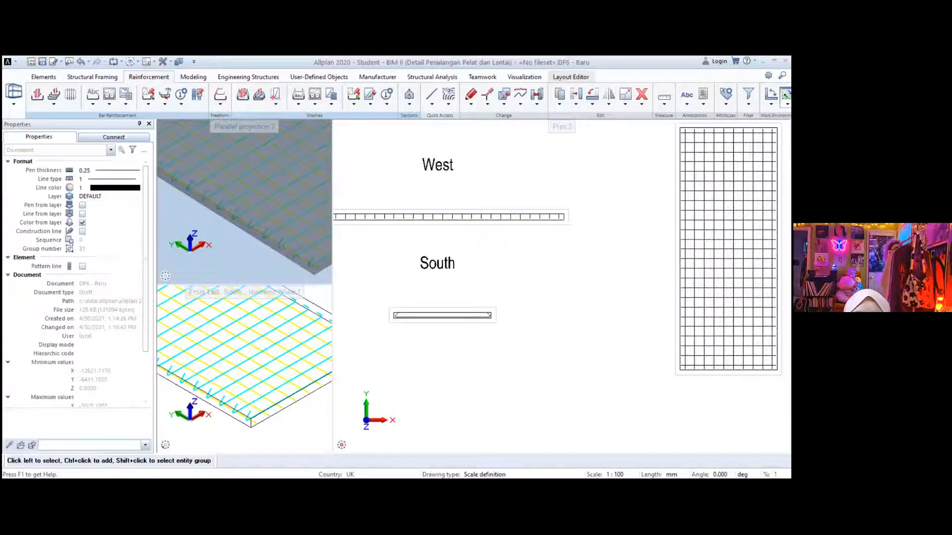
left_click(228, 69)
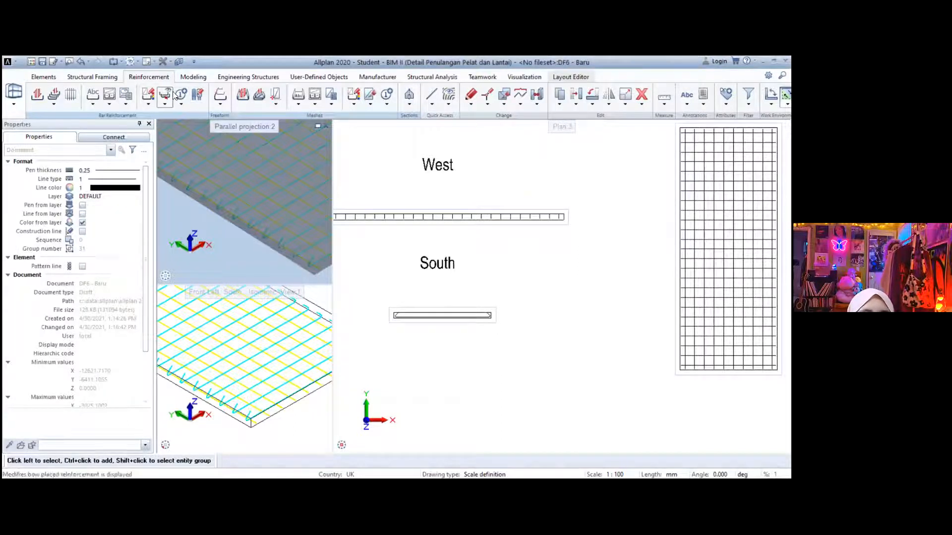
left_click(193, 77)
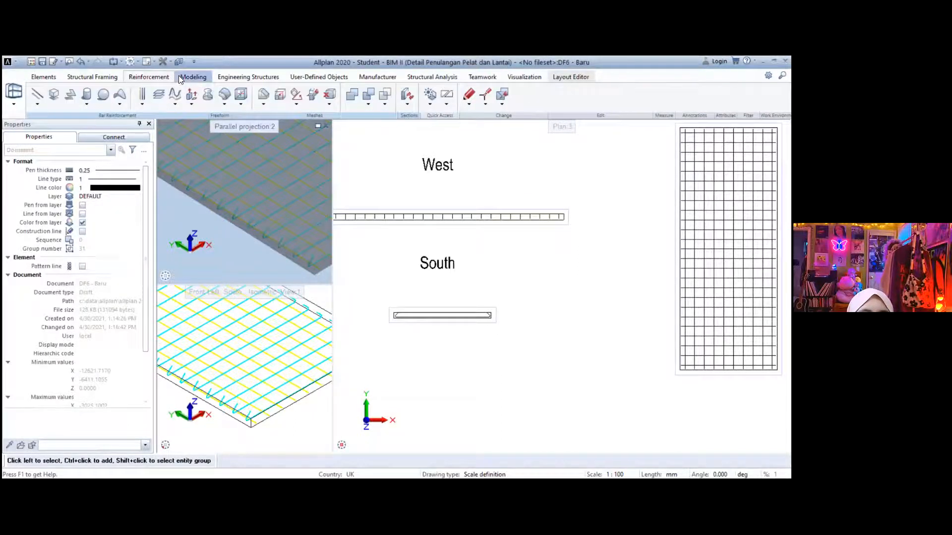
left_click(225, 96)
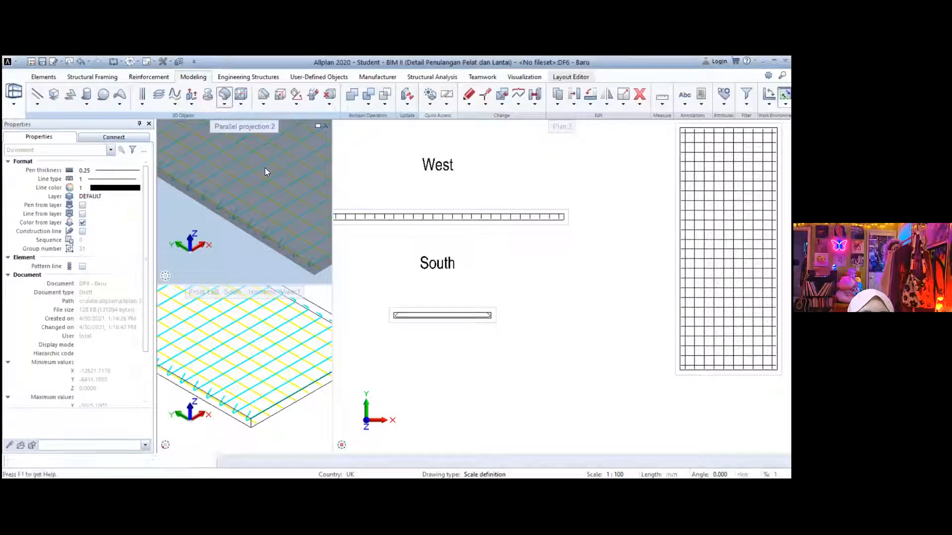
scroll(268, 242, "up", 3)
left_click(270, 243)
key("Escape")
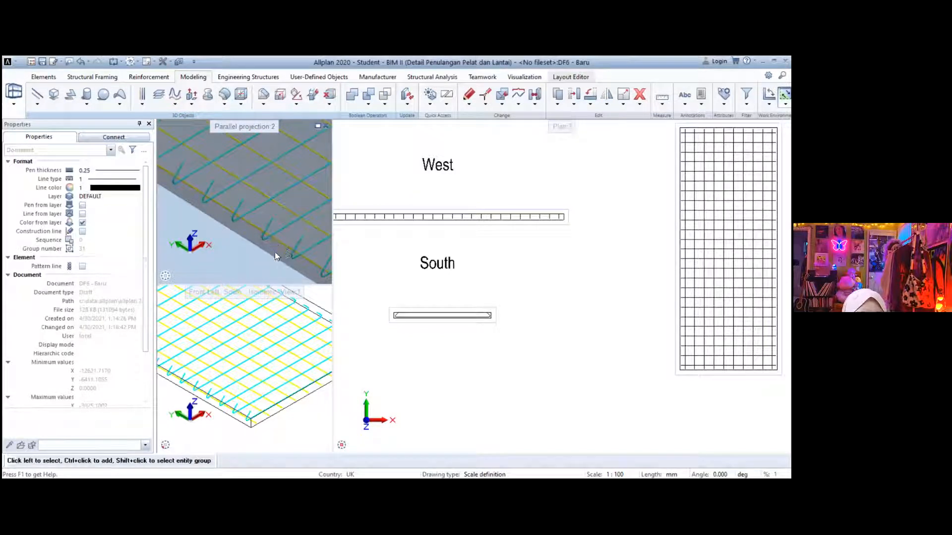
Apply a Shell with an offset of 1.0 and closed volume to the slab's long side face at the bar hooks
left_click(222, 99)
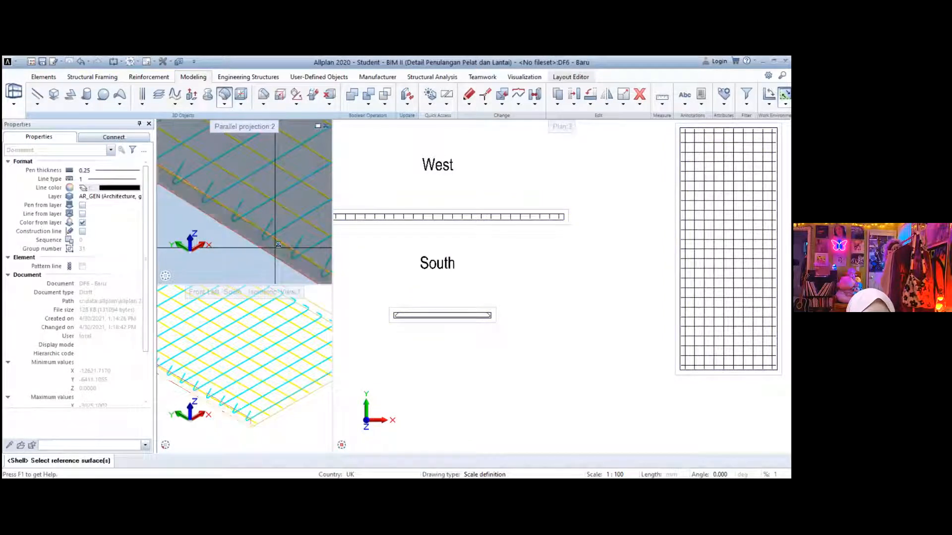
left_click(278, 245)
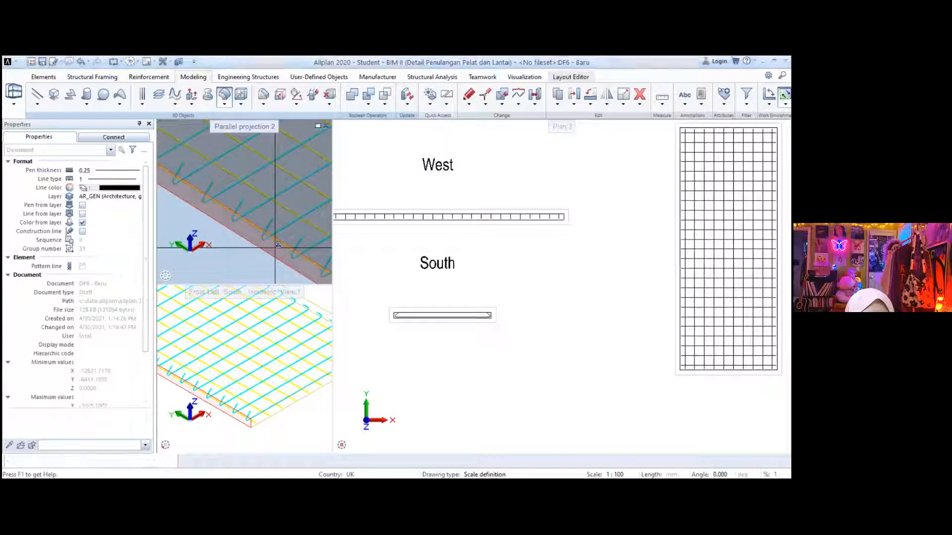
right_click(278, 245)
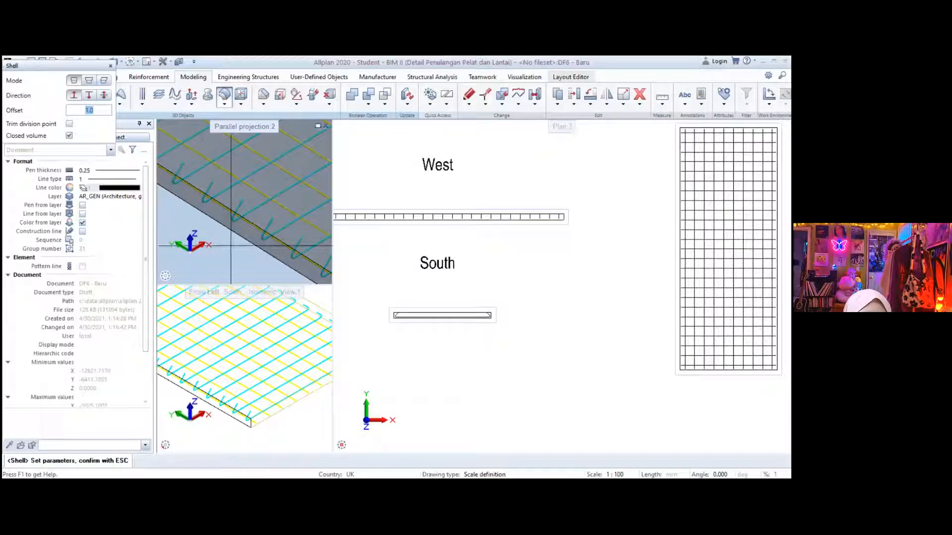
key("Escape")
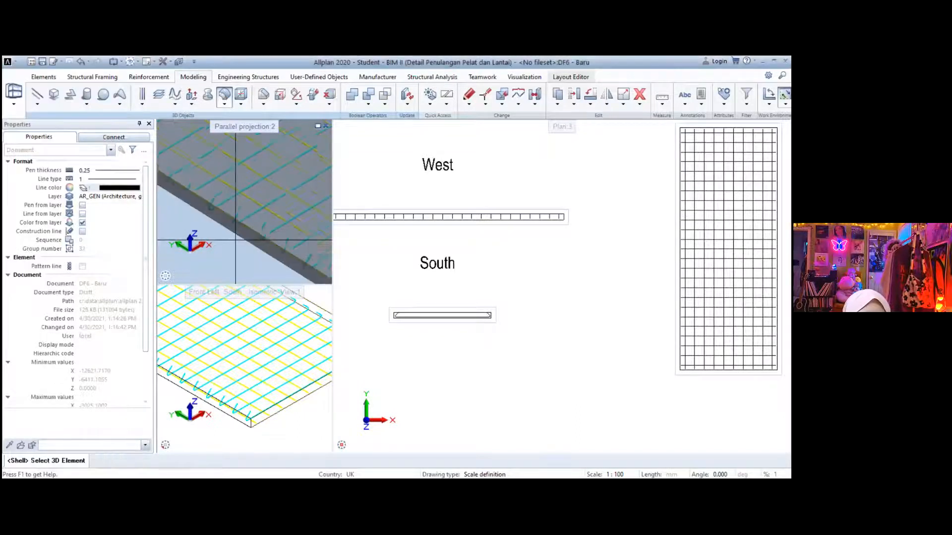
left_click(258, 228)
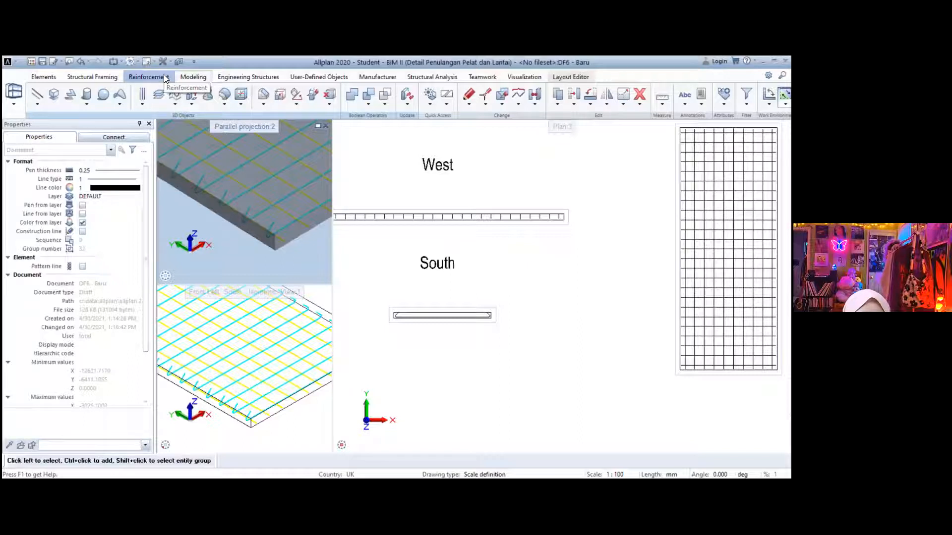
Move the thin shell plate from the slab's long side face 500 mm in X into the slab
left_click(573, 106)
left_click(579, 113)
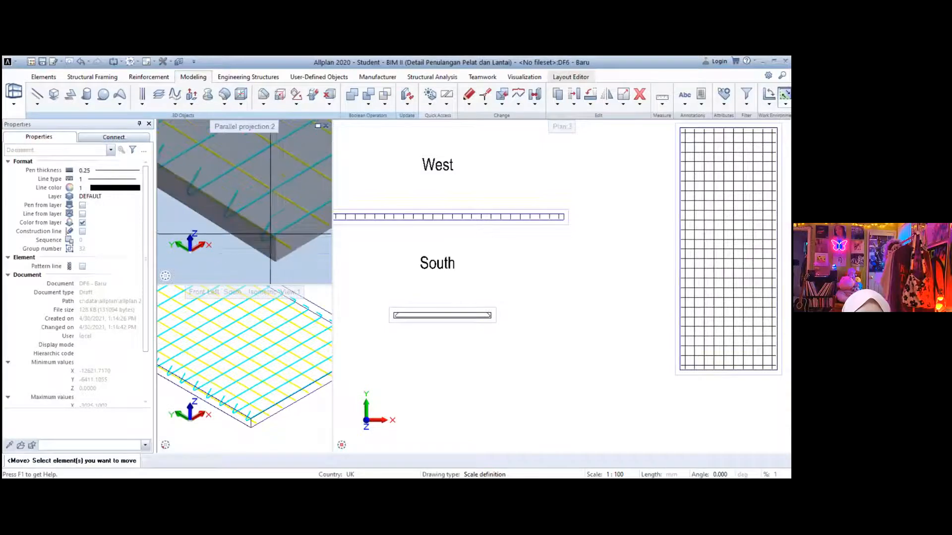
scroll(279, 259, "up", 4)
left_click(271, 257)
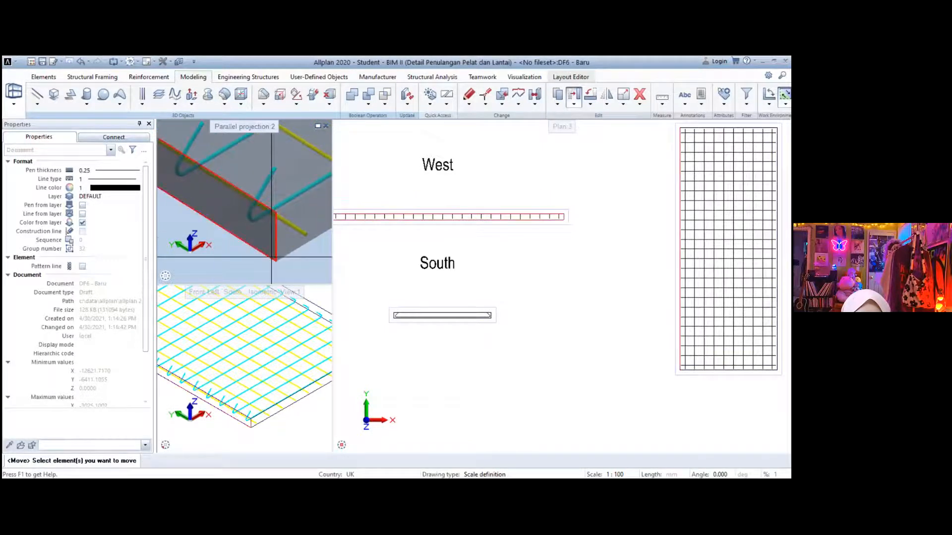
left_click(276, 260)
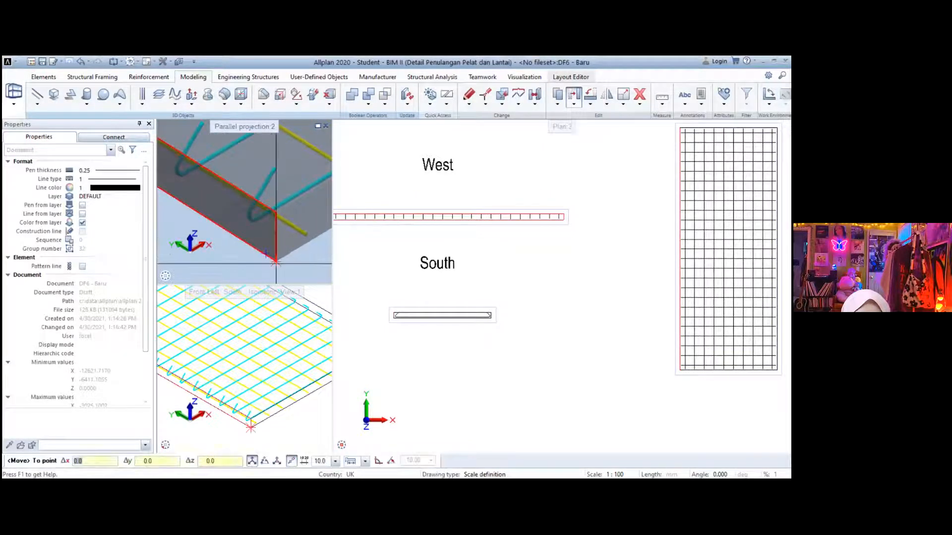
type("500")
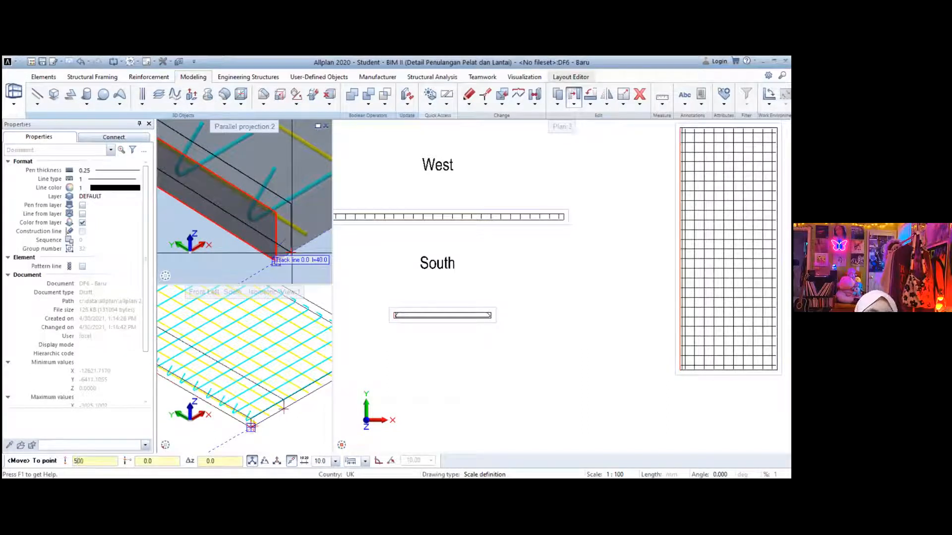
key("Return")
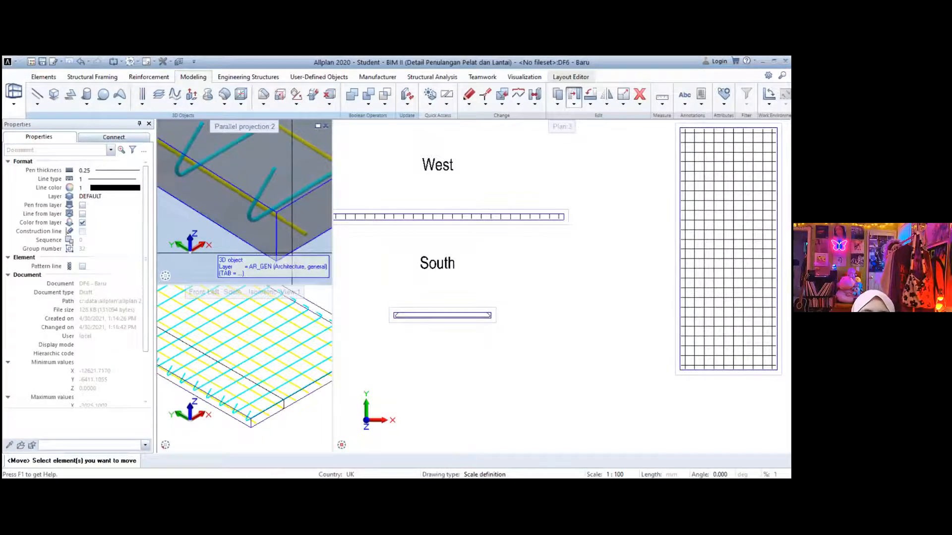
scroll(310, 241, "down", 3)
middle_click_drag(329, 219, 283, 221)
scroll(282, 220, "down", 3)
scroll(289, 221, "up", 3)
scroll(289, 225, "up", 3)
key("Escape")
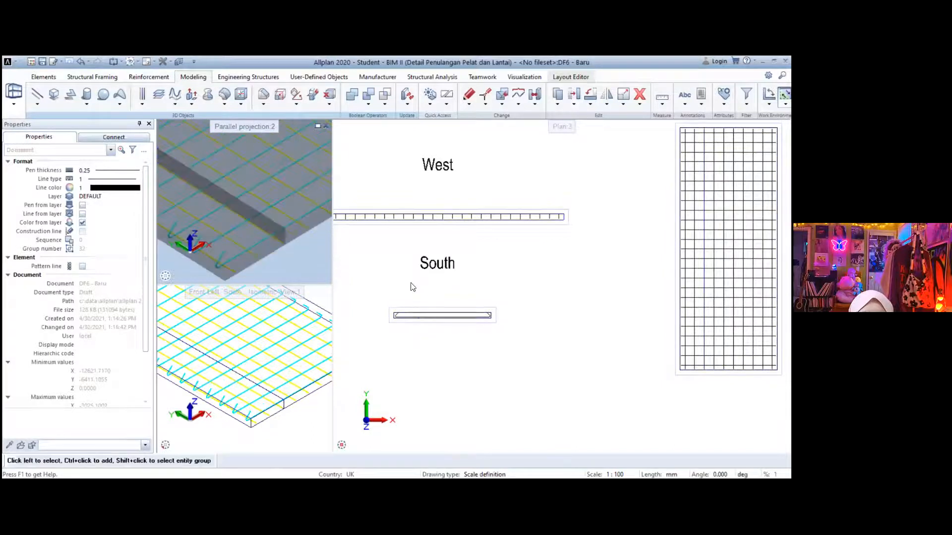
scroll(379, 296, "up", 1)
scroll(274, 230, "up", 3)
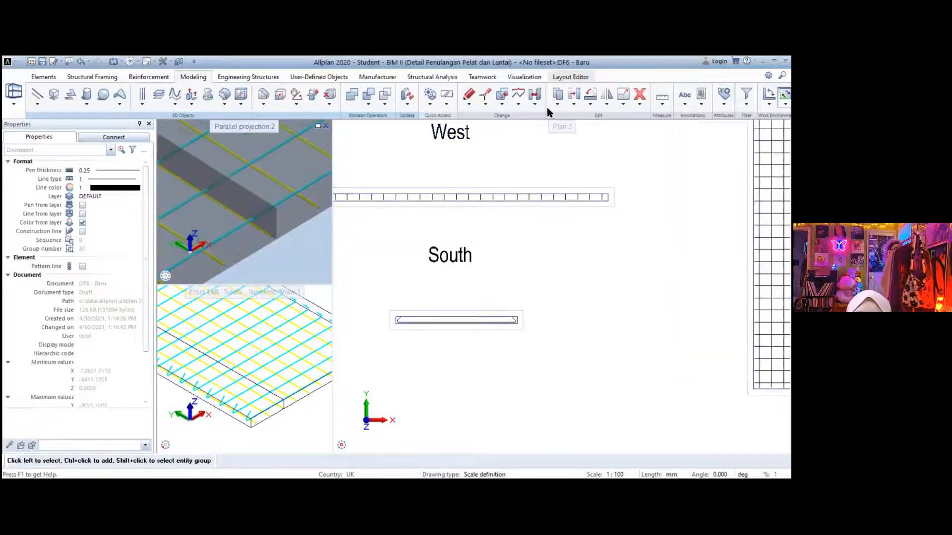
left_click(590, 104)
left_click(598, 118)
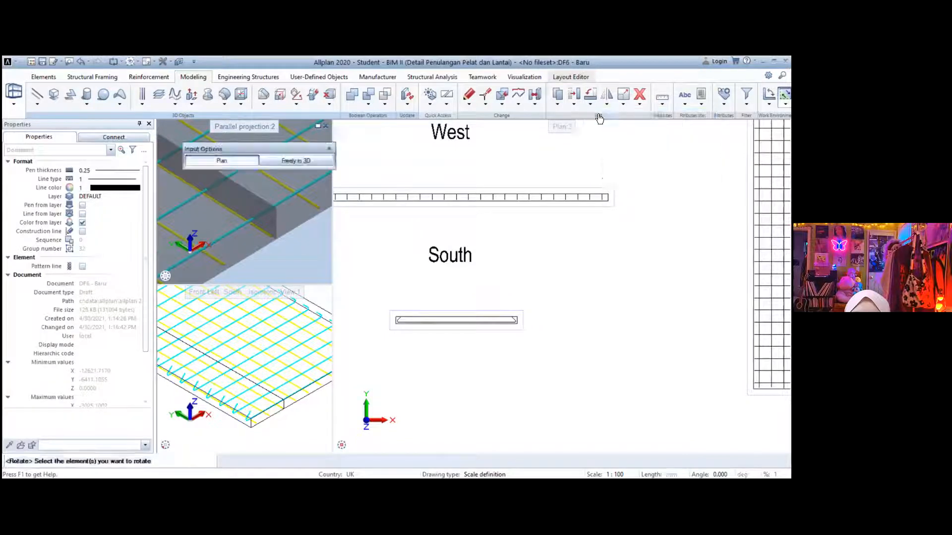
key("Escape")
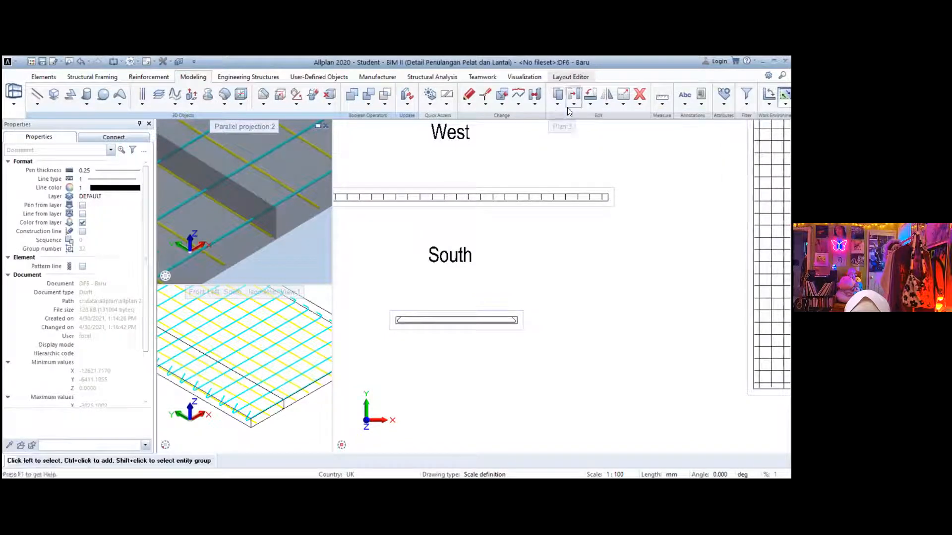
Copy the shell plate once from its lower corner with an X offset of 1000 mm
left_click(563, 108)
left_click(568, 115)
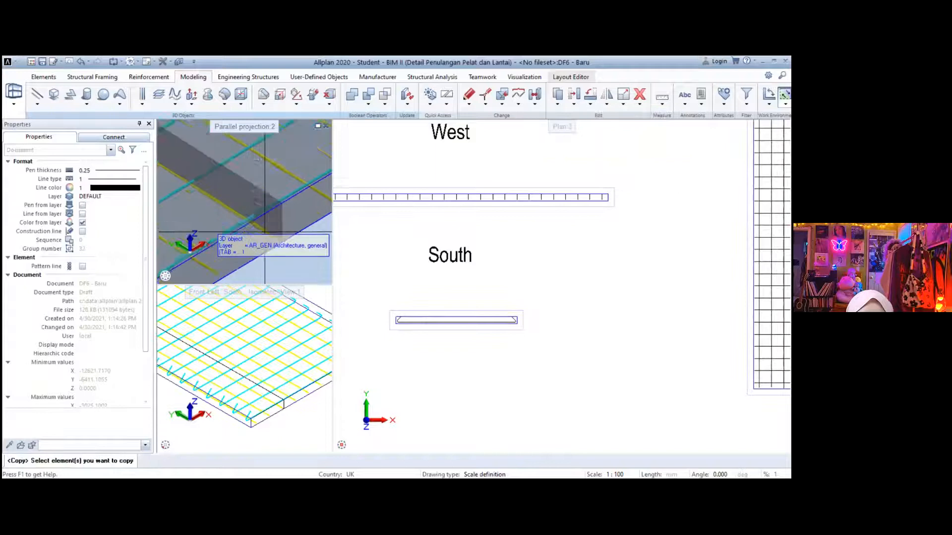
scroll(295, 253, "up", 2)
left_click(291, 244)
left_click(292, 246)
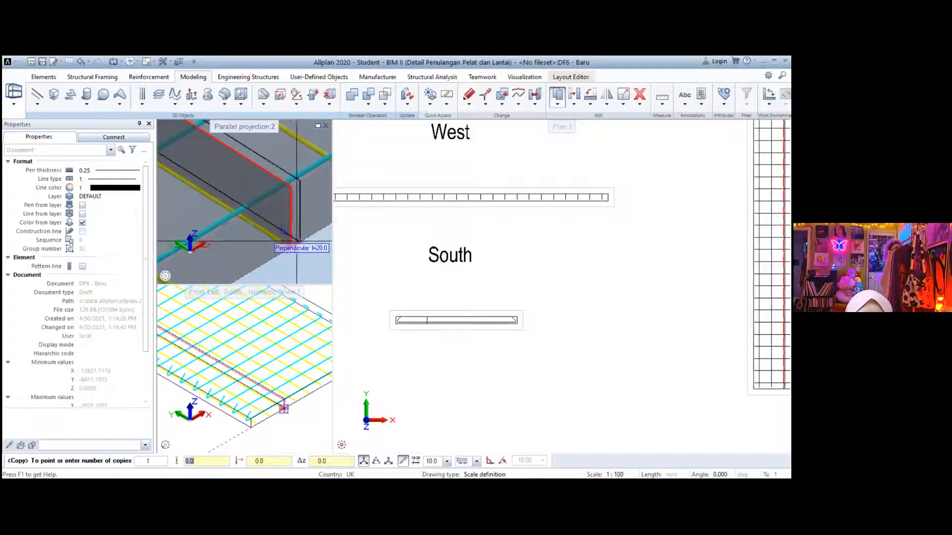
type("100")
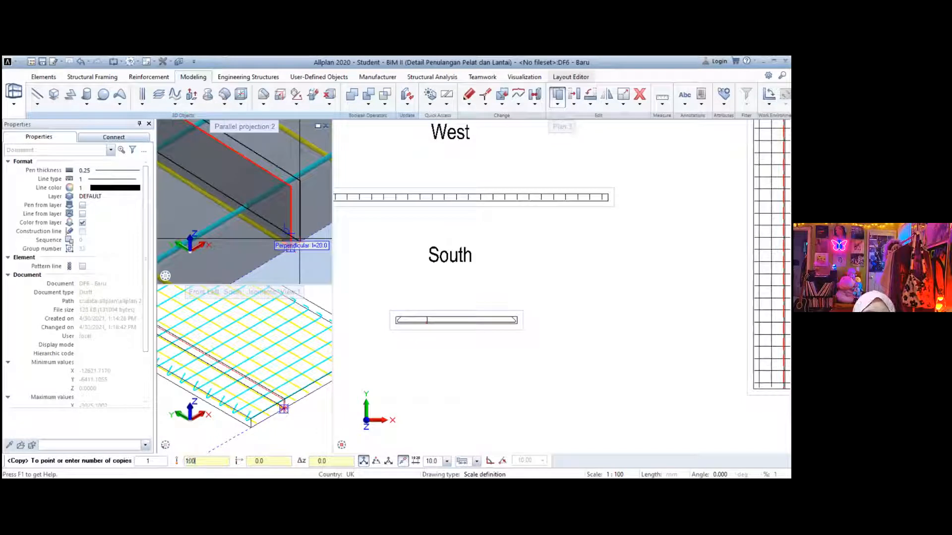
type("0")
key("Return")
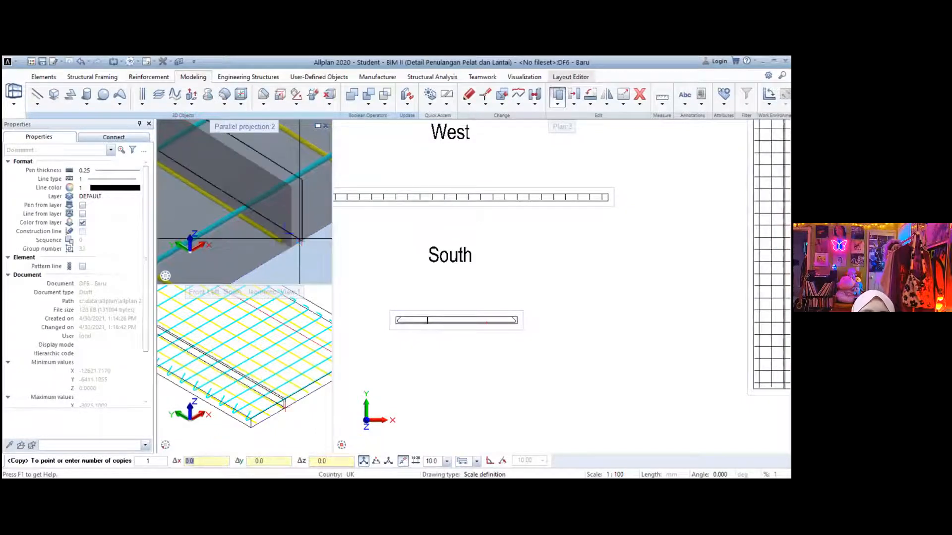
scroll(278, 222, "down", 4)
middle_click_drag(302, 207, 270, 213)
key("Escape")
scroll(283, 212, "up", 1)
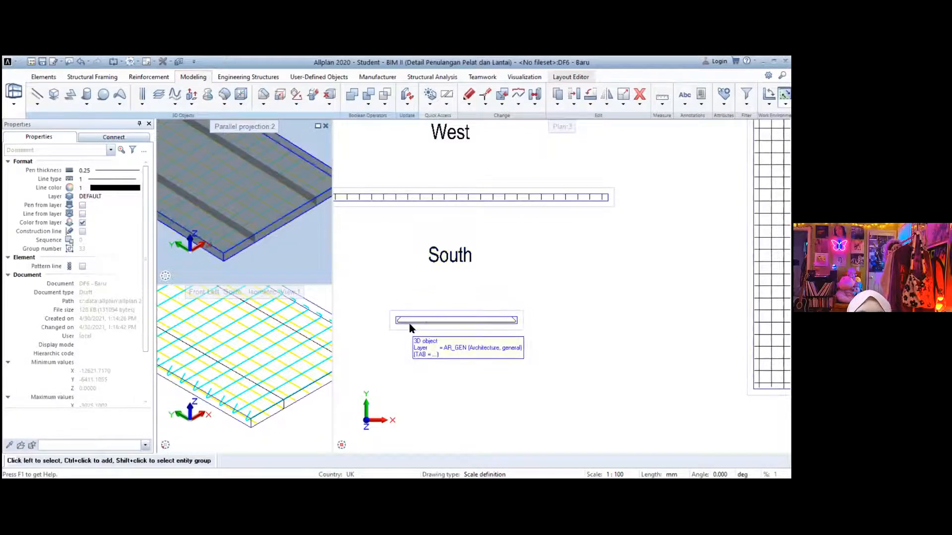
scroll(410, 323, "down", 1)
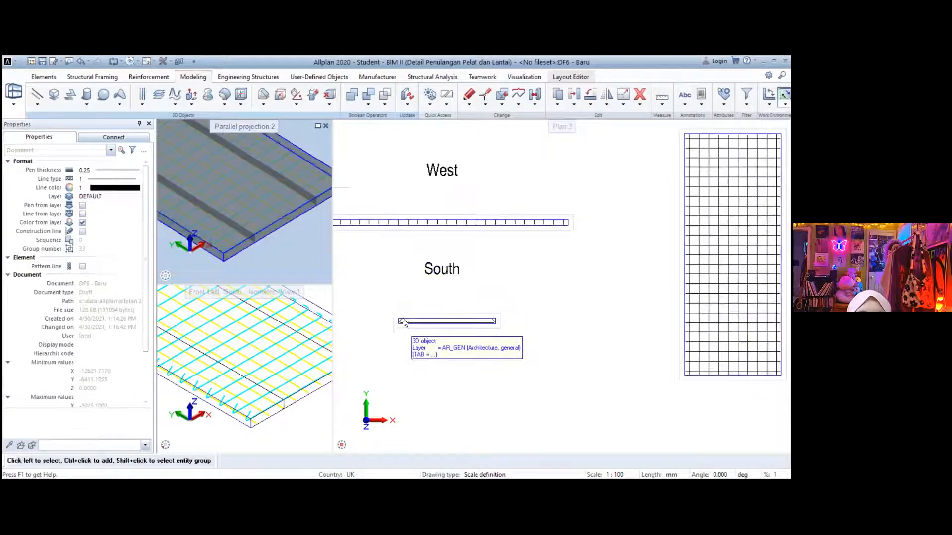
Start another freeform bar shape and check that its start and end hooks are enabled at 135°
left_click(72, 74)
left_click(137, 77)
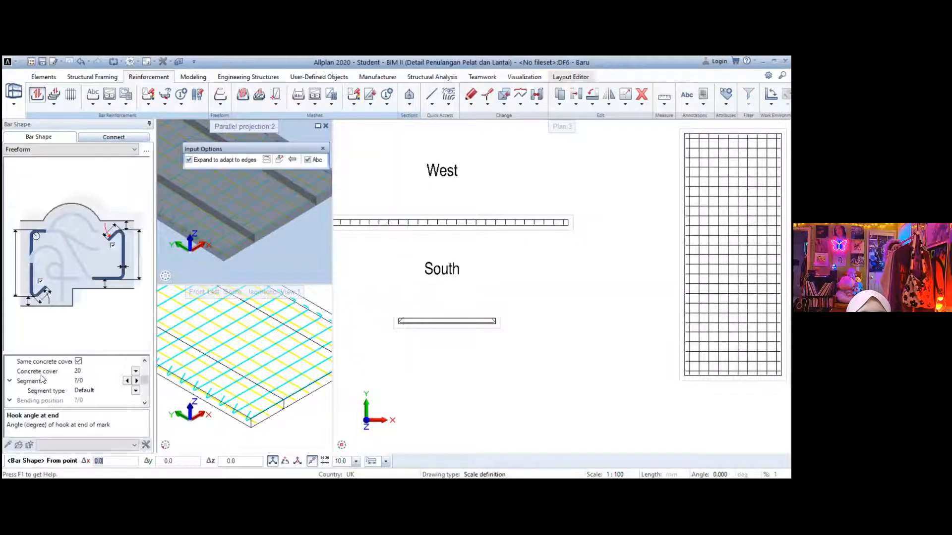
scroll(45, 381, "down", 1)
scroll(67, 374, "down", 2)
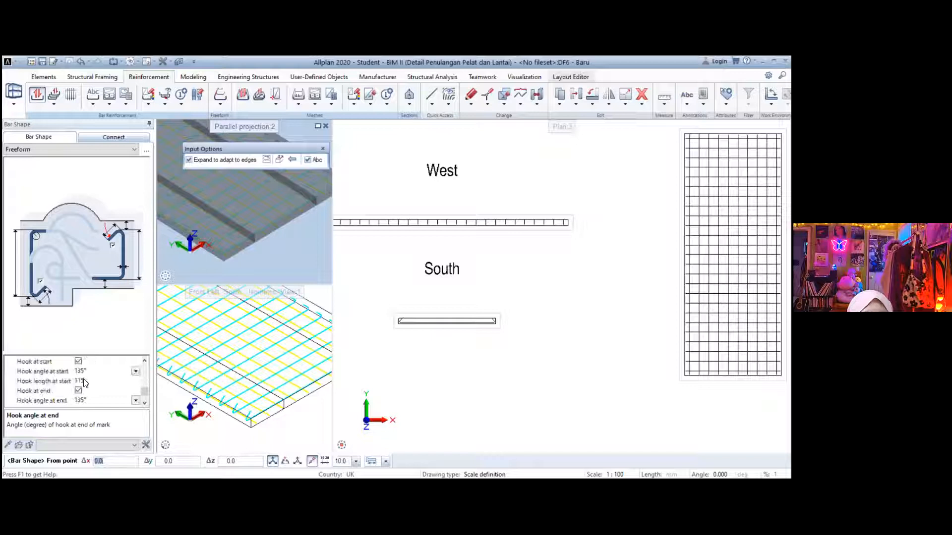
scroll(95, 388, "up", 1)
scroll(96, 391, "down", 1)
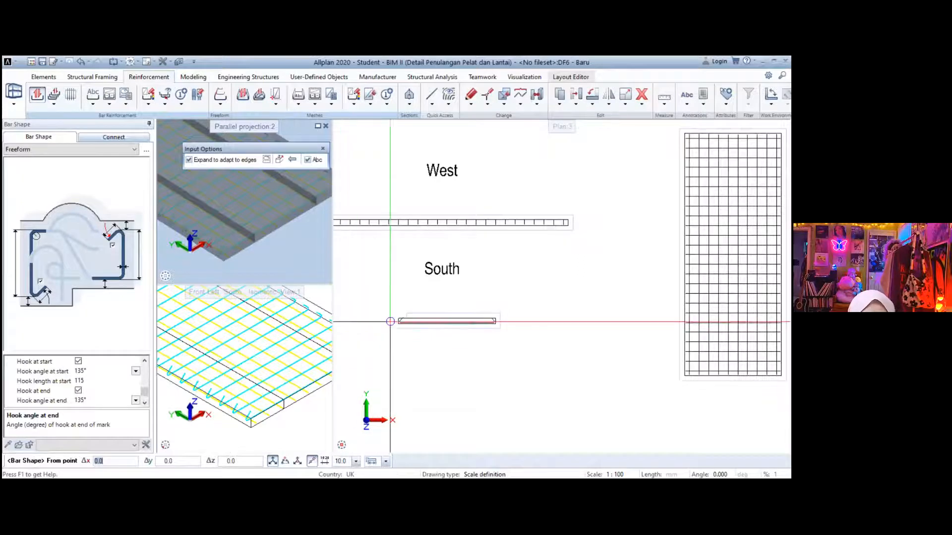
Try to draw a short hooked bar in the South view between the slab's upper-left corner and the first plate
scroll(391, 319, "up", 4)
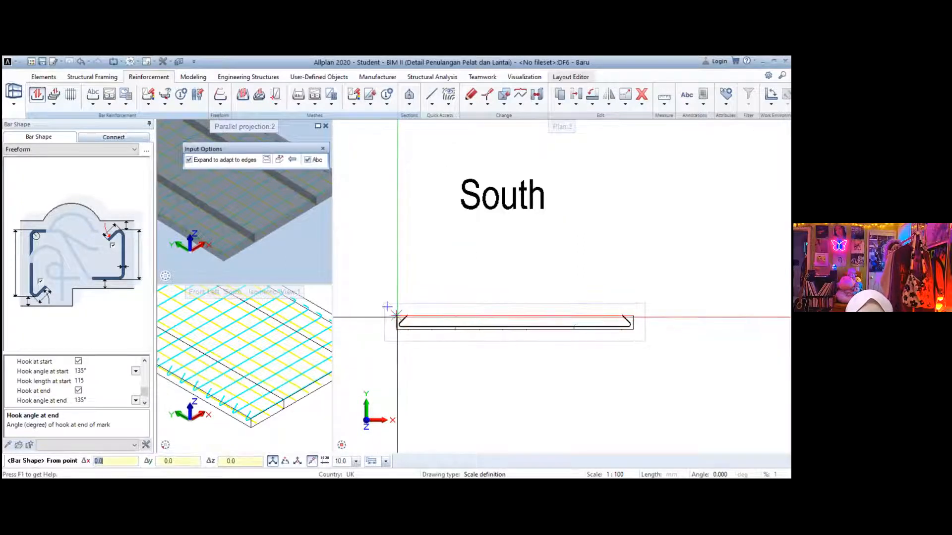
left_click(398, 320)
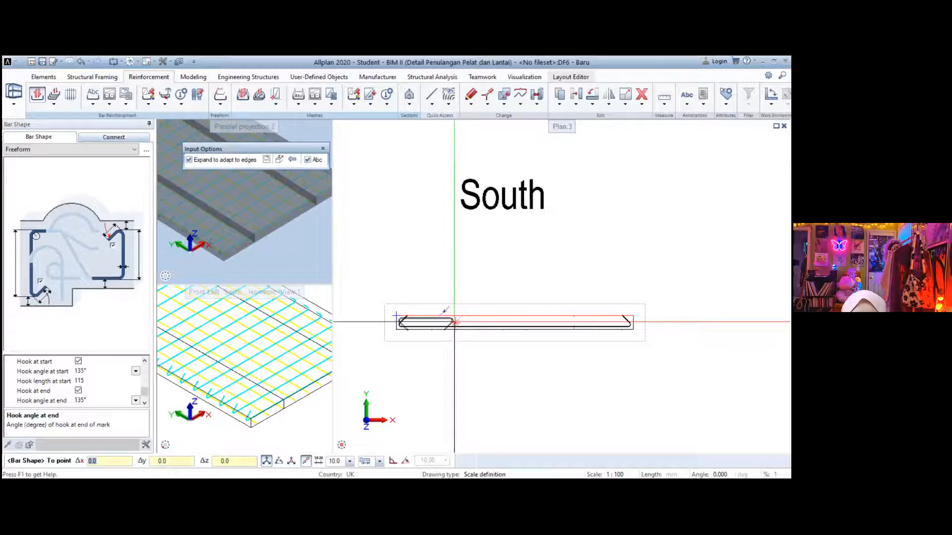
scroll(457, 317, "up", 3)
left_click(456, 317)
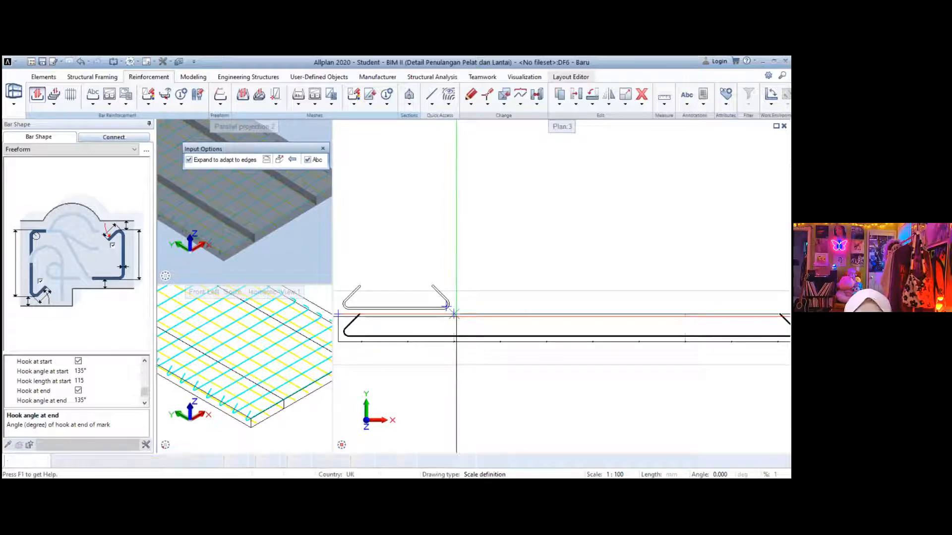
left_click(454, 314)
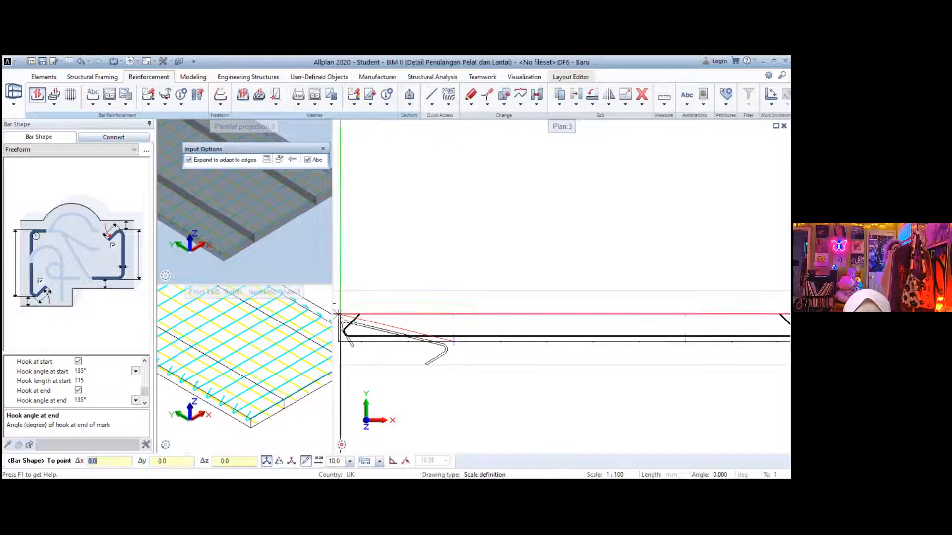
left_click(345, 329)
key("Escape")
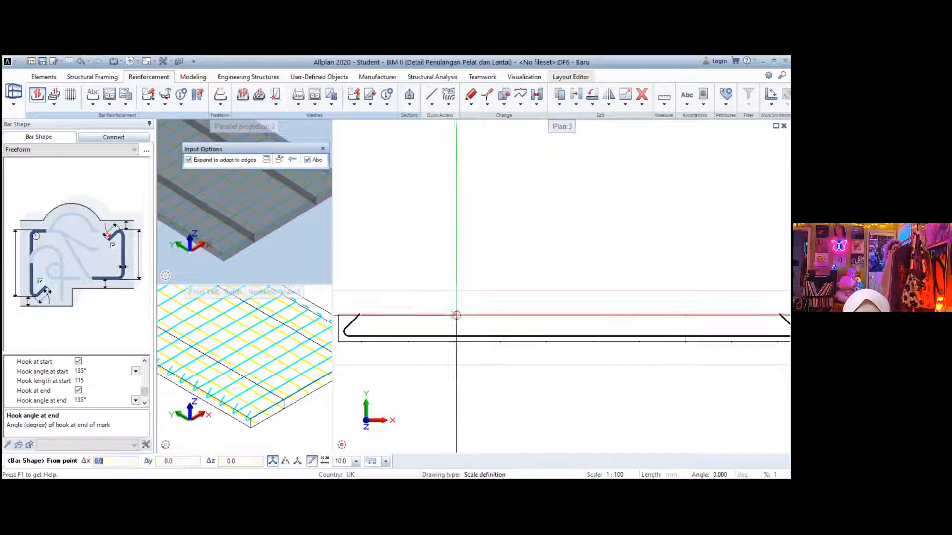
left_click(454, 315)
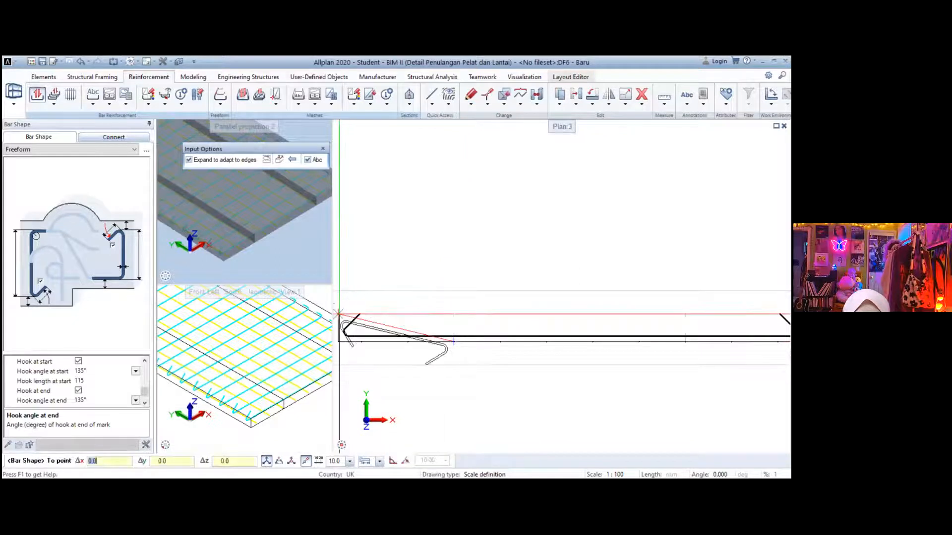
left_click(339, 314)
key("Escape")
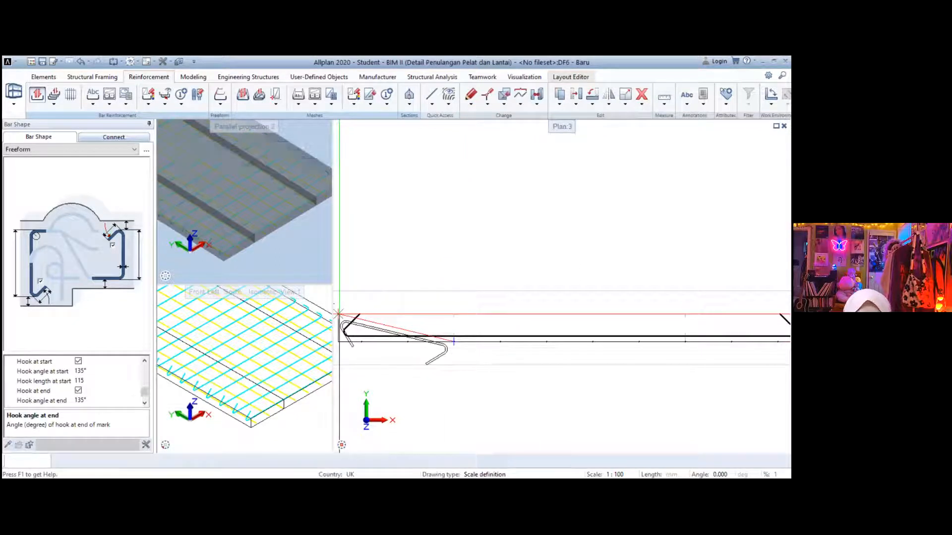
Draw the short hooked bar under the slab's top edge in the South view, from the first plate back to the left corner, skipping its label
scroll(516, 358, "down", 3)
scroll(555, 358, "up", 3)
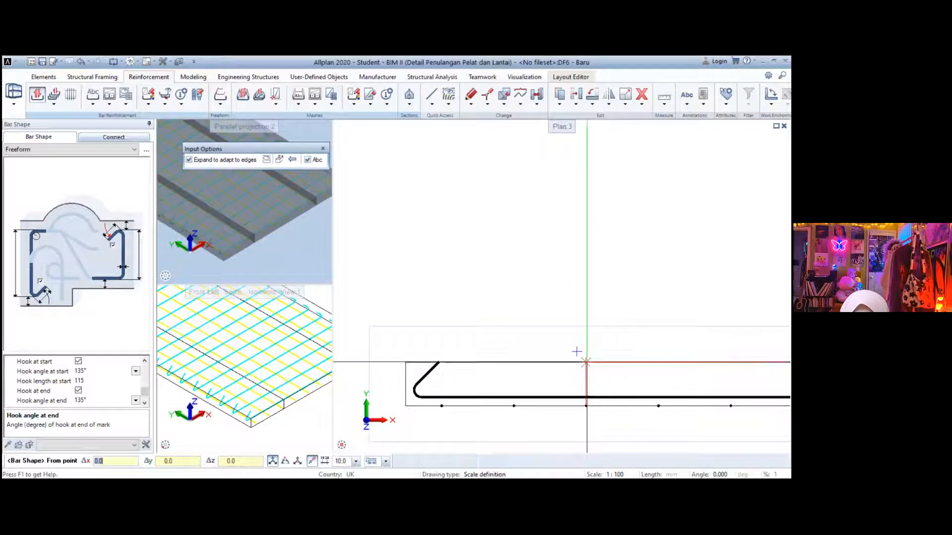
left_click(576, 352)
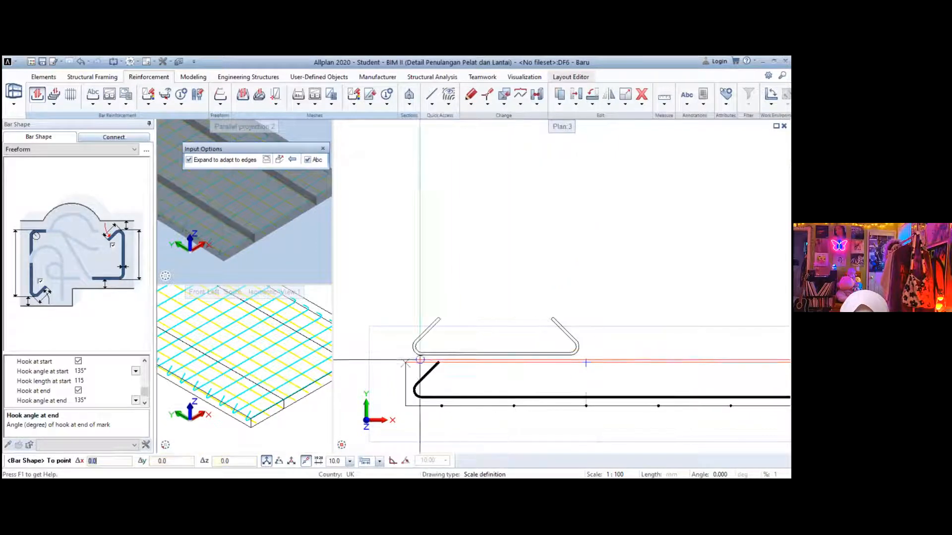
left_click(460, 407)
scroll(461, 407, "down", 6)
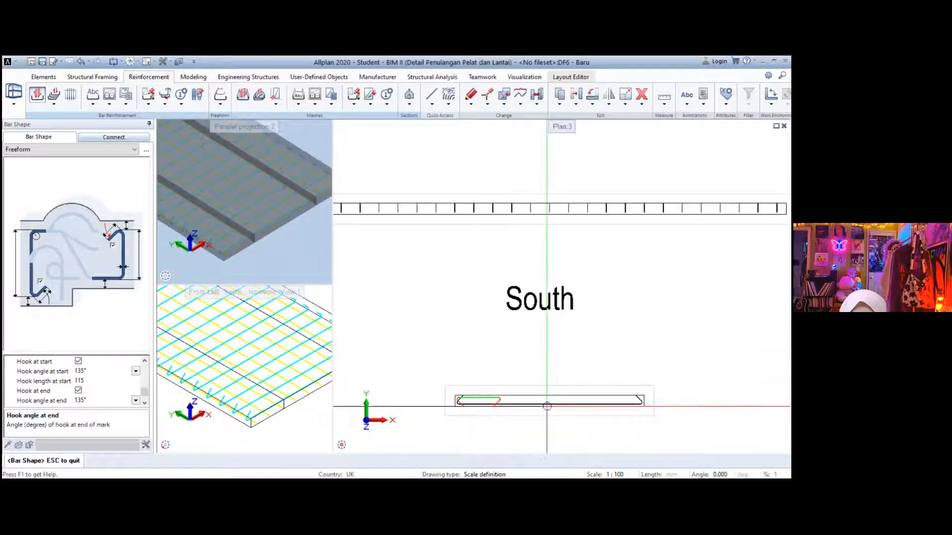
scroll(670, 315, "up", 2)
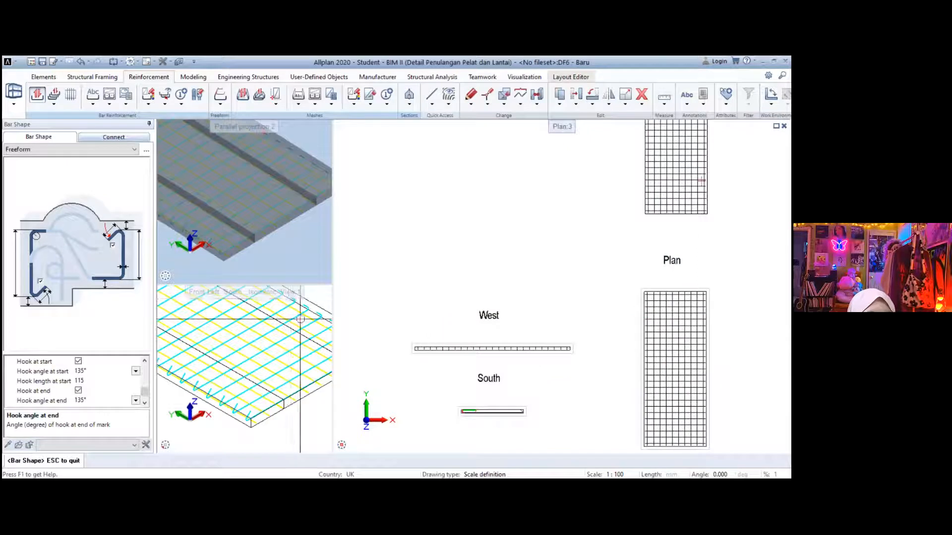
key("Escape")
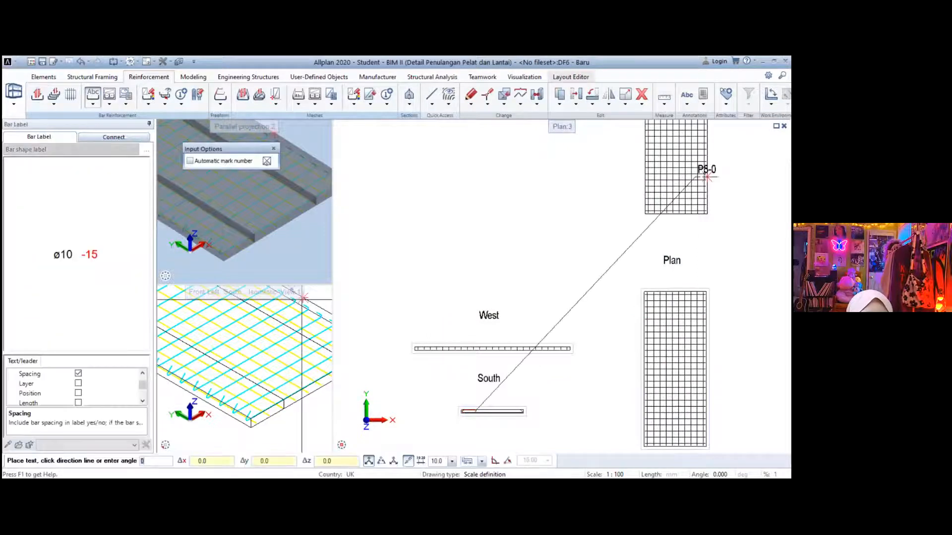
key("Escape")
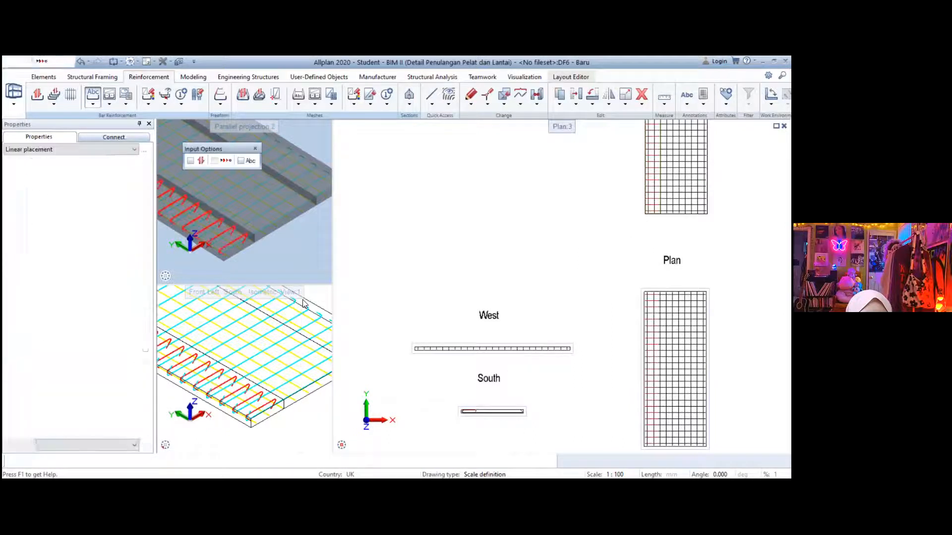
Place the short hooked bars along the slab's left long edge at 200 mm spacing with 20 mm cover, without a label
scroll(211, 235, "down", 3)
scroll(243, 242, "up", 5)
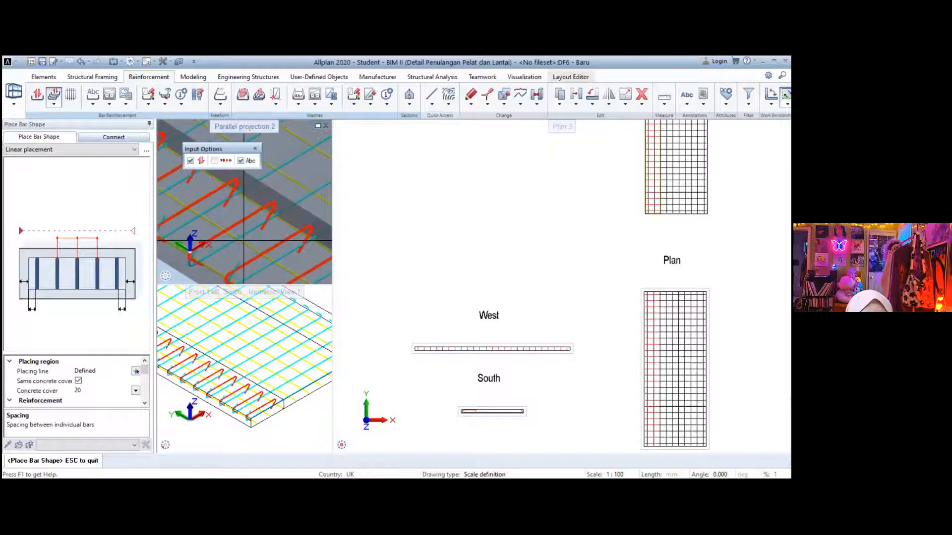
scroll(243, 241, "down", 2)
scroll(113, 382, "down", 3)
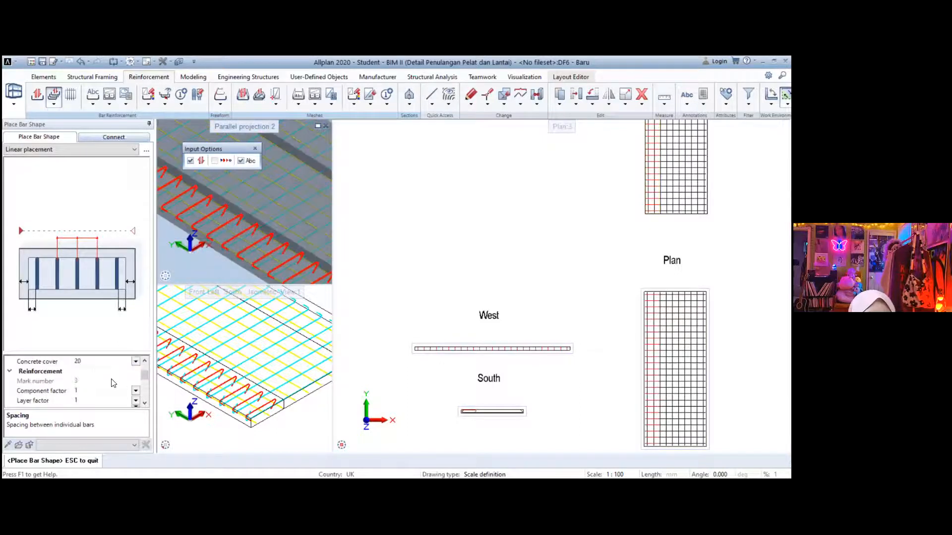
scroll(113, 382, "down", 3)
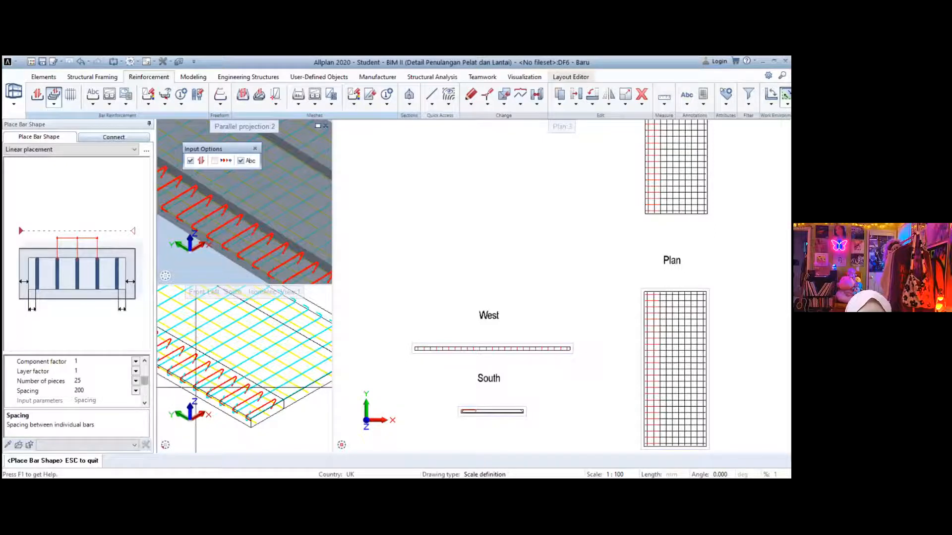
scroll(497, 392, "down", 1)
scroll(497, 392, "up", 2)
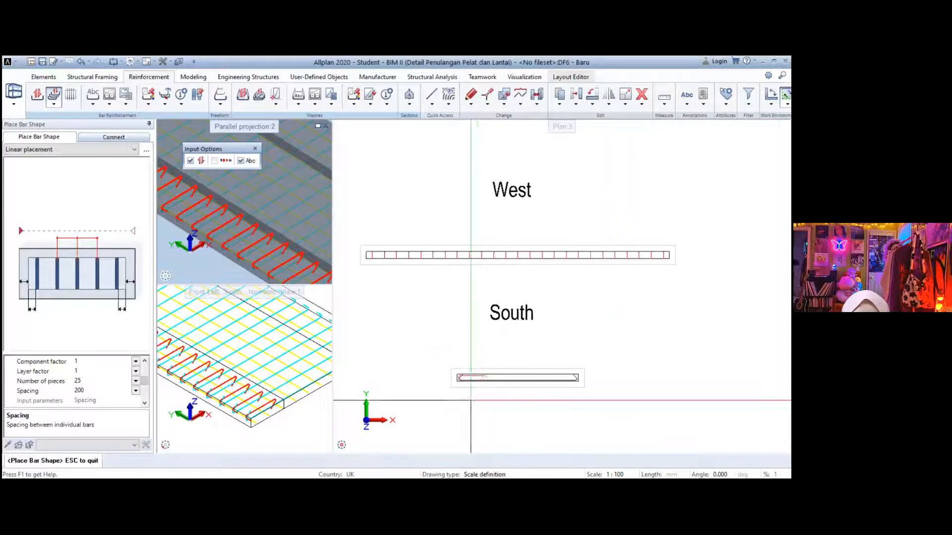
left_click(492, 379)
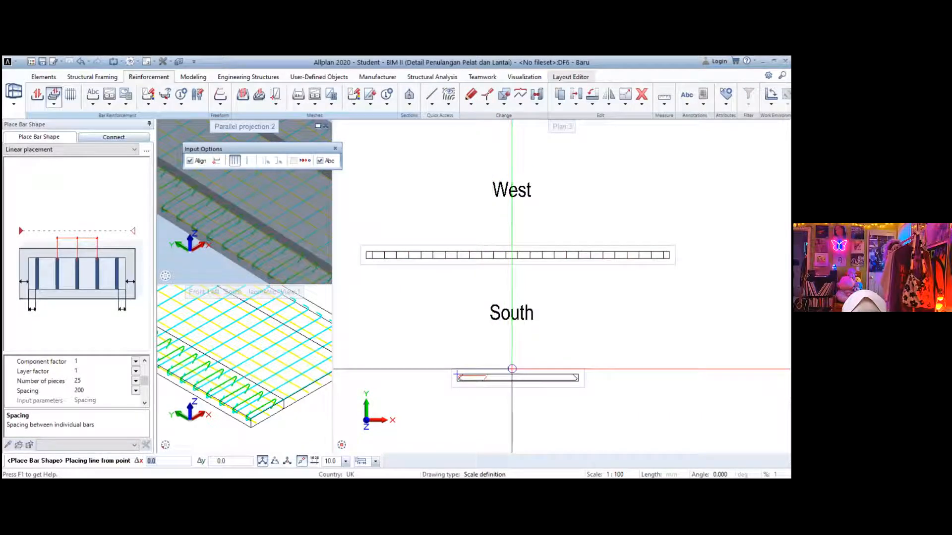
key("Escape")
key("Escape")
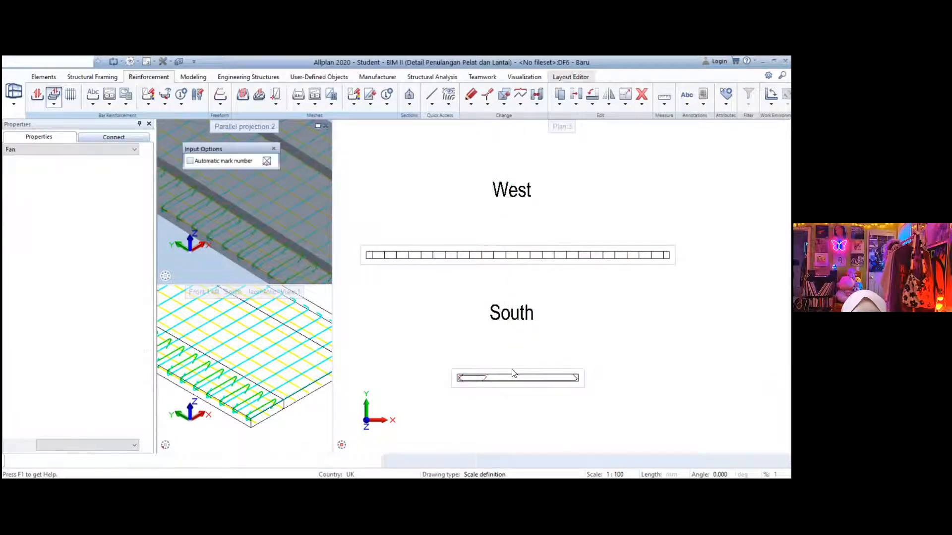
left_click(513, 373)
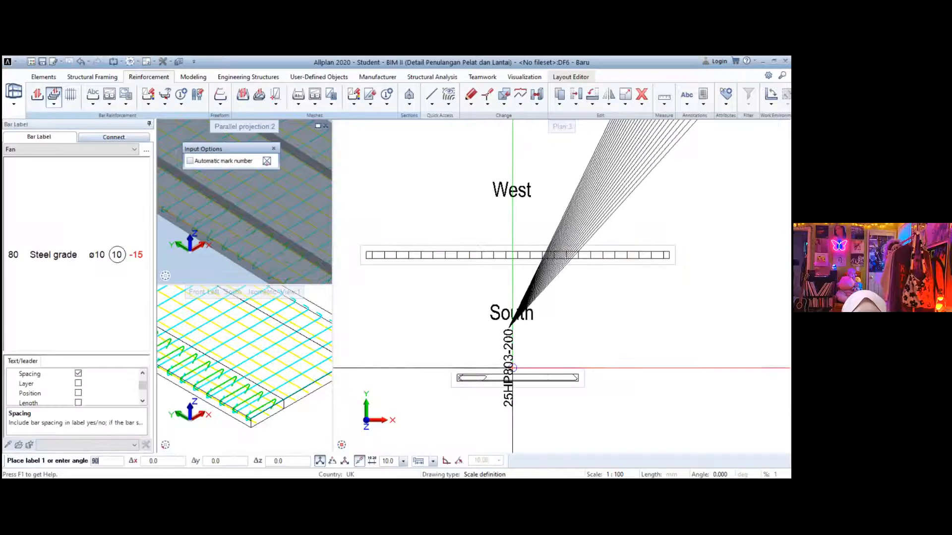
key("Escape")
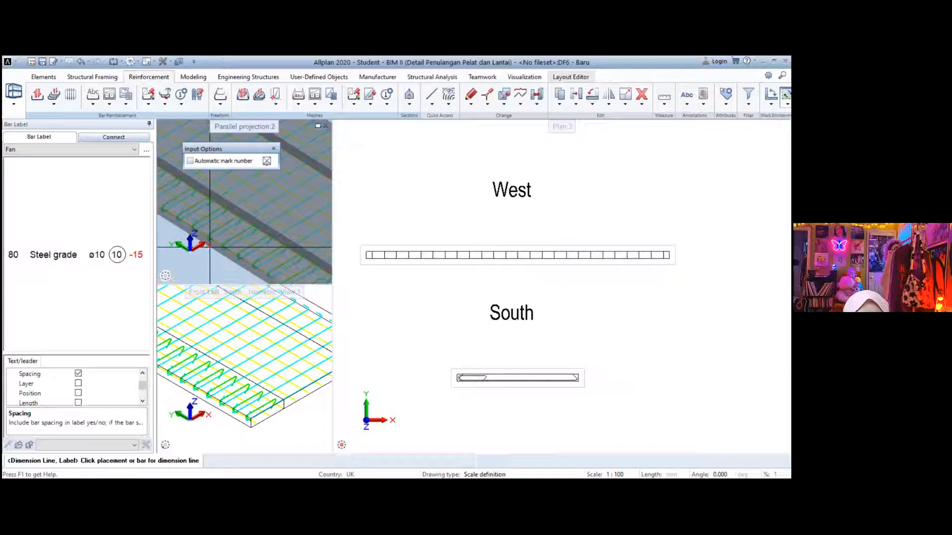
Draw a short freeform bar with 135° hooks under the slab's top edge in the South view, ending at the upper-right corner, without a label
left_click(39, 99)
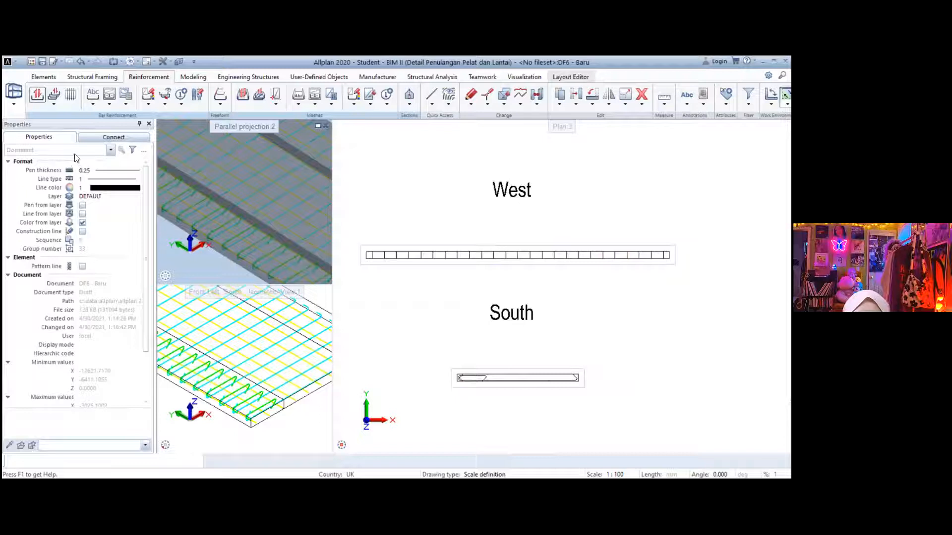
scroll(575, 378, "up", 3)
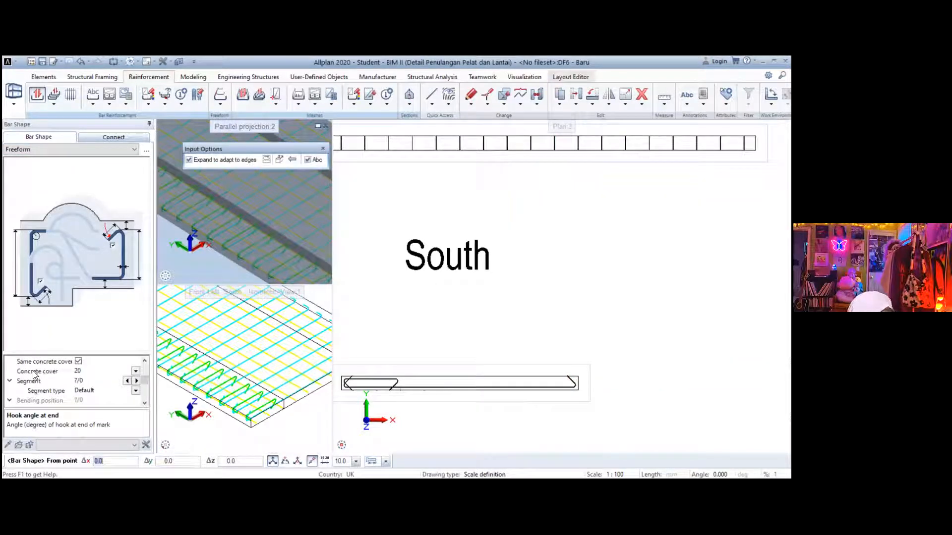
scroll(32, 375, "down", 3)
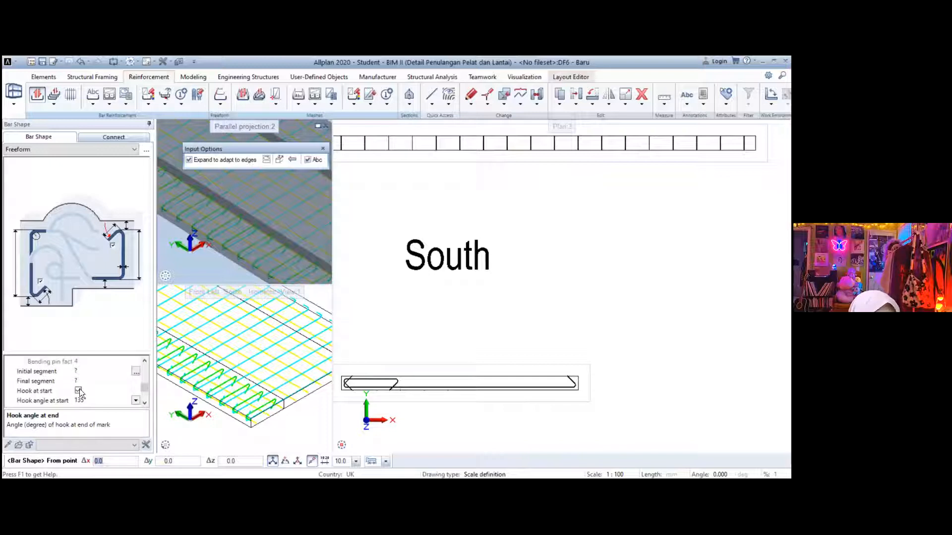
scroll(81, 393, "up", 3)
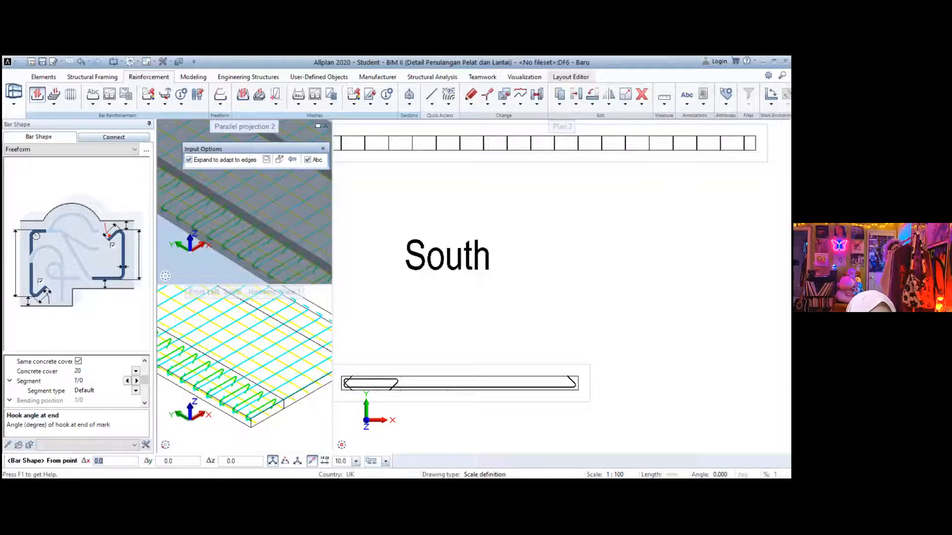
scroll(74, 381, "down", 1)
scroll(515, 376, "up", 2)
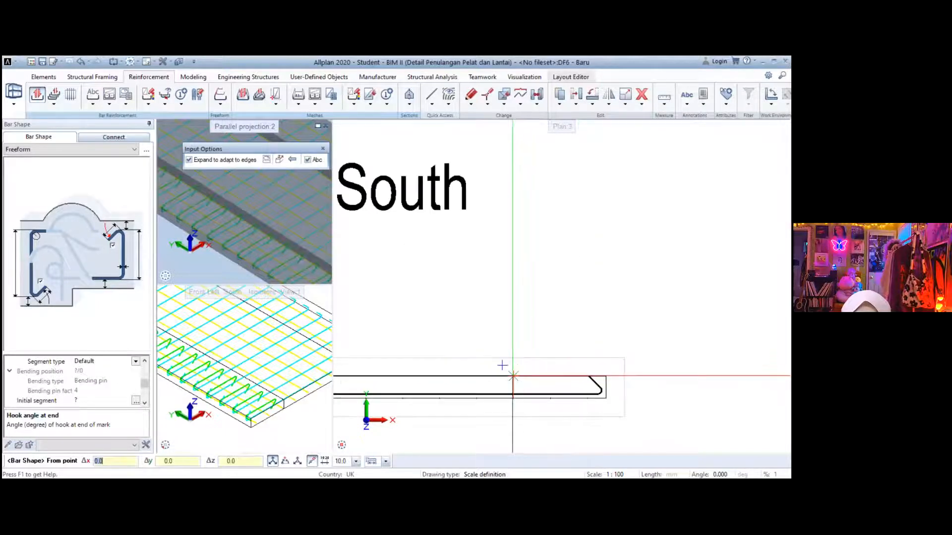
left_click(514, 375)
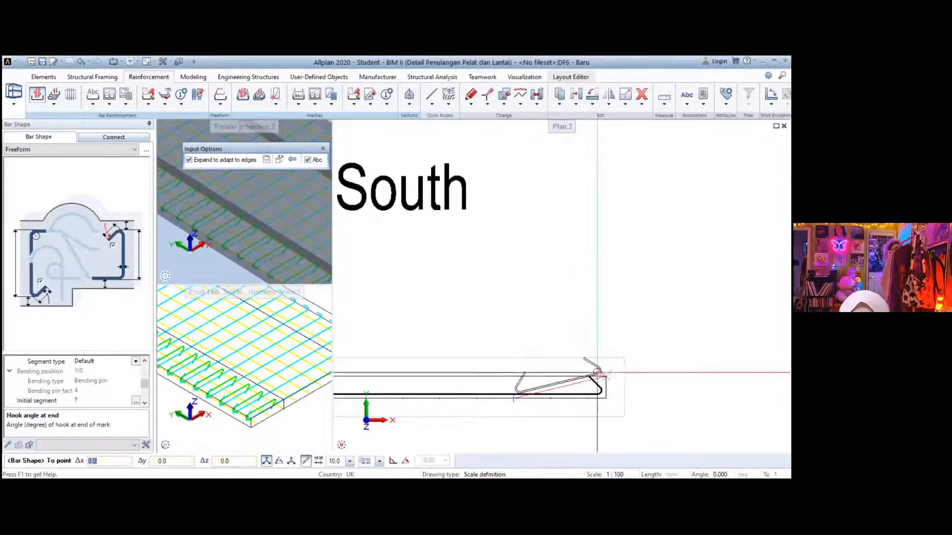
left_click(601, 380)
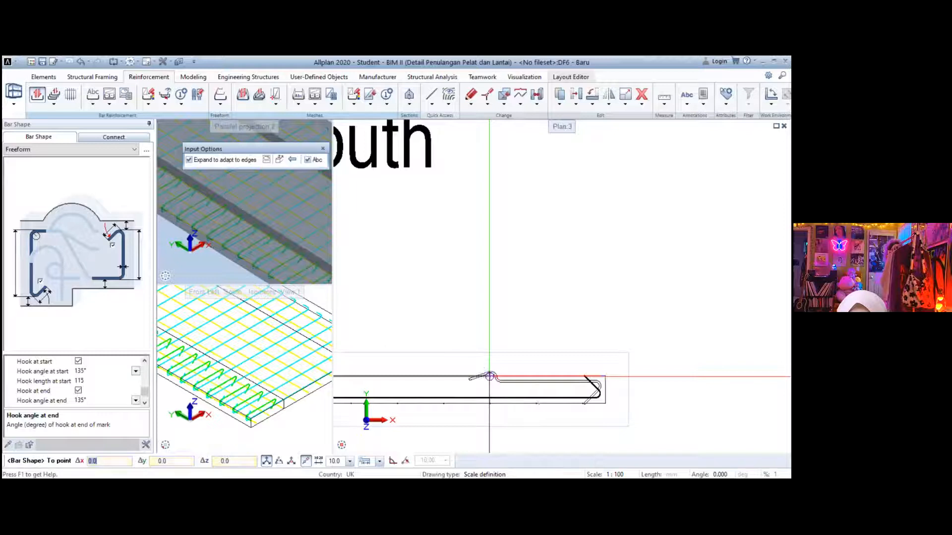
scroll(489, 376, "down", 3)
key("Escape")
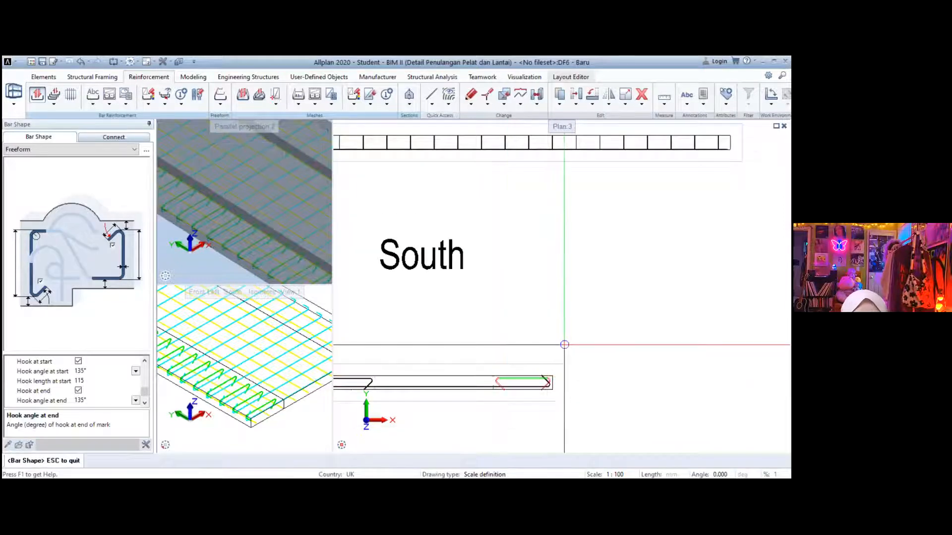
scroll(564, 344, "down", 3)
key("Escape")
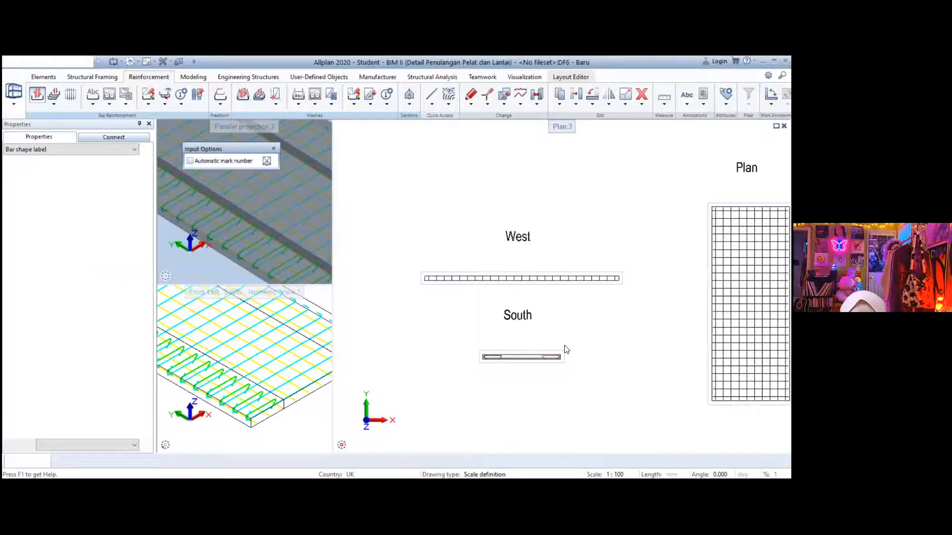
scroll(565, 345, "down", 1)
key("Escape")
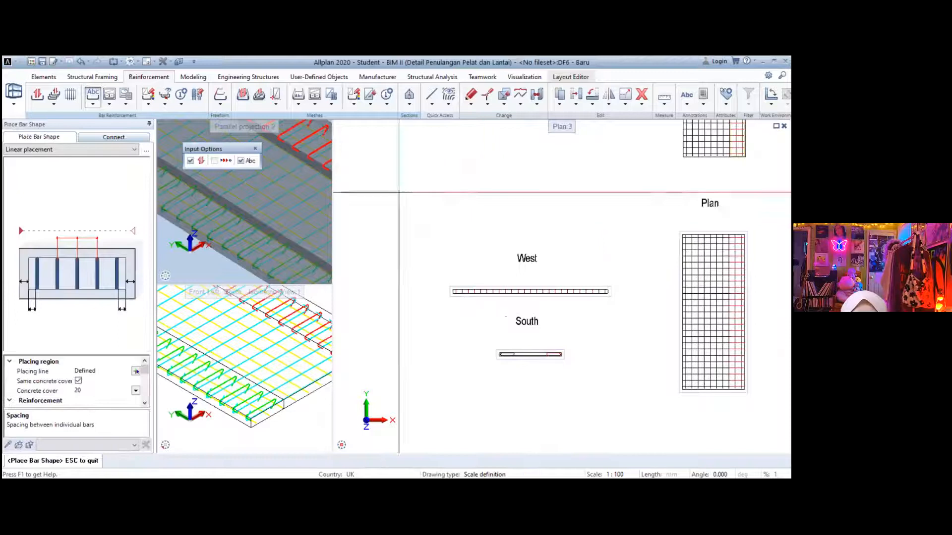
Place the second set of short hooked bars along the slab's right long edge at 200 mm spacing with 20 mm cover
scroll(367, 182, "down", 3)
scroll(336, 169, "down", 2)
scroll(292, 223, "up", 3)
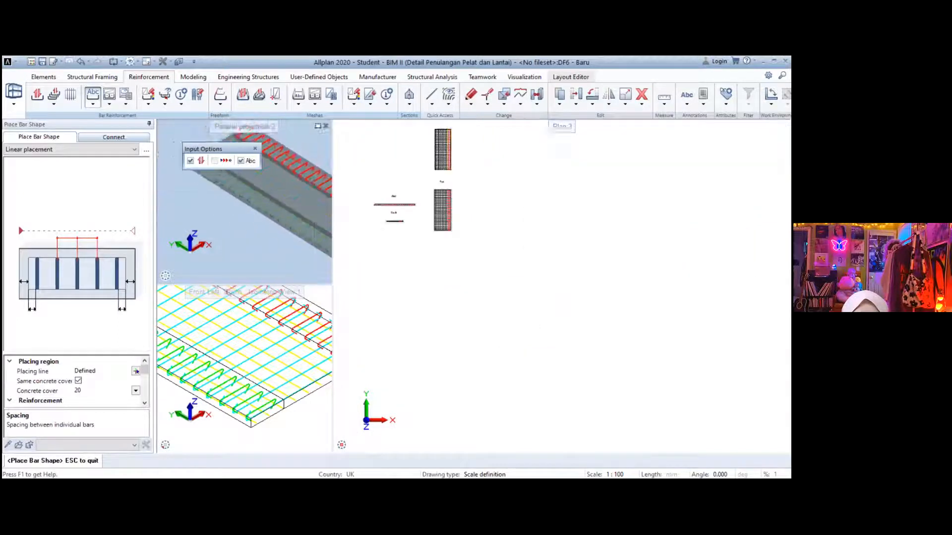
scroll(292, 223, "up", 4)
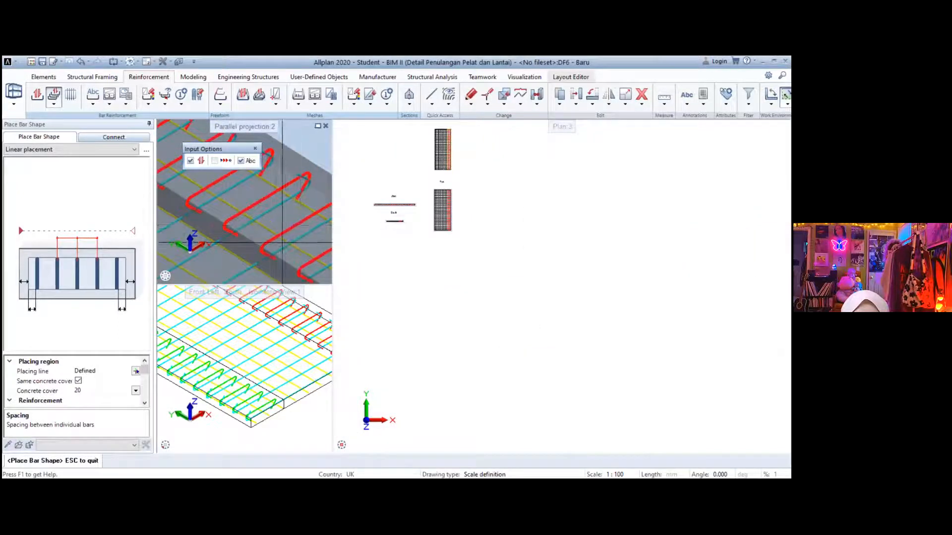
scroll(282, 243, "up", 2)
scroll(409, 184, "up", 6)
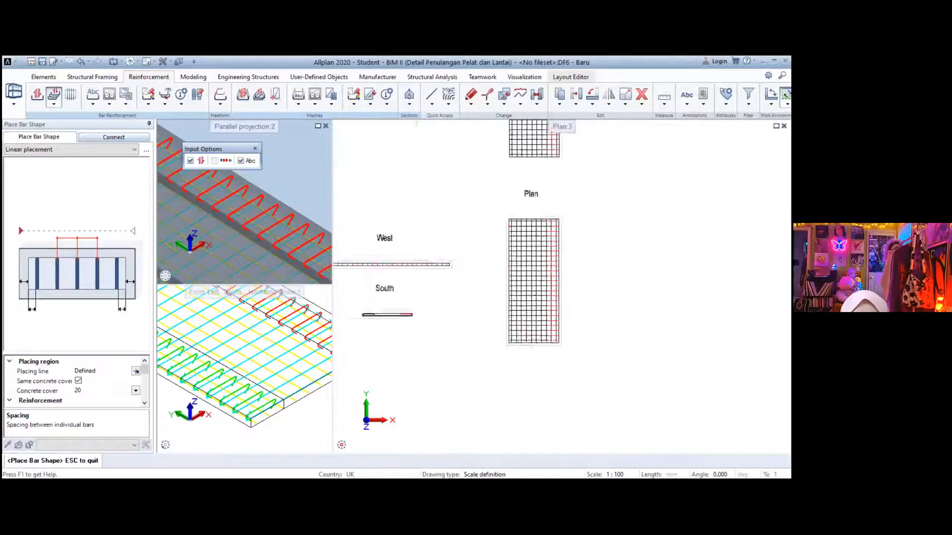
scroll(268, 237, "up", 2)
scroll(263, 238, "down", 1)
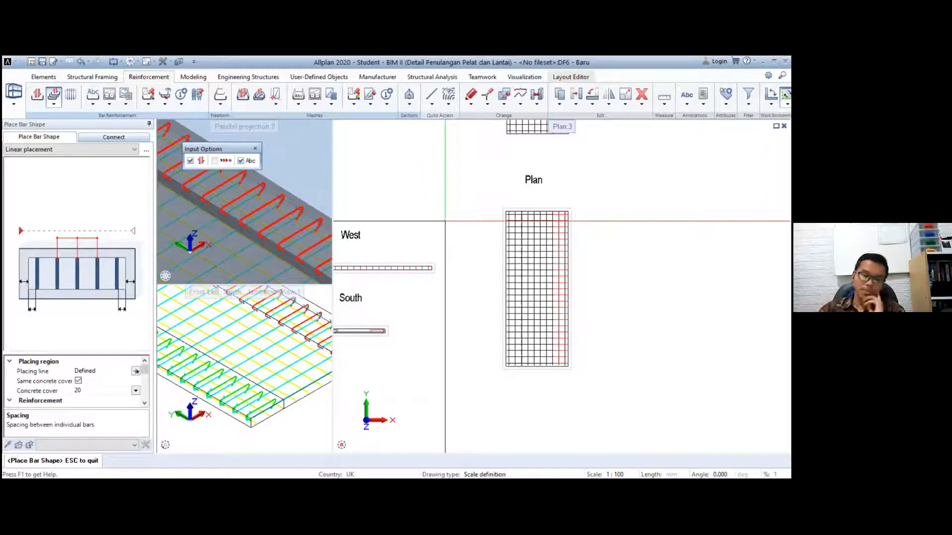
scroll(502, 251, "down", 1)
key("Escape")
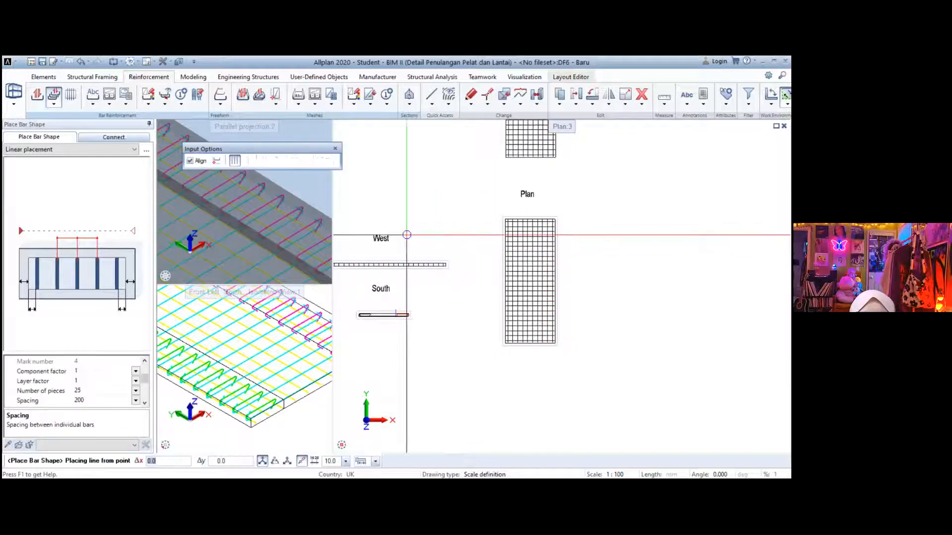
Check both edge bar sets in the 3D and plan views, and finish the right-edge placement without a label
scroll(396, 230, "down", 2)
scroll(395, 230, "down", 1)
scroll(264, 239, "down", 3)
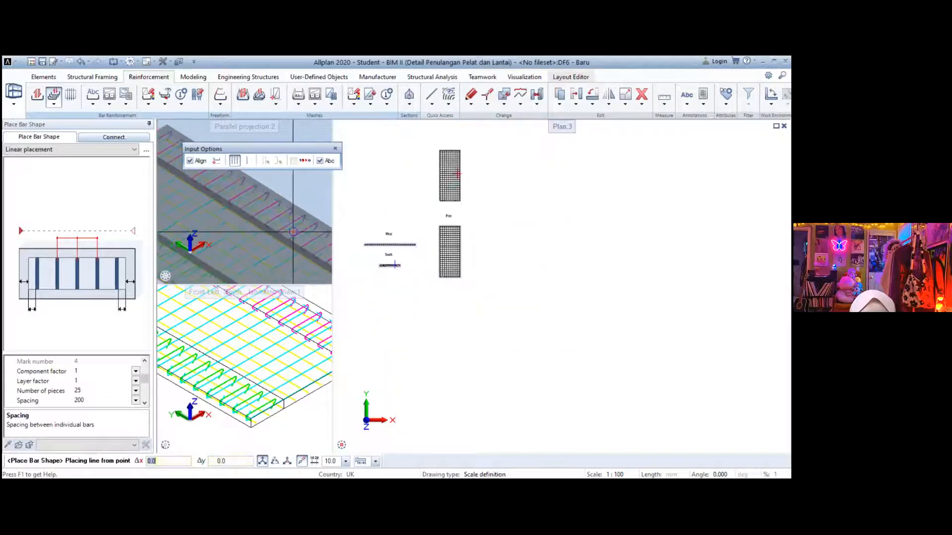
scroll(264, 238, "up", 3)
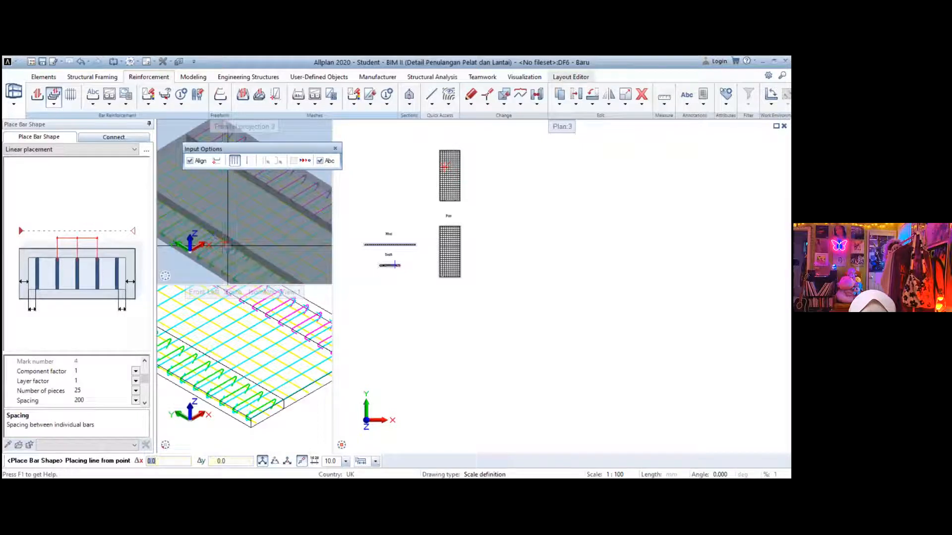
scroll(446, 228, "up", 2)
scroll(446, 228, "up", 1)
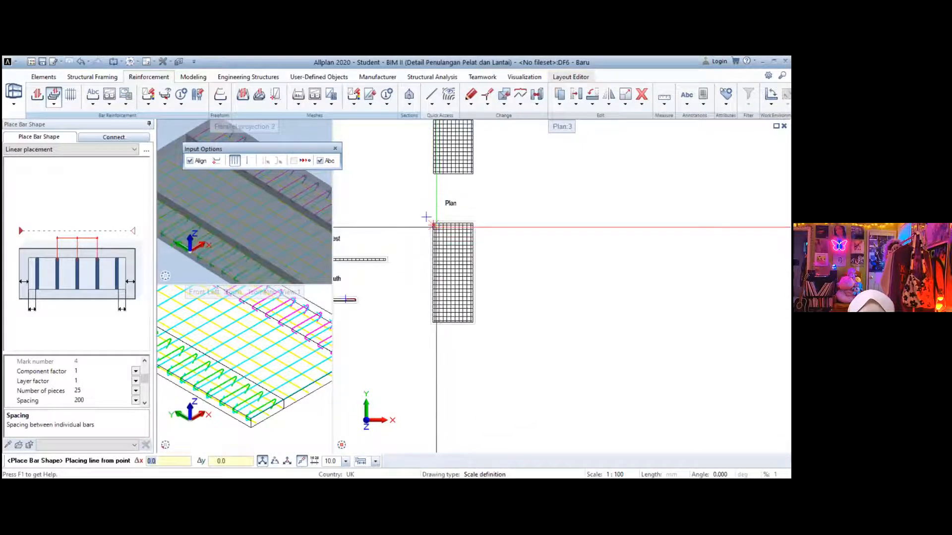
scroll(431, 282, "down", 2)
middle_click_drag(432, 282, 489, 276)
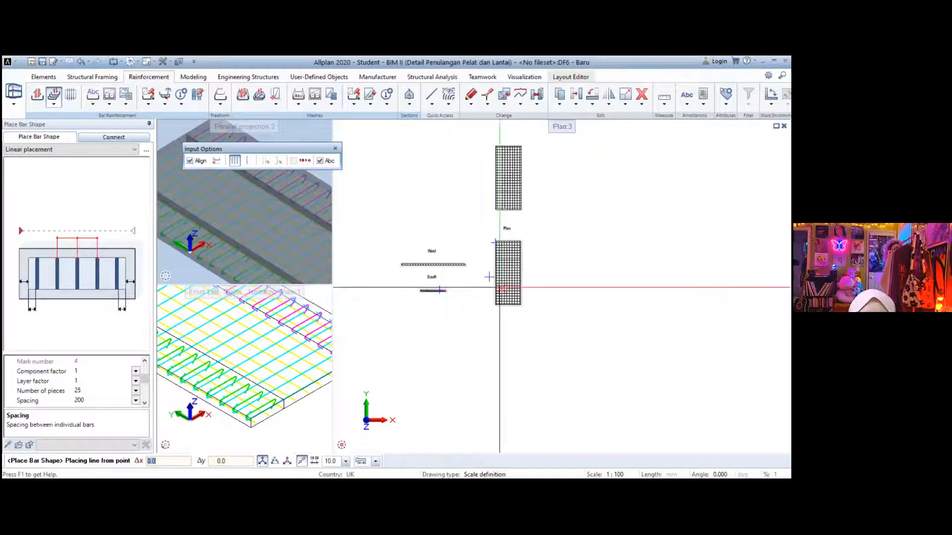
key("Escape")
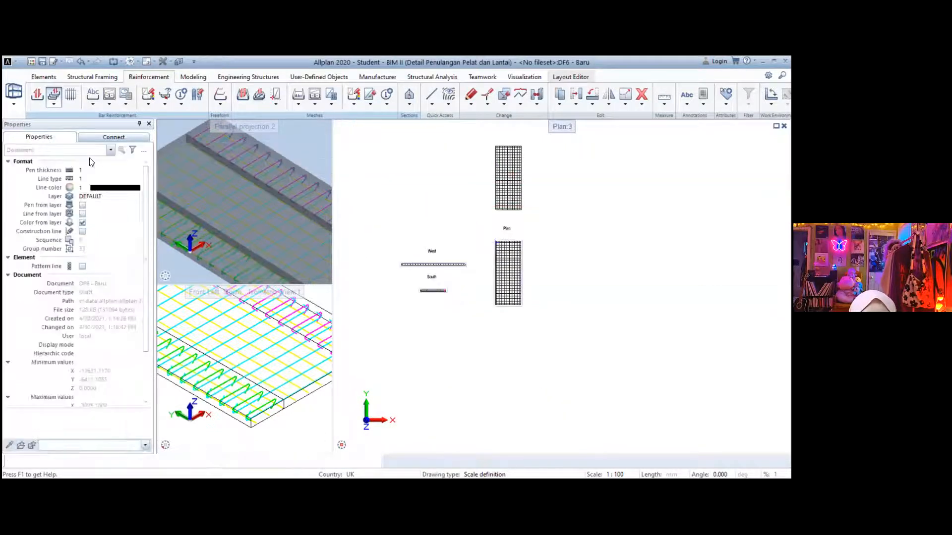
left_click(44, 104)
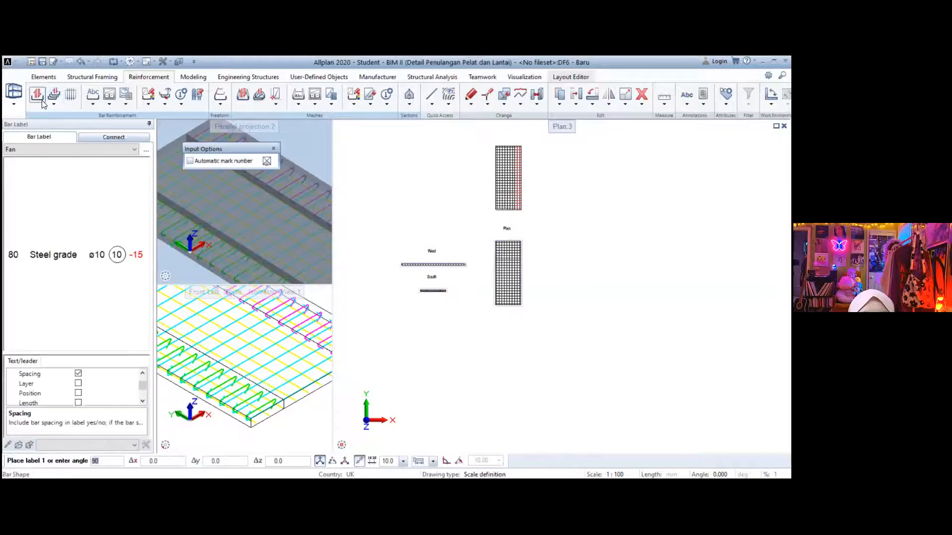
key("Escape")
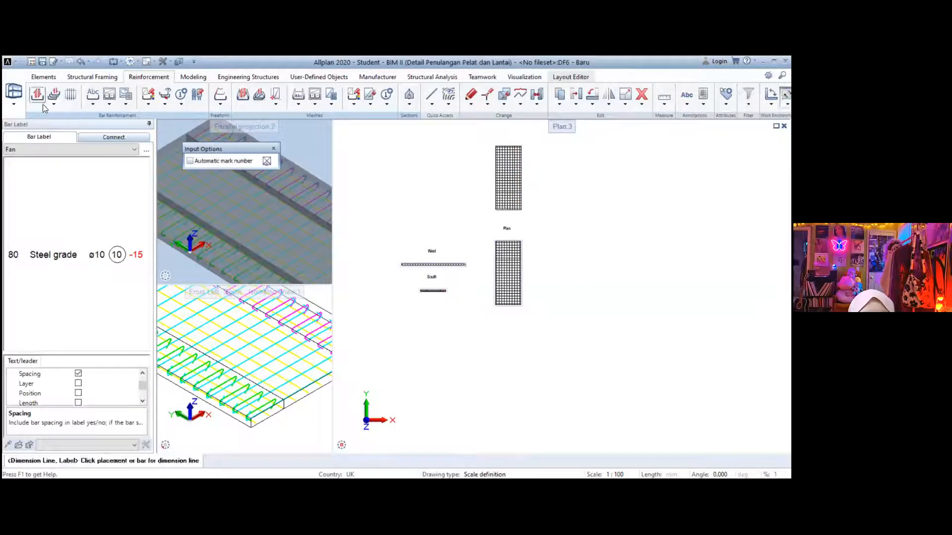
key("Escape")
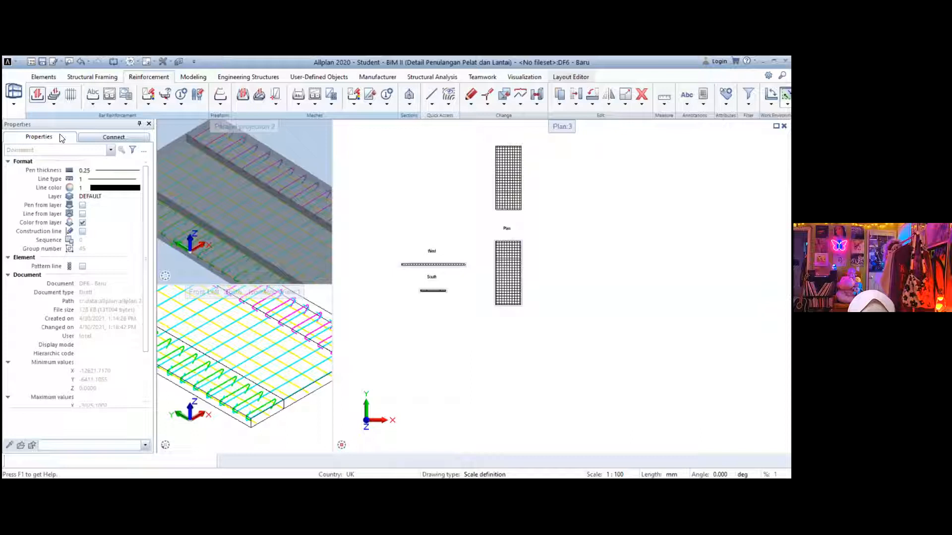
Turn off the start and end hooks for a new freeform bar shape in the Plan view
scroll(93, 378, "down", 1)
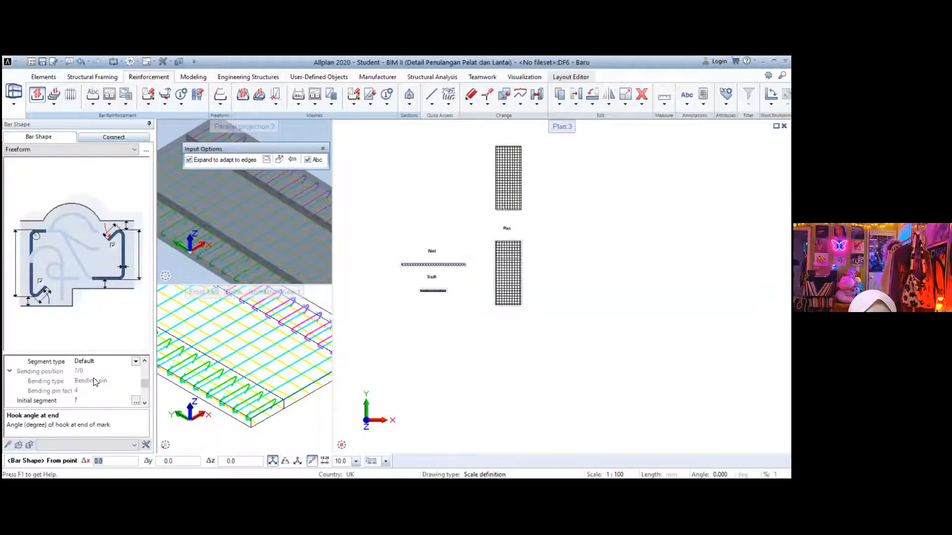
scroll(77, 380, "down", 2)
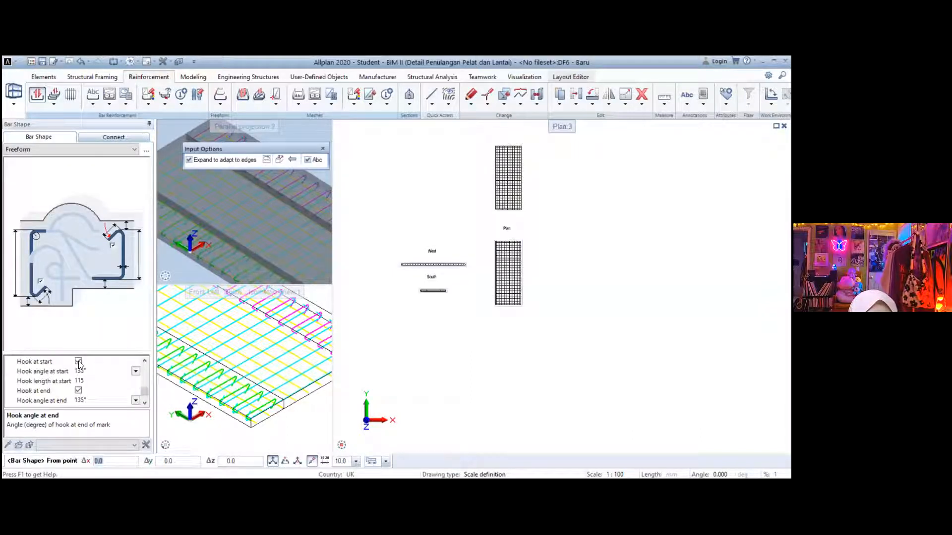
left_click(78, 361)
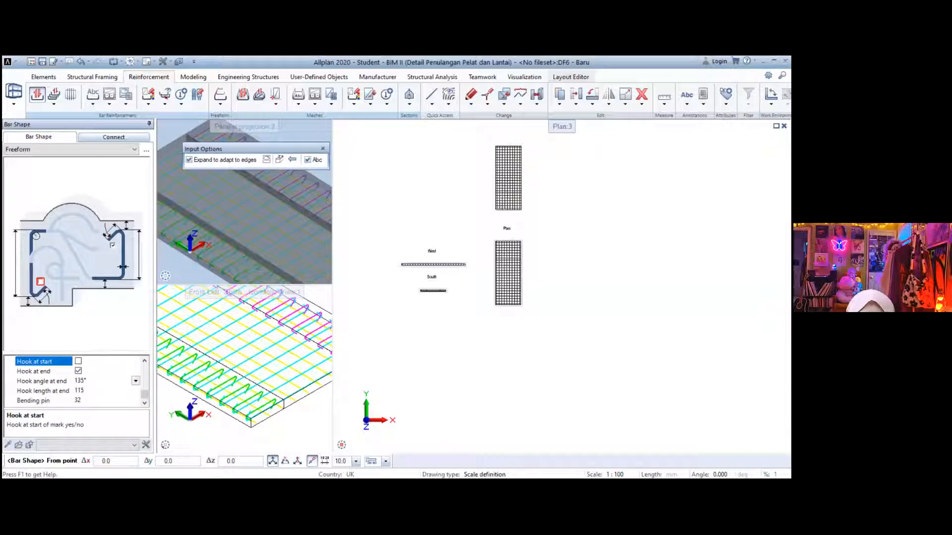
left_click(79, 371)
scroll(508, 235, "up", 5)
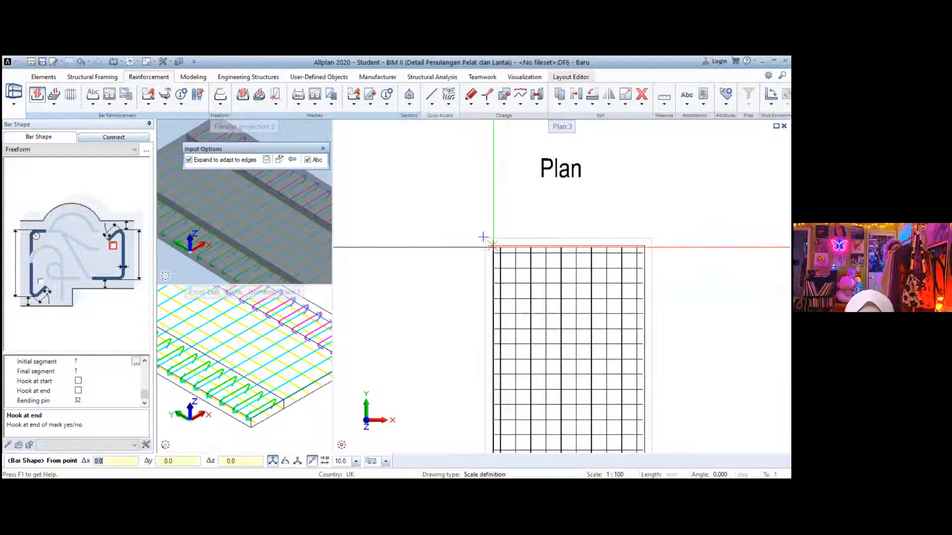
Draw a straight freeform bar without hooks along the slab's left long edge in the Plan view, from upper to lower corner, without a label
left_click(483, 237)
scroll(530, 315, "down", 2)
middle_click_drag(530, 314, 524, 153)
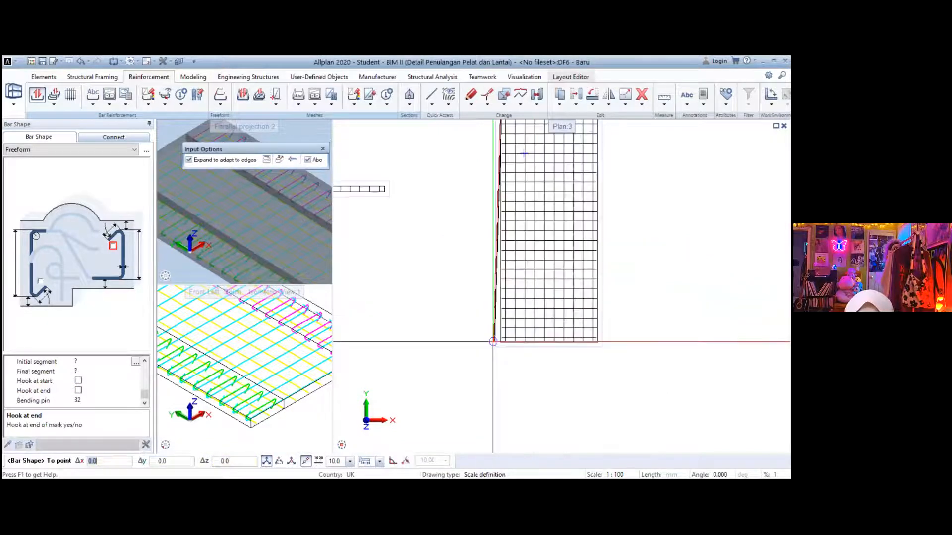
scroll(489, 328, "up", 3)
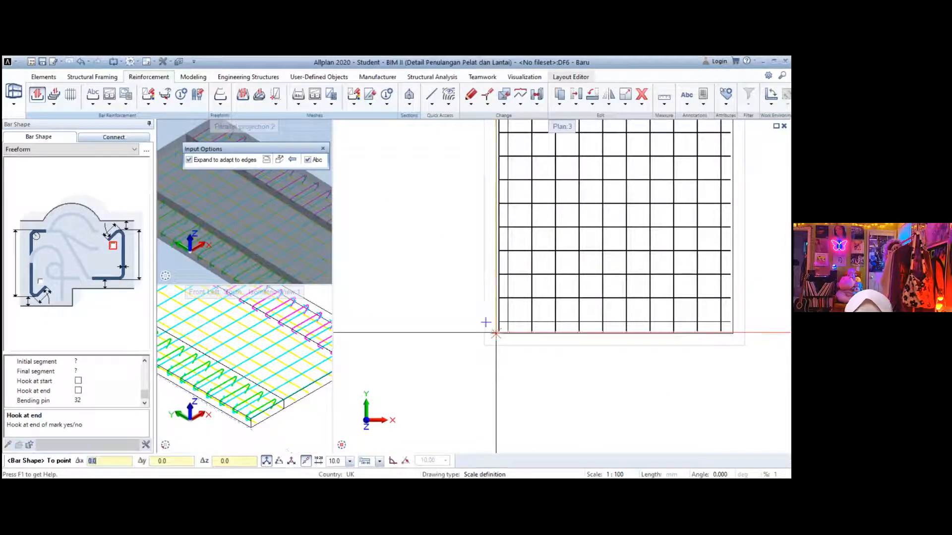
left_click(496, 332)
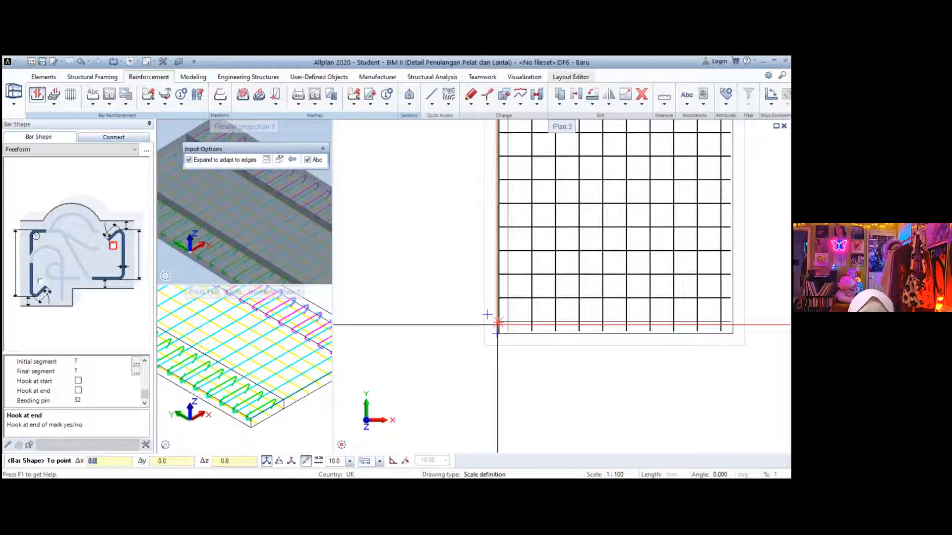
key("Escape")
scroll(470, 312, "down", 1)
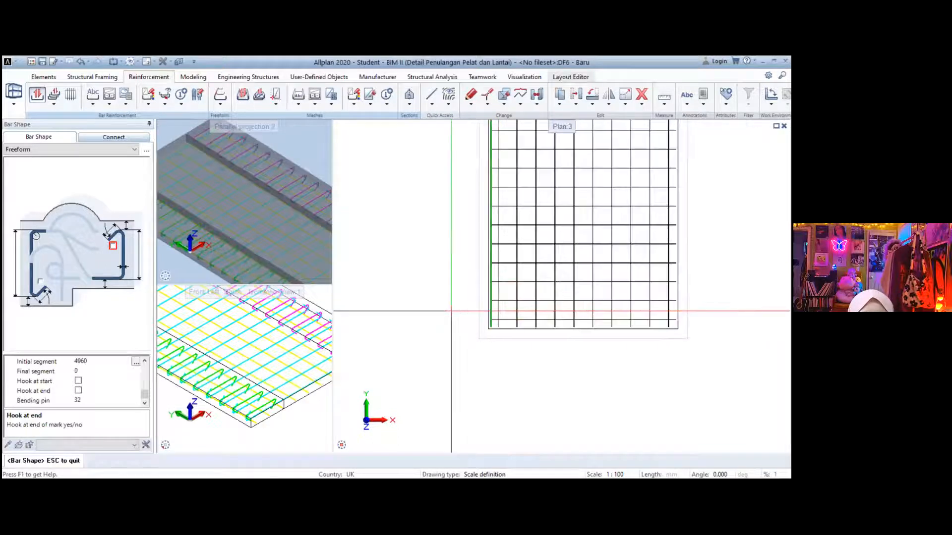
key("Escape")
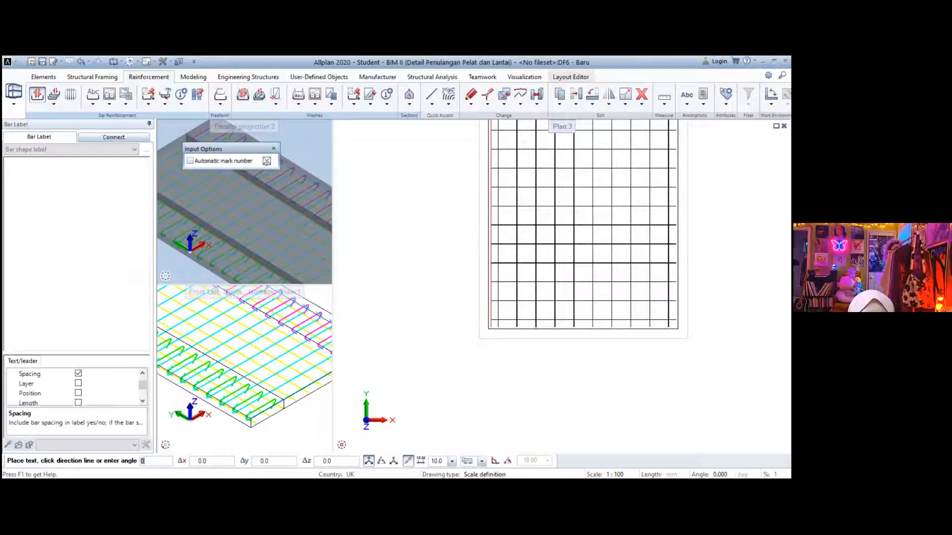
key("Escape")
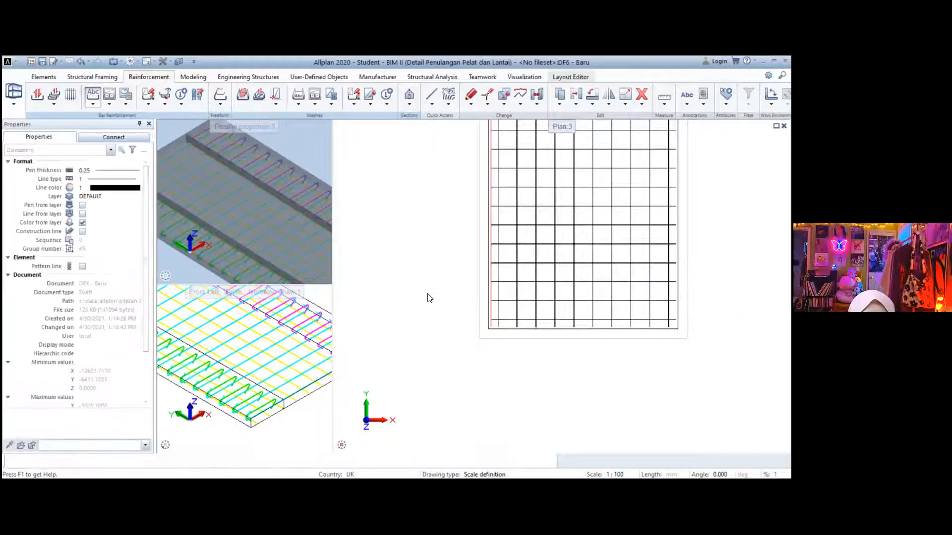
Place the straight long bar inside the left short hooked bars in the South view, using their top segment as placing segment at 200 mm spacing
scroll(418, 294, "down", 6)
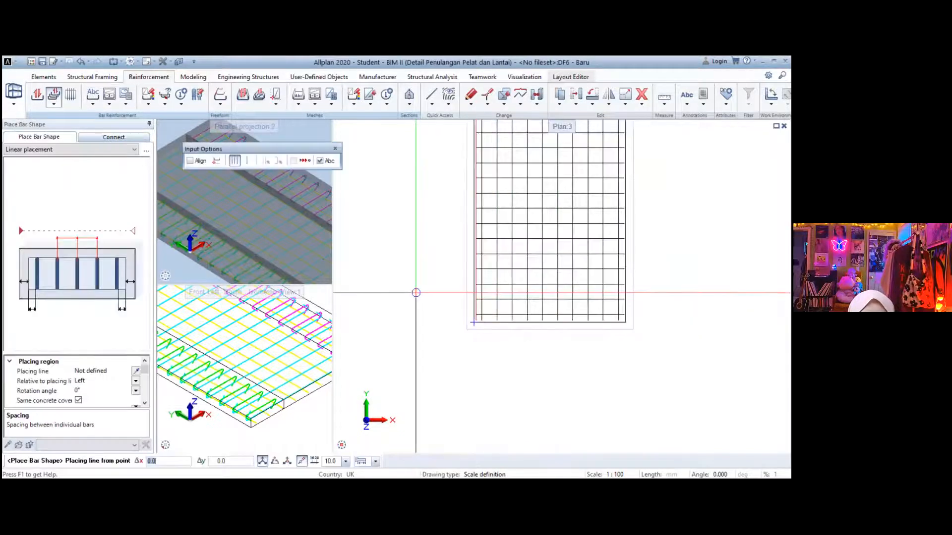
scroll(395, 319, "up", 5)
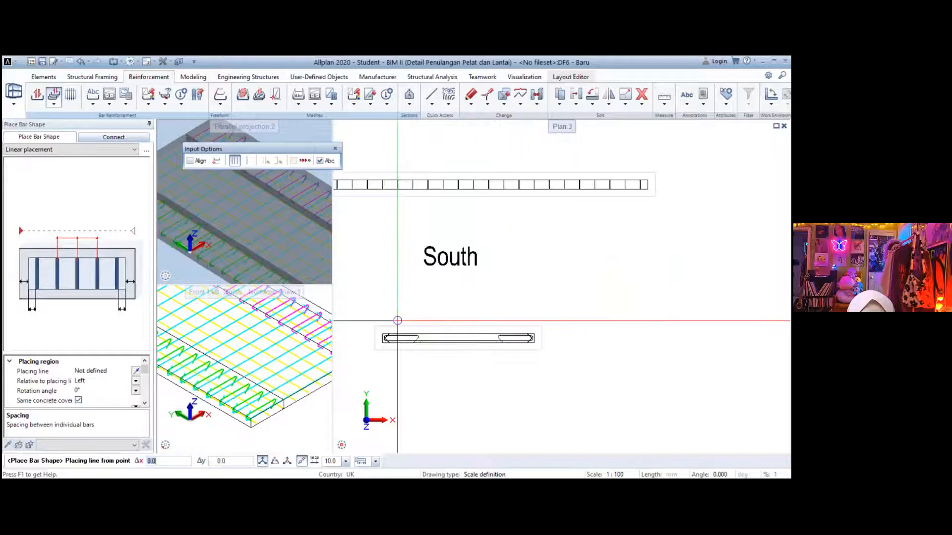
left_click(217, 160)
scroll(379, 342, "up", 4)
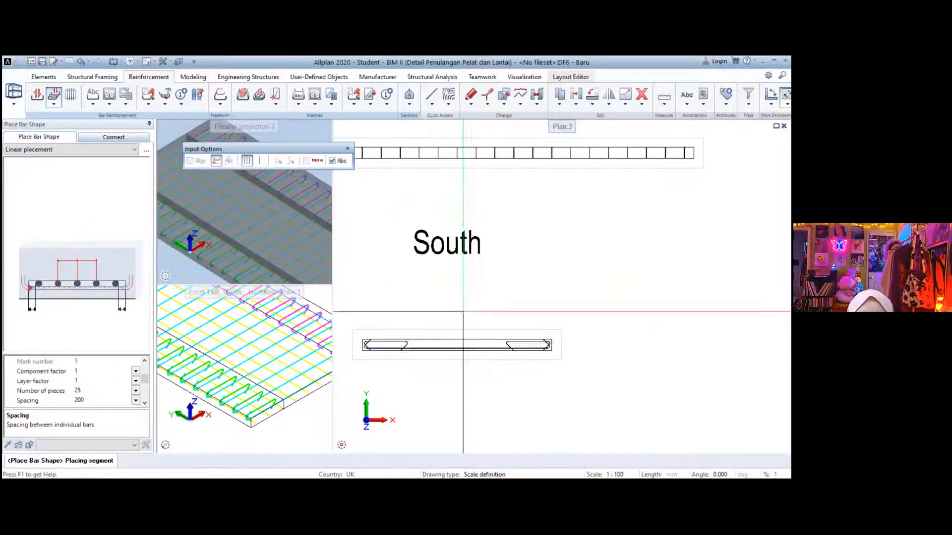
left_click(381, 346)
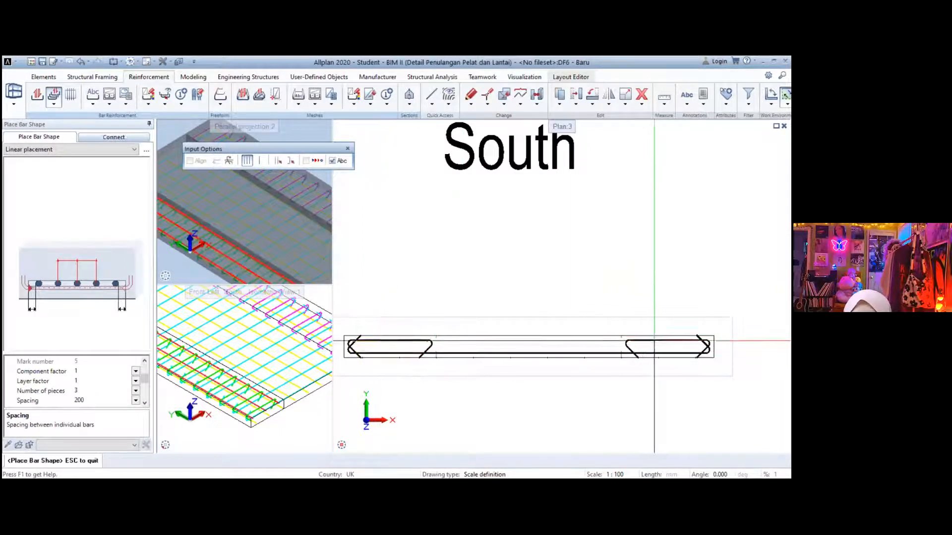
key("Escape")
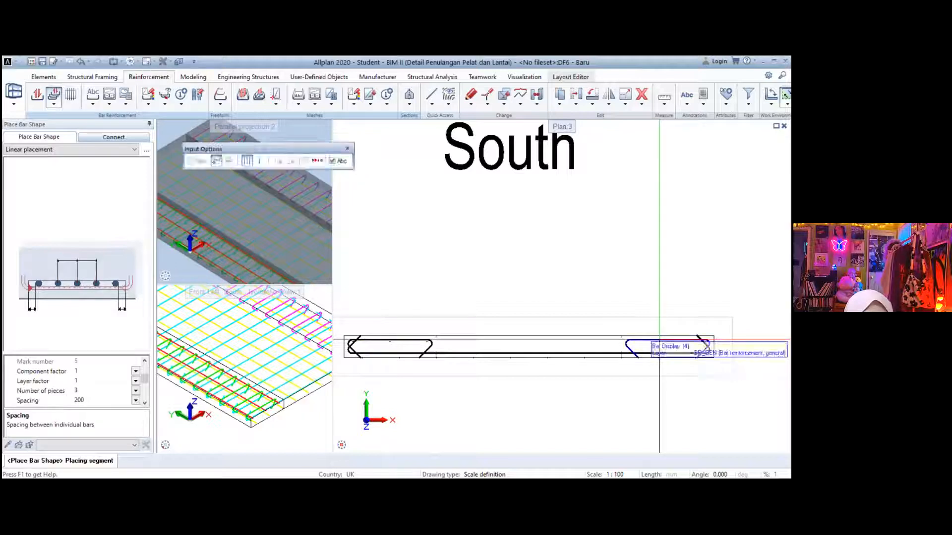
Place the same straight bars along the top segment of the right short hooked bars at 200 mm spacing and finish without a label
left_click(659, 340)
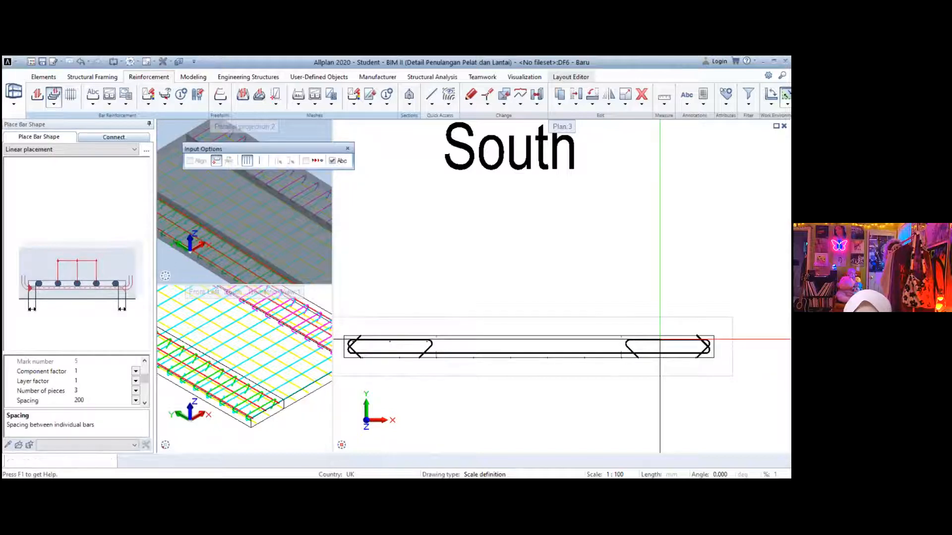
scroll(508, 322, "down", 1)
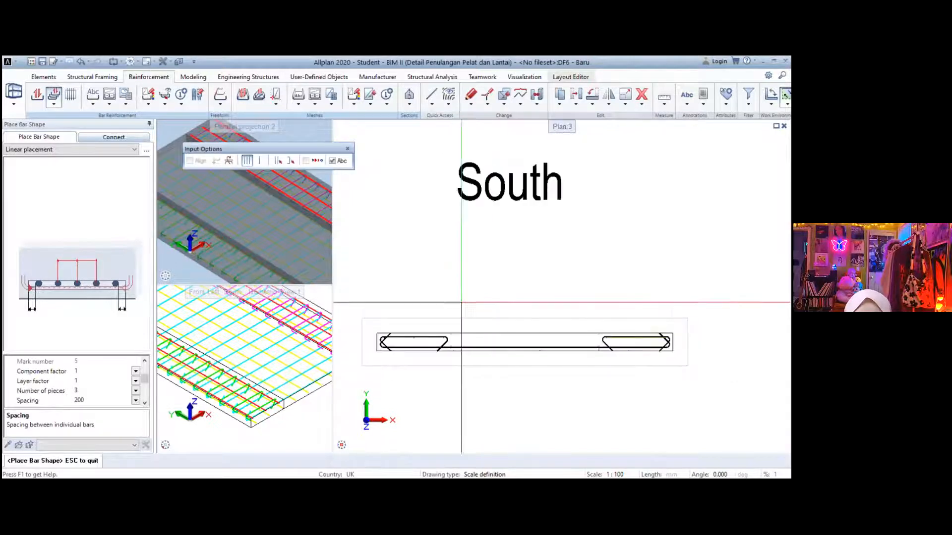
scroll(452, 287, "down", 1)
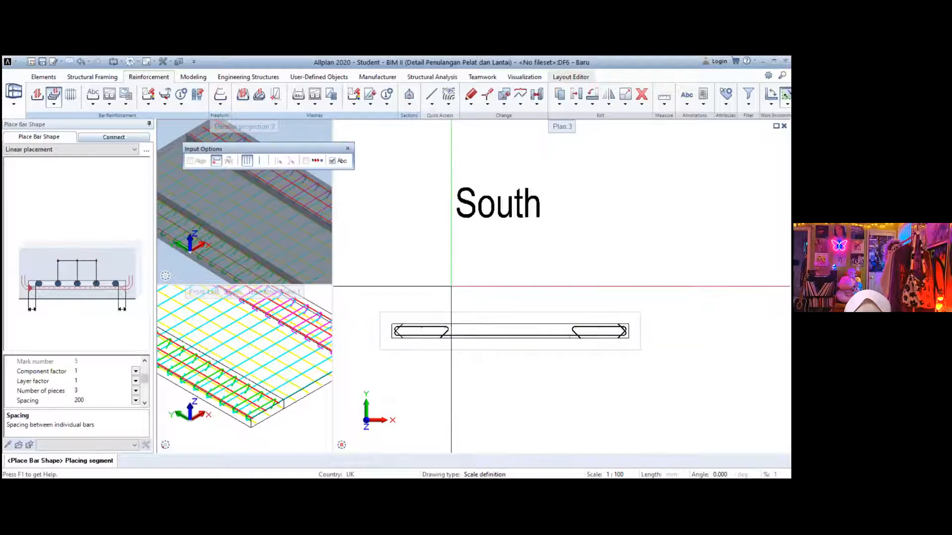
key("Escape")
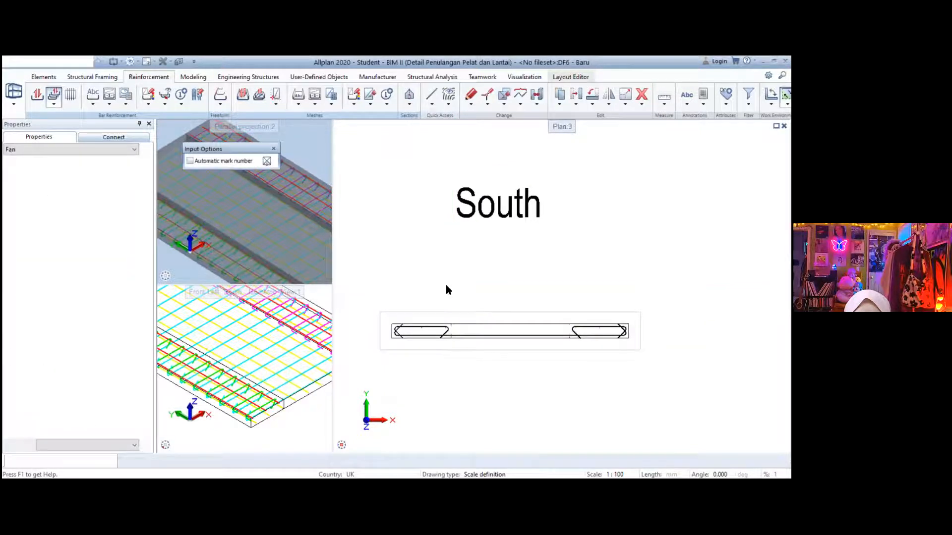
key("Escape")
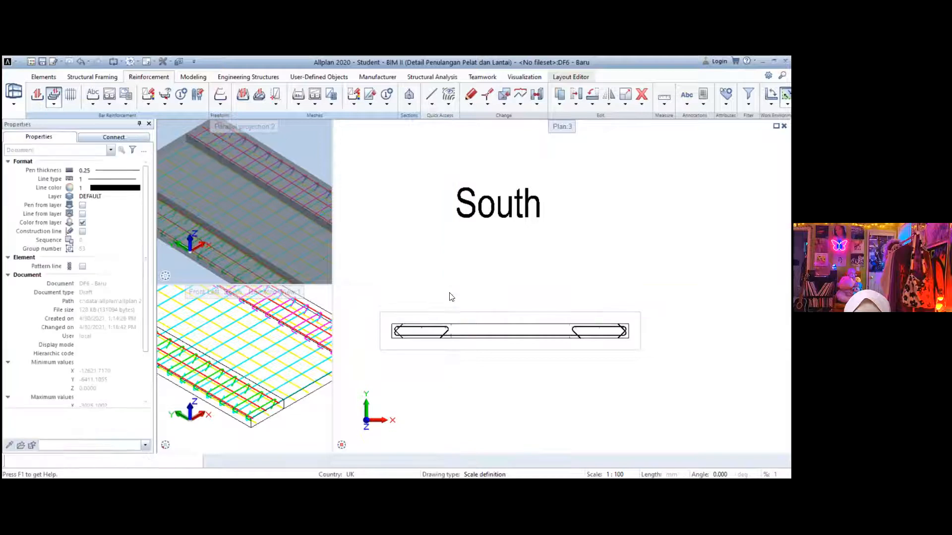
Delete the two thin 3D objects at the inner ends of the left and right short hooked bars in the South view
scroll(451, 329, "up", 1)
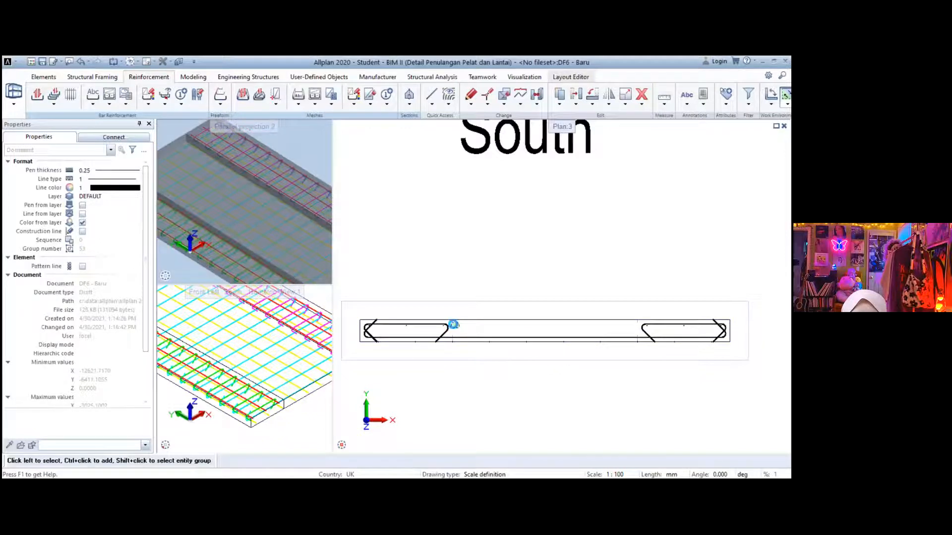
scroll(458, 329, "up", 2)
left_click(450, 322)
key("Delete")
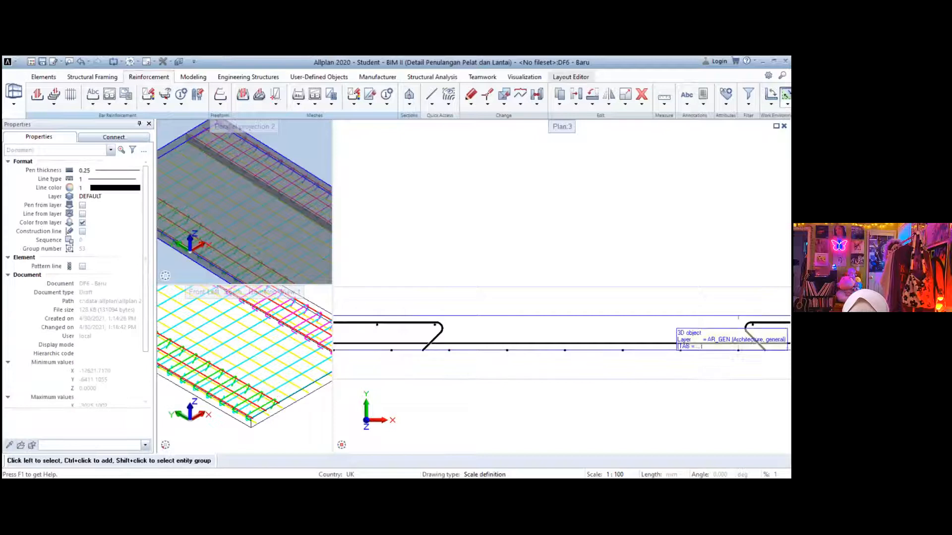
left_click(739, 321)
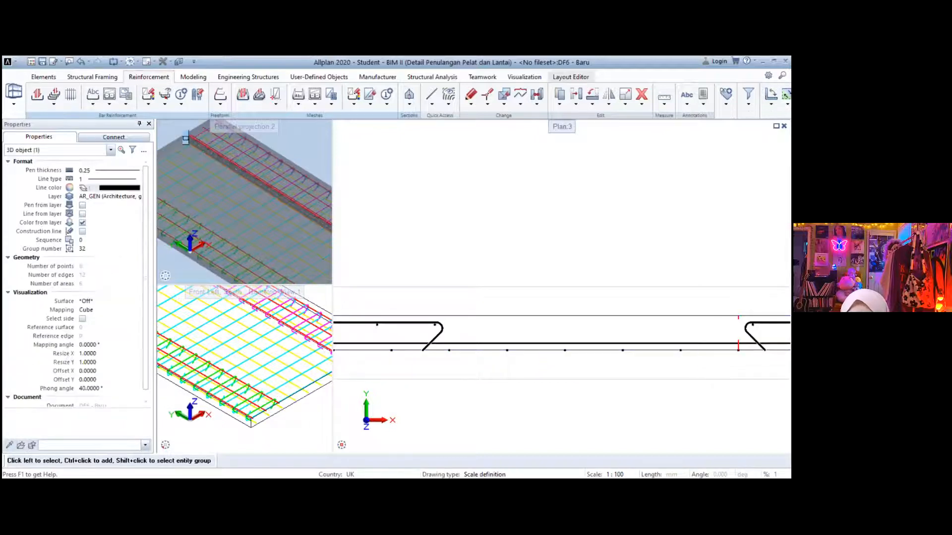
key("Delete")
scroll(736, 318, "down", 2)
scroll(546, 347, "up", 3)
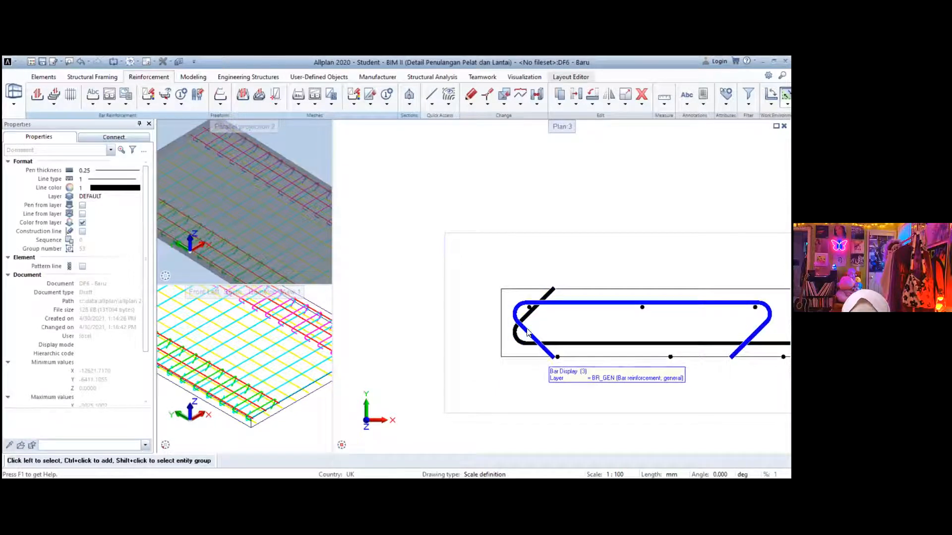
Use Modify Hook to set the length of both crossing hooks at the slab's left end in the South view to 50 mm
left_click(148, 104)
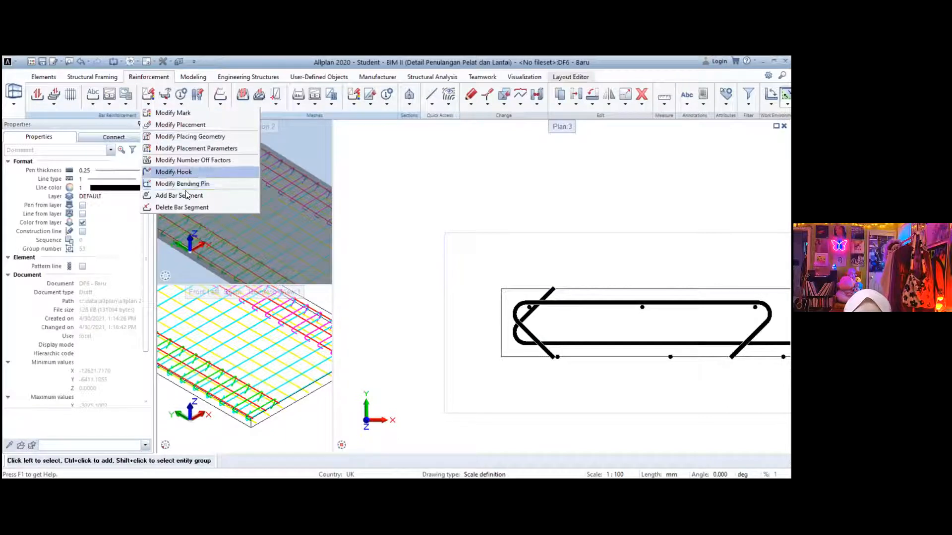
left_click(177, 170)
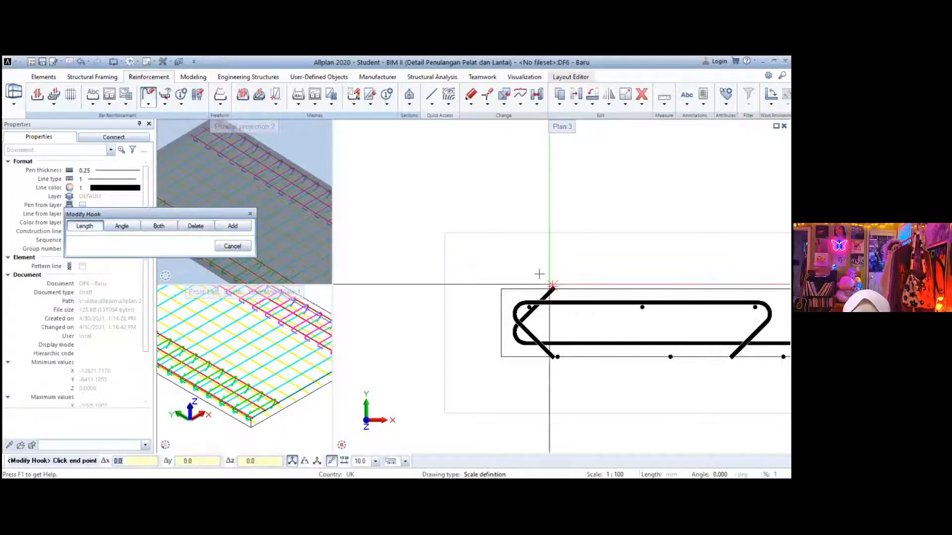
scroll(551, 285, "up", 2)
left_click(553, 290)
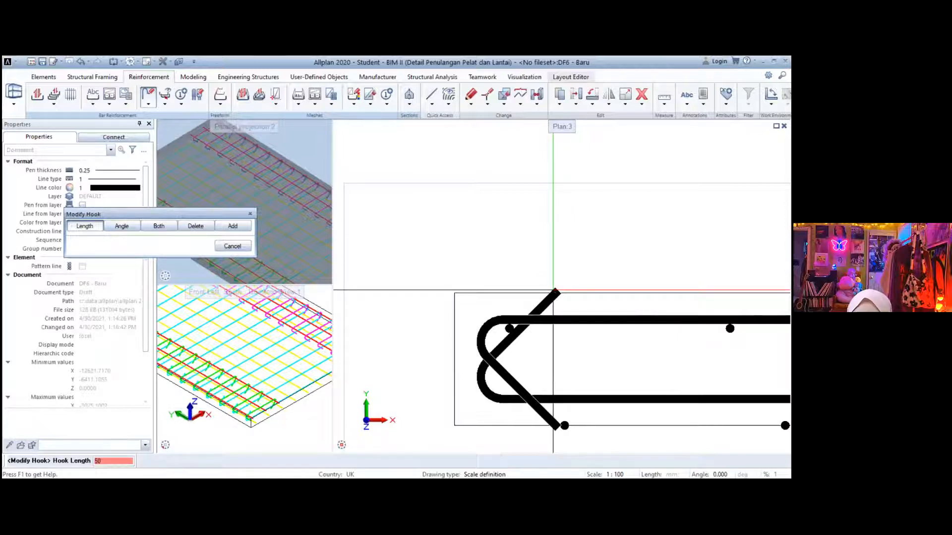
key("Return")
left_click(556, 429)
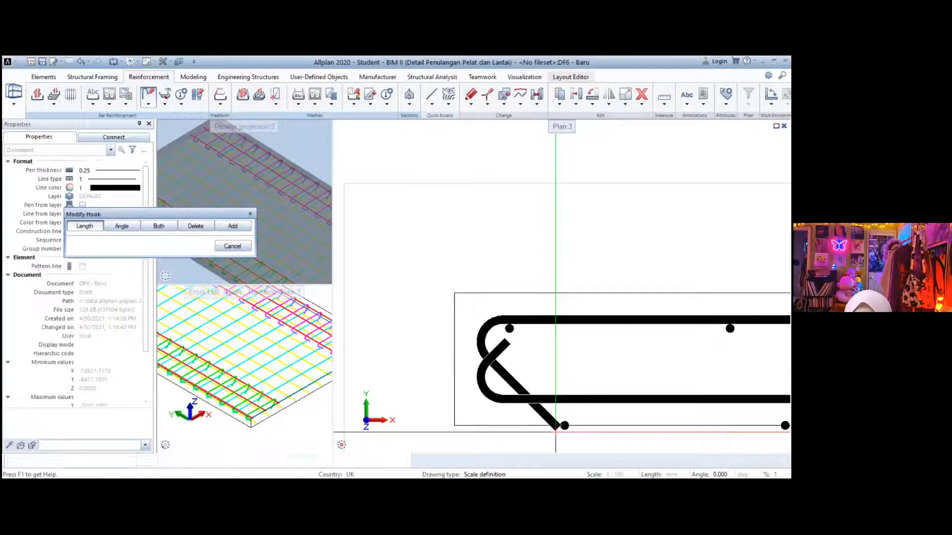
type("50")
key("Return")
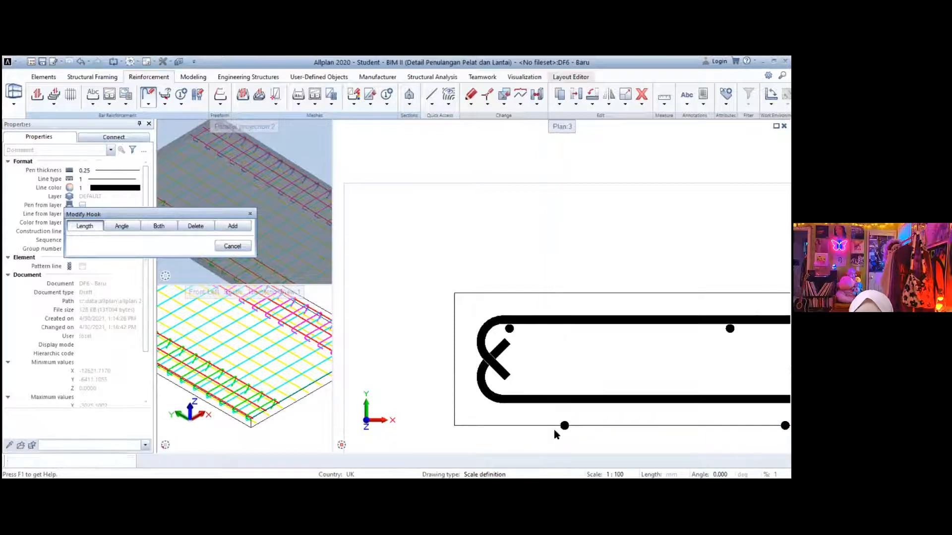
Set the length of the left short top bar's inner hook to 50 mm
scroll(588, 336, "down", 7)
scroll(676, 363, "up", 4)
scroll(676, 363, "up", 2)
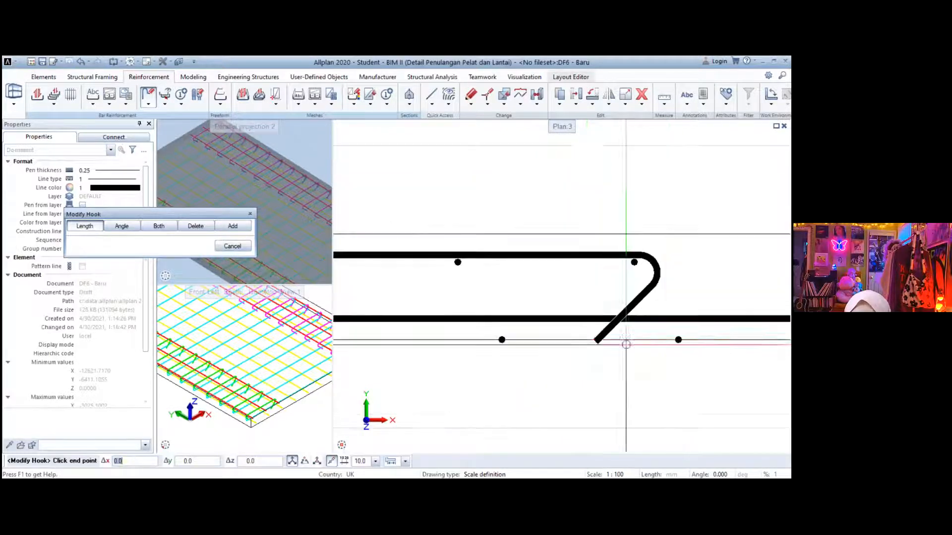
scroll(598, 347, "up", 2)
left_click(597, 342)
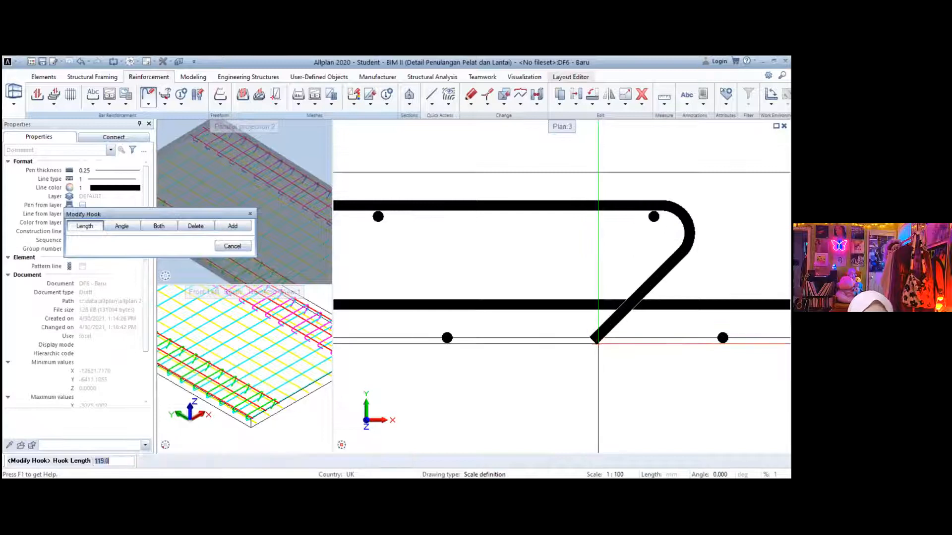
type("50")
key("Return")
Set the length of both the inner and outer hooks of the right short top bar to 50 mm
scroll(595, 337, "down", 5)
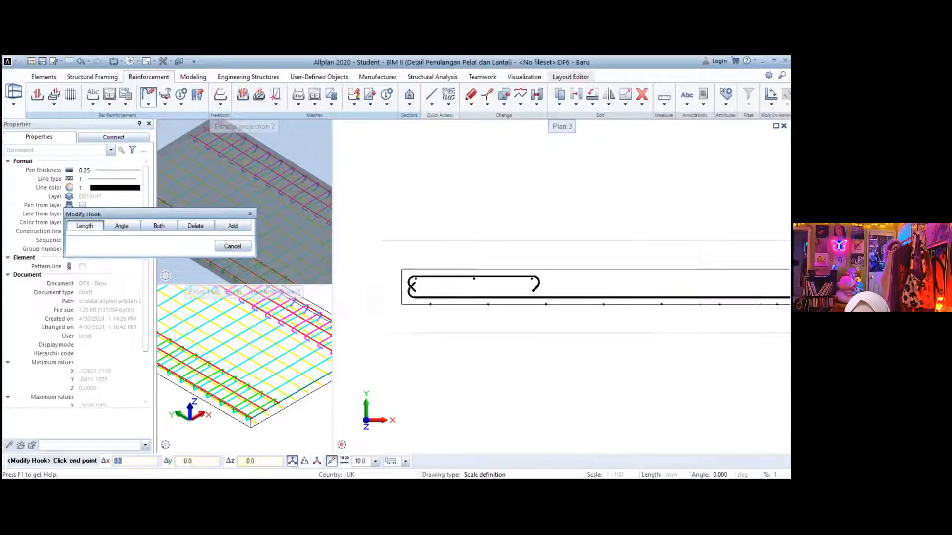
scroll(704, 300, "down", 1)
scroll(701, 318, "up", 5)
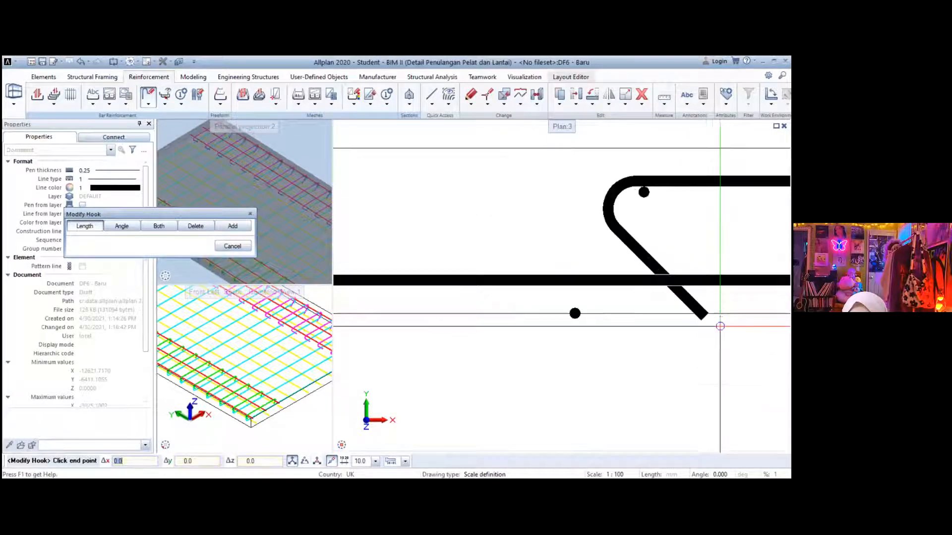
left_click(701, 320)
type("50")
key("Return")
scroll(577, 346, "down", 5)
scroll(694, 339, "up", 5)
left_click(729, 344)
type("5")
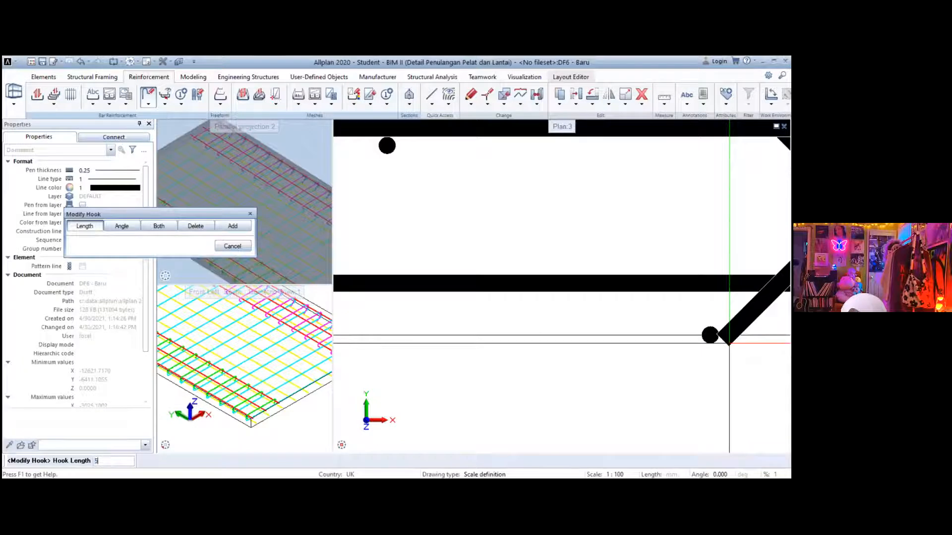
type("0")
key("Return")
Set the length of the full-width bottom bar's right-end hook to 50 mm and finish modifying hooks
scroll(723, 342, "down", 5)
scroll(585, 315, "up", 5)
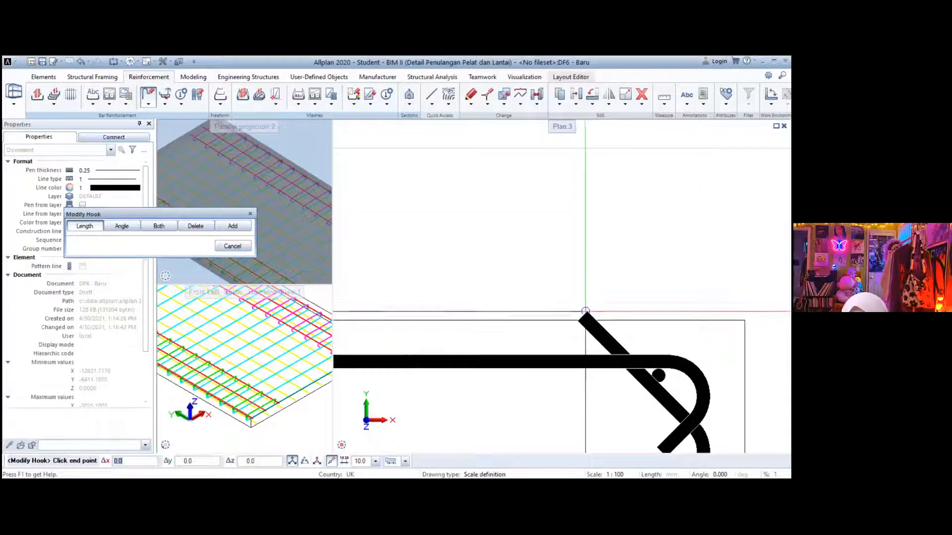
left_click(586, 314)
type("50")
key("Return")
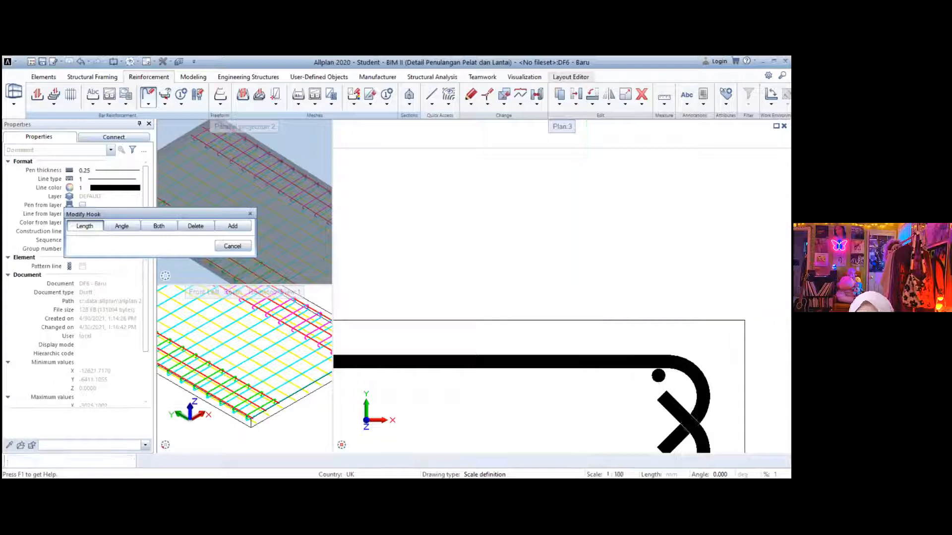
scroll(587, 312, "down", 6)
key("Escape")
scroll(584, 323, "down", 6)
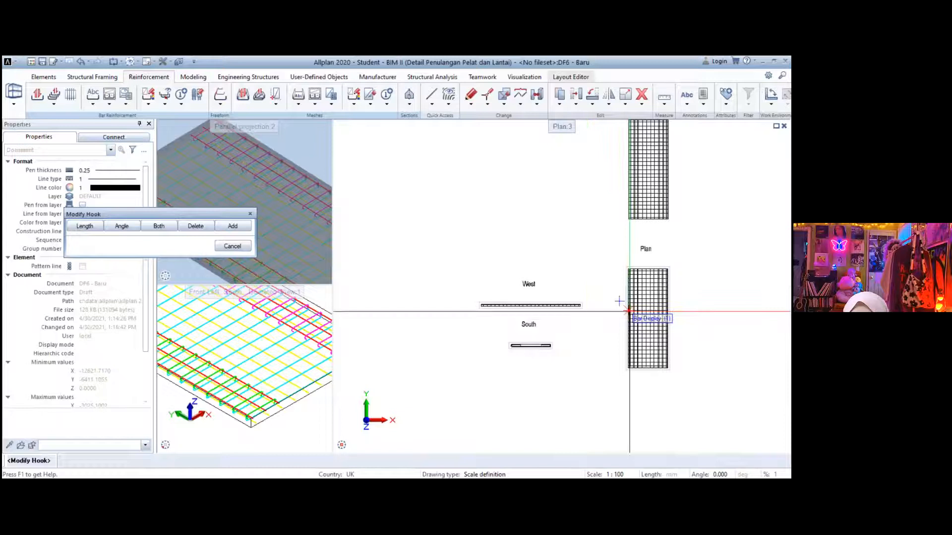
scroll(488, 298, "up", 3)
key("Escape")
scroll(241, 233, "down", 5)
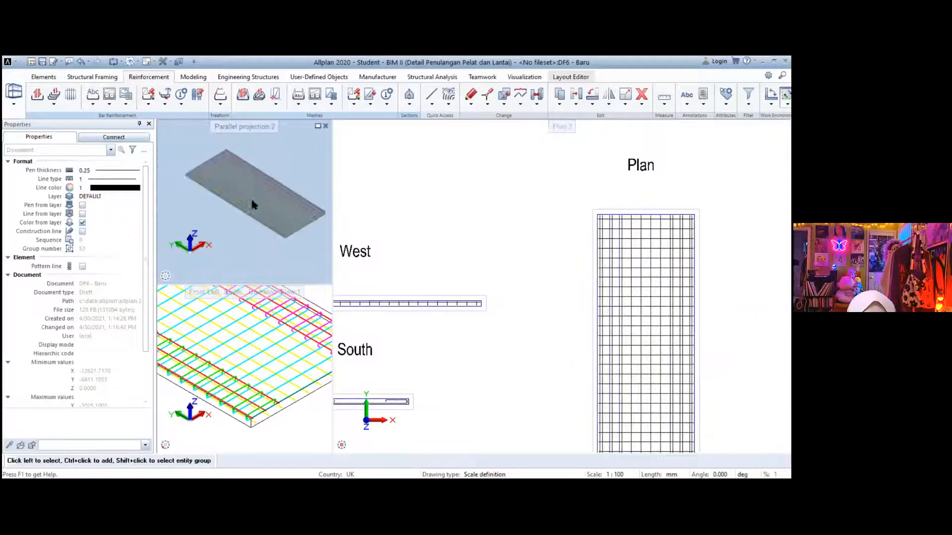
scroll(252, 205, "up", 3)
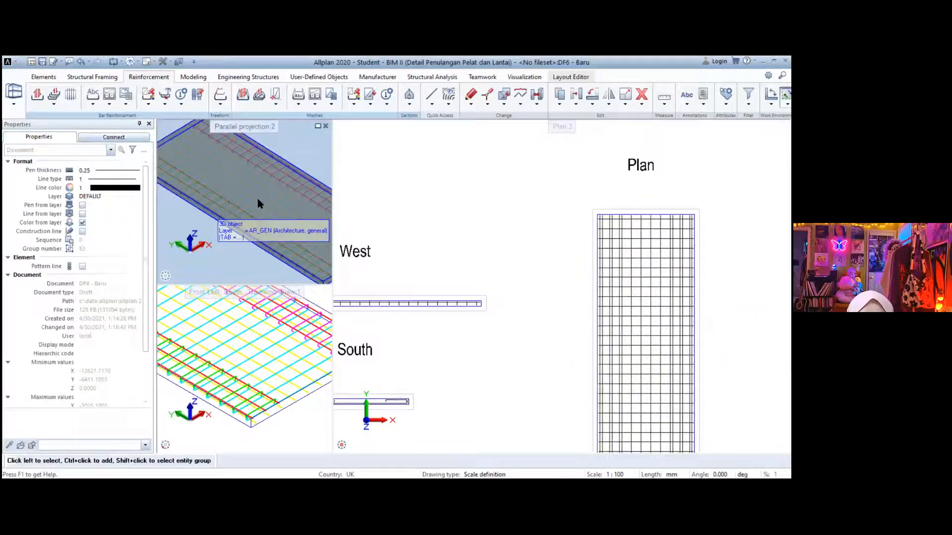
left_click(411, 106)
left_click(431, 116)
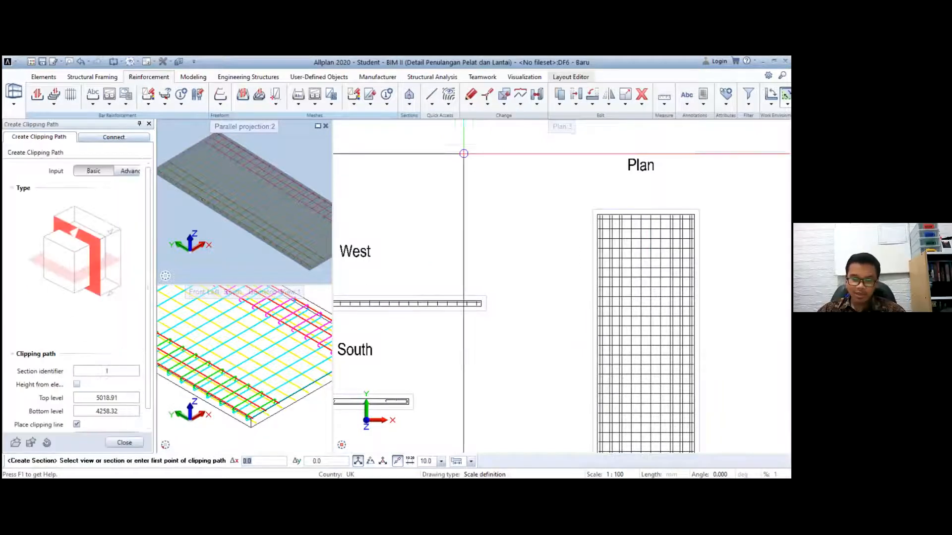
key("Escape")
Examine the crossing bar hooks at the slab's right end in the South view
left_click(432, 308)
scroll(411, 412, "up", 5)
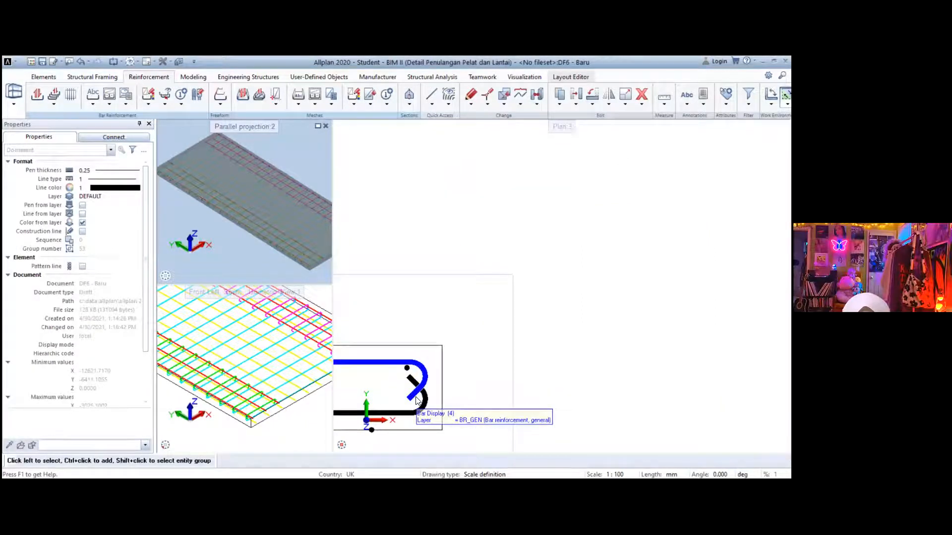
scroll(417, 400, "up", 2)
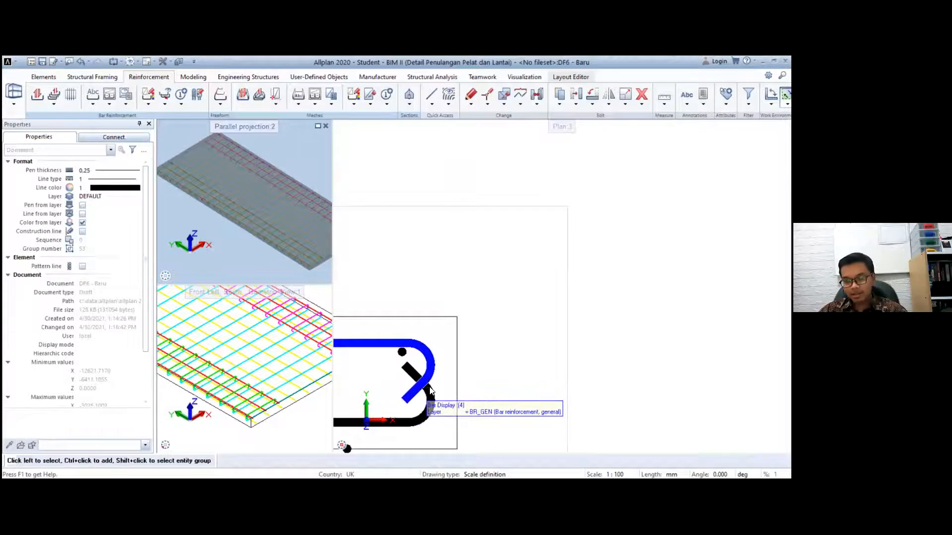
scroll(454, 392, "down", 3)
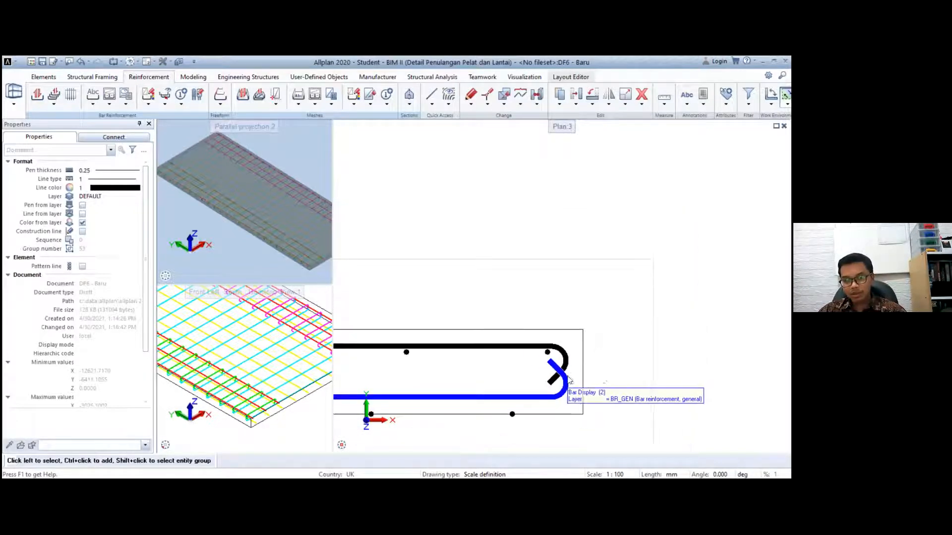
middle_click_drag(631, 381, 668, 377)
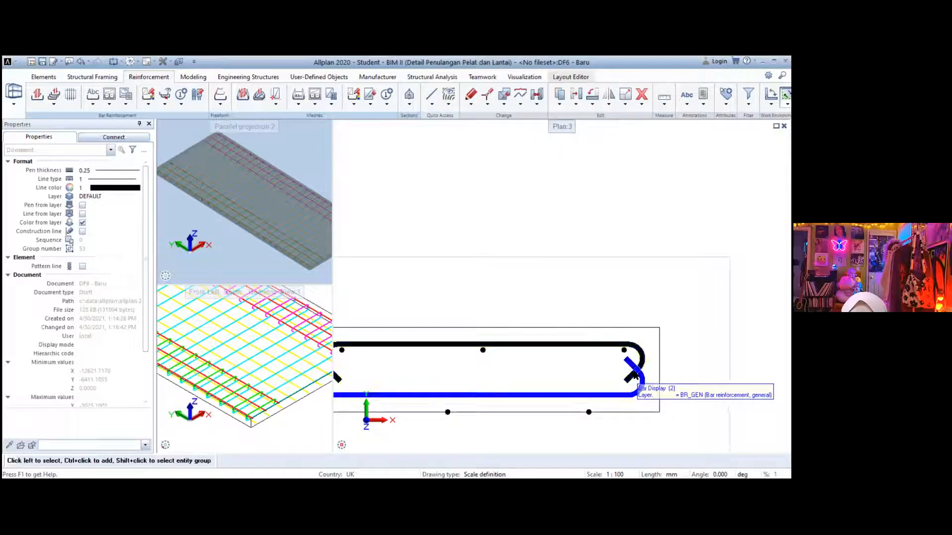
scroll(635, 375, "down", 1)
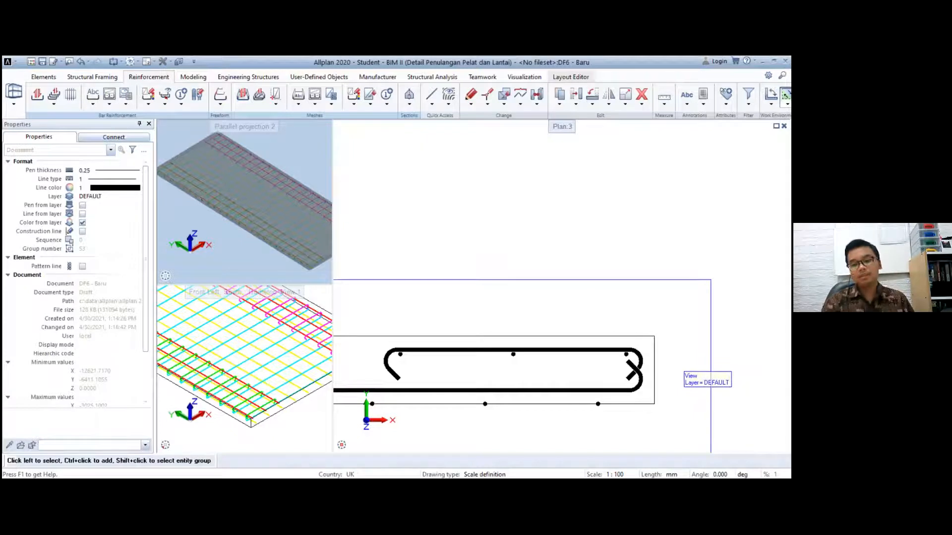
scroll(663, 353, "down", 4)
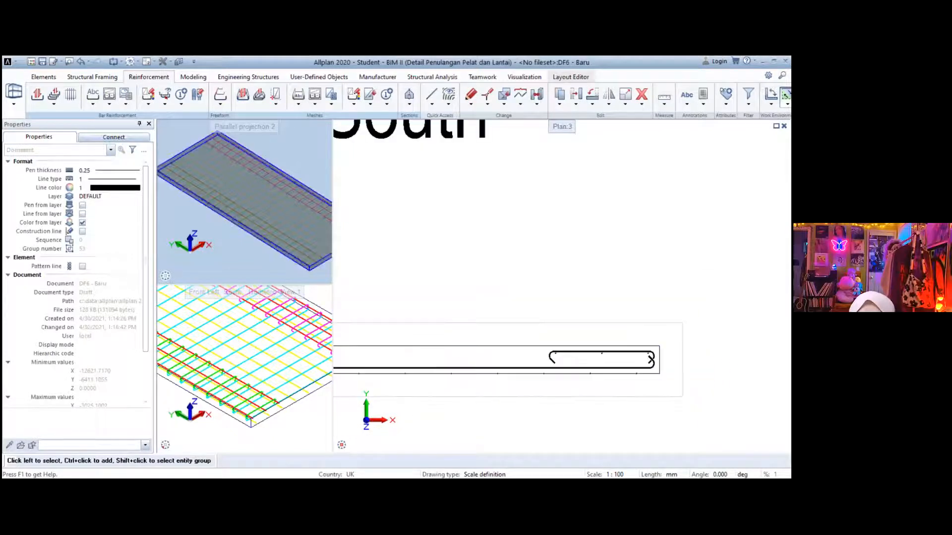
scroll(652, 358, "down", 5)
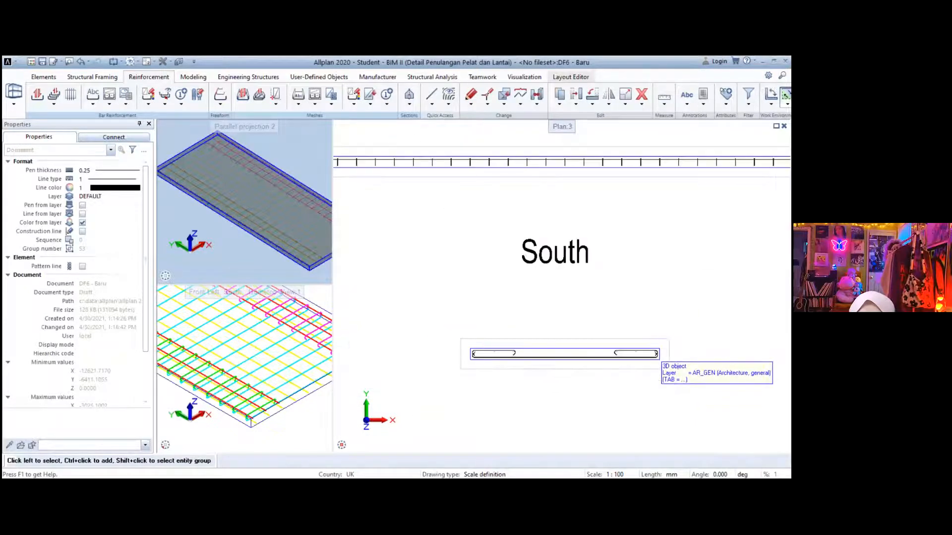
scroll(593, 337, "down", 2)
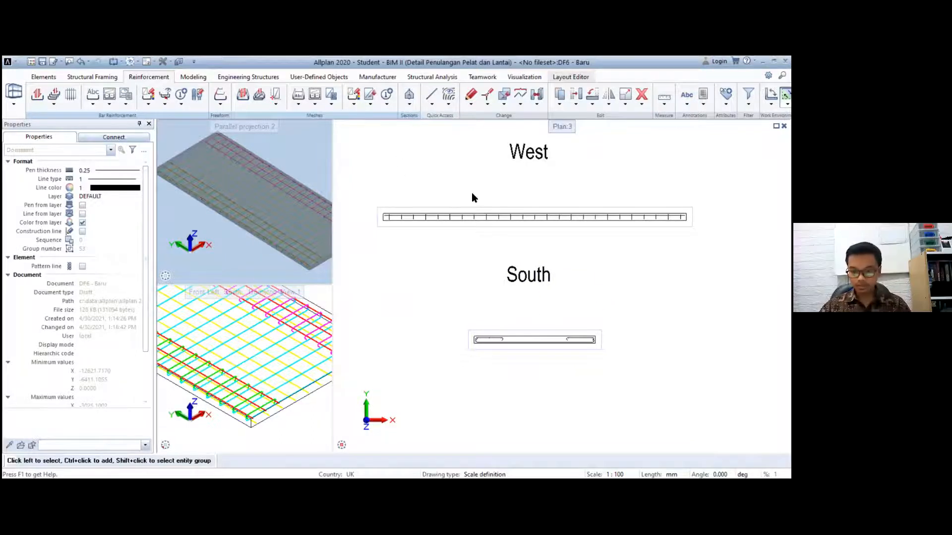
scroll(485, 248, "down", 1)
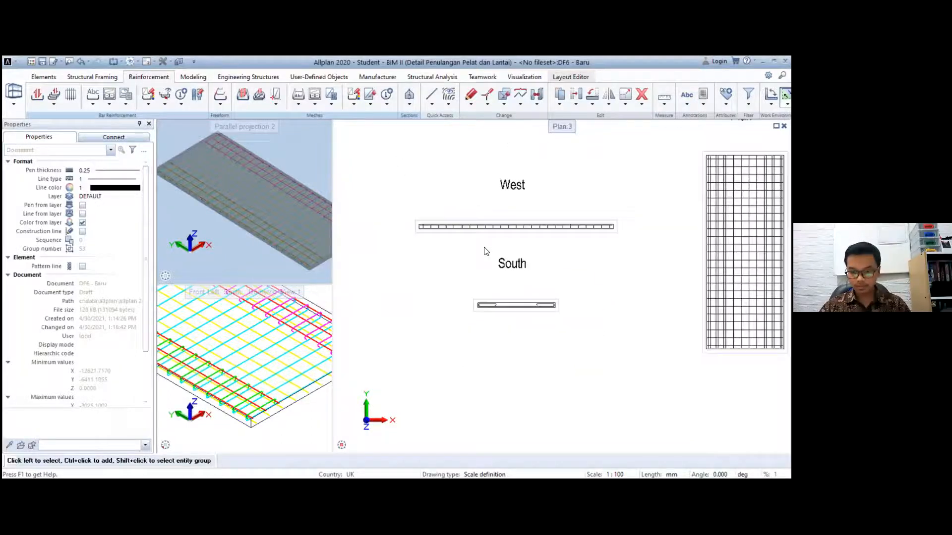
Create section 1's horizontal clipping path across the middle of the Plan view, about 2420 mm long, looking toward the slab's lower edge
left_click(411, 110)
left_click(419, 115)
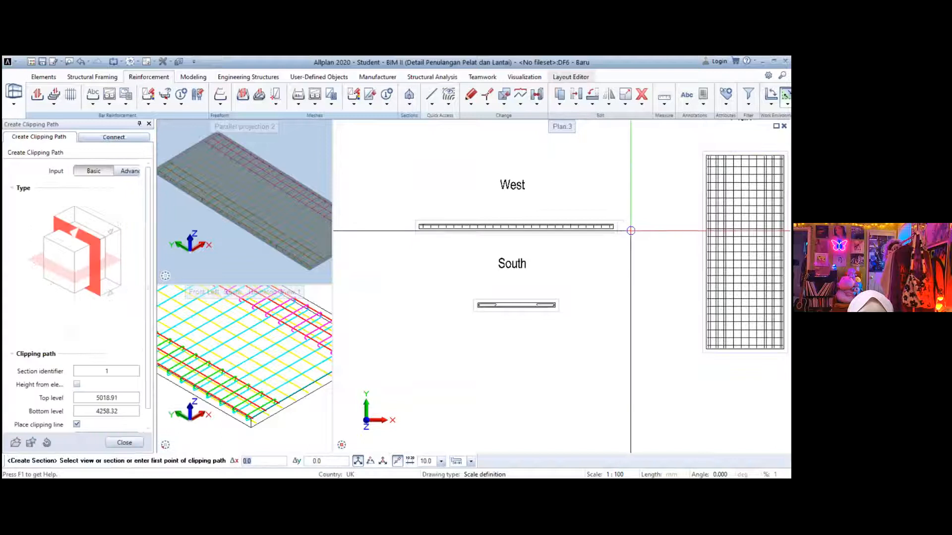
scroll(642, 237, "down", 1)
scroll(605, 286, "up", 5)
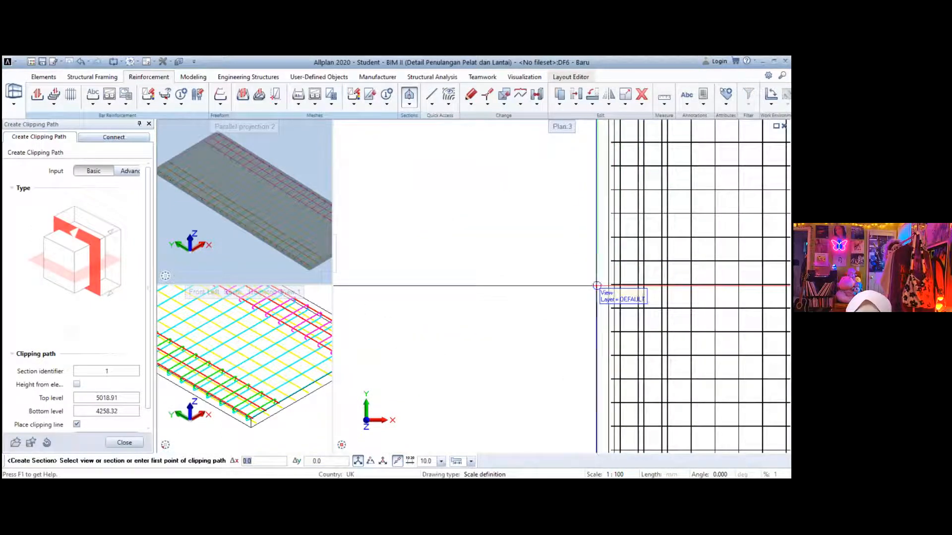
left_click(597, 285)
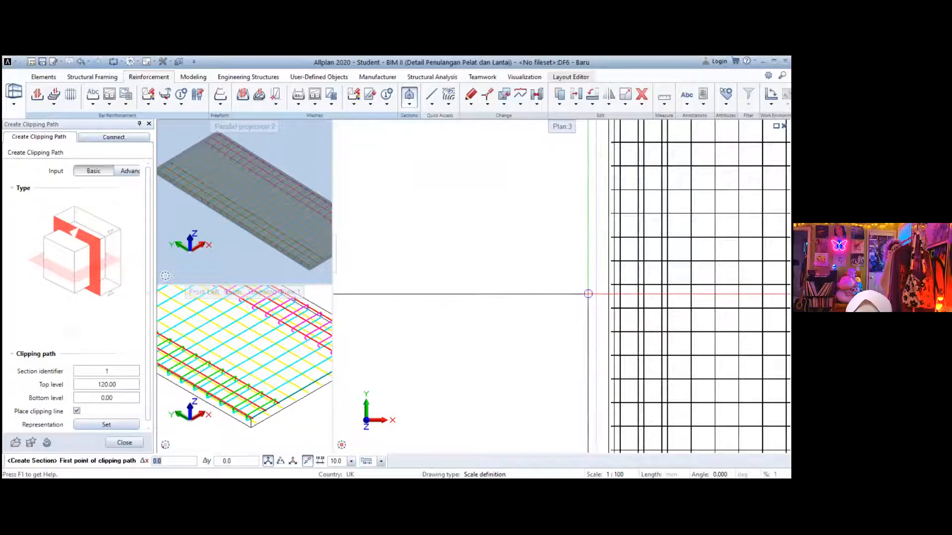
left_click(579, 294)
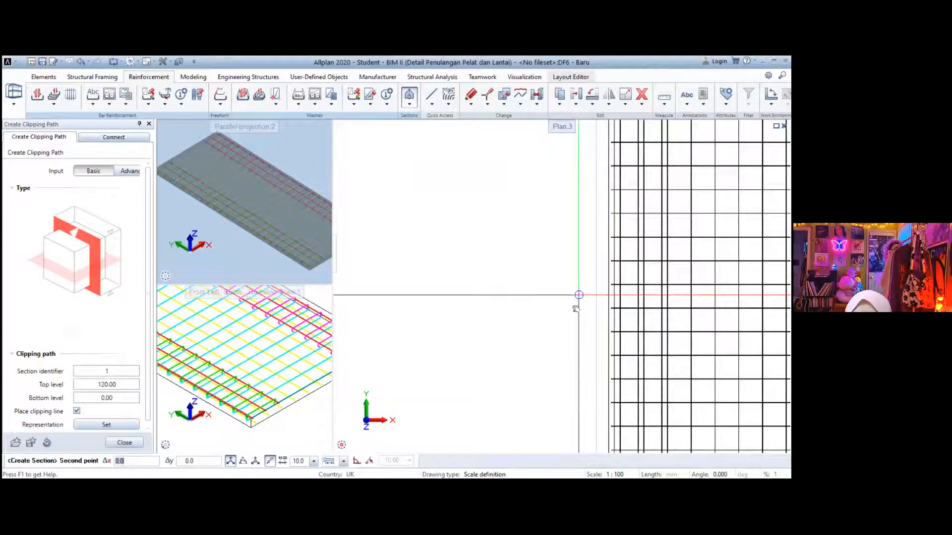
scroll(577, 301, "down", 3)
middle_click_drag(577, 303, 510, 300)
scroll(662, 302, "up", 2)
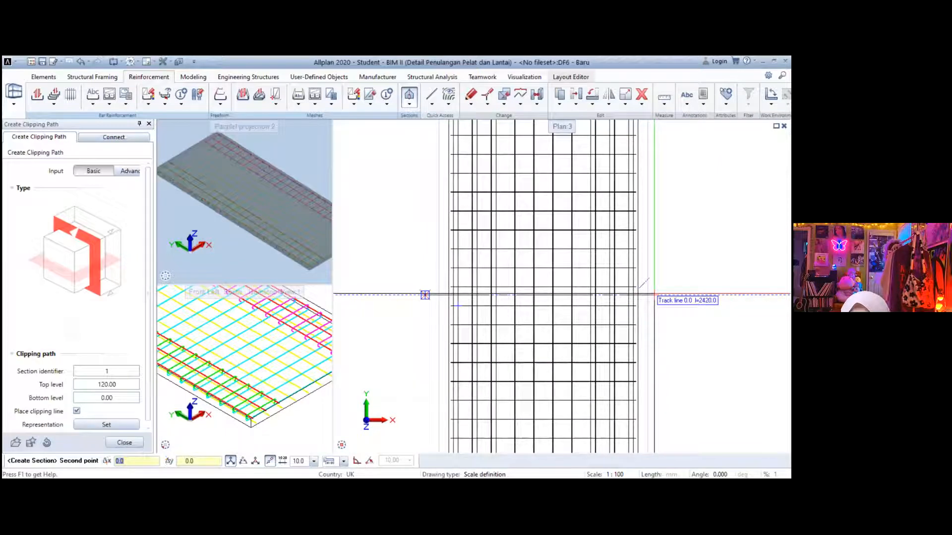
left_click(655, 295)
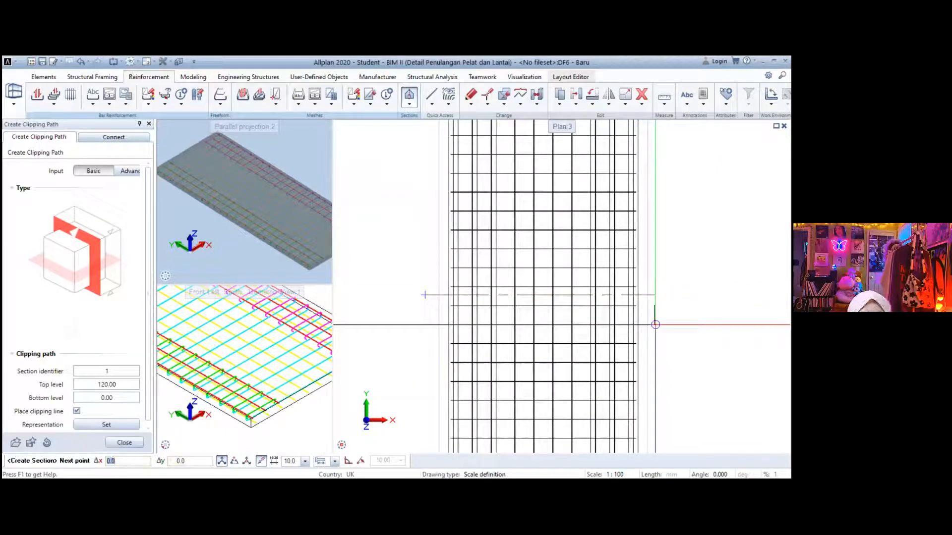
key("Escape")
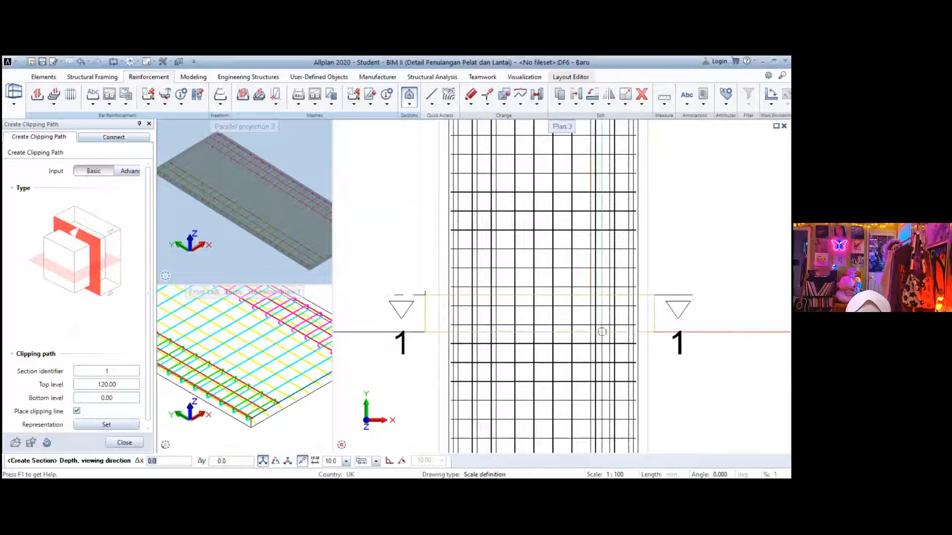
left_click(551, 339)
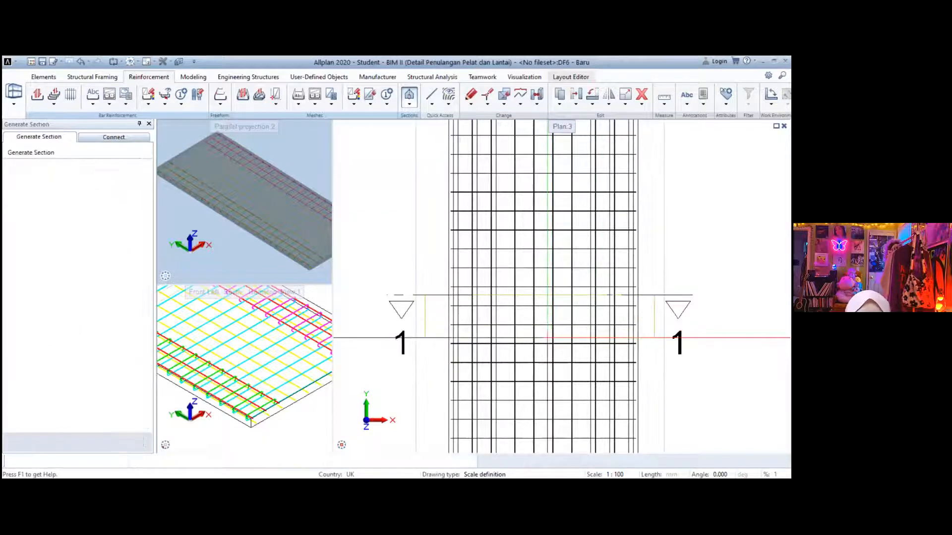
Place section 1-1 in the empty area to the right of the Plan view
scroll(588, 321, "down", 8)
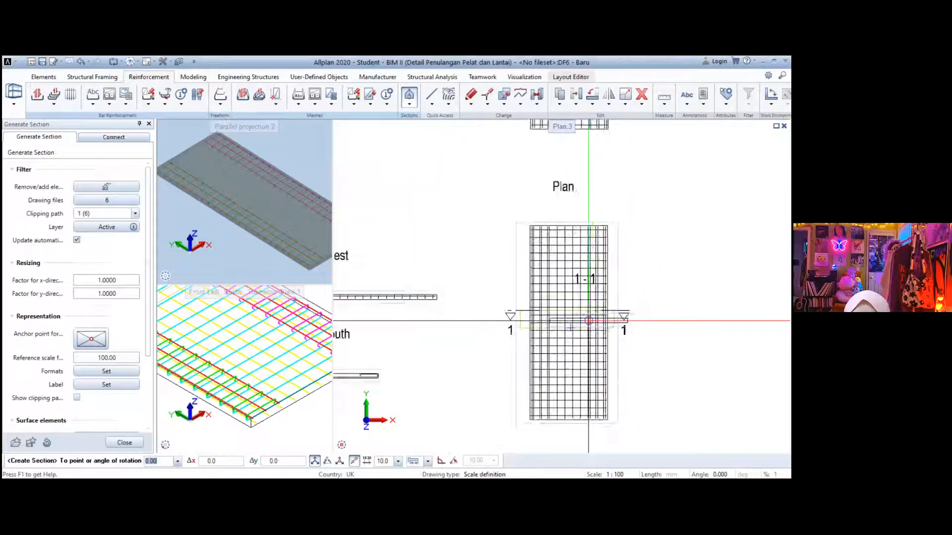
scroll(672, 312, "up", 6)
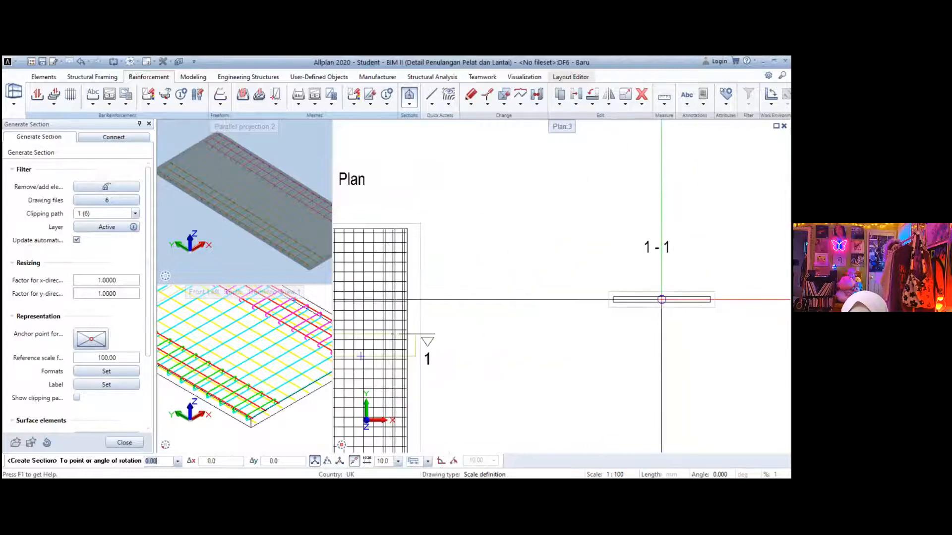
left_click(650, 300)
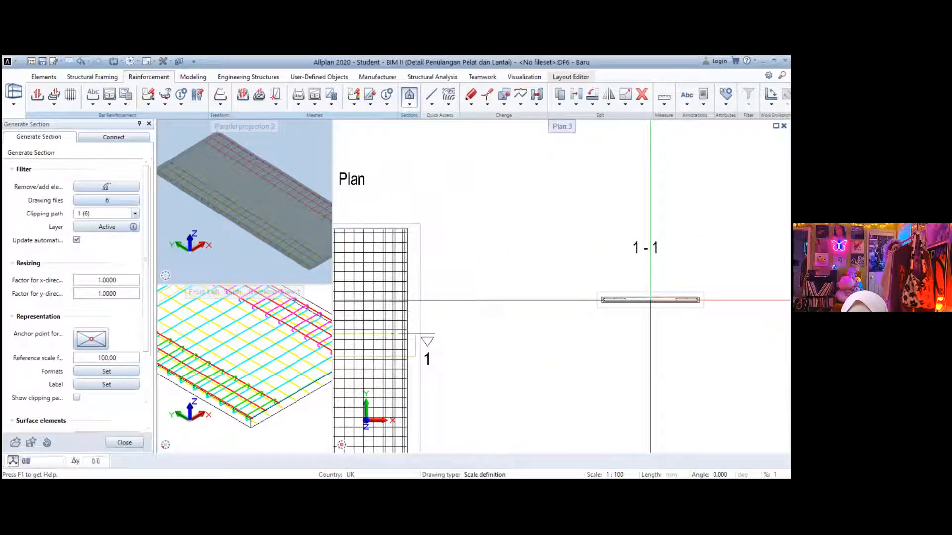
scroll(640, 303, "up", 1)
scroll(639, 303, "up", 3)
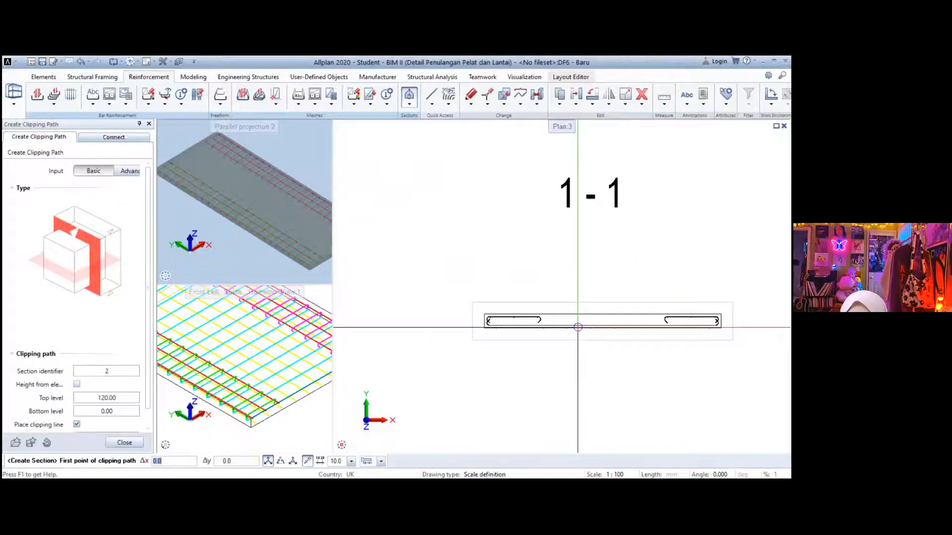
scroll(578, 328, "up", 1)
scroll(575, 332, "down", 2)
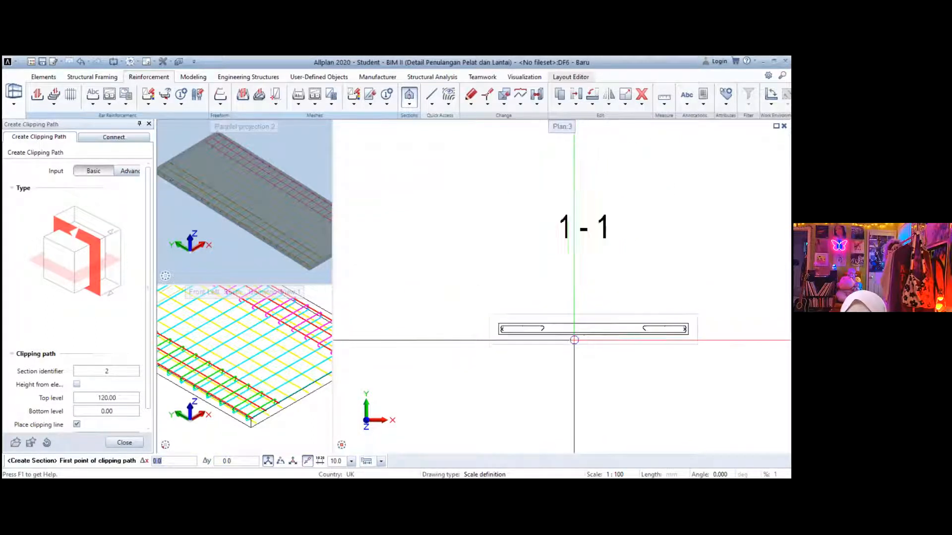
Create section 2's vertical clipping path along the Plan view's full length, about 5390 mm long, looking toward the slab's right edge
scroll(575, 340, "down", 4)
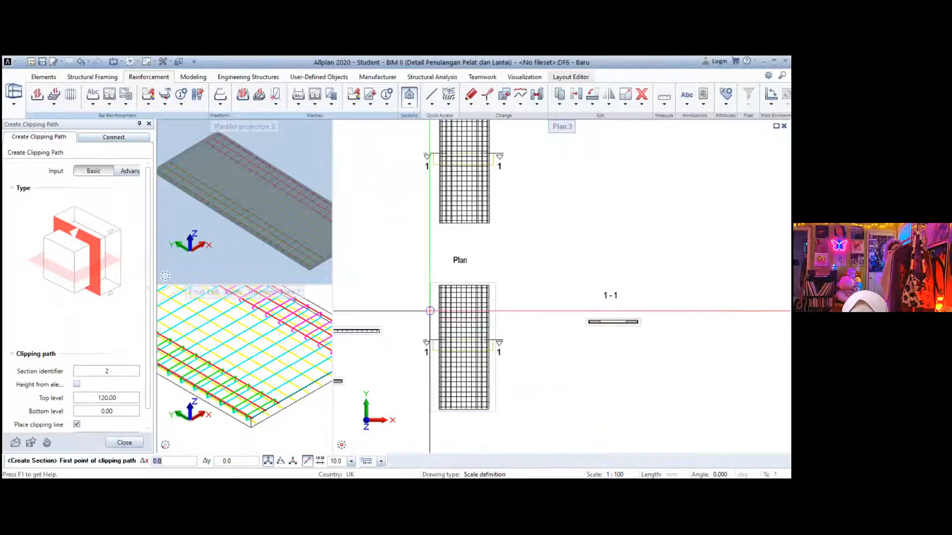
scroll(430, 311, "up", 4)
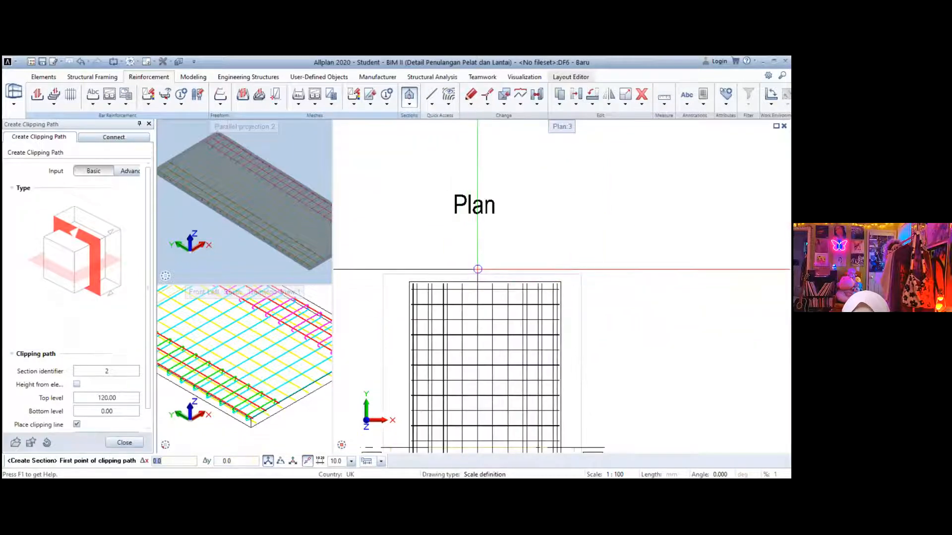
left_click(482, 265)
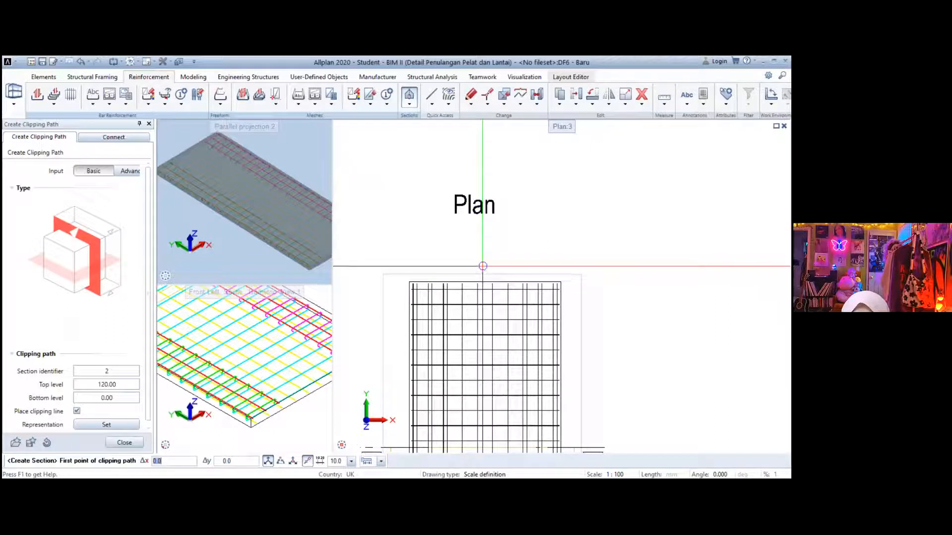
scroll(482, 265, "down", 4)
scroll(536, 280, "up", 3)
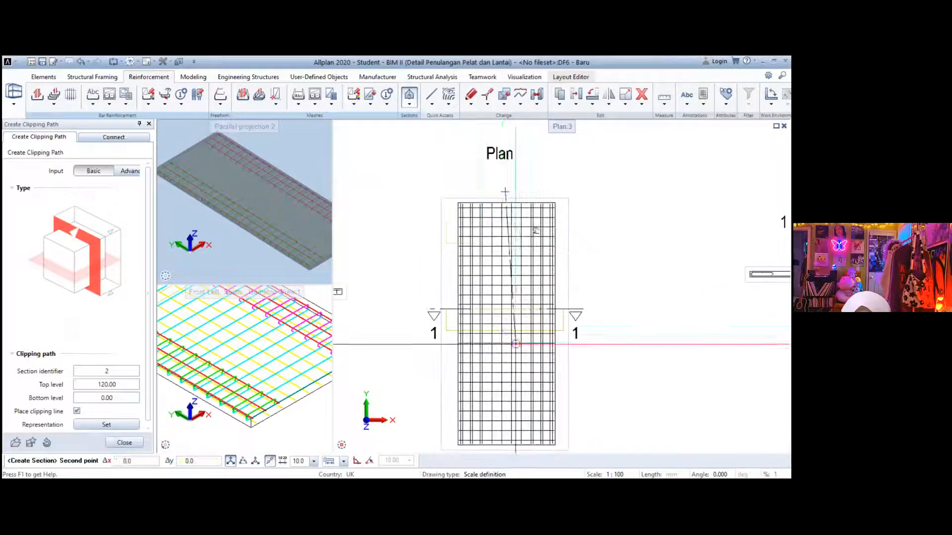
scroll(536, 280, "up", 2)
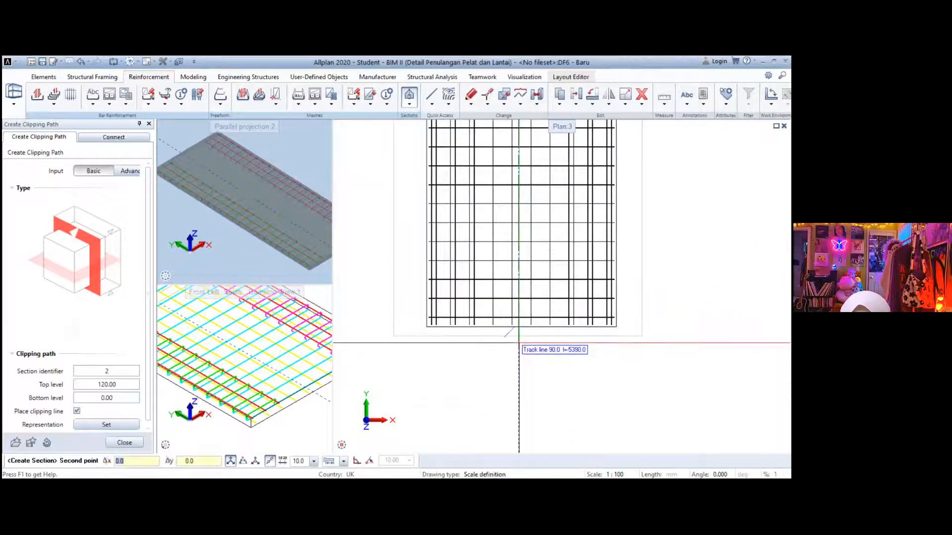
left_click(519, 343)
scroll(519, 343, "down", 3)
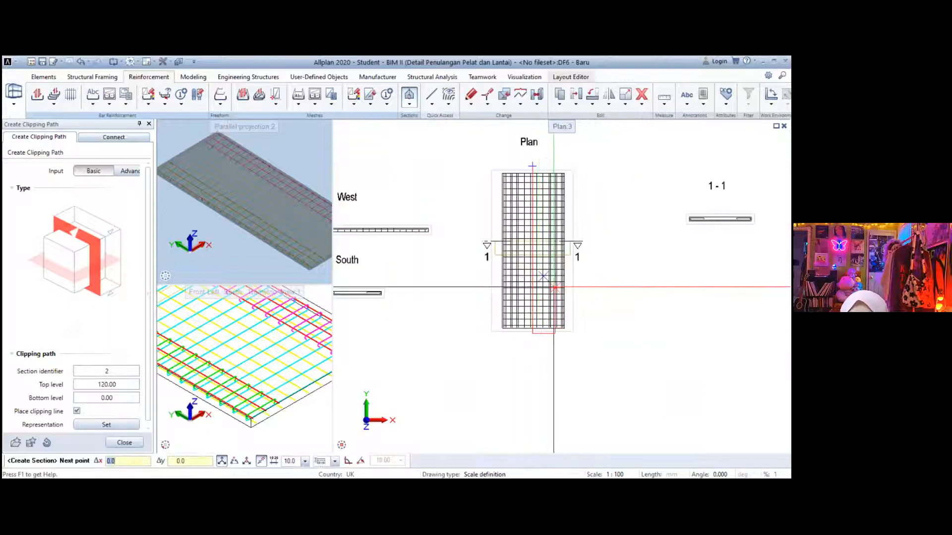
key("Escape")
left_click(549, 277)
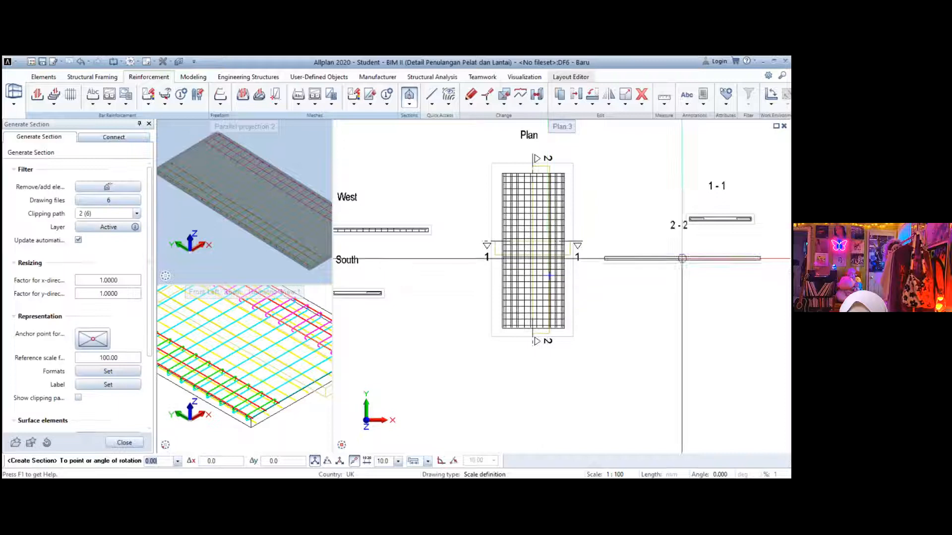
Place section 2-2 below section 1-1 and finish creating sections
middle_click_drag(660, 278, 619, 296)
scroll(632, 298, "up", 1)
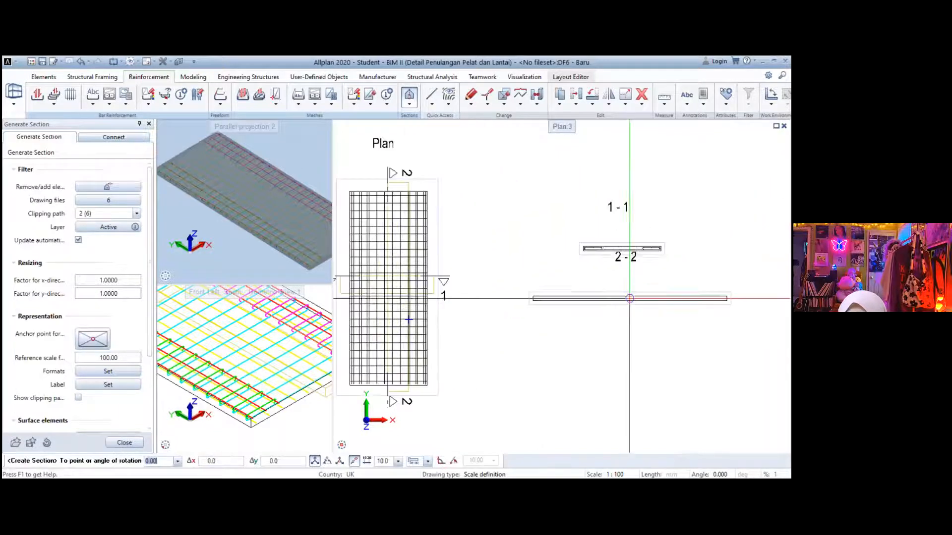
left_click(625, 336)
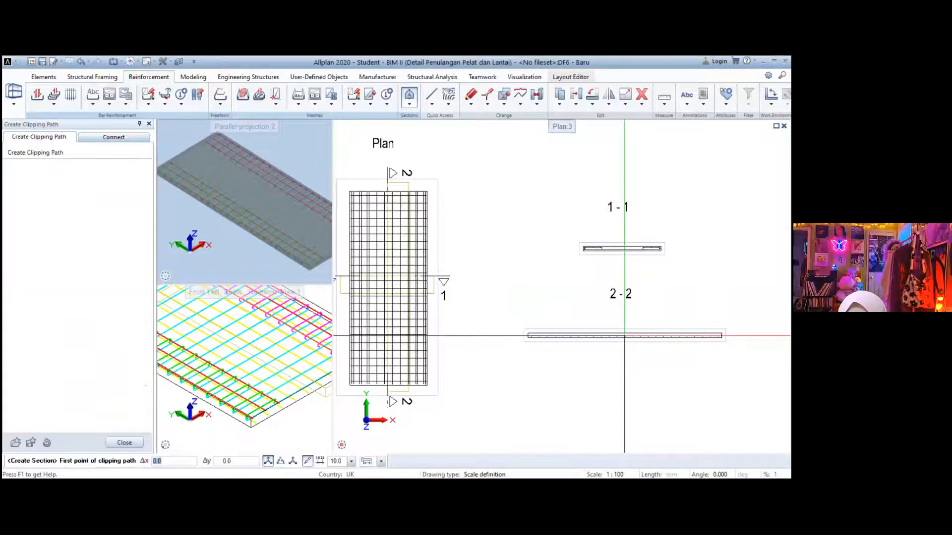
scroll(597, 365, "up", 1)
key("Escape")
key("Escape")
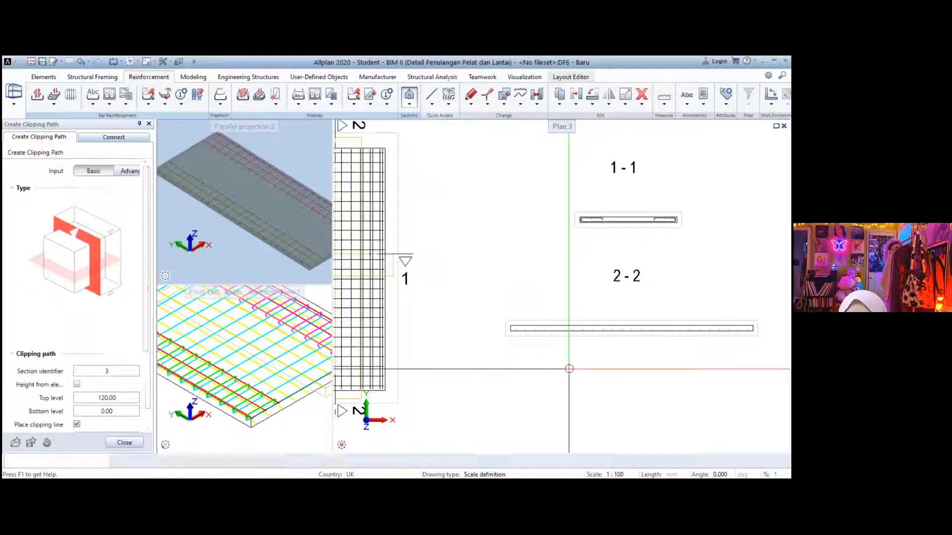
scroll(582, 333, "down", 2)
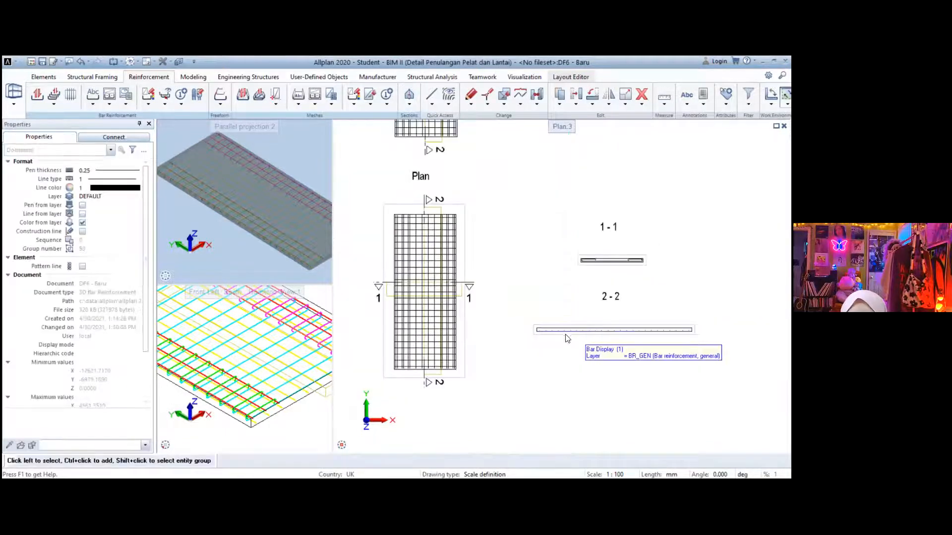
scroll(489, 324, "down", 2)
middle_click_drag(491, 325, 549, 322)
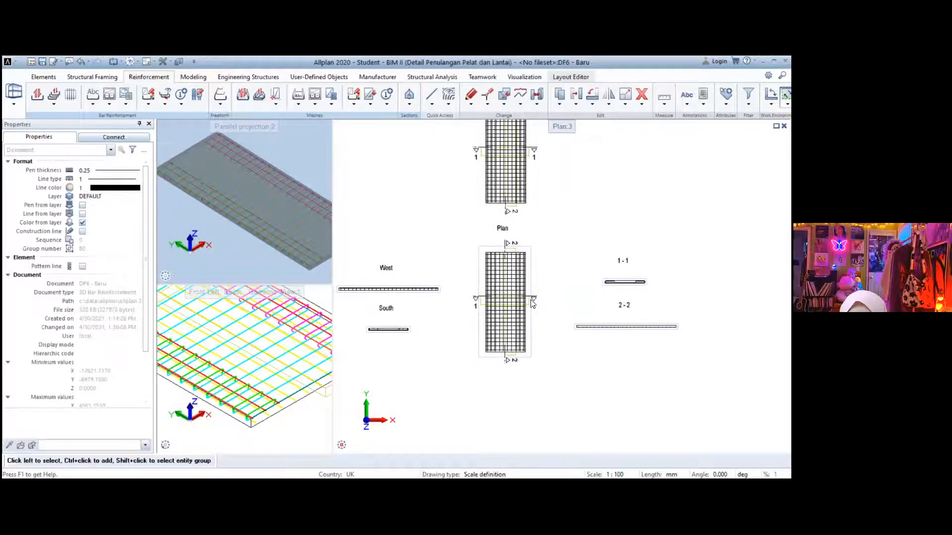
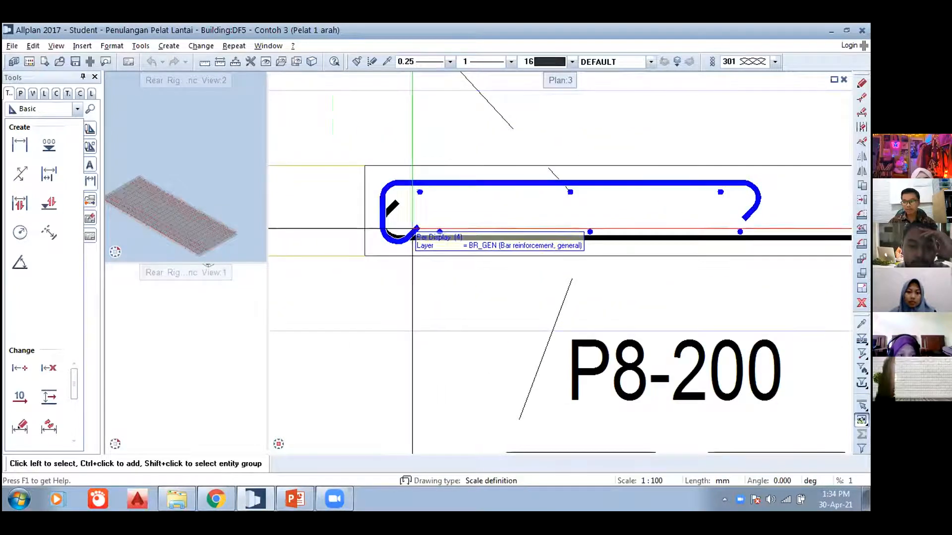
Delete the hooked upper bar placement at the left end of section 1-1
scroll(413, 229, "down", 1)
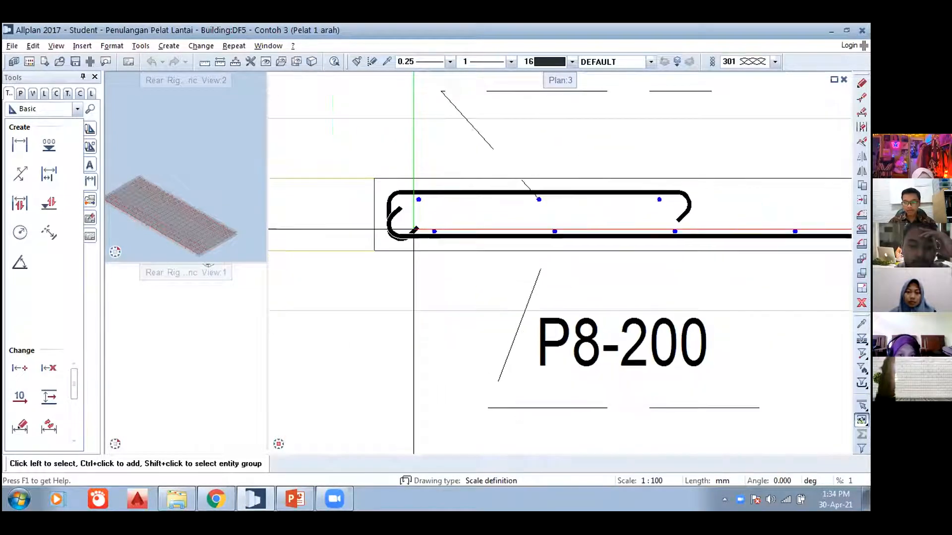
scroll(414, 229, "up", 1)
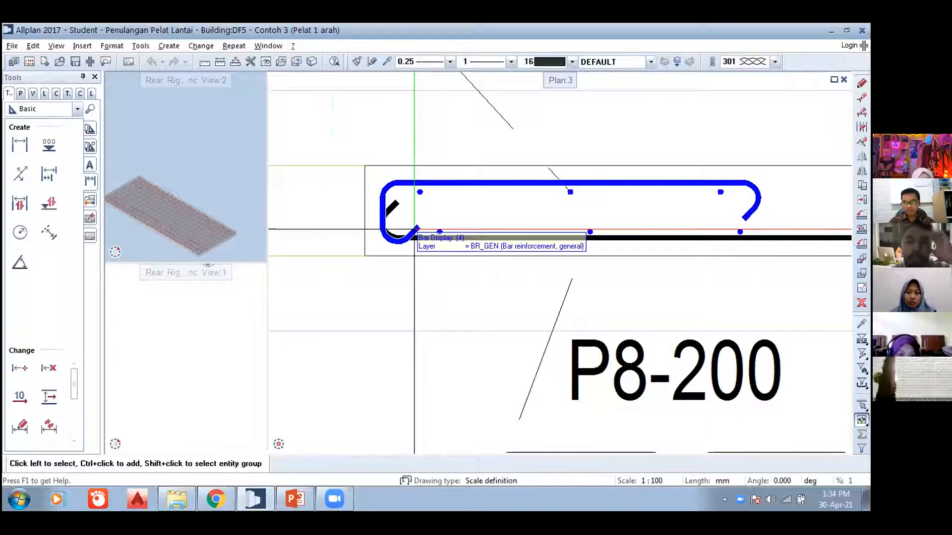
scroll(417, 213, "down", 1)
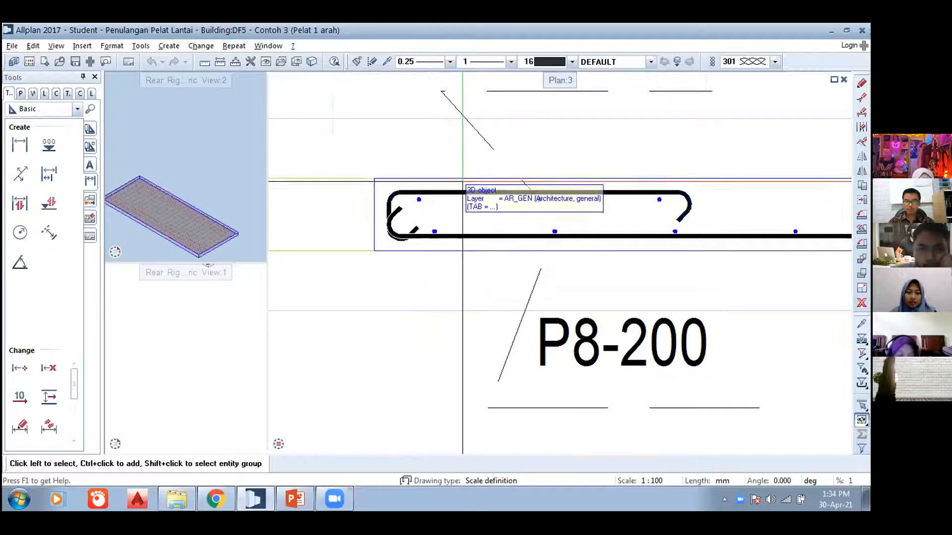
scroll(464, 184, "down", 1)
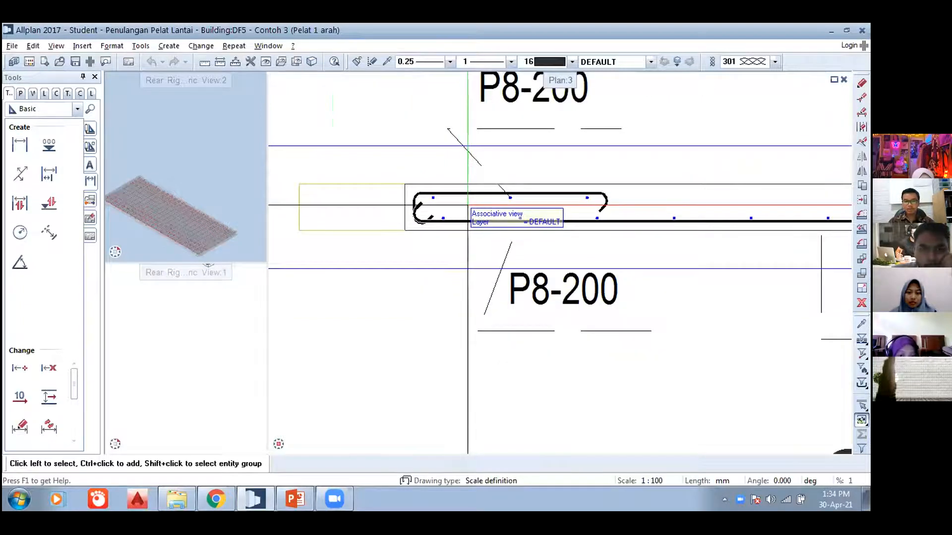
scroll(468, 205, "down", 1)
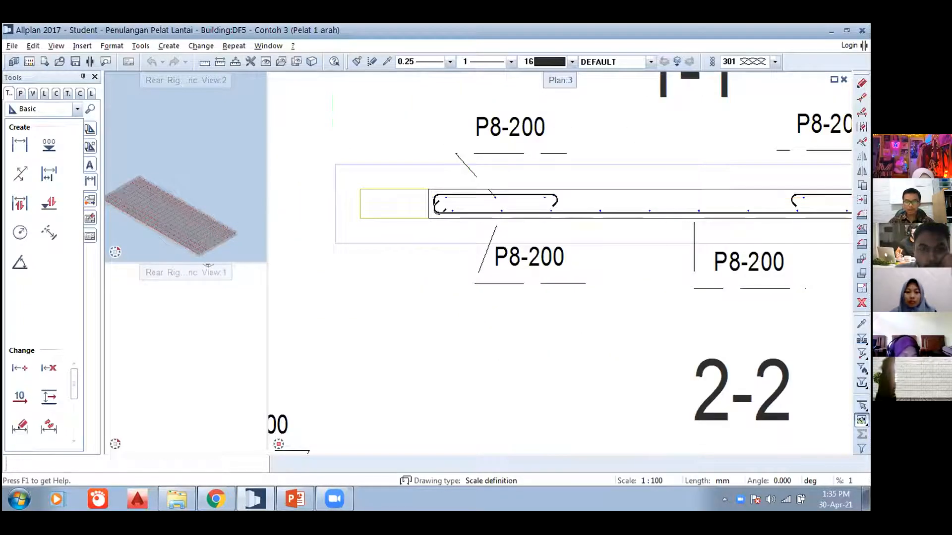
scroll(465, 197, "up", 1)
scroll(464, 196, "up", 1)
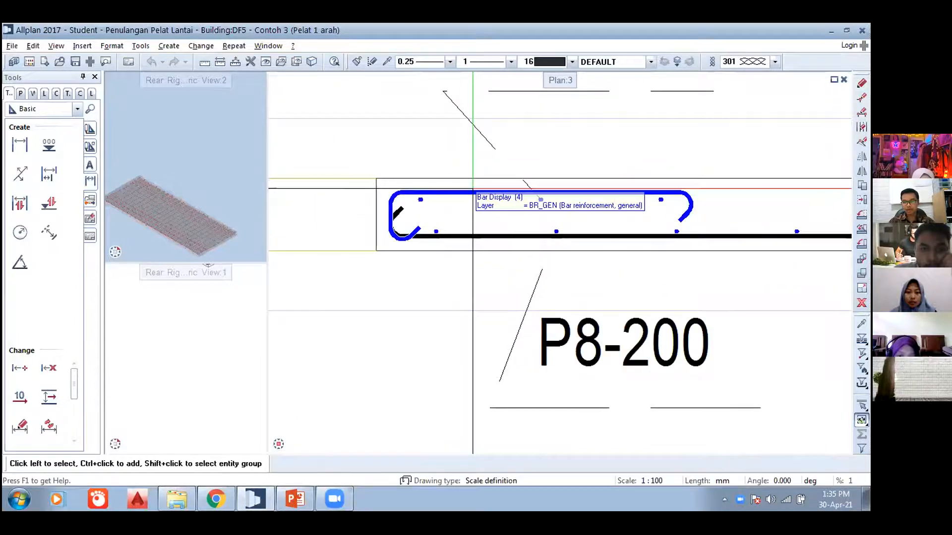
left_click(469, 192)
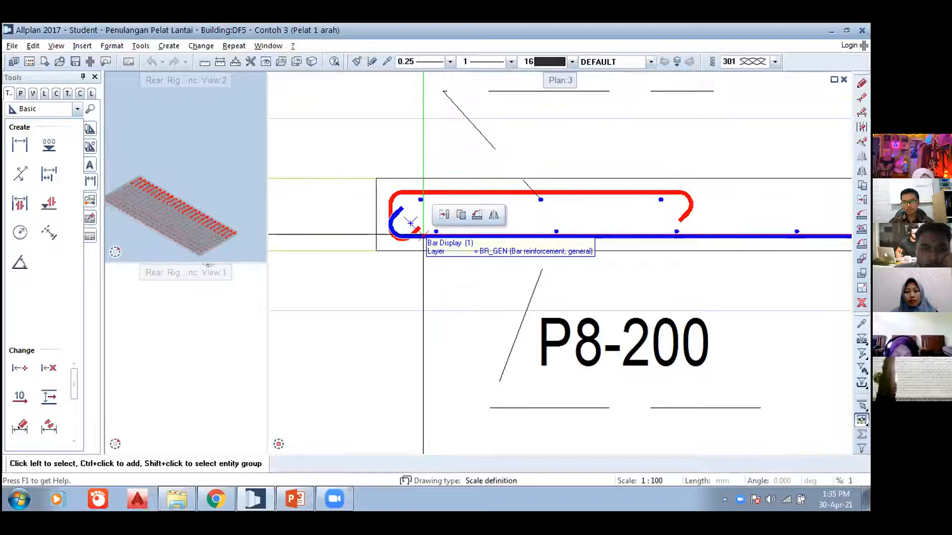
scroll(411, 224, "down", 1)
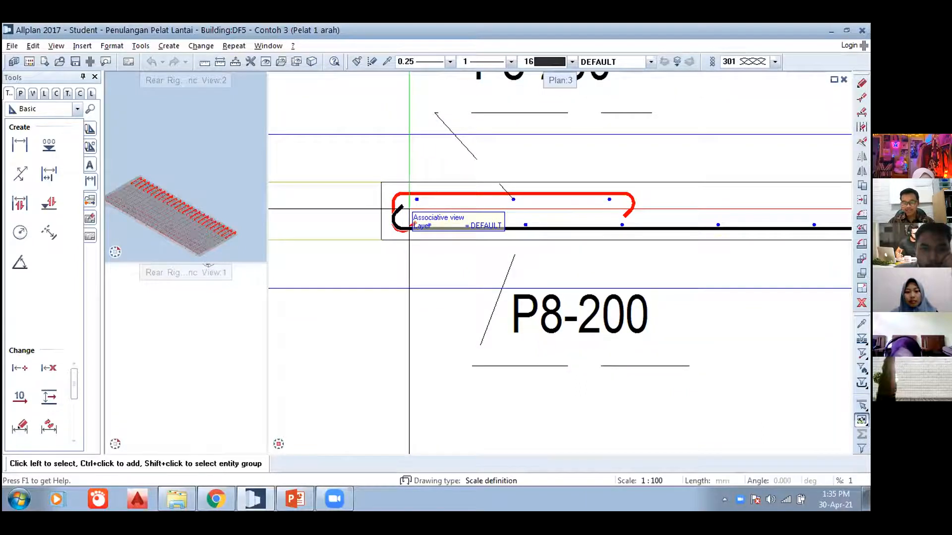
key("Delete")
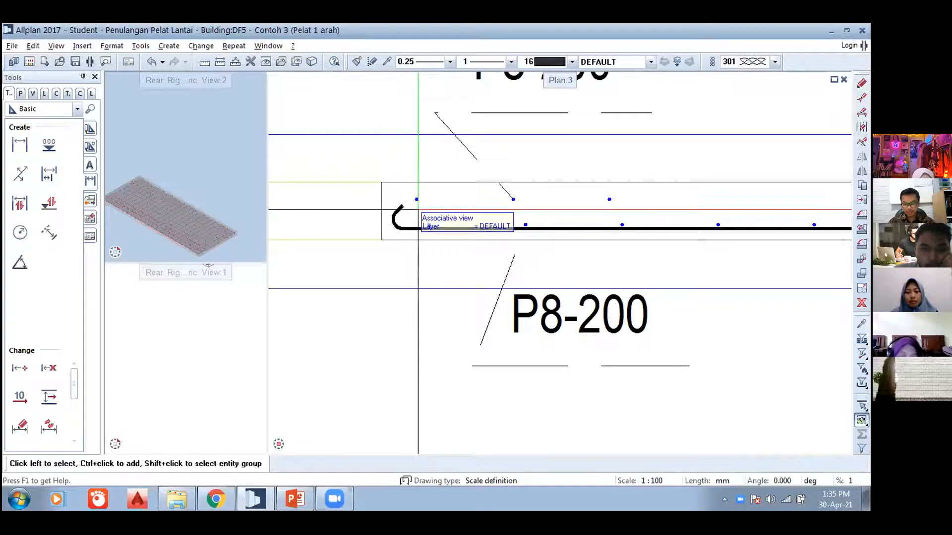
Start a new freeform bar shape and check section 1-1 on the CONTOH 3 slide in PowerPoint before returning to Allplan
scroll(510, 197, "down", 1)
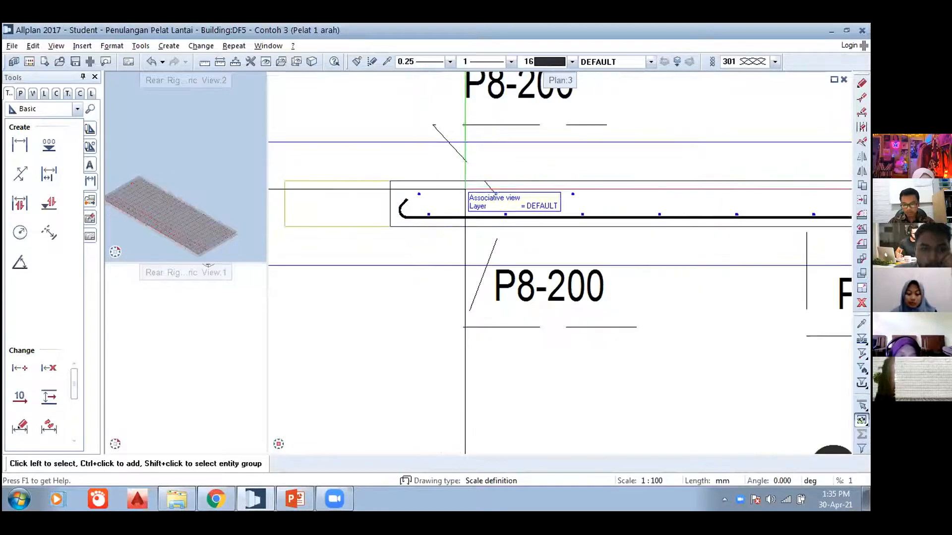
middle_click_drag(424, 230, 449, 250)
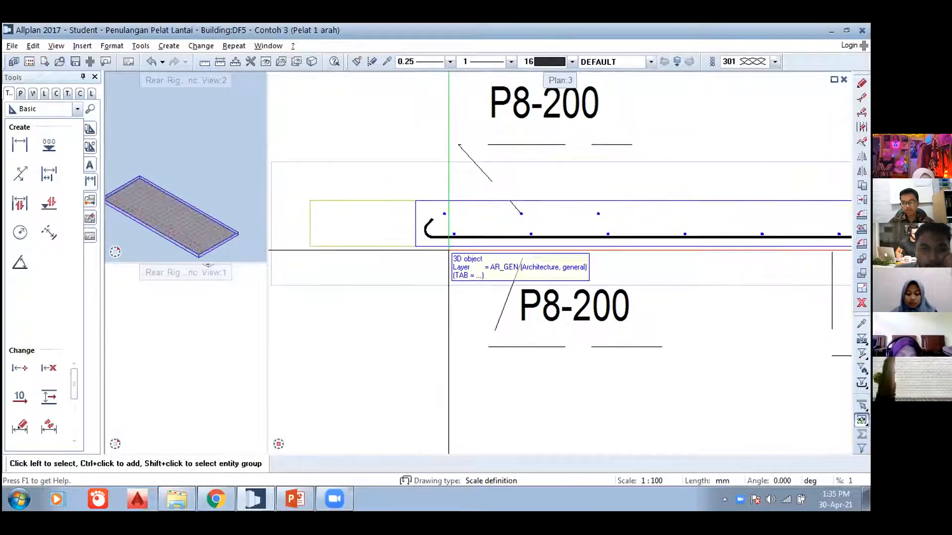
scroll(440, 194, "up", 1)
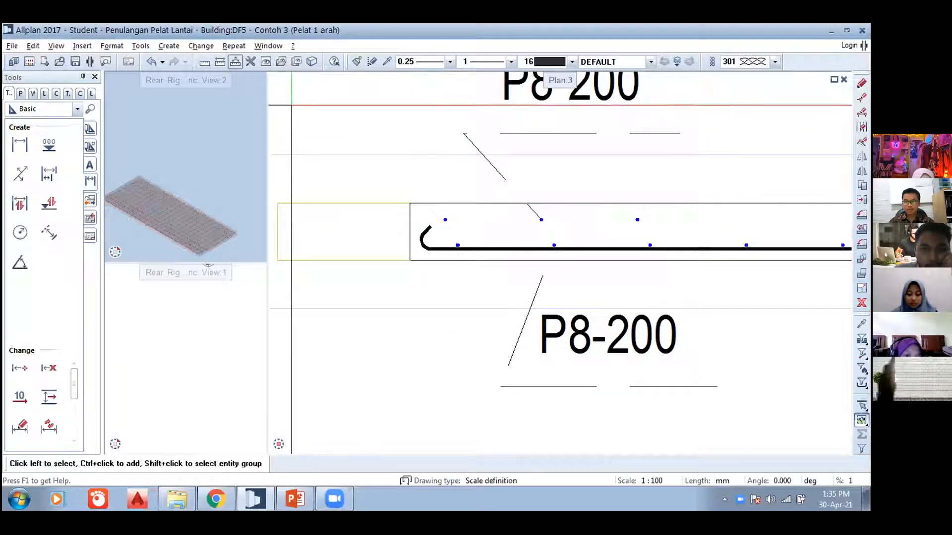
scroll(345, 126, "down", 1)
scroll(344, 126, "down", 1)
middle_click_drag(371, 163, 415, 206)
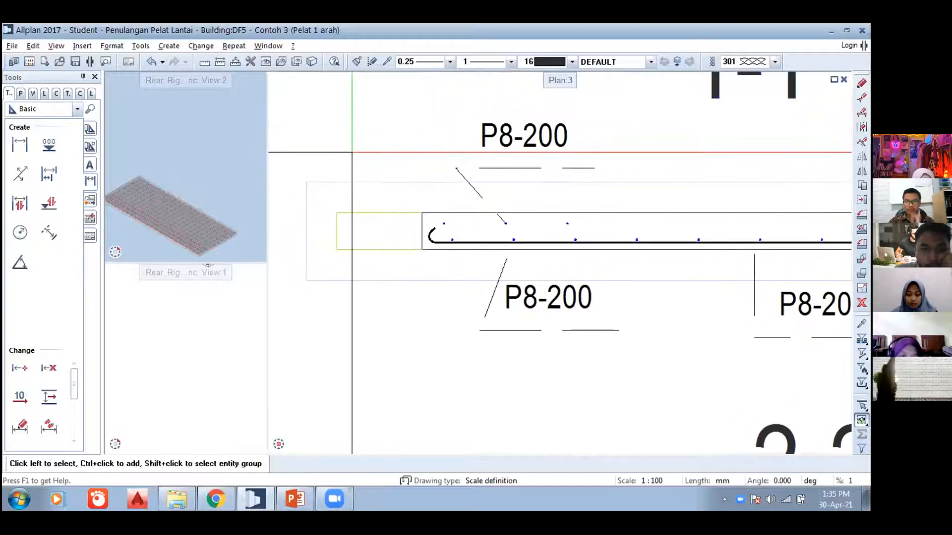
left_click(228, 47)
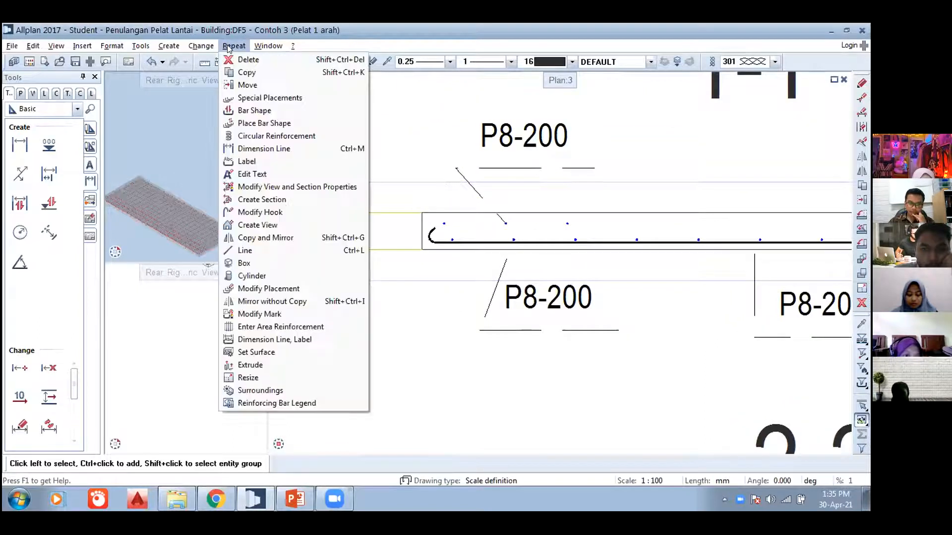
left_click(254, 111)
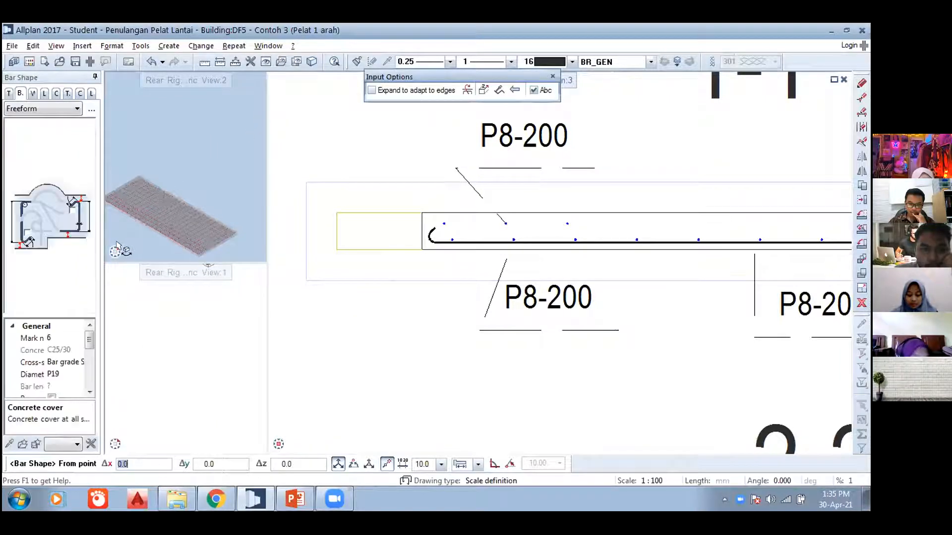
scroll(88, 342, "down", 3)
left_click(292, 499)
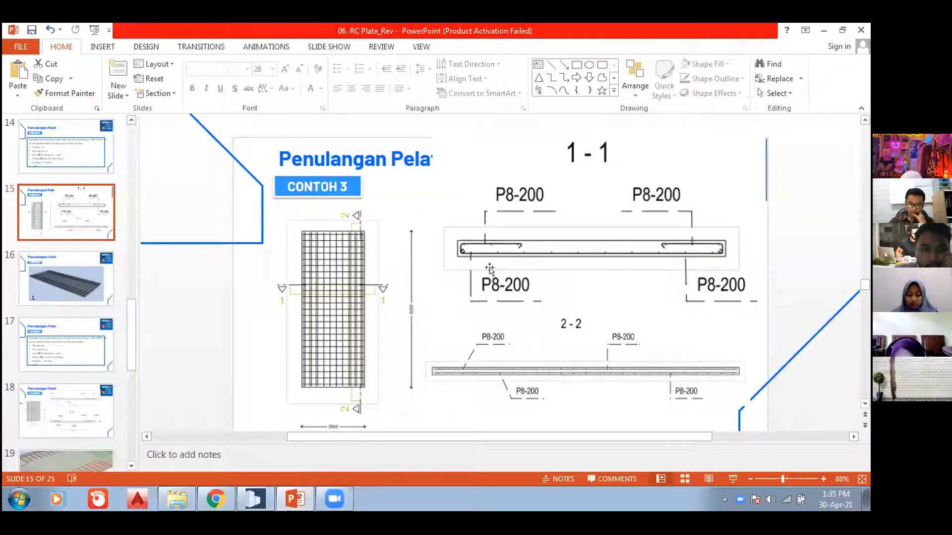
left_click(252, 493)
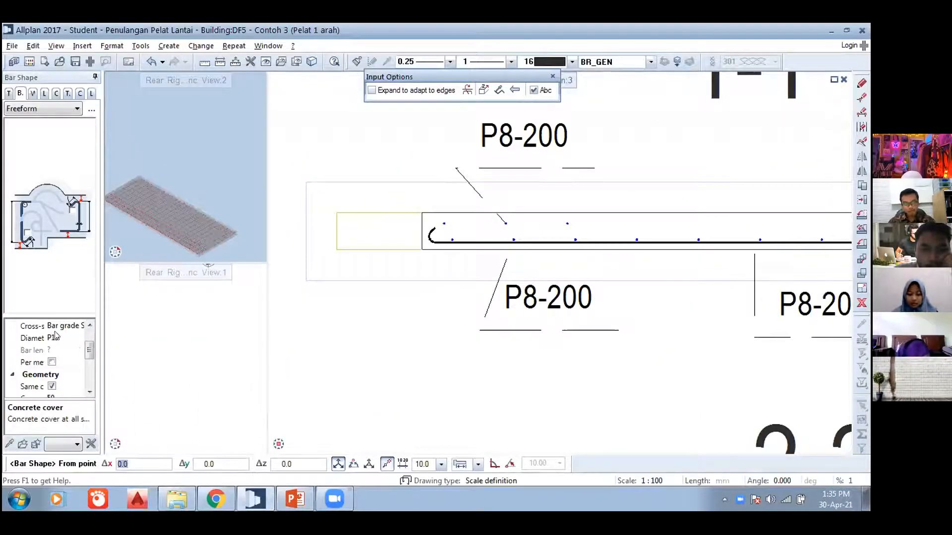
Set the new bar's diameter to P8 and enter a smaller concrete cover
left_click(72, 337)
left_click(78, 338)
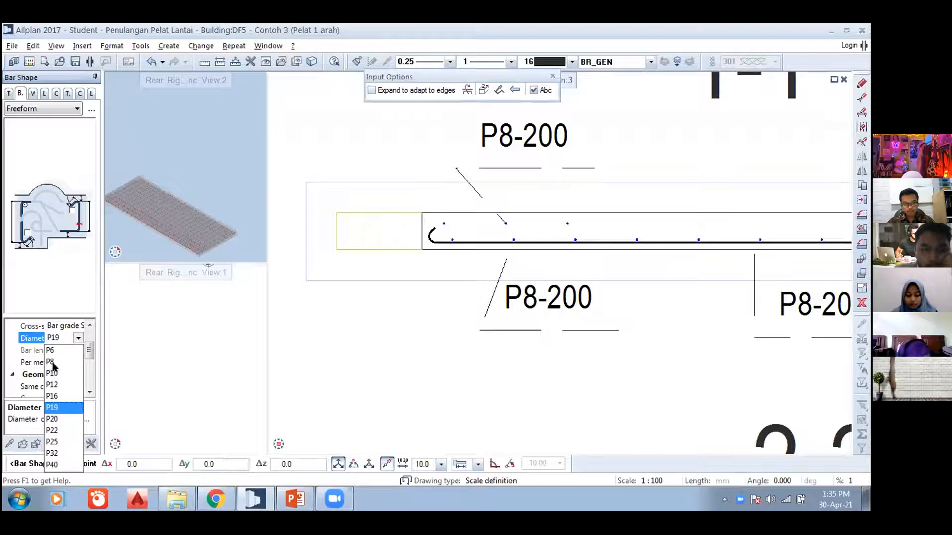
left_click(56, 362)
left_click_drag(89, 353, 90, 363)
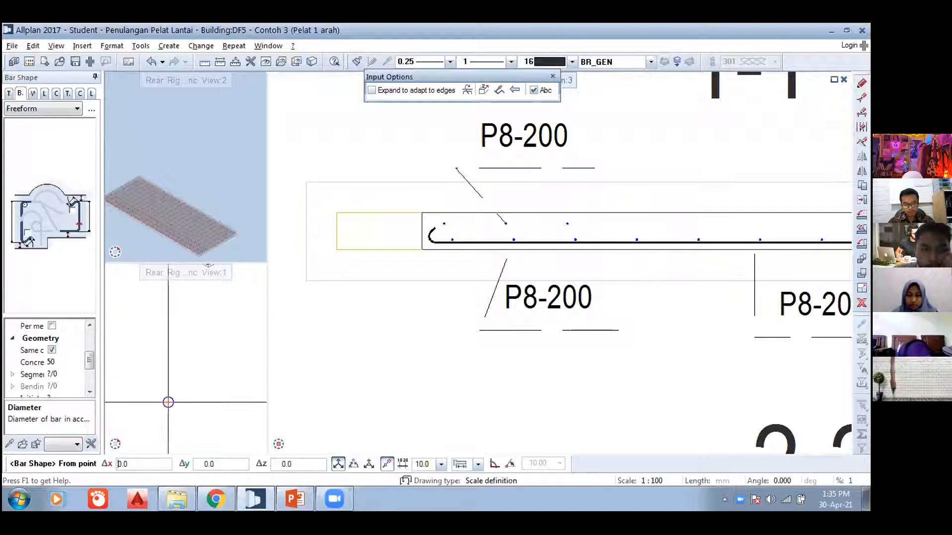
left_click(51, 358)
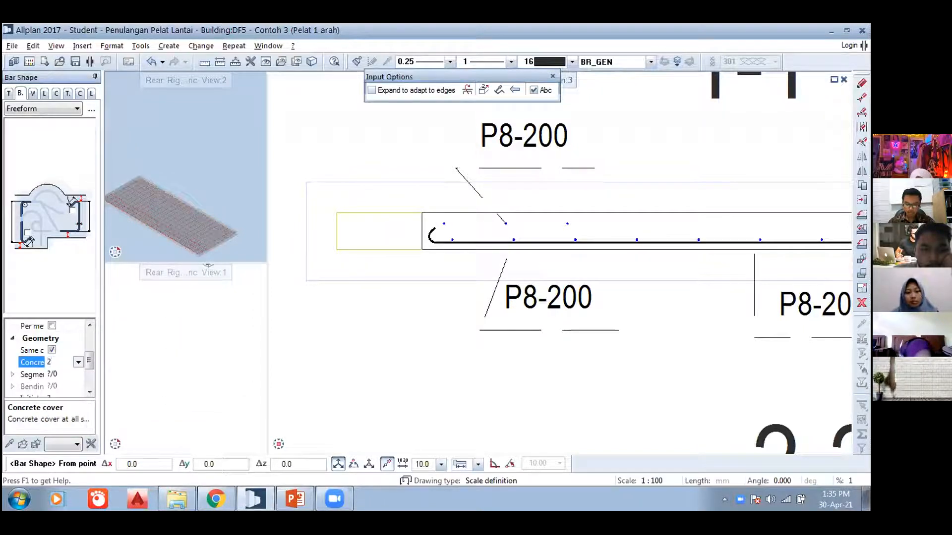
Enable hooks at both the start and the end of the bar, each with a 135° angle
left_click_drag(90, 364, 90, 382)
left_click(52, 362)
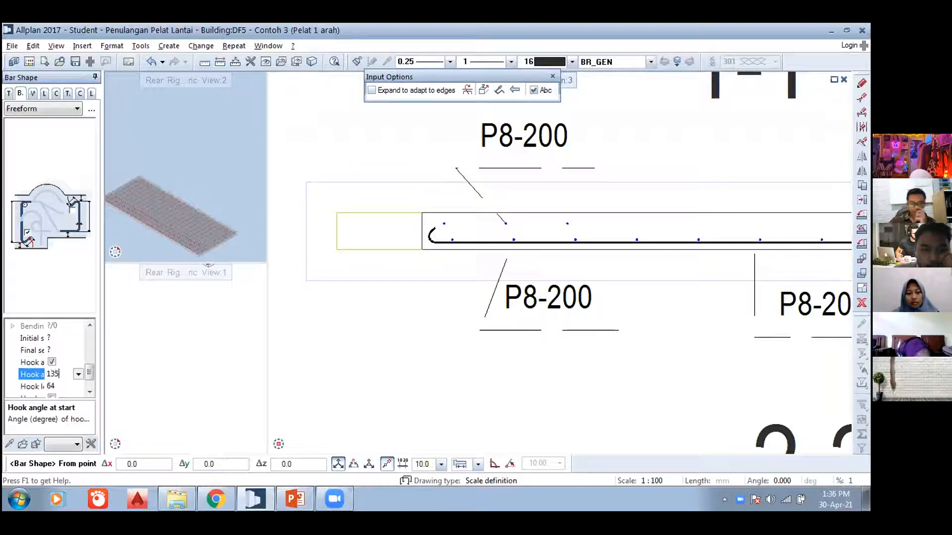
type("135")
key("Return")
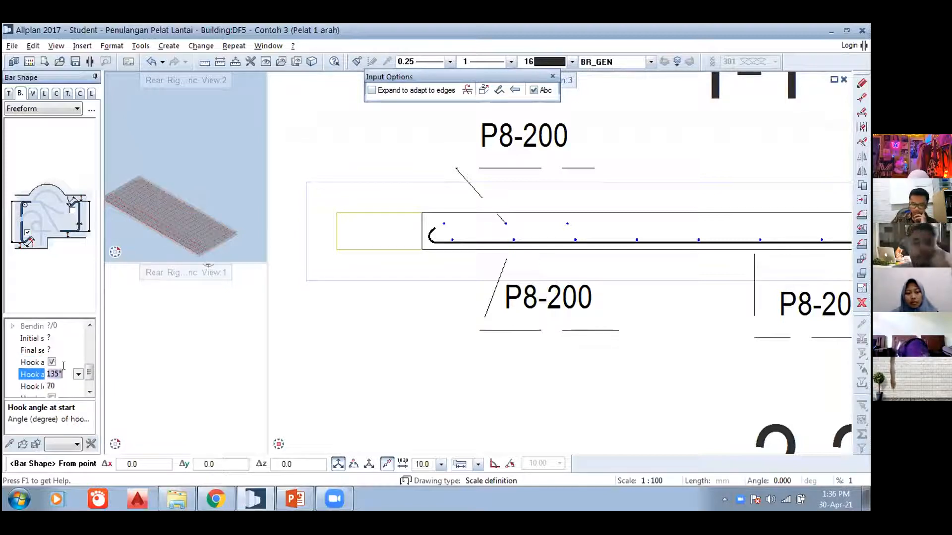
scroll(80, 377, "down", 2)
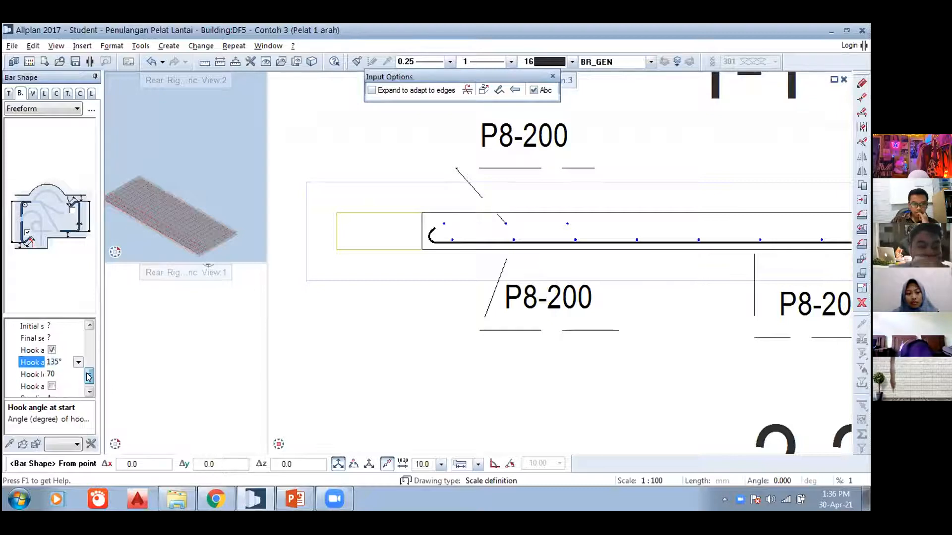
left_click(52, 374)
left_click(53, 387)
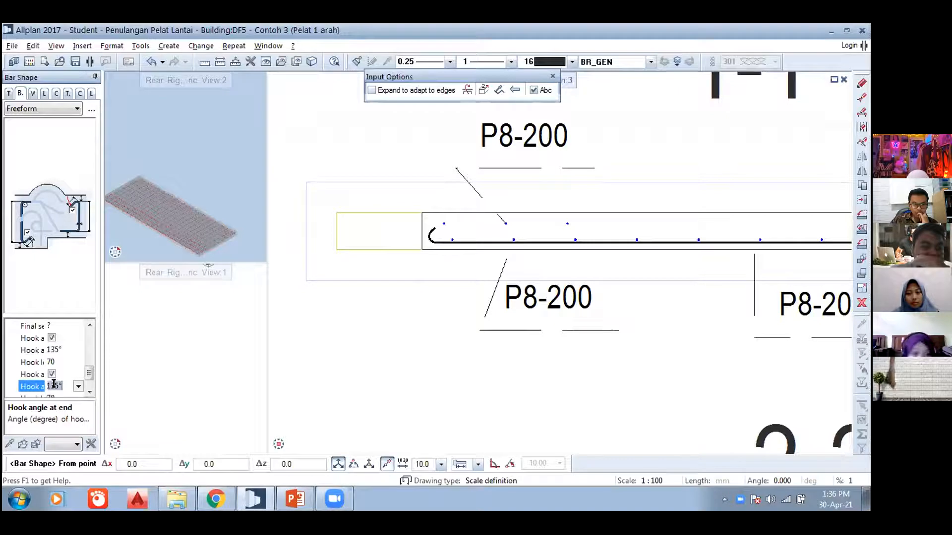
Begin the bar at the slab's lower-left corner in section 1-1 and change the start hook angle to -135°
scroll(412, 249, "up", 1)
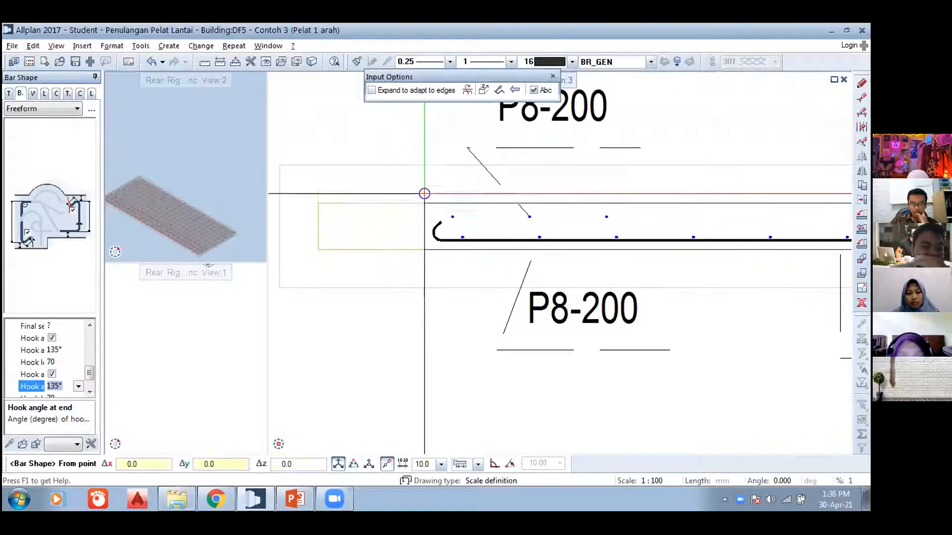
middle_click_drag(421, 183, 407, 223)
scroll(404, 282, "up", 3)
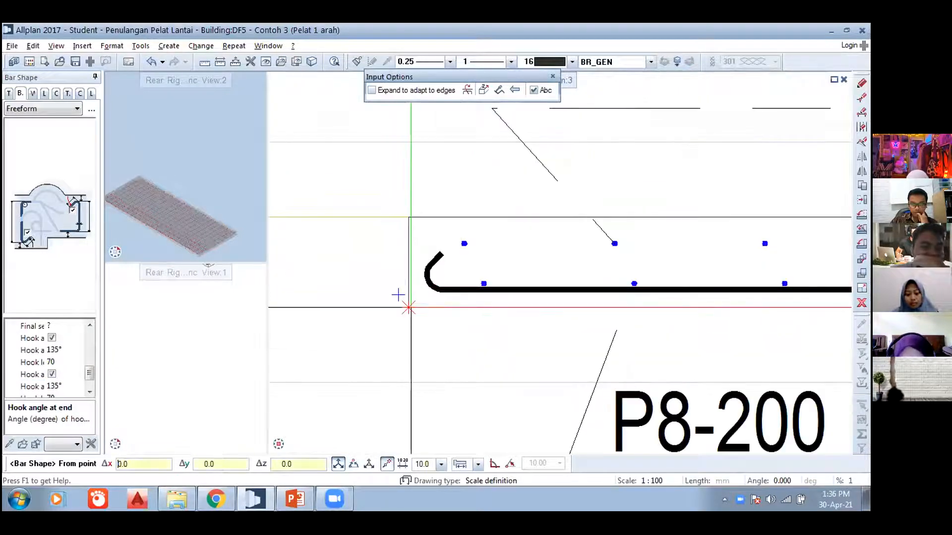
left_click(399, 296)
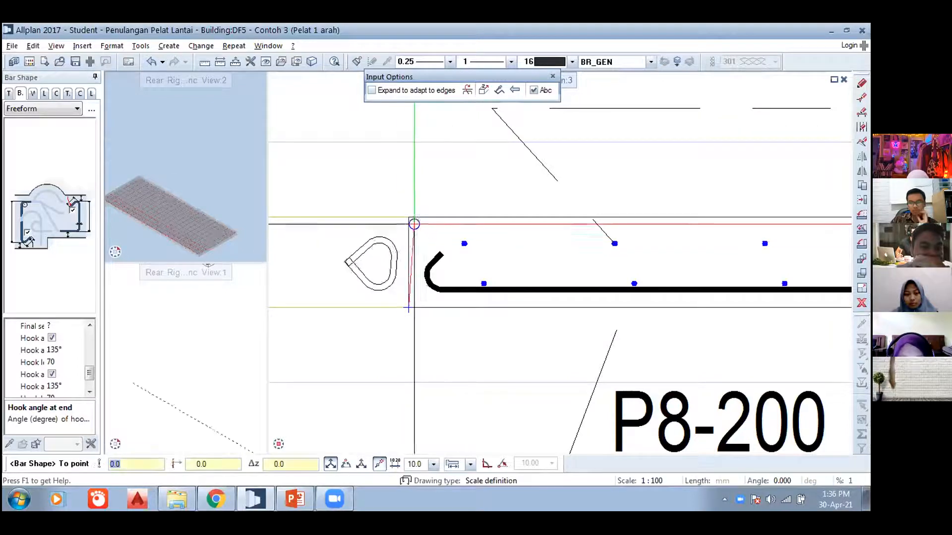
left_click(50, 350)
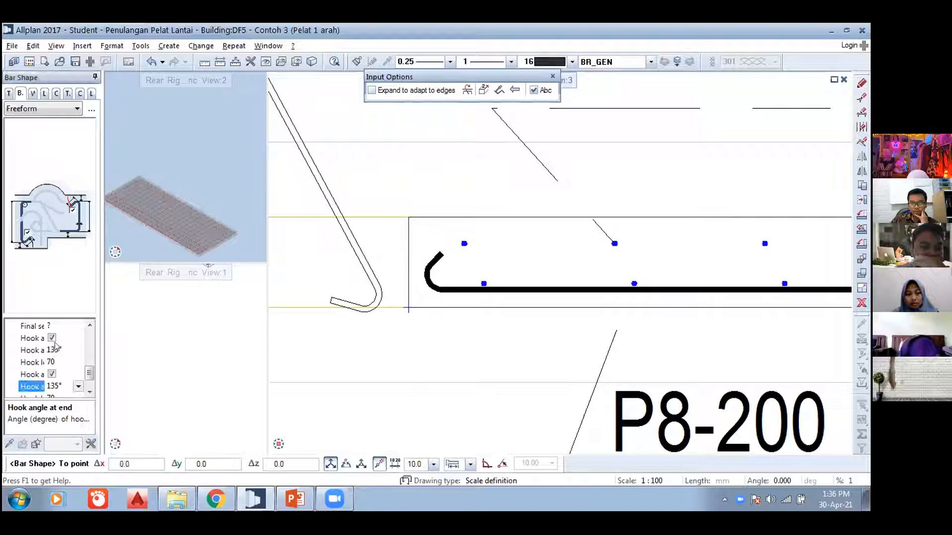
left_click(77, 351)
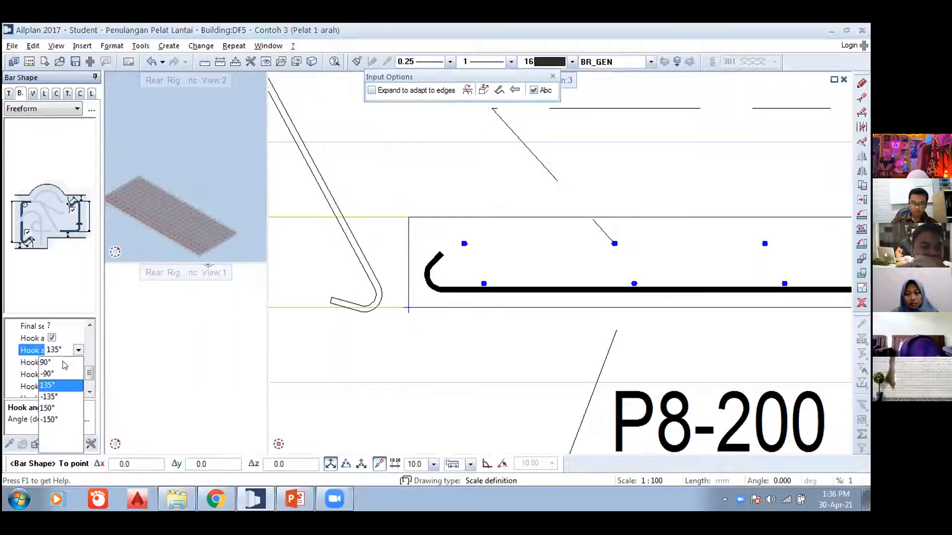
left_click(48, 396)
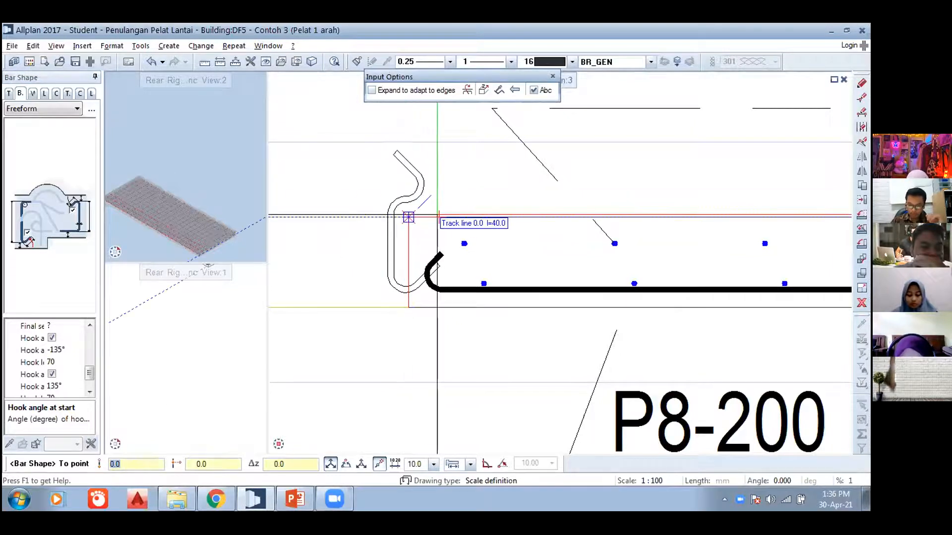
Run the bar up to the slab's upper-left corner and finish it as a single vertical leg with two hooks
left_click(408, 217)
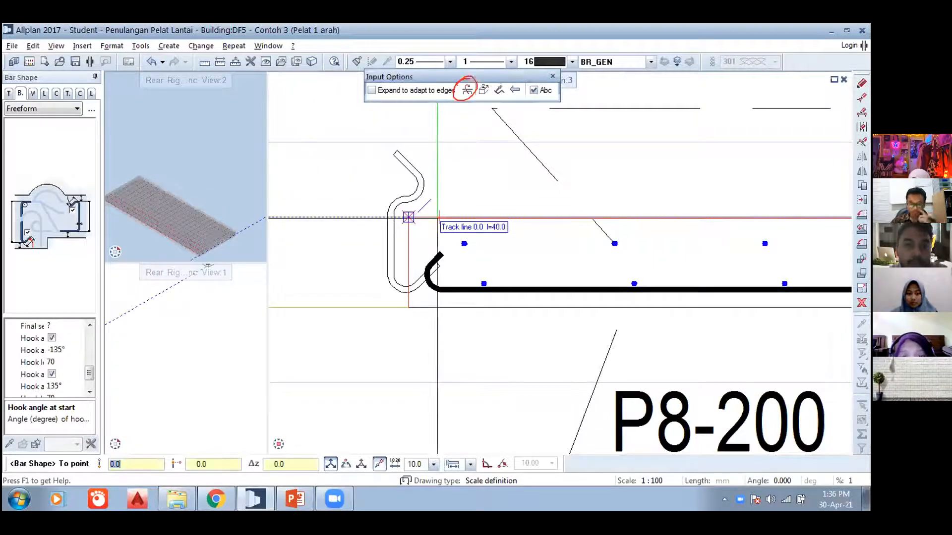
left_click(408, 217)
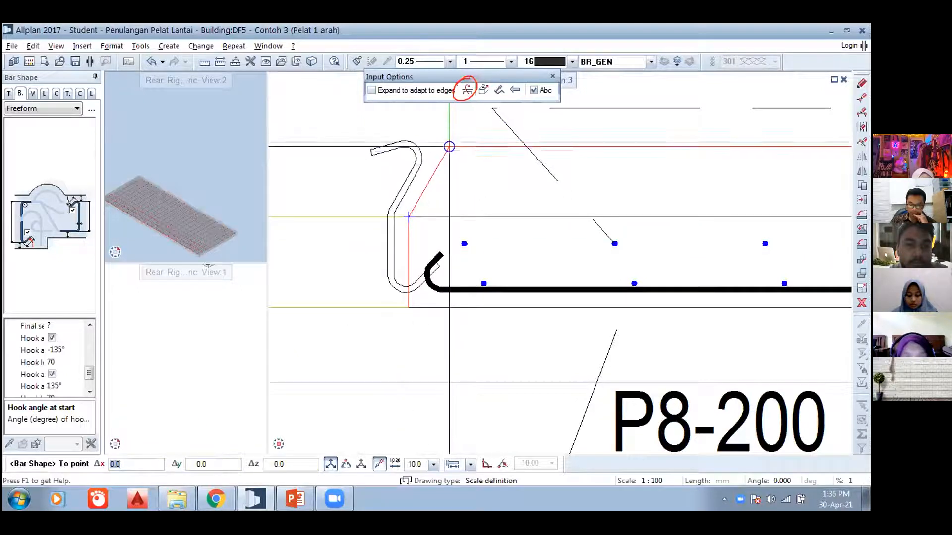
key("Escape")
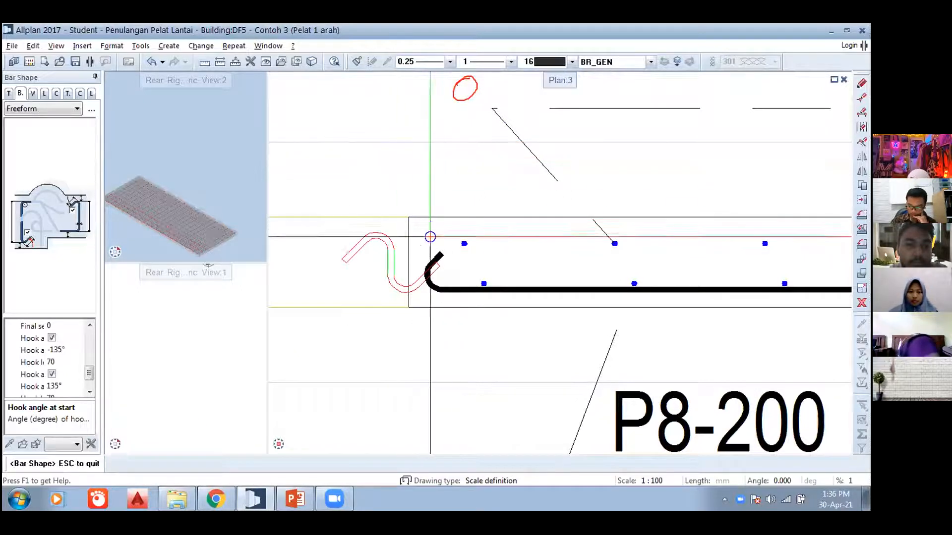
left_click(430, 237)
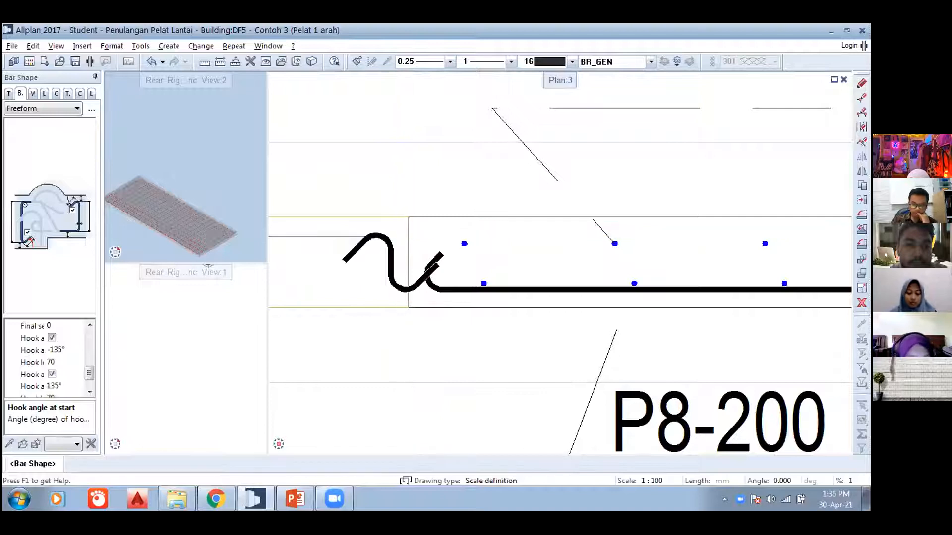
Discard the label and placement of the wrongly bent bar and undo it, keeping the original upper bar deleted
key("Escape")
double_click(392, 240)
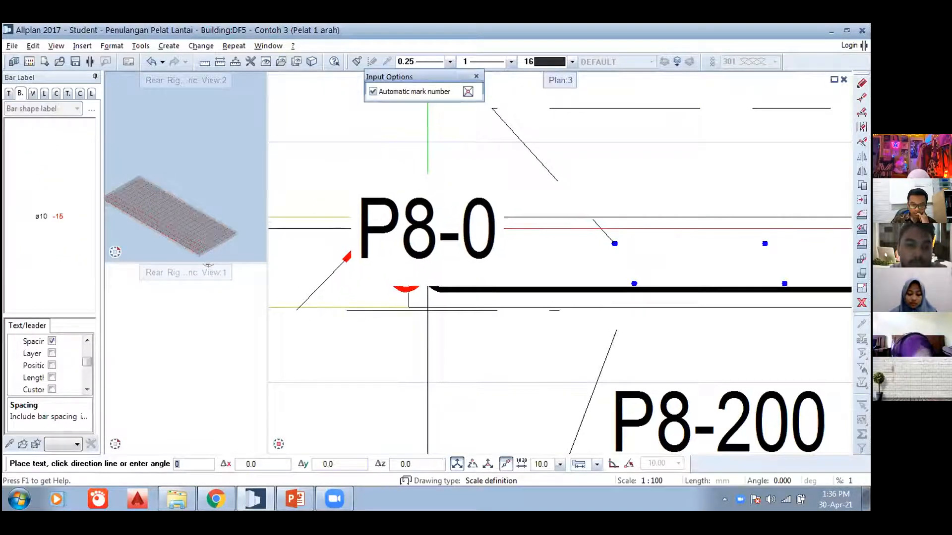
key("Escape")
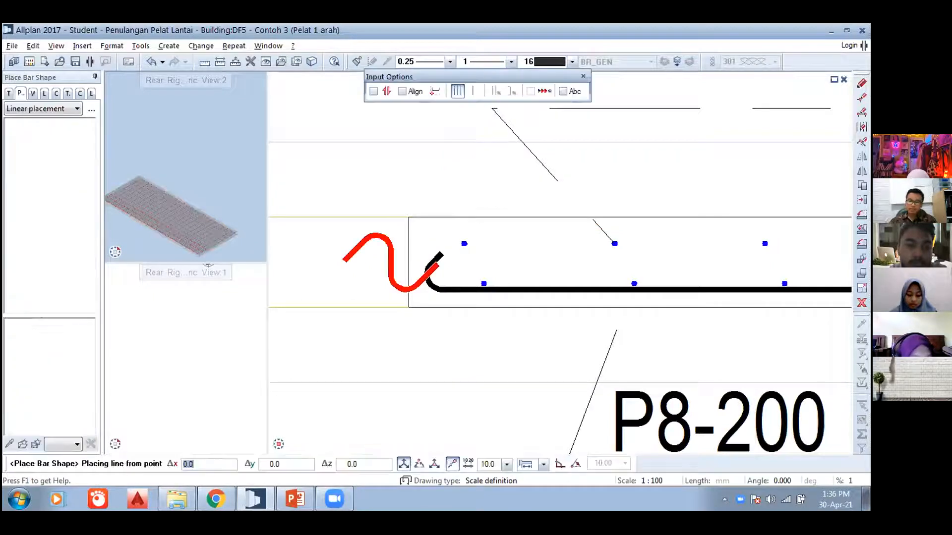
key("Escape")
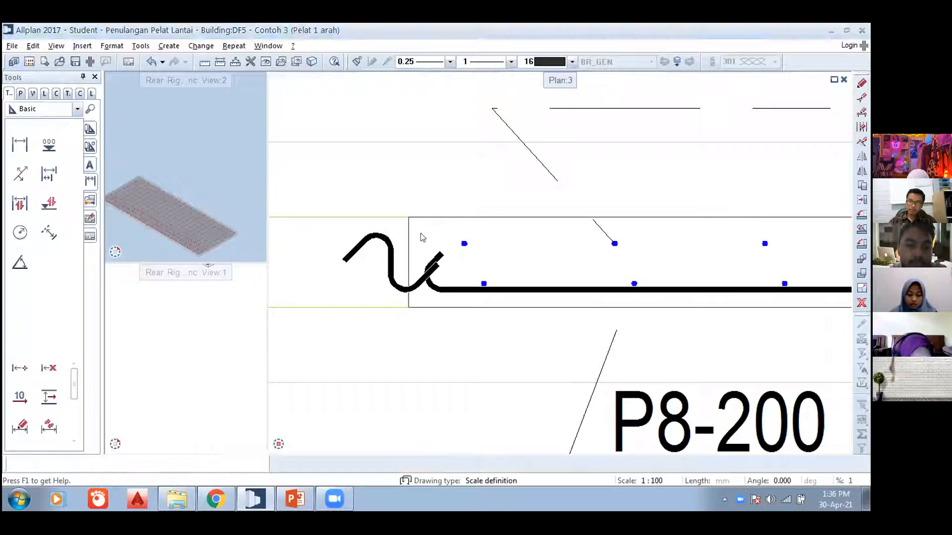
key("Escape")
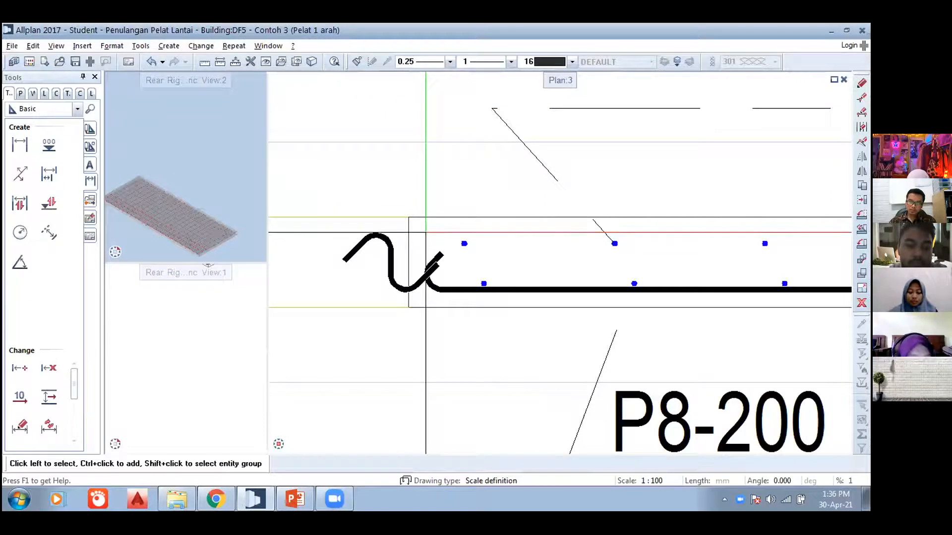
key("ctrl+z")
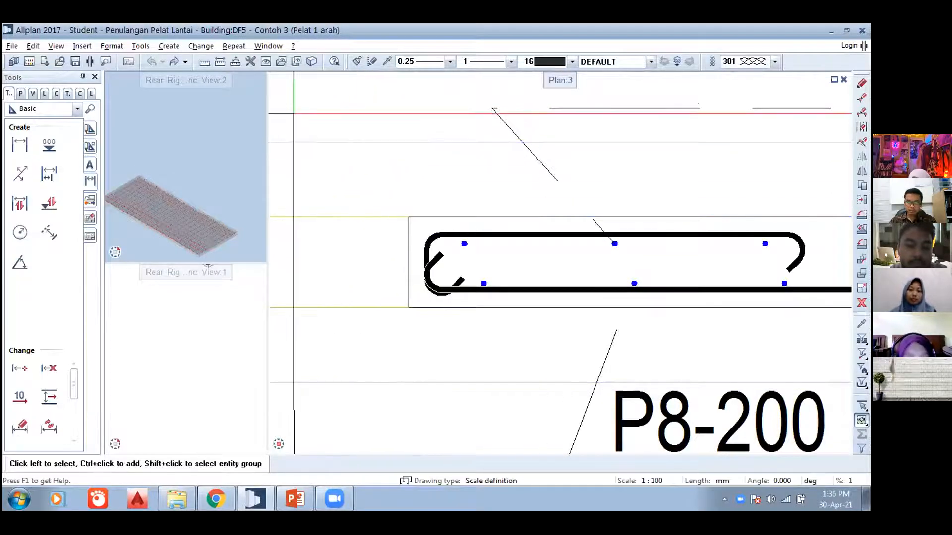
left_click(174, 61)
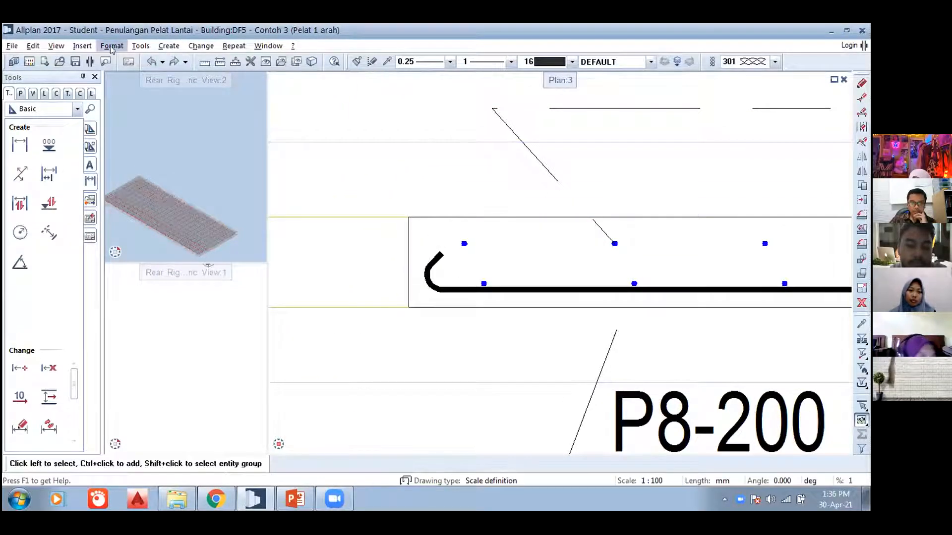
Start a new freeform bar shape with hook angles of 135° at both the start and the end
left_click(233, 46)
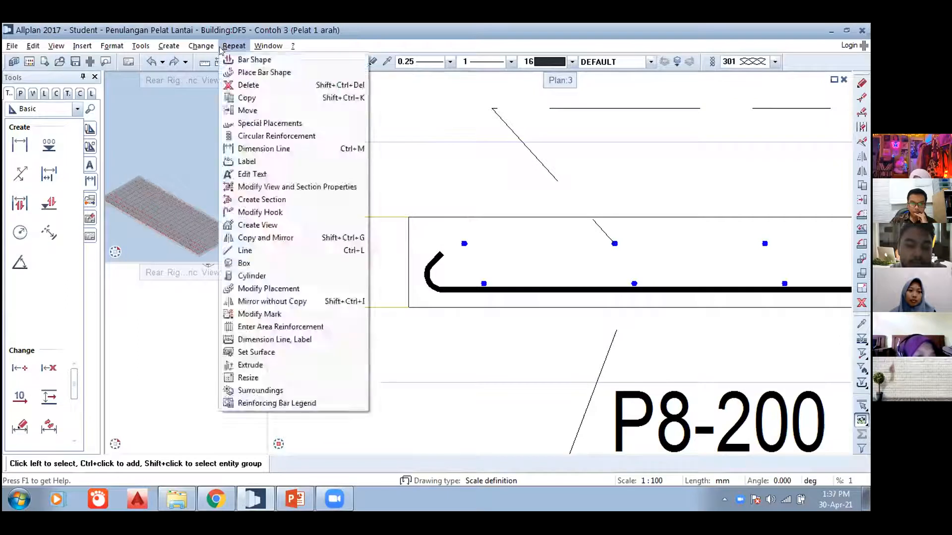
left_click(249, 60)
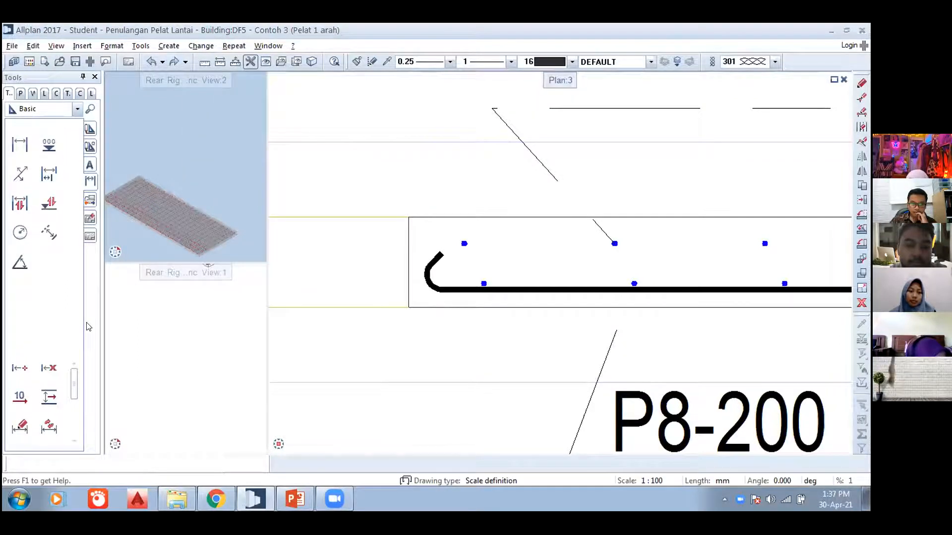
left_click_drag(90, 347, 90, 379)
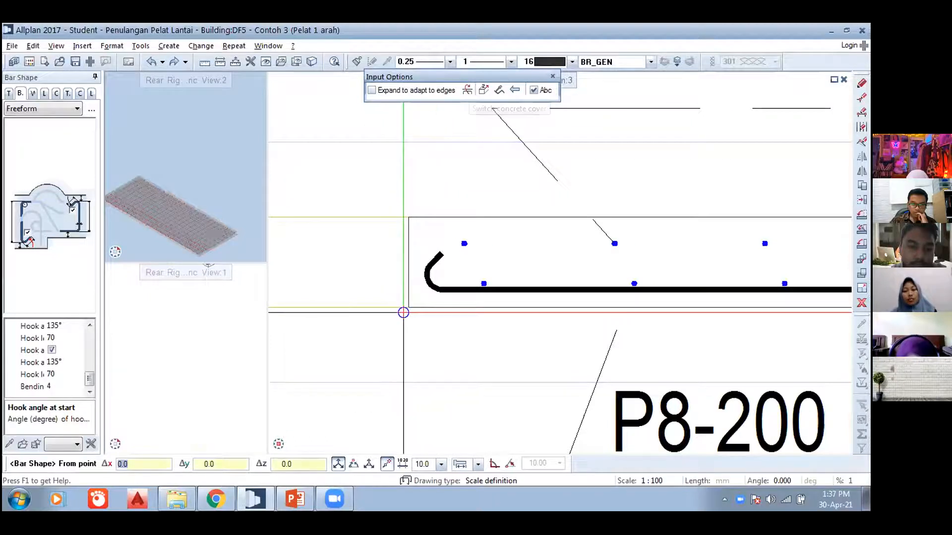
Draw the bar from the slab's lower-left corner to its upper-left corner and 500 mm along the top edge, without a label
left_click(396, 295)
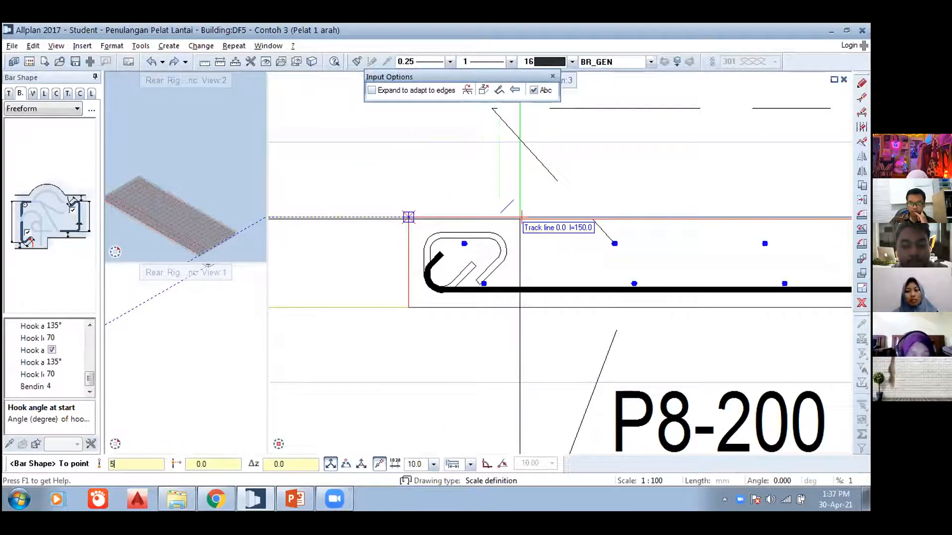
type("00")
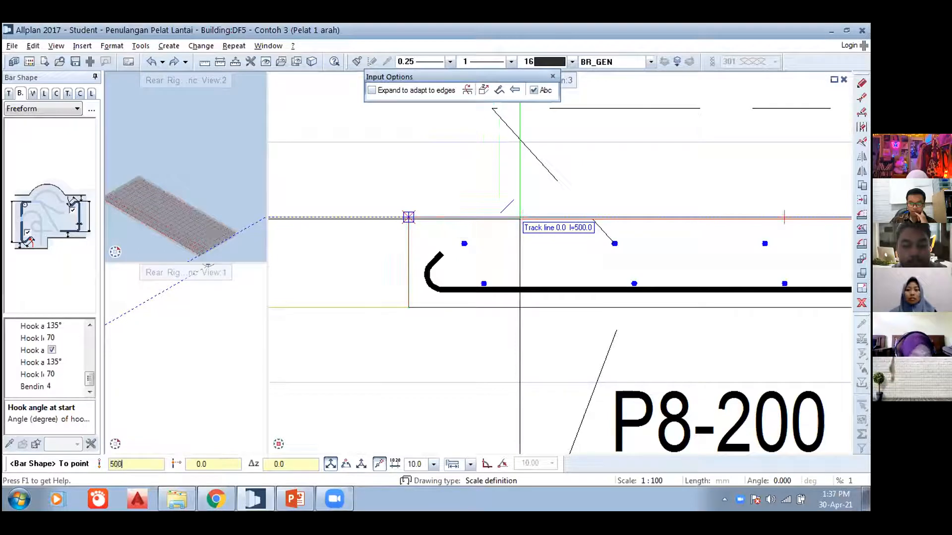
key("Return")
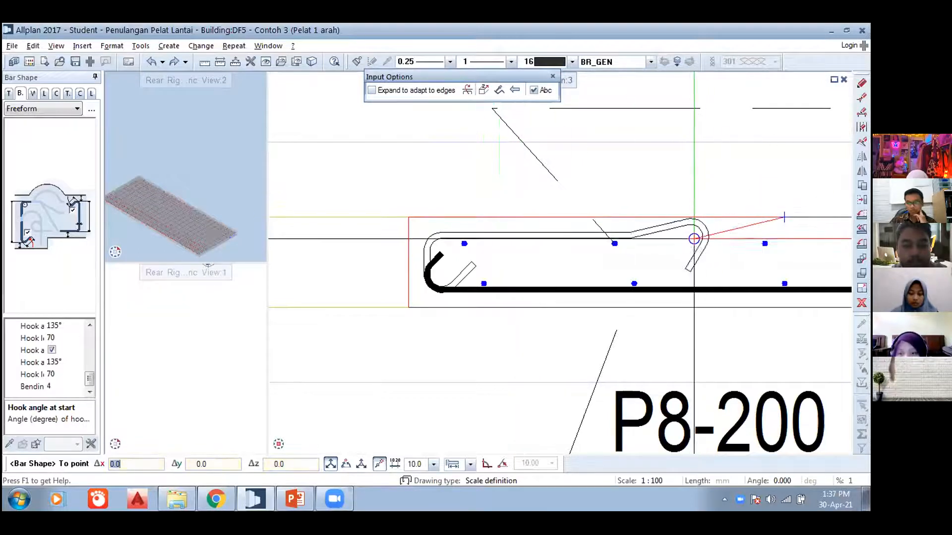
key("Escape")
scroll(739, 265, "down", 2)
middle_click_drag(751, 295, 525, 289)
scroll(525, 289, "down", 1)
key("Escape")
key("Escape")
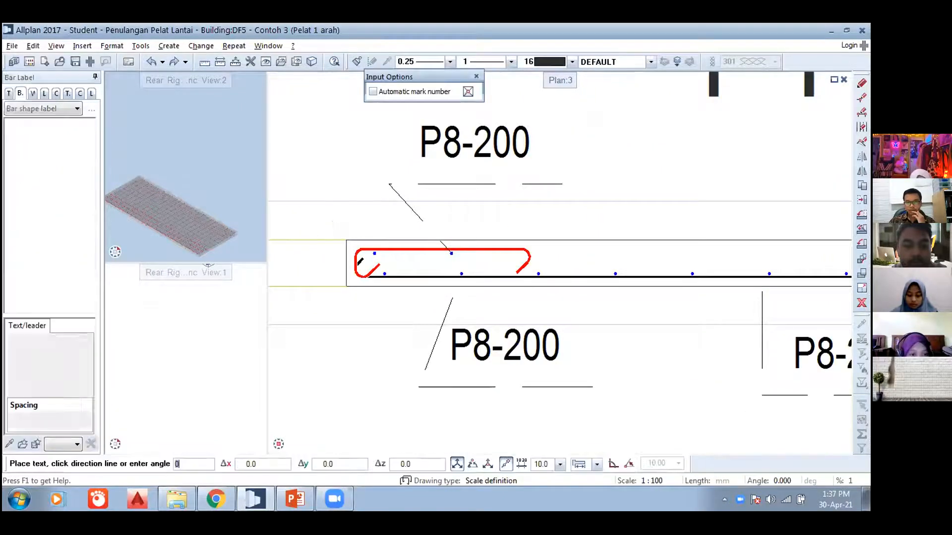
key("Escape")
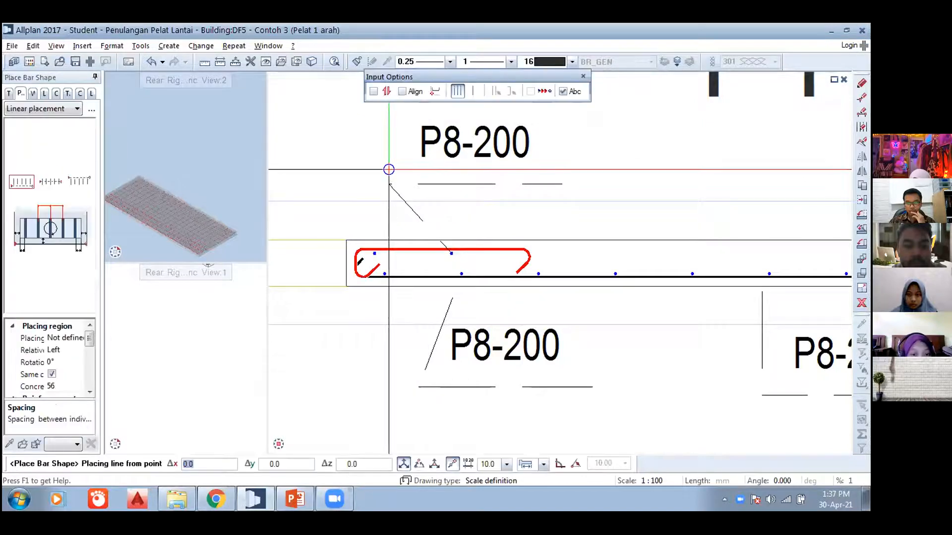
Place the redrawn upper bar linearly along the slab at 200 mm spacing without a label, checking the CONTOH 3 slide in PowerPoint
left_click(373, 91)
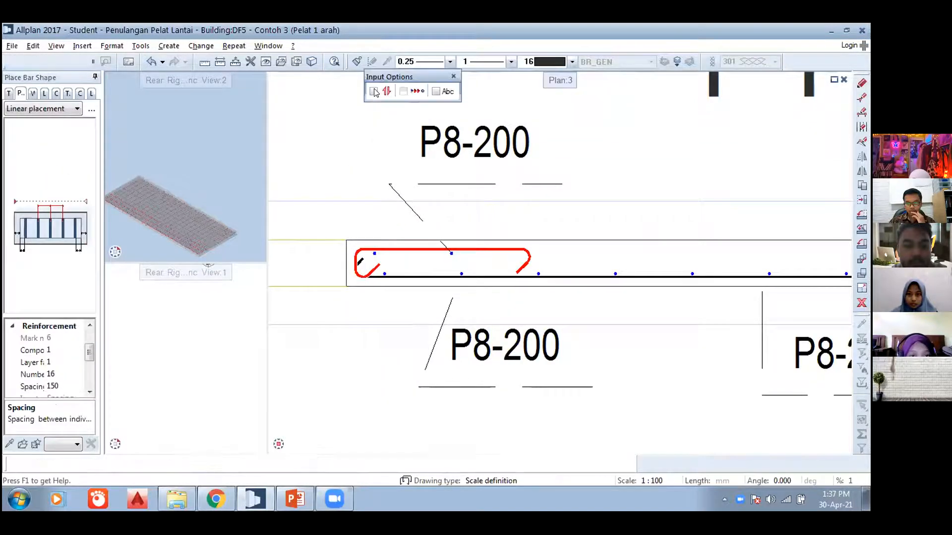
left_click(294, 498)
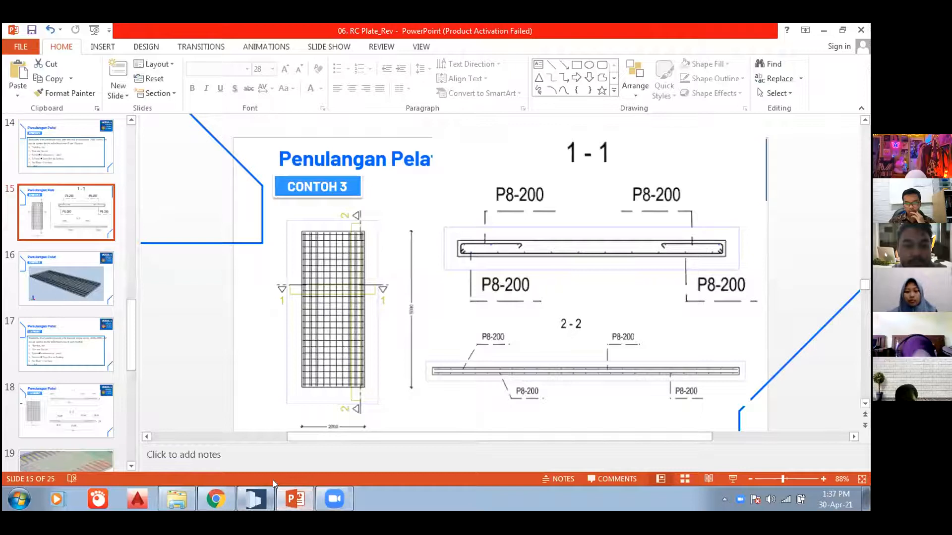
left_click(256, 507)
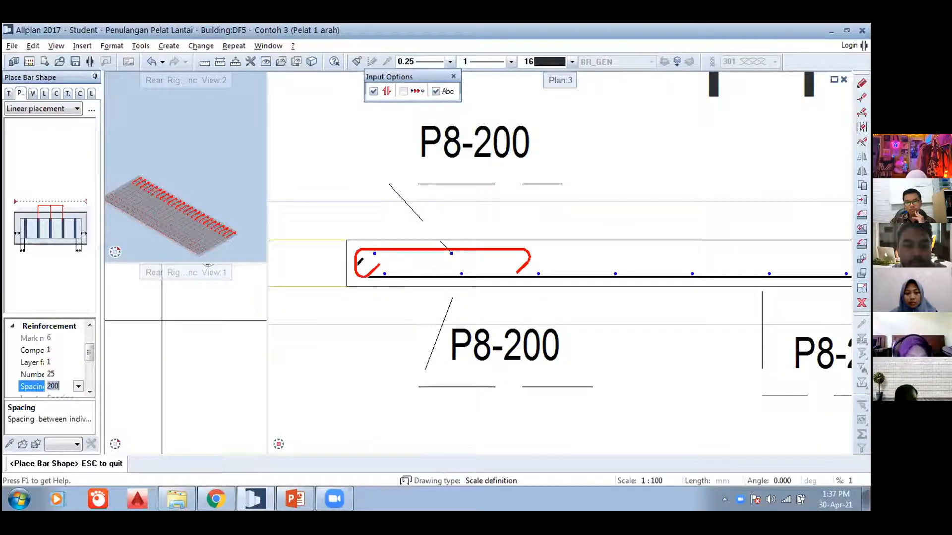
scroll(527, 262, "down", 1)
middle_click_drag(536, 276, 392, 298)
key("Escape")
scroll(472, 293, "down", 1)
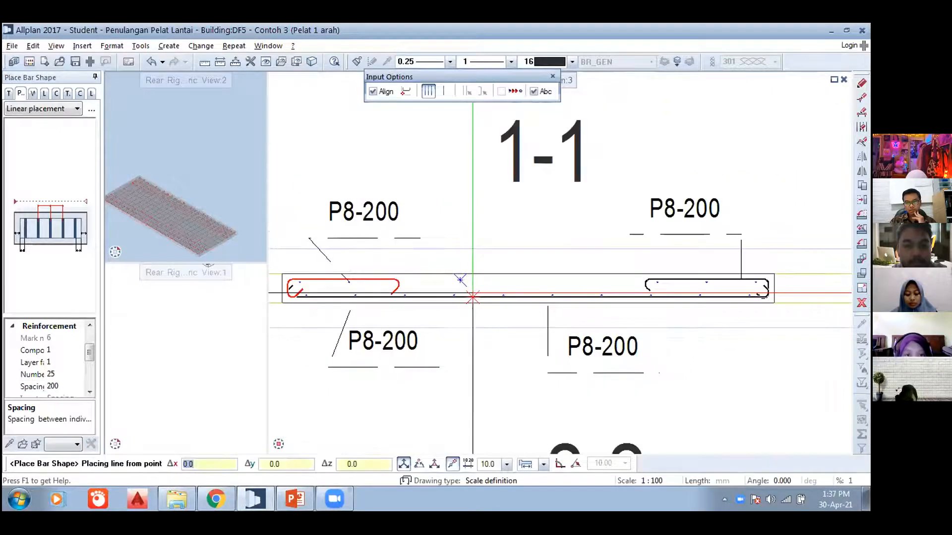
key("Escape")
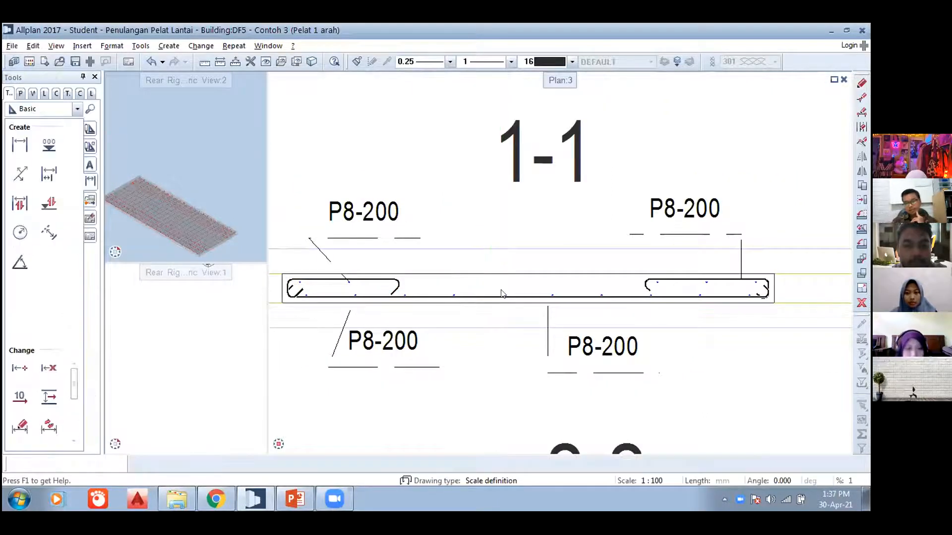
key("Escape")
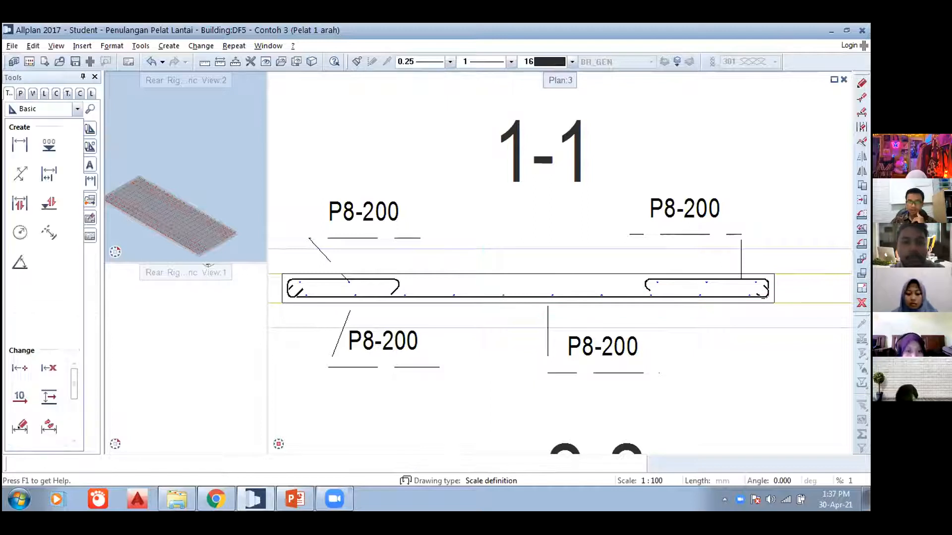
key("Escape")
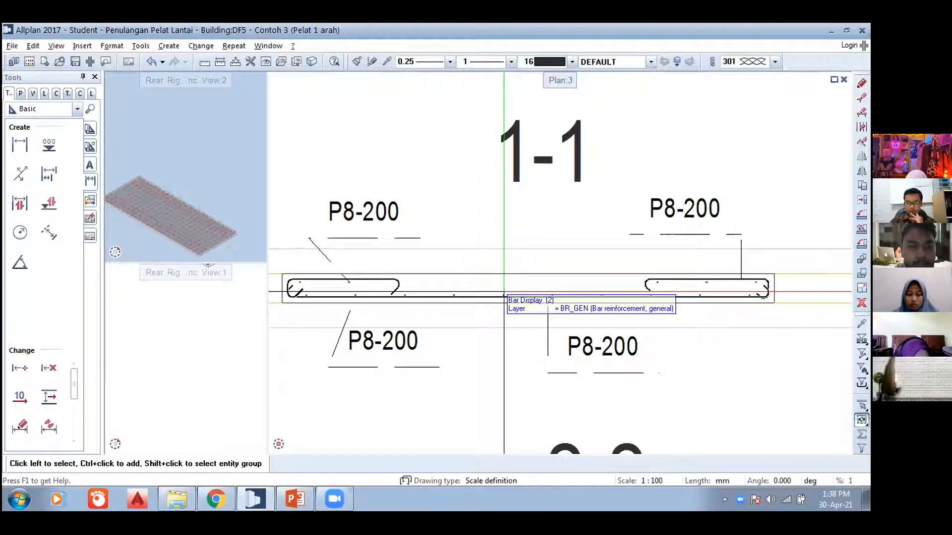
Examine the upper bars in sections 1-1 and 2-2 and the reinforcement grid in the slab plan
right_click(505, 291)
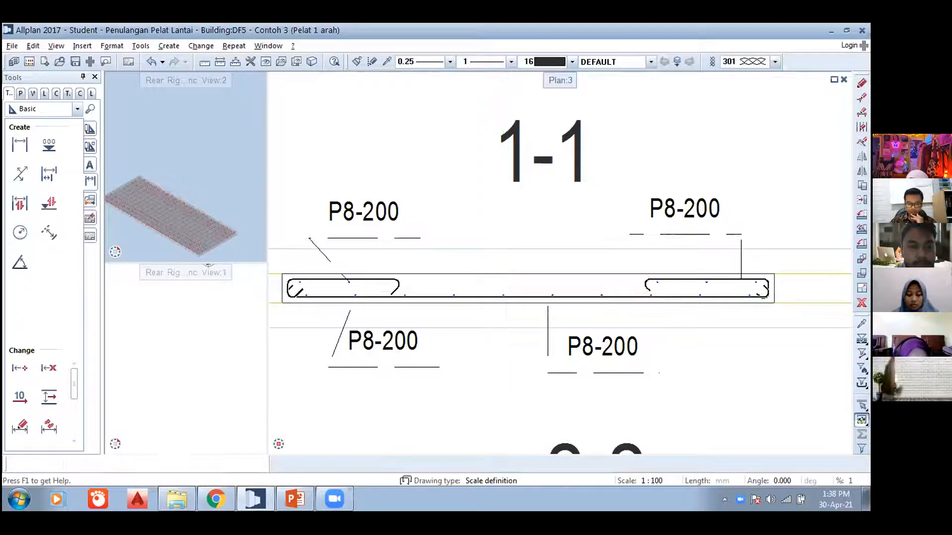
scroll(400, 288, "down", 3)
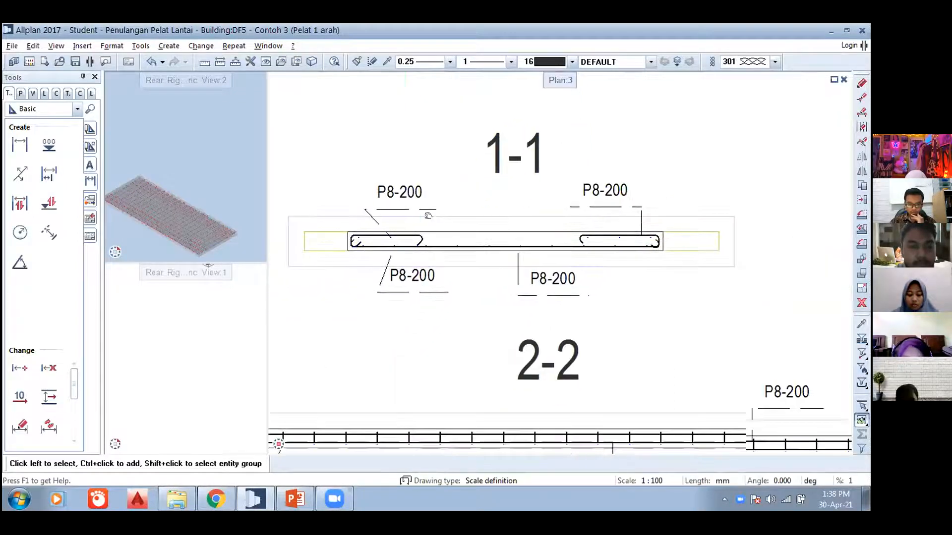
scroll(459, 218, "down", 2)
middle_click_drag(443, 265, 445, 258)
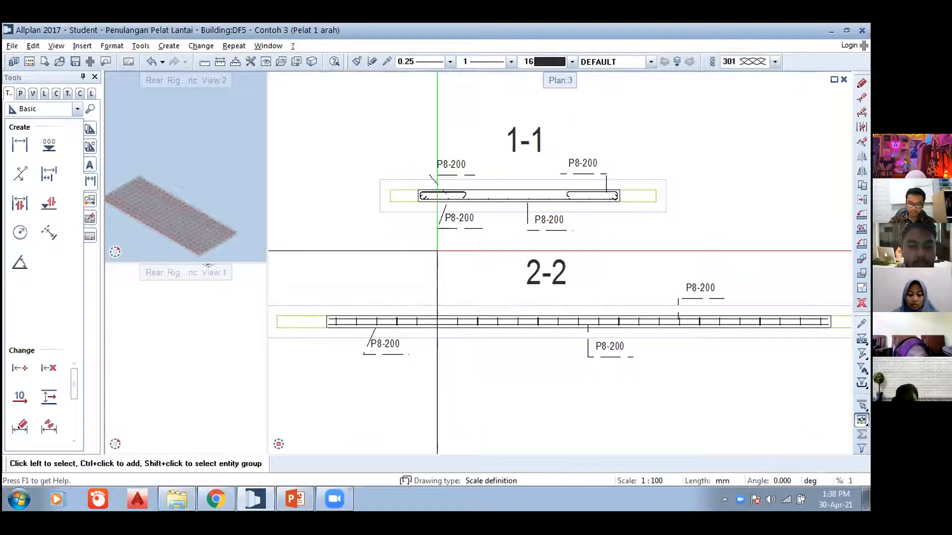
scroll(437, 251, "down", 1)
middle_click_drag(374, 271, 501, 222)
scroll(476, 247, "down", 2)
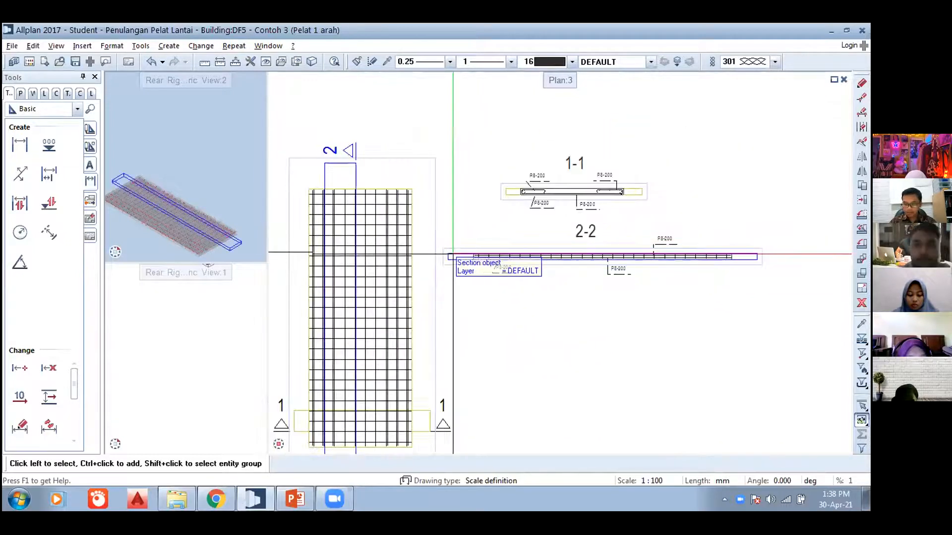
scroll(182, 231, "up", 1)
middle_click_drag(220, 208, 224, 150)
middle_click_drag(346, 272, 382, 160)
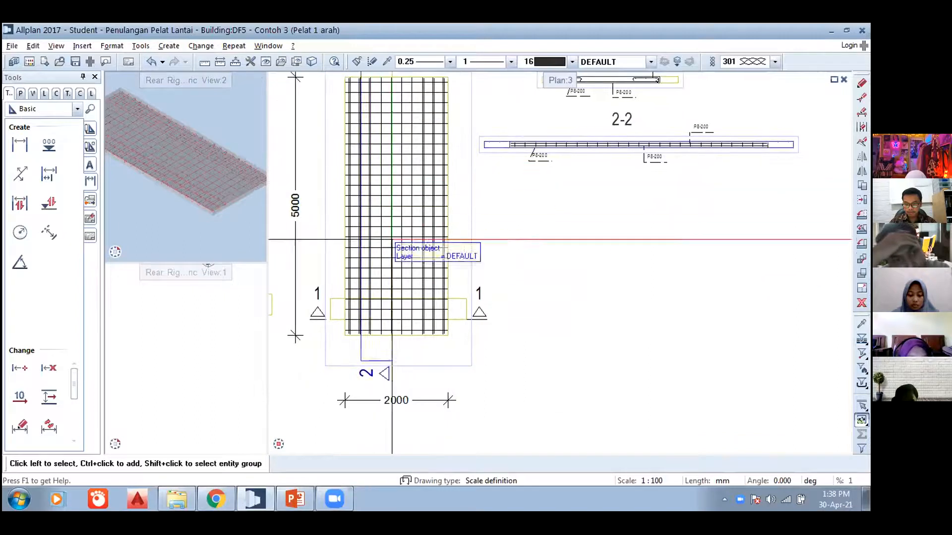
Inspect the bar layout at the slab's lower end in plan and the hooked bar ends at the corner in 3D
scroll(352, 335, "up", 2)
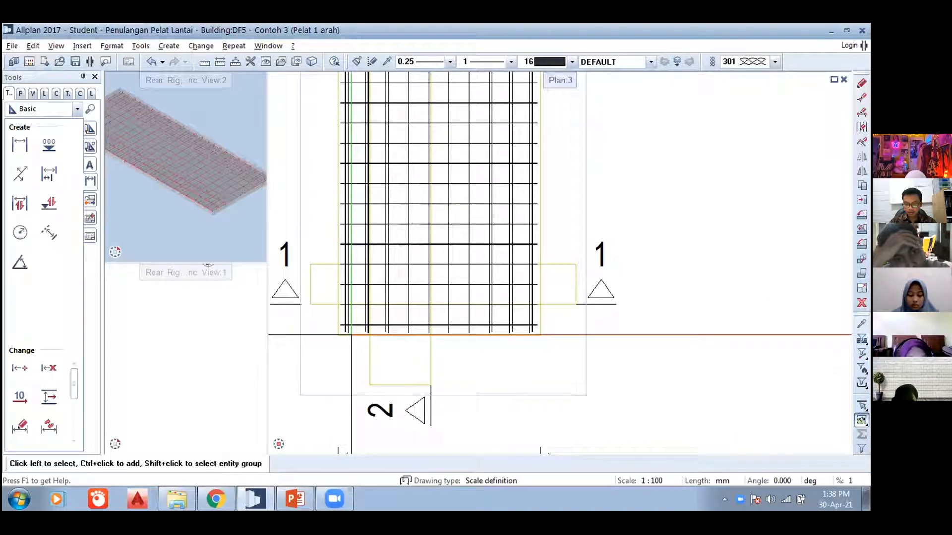
scroll(351, 335, "up", 2)
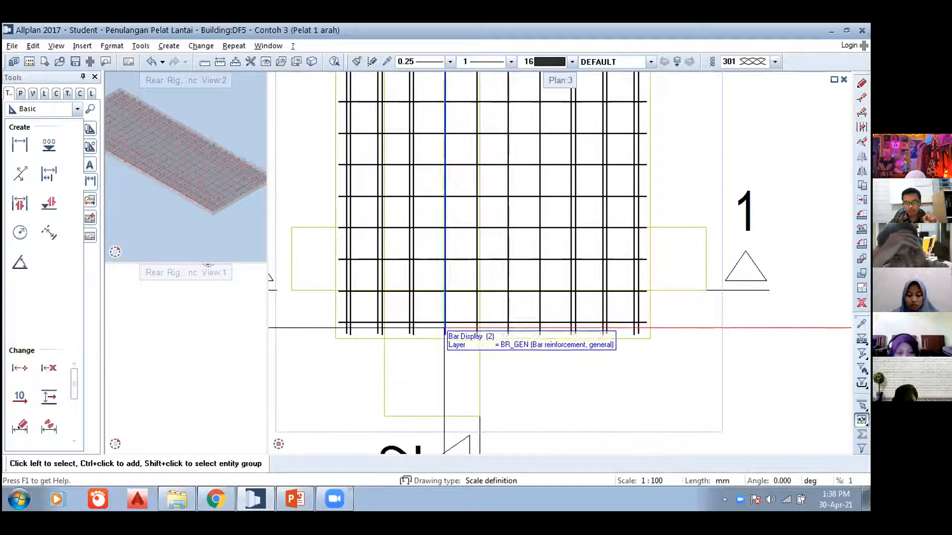
scroll(341, 370, "down", 1)
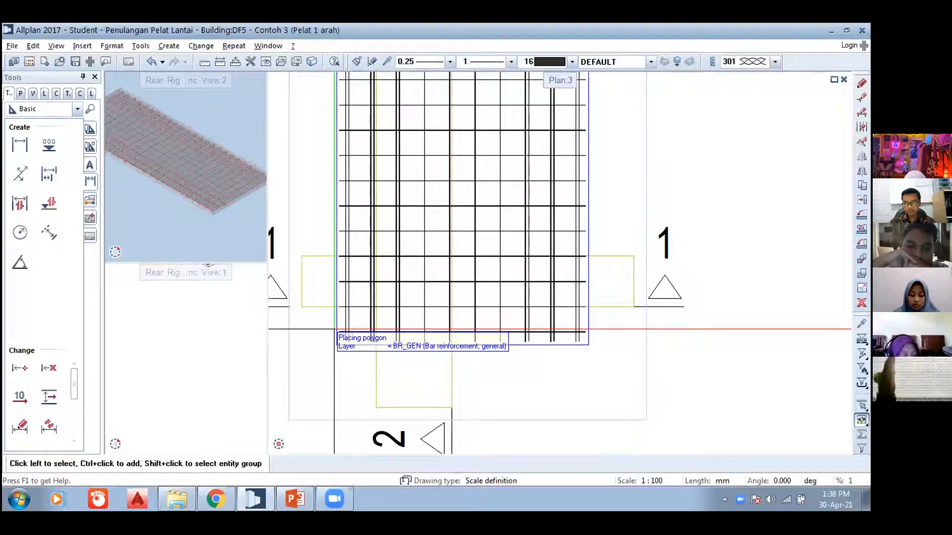
scroll(218, 219, "up", 5)
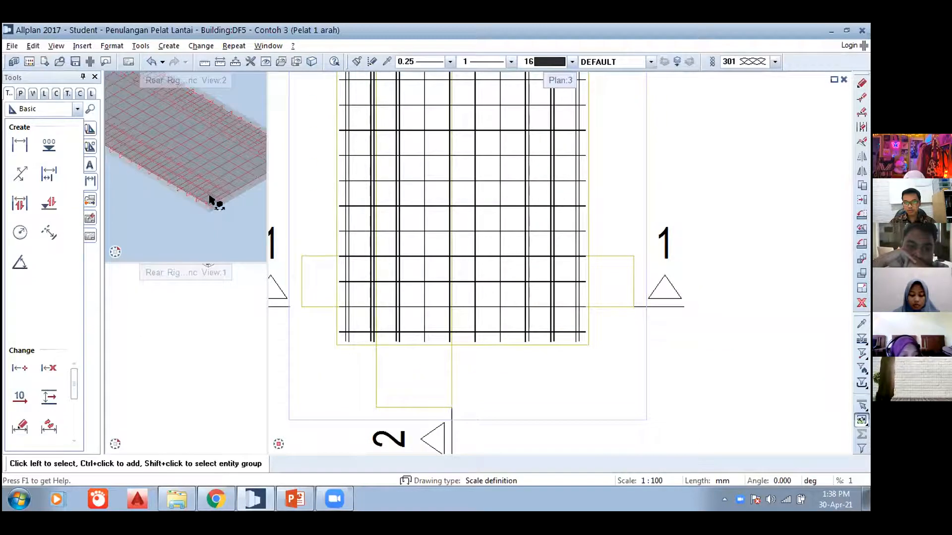
scroll(210, 199, "up", 4)
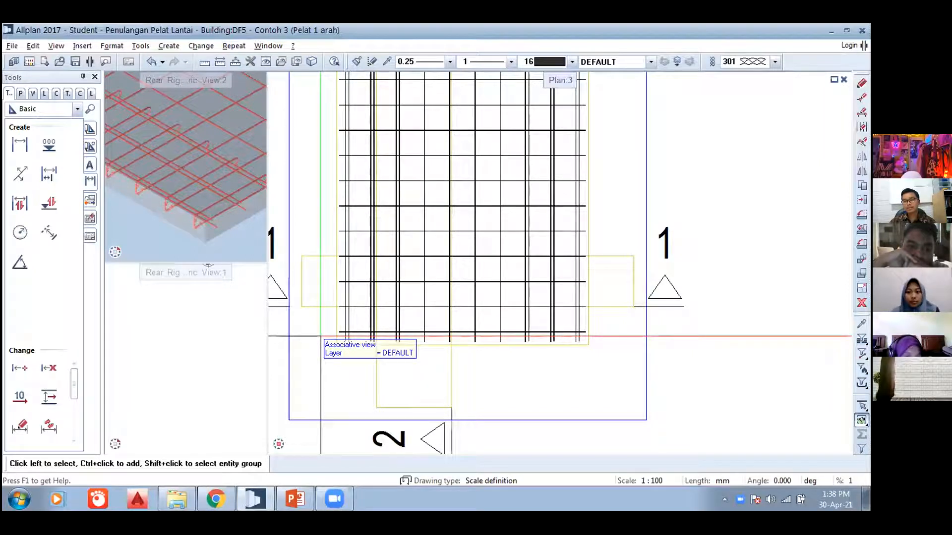
scroll(321, 337, "down", 3)
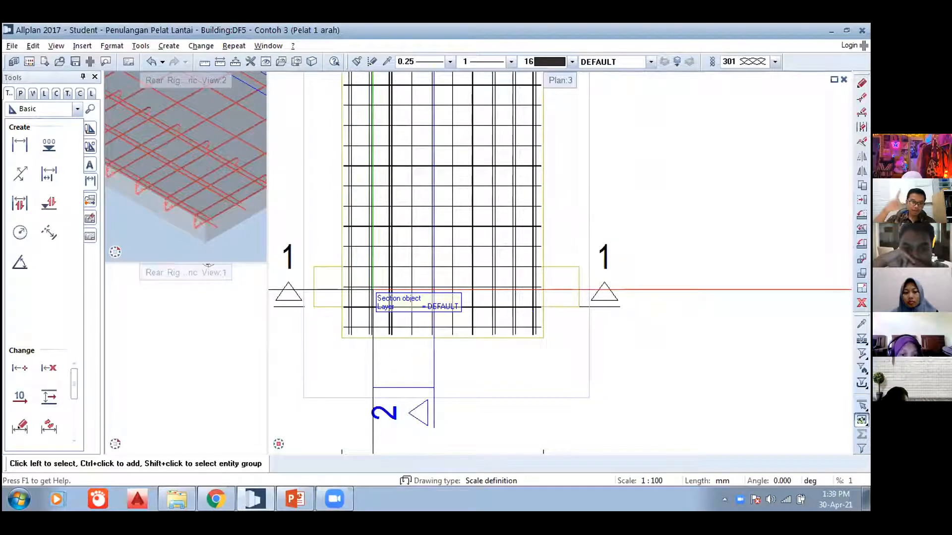
scroll(373, 290, "down", 1)
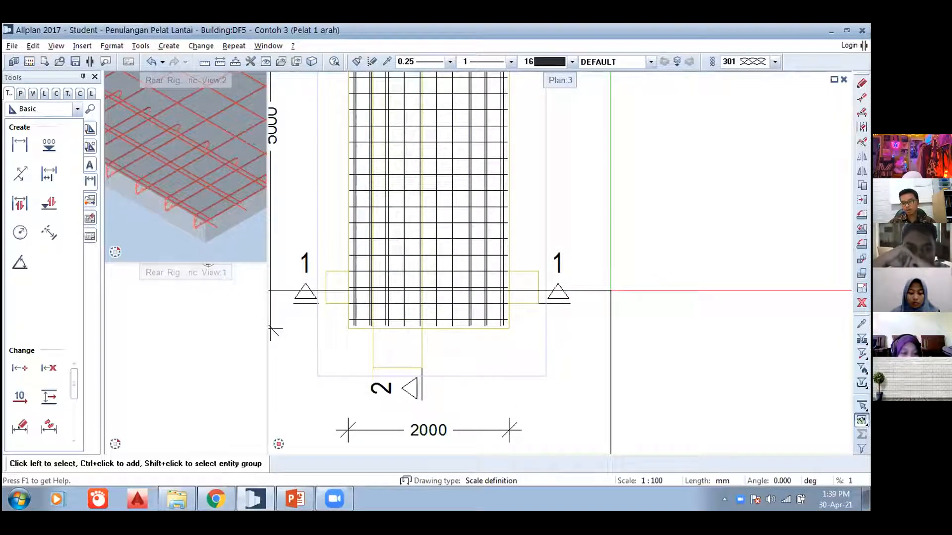
scroll(604, 287, "down", 5)
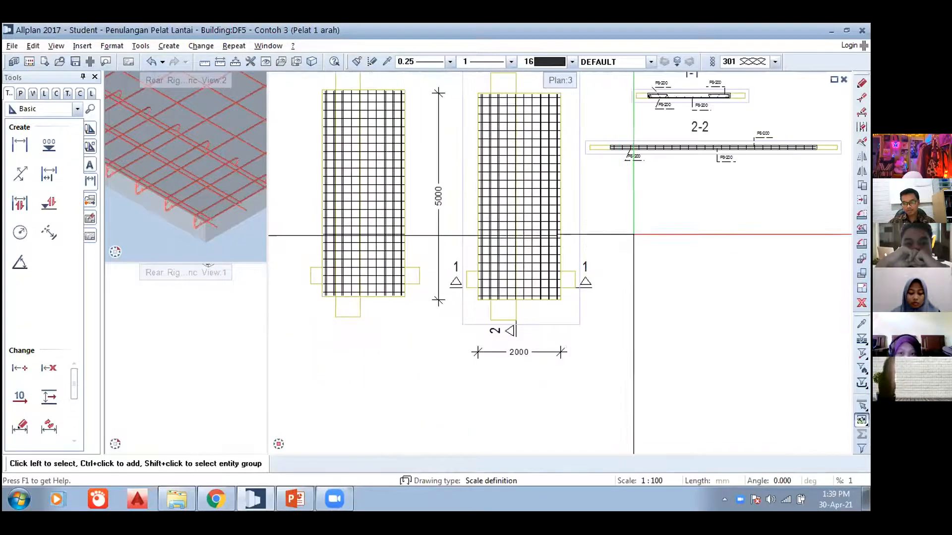
scroll(607, 270, "up", 4)
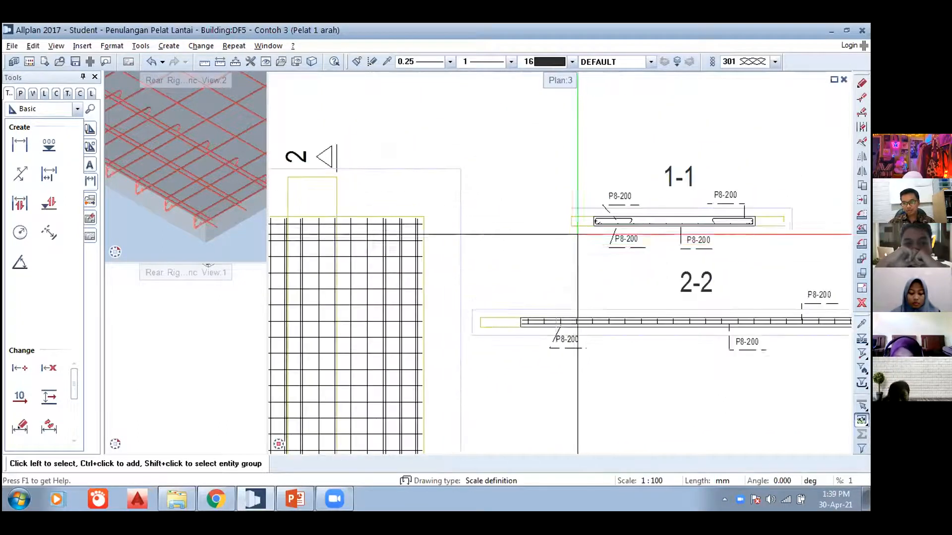
Open drawing file 6, Latihan 3 (Pelat 2 arah), from the building structure in place of Contoh 3
scroll(501, 235, "down", 1)
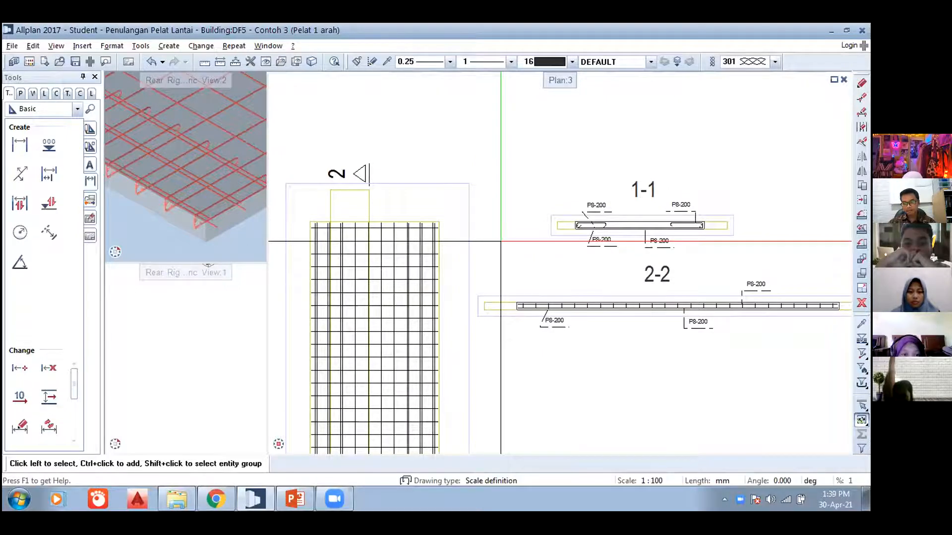
scroll(500, 241, "down", 3)
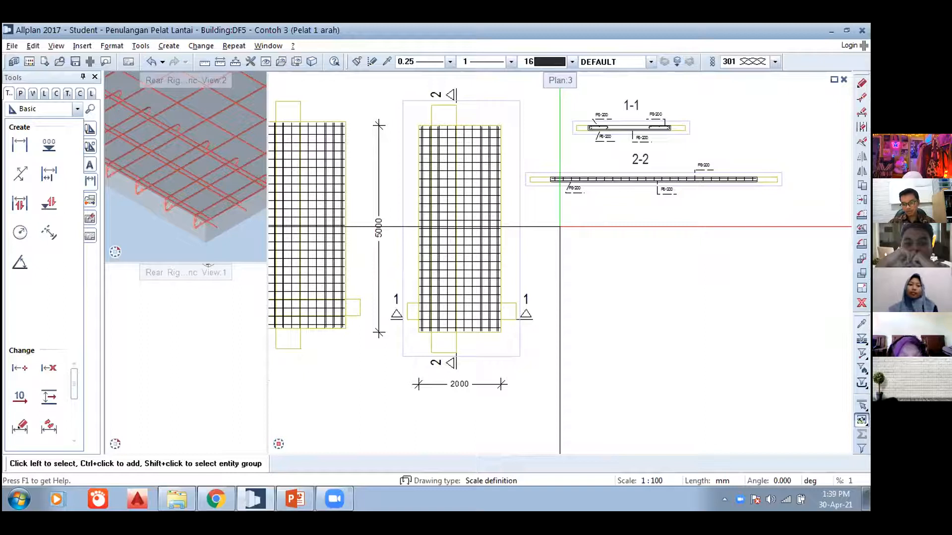
double_click(560, 227)
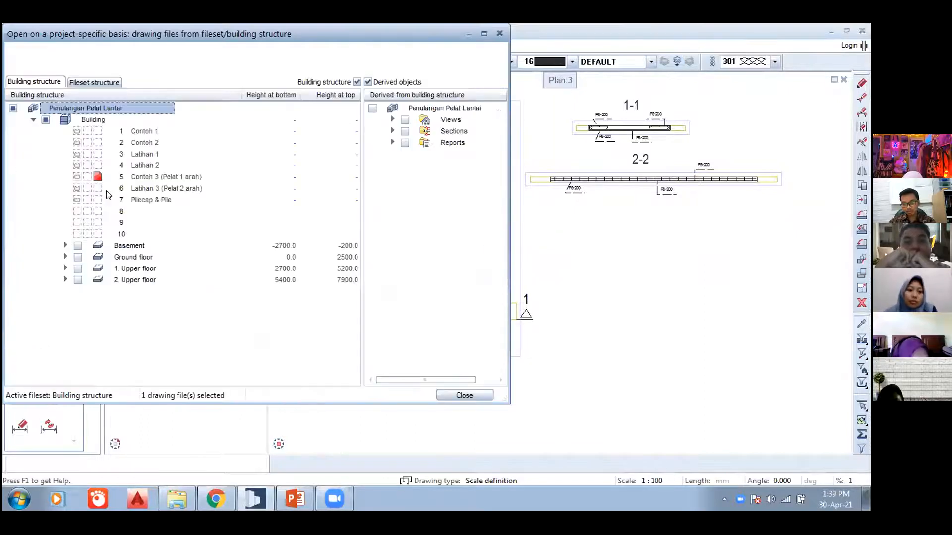
left_click(99, 190)
double_click(141, 189)
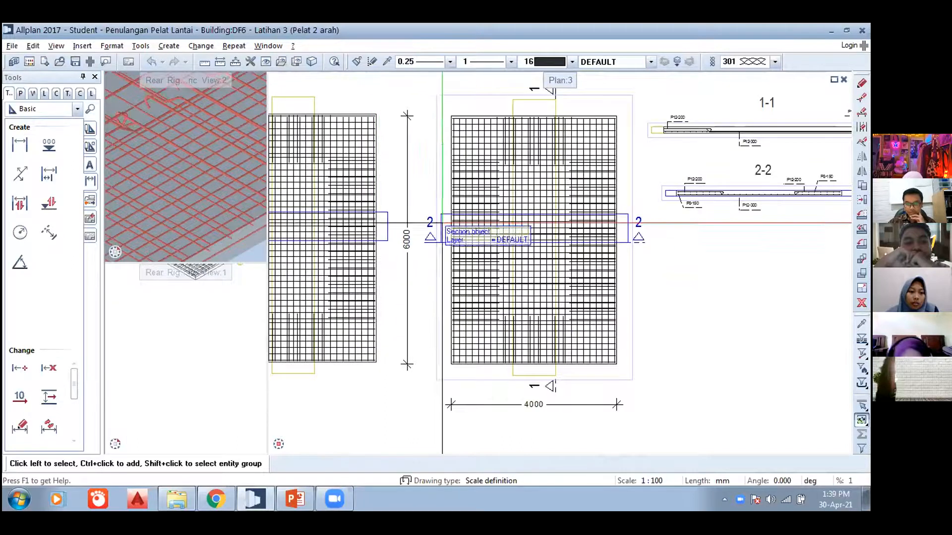
Examine the two-way slab's reinforcement in the 3D view, the slab plans and sections 1-1 and 2-2
scroll(580, 172, "up", 1)
middle_click_drag(581, 251, 646, 232)
scroll(156, 148, "down", 5)
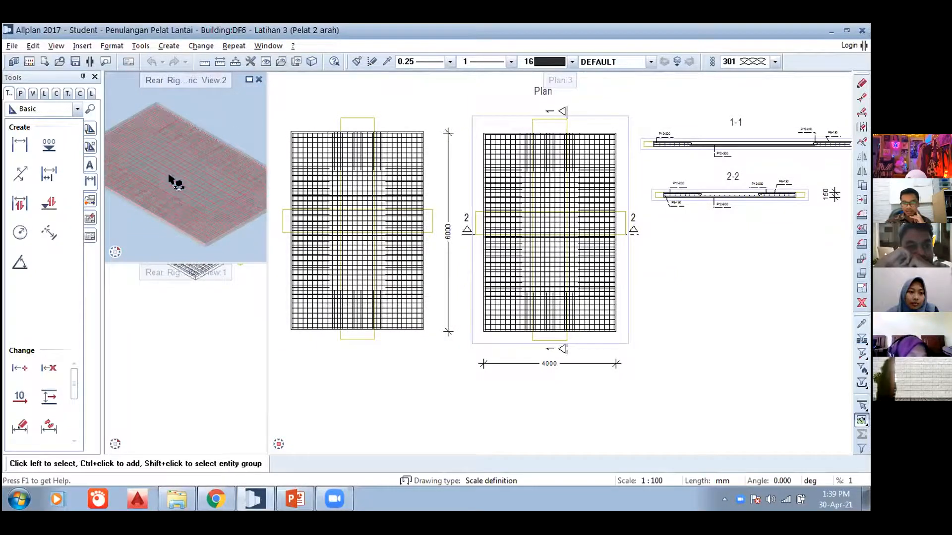
scroll(171, 178, "up", 3)
scroll(338, 193, "up", 1)
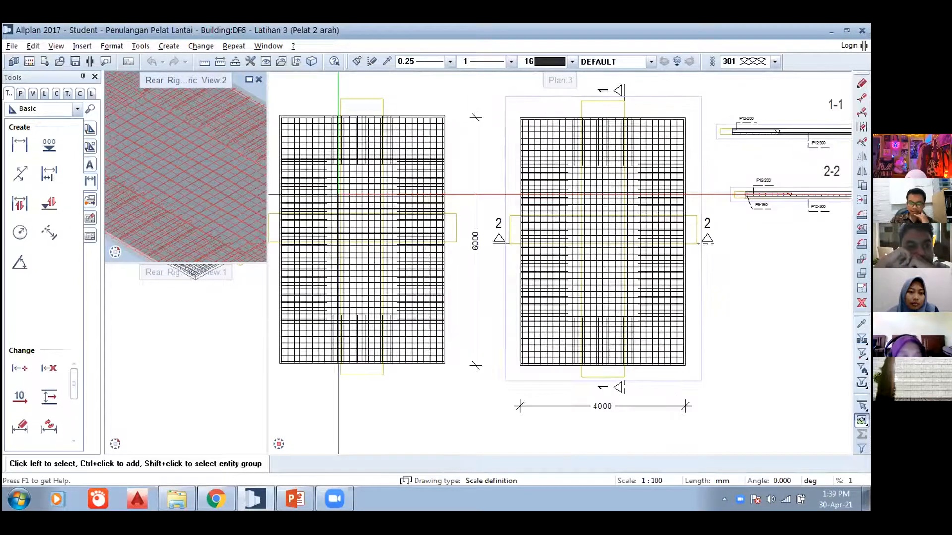
scroll(340, 197, "down", 2)
scroll(359, 216, "up", 1)
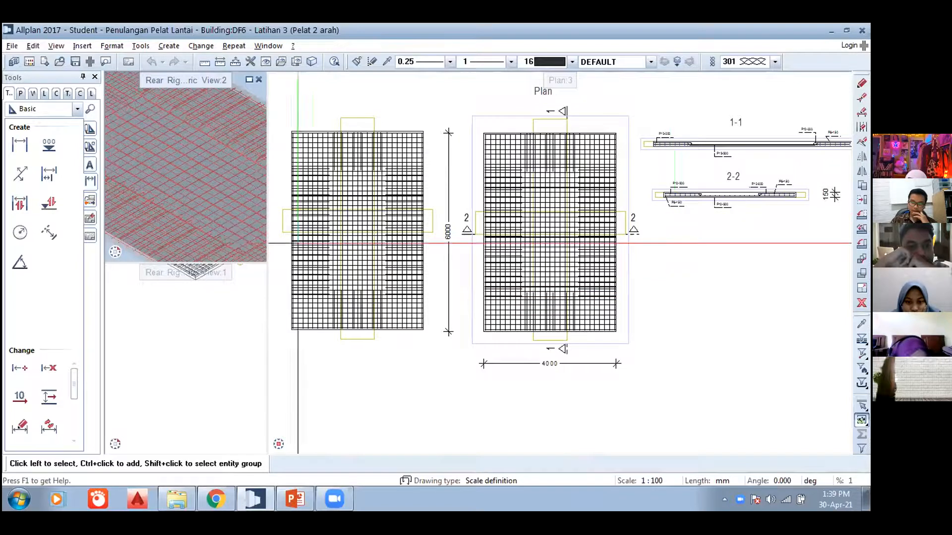
middle_click_drag(395, 297, 413, 269)
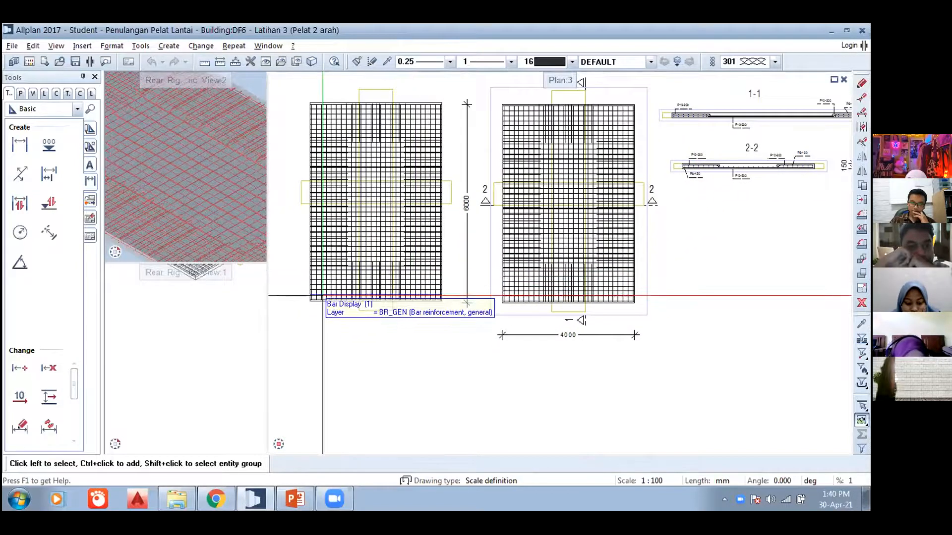
scroll(323, 296, "up", 3)
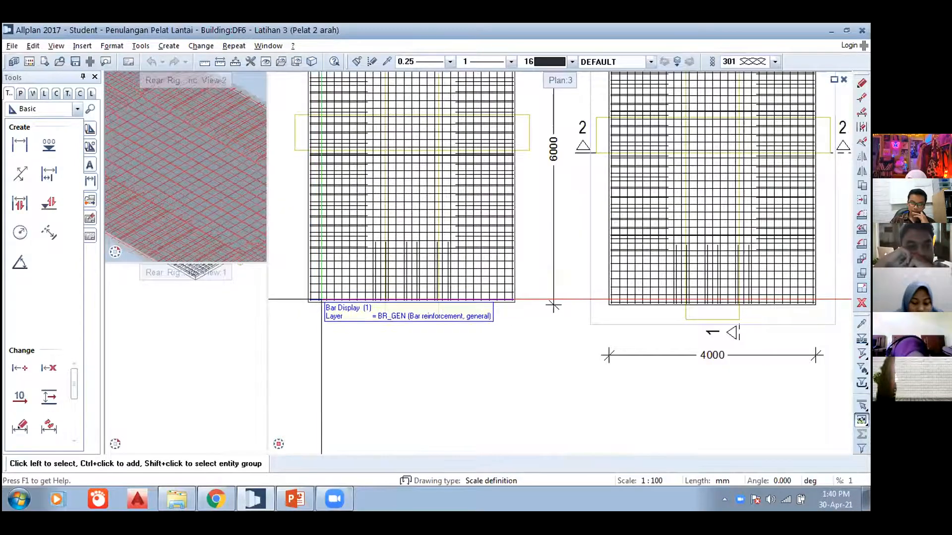
scroll(616, 286, "down", 3)
scroll(600, 160, "up", 5)
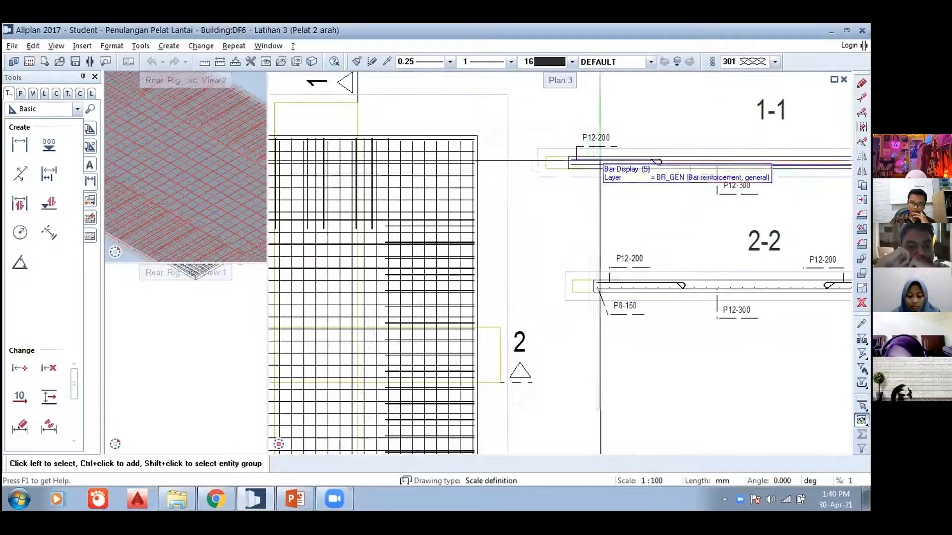
Examine the slab plan's reinforcement against the bar labels in sections 1-1 and 2-2, and inspect the slab corner bars in 3D
scroll(615, 293, "up", 1)
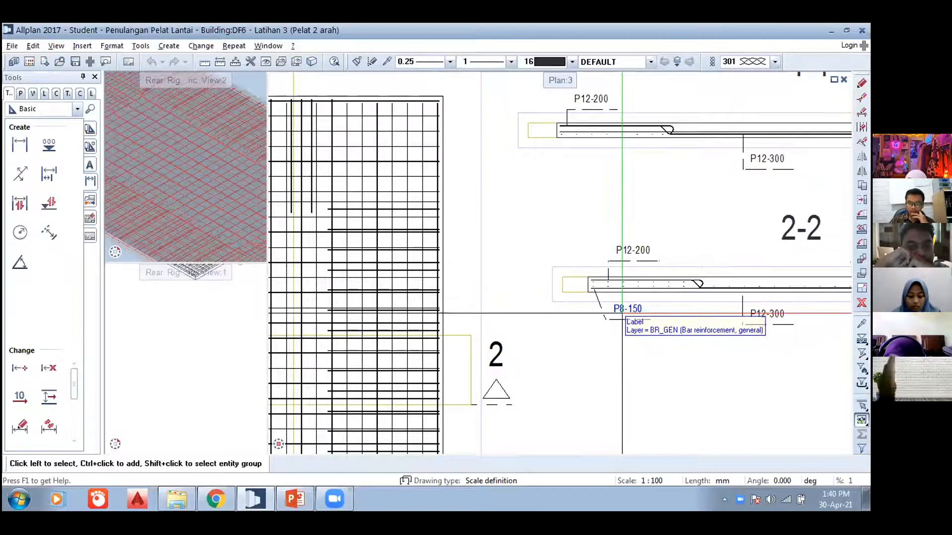
scroll(622, 313, "down", 3)
scroll(545, 238, "up", 3)
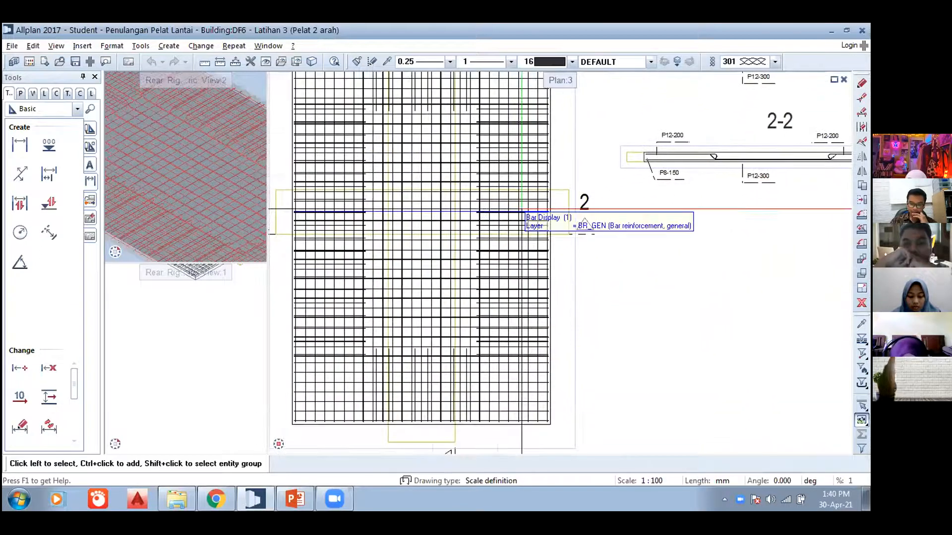
scroll(666, 174, "up", 2)
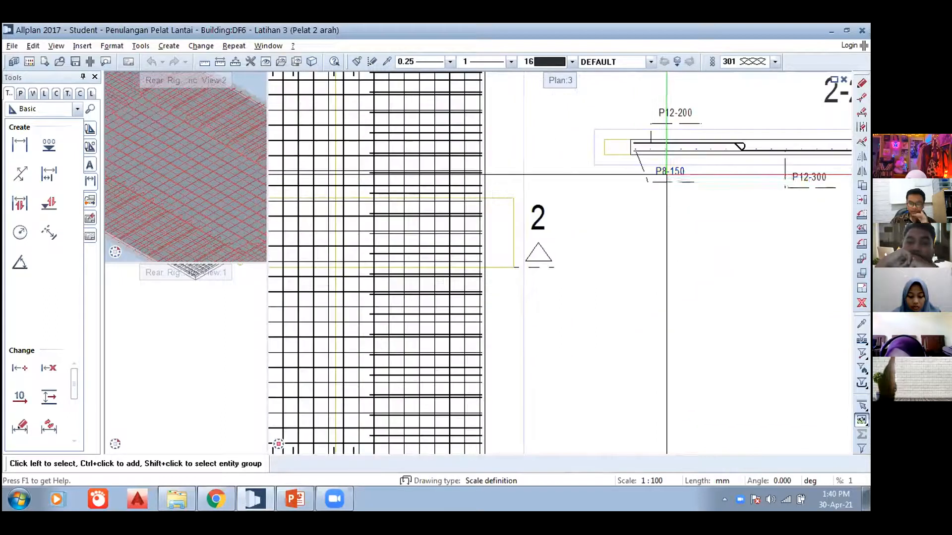
scroll(666, 174, "down", 1)
middle_click_drag(570, 319, 601, 250)
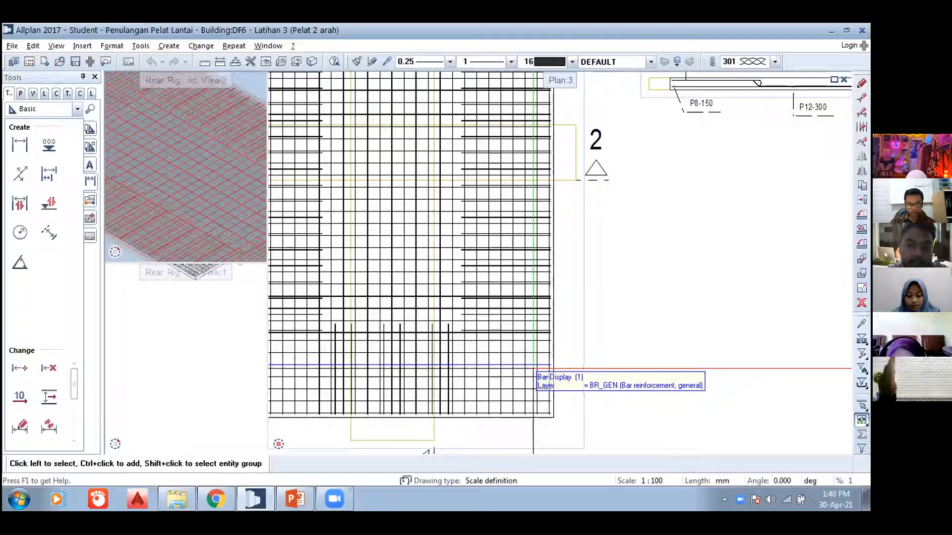
middle_click_drag(533, 369, 564, 350)
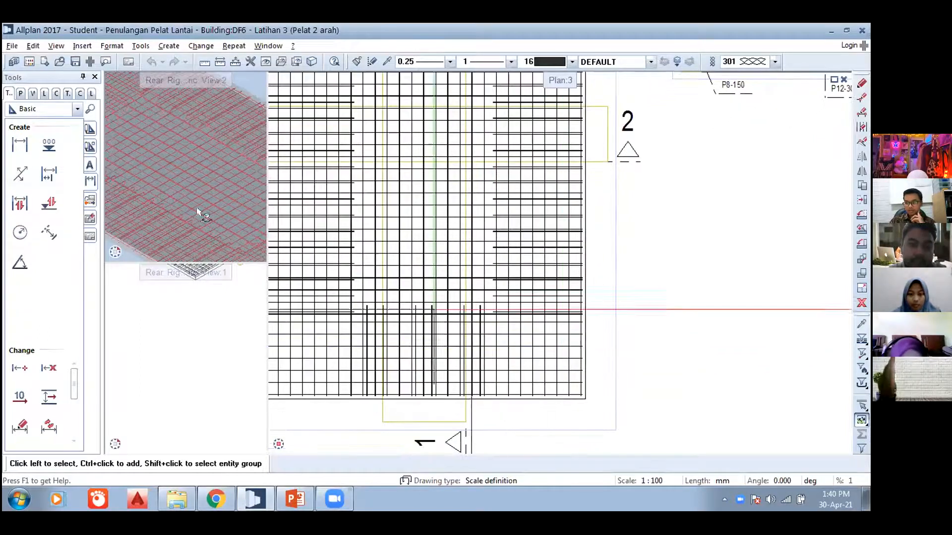
scroll(174, 200, "down", 1)
scroll(227, 224, "up", 3)
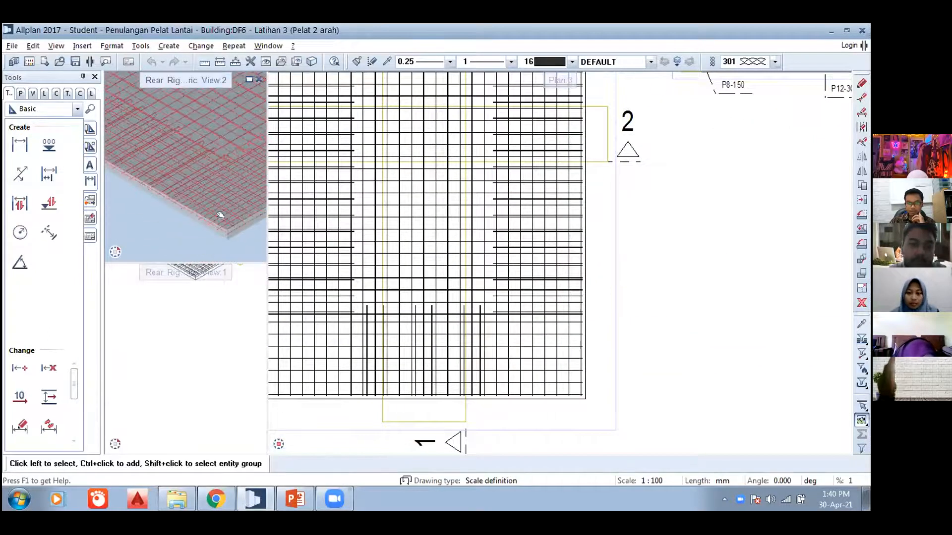
scroll(195, 213, "up", 5)
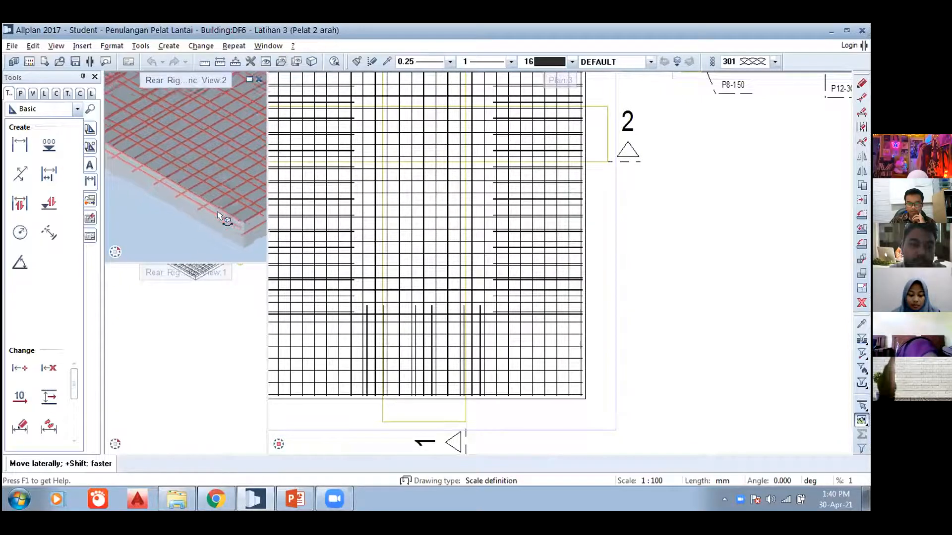
middle_click_drag(223, 216, 218, 228)
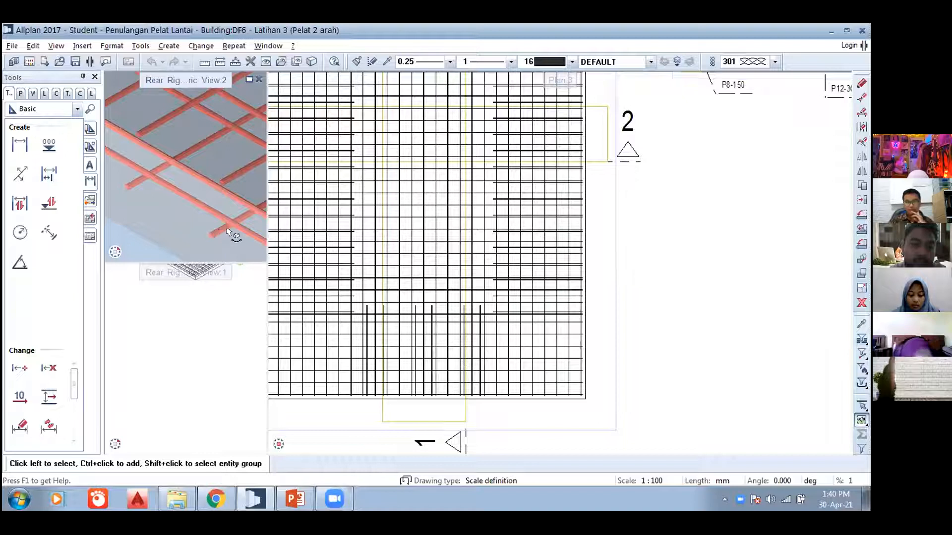
Examine the bar layout over the full slab plan, from the upper edge down to the 4000 mm side
middle_click_drag(311, 306, 370, 292)
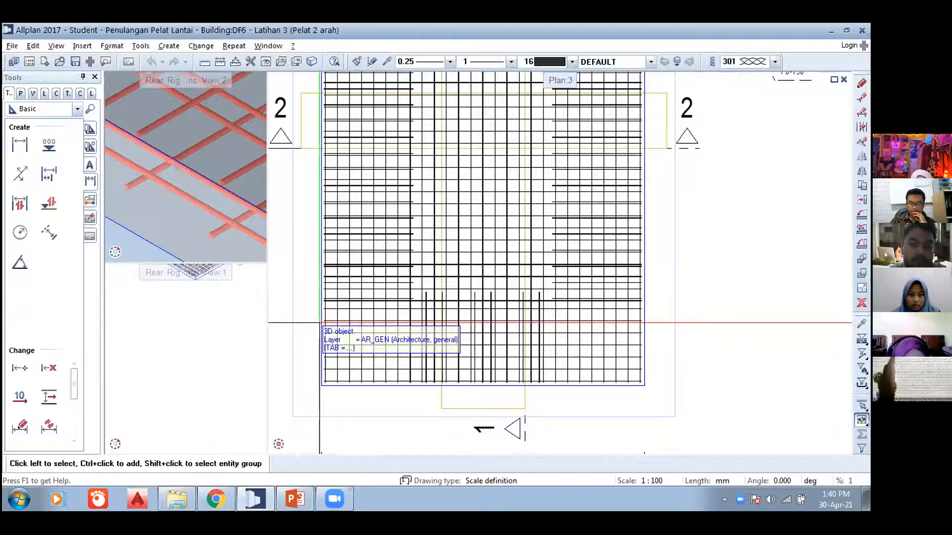
scroll(320, 323, "up", 1)
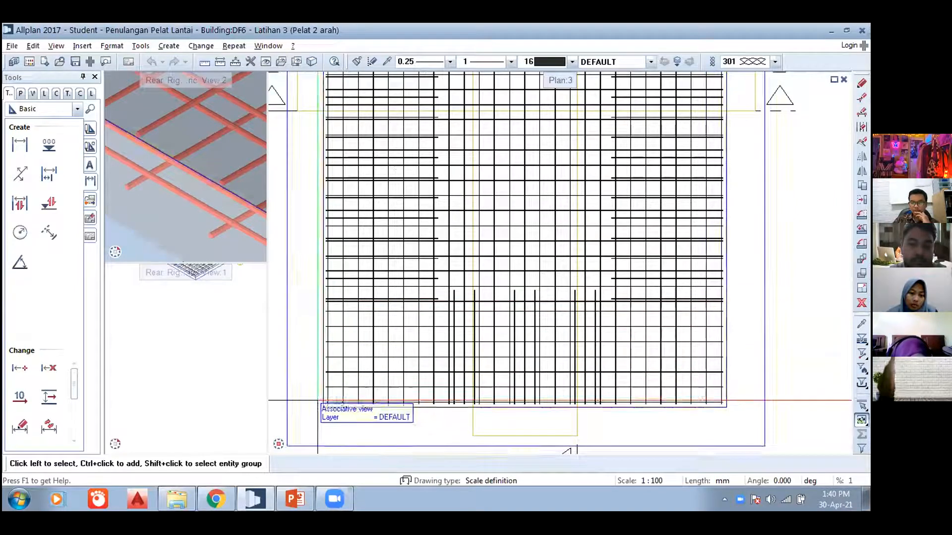
middle_click_drag(378, 269, 378, 439)
scroll(400, 238, "down", 2)
middle_click_drag(401, 240, 382, 353)
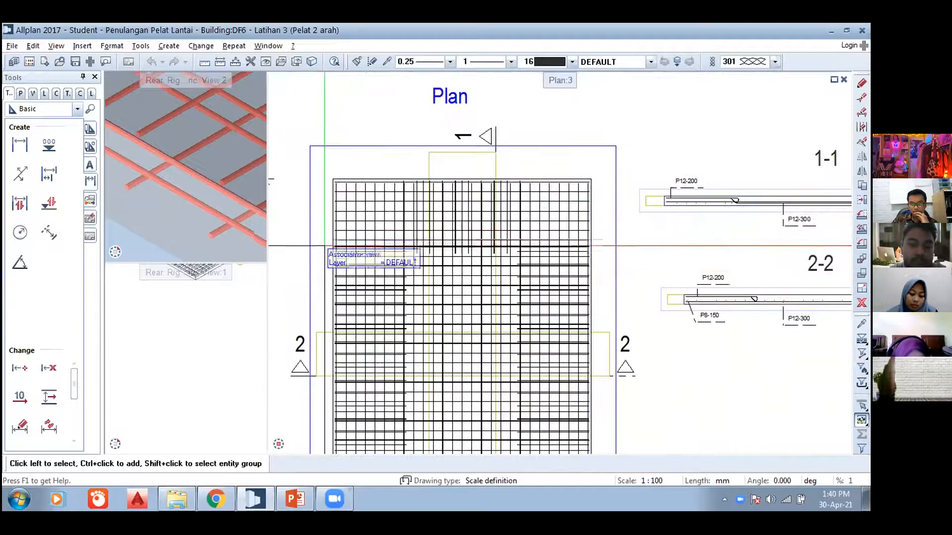
middle_click_drag(329, 248, 332, 166)
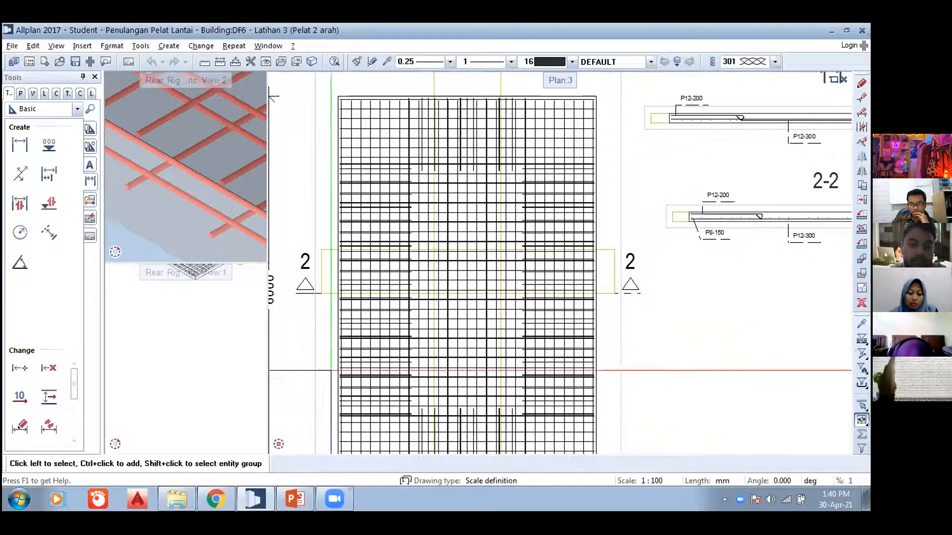
middle_click_drag(335, 264, 341, 202)
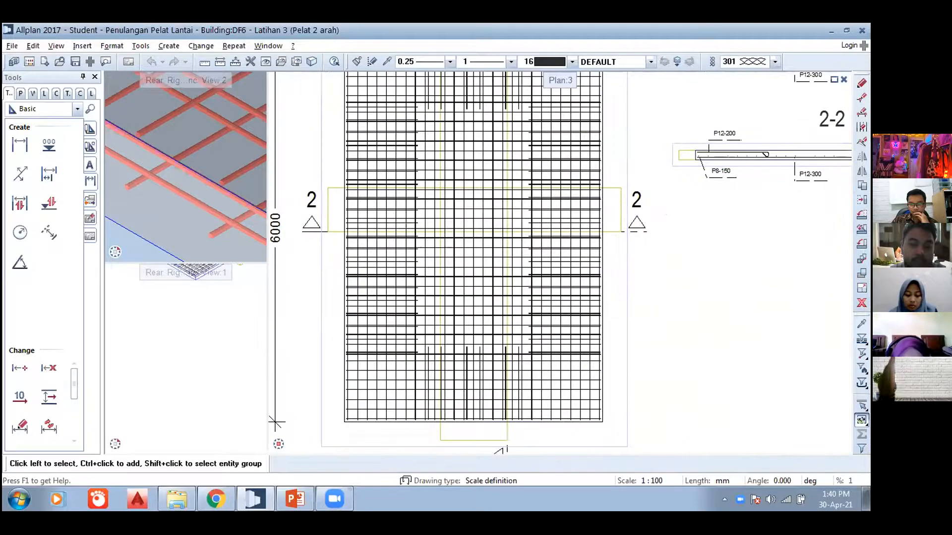
scroll(358, 172, "down", 1)
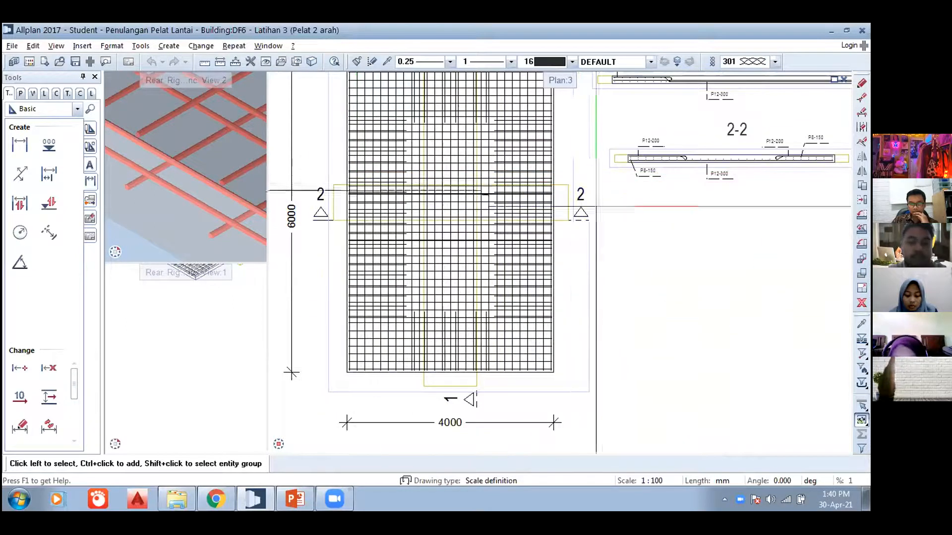
middle_click_drag(624, 221, 620, 227)
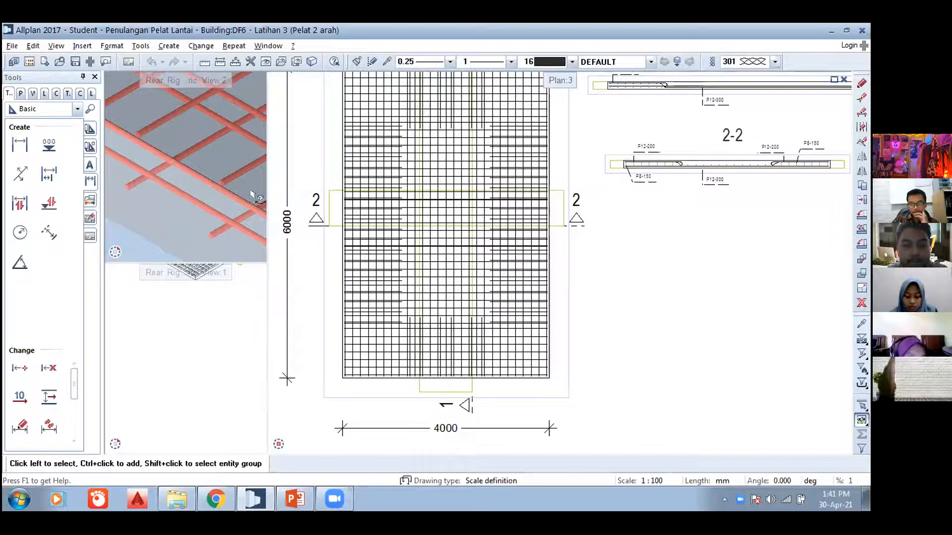
Inspect the crossing bars at the slab edge close up in the isometric view
middle_click_drag(231, 174, 188, 168)
scroll(219, 201, "down", 1)
middle_click_drag(218, 202, 200, 198)
scroll(180, 179, "up", 1)
scroll(183, 193, "up", 3)
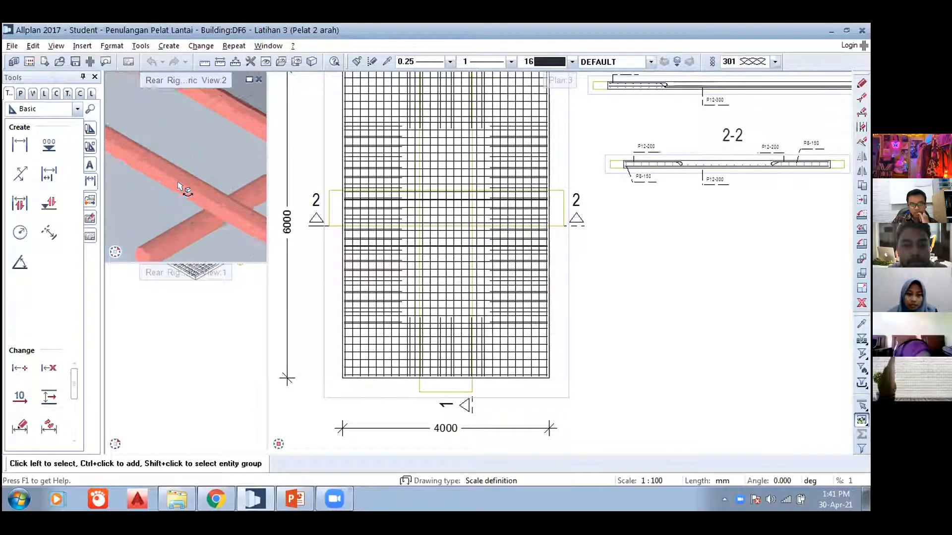
scroll(188, 193, "up", 2)
scroll(191, 196, "down", 1)
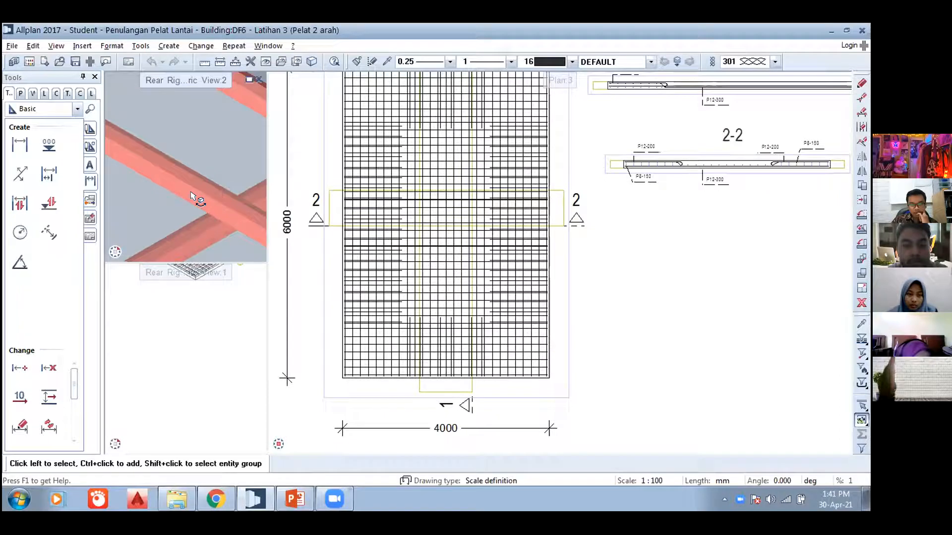
scroll(201, 220, "down", 1)
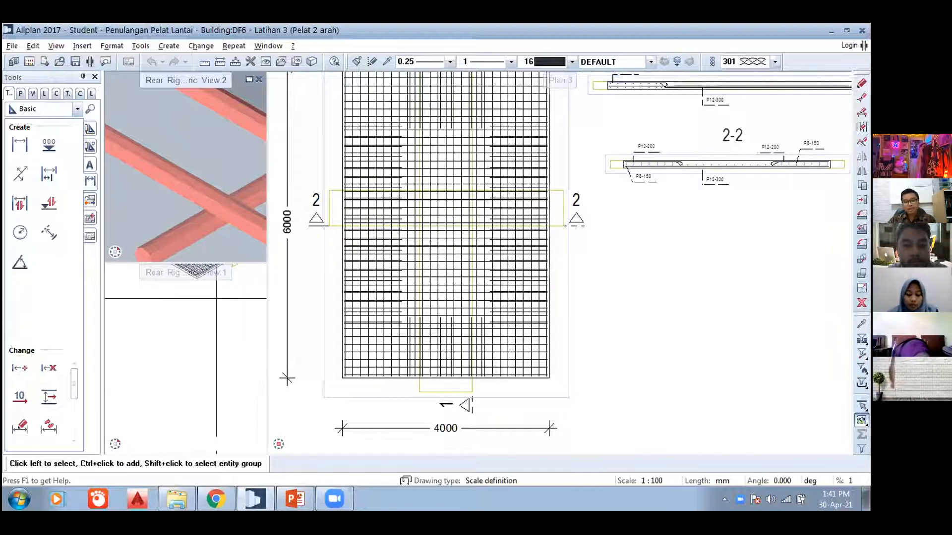
Switch to PowerPoint and read the LATIHAN 3 exercise on slide 17 for the slab dimensions and concrete cover
left_click(289, 499)
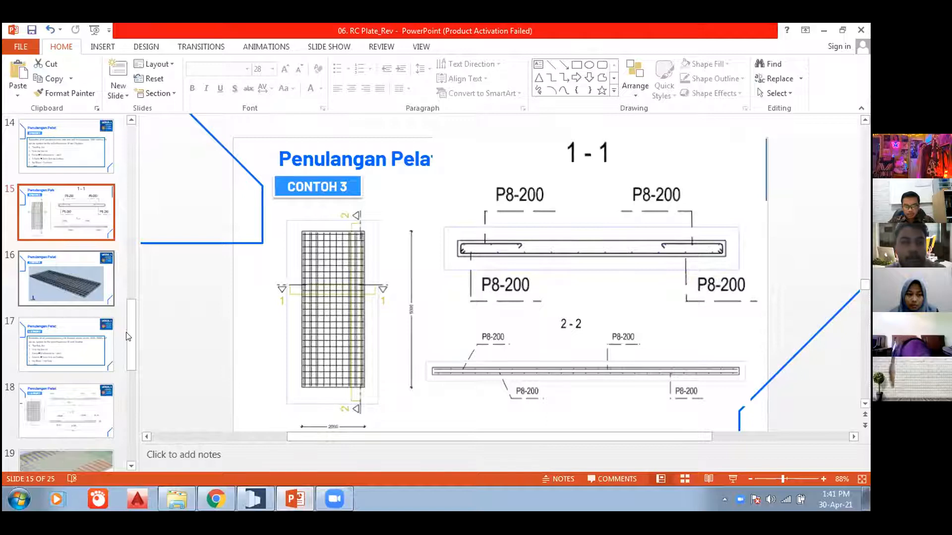
scroll(114, 347, "down", 5)
left_click(68, 158)
scroll(80, 173, "up", 2)
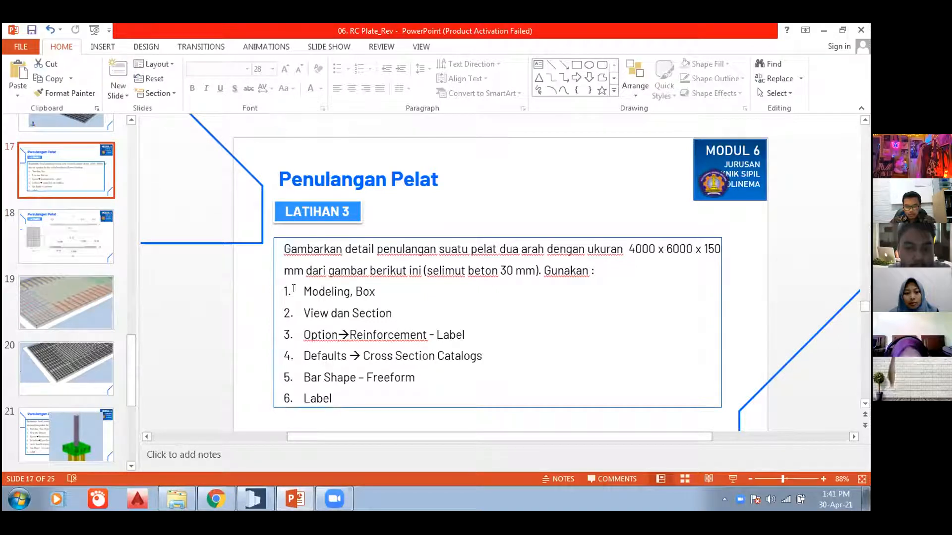
mouse_move(310, 501)
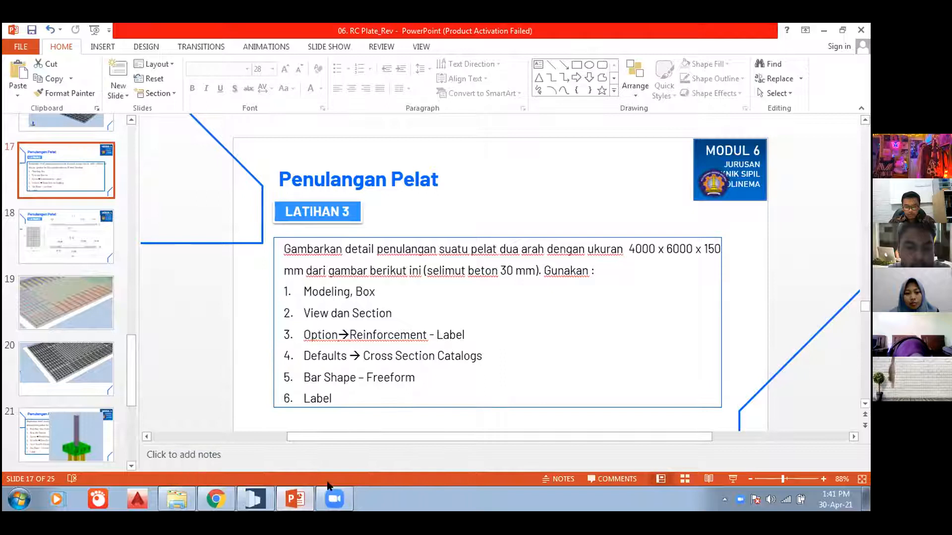
mouse_move(268, 497)
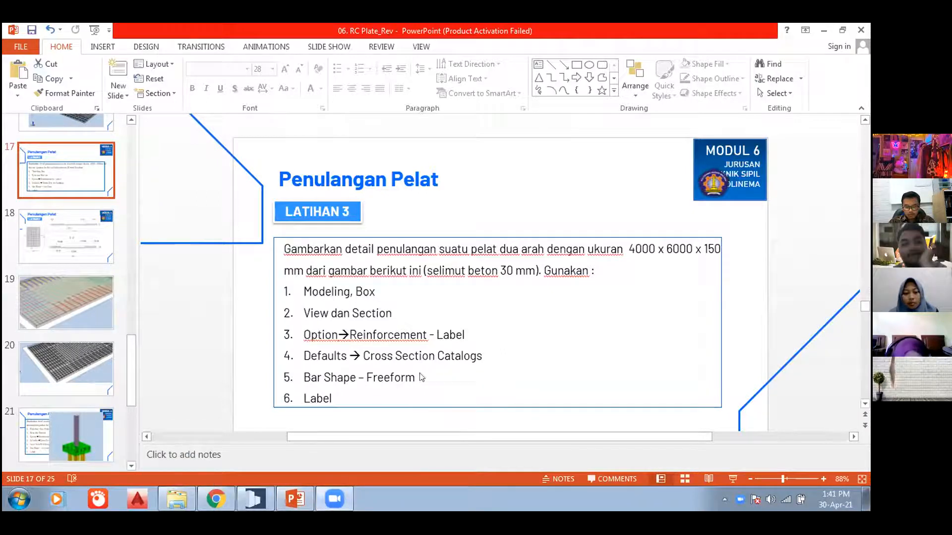
Switch back to Allplan and compare the crossing bars in 3D with the lower part of the slab plan
left_click(254, 498)
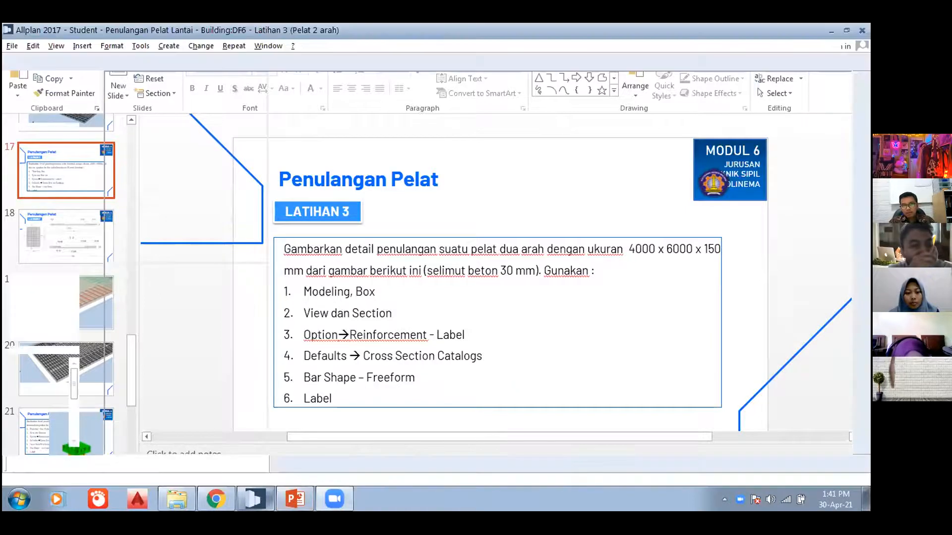
left_click_drag(215, 211, 201, 192)
scroll(210, 194, "down", 1)
middle_click_drag(210, 194, 199, 196)
middle_click_drag(354, 363, 365, 322)
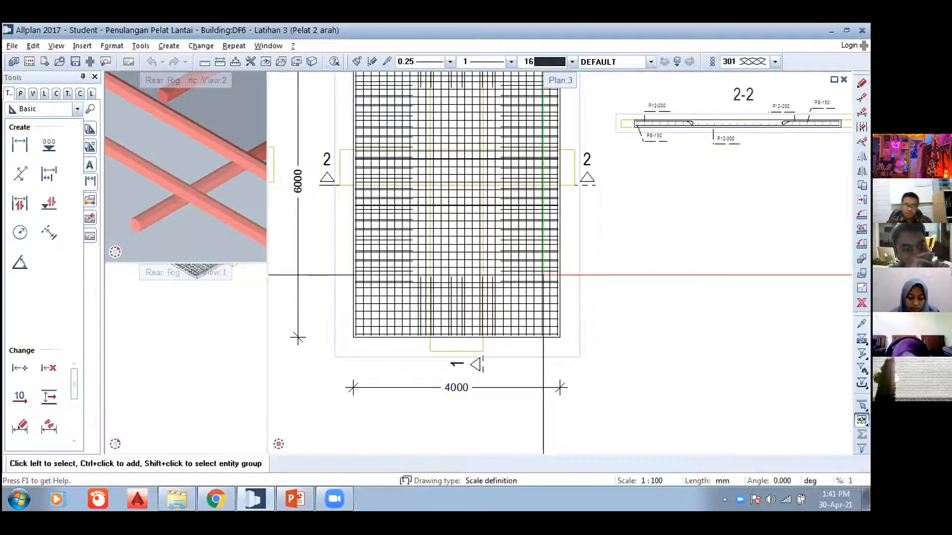
left_click(510, 272)
key("Escape")
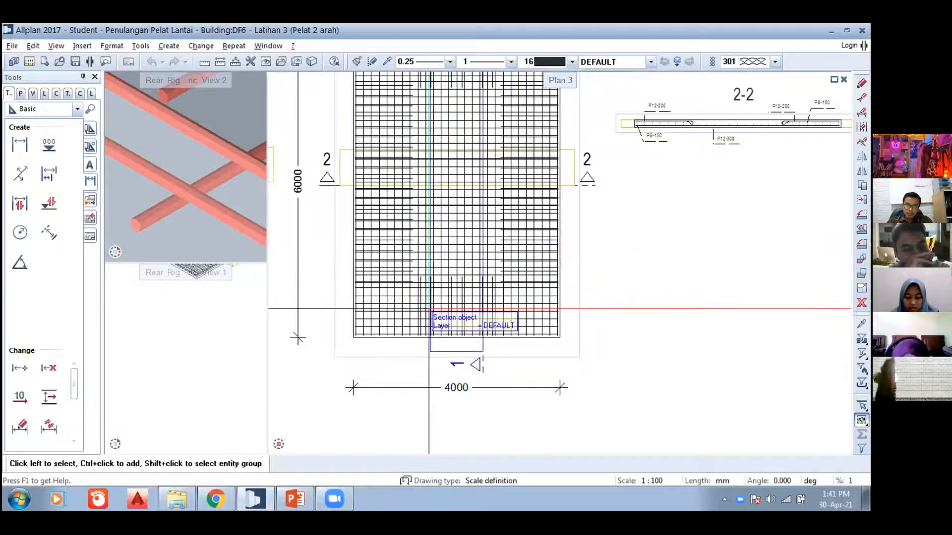
Examine the wider bar mesh and slab corner in 3D against the bars along the plan's 4000 mm edge
scroll(198, 183, "down", 5)
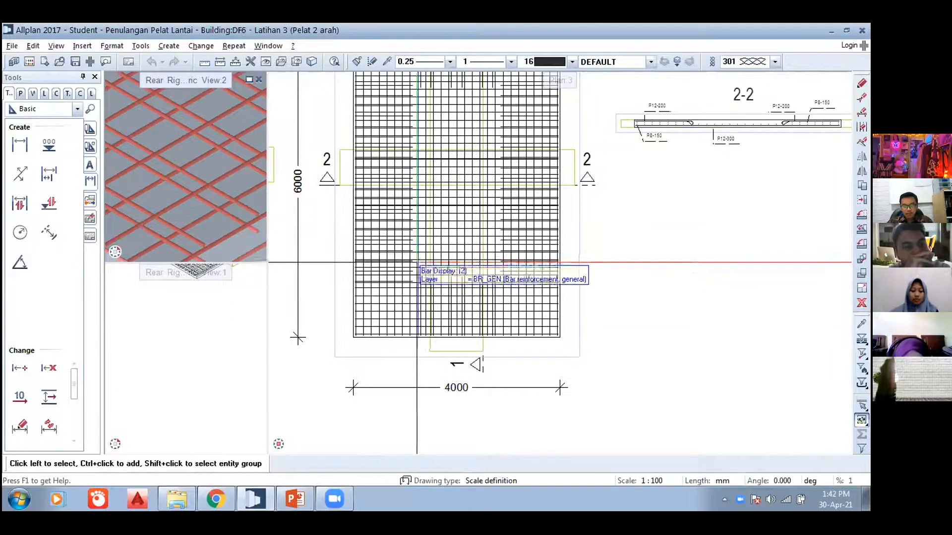
scroll(420, 264, "up", 1)
scroll(420, 263, "up", 1)
scroll(424, 267, "down", 1)
scroll(177, 164, "down", 1)
scroll(178, 161, "down", 4)
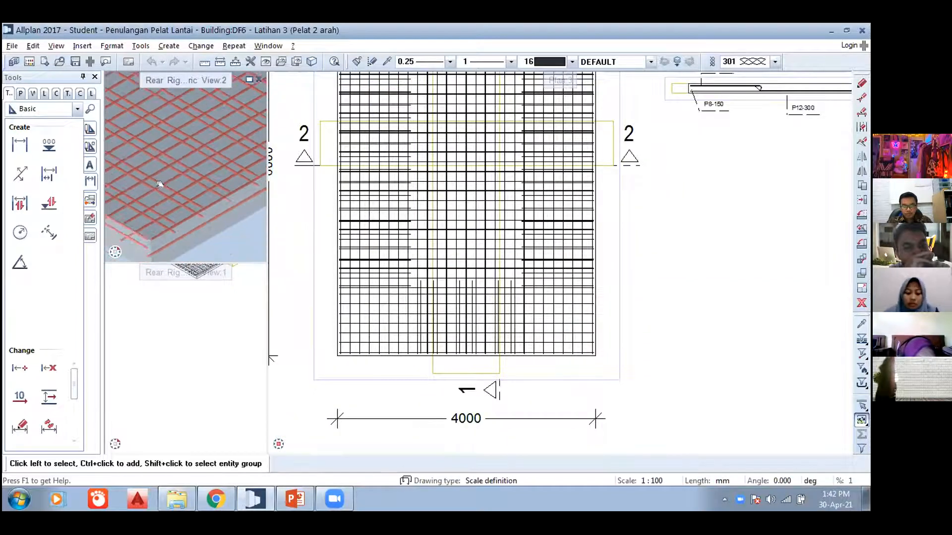
scroll(349, 215, "down", 1)
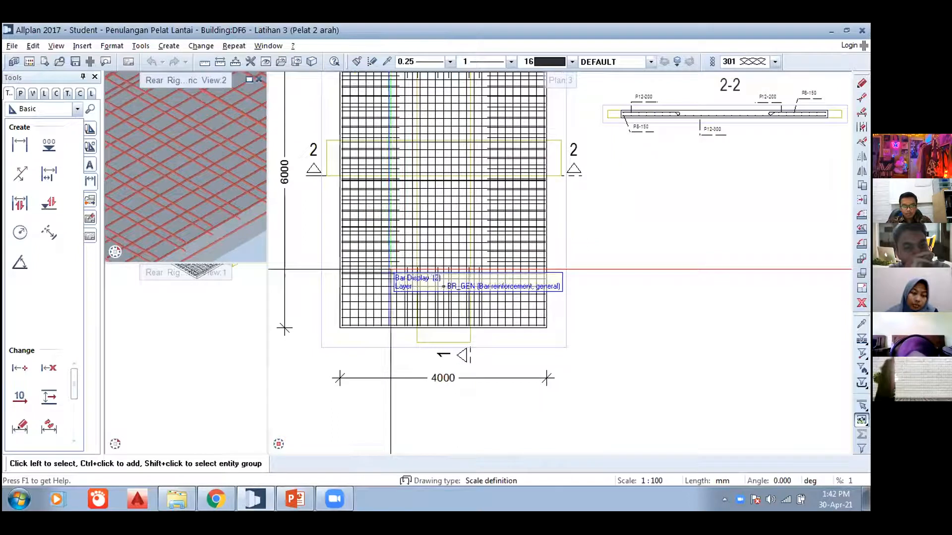
scroll(393, 270, "up", 1)
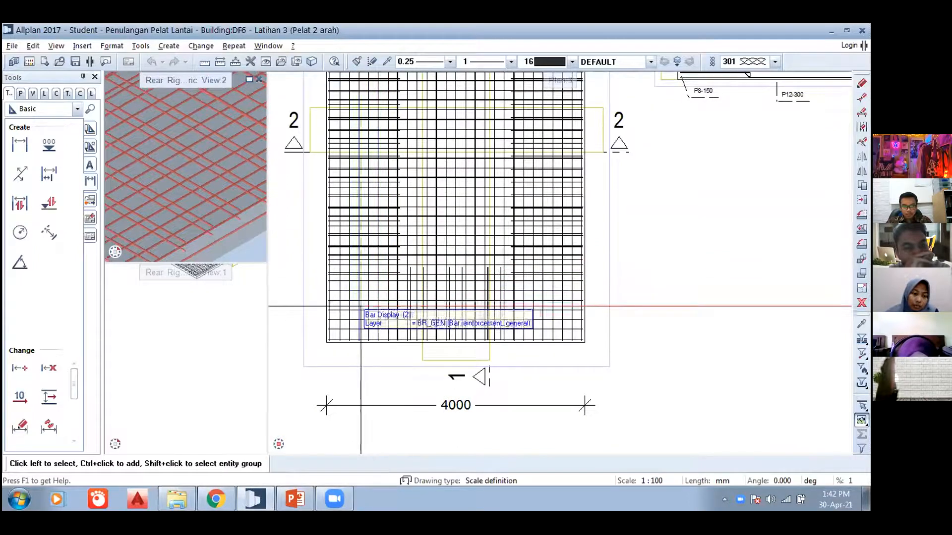
scroll(179, 193, "up", 3)
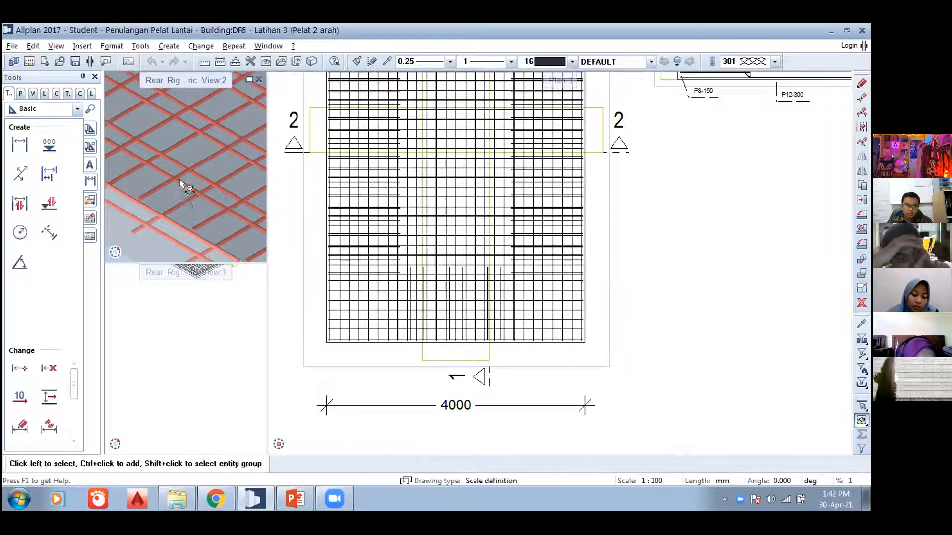
scroll(212, 170, "down", 3)
scroll(214, 170, "down", 1)
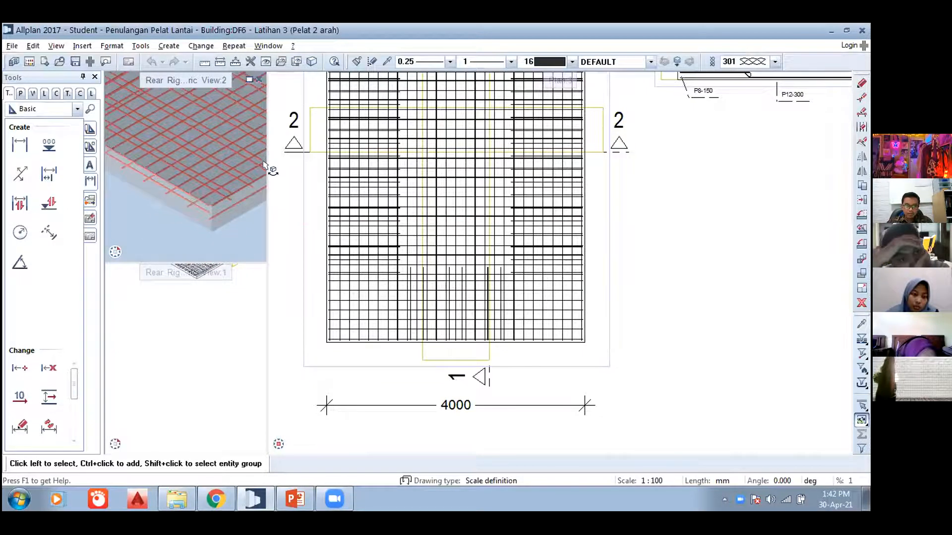
Widen the isometric viewport and inspect the slab's edge bars and hooked top bars in 3D
left_click_drag(263, 168, 399, 169)
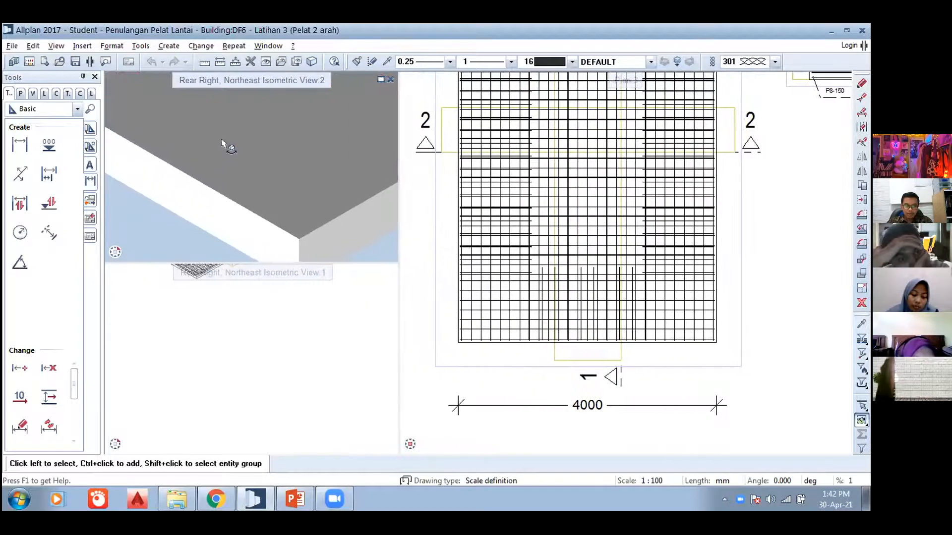
scroll(250, 140, "down", 3)
middle_click_drag(248, 149, 208, 181)
scroll(183, 192, "down", 1)
scroll(161, 206, "up", 2)
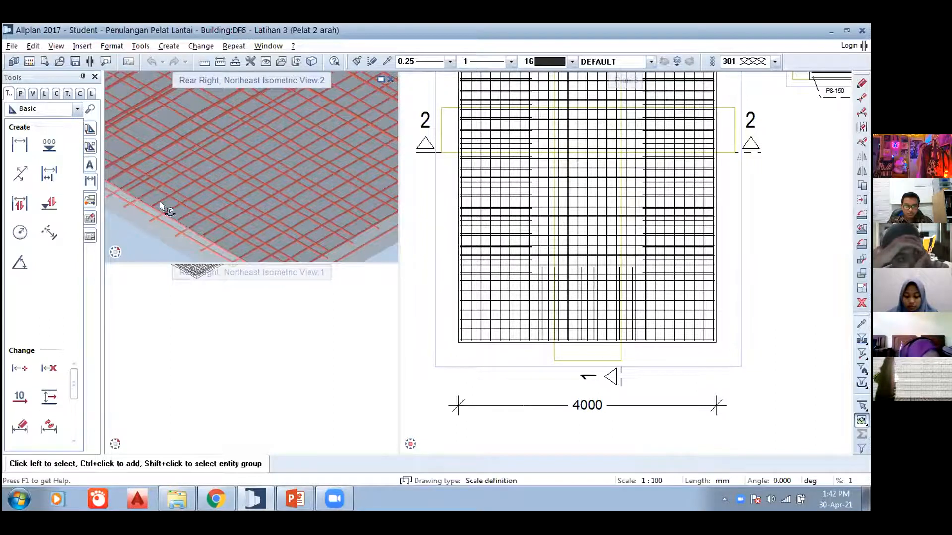
scroll(161, 205, "up", 1)
scroll(169, 211, "up", 2)
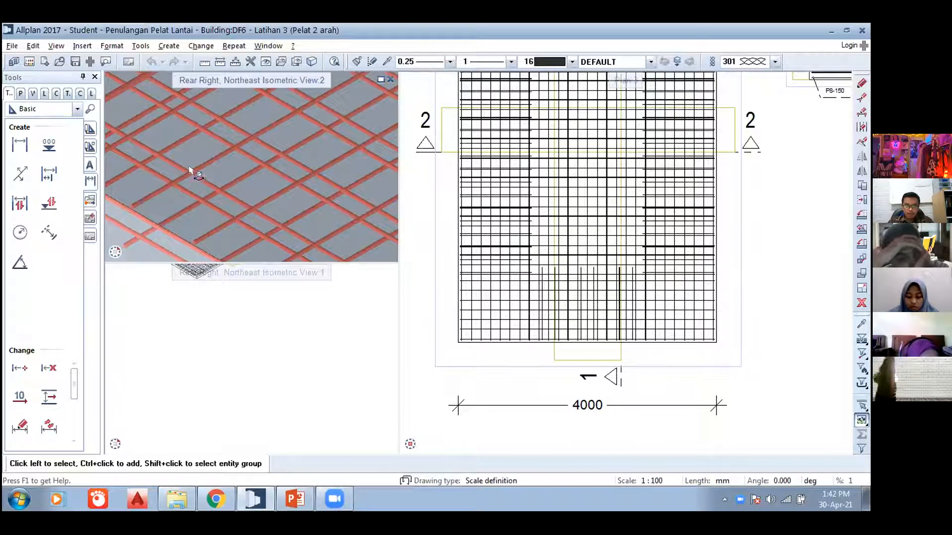
scroll(189, 171, "down", 4)
middle_click_drag(226, 144, 220, 193)
middle_click_drag(253, 123, 222, 174)
middle_click_drag(236, 101, 266, 187)
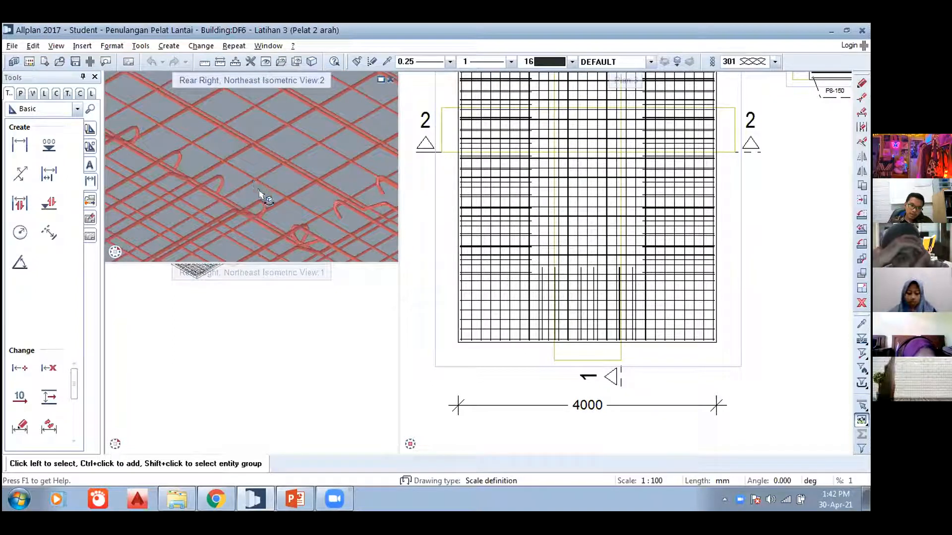
Inspect the hooked top bars and the bar crossings of the slab mesh up close in the isometric viewport
mouse_move(299, 204)
middle_mouse_down()
mouse_move(308, 206)
mouse_move(276, 204)
mouse_move(308, 210)
middle_mouse_up()
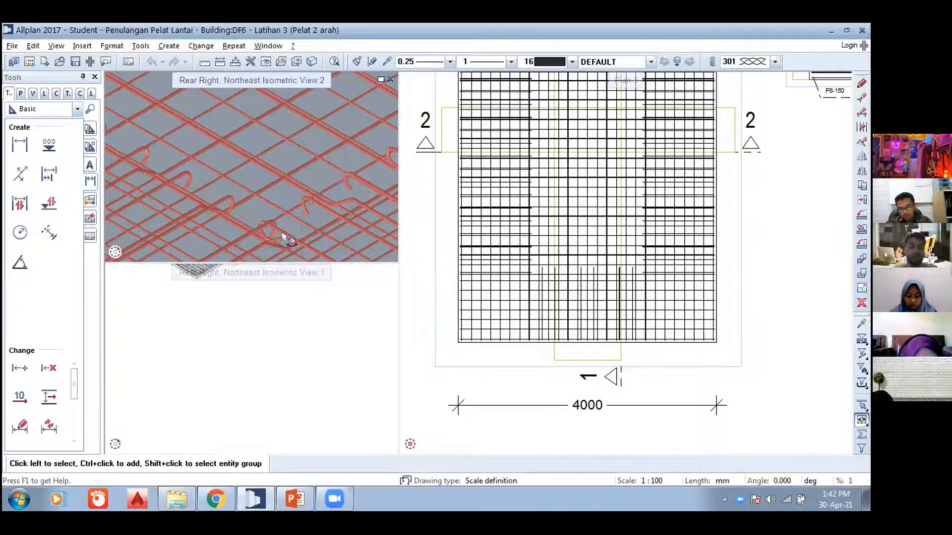
scroll(284, 237, "up", 1)
scroll(282, 236, "up", 2)
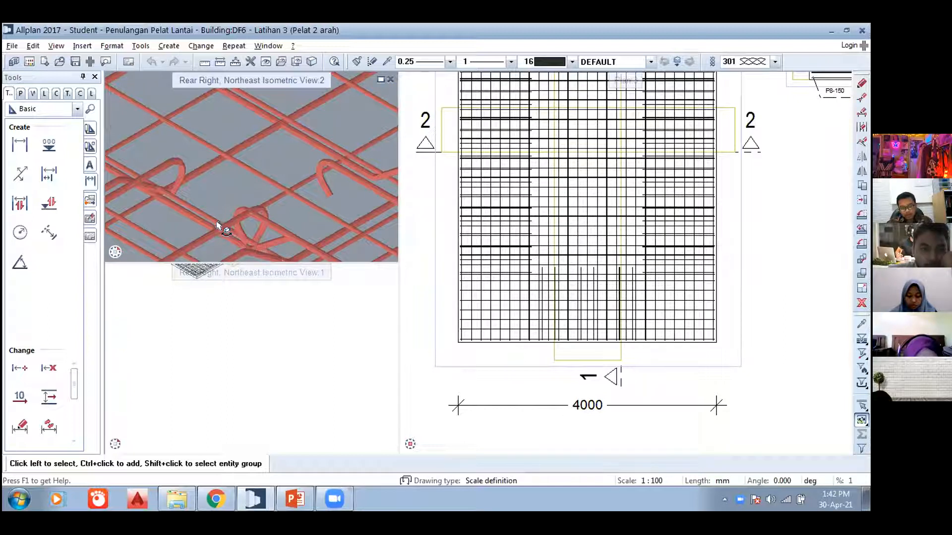
scroll(221, 225, "down", 1)
middle_click_drag(236, 212, 244, 193)
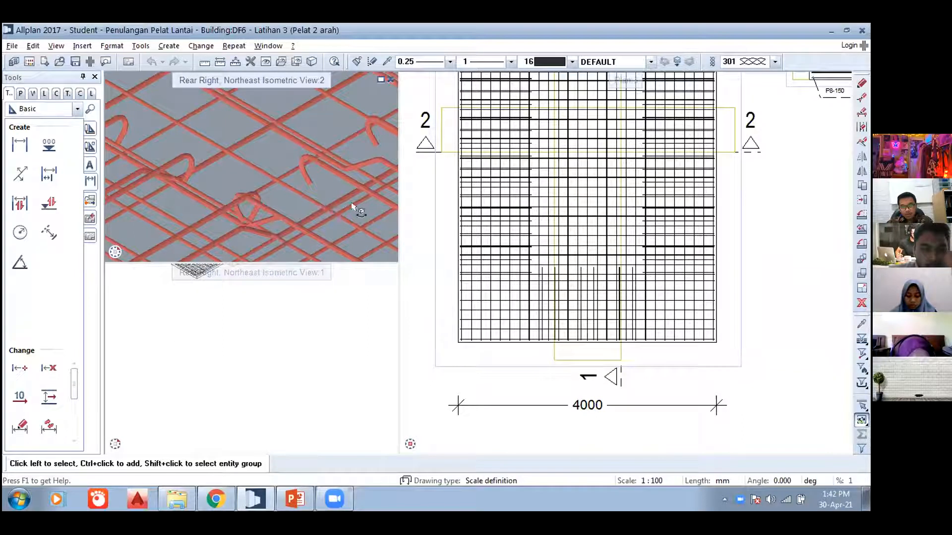
scroll(276, 208, "up", 1)
scroll(270, 212, "up", 1)
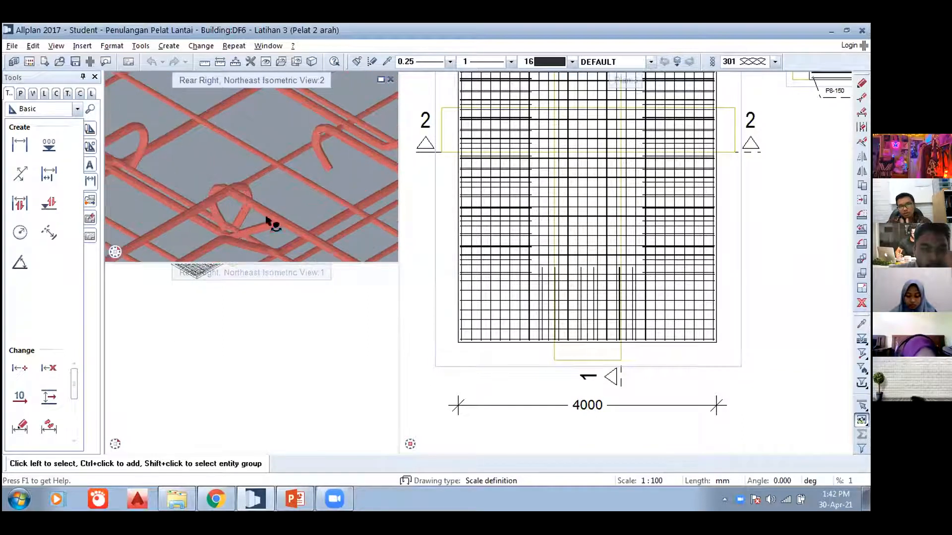
scroll(258, 213, "down", 1)
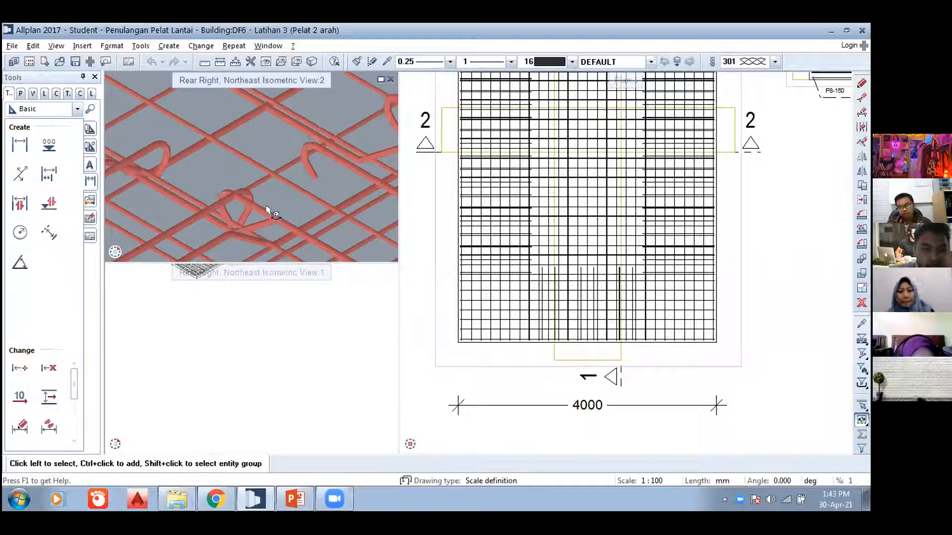
scroll(272, 213, "down", 1)
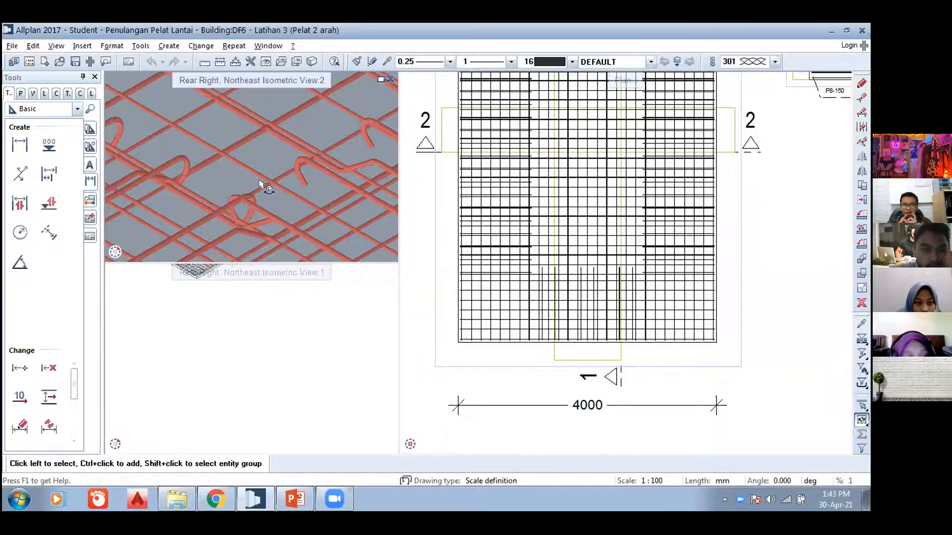
scroll(264, 188, "down", 1)
middle_click_drag(264, 191, 355, 169)
Locate section 2-2 in the plan viewport and select its bent P12-300 bar
scroll(631, 198, "down", 2)
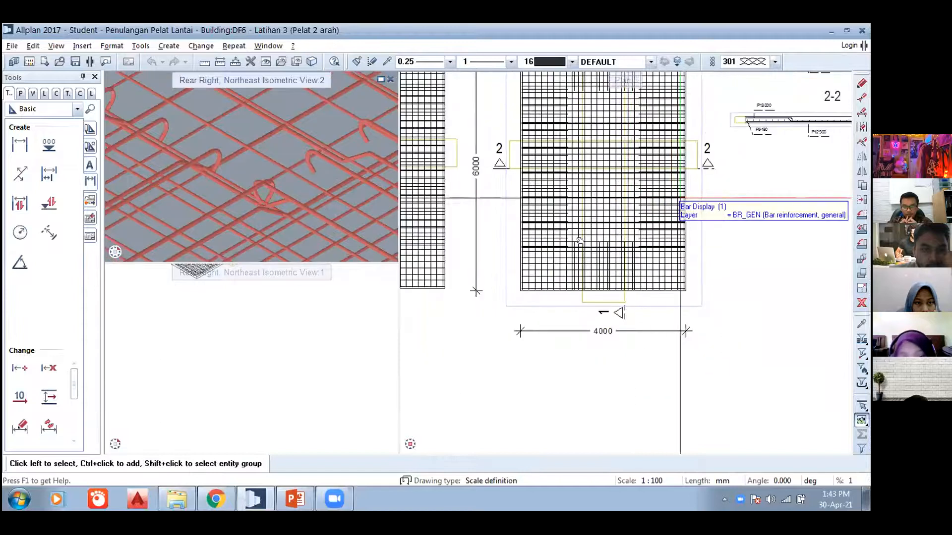
middle_click_drag(713, 173, 561, 225)
middle_click_drag(653, 169, 571, 207)
scroll(562, 208, "up", 4)
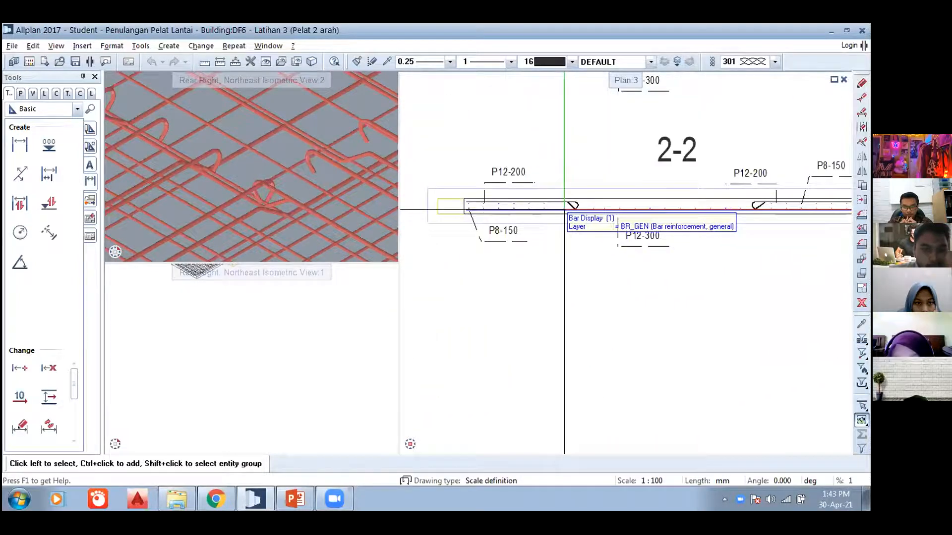
left_click(576, 198)
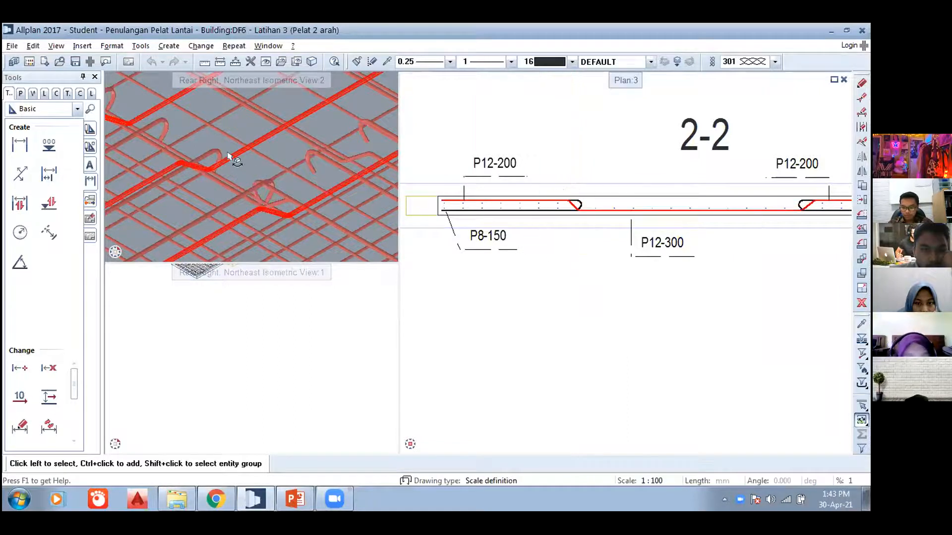
Examine the selected bent bars across the whole slab in 3D and compare them with the P12-200 and P12-300 bars in section 2-2
scroll(228, 153, "down", 3)
scroll(213, 153, "down", 4)
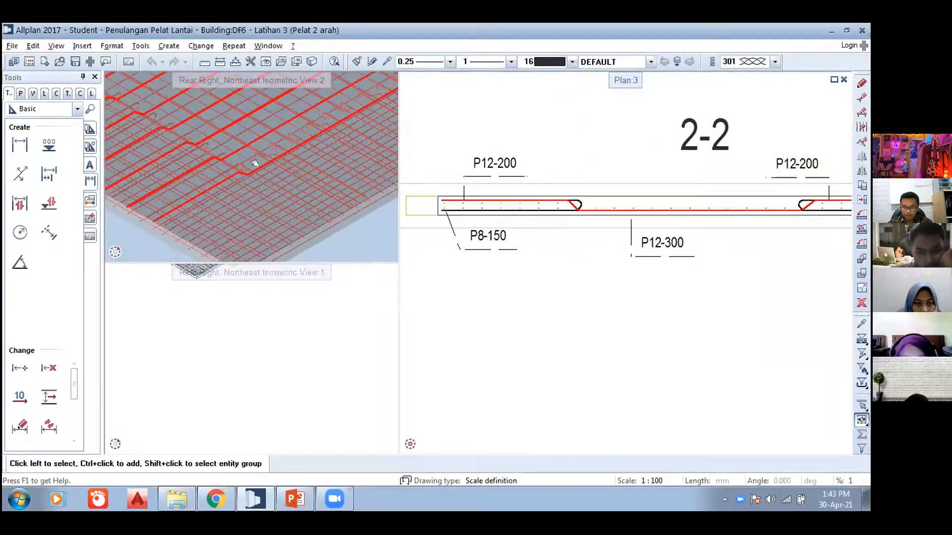
scroll(237, 162, "down", 3)
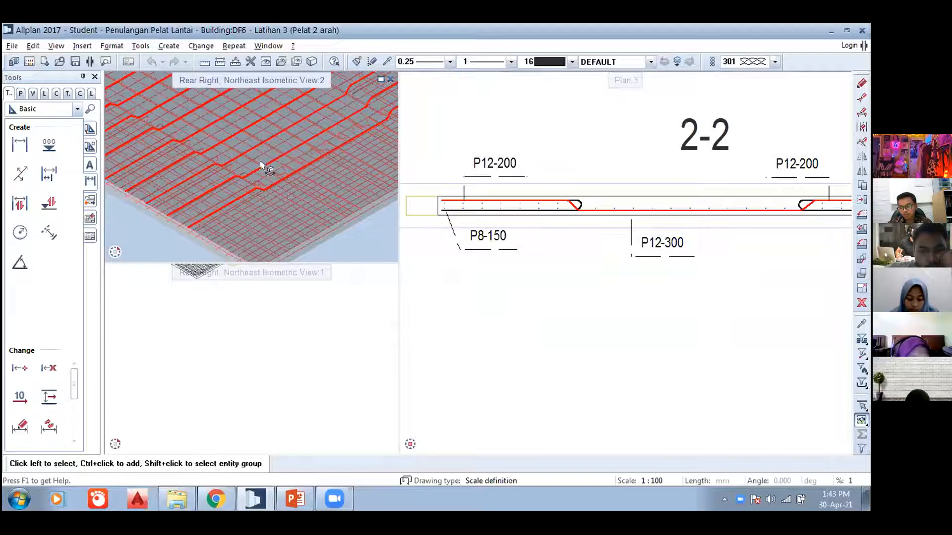
middle_click_drag(258, 156, 267, 178)
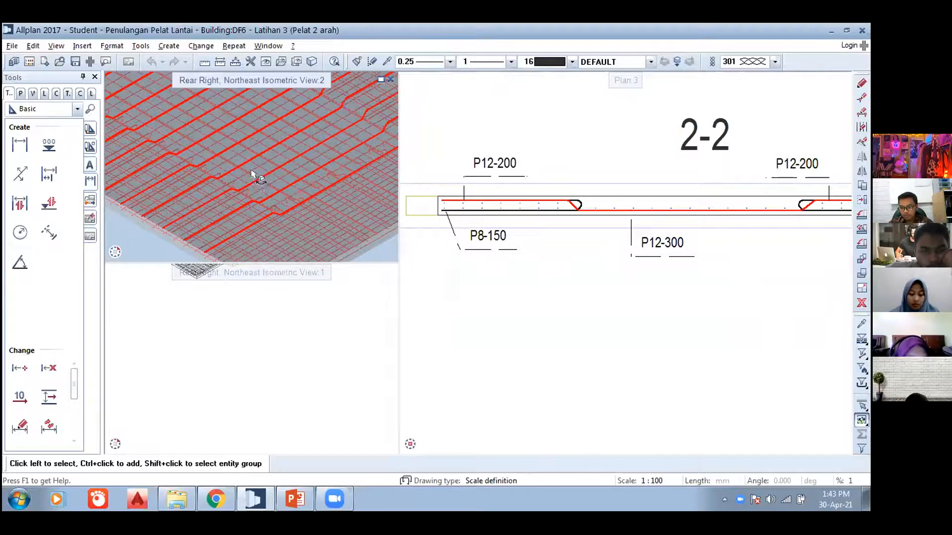
scroll(253, 175, "up", 5)
scroll(263, 171, "down", 4)
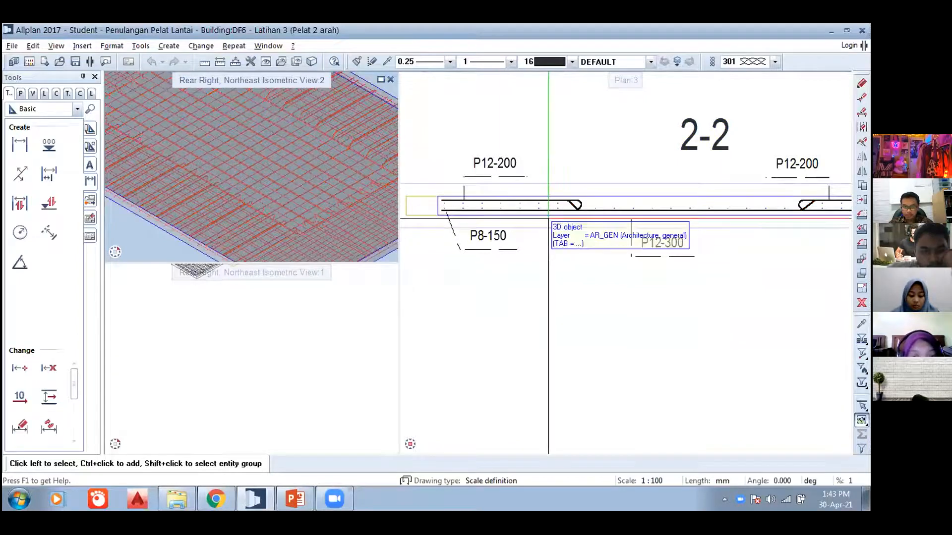
scroll(548, 218, "up", 3)
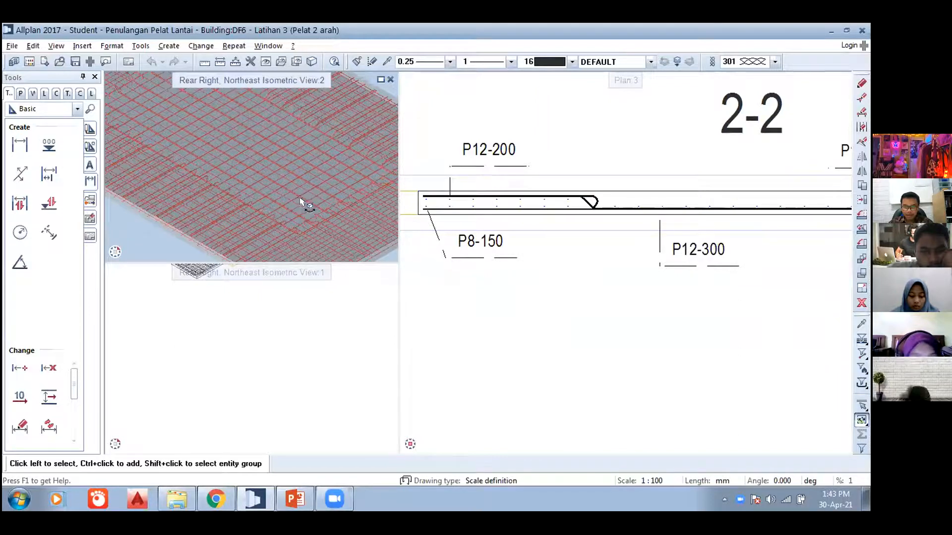
scroll(301, 202, "up", 3)
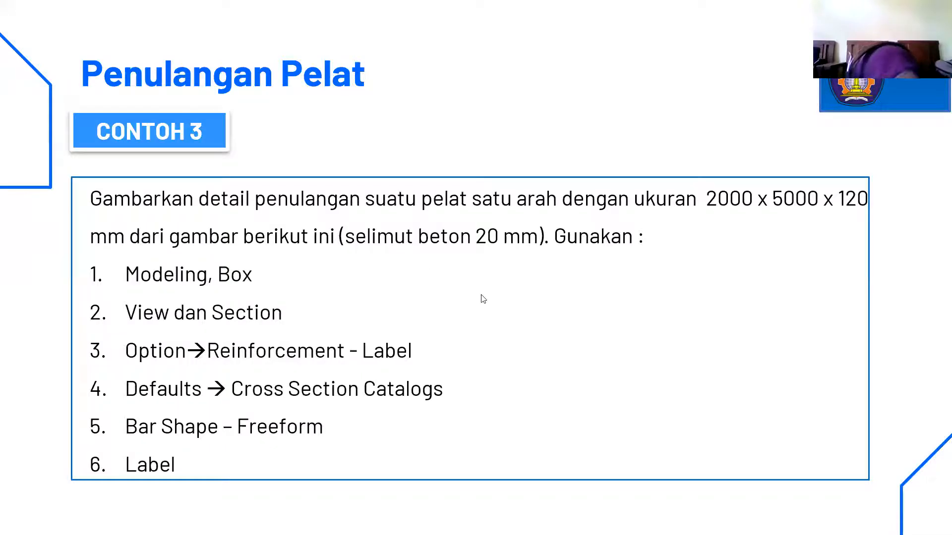
Switch to the PowerPoint slide show, advance to the coloured 3D bar layout of LATIHAN 3, and study the blue and yellow edge bars
left_click(481, 295)
left_click(481, 295)
left_click(481, 295)
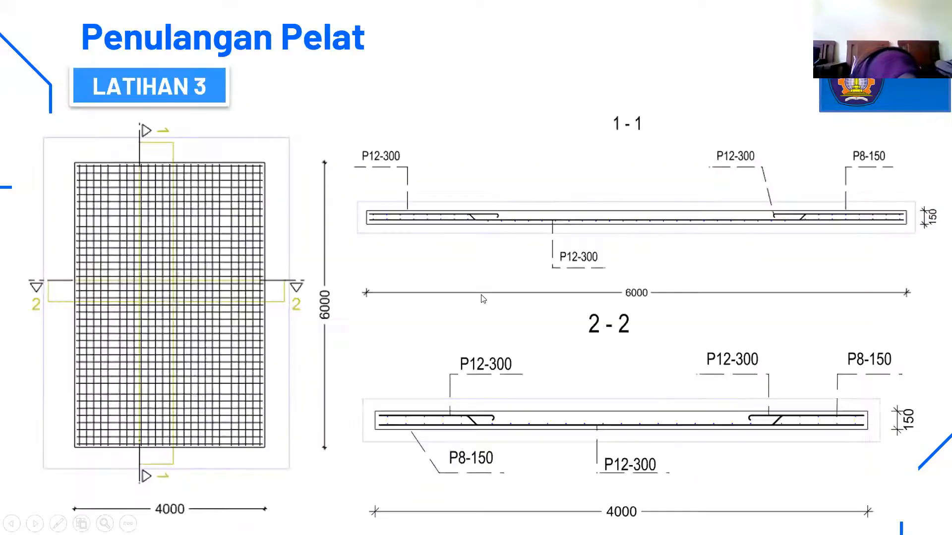
left_click(481, 295)
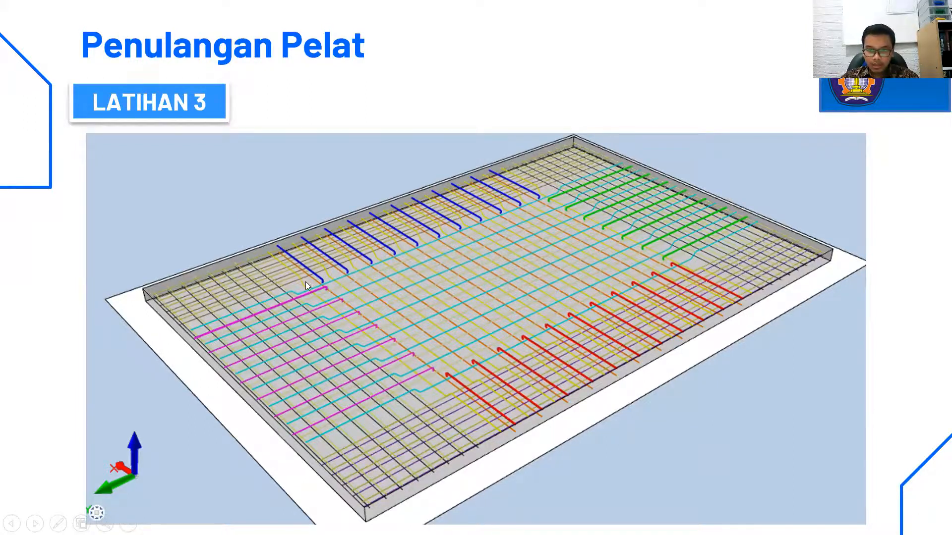
scroll(306, 282, "up", 3, "ctrl")
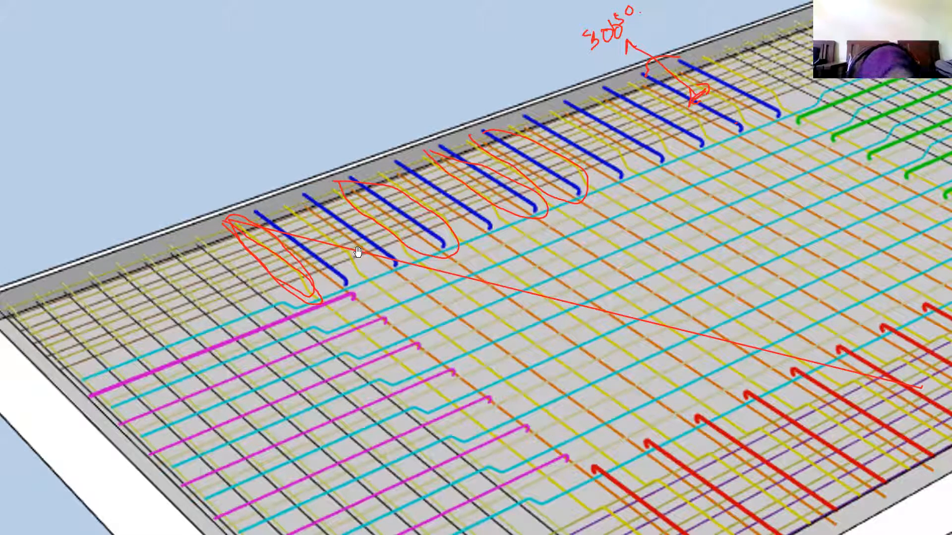
scroll(358, 245, "down", 2, "ctrl")
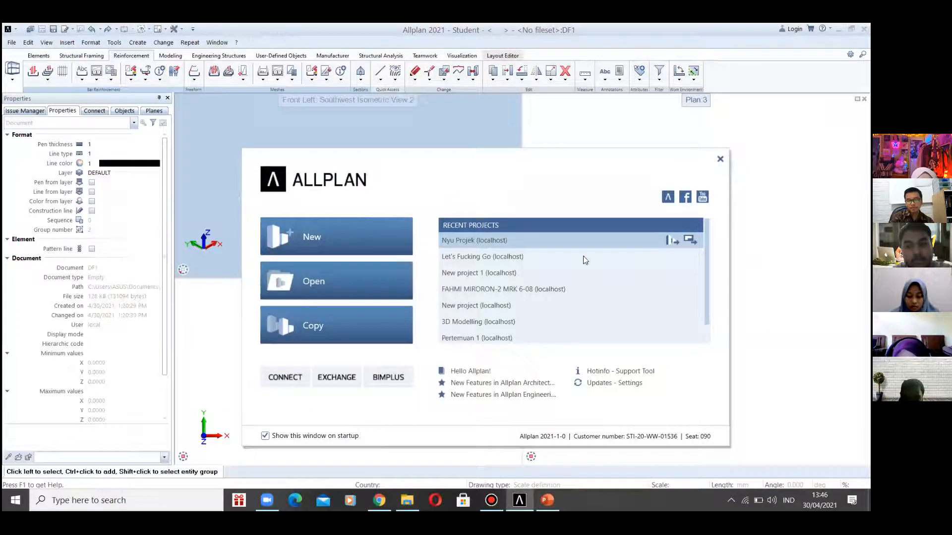
Switch to Allplan 2021, open the recent project Nyu Projek, and view the Latihan 3 slab in the isometric viewport
left_click(563, 243)
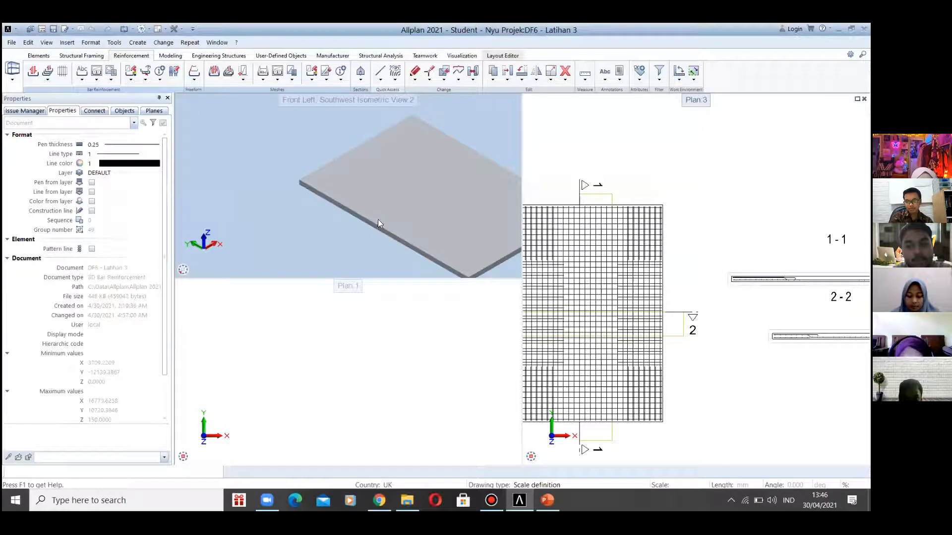
scroll(334, 206, "up", 4)
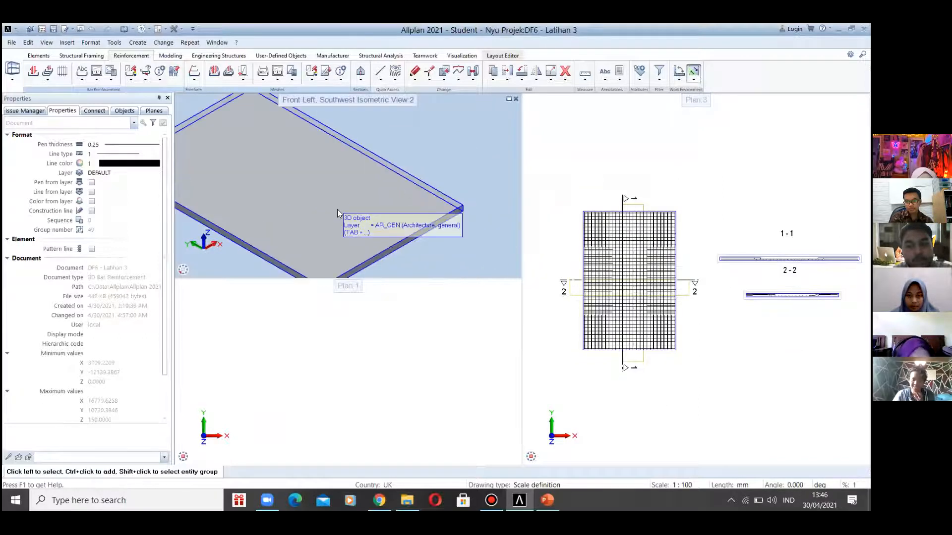
scroll(392, 196, "down", 4)
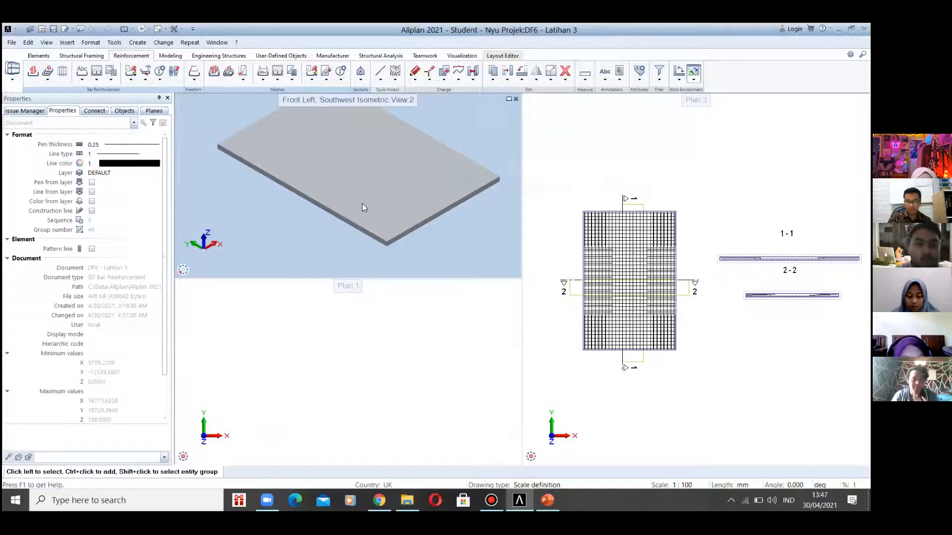
left_click(514, 270)
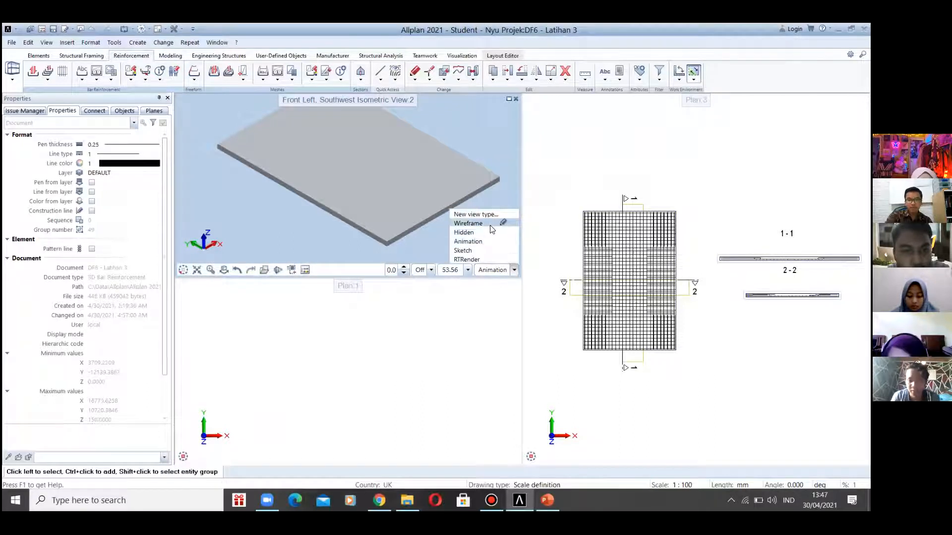
left_click(376, 211)
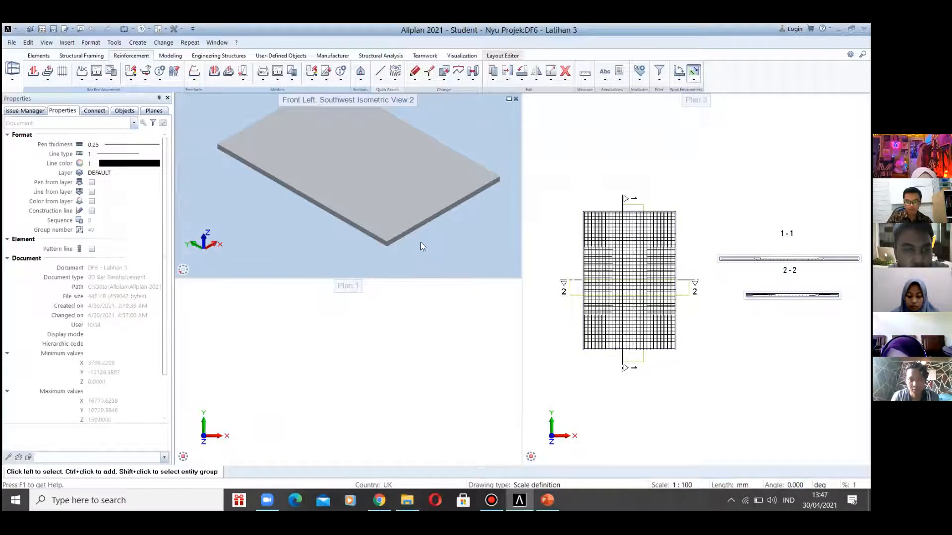
right_click(399, 192)
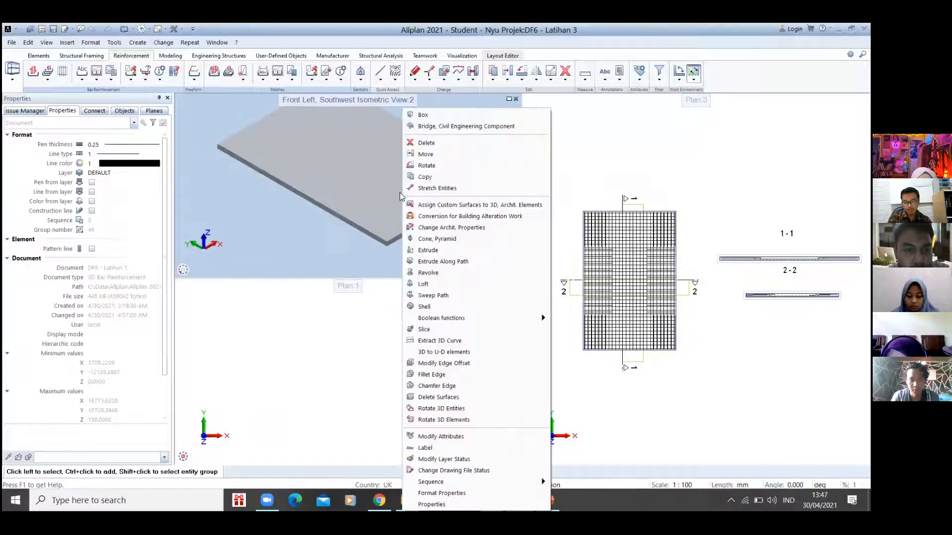
left_click(438, 204)
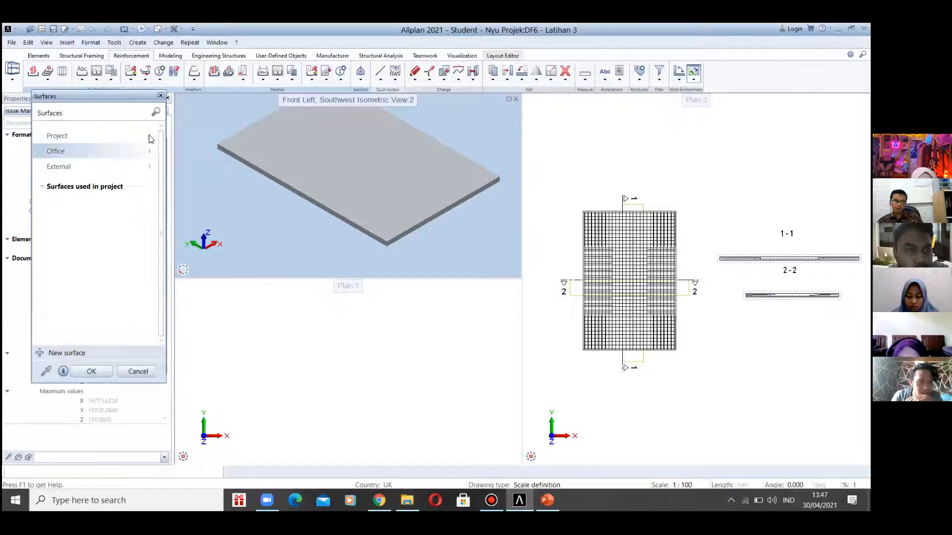
left_click(42, 188)
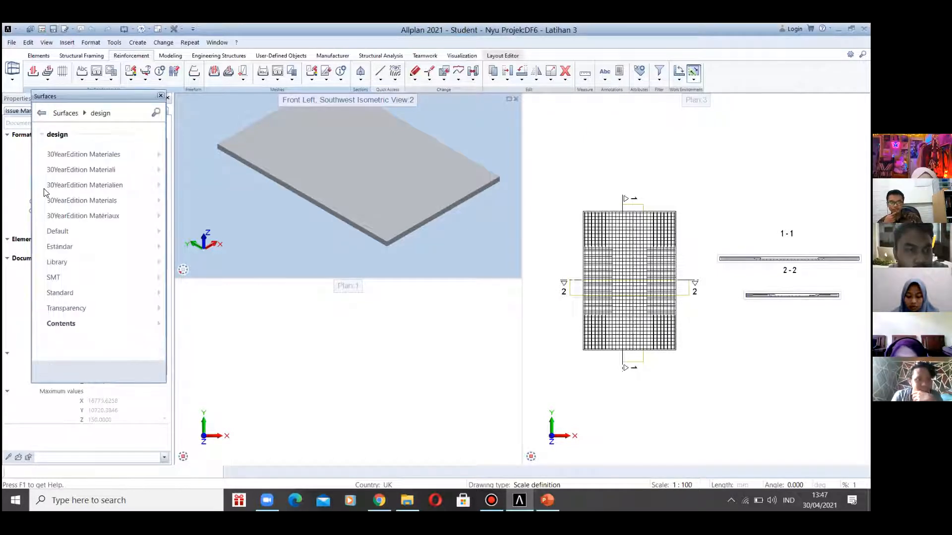
left_click(43, 136)
left_click(42, 113)
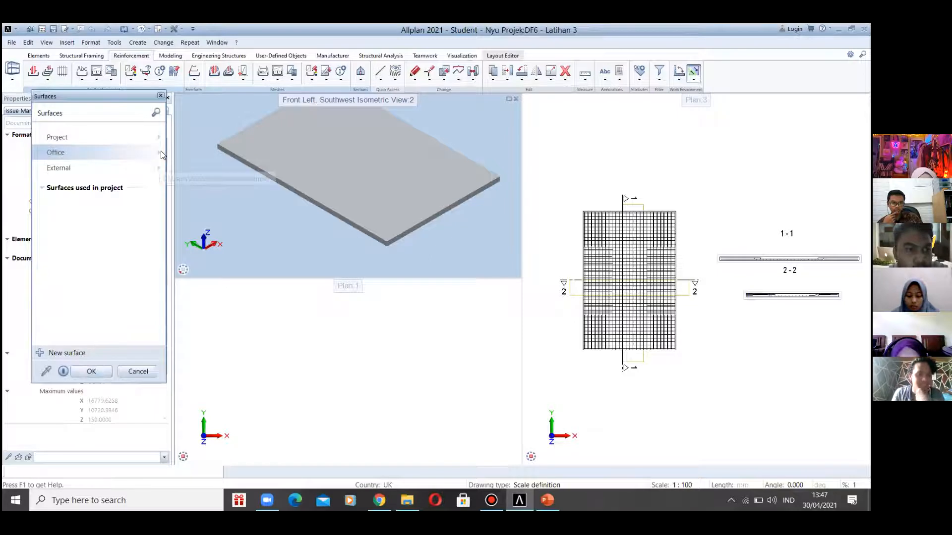
left_click(162, 94)
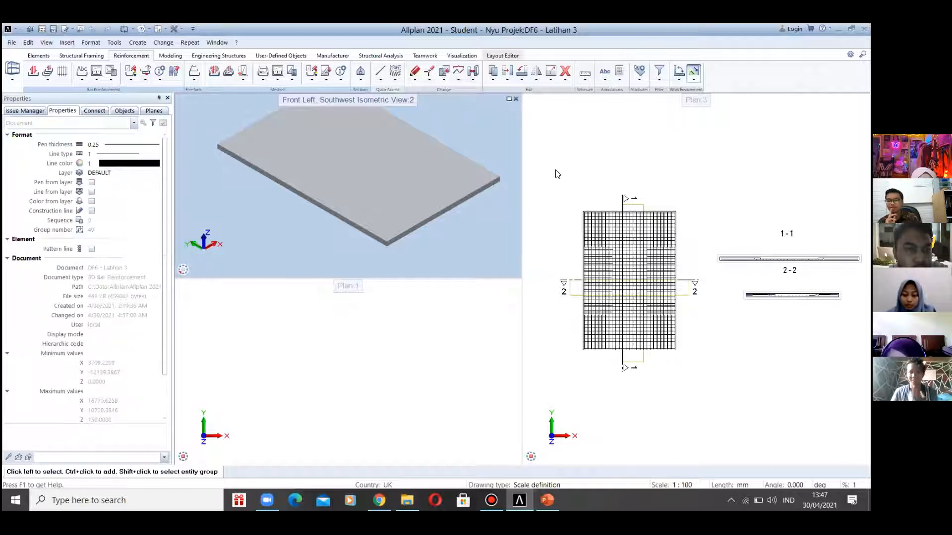
Check the drawing files listed in the project's building structure
left_click(574, 151)
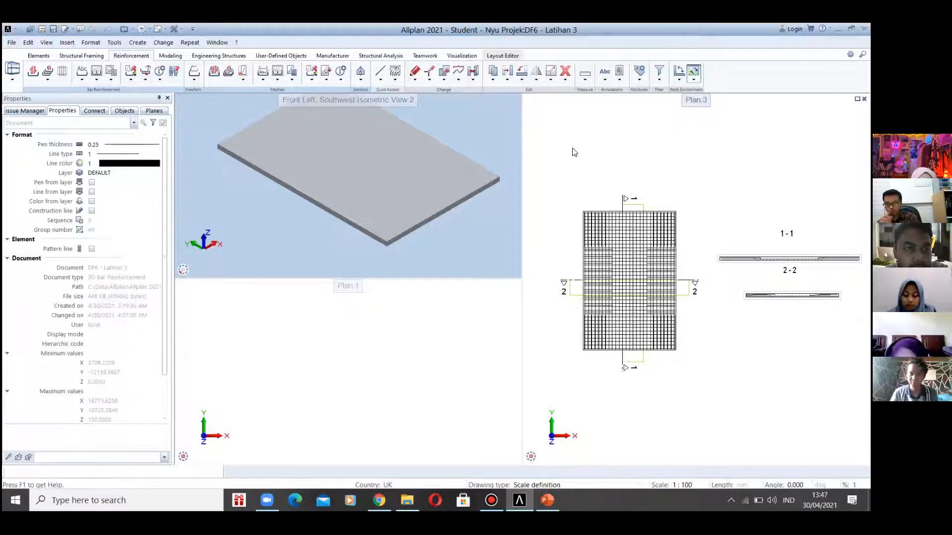
key("F2")
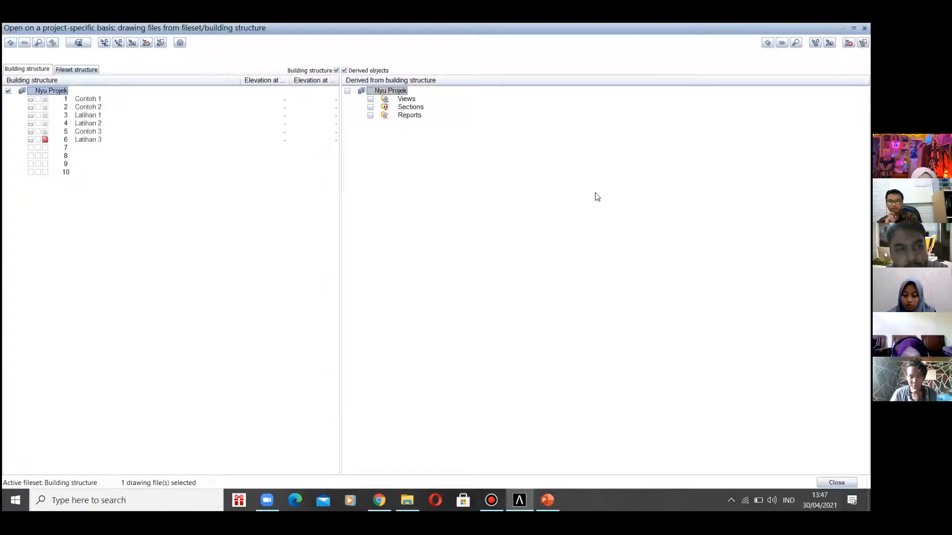
key("Escape")
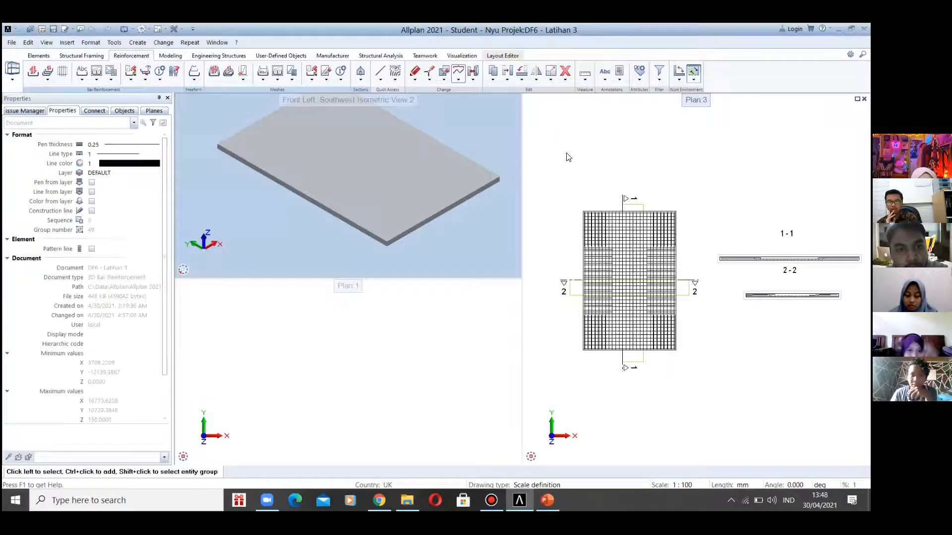
Examine sections 1-1 and 2-2 and the bar layout at the lower end of the Latihan 3 slab plan
scroll(582, 164, "down", 2)
scroll(712, 253, "up", 3)
middle_click_drag(721, 253, 776, 257)
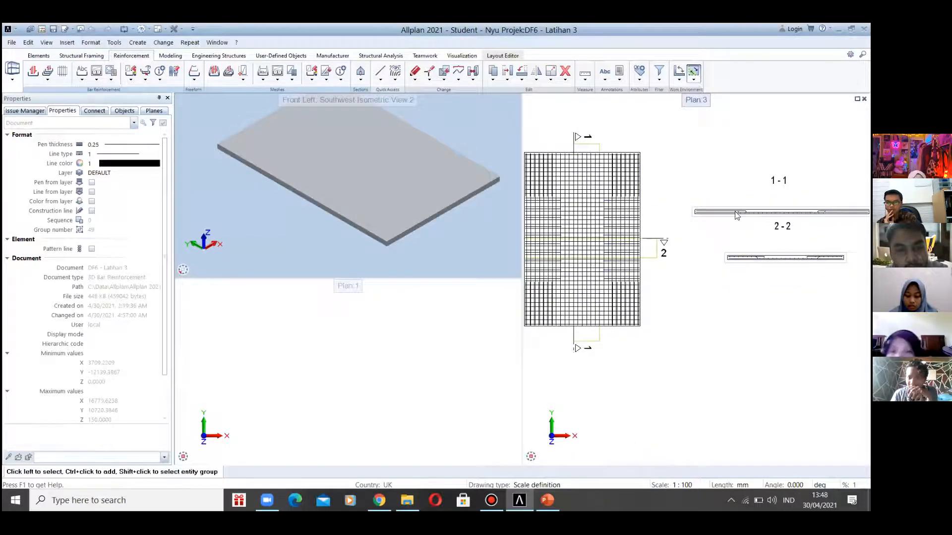
scroll(605, 295, "up", 3)
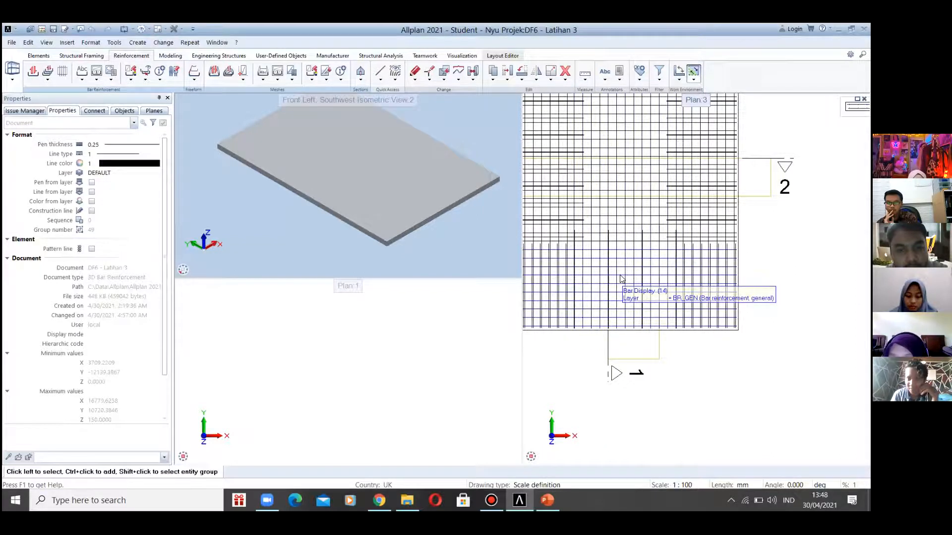
scroll(654, 342, "down", 5)
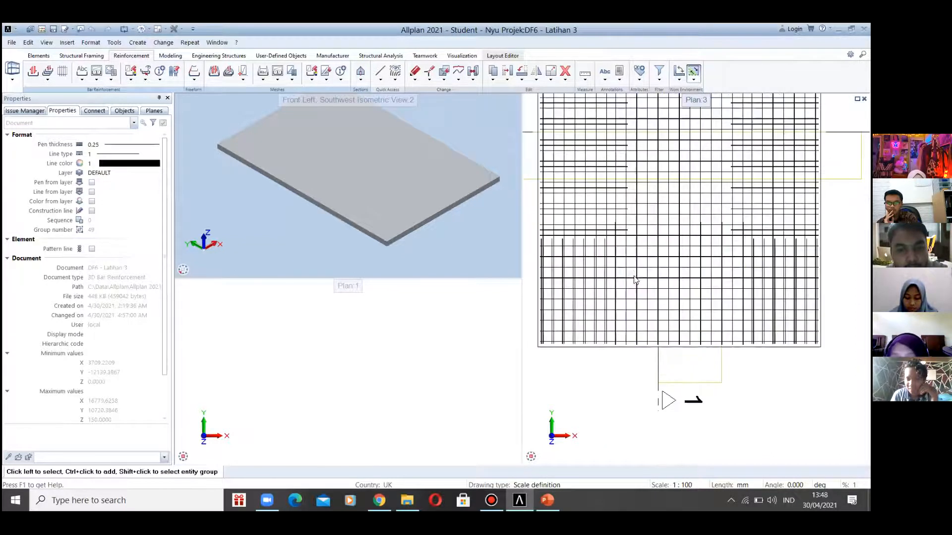
Examine the hooked and bent-up bars at the left end of section 2-2 in the Latihan 3 slab
scroll(763, 346, "up", 6)
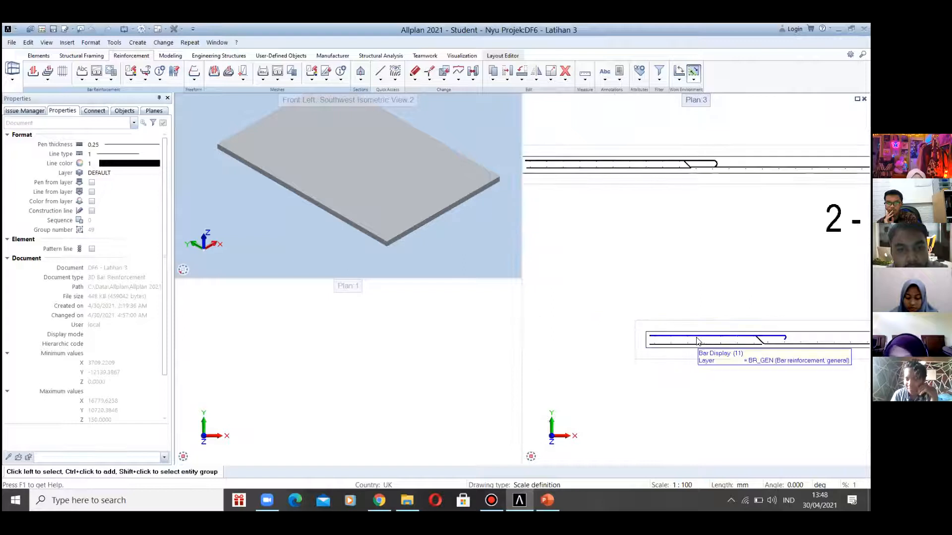
scroll(739, 347, "up", 2)
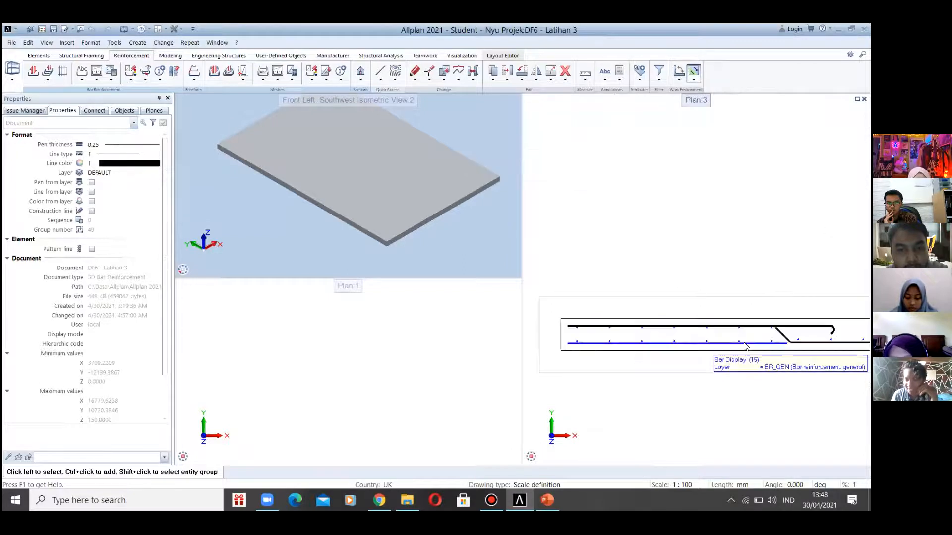
scroll(748, 345, "down", 3)
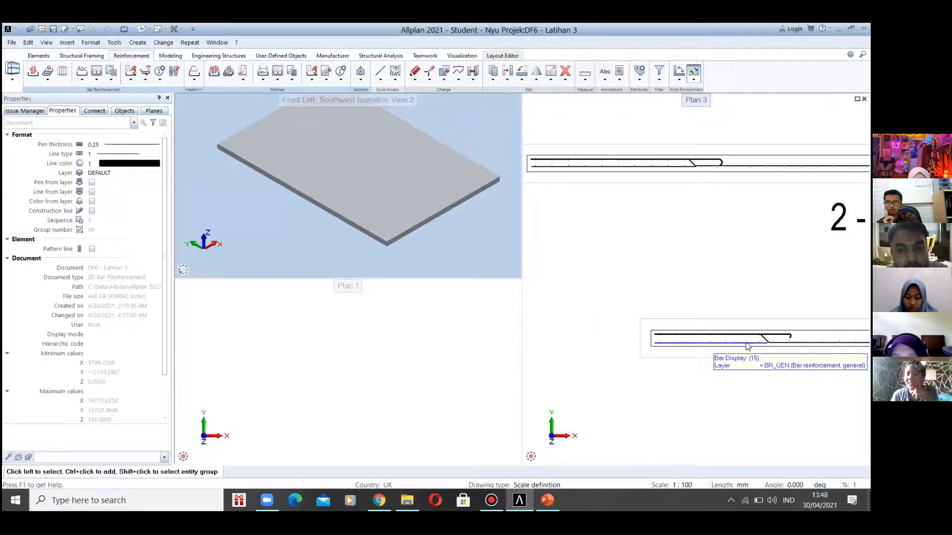
scroll(747, 345, "up", 3)
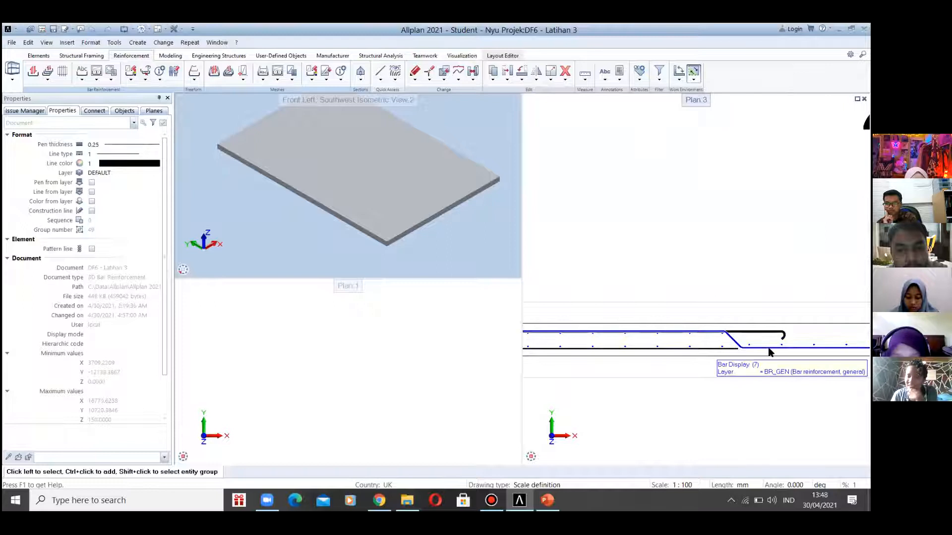
scroll(668, 342, "down", 3)
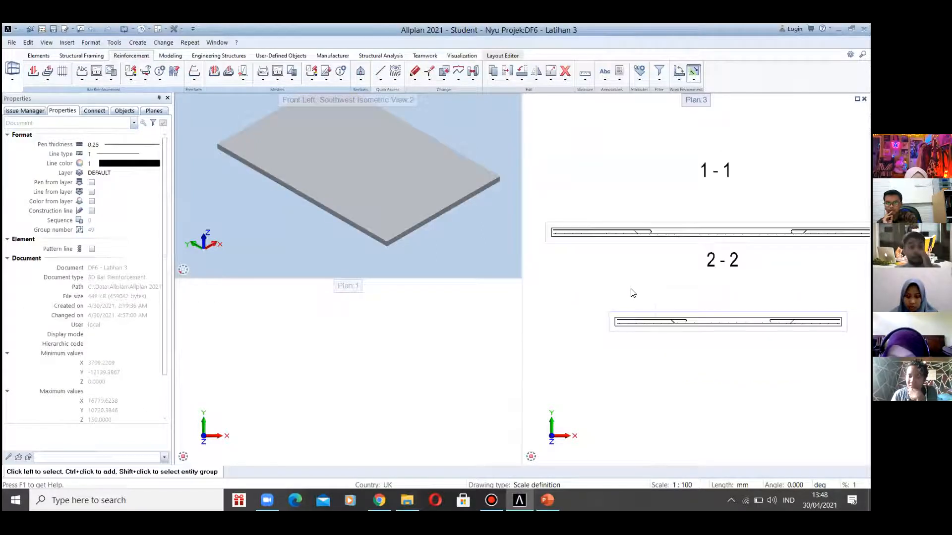
scroll(633, 293, "down", 3)
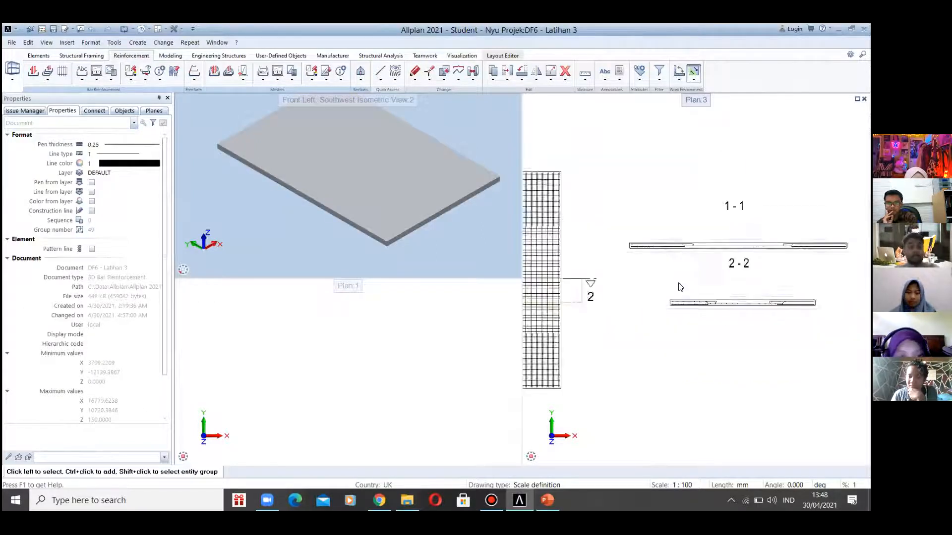
Open drawing file 5, Contoh 3, from the project's building structure and bring its slab plan into view
double_click(638, 296)
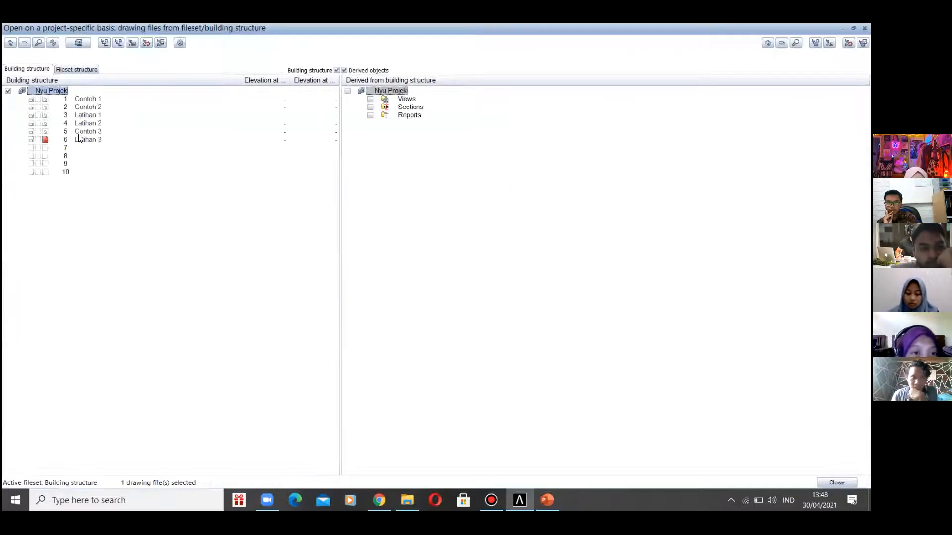
double_click(81, 139)
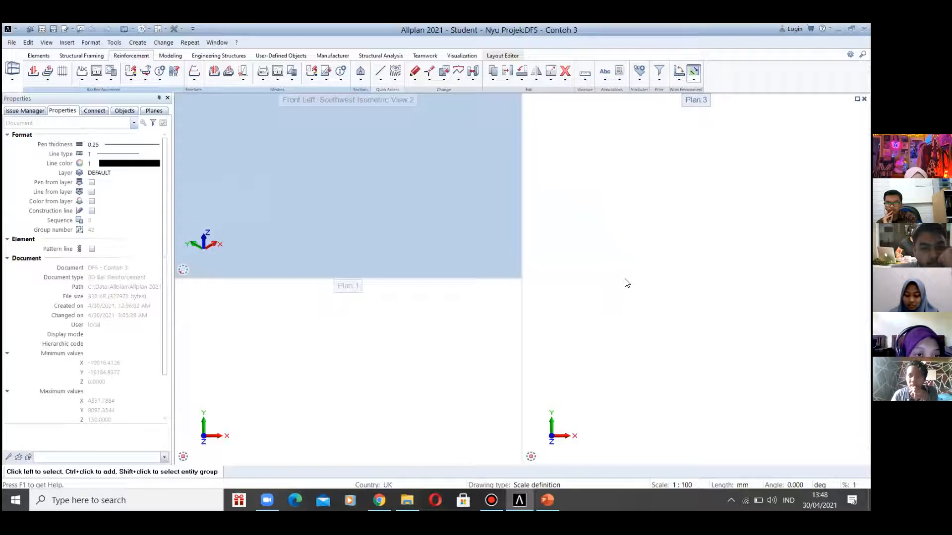
scroll(680, 277, "up", 10)
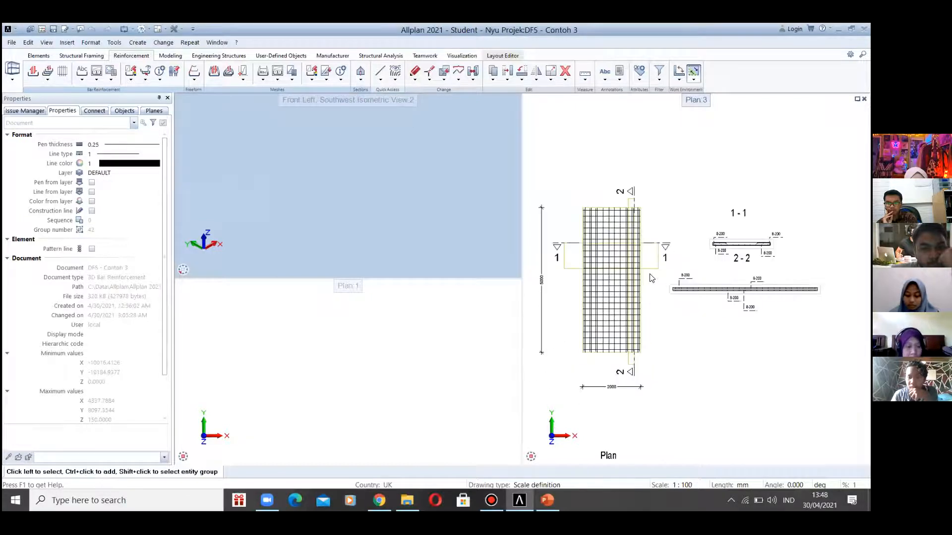
scroll(690, 270, "down", 3)
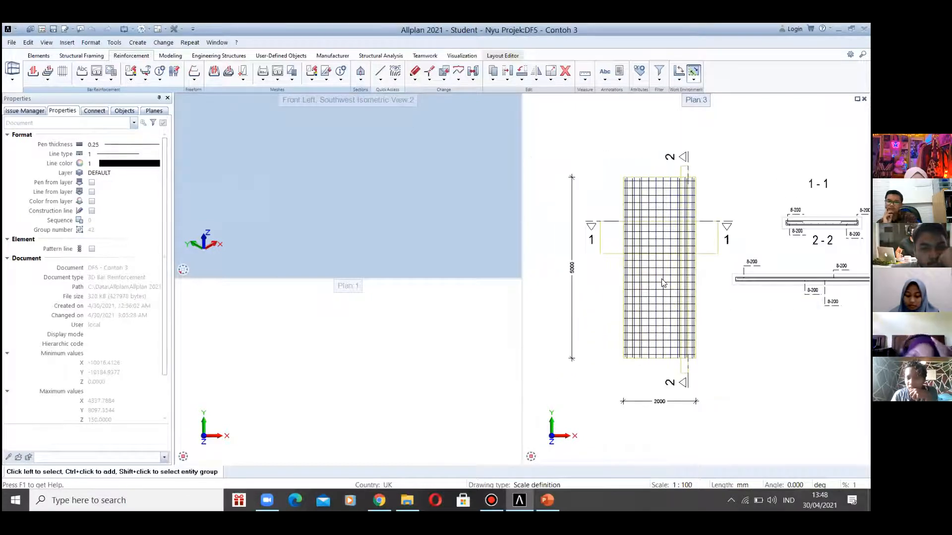
Inspect the bar shapes and 8-200 labels in section 1-1 of the Contoh 3 slab
scroll(686, 286, "up", 8)
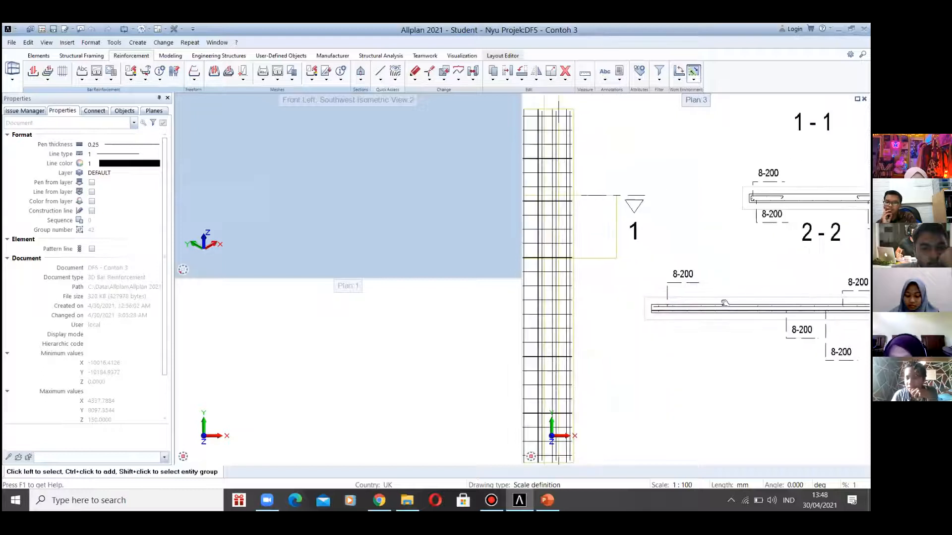
scroll(694, 251, "down", 3)
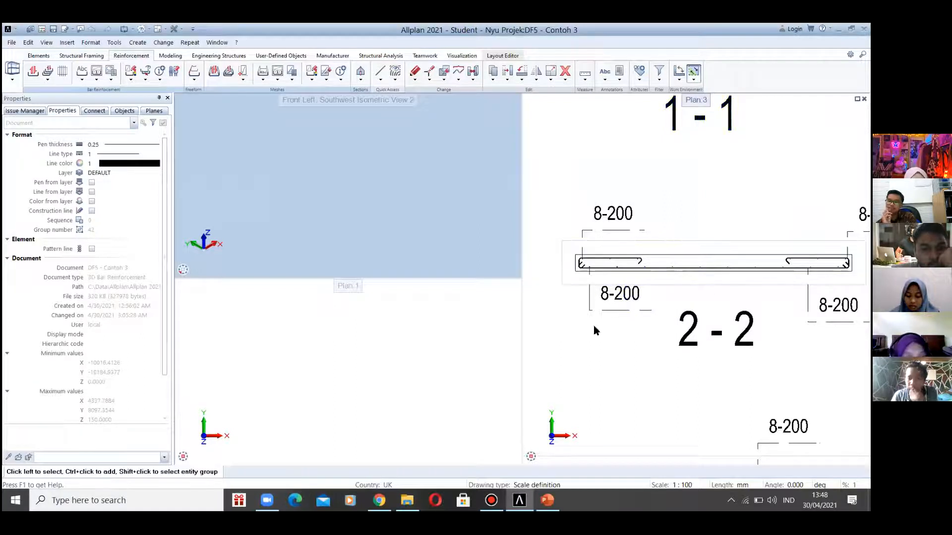
scroll(556, 286, "down", 2)
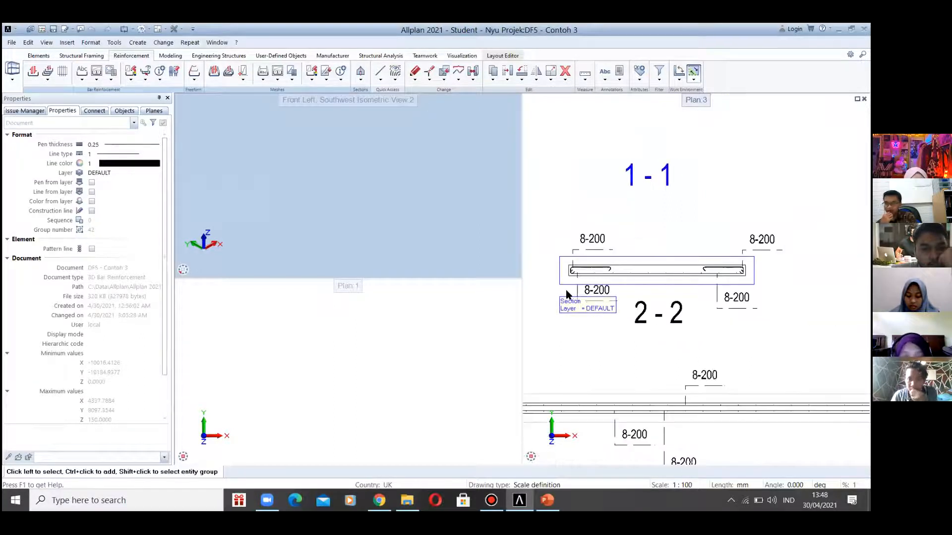
scroll(583, 294, "up", 2)
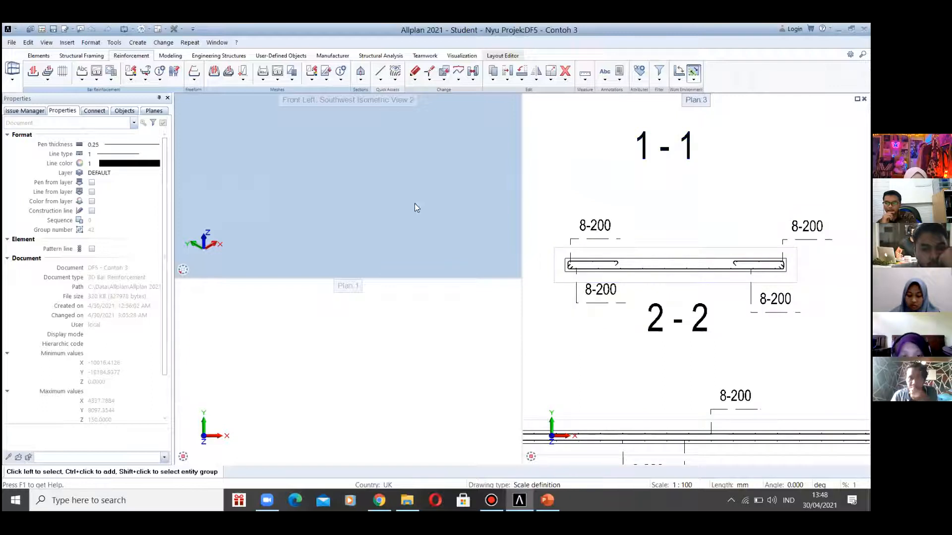
left_click(63, 73)
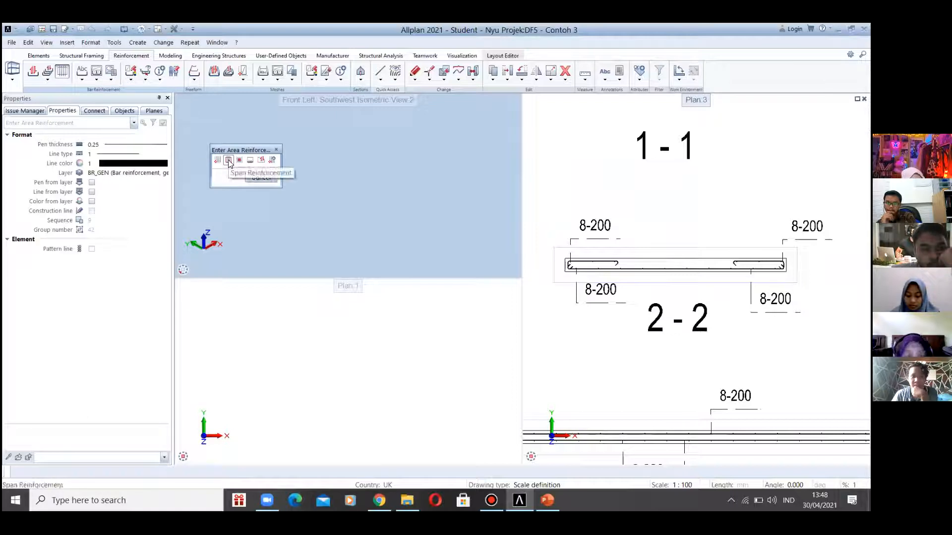
left_click(276, 150)
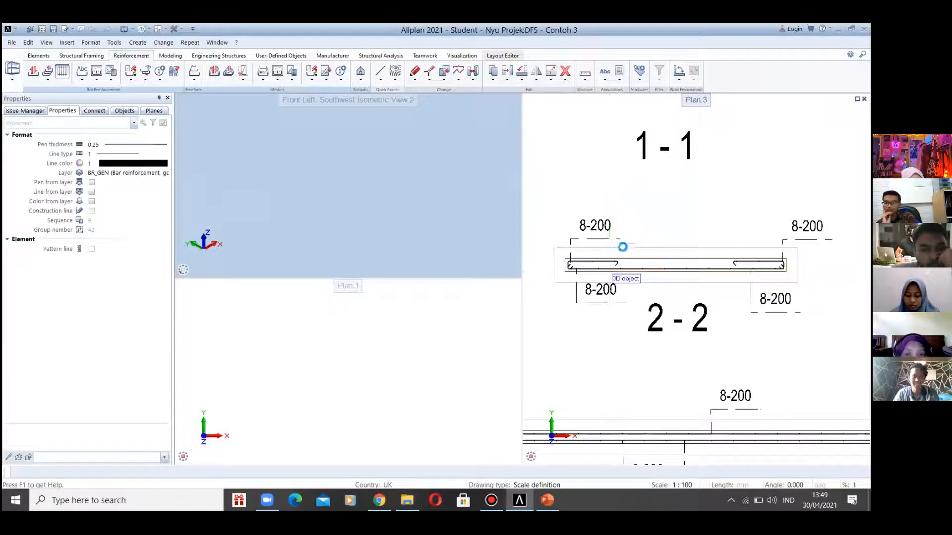
key("Escape")
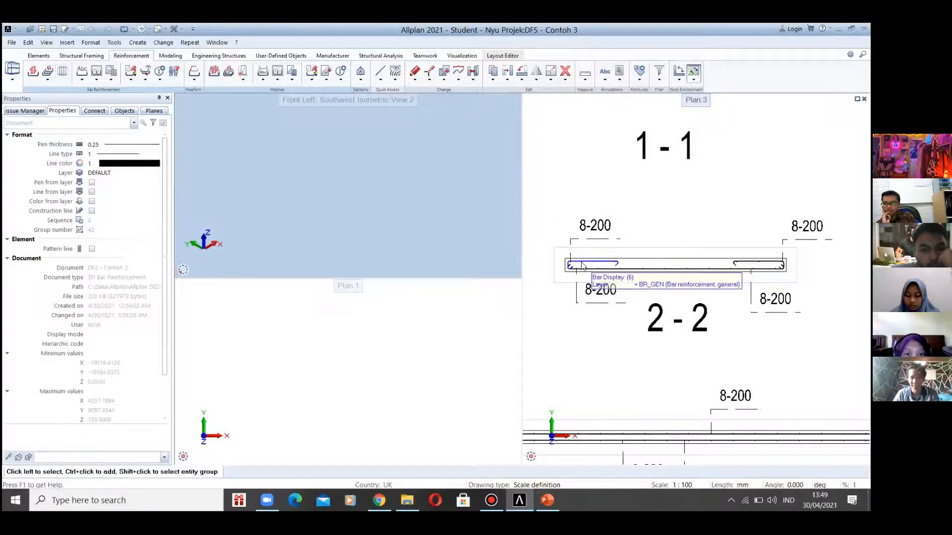
Examine the hooked top and bottom bars at the left end of section 1-1 up close
scroll(582, 261, "up", 2)
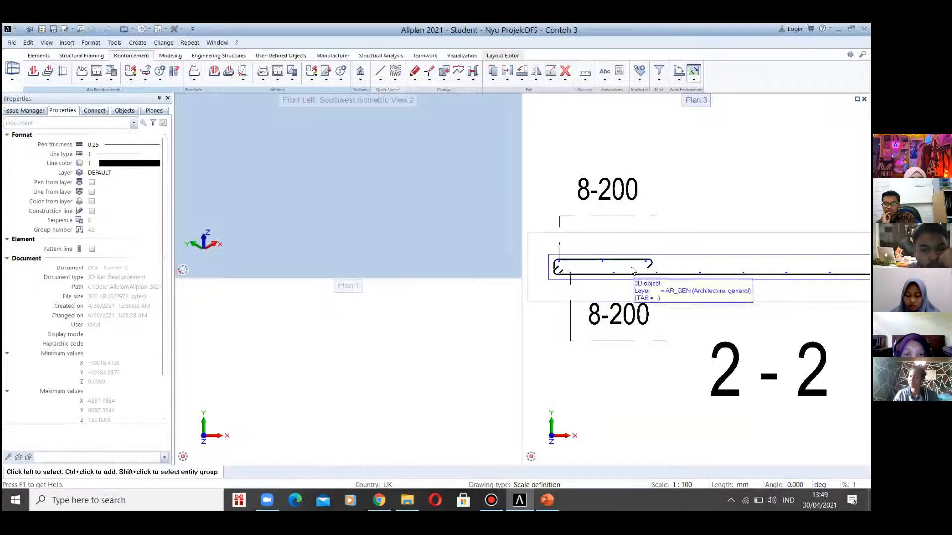
scroll(635, 277, "down", 2)
scroll(633, 285, "down", 2)
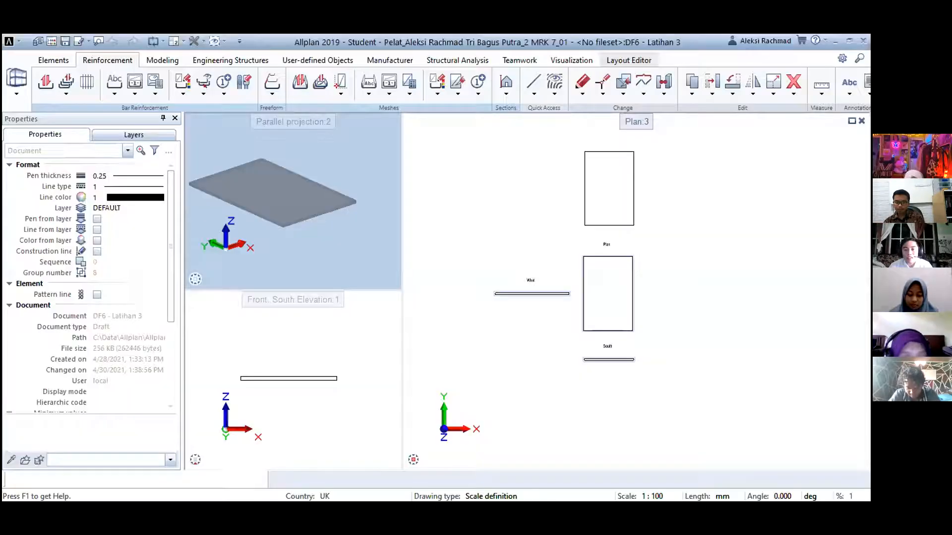
Make drawing file 5, Contoh 3, current in the building structure instead of Latihan 3 and display its reinforced slab plan
double_click(287, 150)
left_click(223, 227)
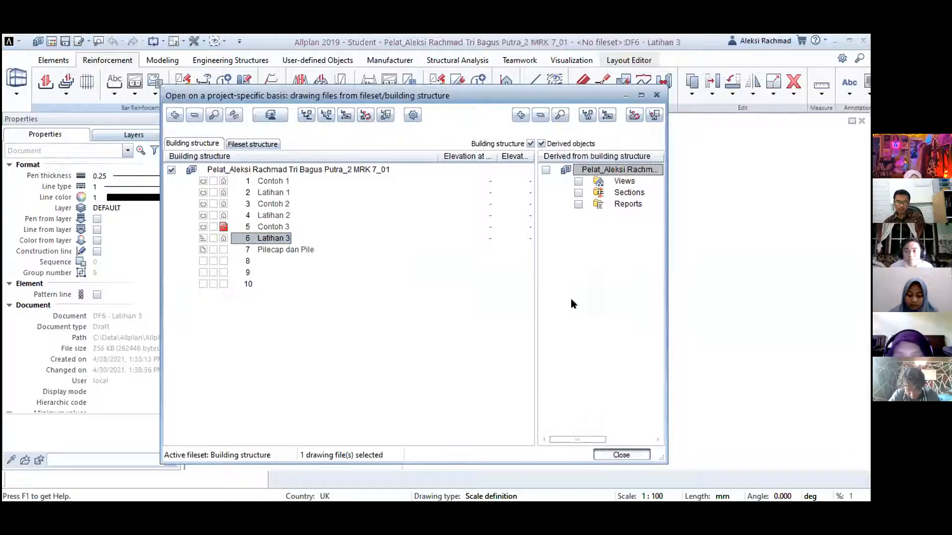
key("Escape")
middle_click_drag(609, 295, 582, 323)
scroll(579, 341, "up", 2)
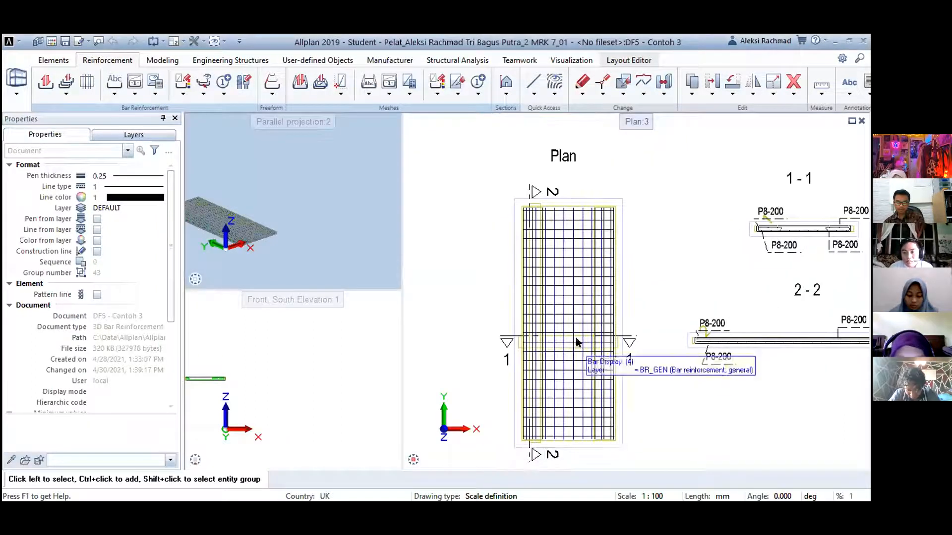
middle_click_drag(499, 436, 506, 378)
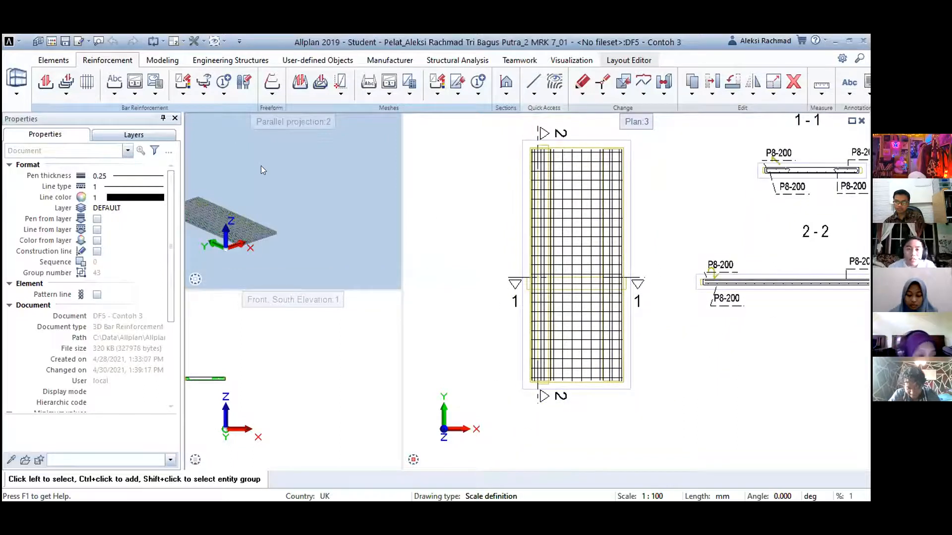
Delete the transverse bars and the main longitudinal bars from the Contoh 3 slab plan
scroll(535, 373, "up", 3)
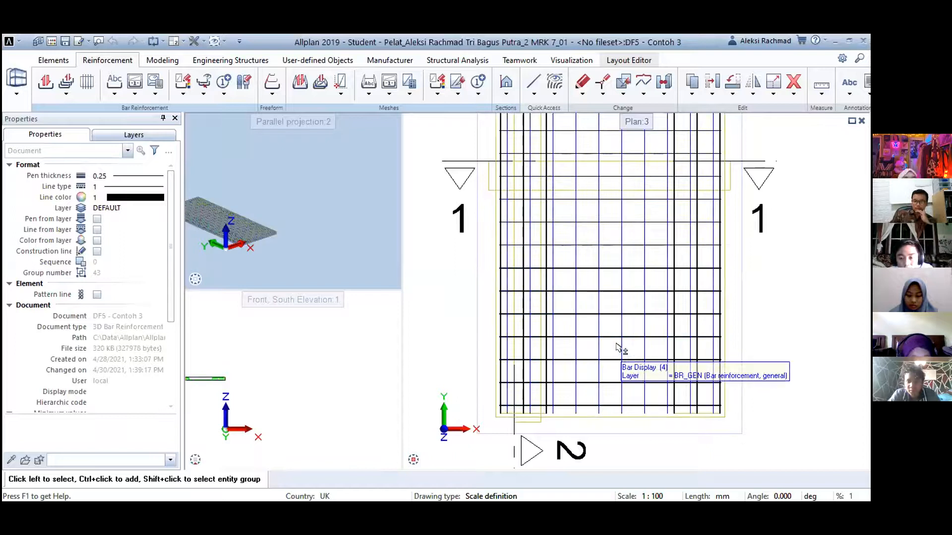
scroll(684, 342, "down", 1)
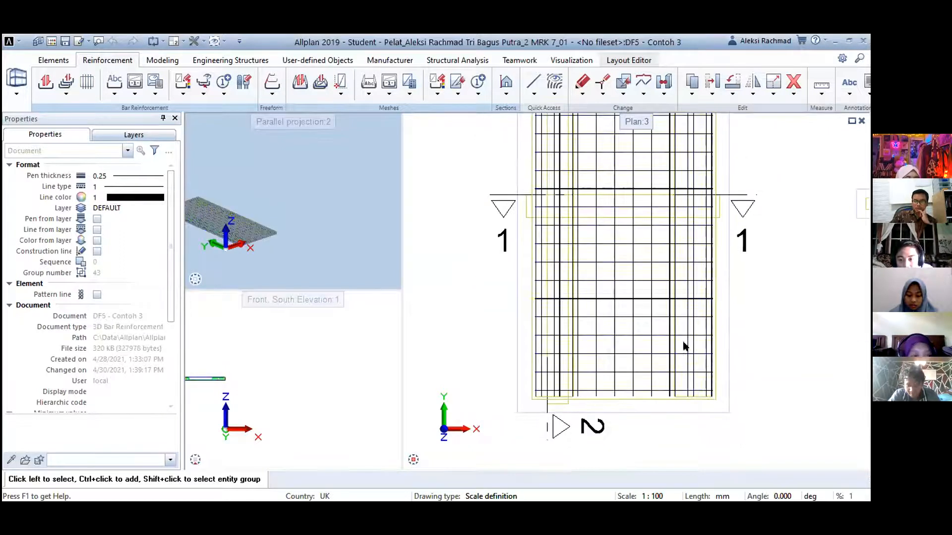
left_click(689, 377)
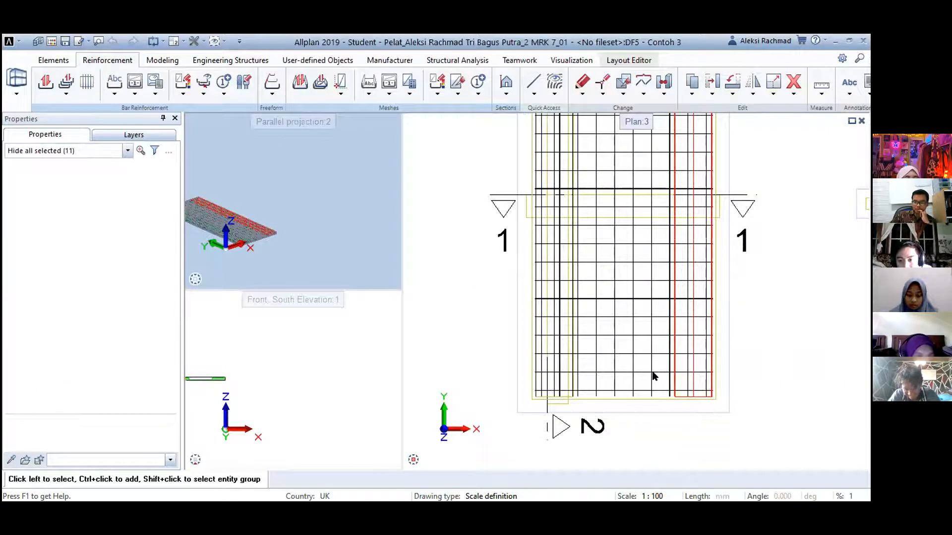
key("Delete")
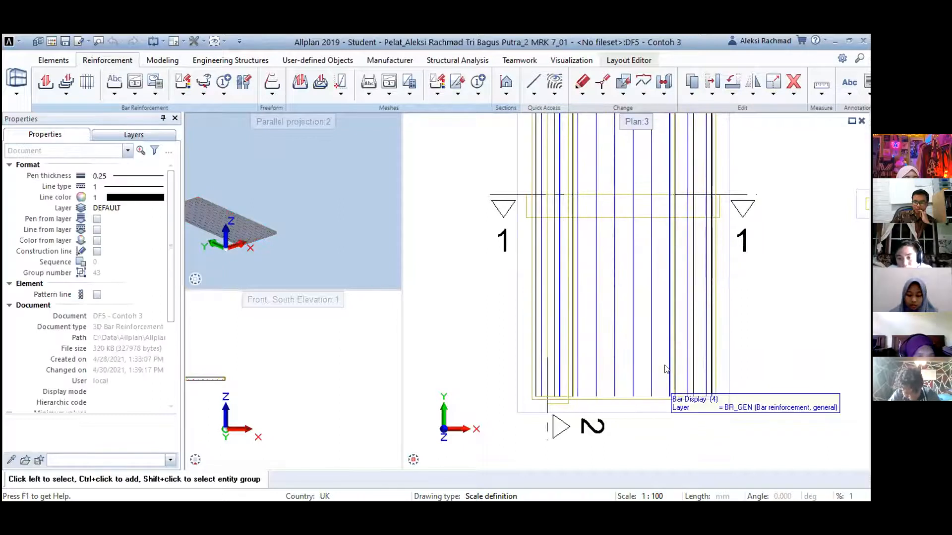
left_click(667, 369)
key("Delete")
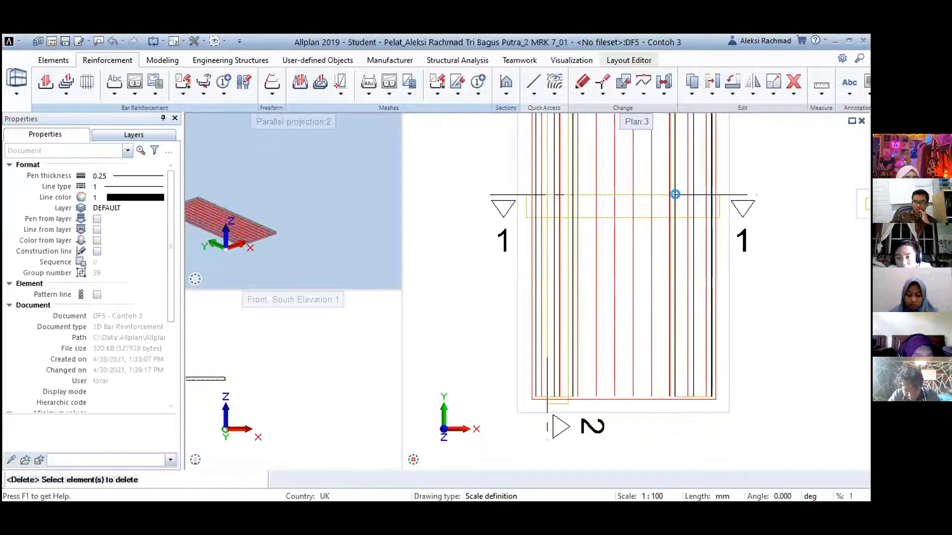
Delete the longitudinal edge bars along the right and left long sides of the slab
left_click(691, 241)
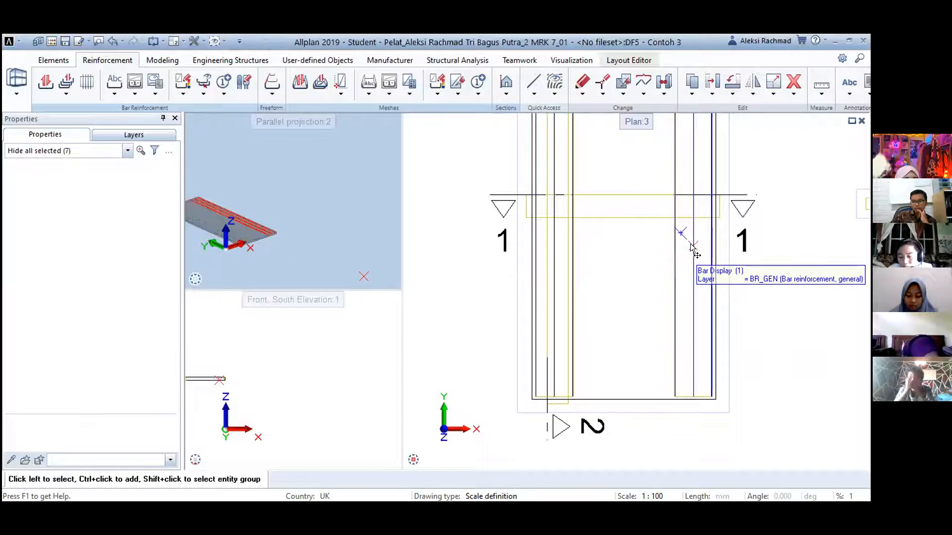
key("Delete")
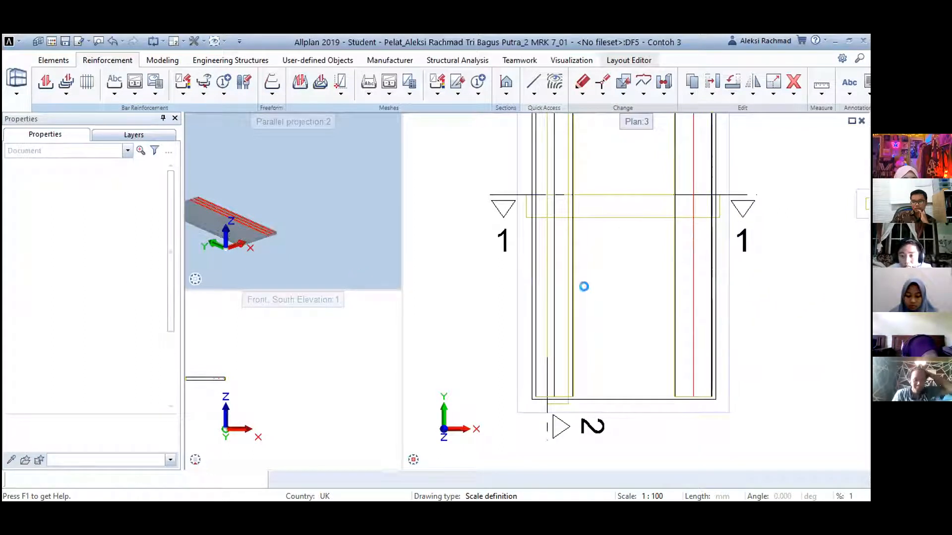
left_click(575, 285)
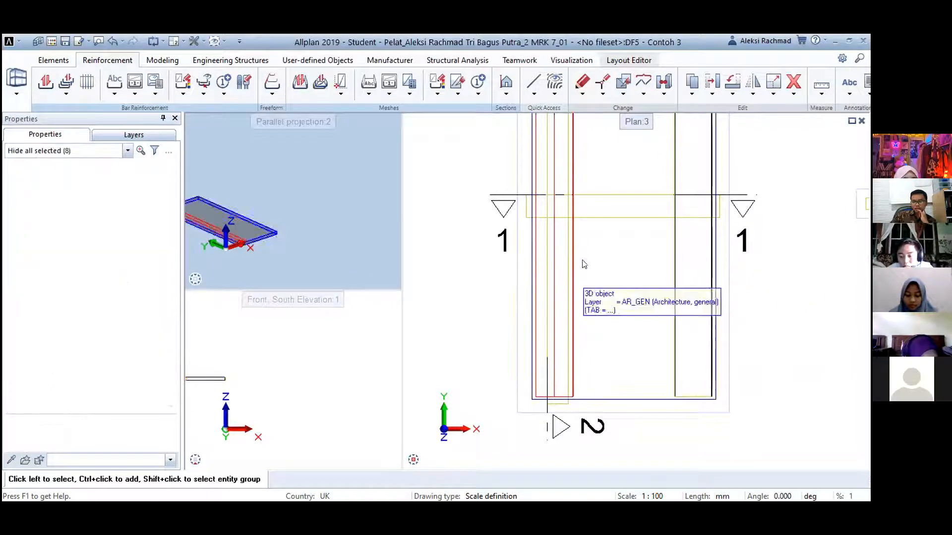
key("Delete")
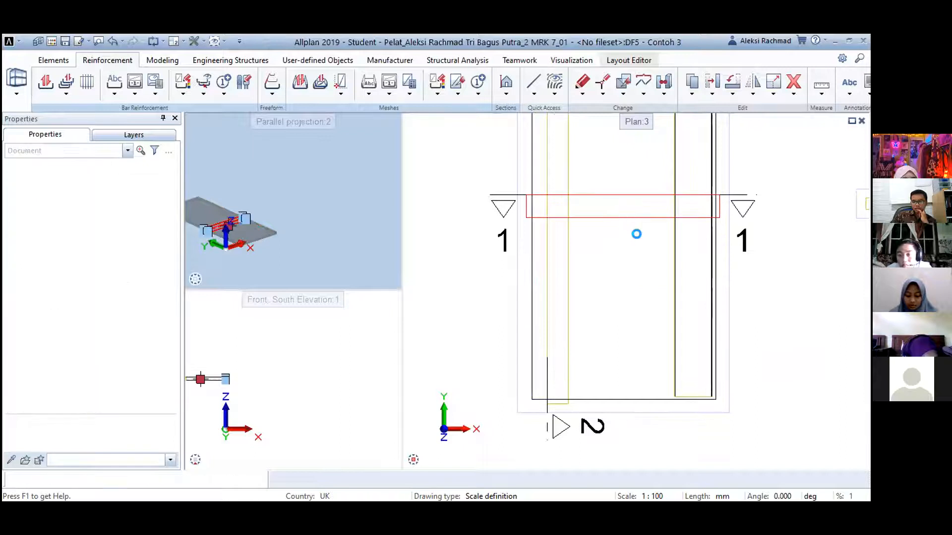
Delete the last bars at the slab's right edge and the clipping lines of sections 1-1 and 2-2
left_click(675, 251)
key("Delete")
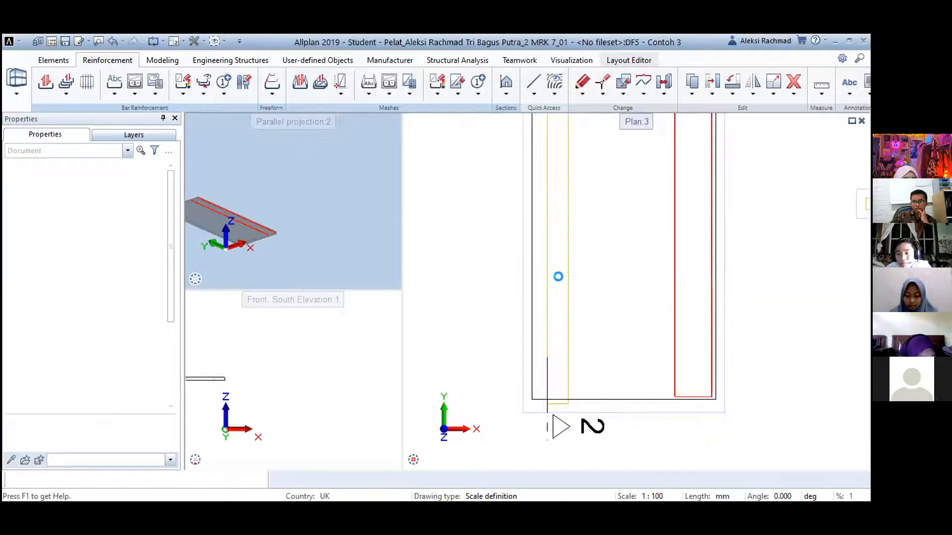
left_click(577, 314)
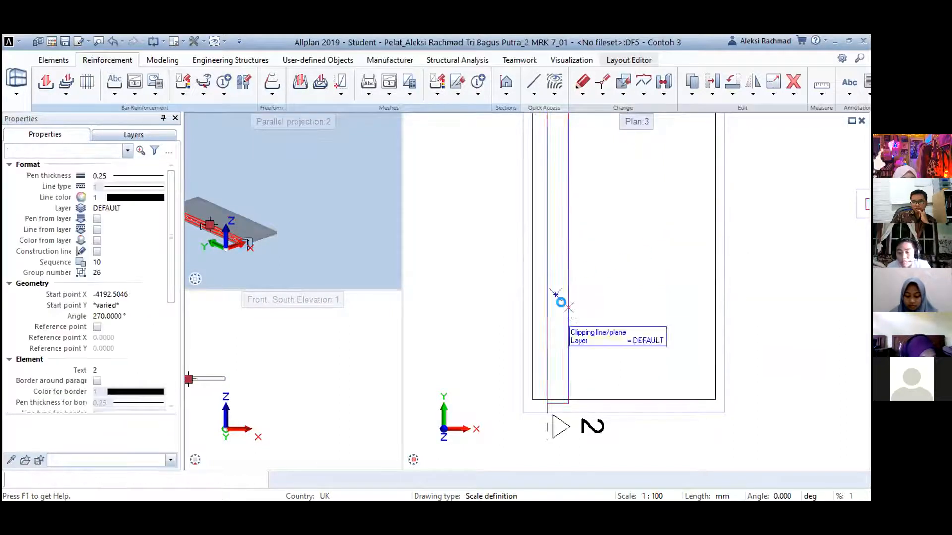
key("Delete")
Create a Left, West Elevation view of the slab and place it to the left of the labelled Plan view
scroll(606, 277, "down", 5)
middle_click_drag(608, 233, 610, 356)
scroll(649, 316, "up", 1)
scroll(674, 312, "down", 2)
middle_click_drag(674, 312, 640, 296)
left_click(501, 95)
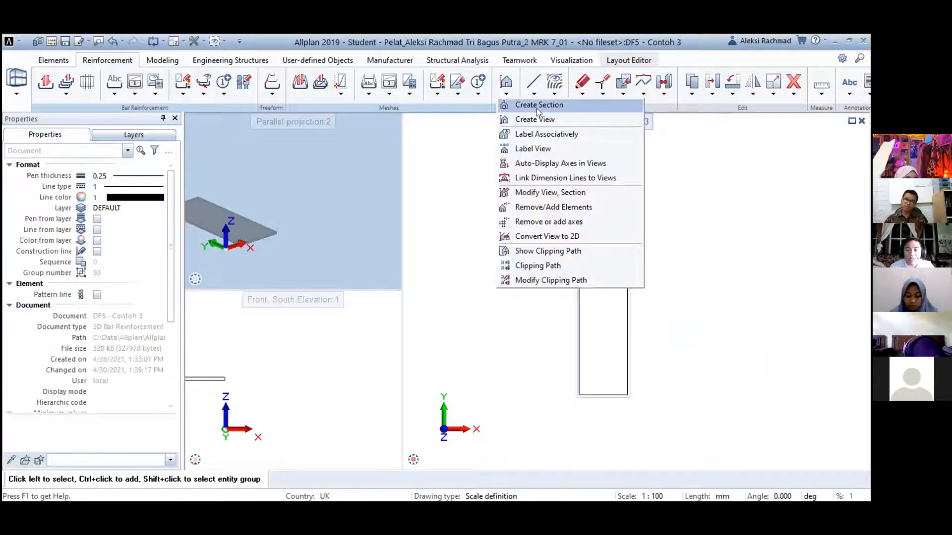
left_click(544, 119)
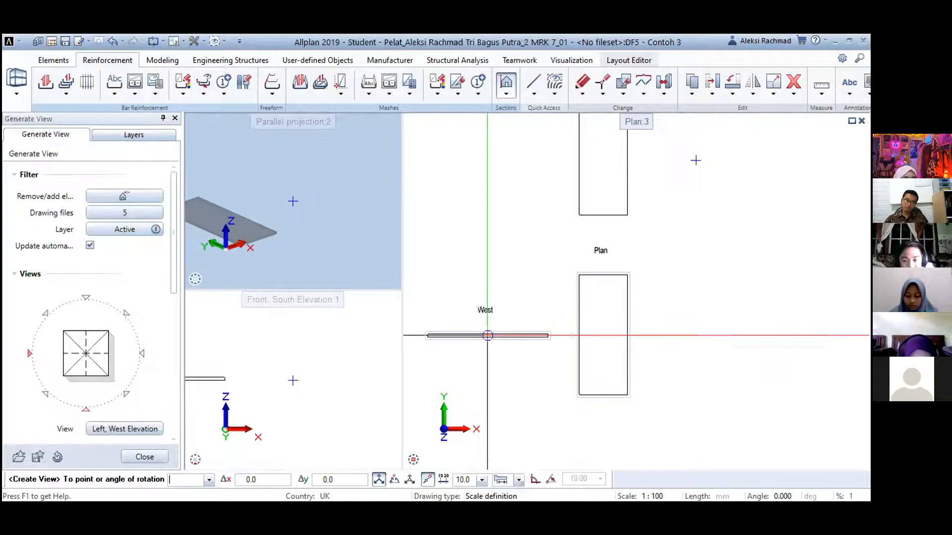
left_click(493, 328)
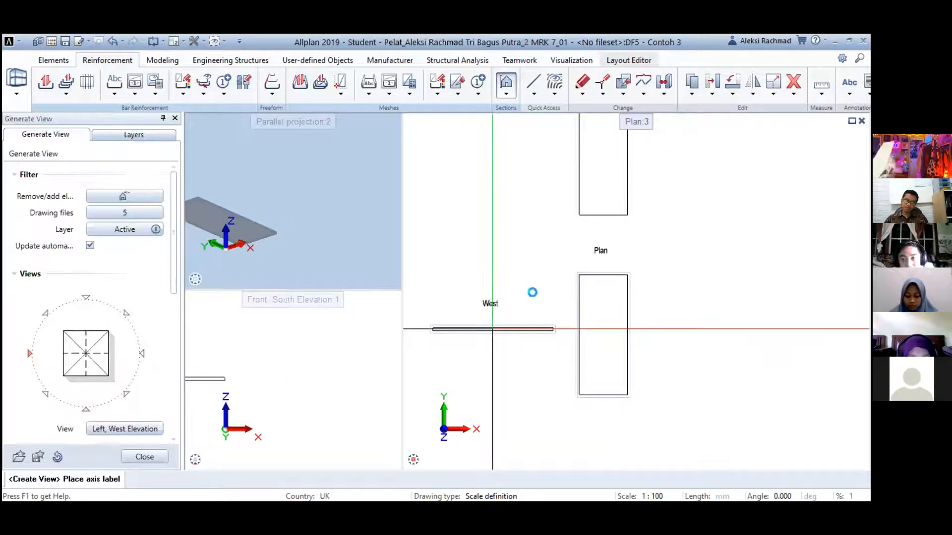
Create a Front, South Elevation view of the slab and place it directly below the Plan view
middle_click_drag(533, 292, 531, 227)
left_click(505, 94)
left_click(535, 121)
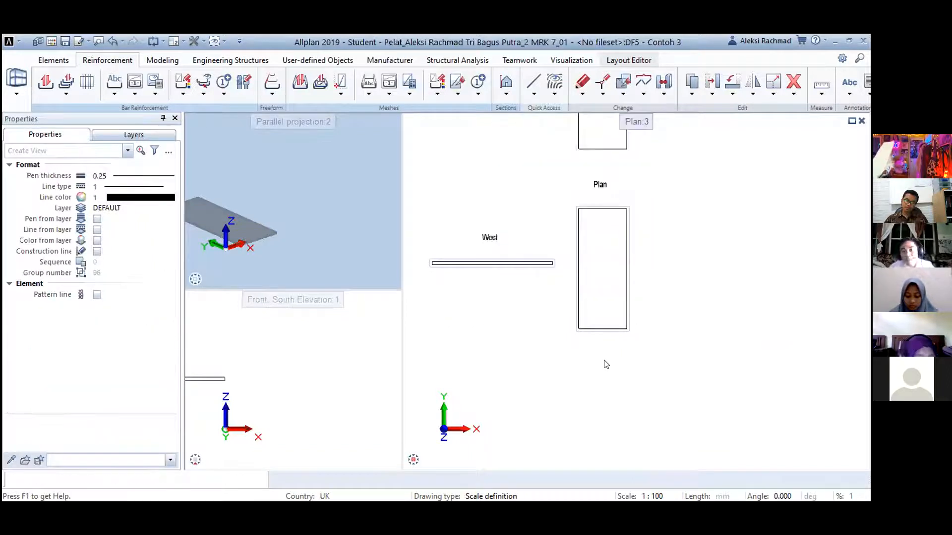
left_click(86, 406)
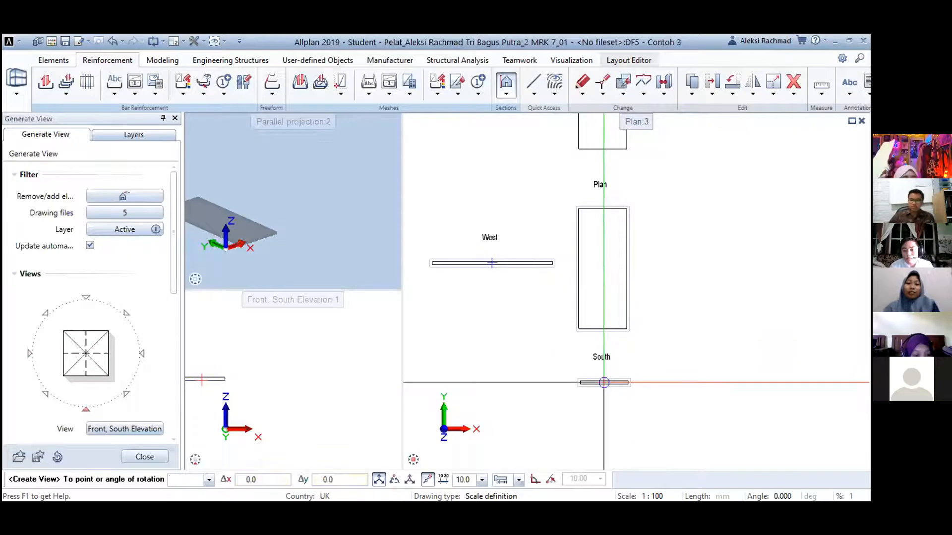
left_click(604, 383)
key("Escape")
scroll(565, 248, "up", 3)
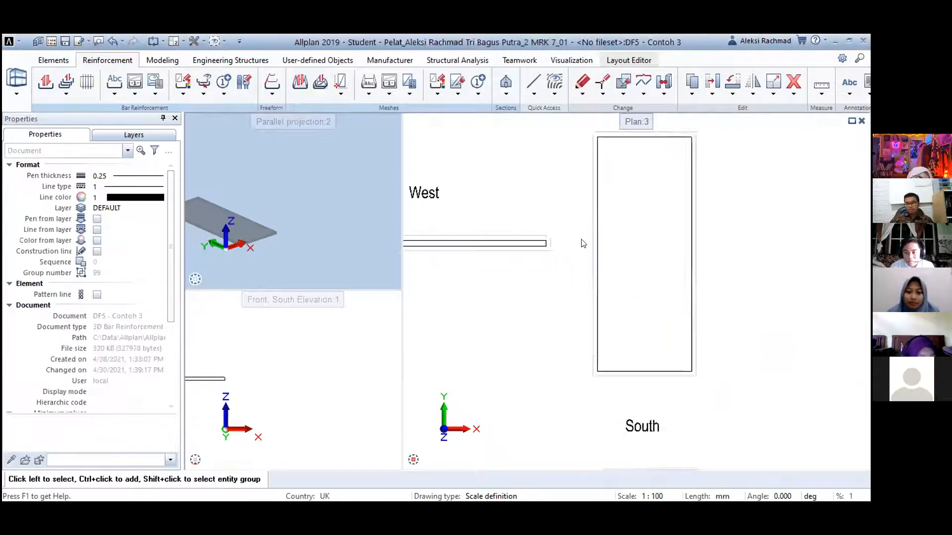
Start individual area reinforcement in the slab's Plan view with a concrete cover of 28 mm at the top
left_click(86, 82)
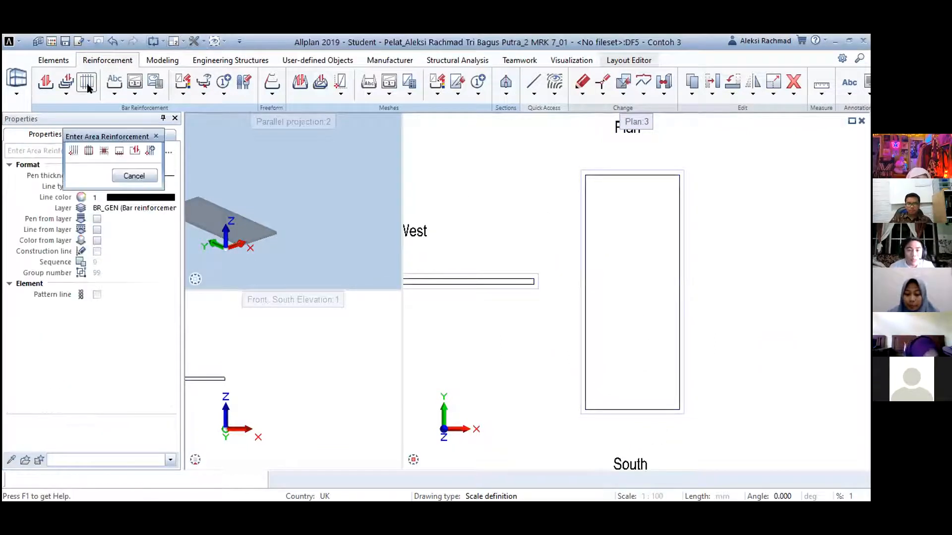
left_click(73, 151)
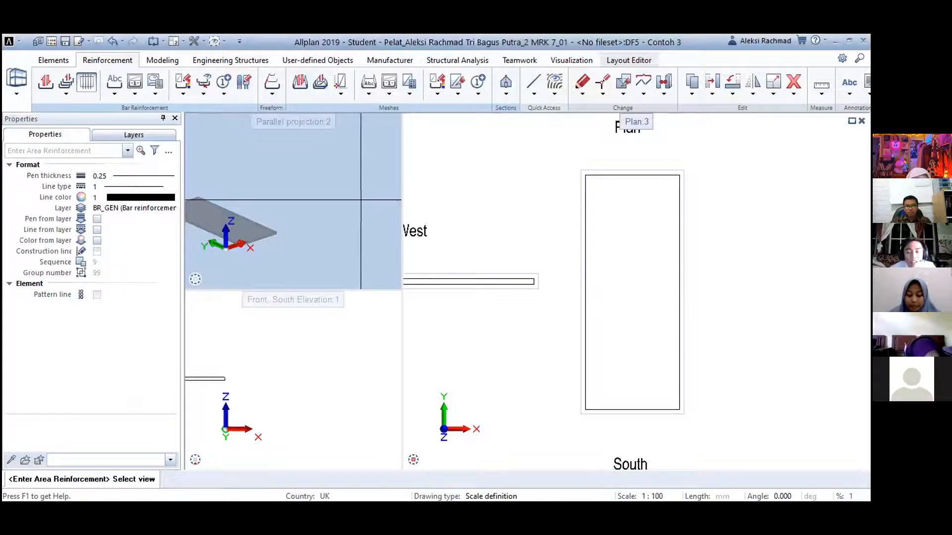
scroll(531, 389, "up", 2)
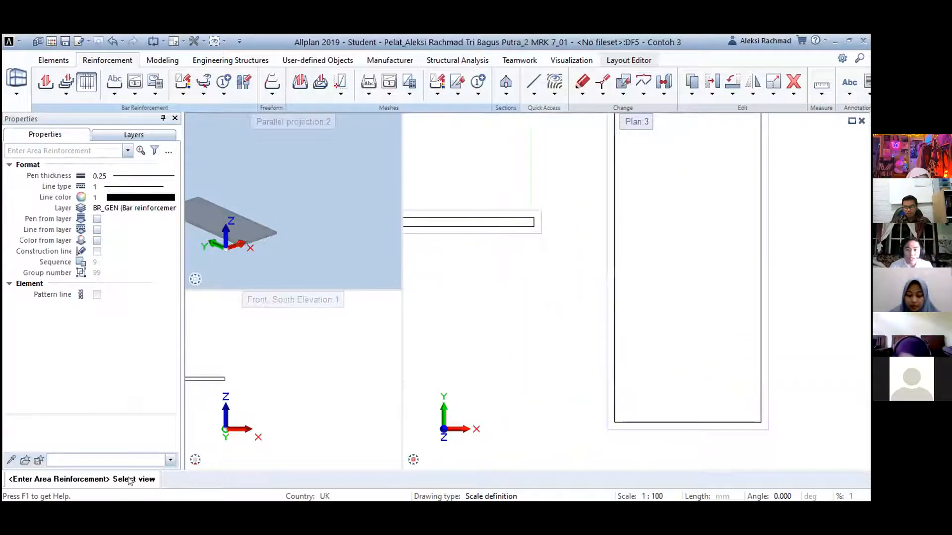
scroll(589, 414, "up", 3)
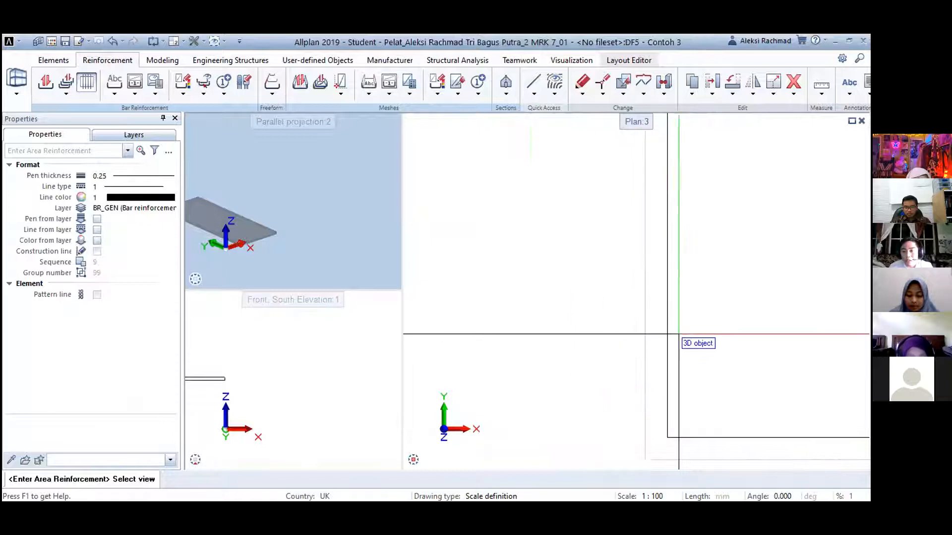
left_click(651, 343)
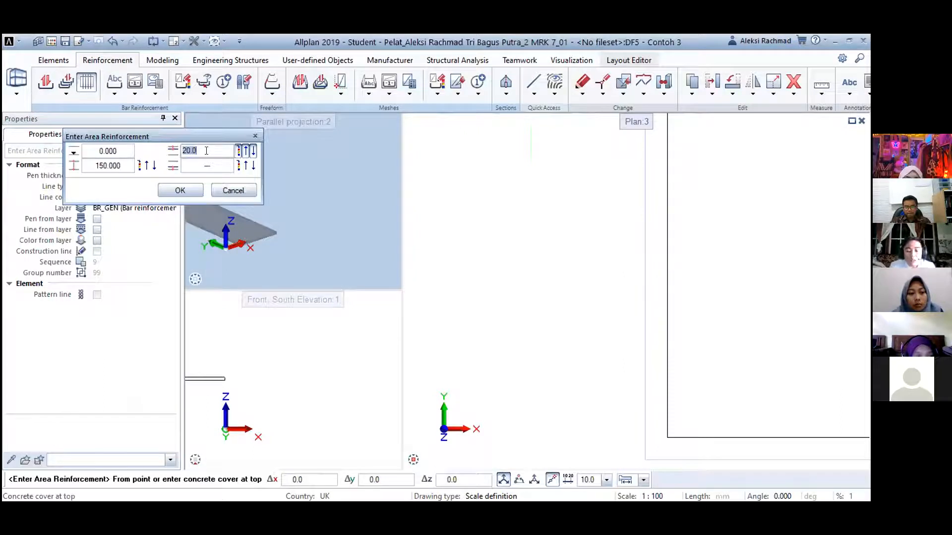
left_click(192, 193)
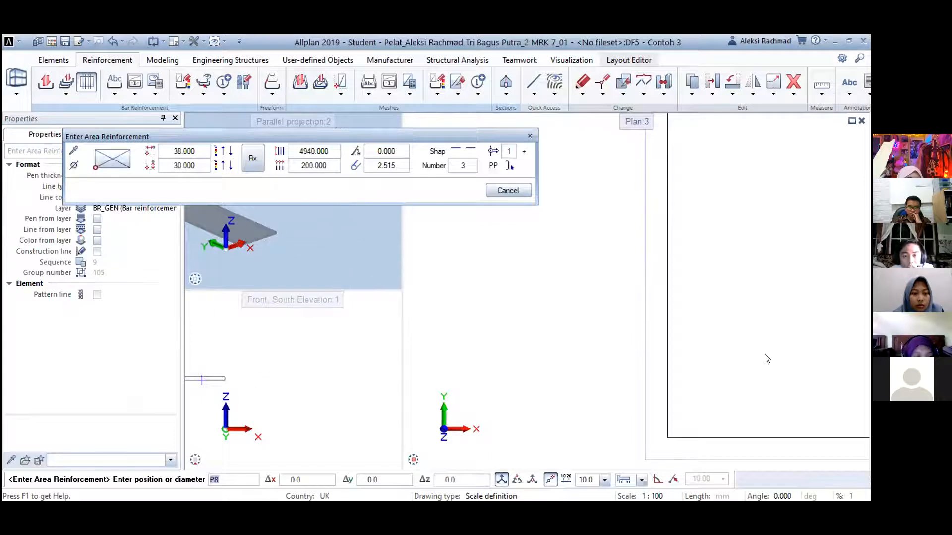
Place three P8 bars at 200 mm spacing, rotated 90°, along the slab's left long side from its lower-left corner
middle_click_drag(676, 404, 588, 348)
left_click(385, 151)
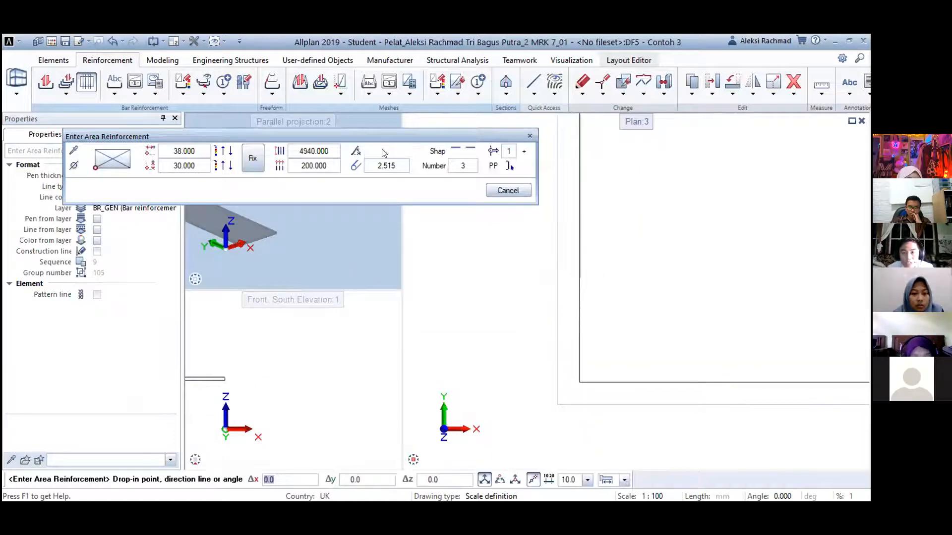
type("90")
key("Return")
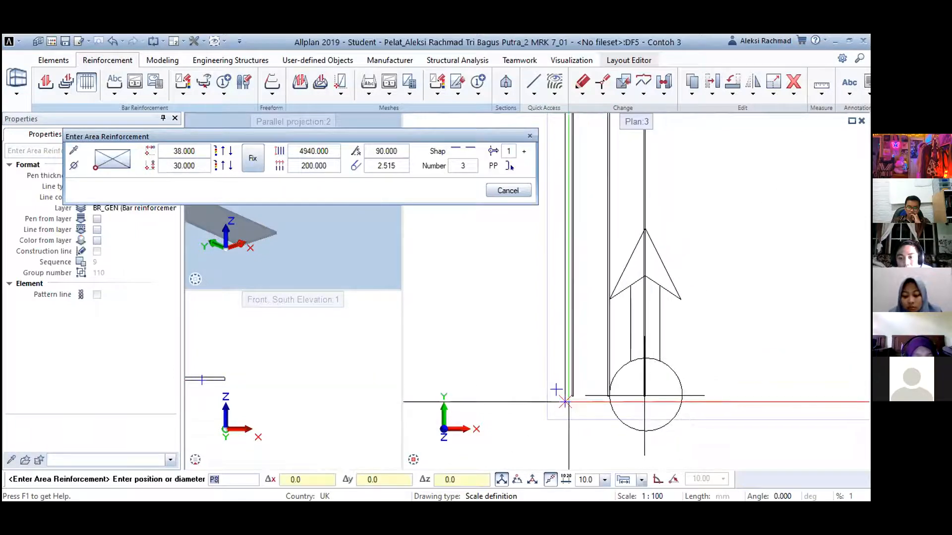
left_click(566, 402)
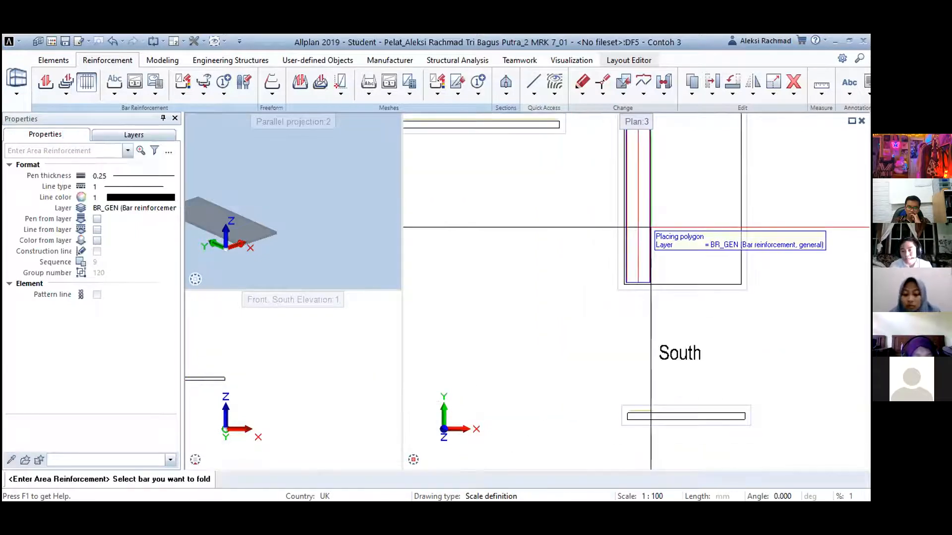
scroll(574, 232, "up", 2)
scroll(574, 231, "down", 1)
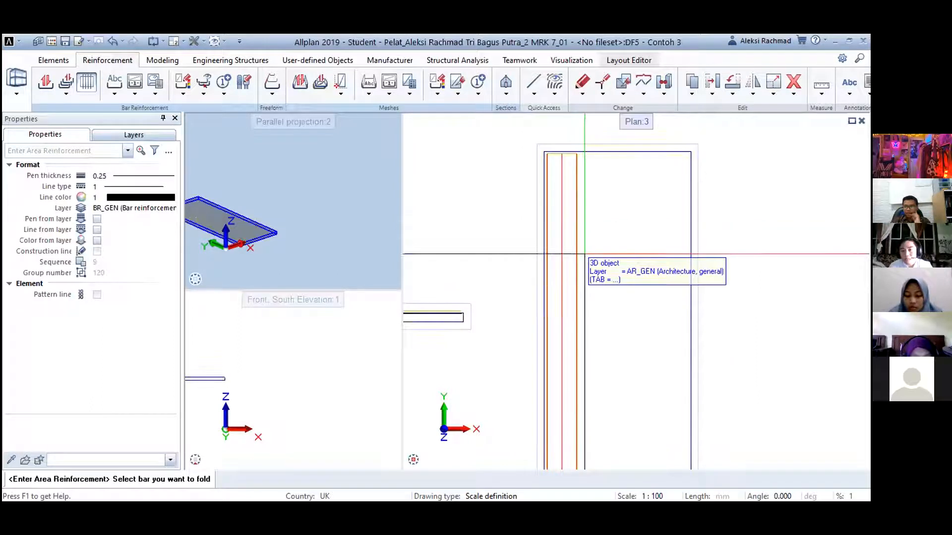
middle_click_drag(583, 249, 580, 207)
scroll(579, 204, "down", 1)
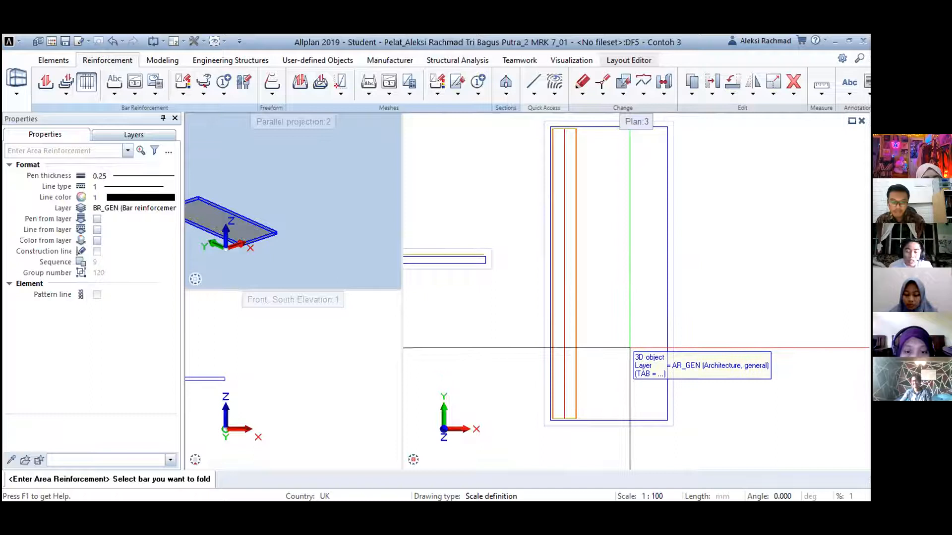
key("Escape")
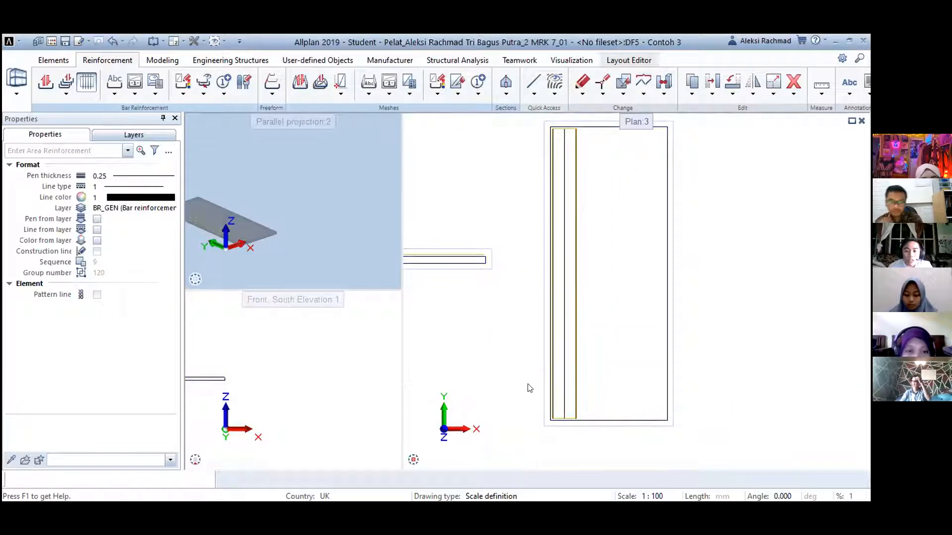
Place another three P8 bars at 90° and 200 mm spacing, with 28 mm top cover, from the slab's lower-right corner
key("Escape")
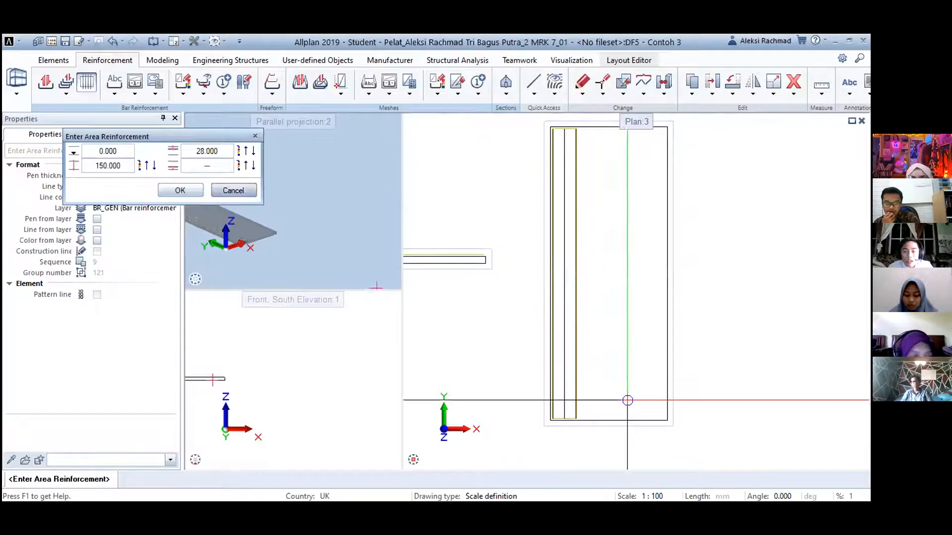
left_click(213, 152)
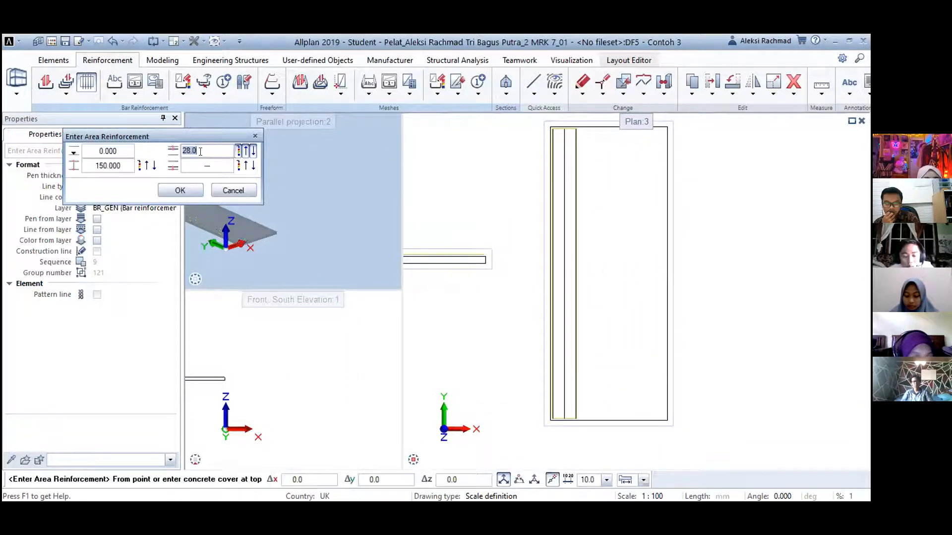
left_click(190, 194)
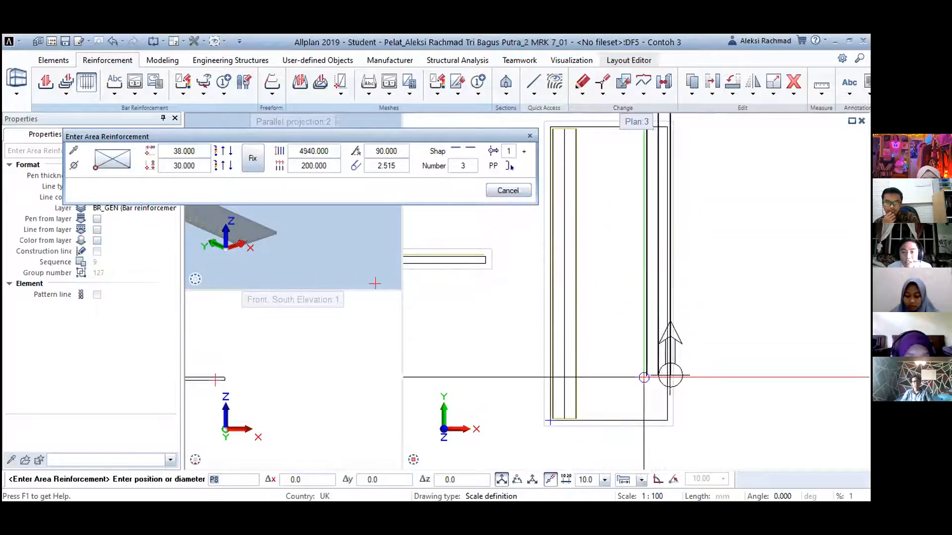
scroll(614, 413, "up", 5)
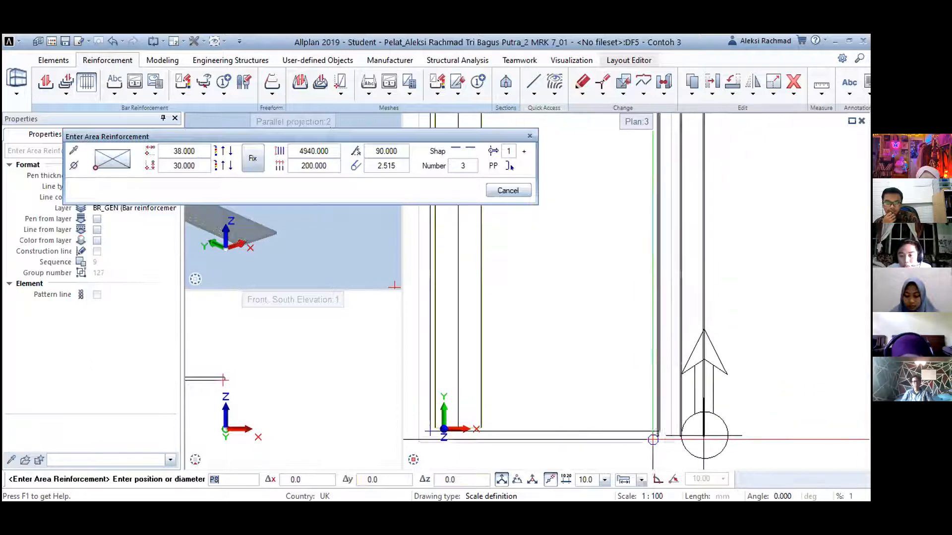
left_click(130, 171)
scroll(665, 425, "up", 3)
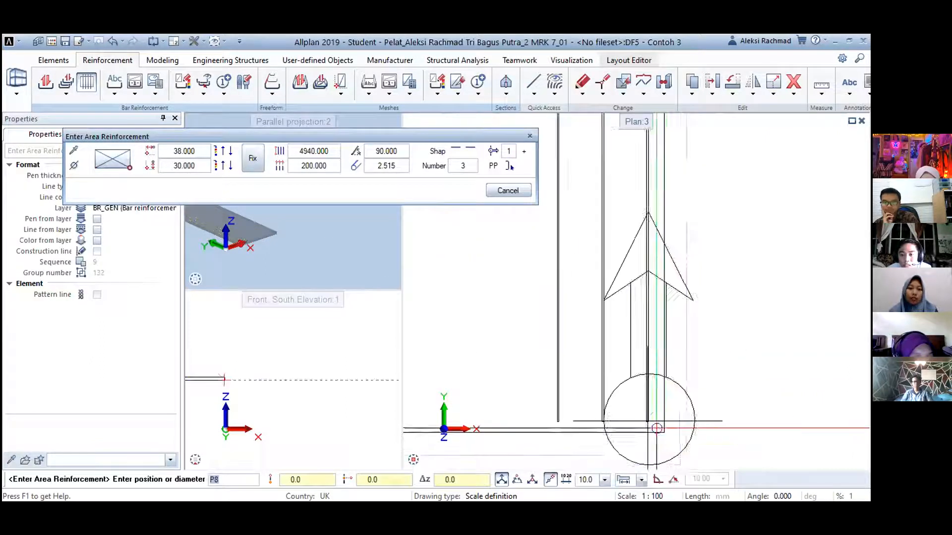
middle_click_drag(665, 425, 665, 433)
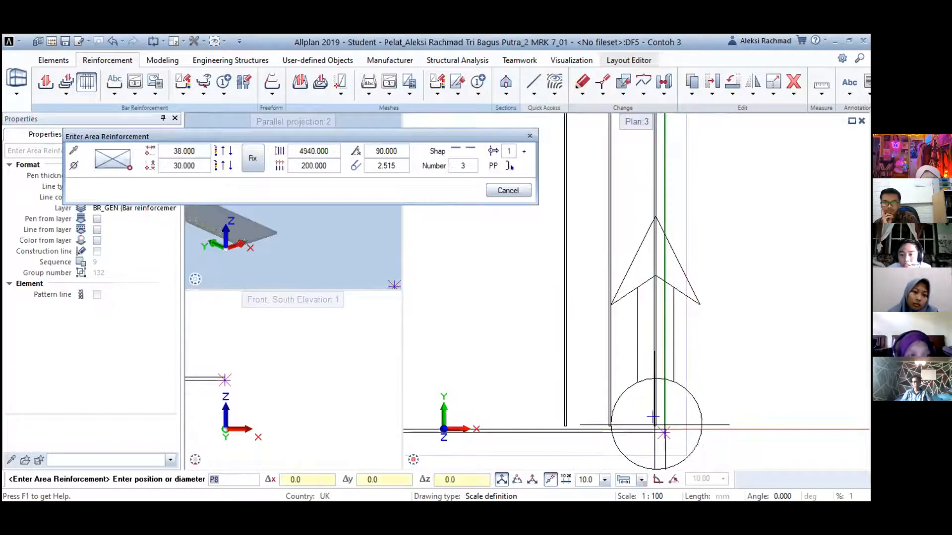
left_click(665, 433)
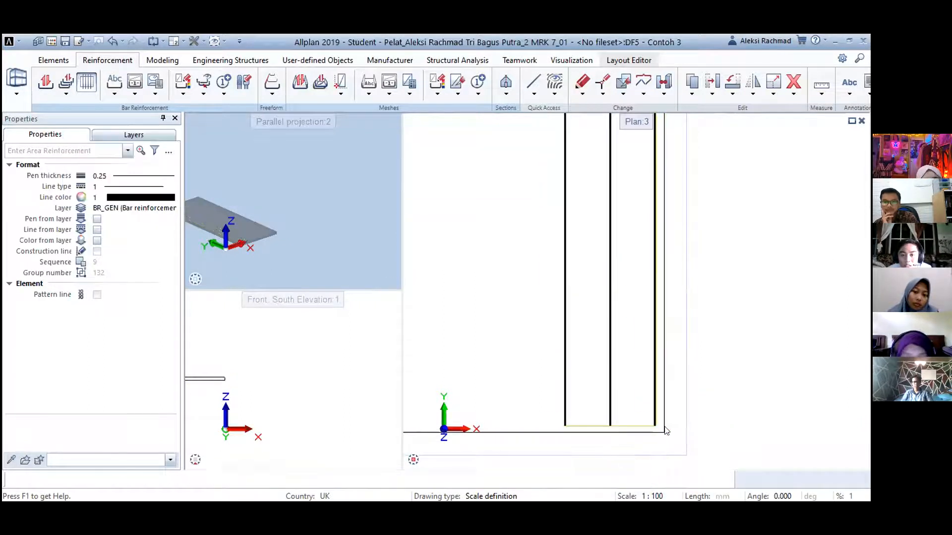
scroll(638, 362, "down", 3)
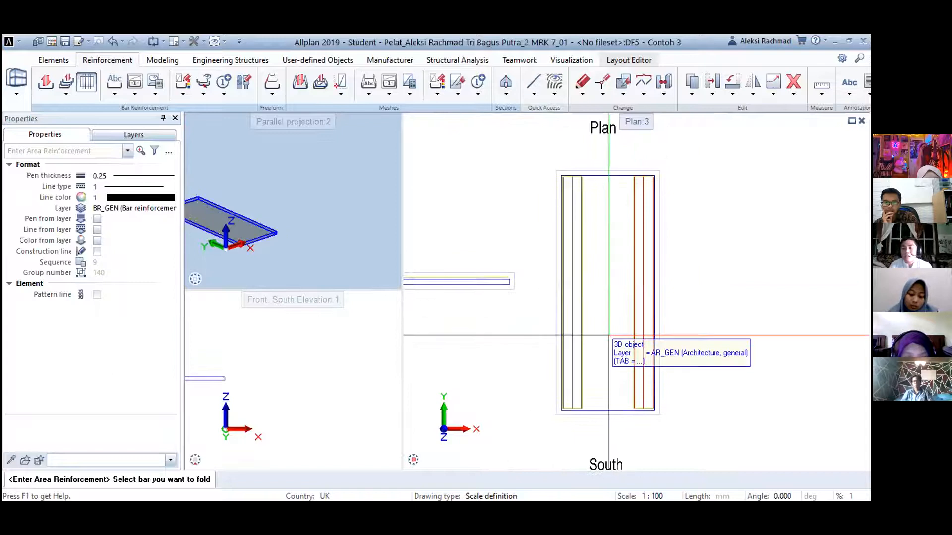
scroll(285, 245, "up", 5)
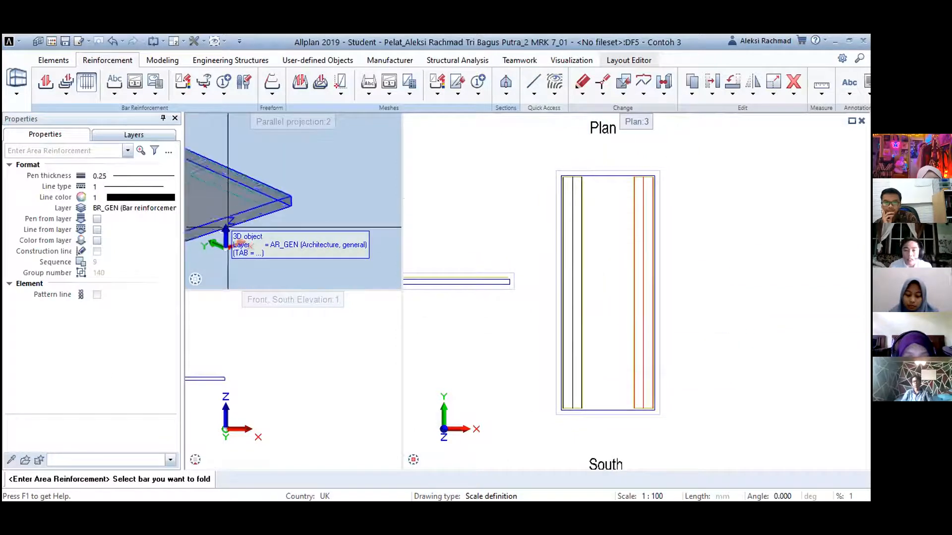
key("Escape")
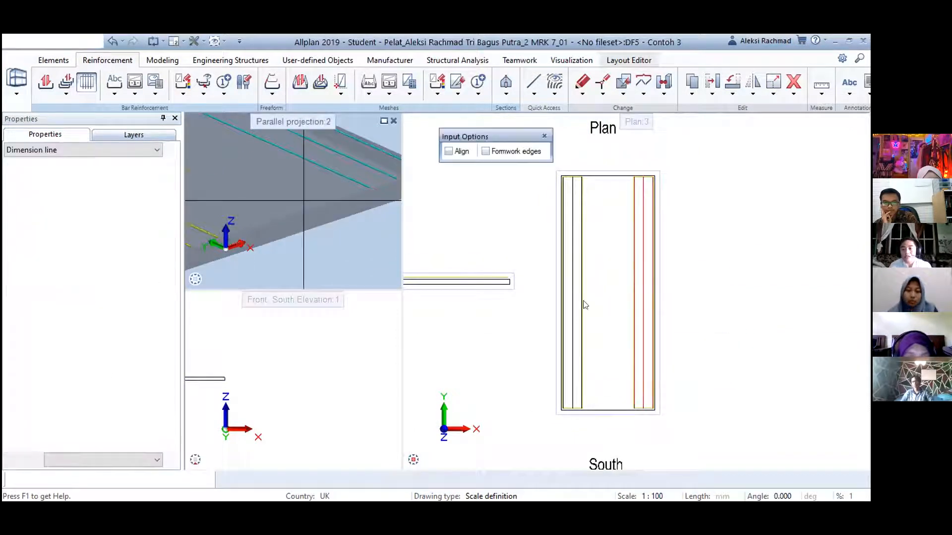
key("Escape")
key("Escape")
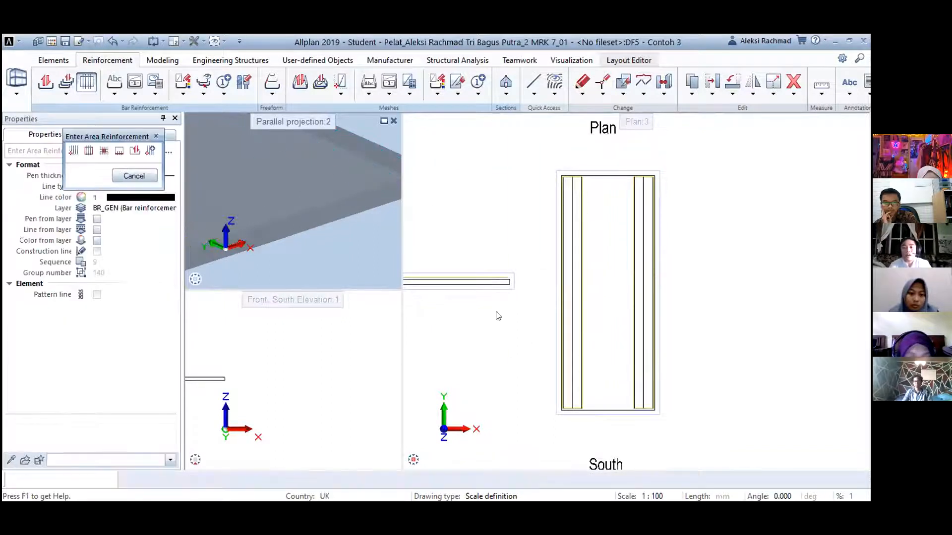
Start span reinforcement and define its placing region from the slab outline in the Plan view with an offset of -30 mm
left_click(88, 151)
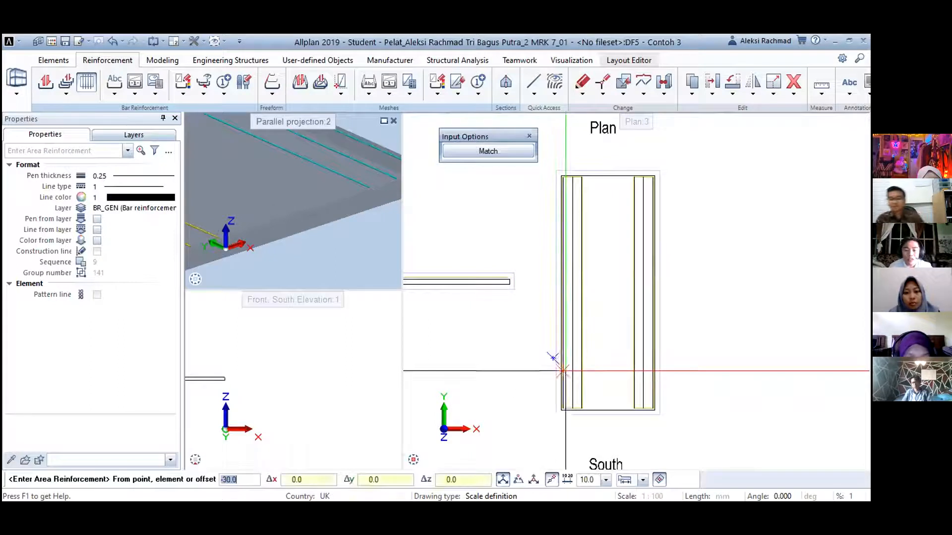
middle_click_drag(564, 371, 590, 298)
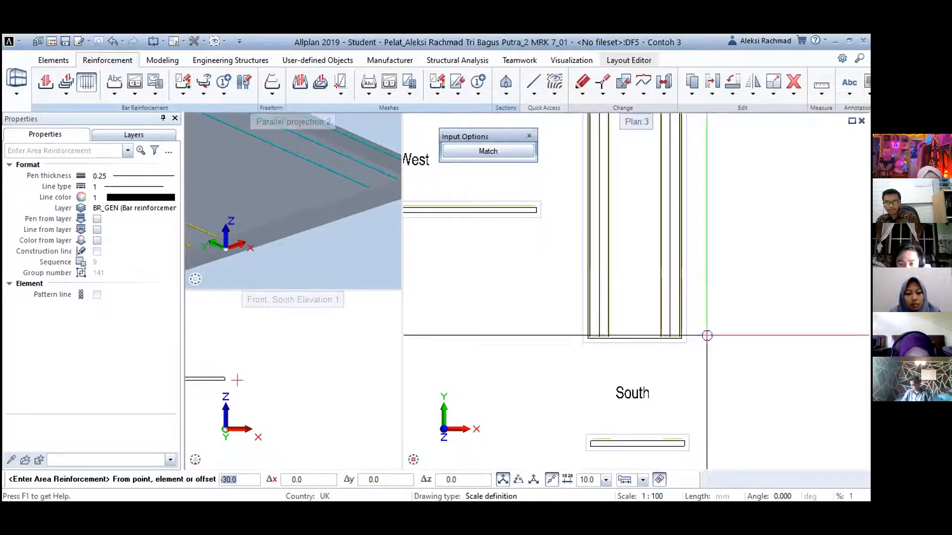
scroll(625, 300, "up", 3)
scroll(633, 342, "down", 2)
middle_click_drag(634, 356, 621, 285)
scroll(620, 285, "up", 1)
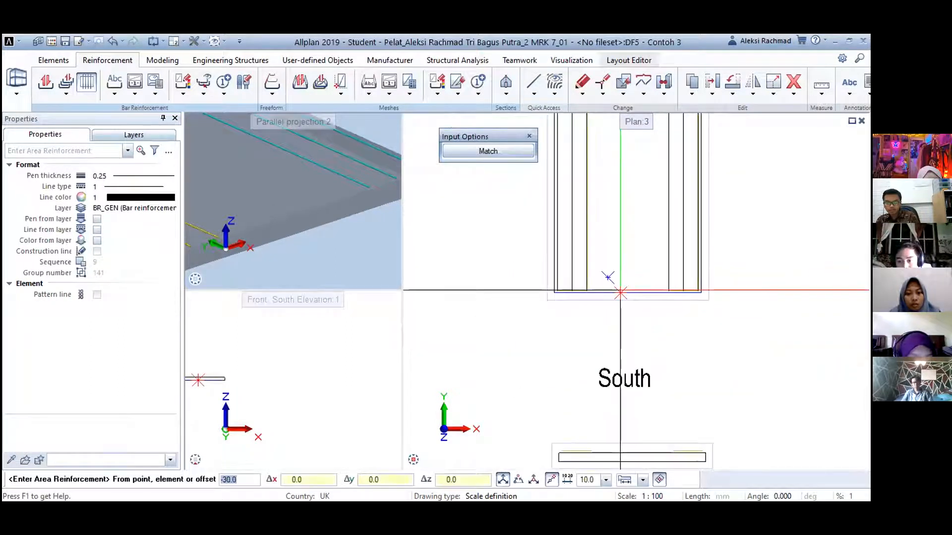
left_click(623, 250)
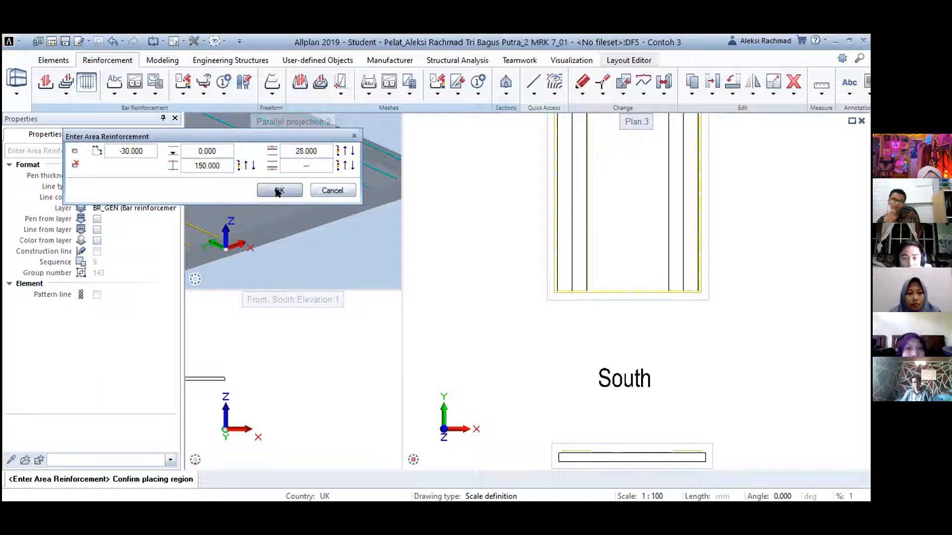
Set the concrete cover at the bottom to 20 mm and confirm the slab's placing region
left_click(300, 165)
type("20")
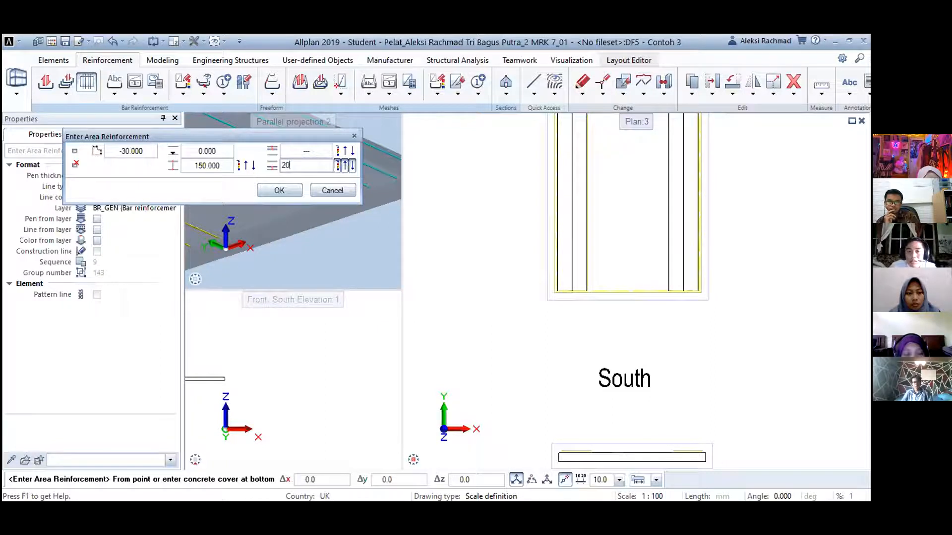
key("Return")
left_click(279, 191)
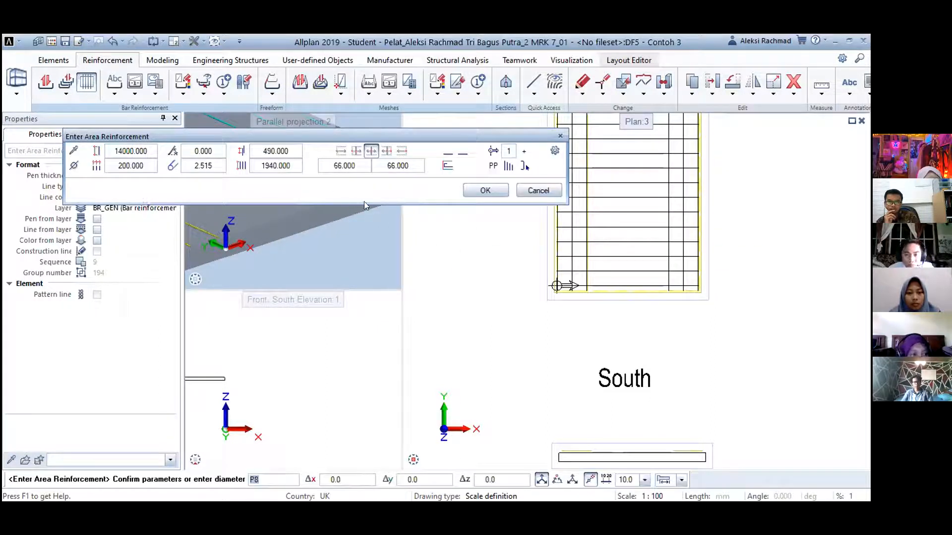
Shape the P8 span bars with 80 mm and 500 mm bends and 50 mm hooks at 135° on both ends, and place them
left_click(73, 166)
left_click(64, 202)
left_click(452, 163)
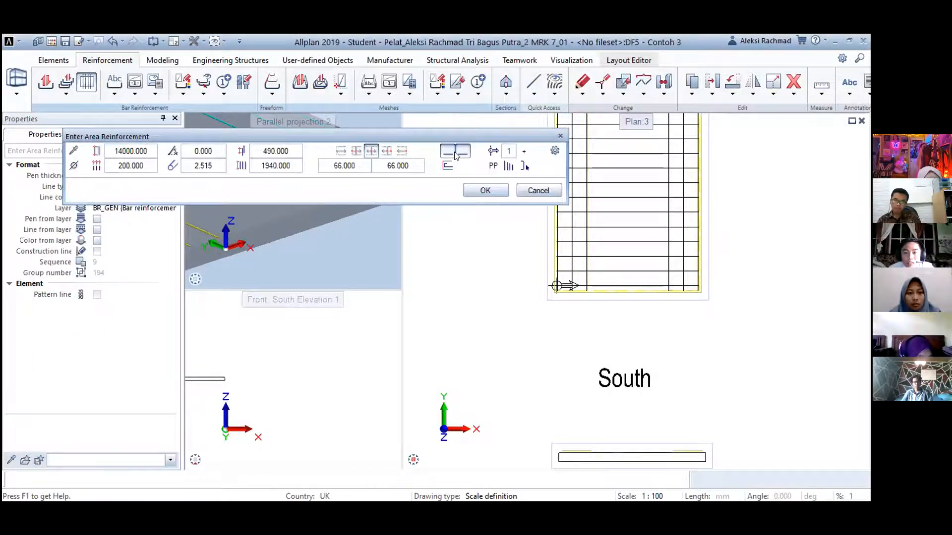
left_click(455, 153)
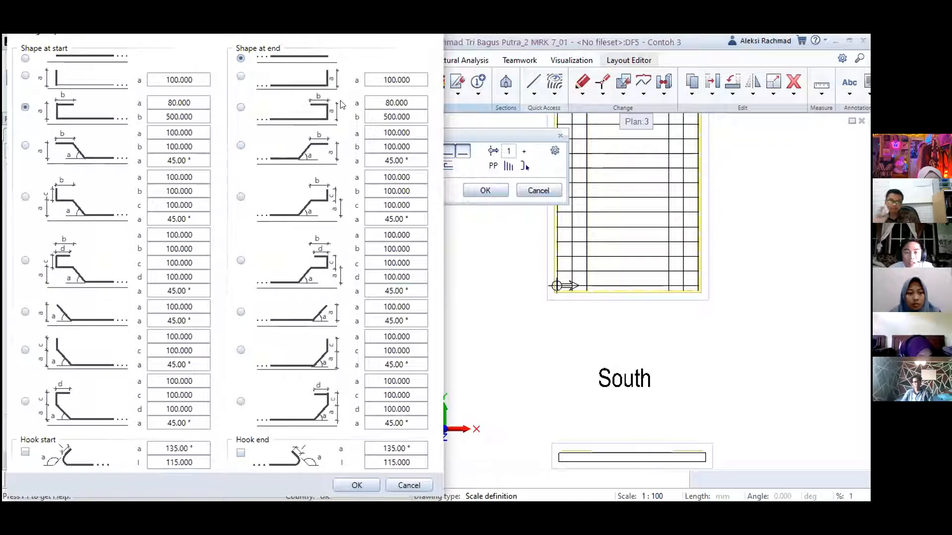
left_click(26, 450)
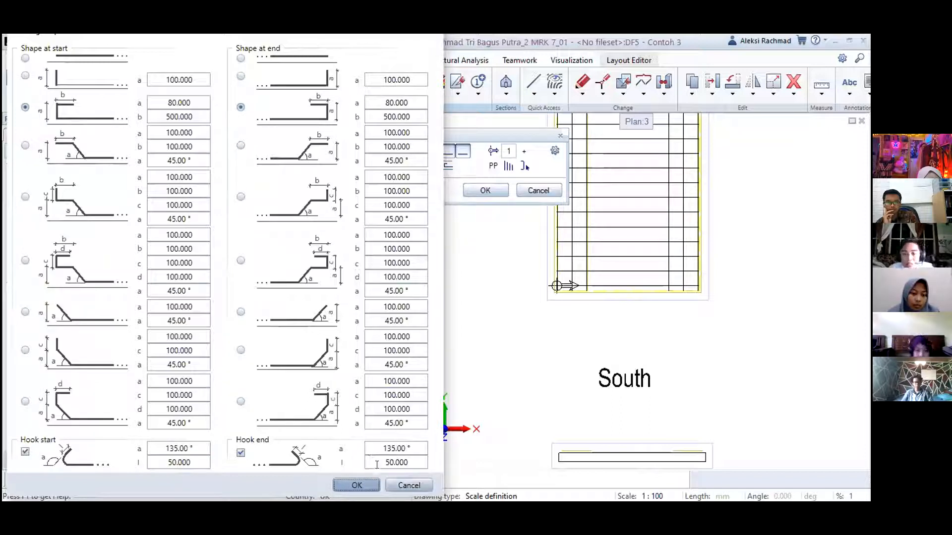
left_click(357, 485)
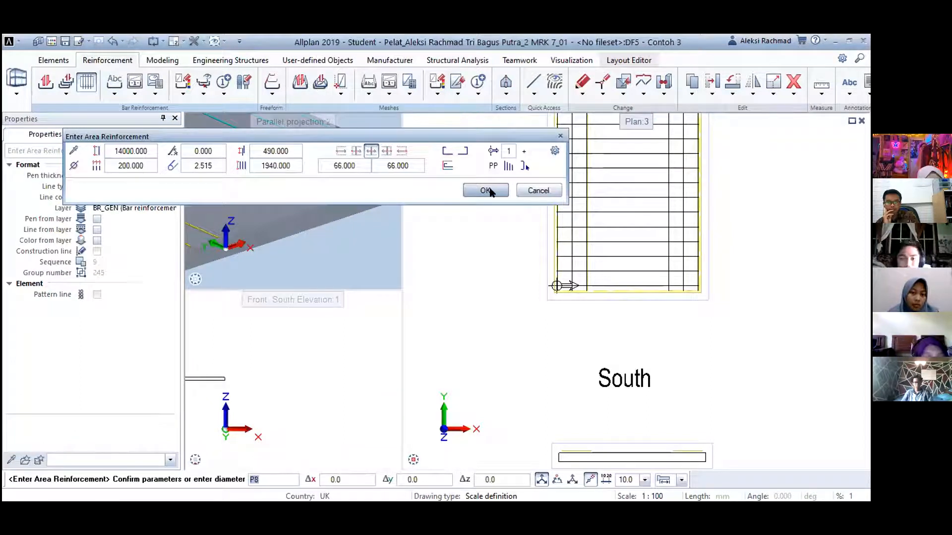
left_click(485, 190)
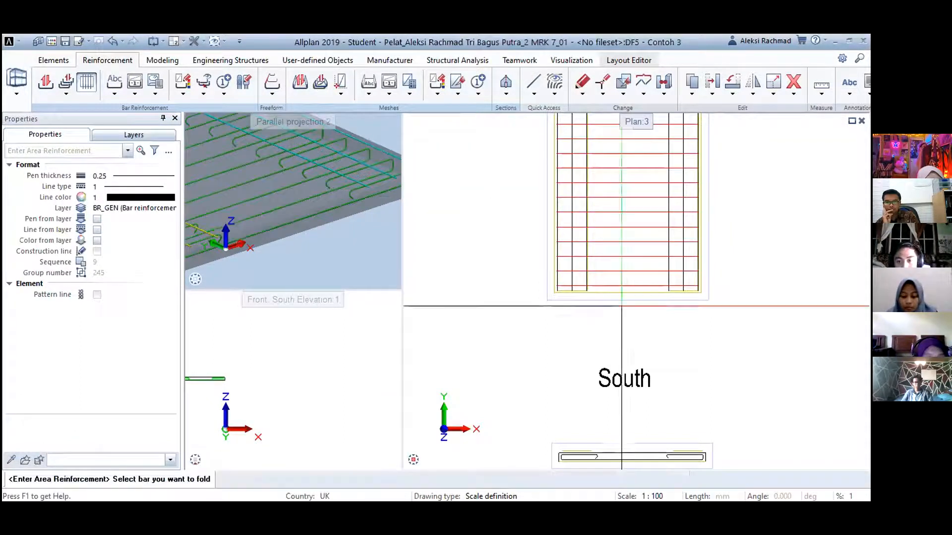
Examine the hooked span bars in the South view relative to the longitudinal bars and the slab edges
middle_click_drag(564, 246, 599, 140)
scroll(599, 140, "down", 1)
scroll(619, 344, "up", 5)
scroll(588, 232, "up", 4)
scroll(584, 264, "up", 2)
scroll(578, 296, "up", 1)
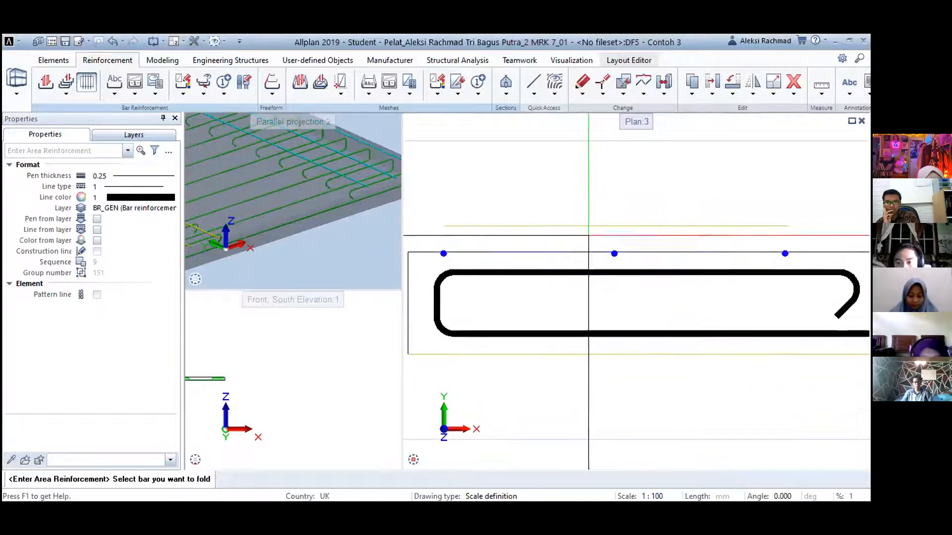
scroll(595, 242, "down", 5)
scroll(594, 249, "up", 5)
scroll(594, 251, "down", 5)
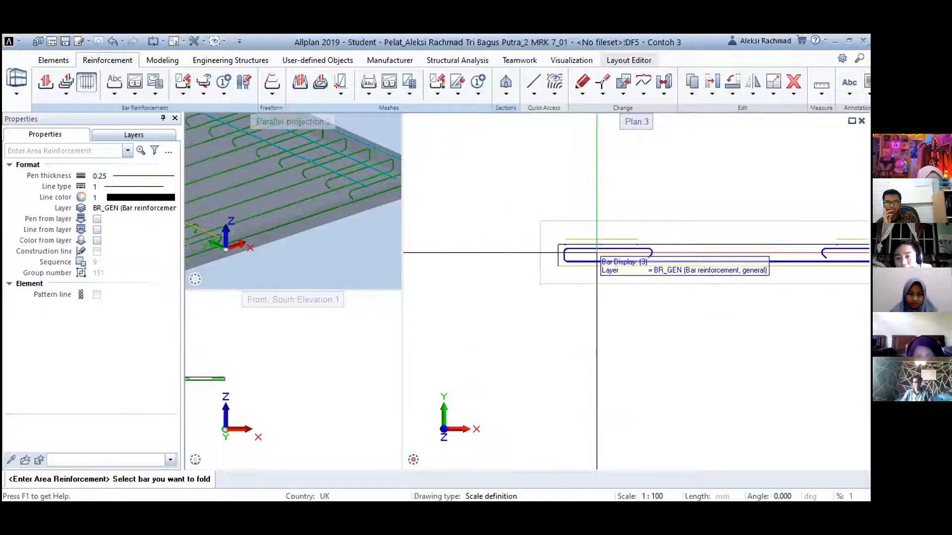
scroll(589, 261, "up", 3)
left_click(589, 255)
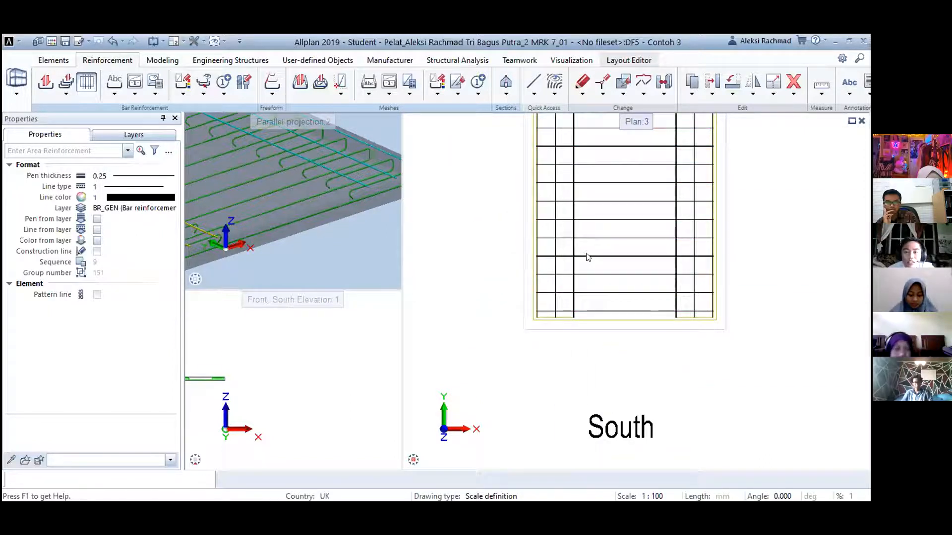
key("Escape")
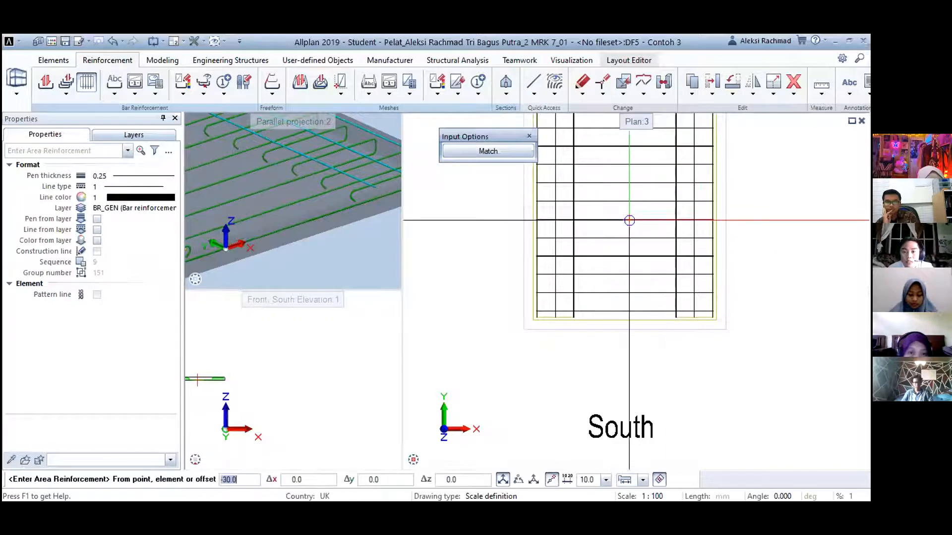
key("Escape")
Delete the three-bar longitudinal placements along both long sides of the slab in the Plan view
scroll(579, 271, "up", 2)
left_click(570, 302)
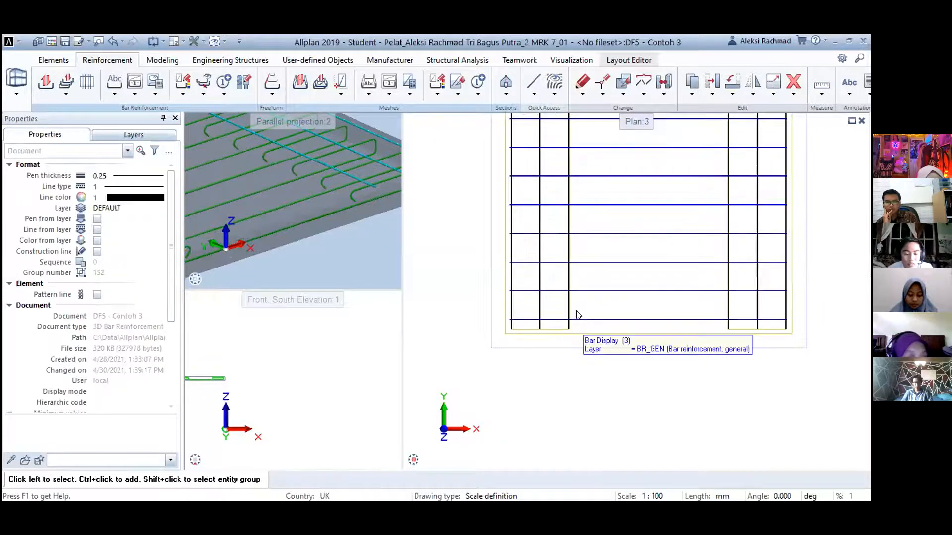
key("Delete")
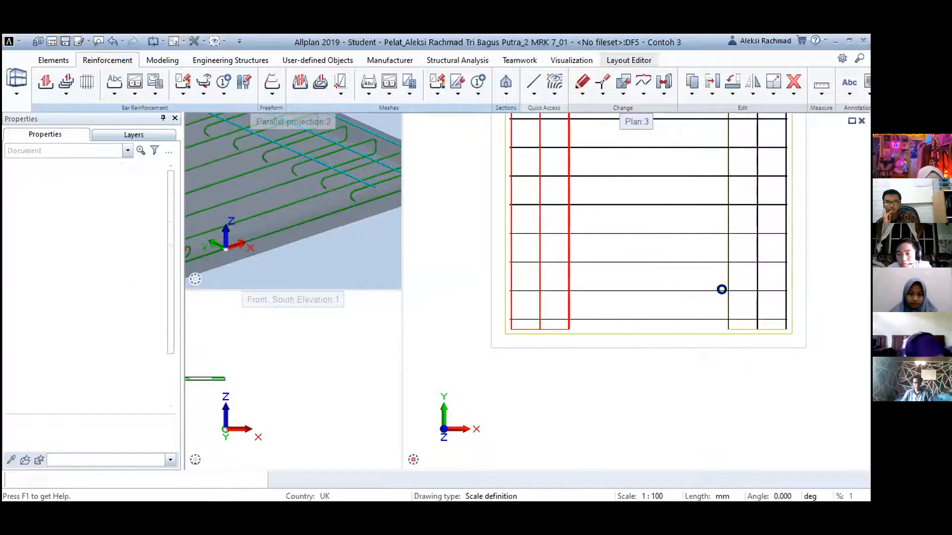
left_click(728, 308)
key("Delete")
Place three P8 bars at 90° and 200 mm spacing from the slab's lower-left corner, with a 28 mm concrete cover at top
left_click(87, 82)
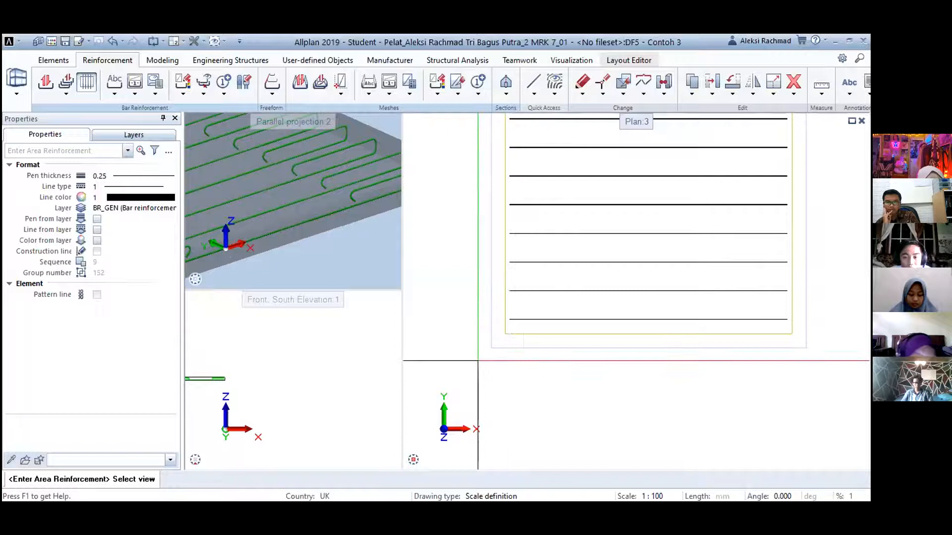
left_click(498, 316)
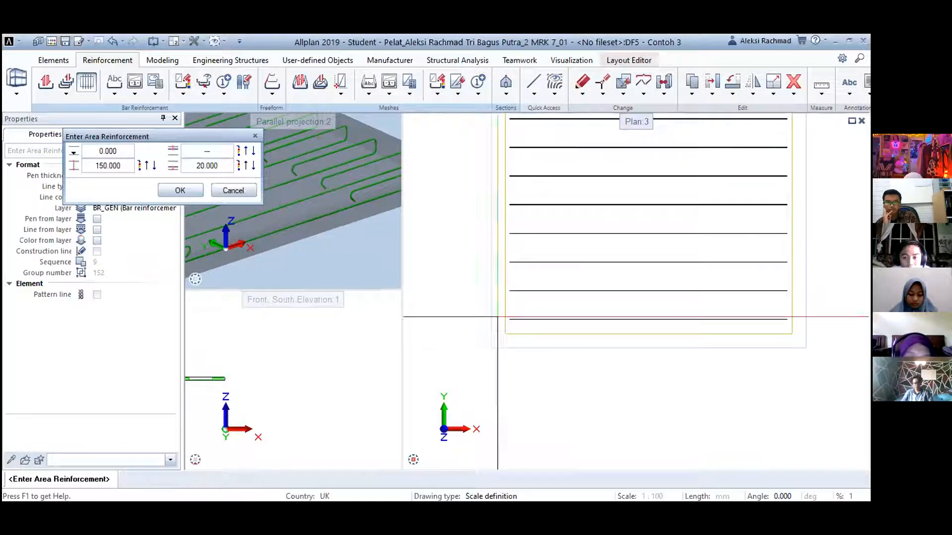
type("28")
key("Return")
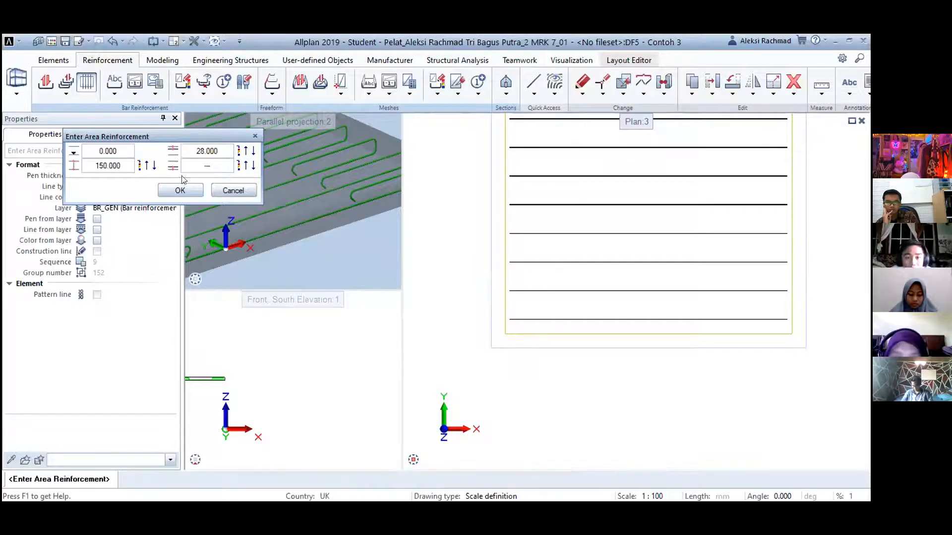
left_click(180, 191)
type("90")
key("Return")
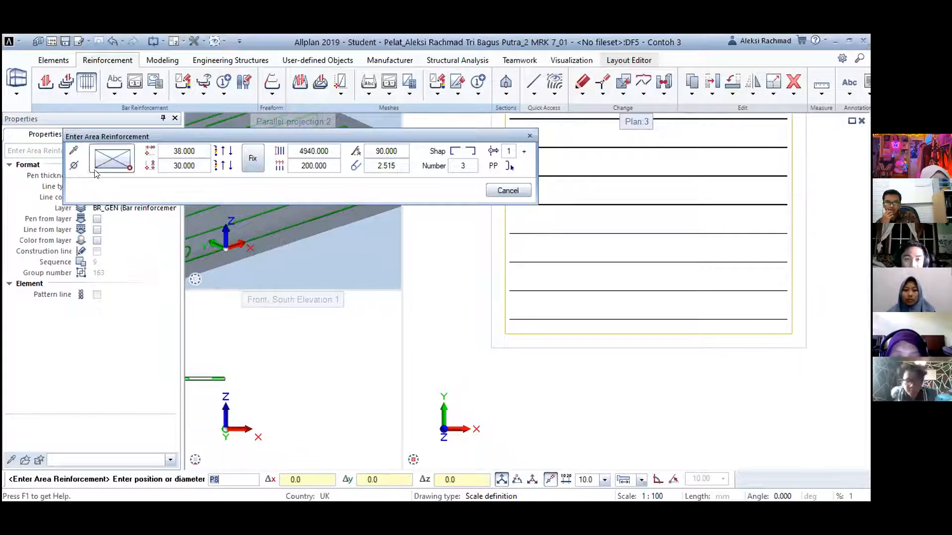
scroll(502, 208, "up", 4)
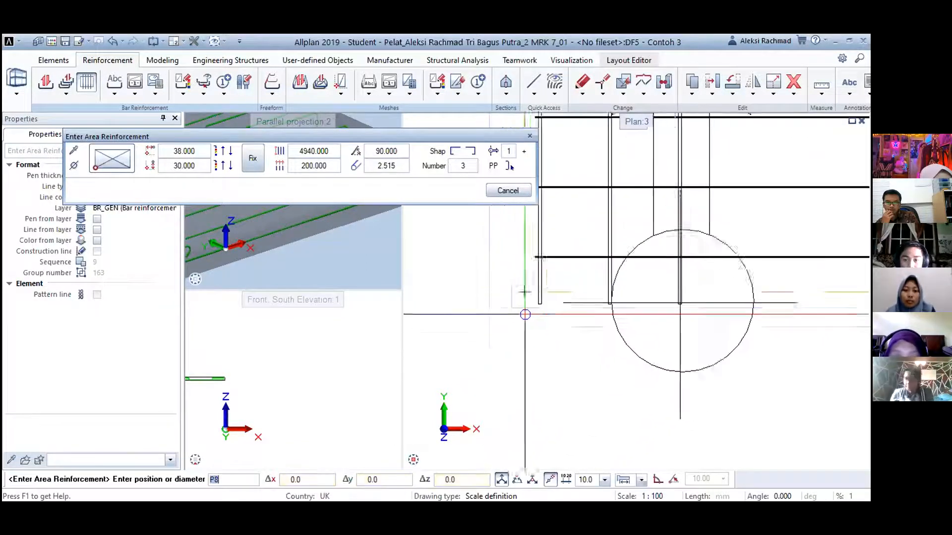
left_click(525, 292)
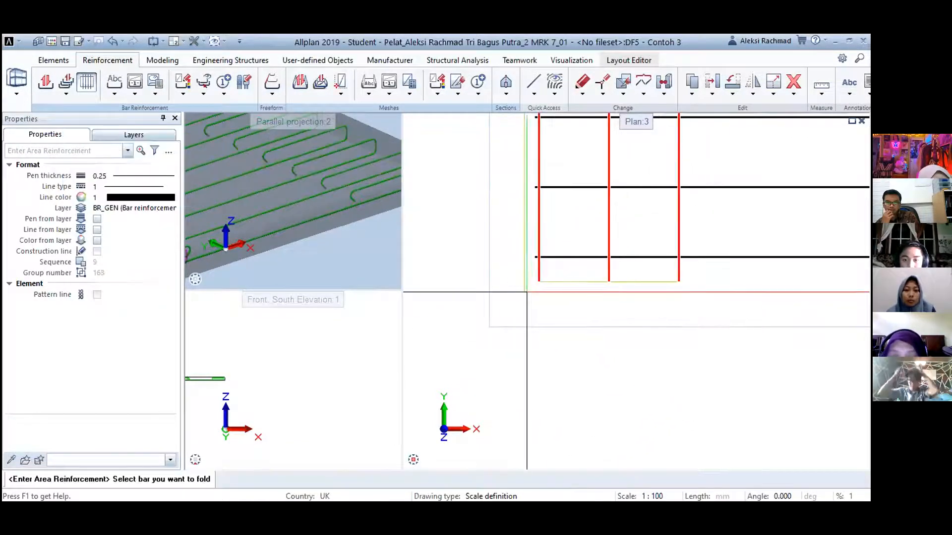
scroll(494, 265, "down", 2)
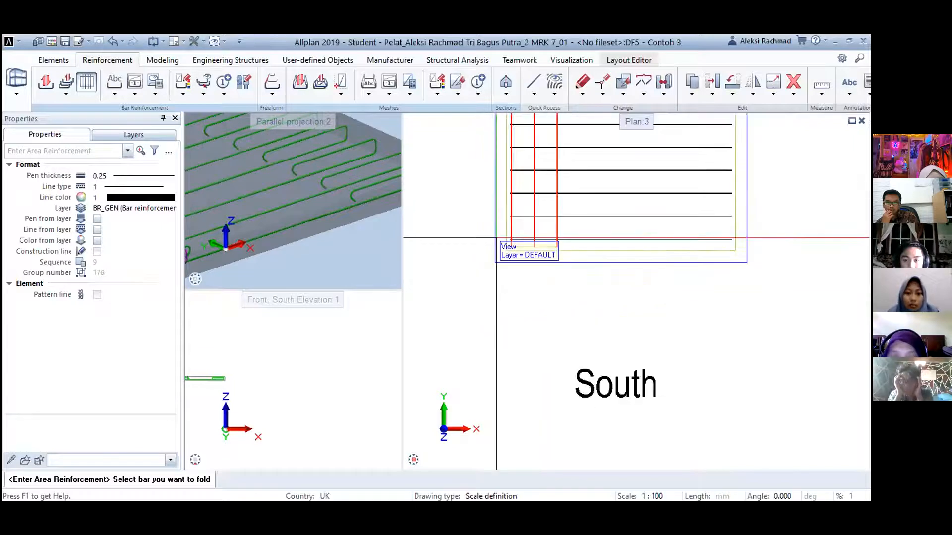
Check the new bars in the parallel projection, cancel the next placement and undo the left-side bars
key("Escape")
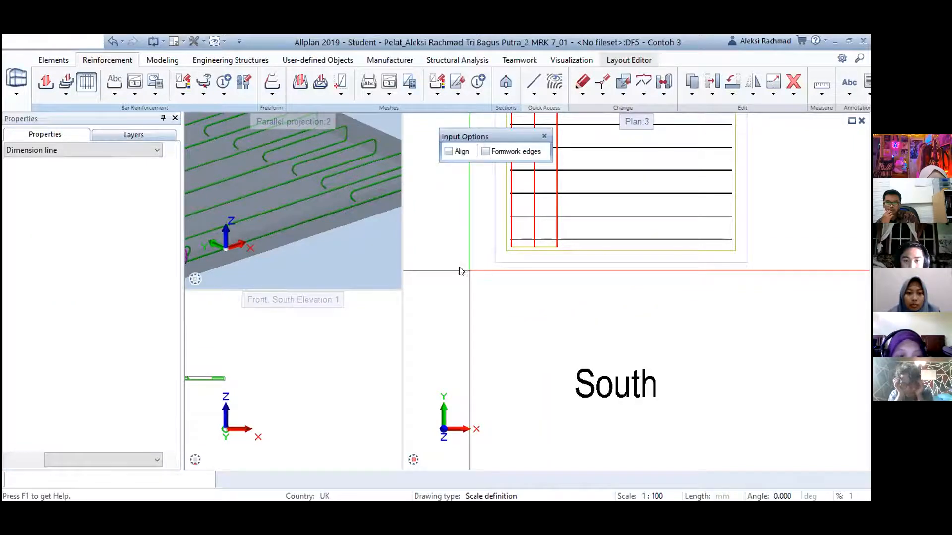
middle_click_drag(216, 238, 374, 196)
scroll(253, 232, "up", 1)
scroll(281, 229, "down", 1)
key("Escape")
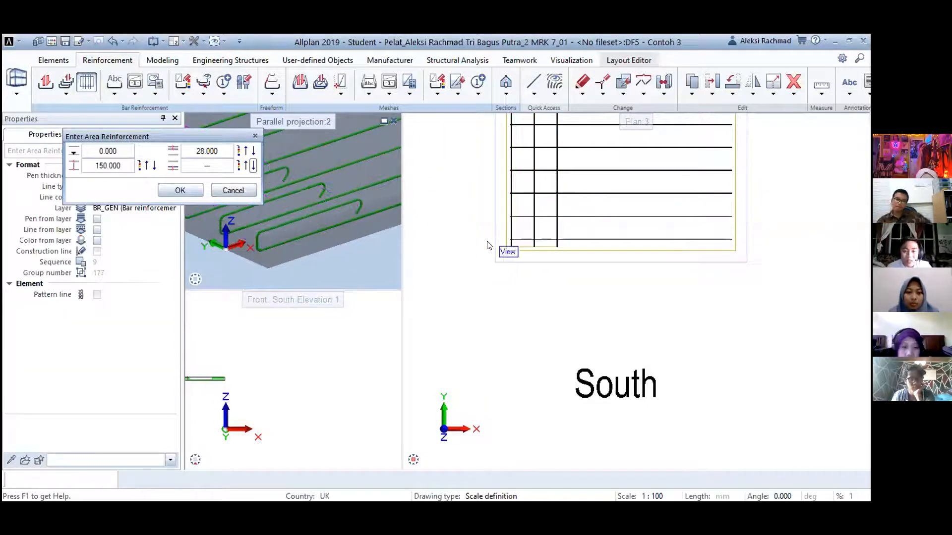
key("Escape")
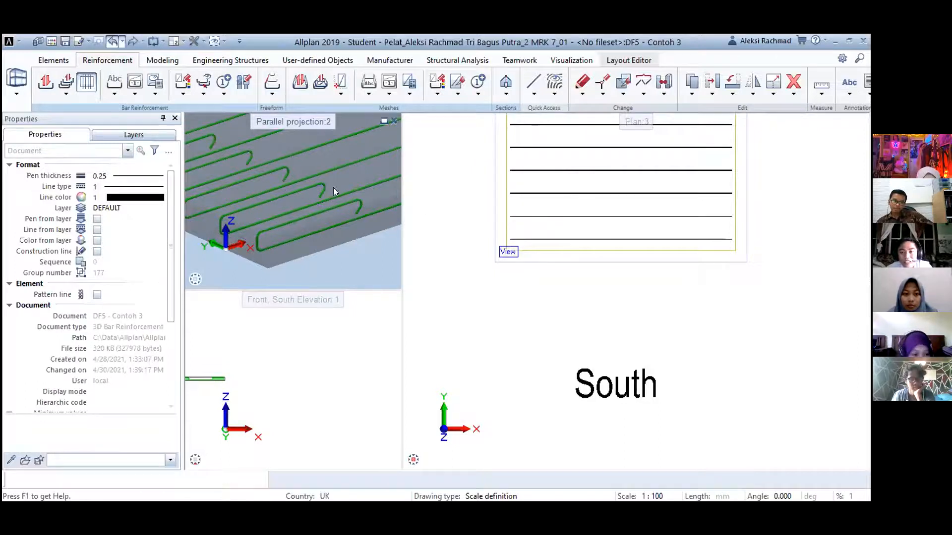
left_click(134, 38)
Place three P8 bars with straight ends at 90° and 200 mm spacing from the slab's lower-left corner, with 28 mm top cover
left_click(86, 82)
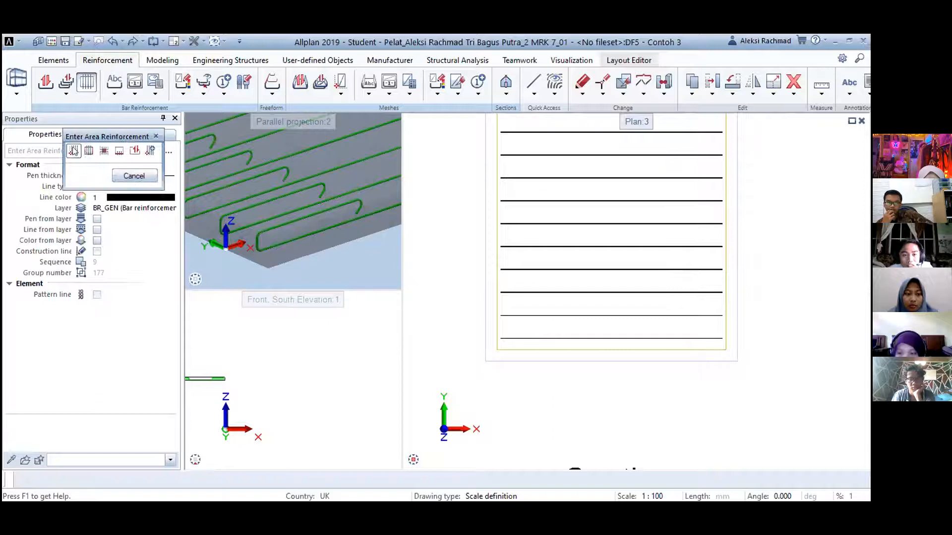
left_click(73, 150)
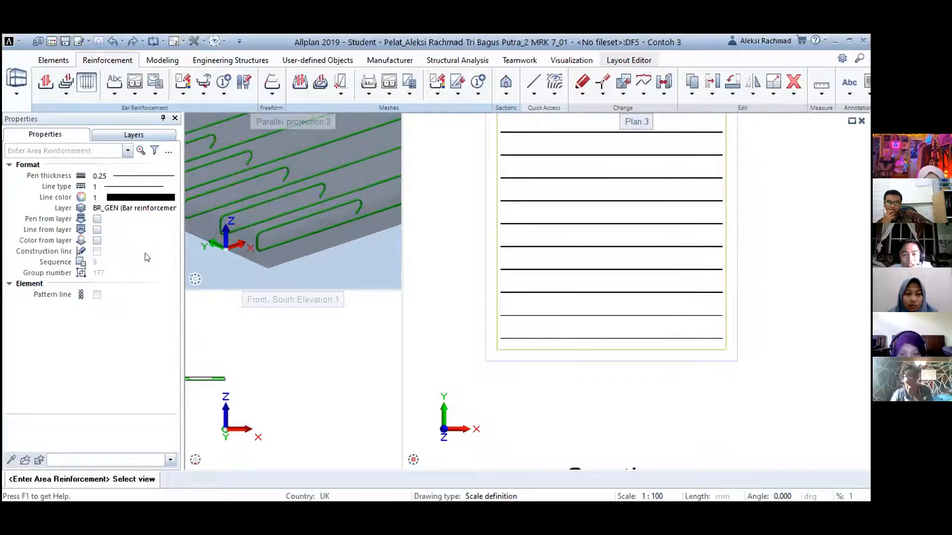
left_click(492, 337)
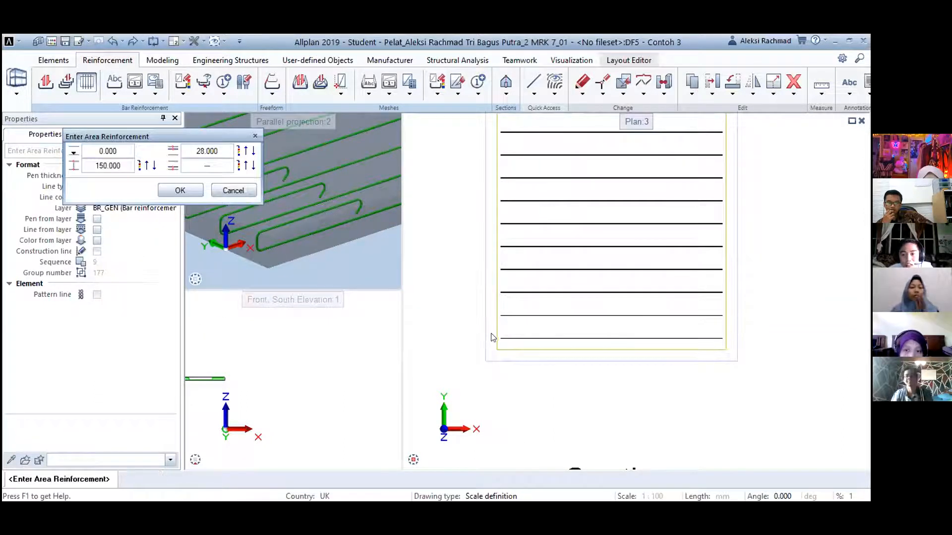
left_click(181, 192)
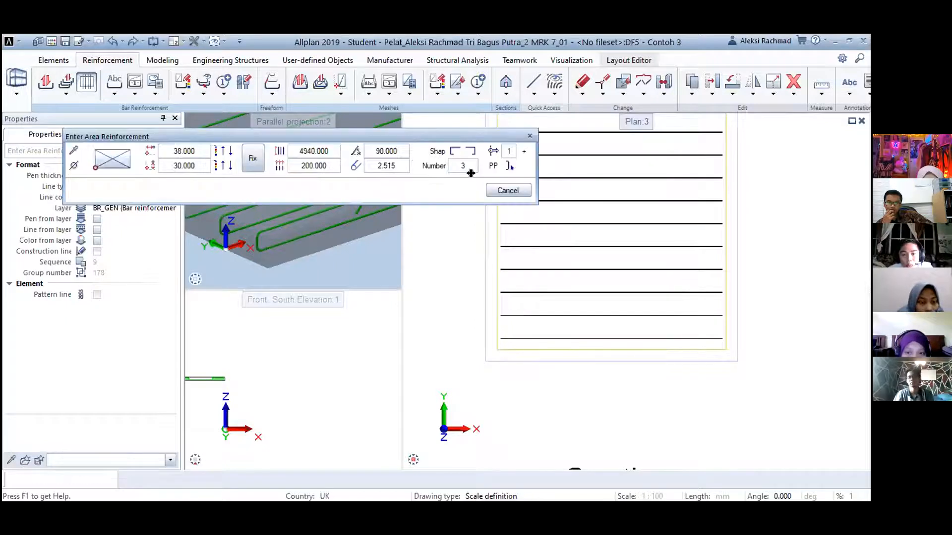
left_click(27, 59)
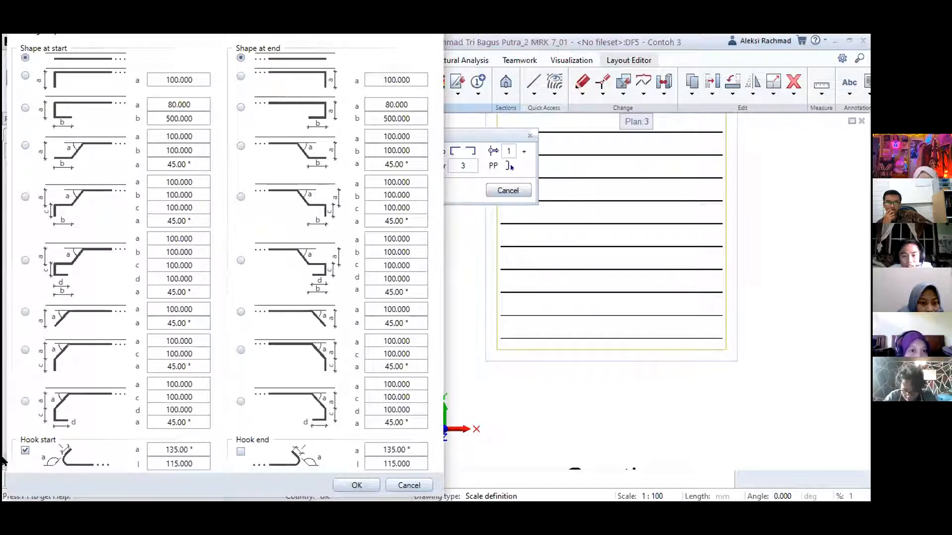
left_click(355, 482)
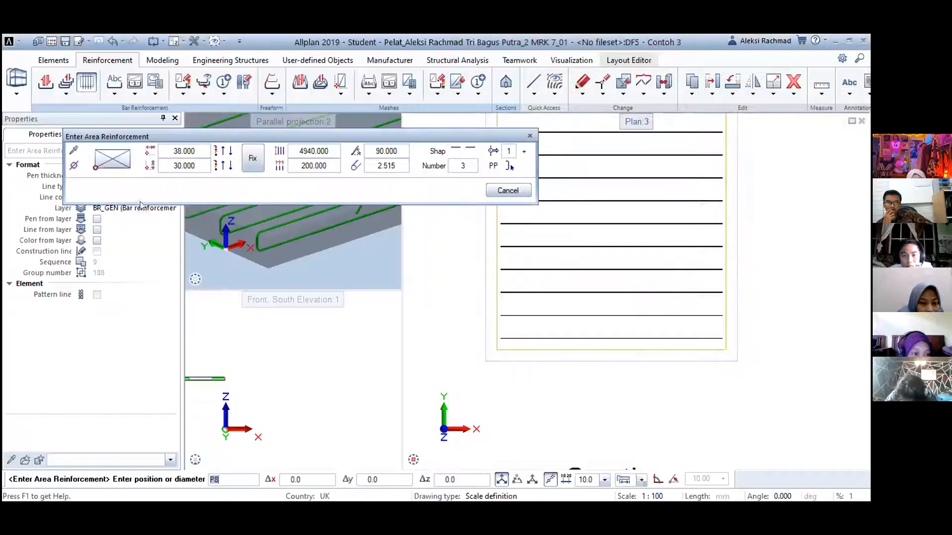
scroll(569, 393, "up", 5)
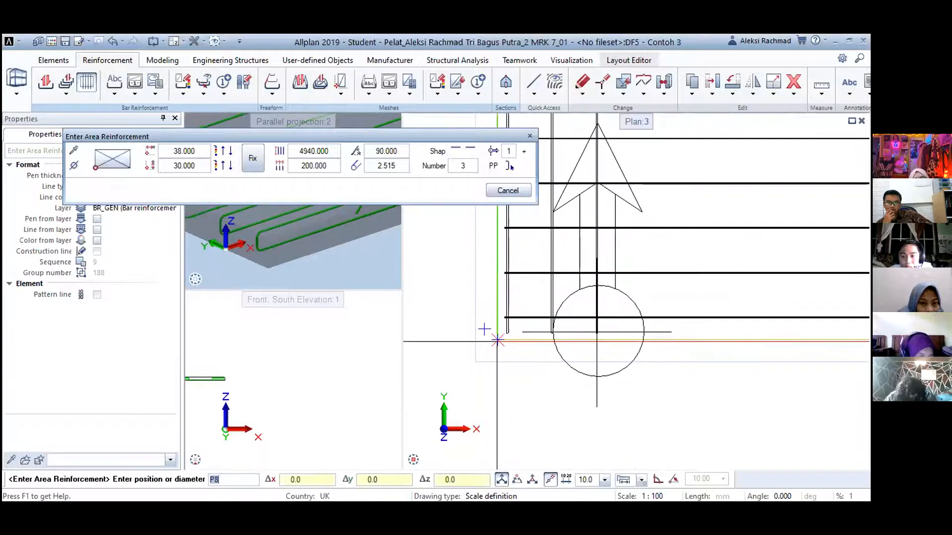
key("Escape")
Examine the position of the straight longitudinal bars against the hooked span bars in the South and Plan views
scroll(616, 315, "down", 2)
scroll(349, 217, "up", 3)
scroll(323, 219, "down", 3)
scroll(559, 227, "down", 2)
scroll(563, 404, "up", 4)
scroll(564, 402, "down", 3)
middle_click_drag(563, 154, 576, 324)
middle_click_drag(579, 441, 565, 258)
scroll(554, 344, "up", 3)
middle_click_drag(517, 390, 534, 344)
scroll(519, 329, "up", 2)
scroll(535, 284, "down", 6)
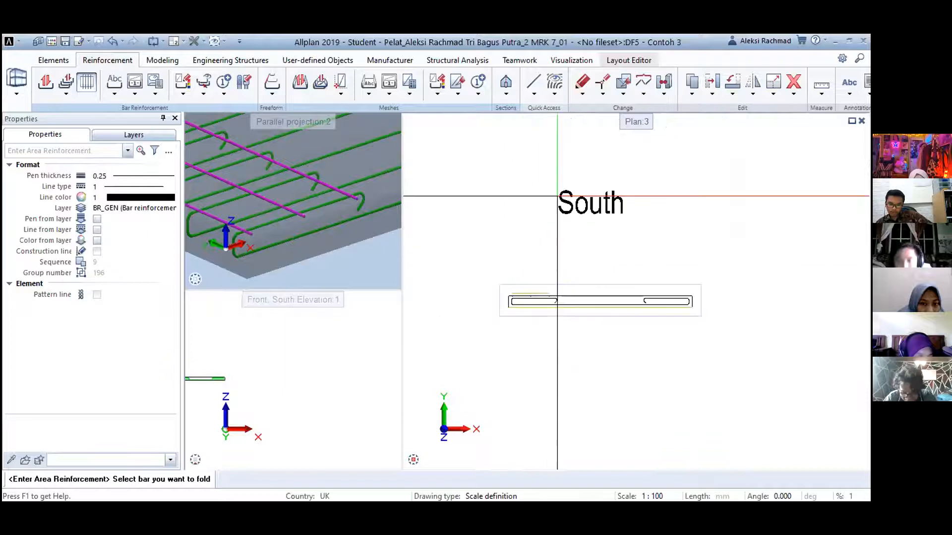
middle_click_drag(557, 196, 562, 378)
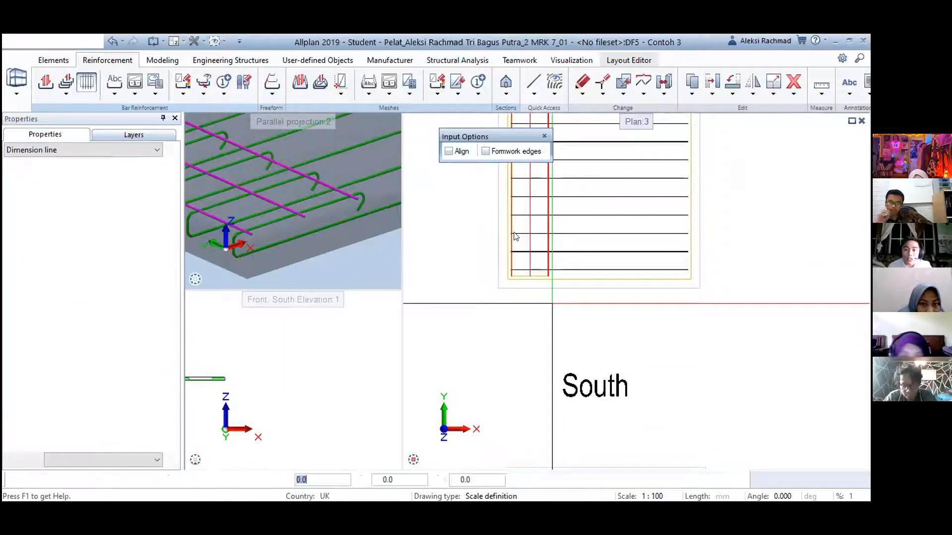
Undo the straight left-side bar placement while keeping the bars along both long sides deleted
key("Escape")
key("Escape")
key("ctrl+z")
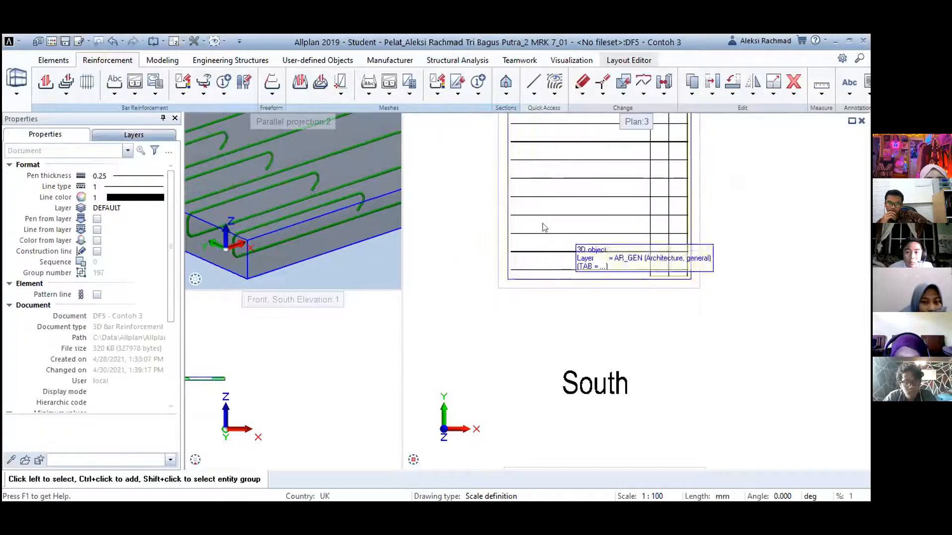
left_click(134, 41)
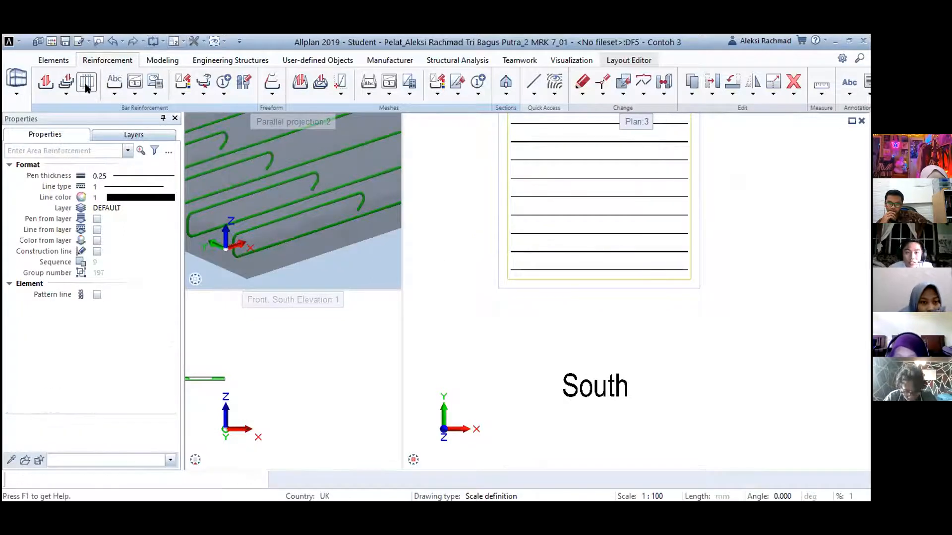
Try placing three P8 bars at 90° and 200 mm spacing from the slab's lower-left corner, using -28 mm top cover
left_click(87, 82)
left_click(74, 149)
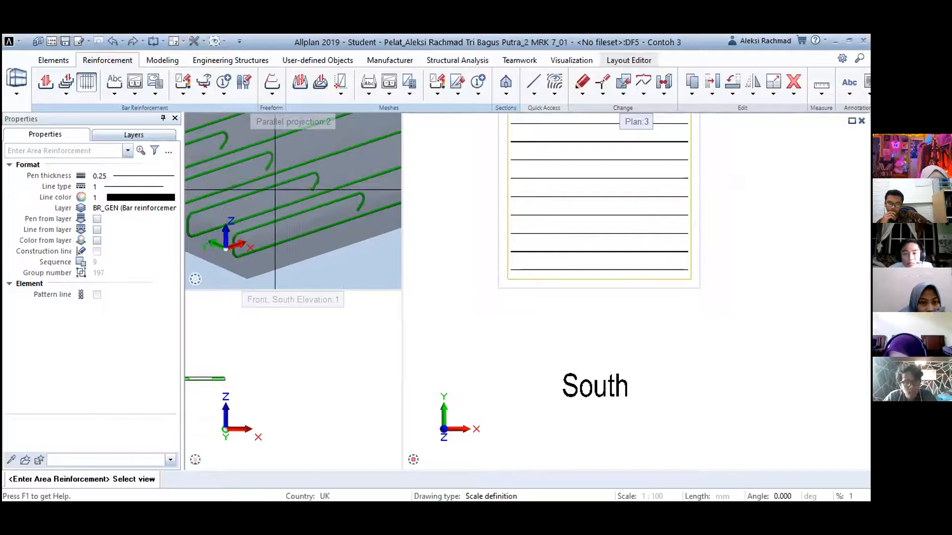
left_click(502, 266)
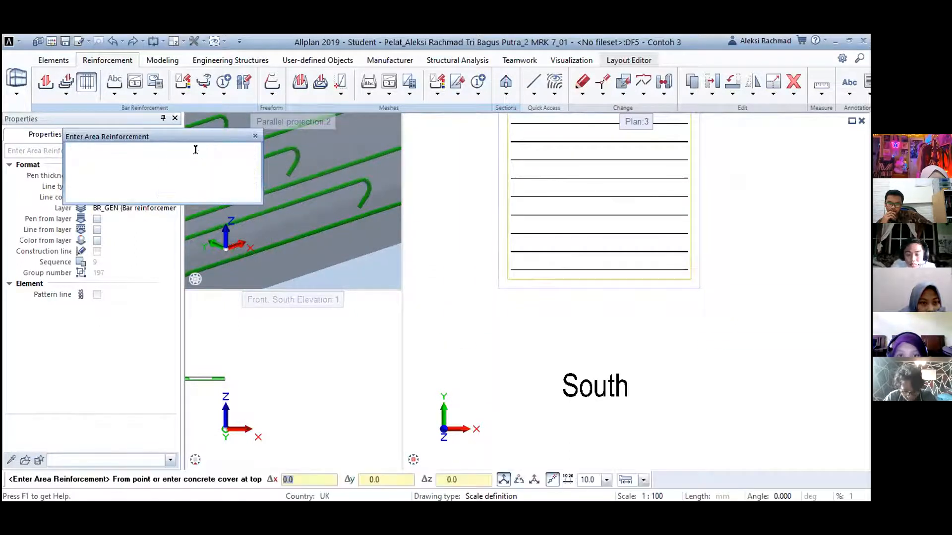
type("-28")
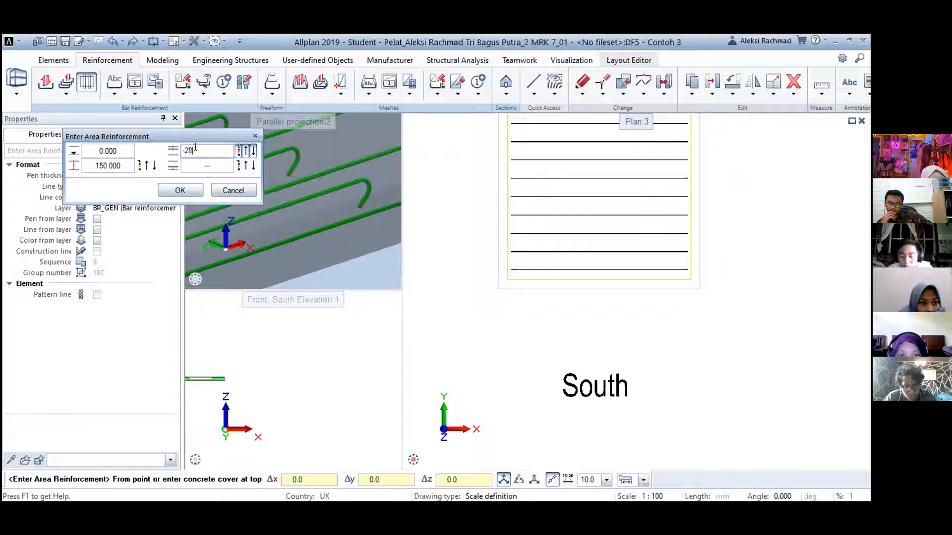
key("Return")
scroll(502, 274, "up", 5)
left_click(186, 187)
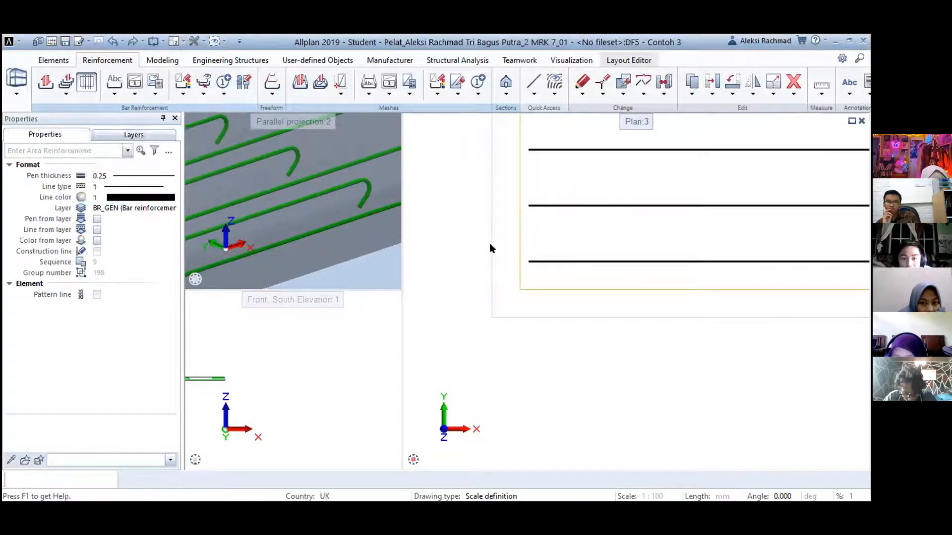
scroll(542, 293, "up", 1)
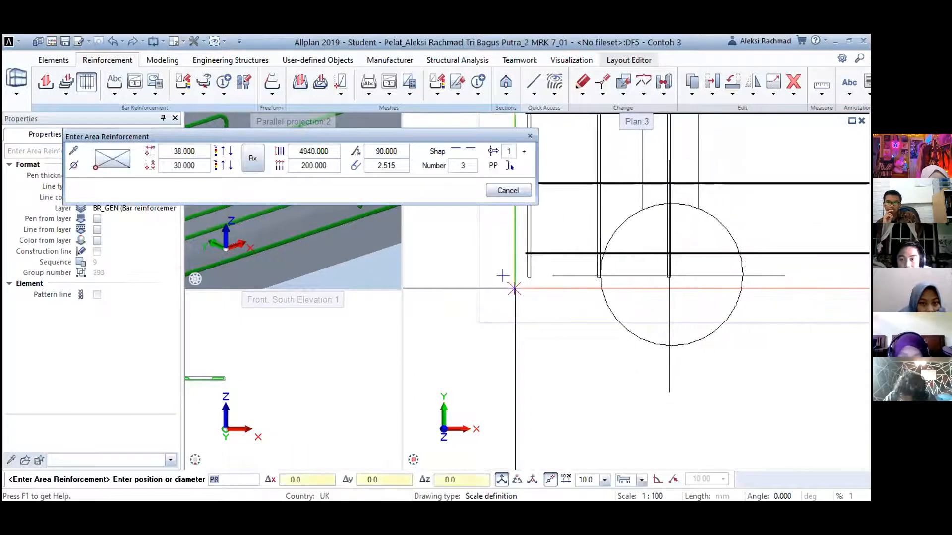
left_click(514, 289)
scroll(548, 258, "down", 3)
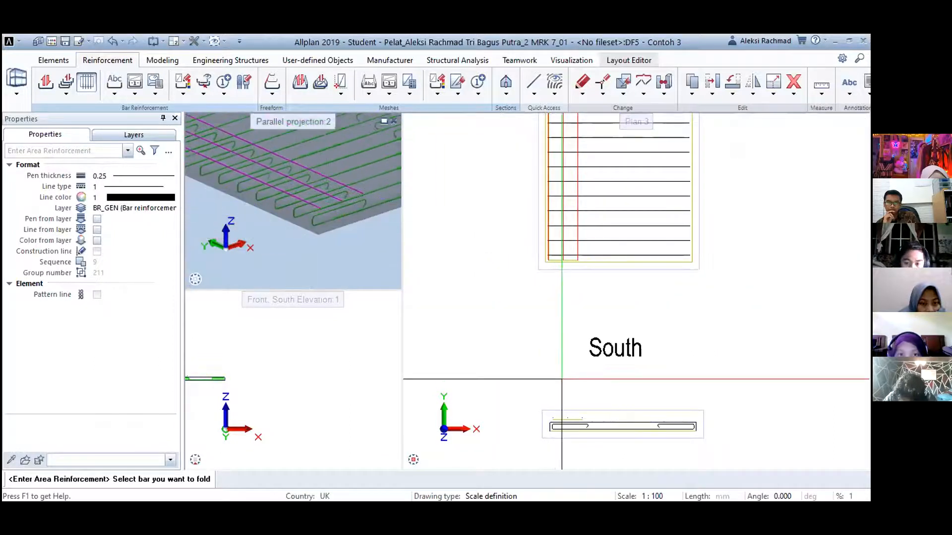
Check the position of the -28 mm cover bars in the South and West views
scroll(573, 432, "up", 3)
scroll(575, 425, "down", 3)
scroll(527, 204, "up", 5)
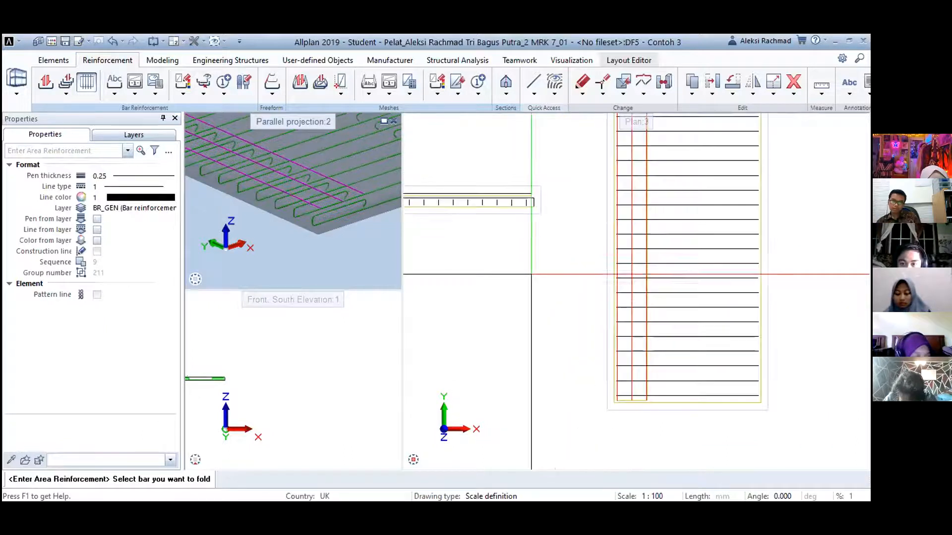
scroll(527, 205, "up", 4)
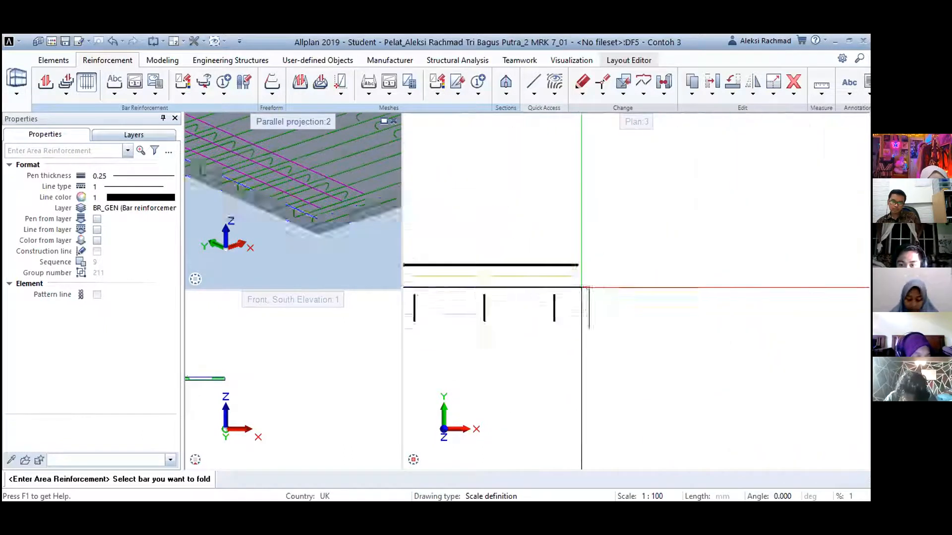
scroll(582, 286, "down", 4)
scroll(615, 347, "up", 5)
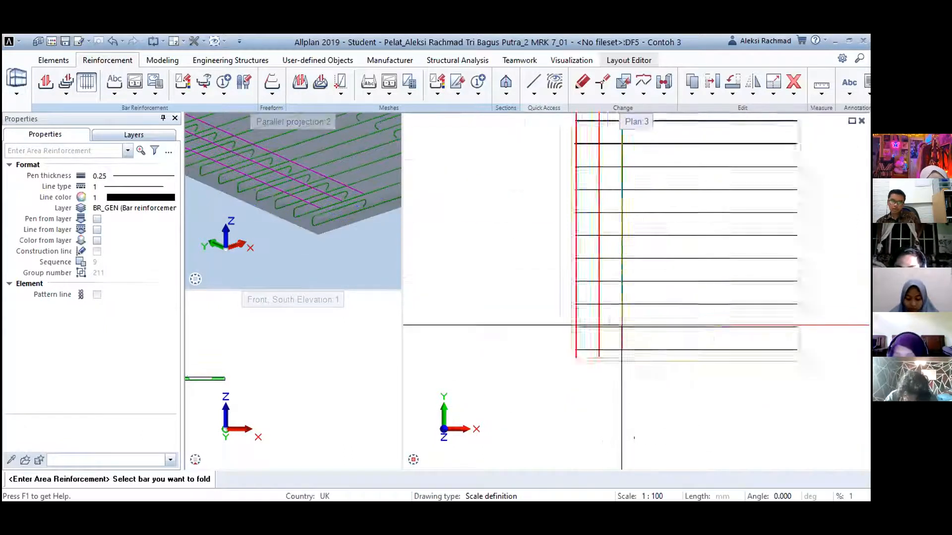
Skip labelling, leave area reinforcement and undo the -28 mm cover bars
key("Escape")
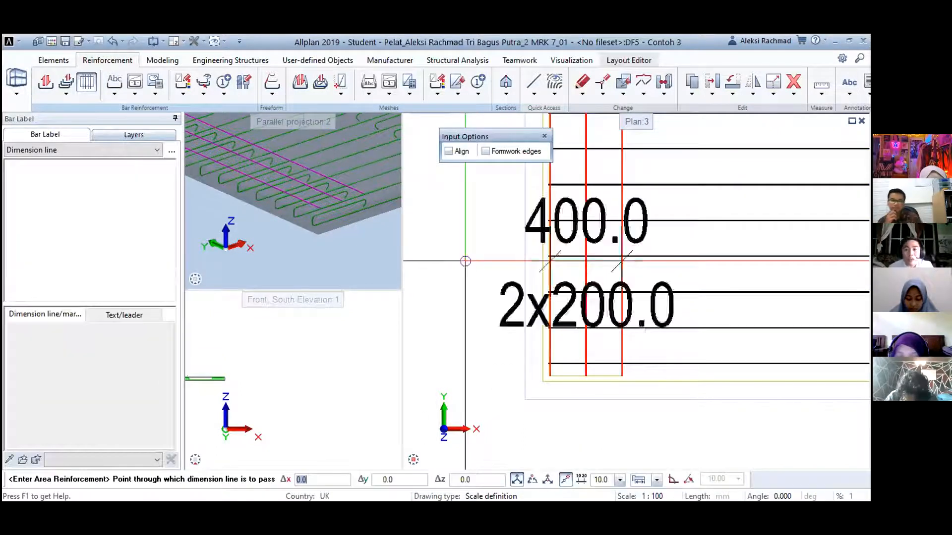
key("Escape")
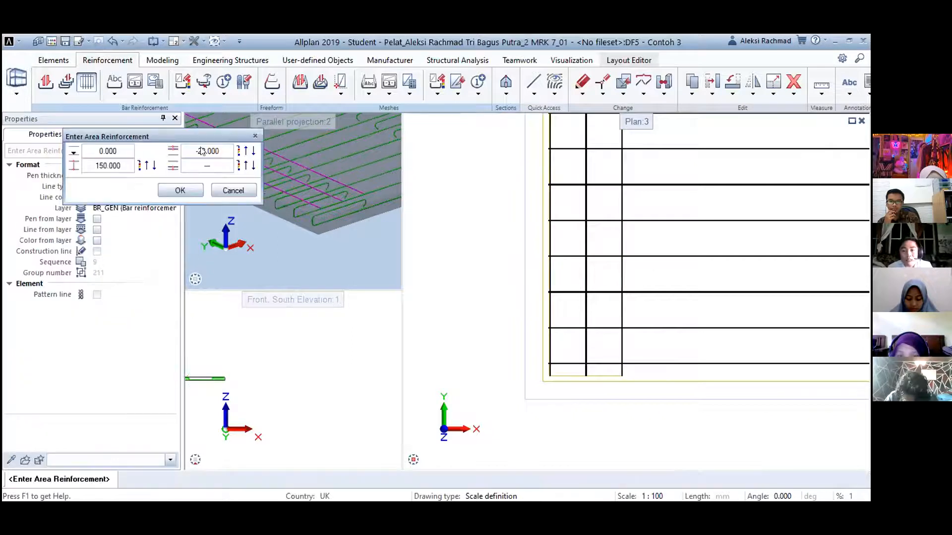
key("Escape")
key("Escape")
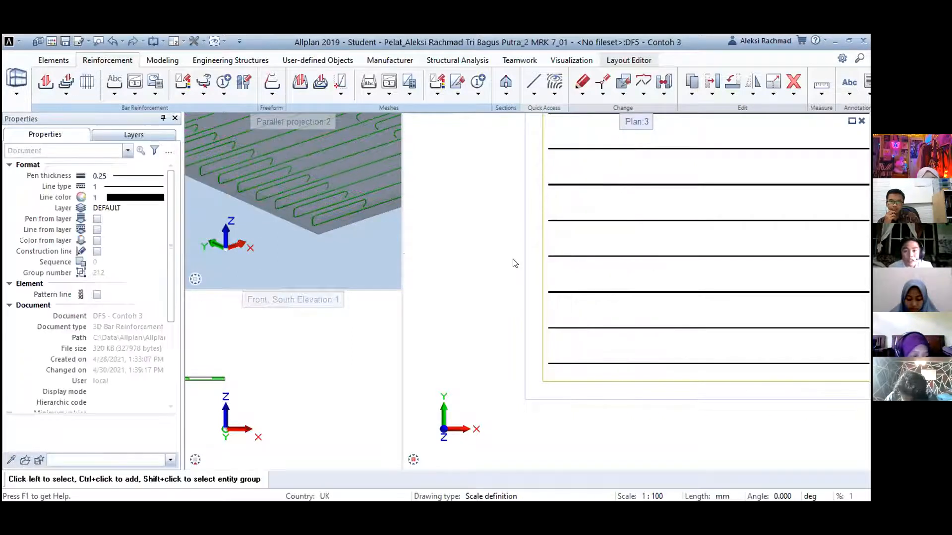
Place three straight P8 bars at 90° and 200 mm spacing from the slab's lower-left corner, with top cover set to 28 mm
left_click(87, 86)
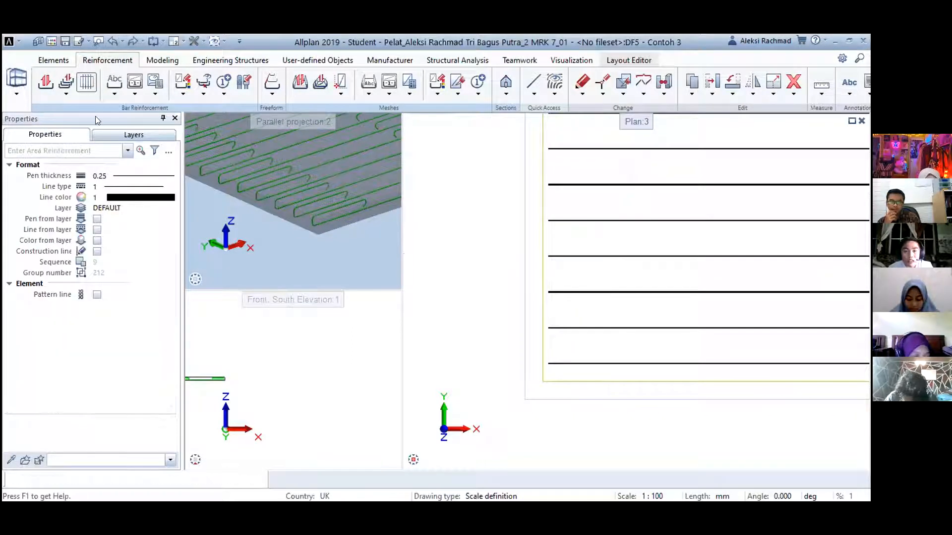
left_click(73, 151)
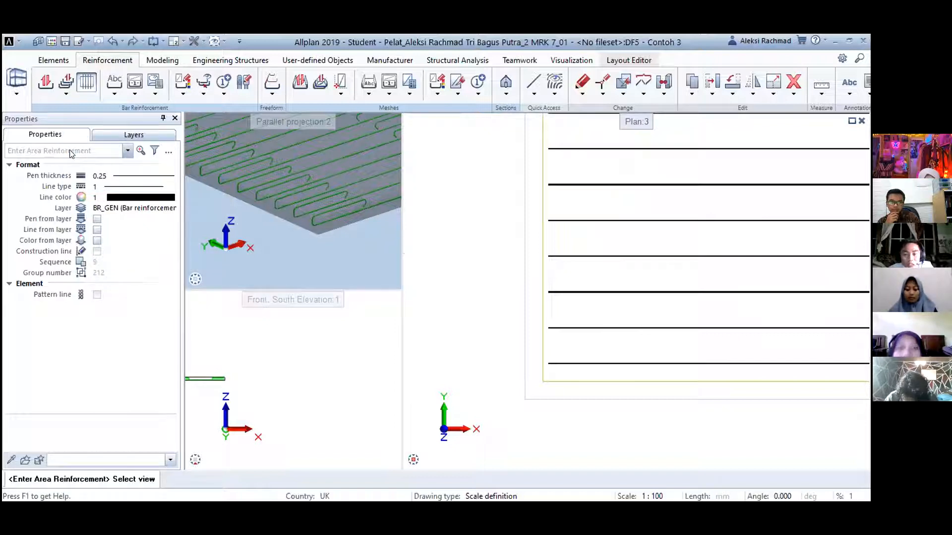
scroll(531, 342, "up", 2)
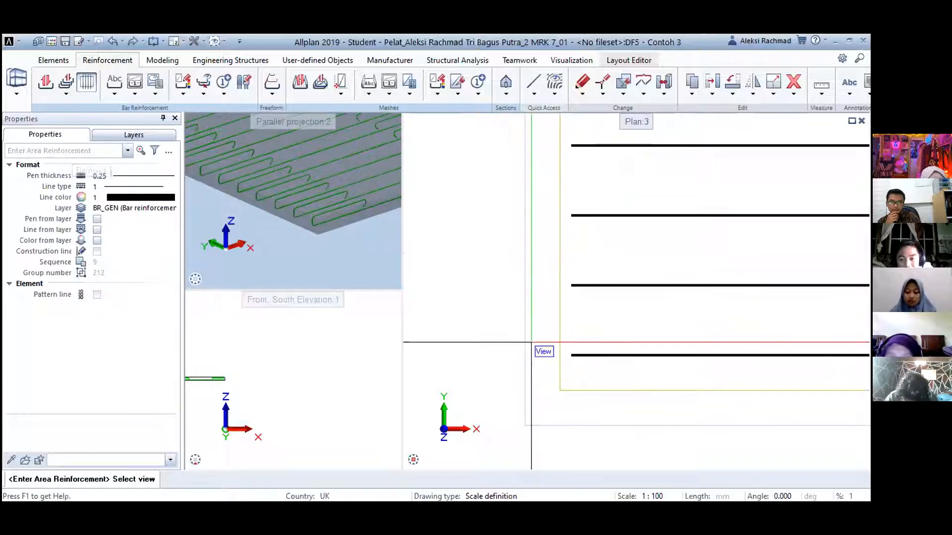
left_click(531, 342)
left_click(201, 150)
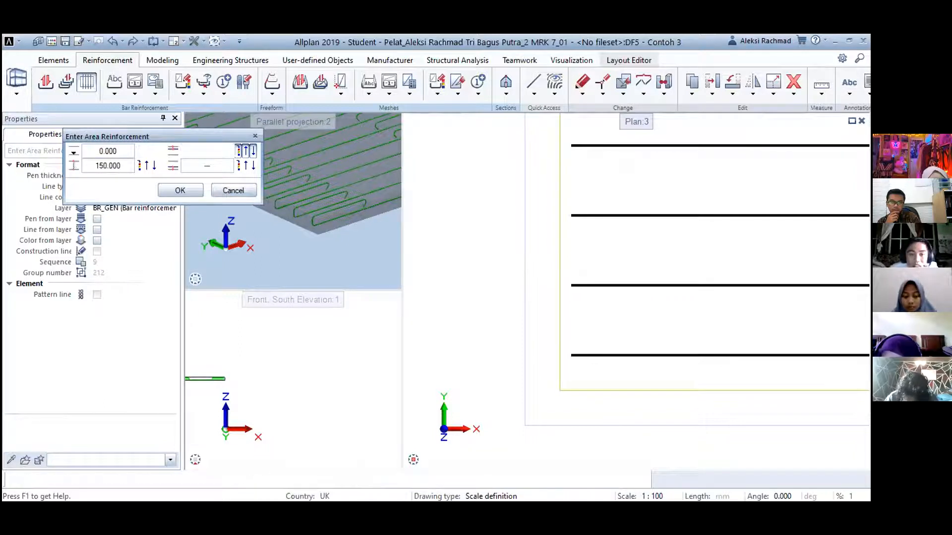
key("Return")
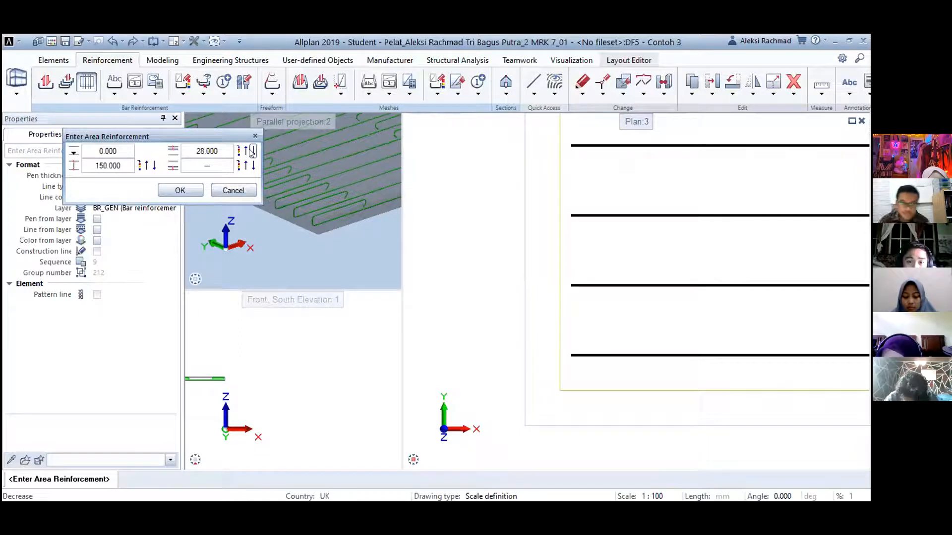
left_click(179, 192)
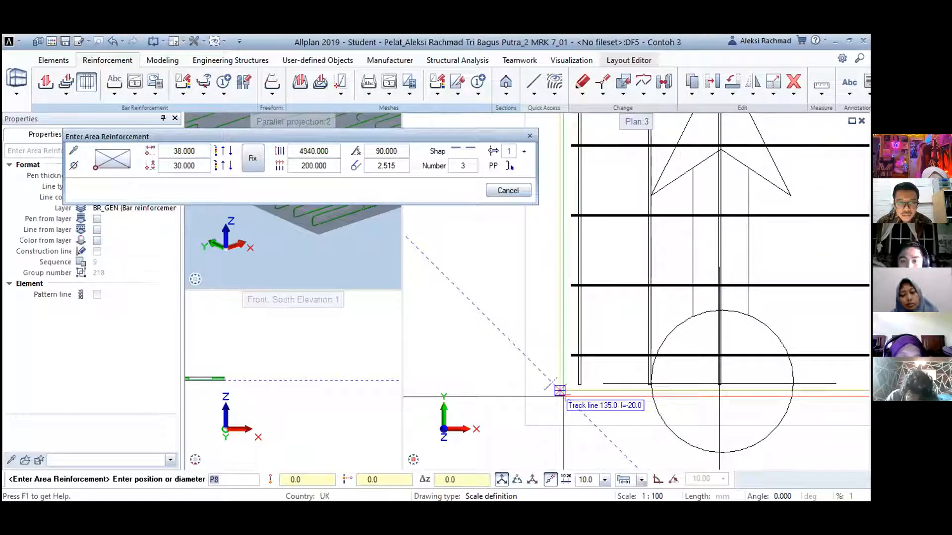
left_click(456, 151)
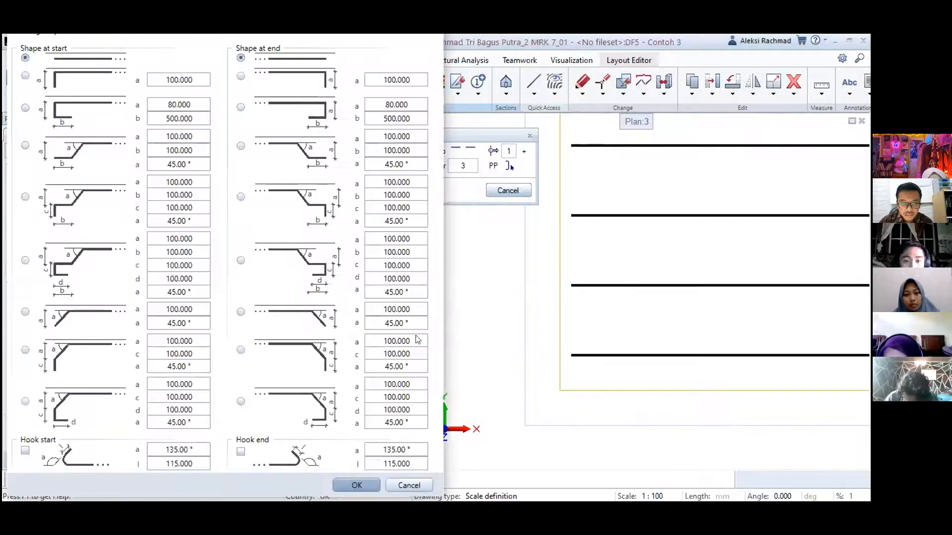
left_click(409, 484)
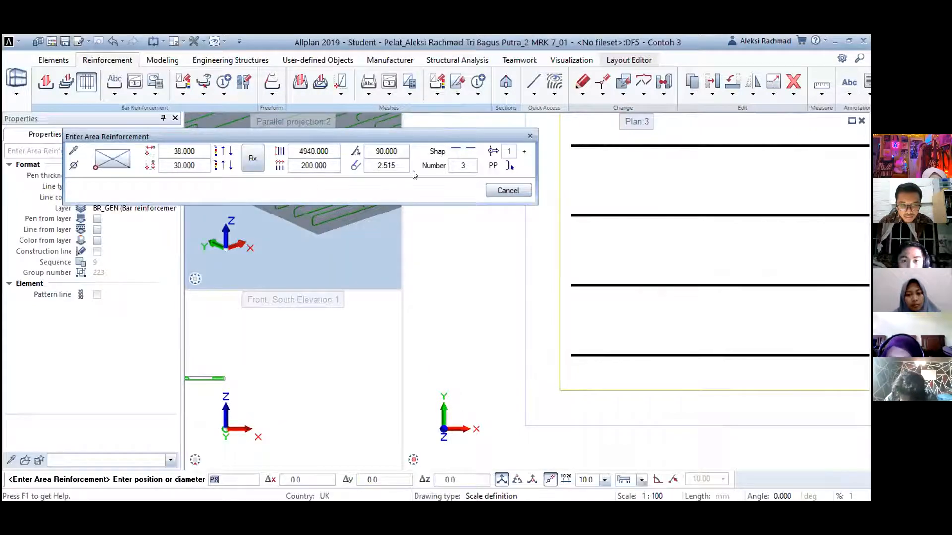
scroll(581, 410, "up", 1)
left_click(555, 386)
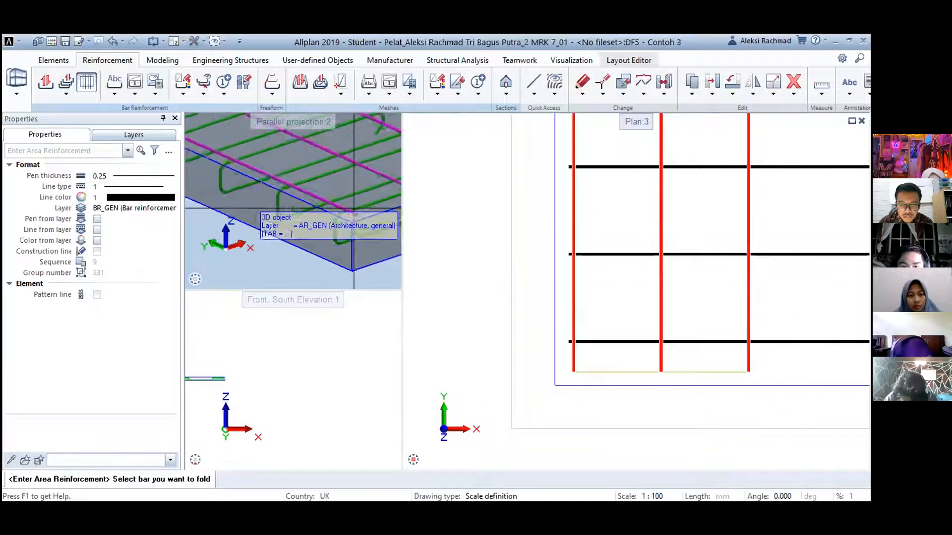
Examine the height of the longitudinal bars relative to the hooked span bars in the South view and the plan
scroll(300, 214, "down", 5)
middle_click_drag(640, 406, 637, 187)
middle_click_drag(635, 439, 572, 100)
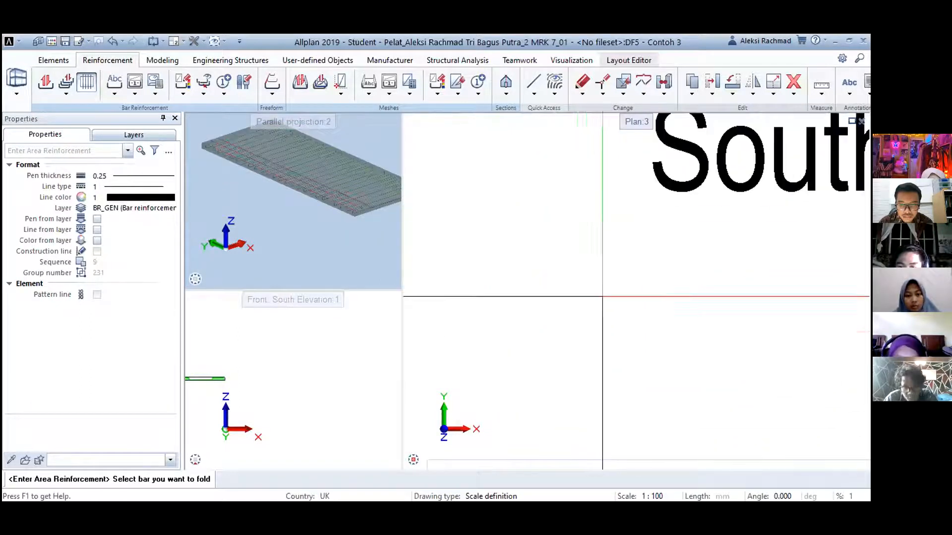
scroll(541, 451, "down", 2)
middle_click_drag(557, 448, 582, 329)
scroll(582, 329, "up", 2)
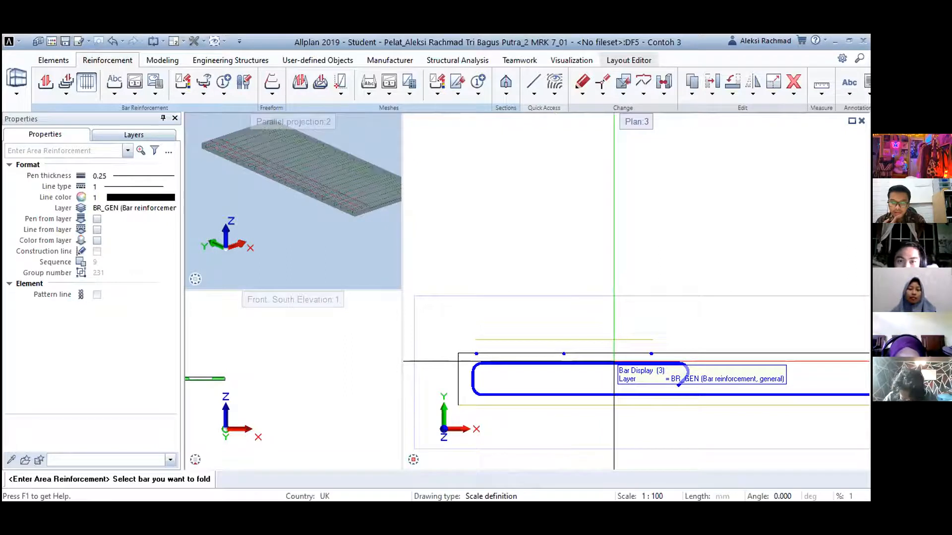
scroll(614, 361, "down", 1)
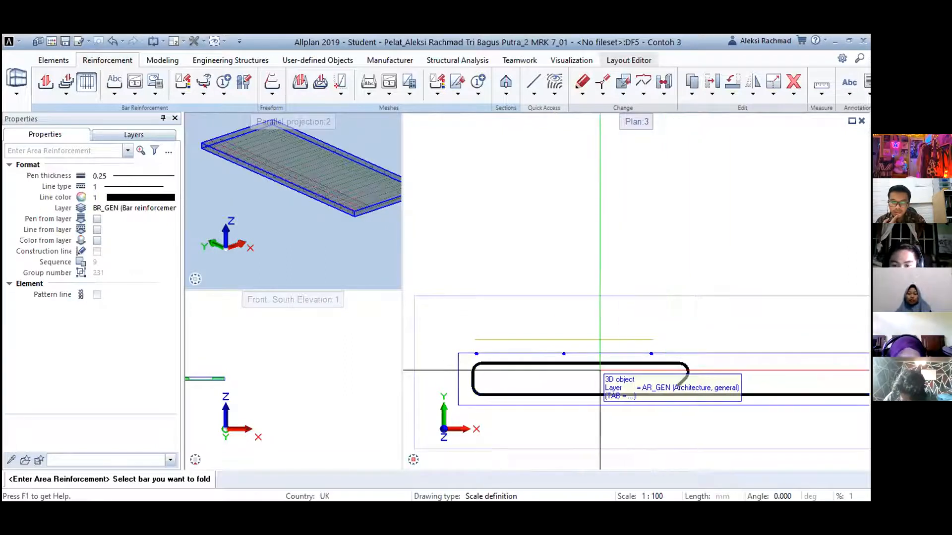
scroll(578, 259, "down", 2)
middle_click_drag(579, 259, 559, 440)
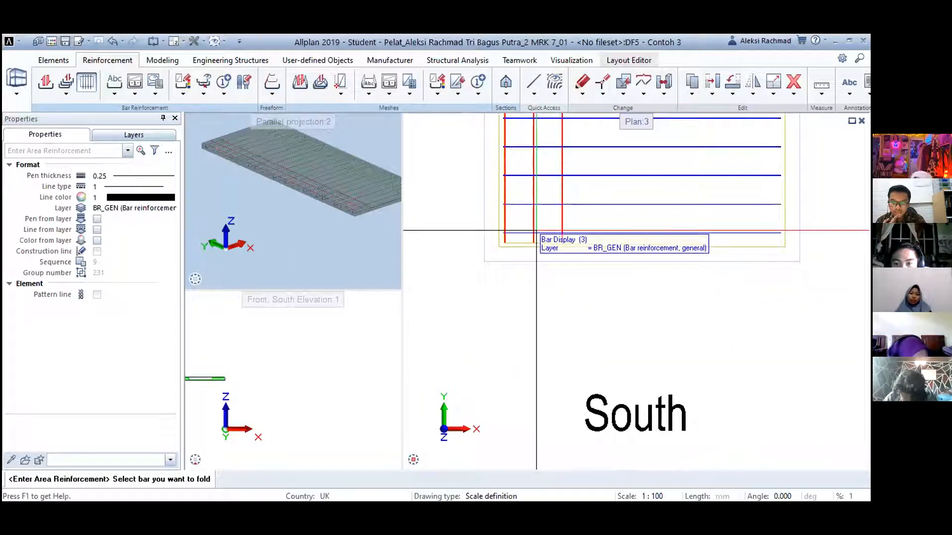
middle_click_drag(537, 175, 565, 367)
scroll(564, 232, "down", 2)
middle_click_drag(562, 232, 556, 304)
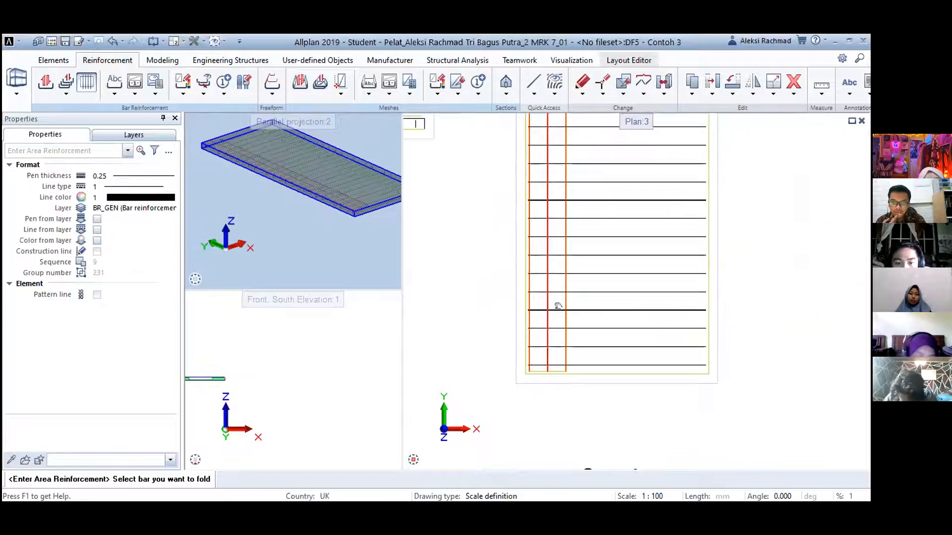
middle_click_drag(561, 396, 600, 200)
middle_click_drag(587, 374, 591, 289)
scroll(562, 288, "up", 4)
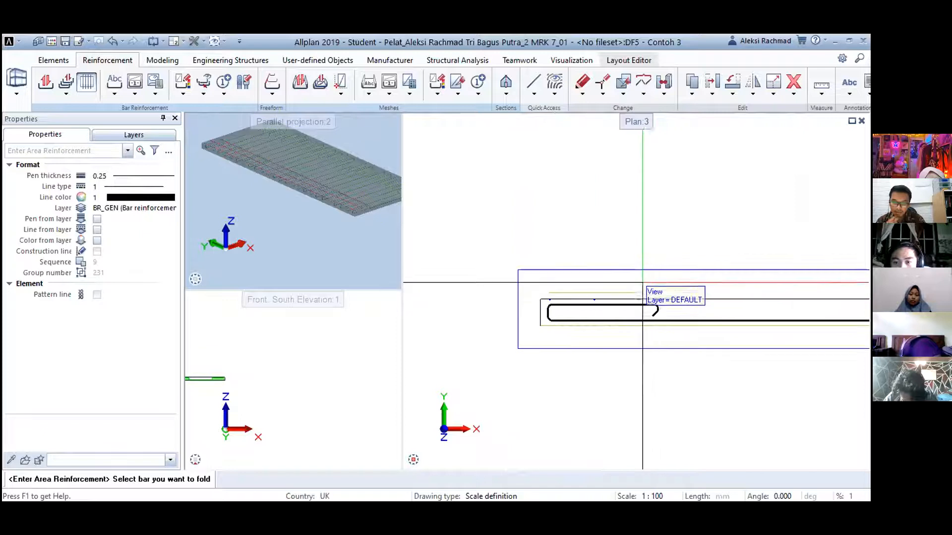
Skip labelling, end area reinforcement and remove all longitudinal and hooked span bars from the slab
double_click(637, 286)
key("Escape")
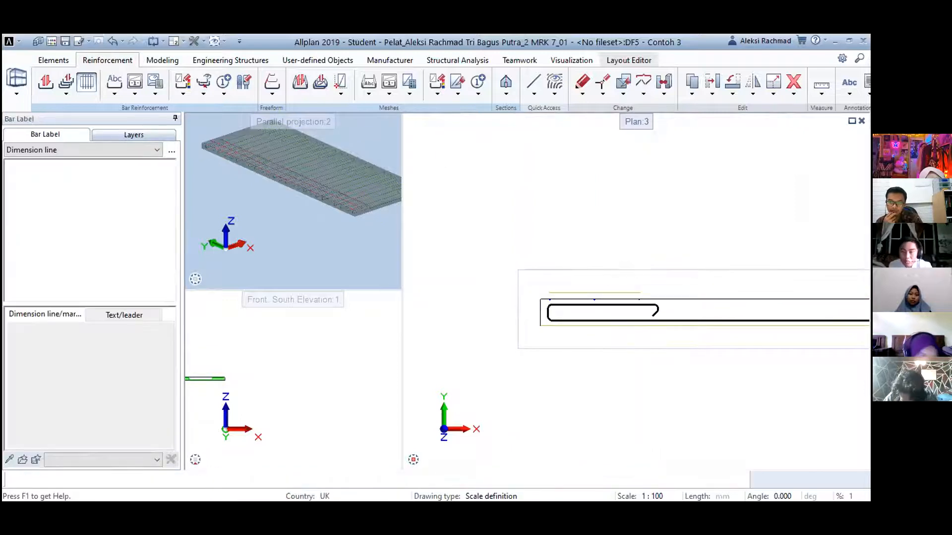
key("Escape")
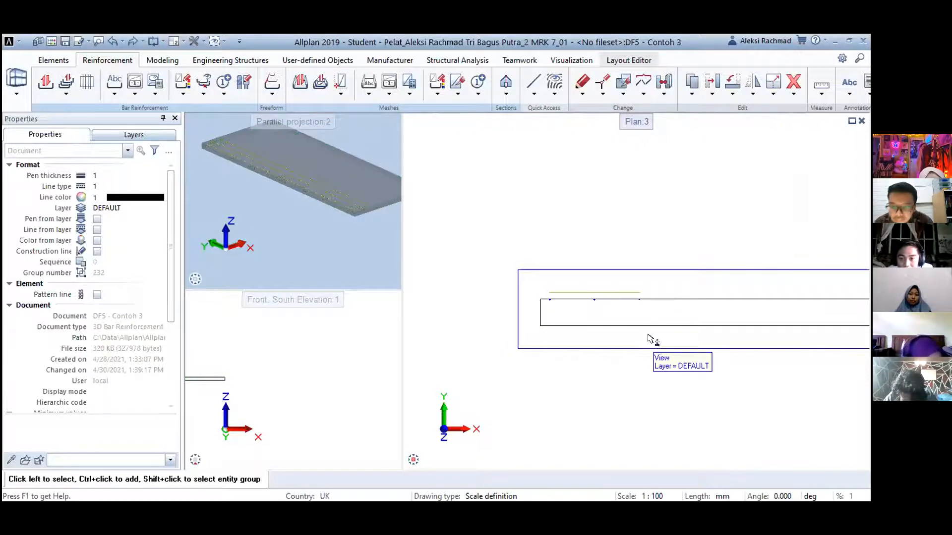
scroll(627, 265, "down", 4)
middle_click_drag(713, 190, 683, 421)
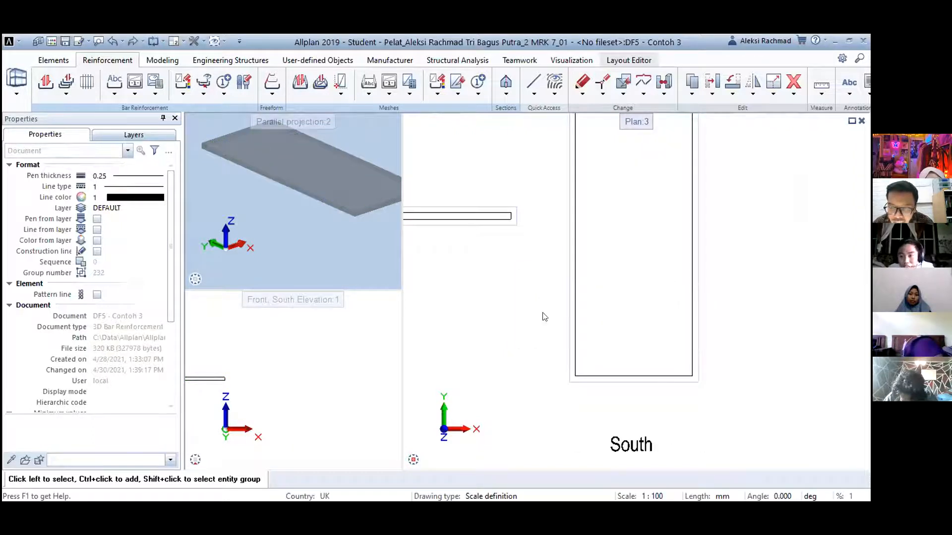
middle_click_drag(544, 317, 612, 294)
left_click(87, 83)
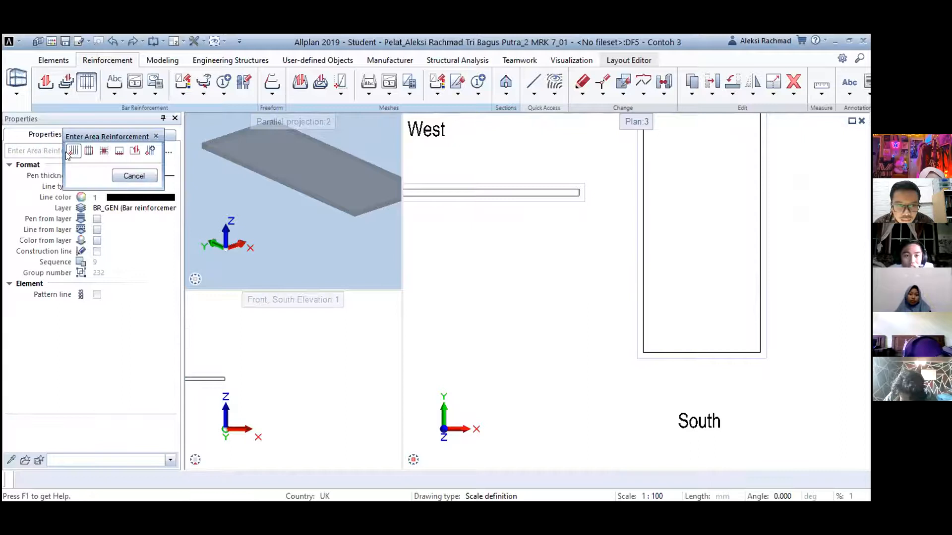
scroll(691, 328, "up", 4)
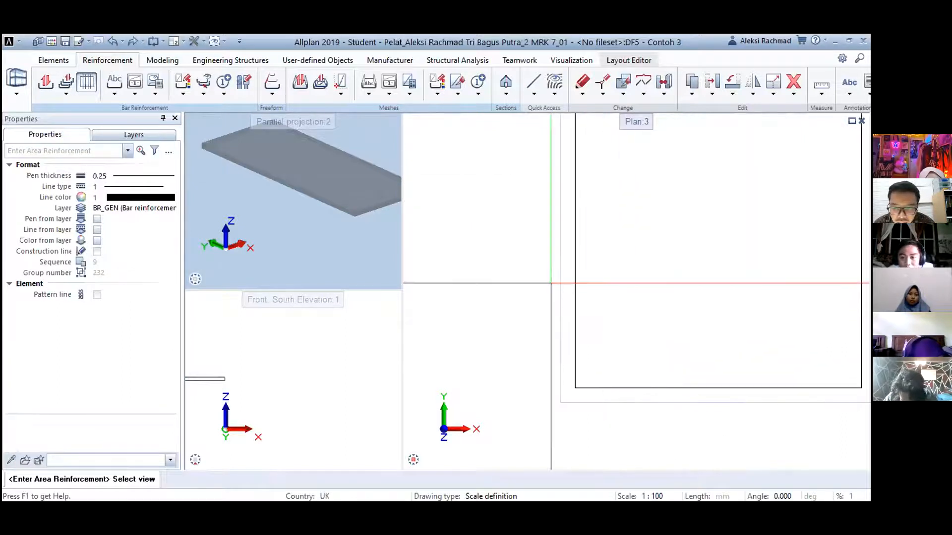
left_click(566, 284)
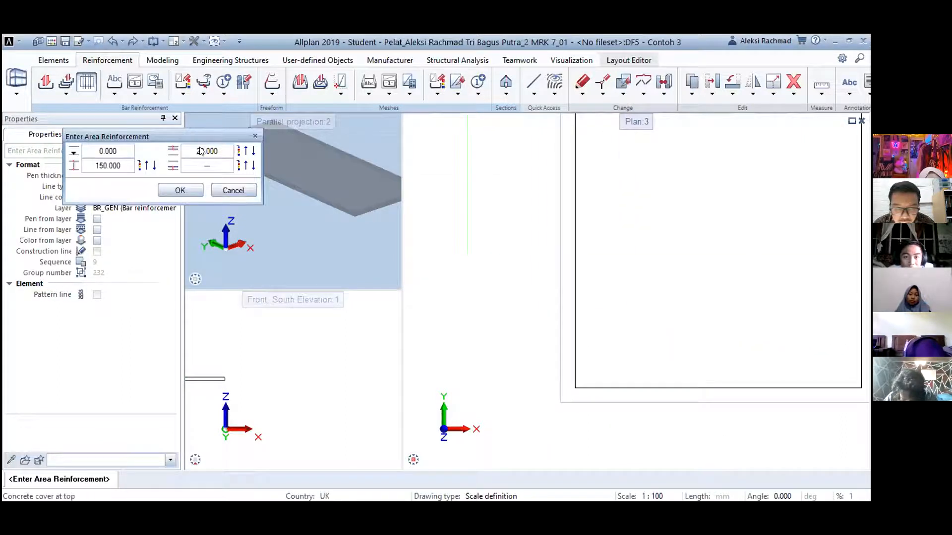
left_click(186, 190)
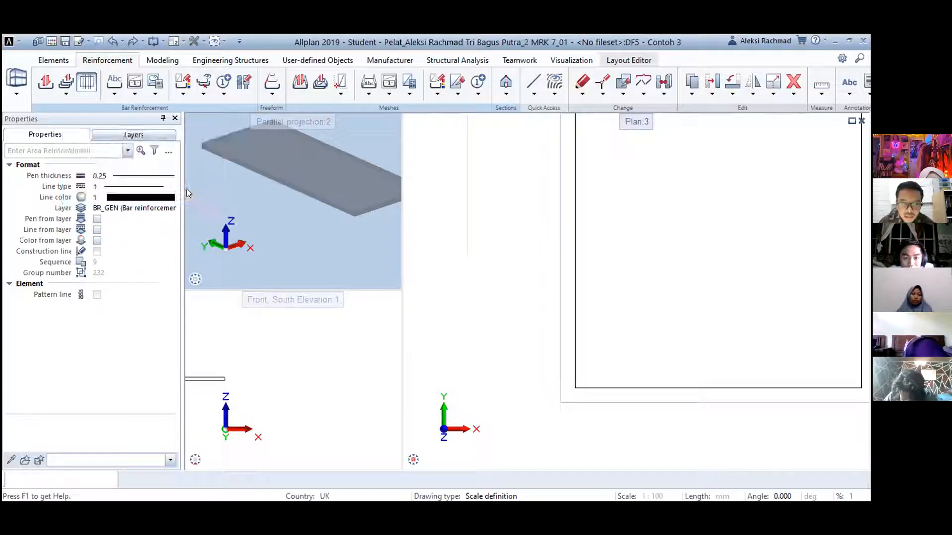
left_click(514, 191)
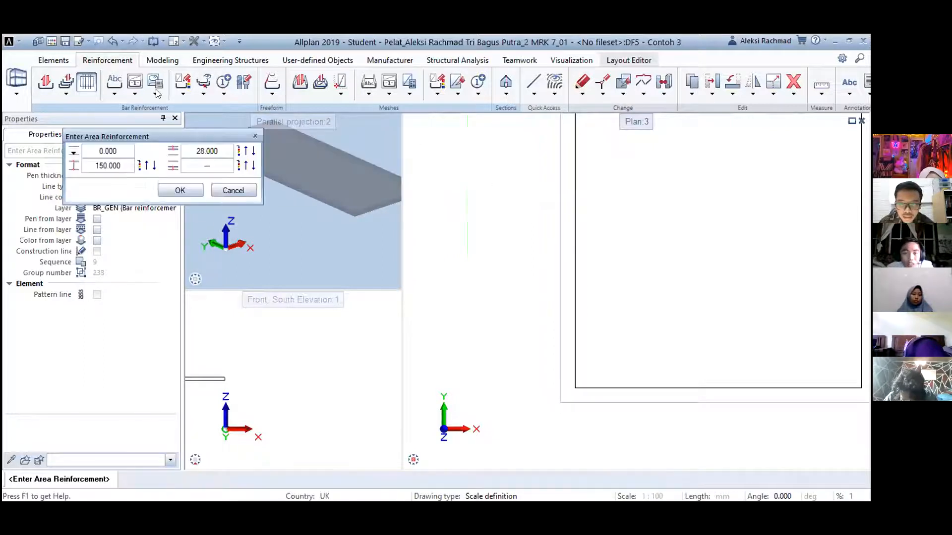
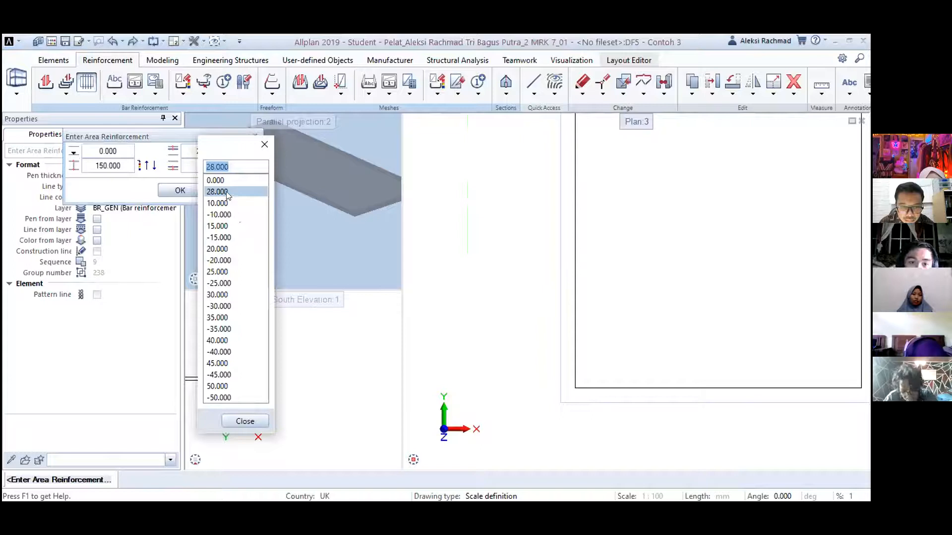
Place three straight P8 bars at 90° and 200 mm spacing from the slab's lower-left corner, with bottom cover set to 28 mm
left_click(228, 193)
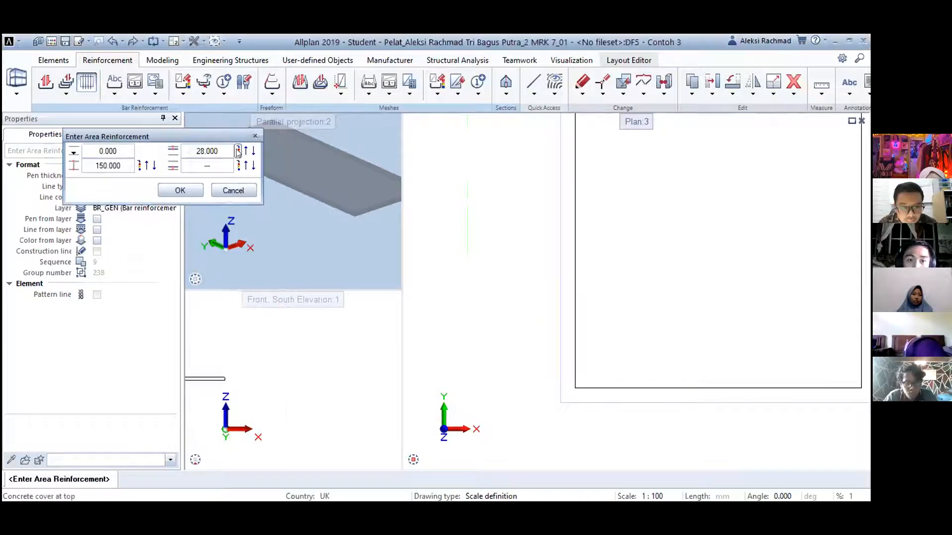
left_click(188, 191)
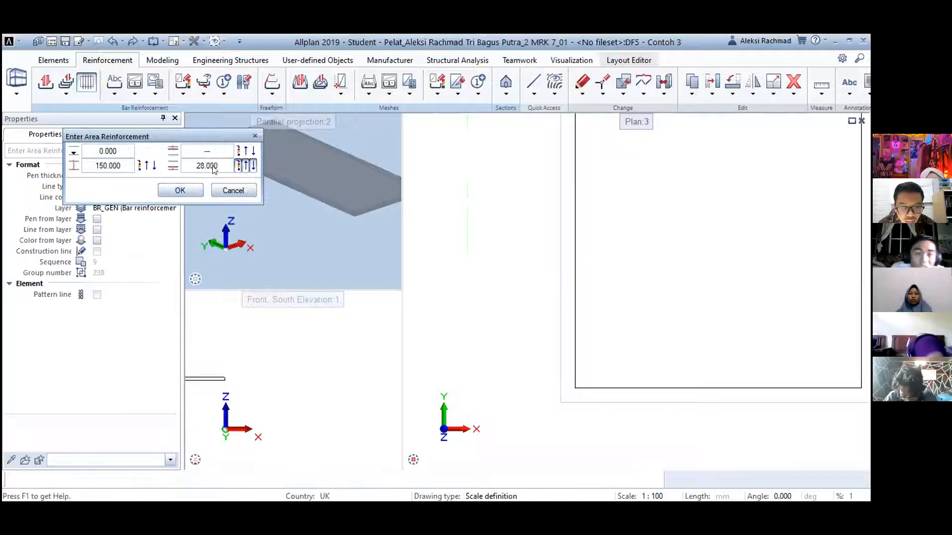
left_click(214, 165)
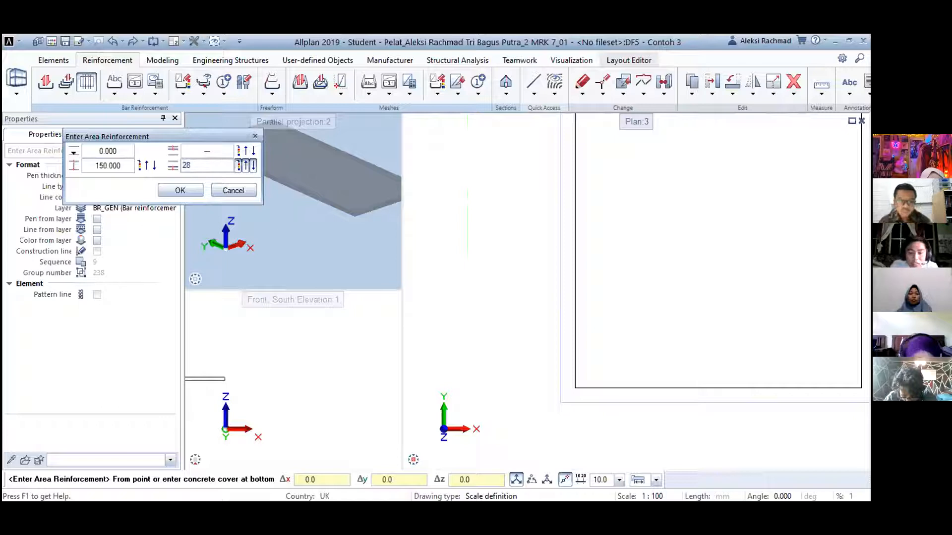
type("28")
key("Return")
left_click(180, 191)
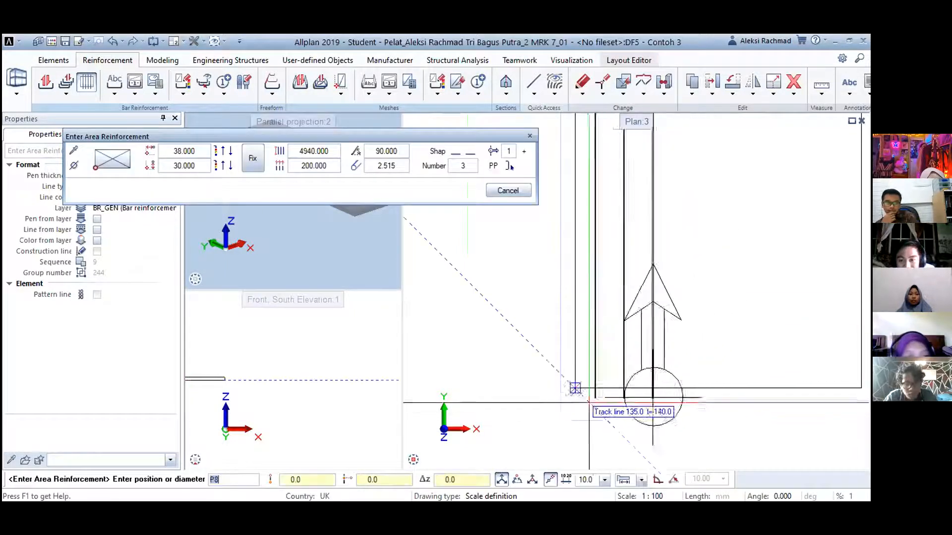
scroll(575, 388, "up", 2)
left_click(551, 367)
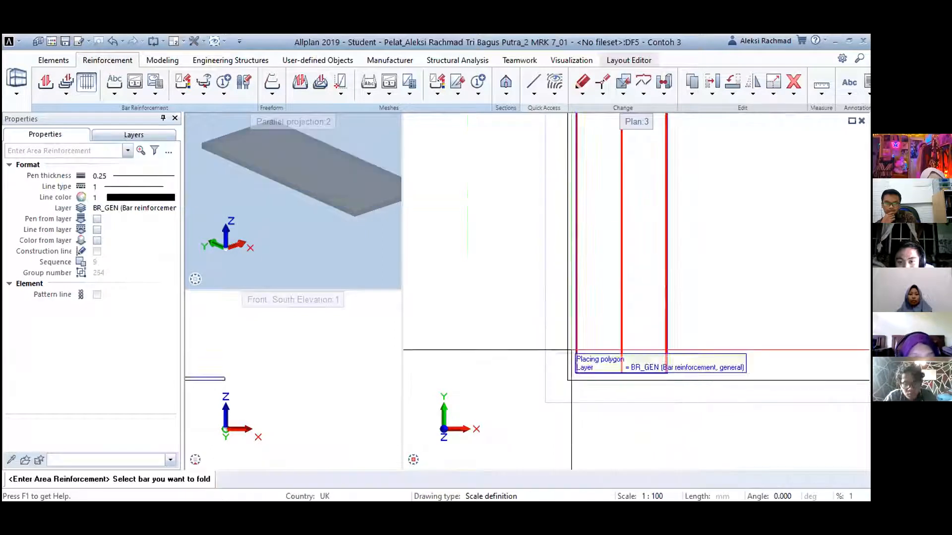
Check the bars in the parallel projection, skip folding and labelling, end area reinforcement and remove the bars with 28 mm bottom cover
scroll(325, 213, "up", 3)
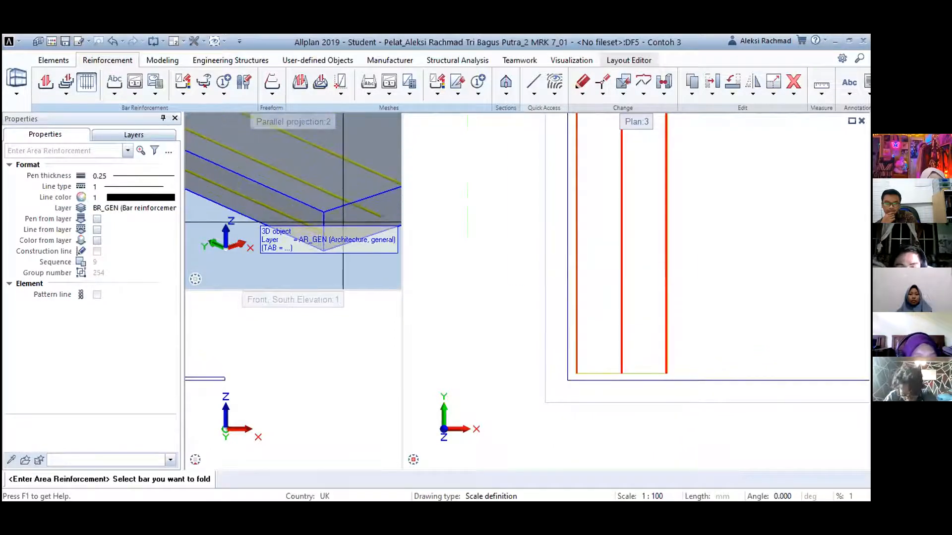
middle_click_drag(337, 240, 326, 196)
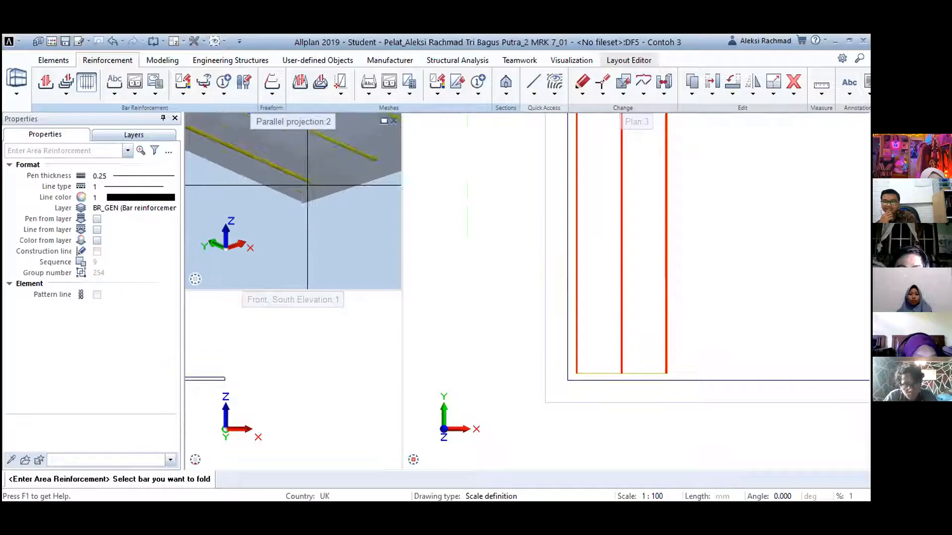
key("Escape")
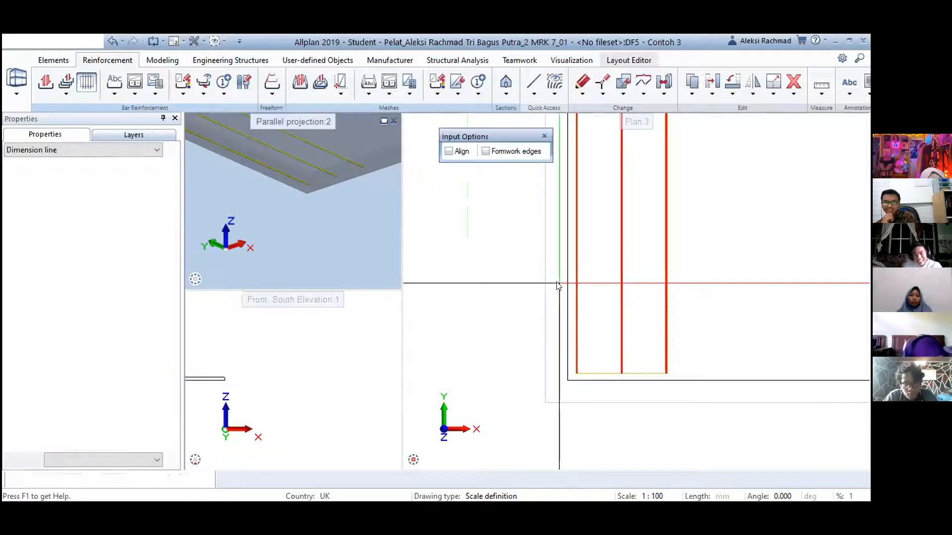
key("Escape")
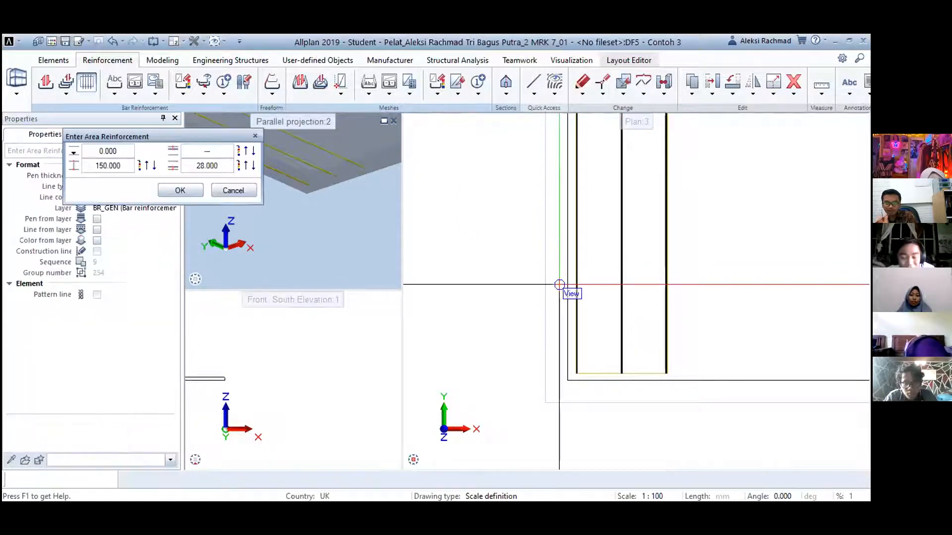
key("Escape")
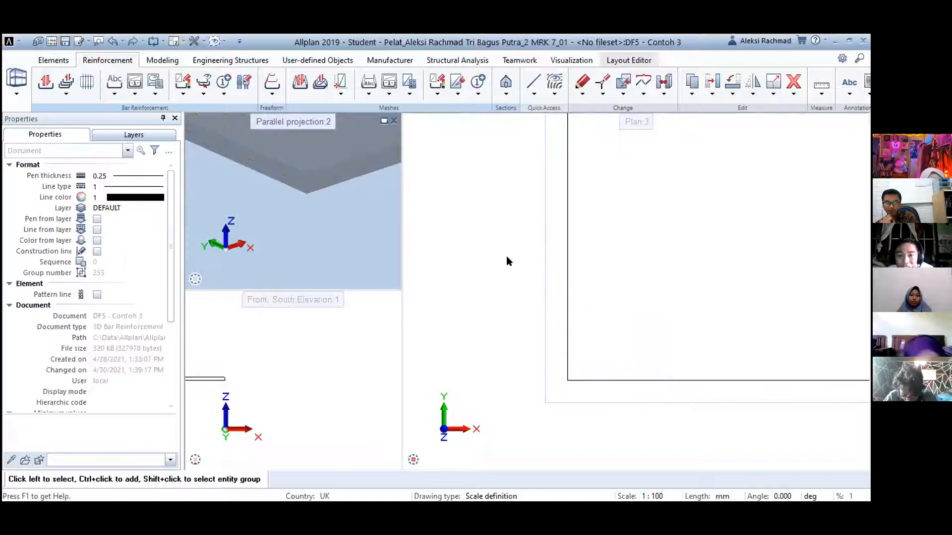
Place three straight P8 bars at the slab's lower-left corner as a single placement with 28 mm top cover and 150 mm slab thickness
left_click(86, 83)
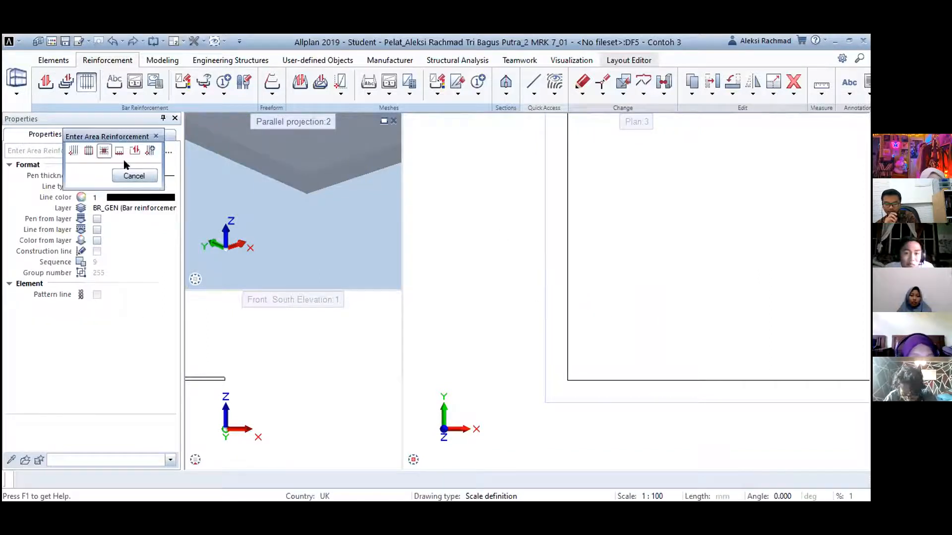
left_click(72, 151)
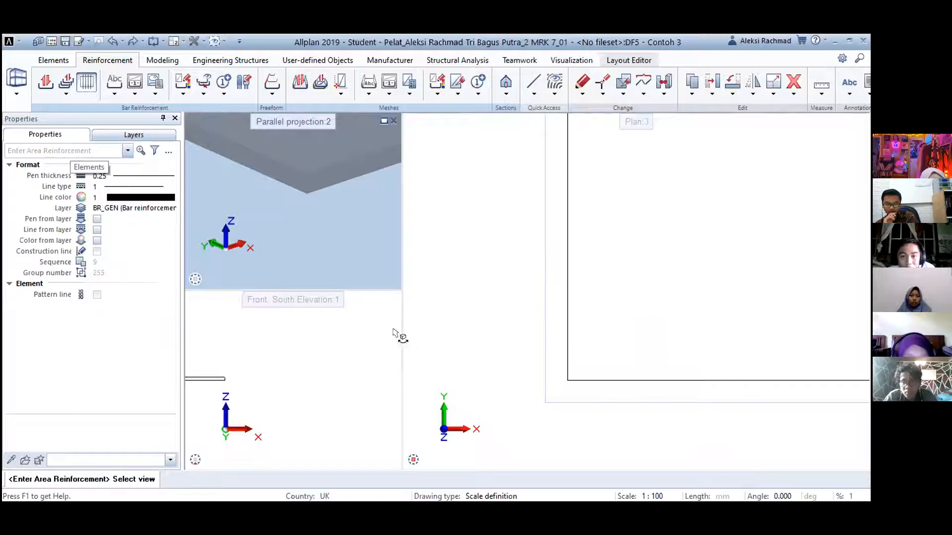
scroll(571, 366, "down", 3)
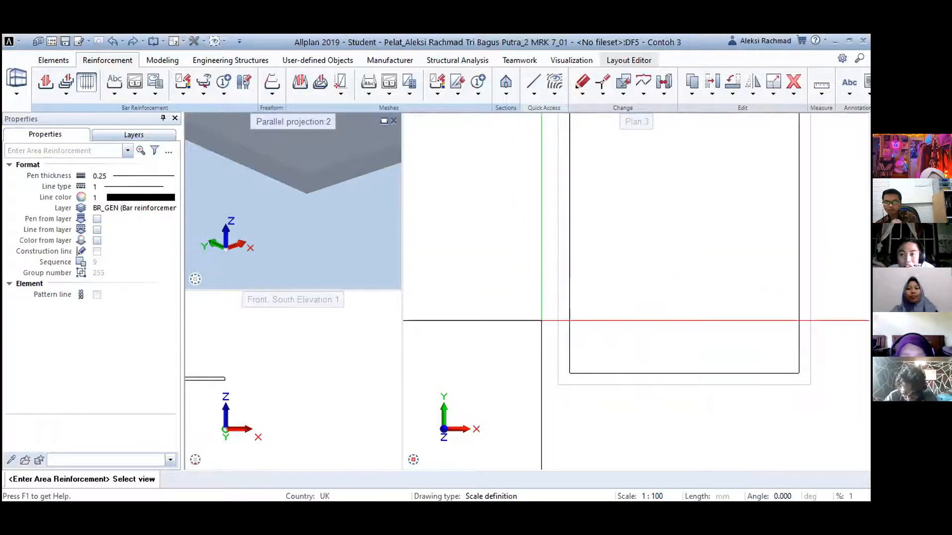
scroll(570, 348, "up", 2)
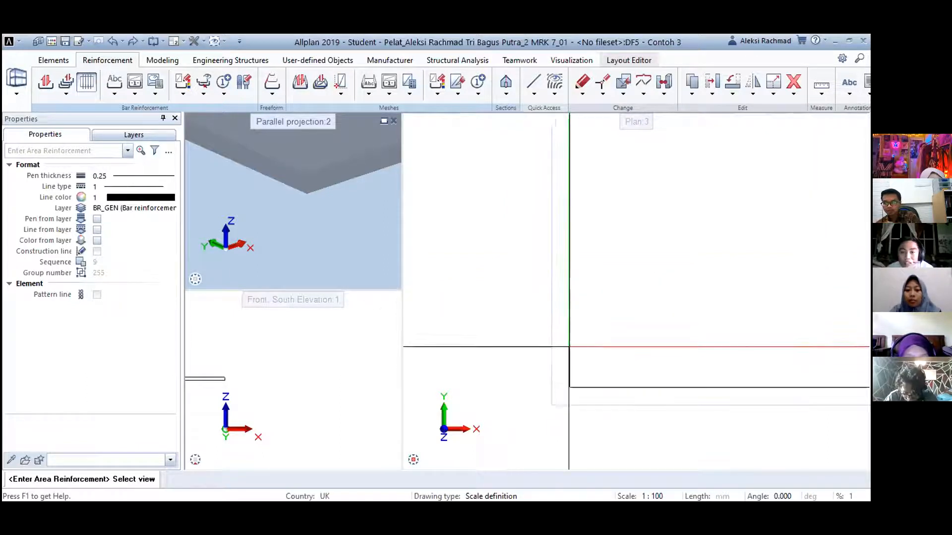
left_click(555, 342)
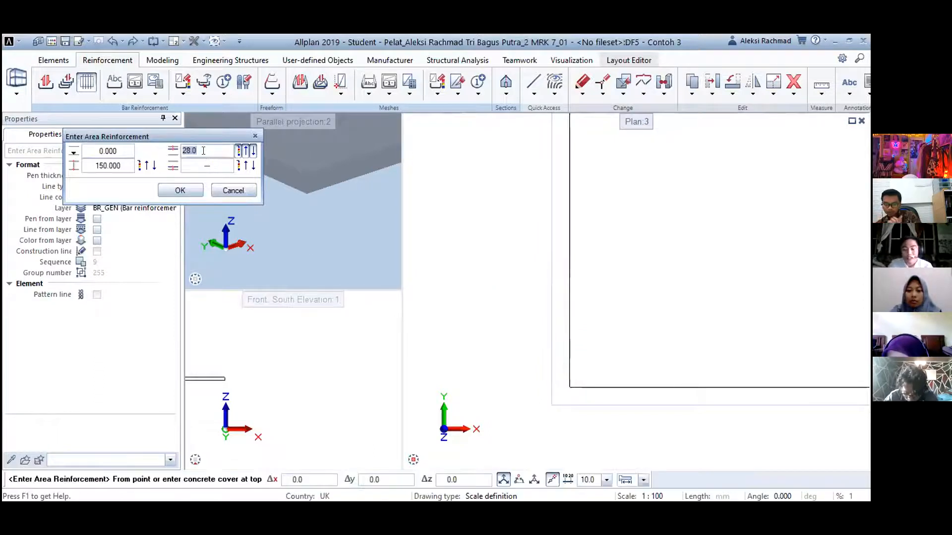
left_click(189, 191)
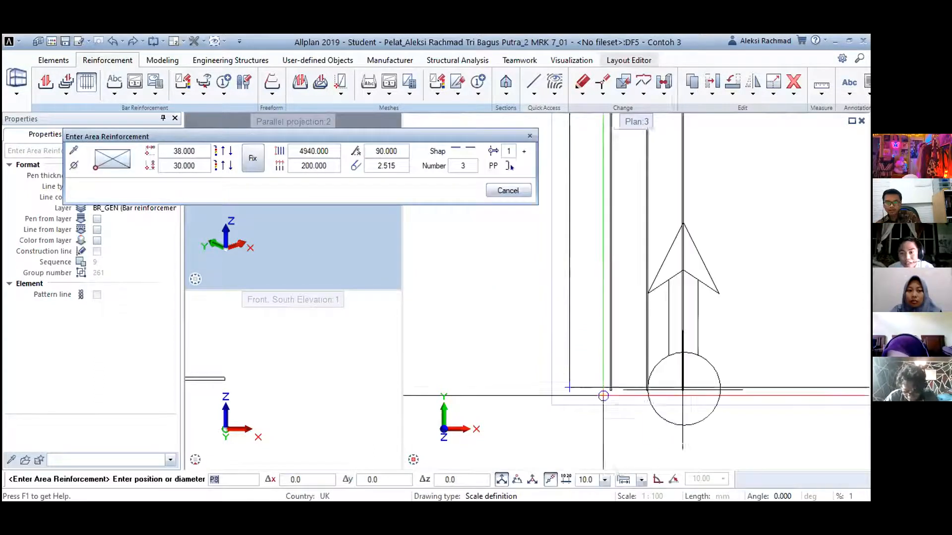
left_click(570, 387)
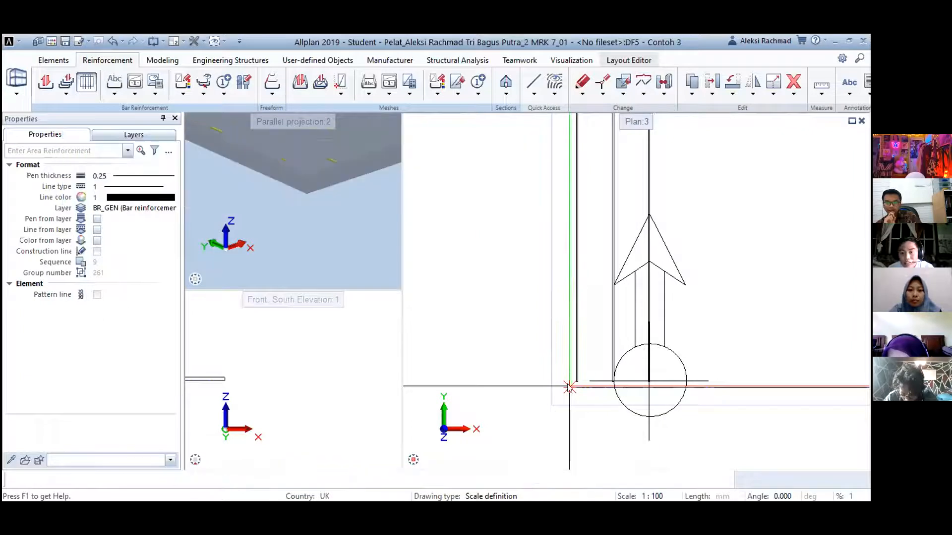
Skip folding and labelling the longitudinal bars and examine their height relative to the slab in the South view
scroll(634, 317, "down", 4)
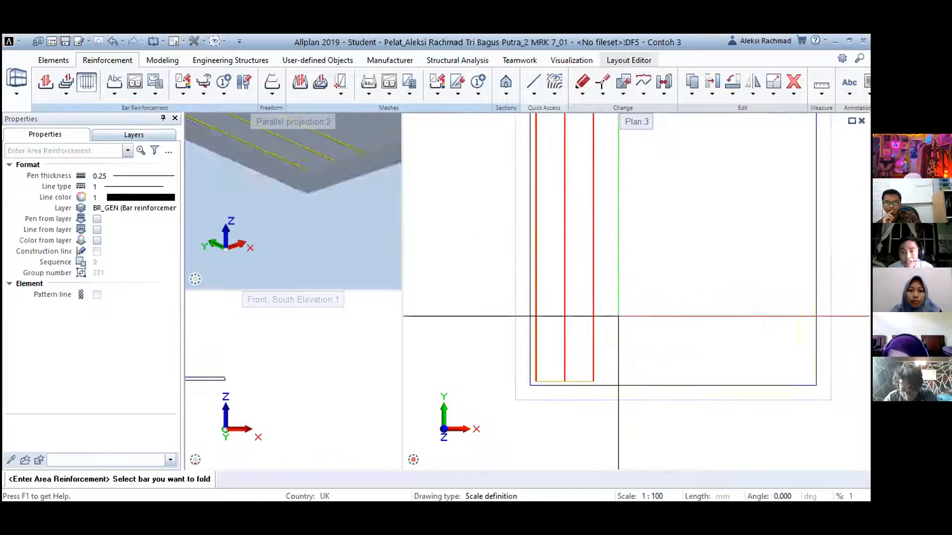
key("Escape")
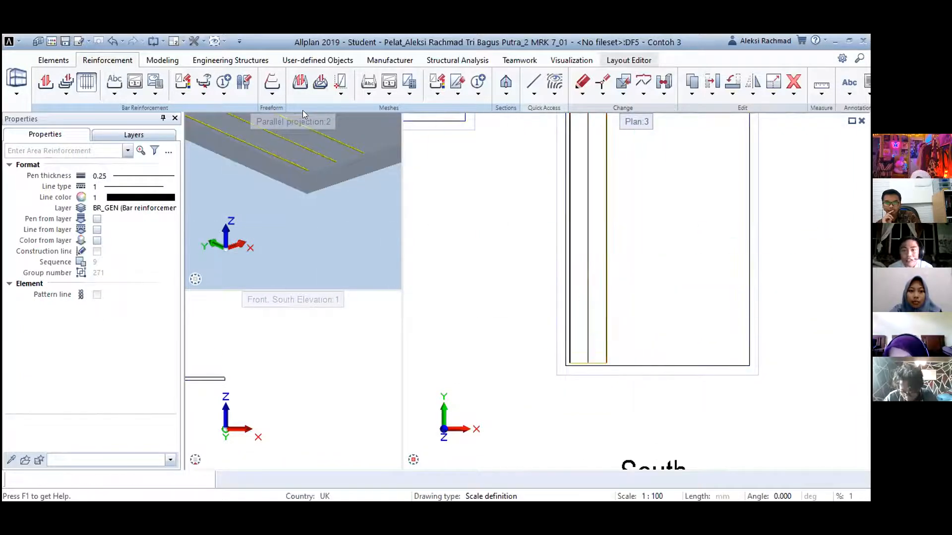
left_click(136, 85)
left_click(555, 248)
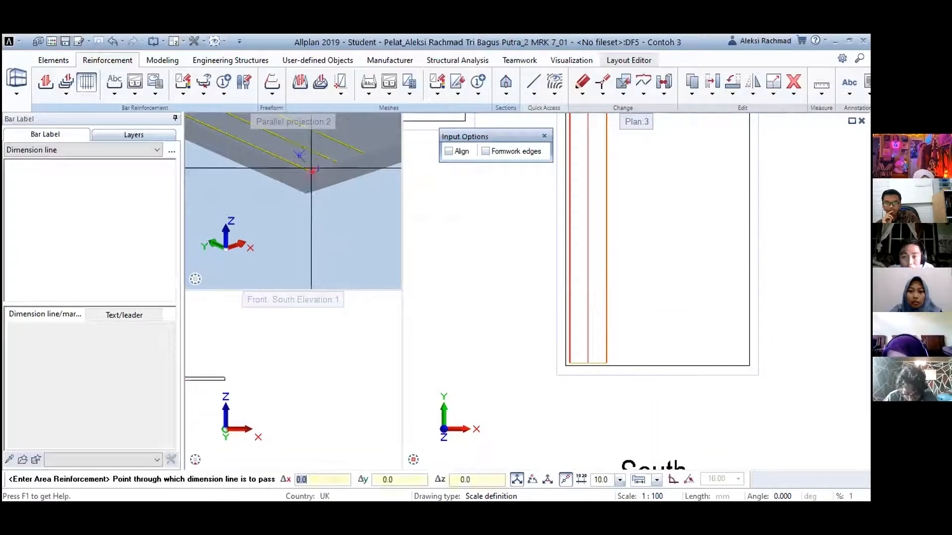
scroll(498, 326, "down", 3)
middle_click_drag(532, 374, 572, 247)
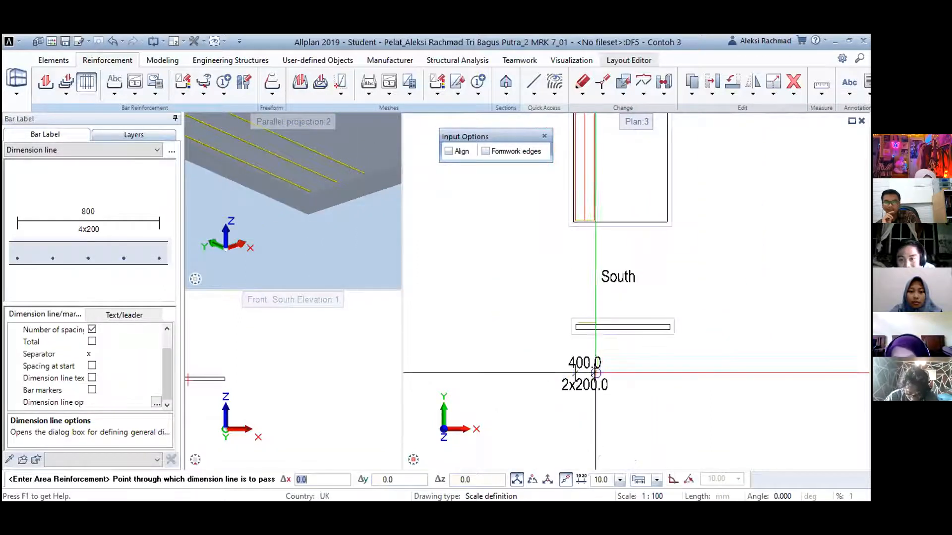
scroll(596, 372, "up", 4)
left_click(563, 255)
scroll(563, 255, "up", 3)
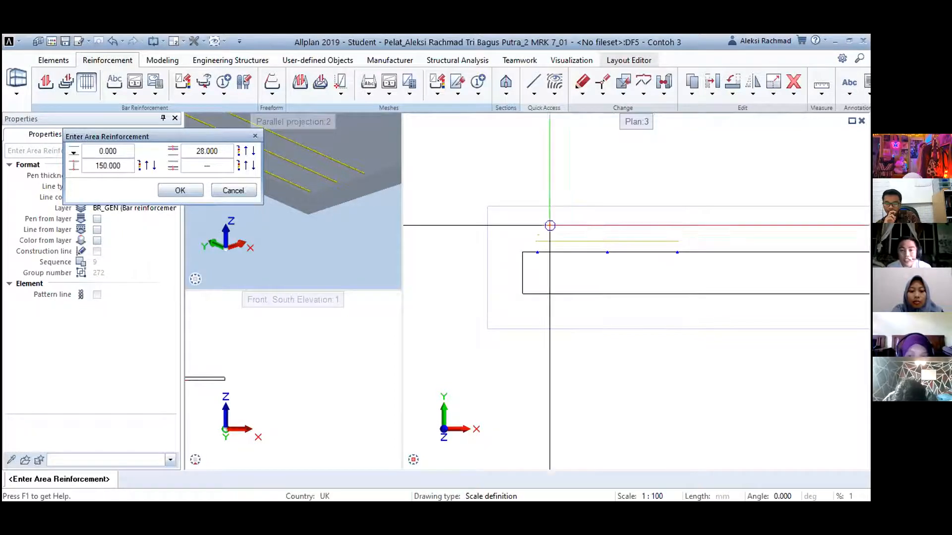
Check the bars in the plan and West views, end area reinforcement and remove the bars placed with 150 mm slab thickness
scroll(543, 228, "down", 4)
middle_click_drag(608, 184, 657, 358)
scroll(674, 306, "down", 2)
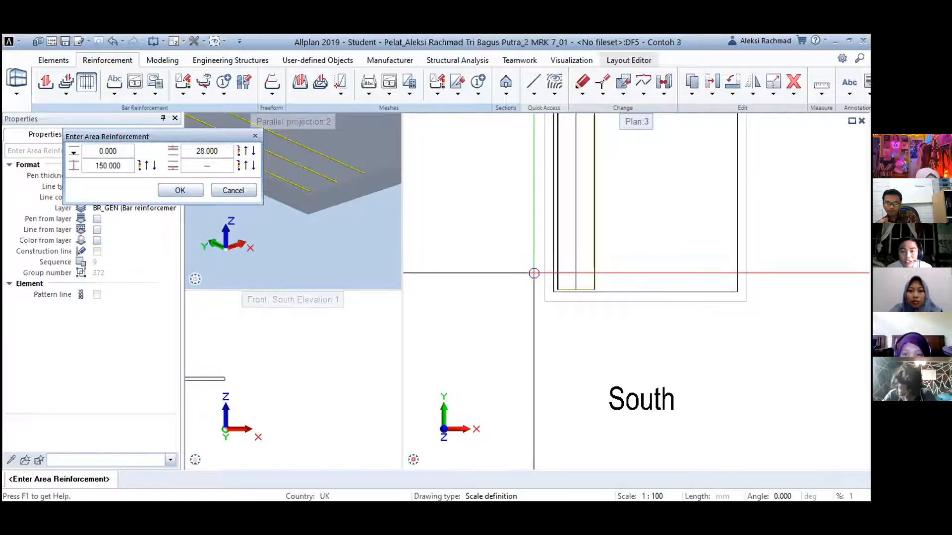
scroll(533, 296, "down", 4)
middle_click_drag(588, 225, 623, 397)
middle_click_drag(590, 370, 648, 310)
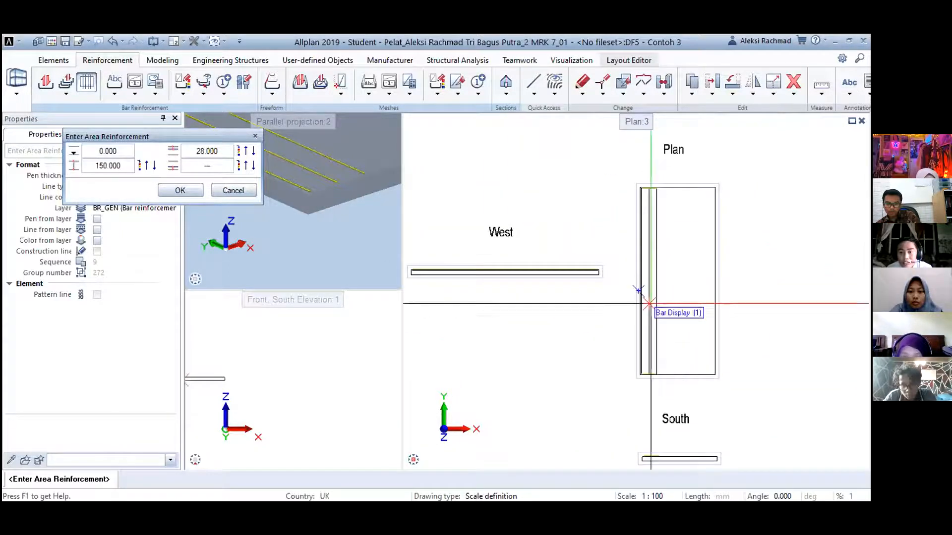
key("Escape")
key("Escape")
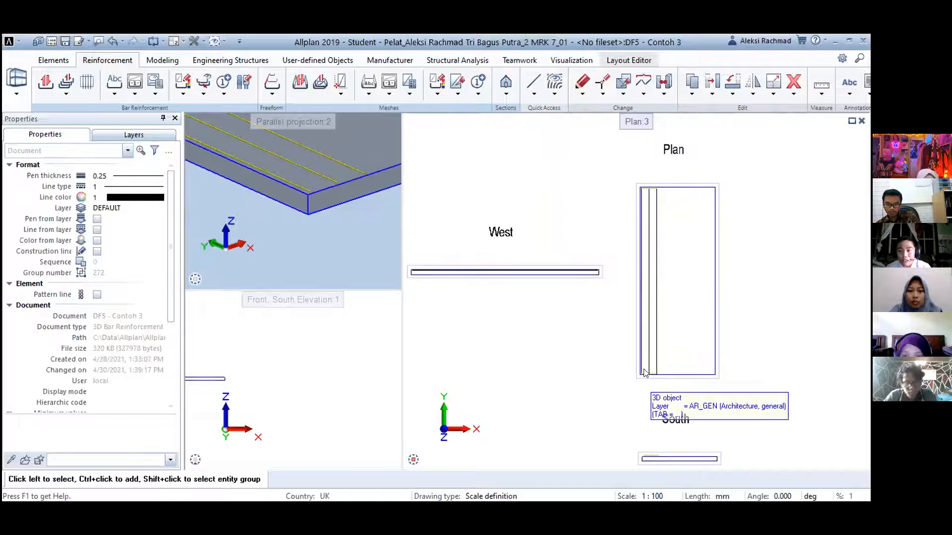
middle_click_drag(649, 386, 645, 332)
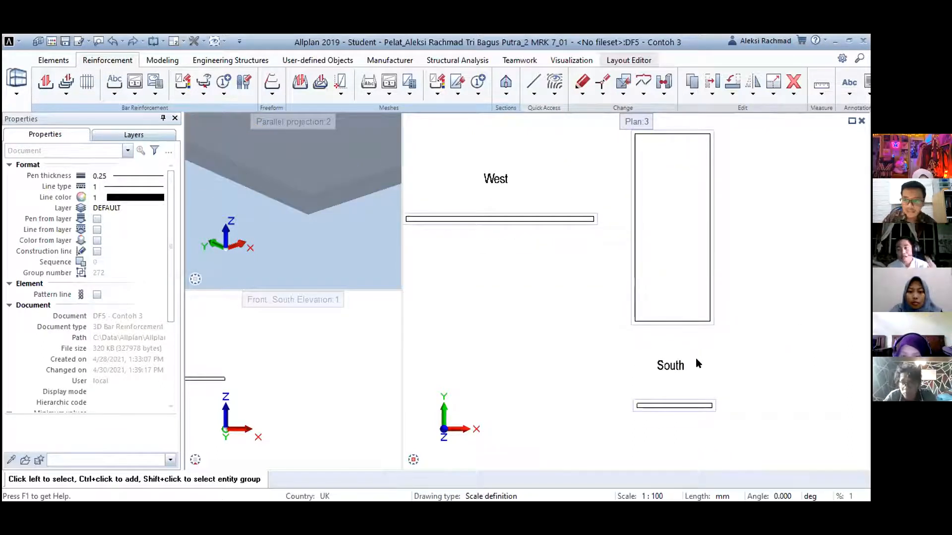
Place three straight P8 bars at 90° and 200 mm spacing from the slab's lower-left corner, using 28 mm top cover and 120 mm slab thickness
scroll(665, 376, "up", 3)
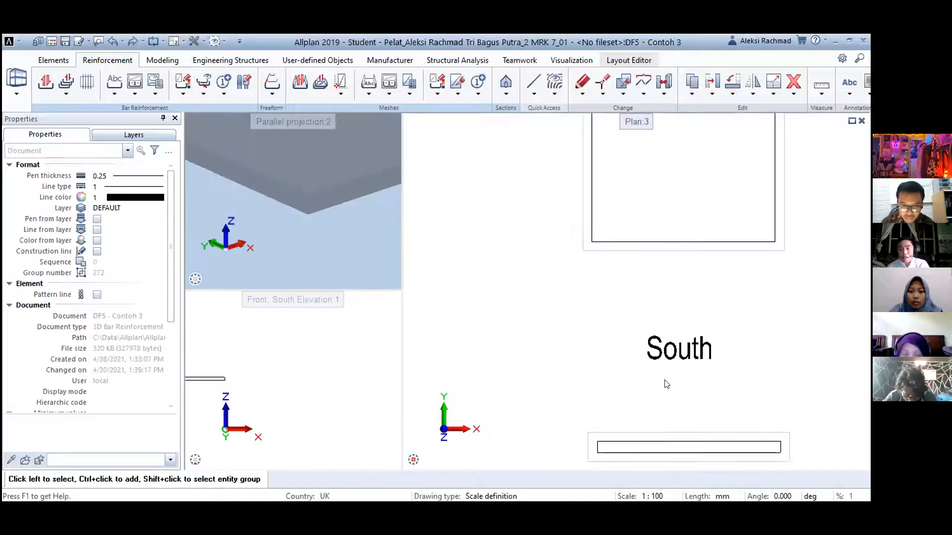
left_click(88, 89)
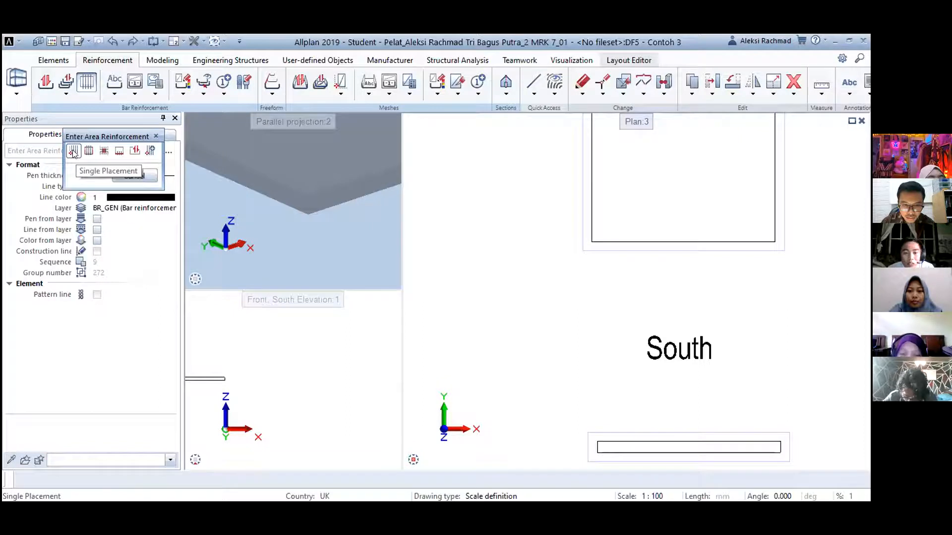
left_click(73, 151)
scroll(620, 237, "up", 2)
scroll(615, 235, "down", 4)
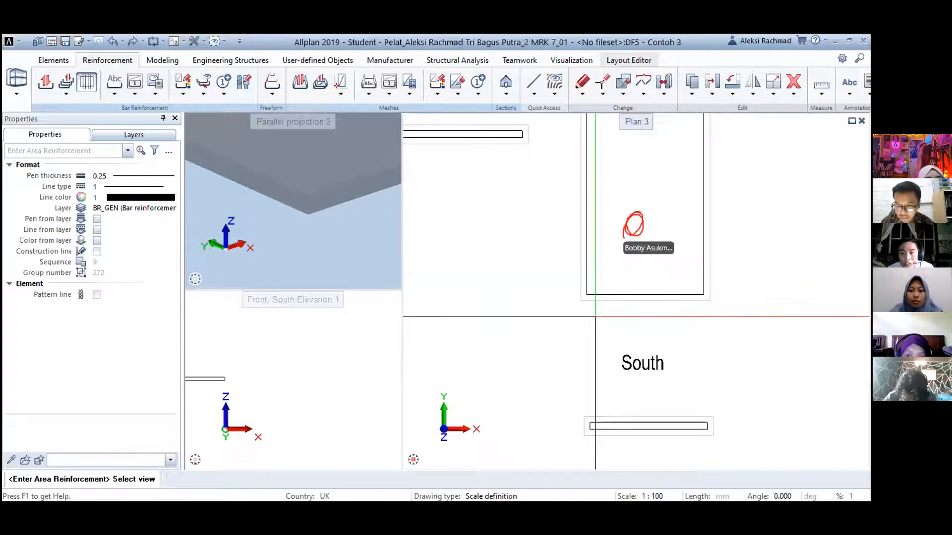
scroll(620, 226, "up", 2)
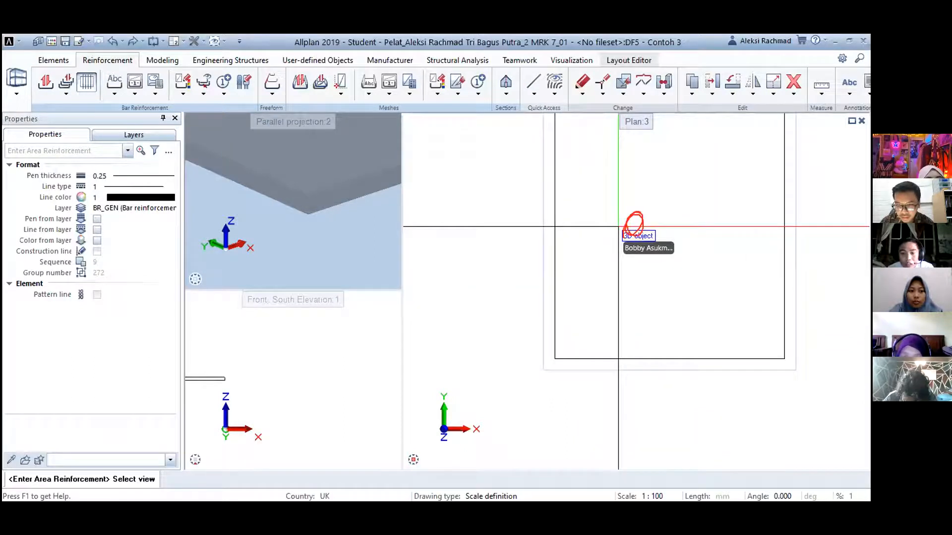
left_click(618, 229)
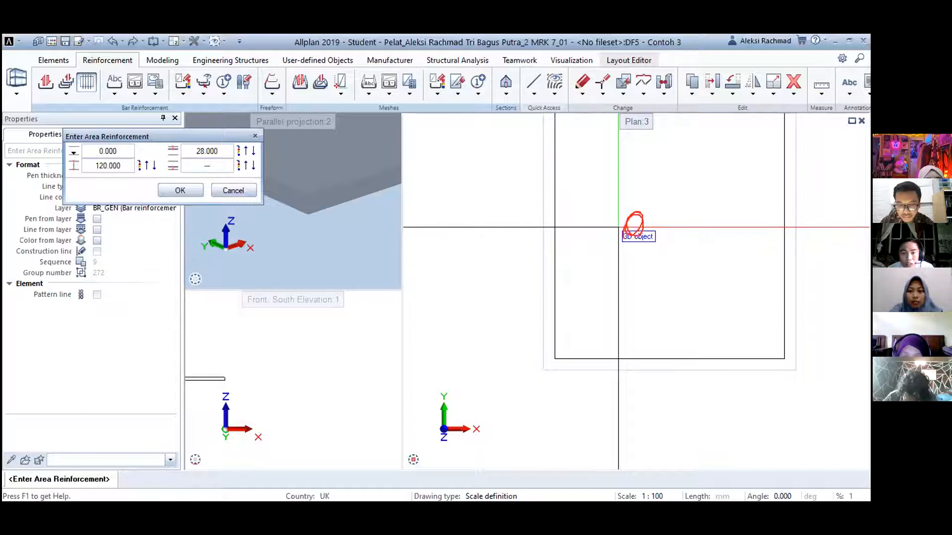
left_click(180, 191)
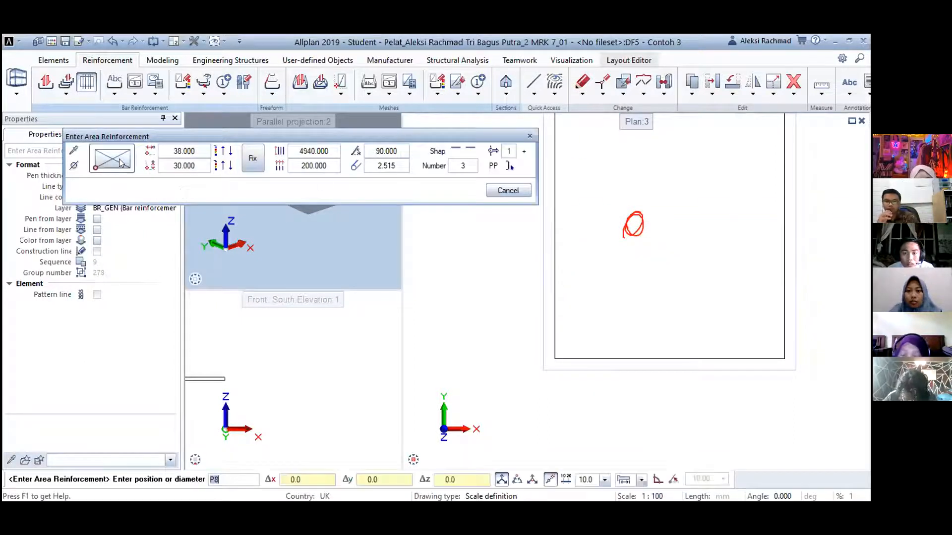
scroll(573, 355, "up", 1)
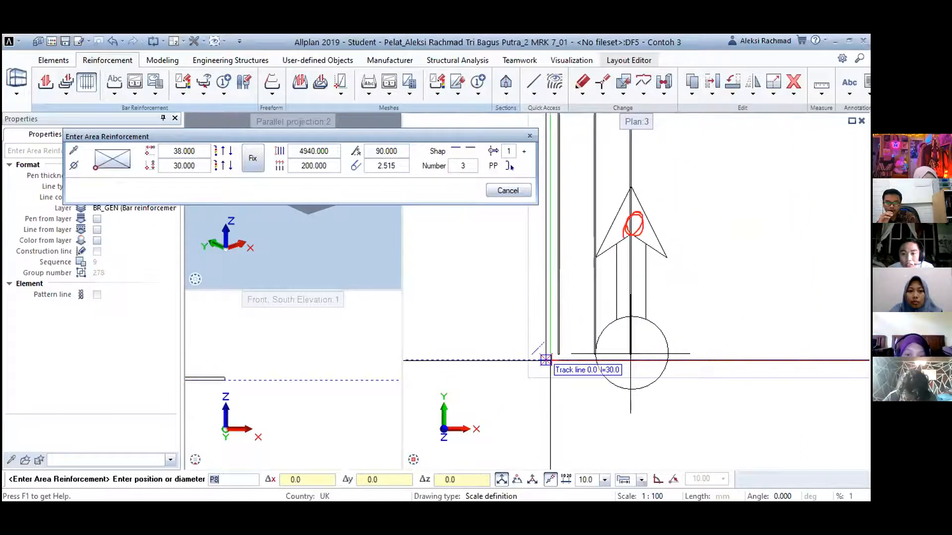
left_click(546, 360)
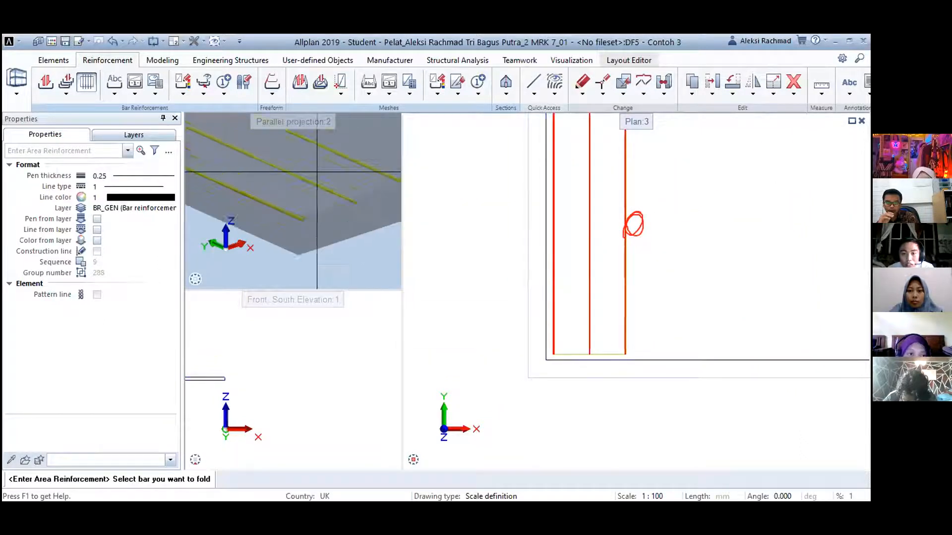
Examine the lower-left longitudinal bars in the isometric and plan views, and skip folding and labelling them
scroll(336, 265, "down", 1)
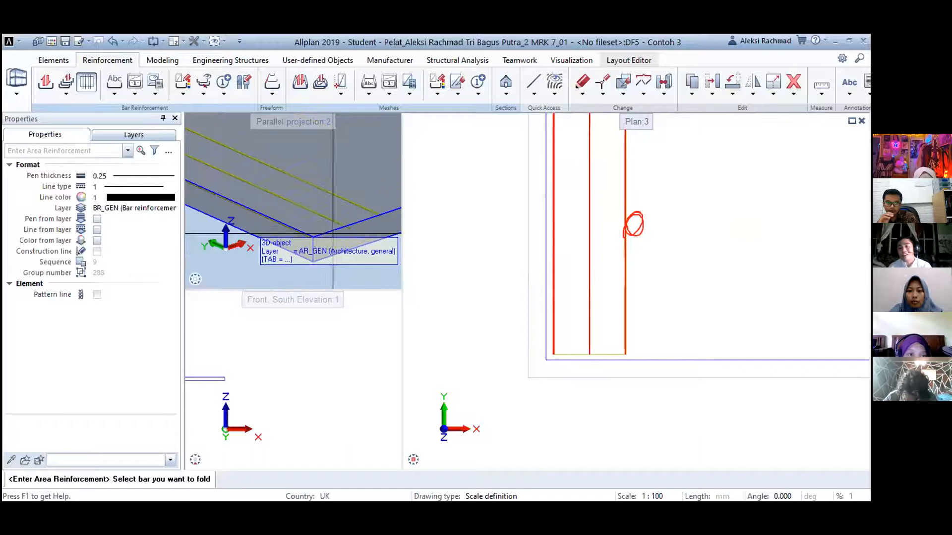
scroll(333, 234, "up", 1)
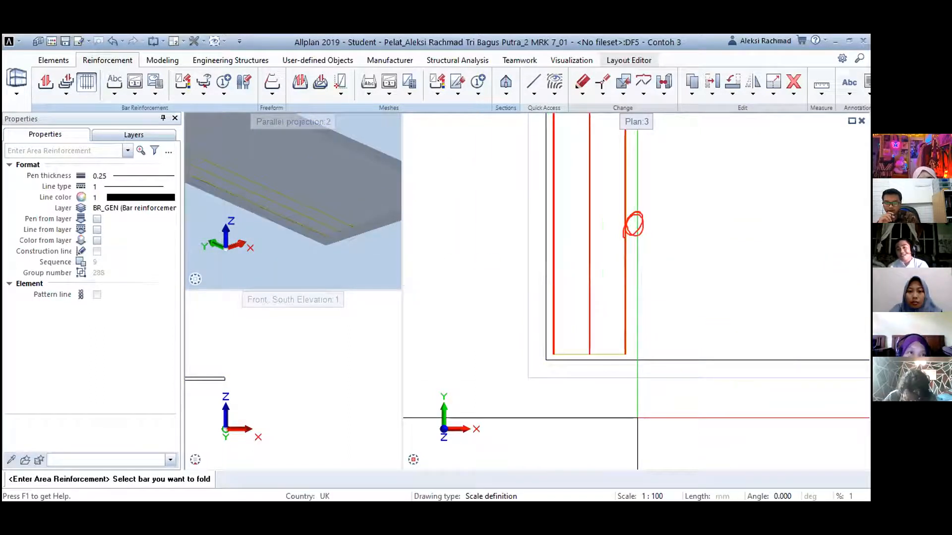
scroll(630, 306, "down", 2)
scroll(630, 306, "up", 2)
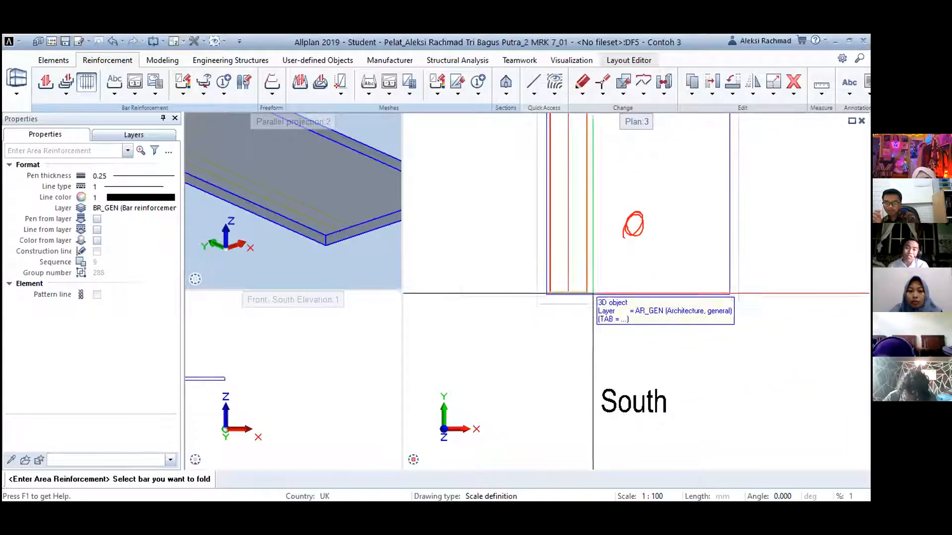
scroll(588, 307, "down", 2)
scroll(587, 307, "up", 1)
scroll(587, 306, "down", 1)
scroll(588, 307, "up", 2)
scroll(587, 308, "up", 1)
middle_click_drag(444, 247, 491, 314)
scroll(490, 314, "up", 1)
scroll(585, 326, "down", 3)
scroll(585, 326, "down", 2)
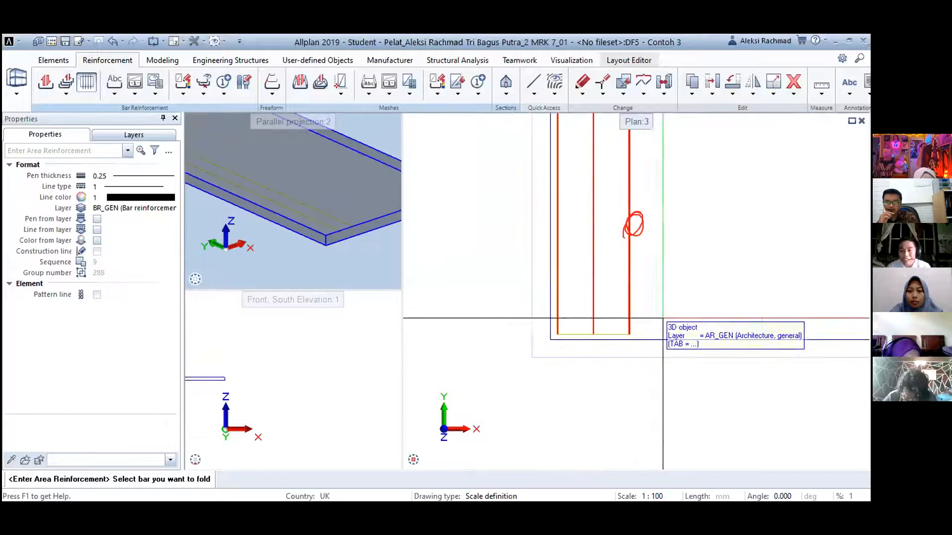
scroll(559, 382, "up", 1)
scroll(560, 381, "down", 3)
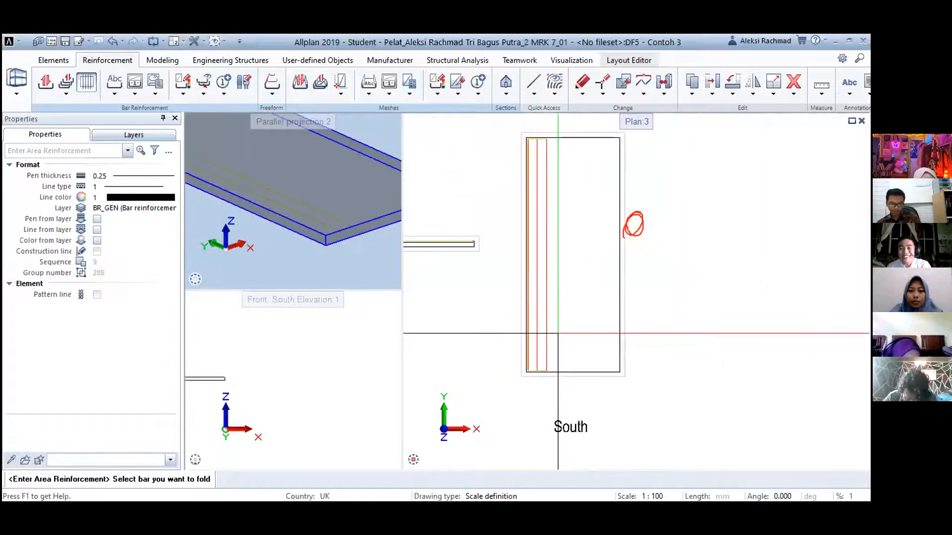
scroll(532, 213, "up", 2)
scroll(532, 213, "down", 3)
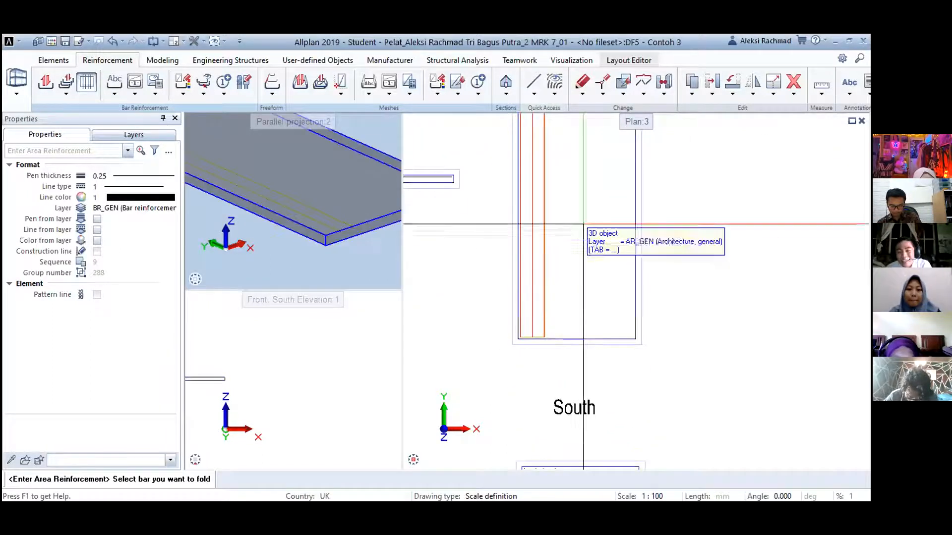
key("Escape")
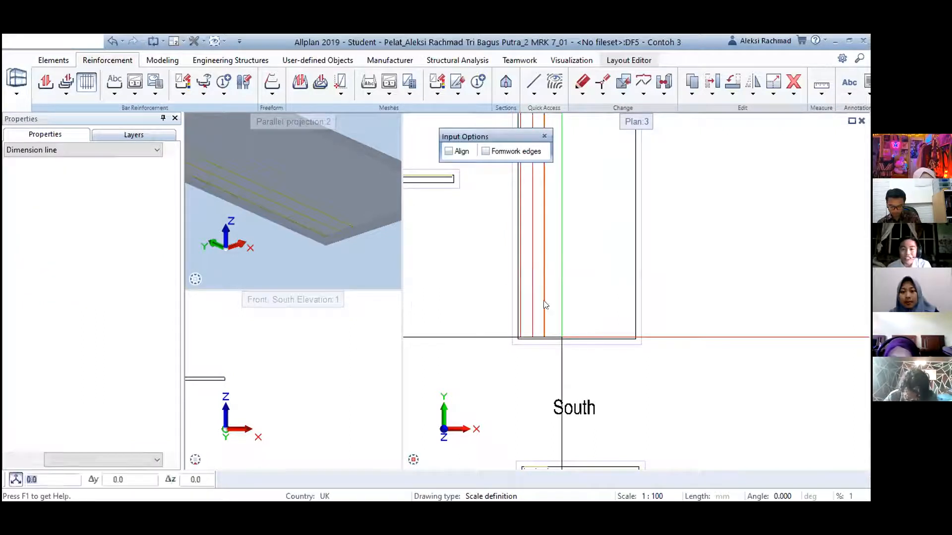
key("Escape")
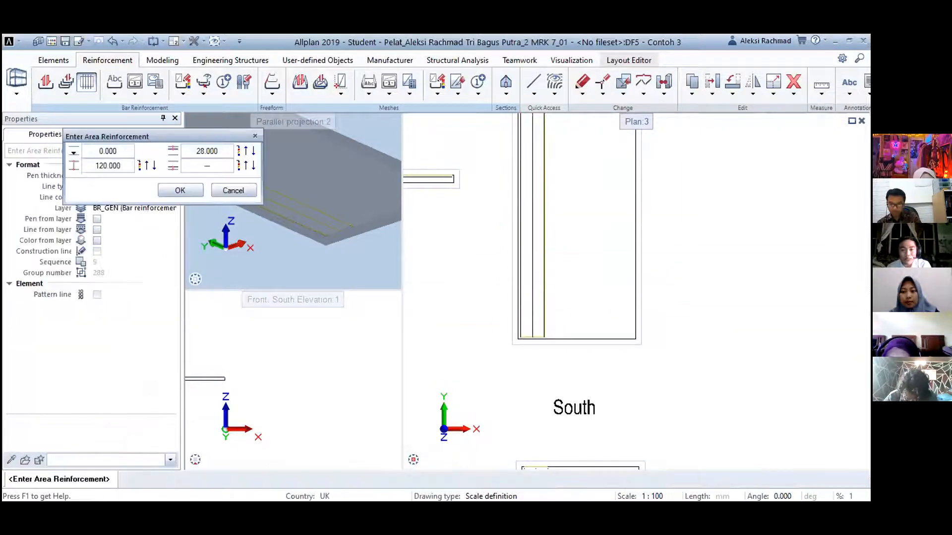
Place three straight P8 bars at 90° and 200 mm spacing from the slab's lower-right corner, using 28 mm top cover and 120 mm slab thickness
left_click(181, 191)
scroll(651, 358, "up", 5)
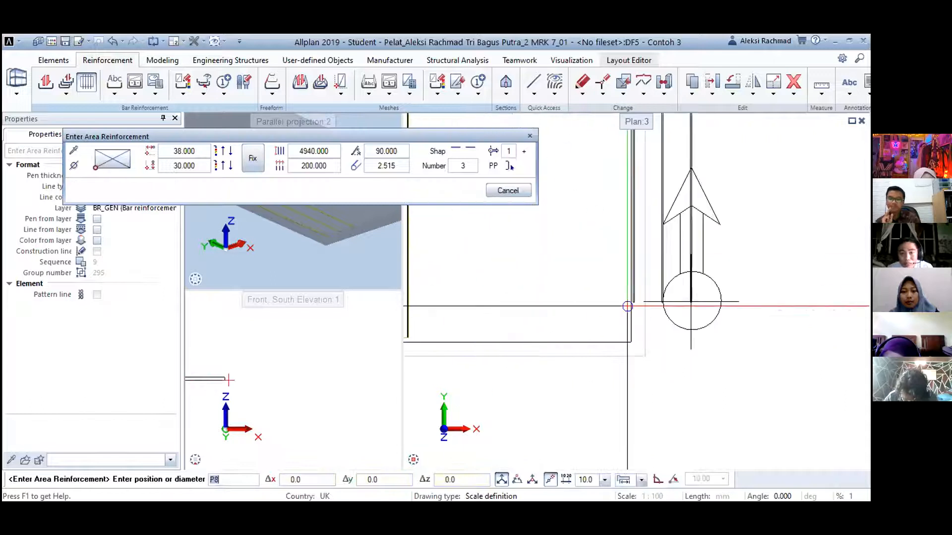
left_click(130, 172)
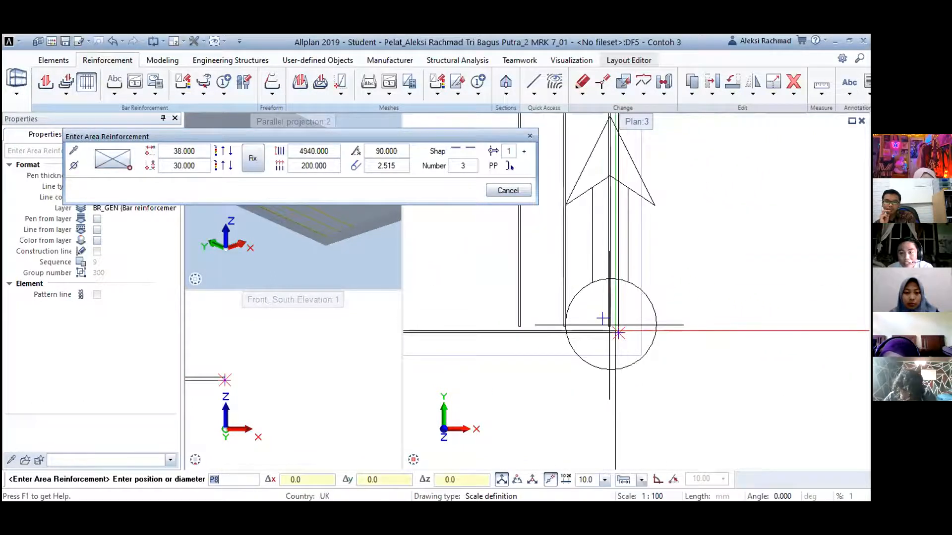
left_click(611, 326)
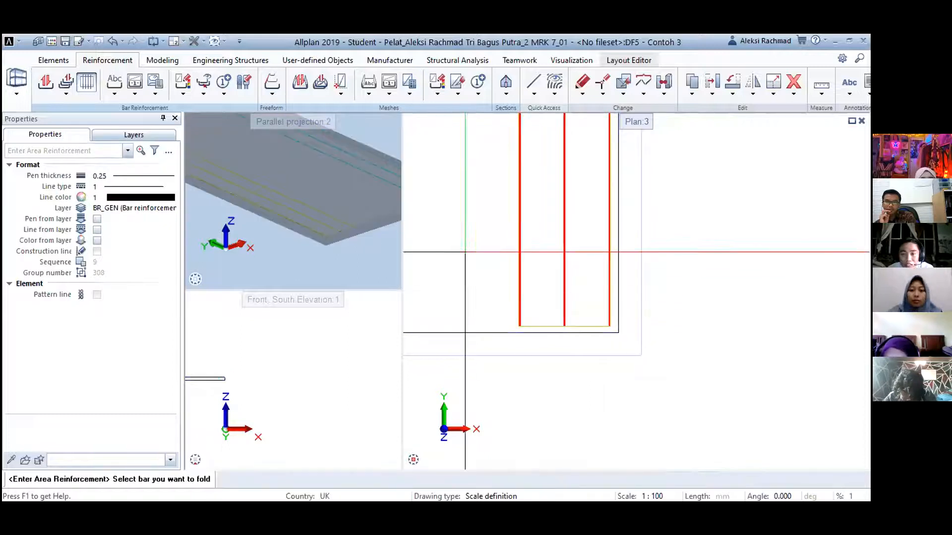
scroll(307, 188, "up", 5)
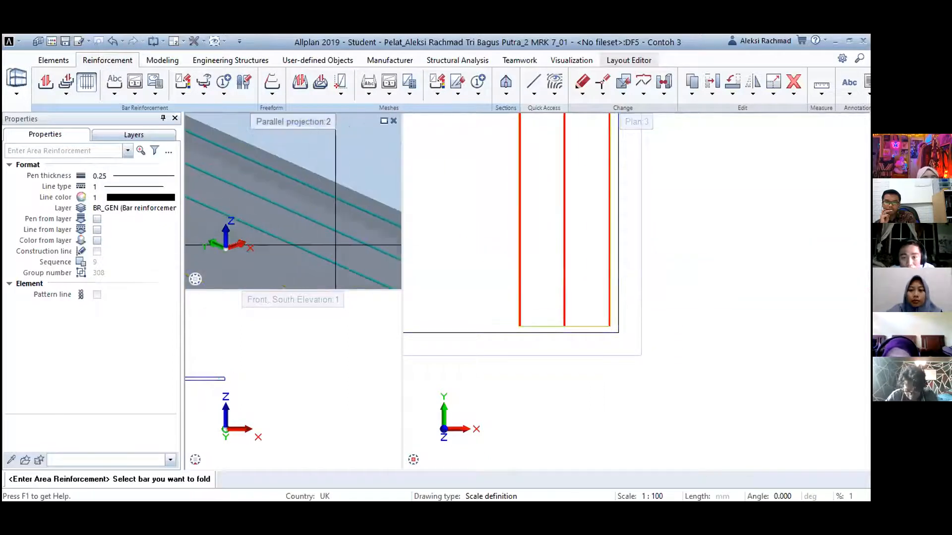
scroll(314, 172, "down", 5)
scroll(547, 261, "down", 2)
middle_click_drag(546, 261, 616, 331)
key("Escape")
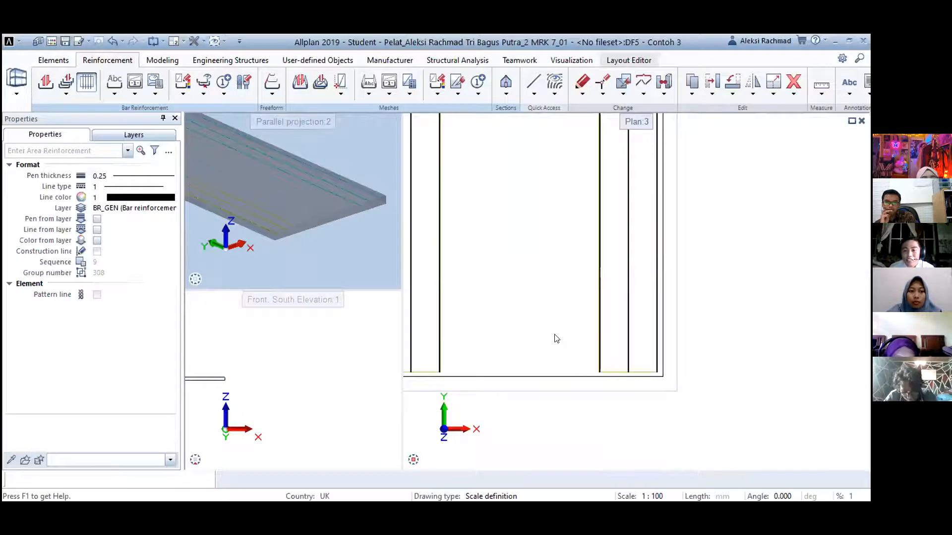
key("Escape")
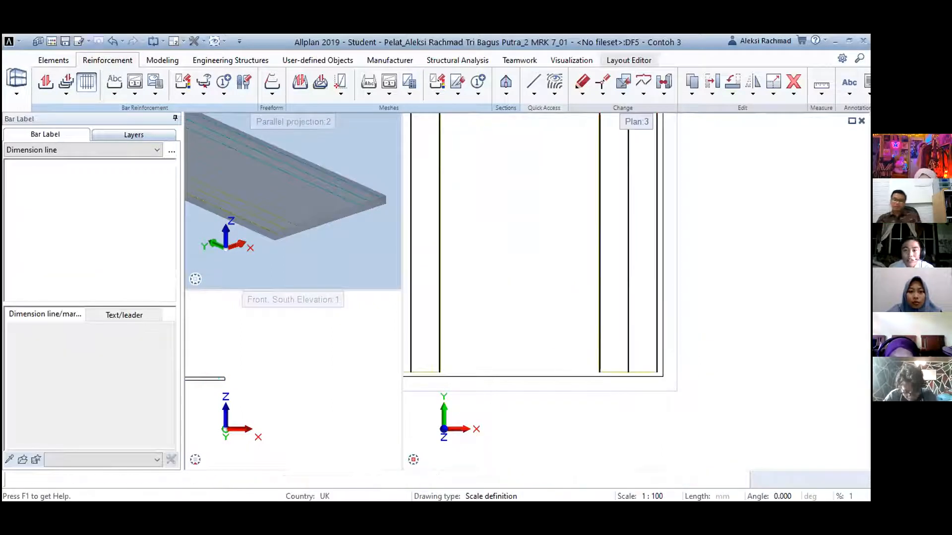
Define the whole slab as a placing region with -30 mm offset, 120 mm thickness and 28 mm bottom cover
key("Return")
middle_click_drag(495, 325, 585, 282)
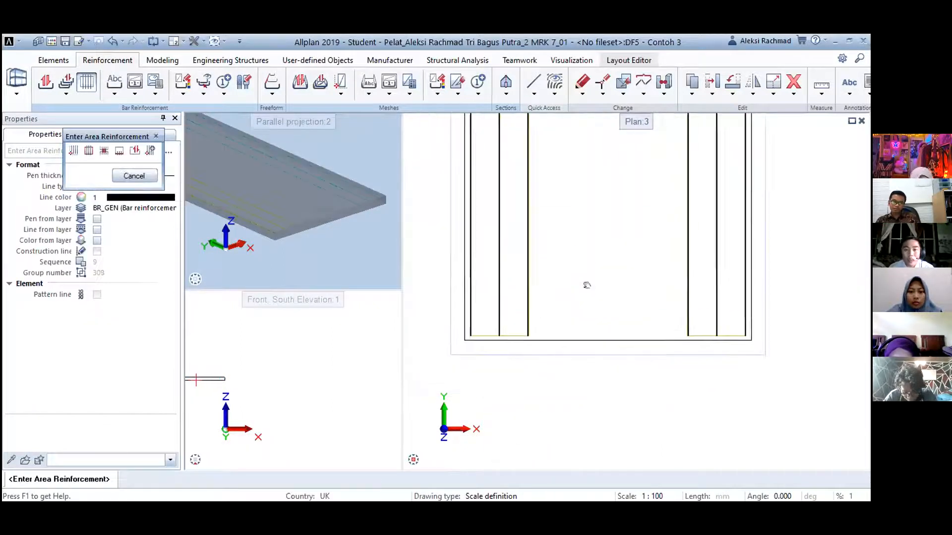
left_click(87, 155)
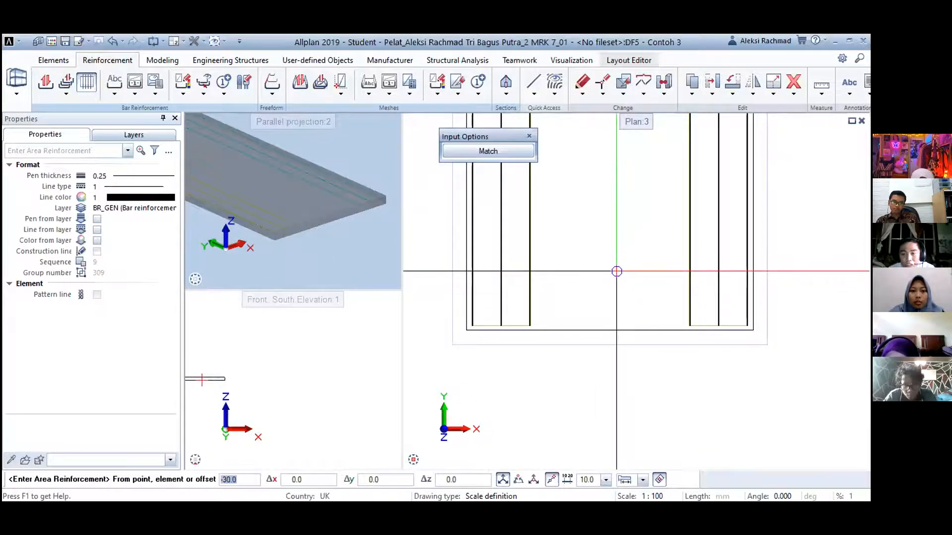
left_click(619, 267)
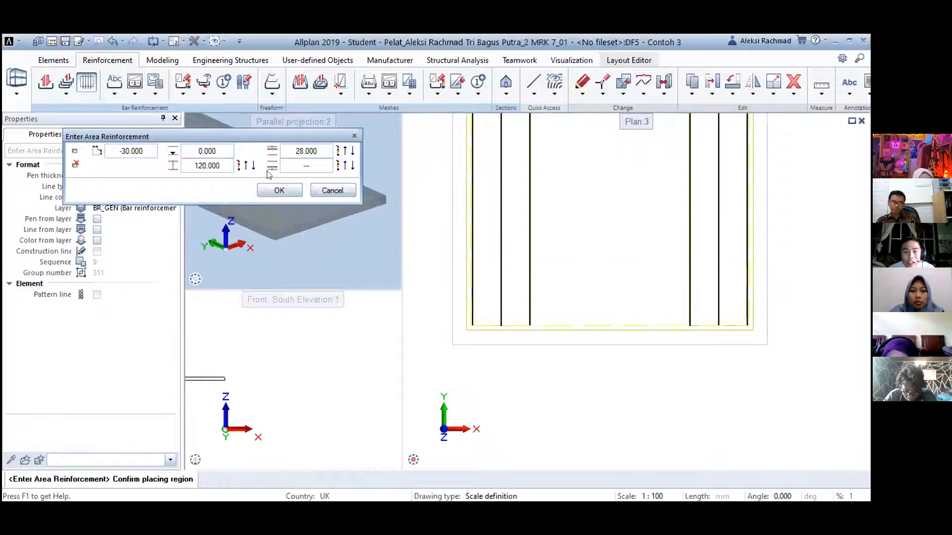
left_click(310, 164)
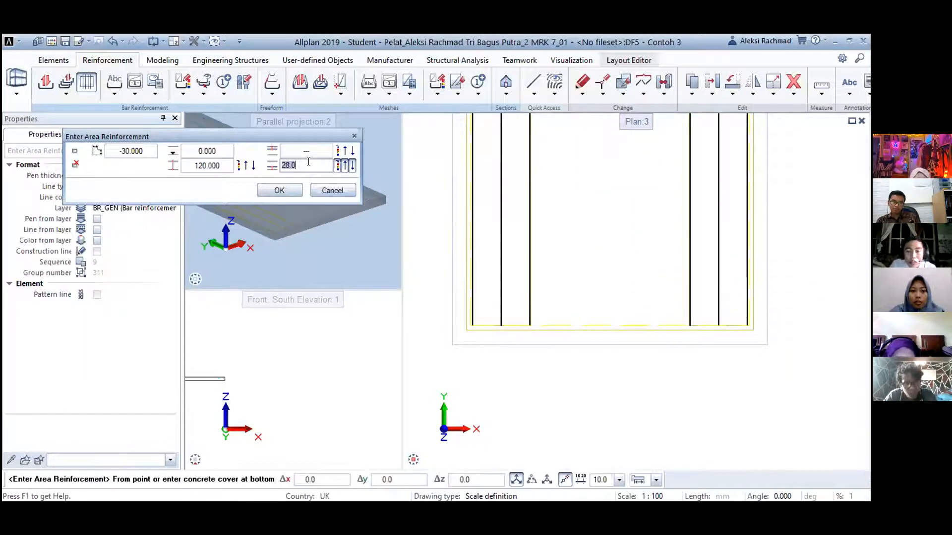
key("Return")
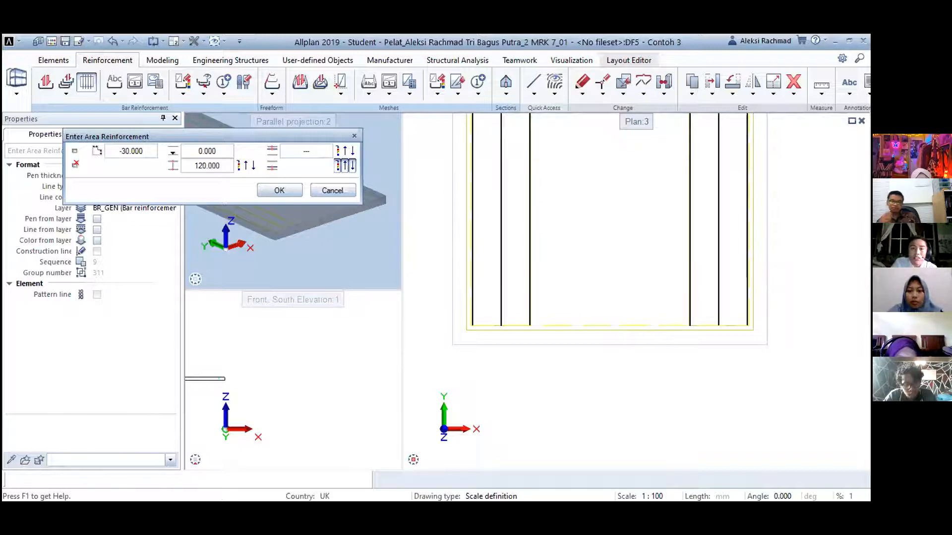
left_click(280, 191)
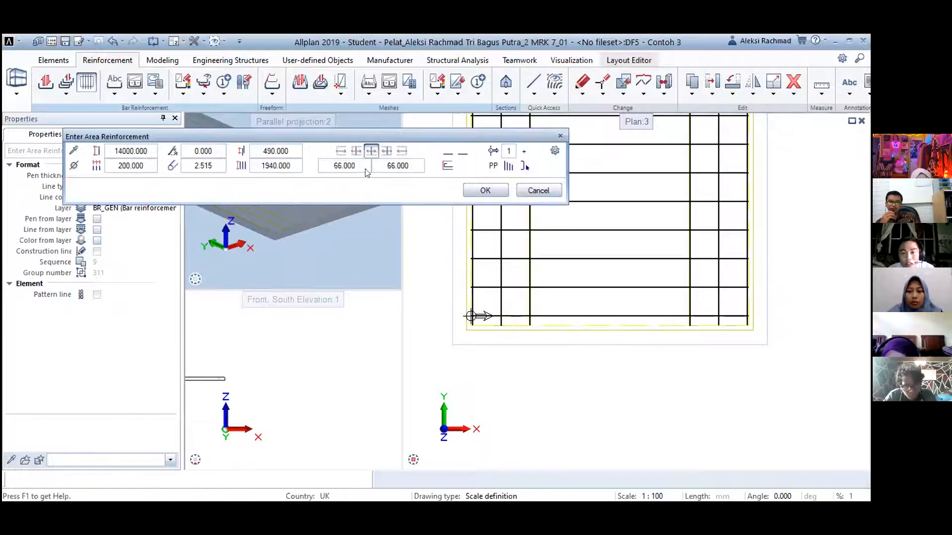
Place P8 bars at 0° and 200 mm spacing with 80 × 500 mm bends and 135°, 50 mm hooks at both ends, unfolded and unlabelled
left_click(447, 154)
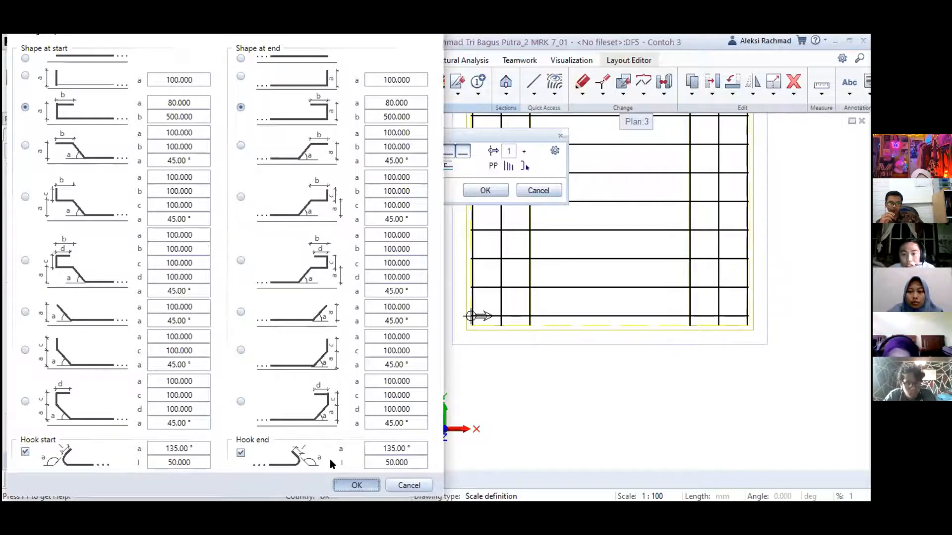
key("Return")
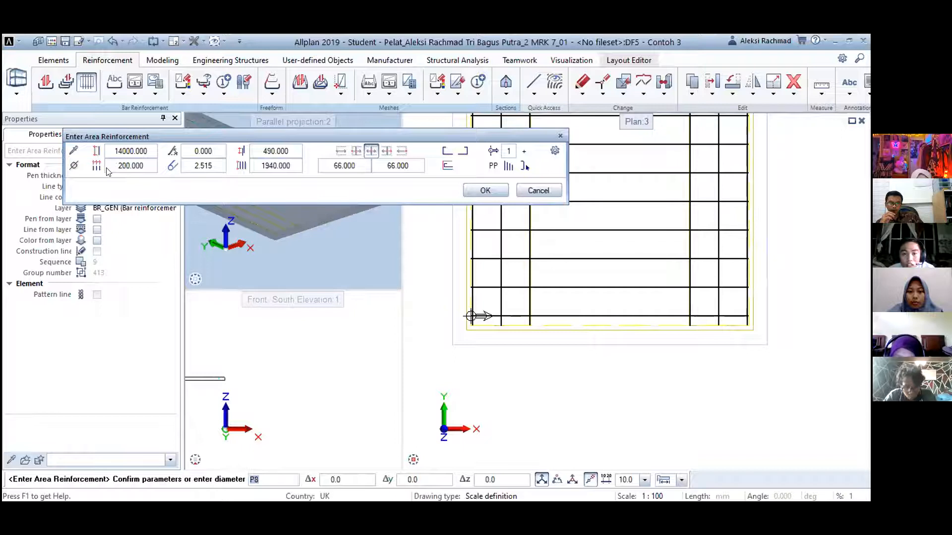
left_click(487, 191)
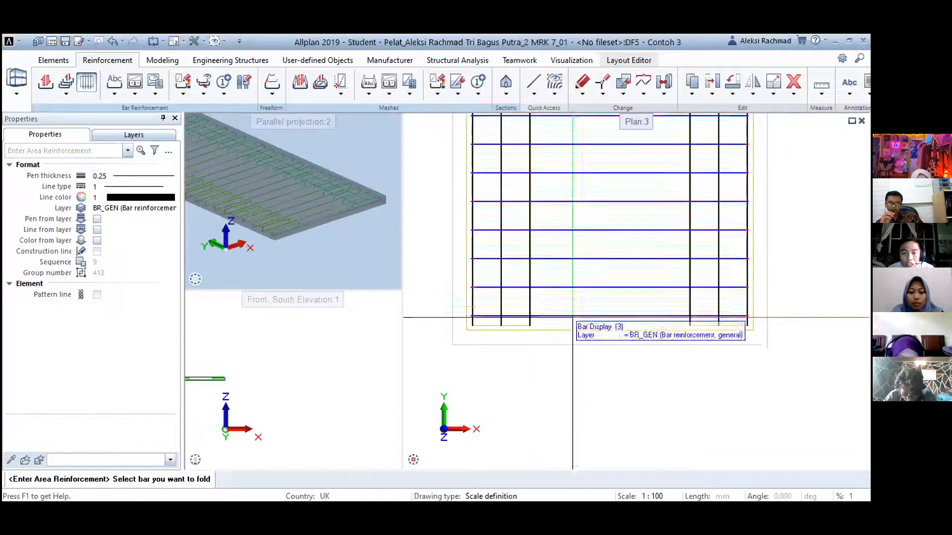
scroll(561, 258, "down", 3)
scroll(561, 257, "up", 3)
scroll(548, 325, "up", 2)
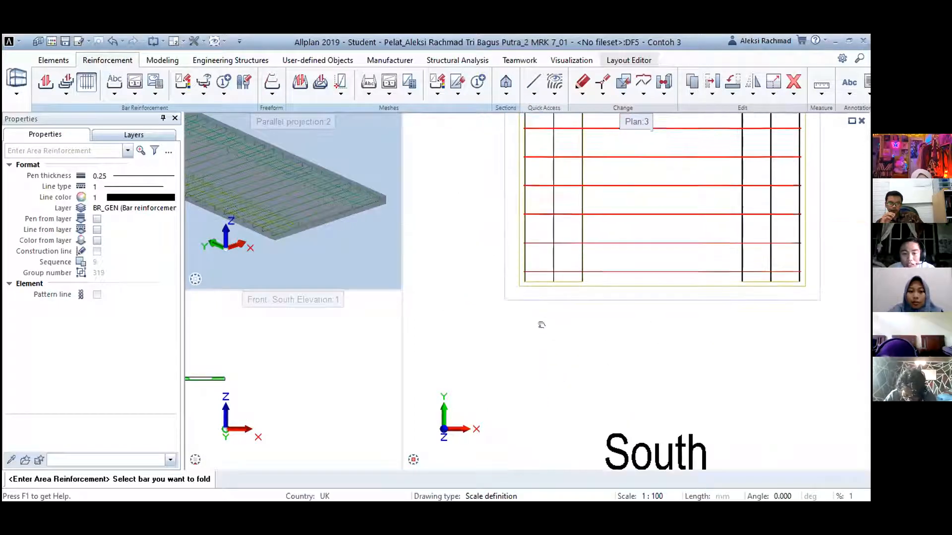
key("Escape")
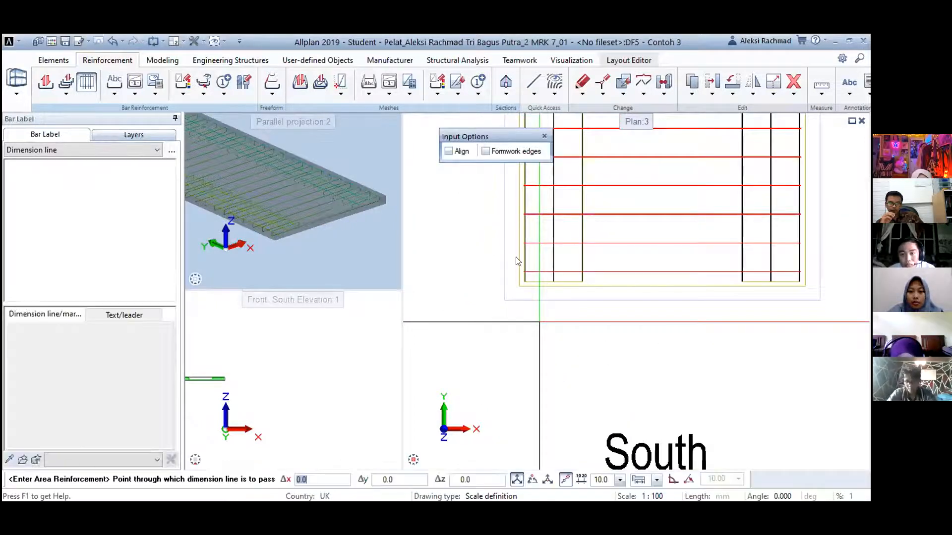
key("Escape")
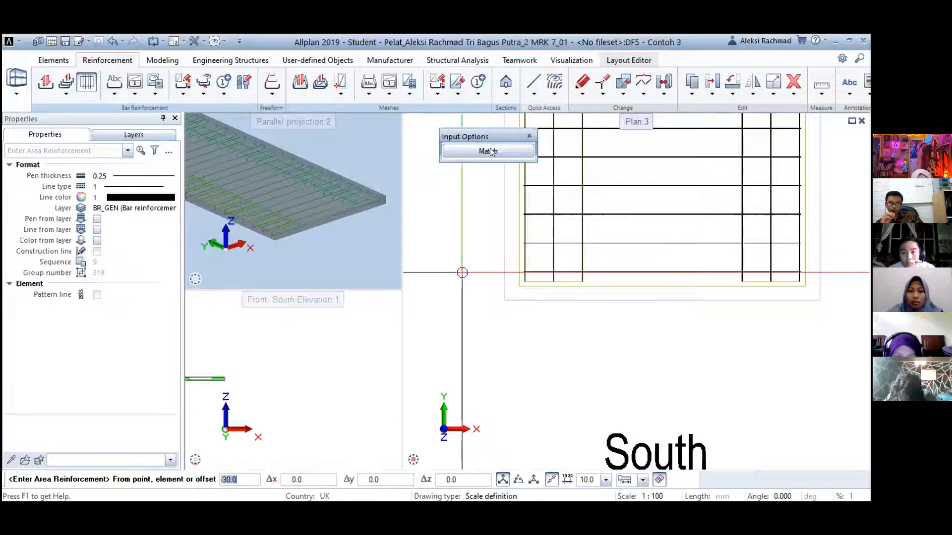
Match the existing slab placing polygon for a second layer with 120 mm thickness and 28 mm bottom cover
left_click(489, 152)
scroll(520, 224, "up", 3)
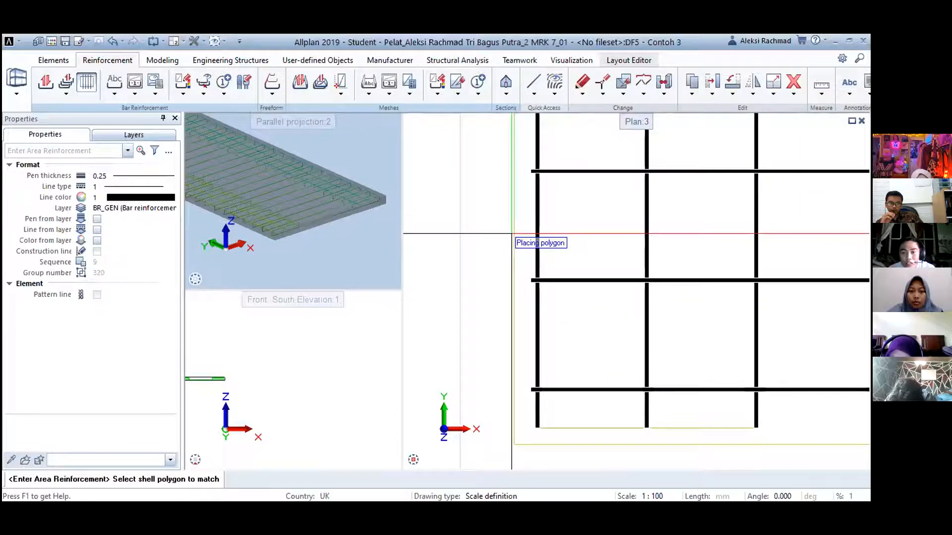
left_click(512, 233)
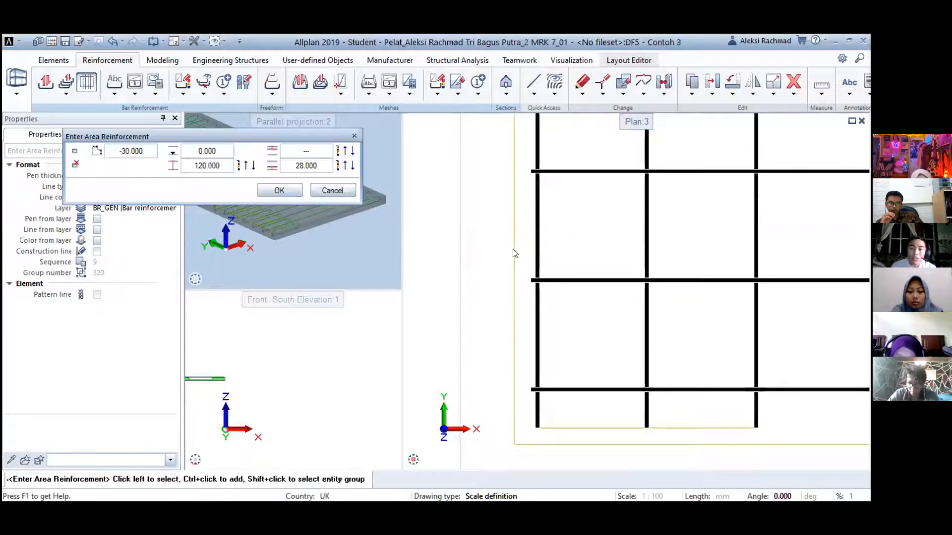
left_click(296, 190)
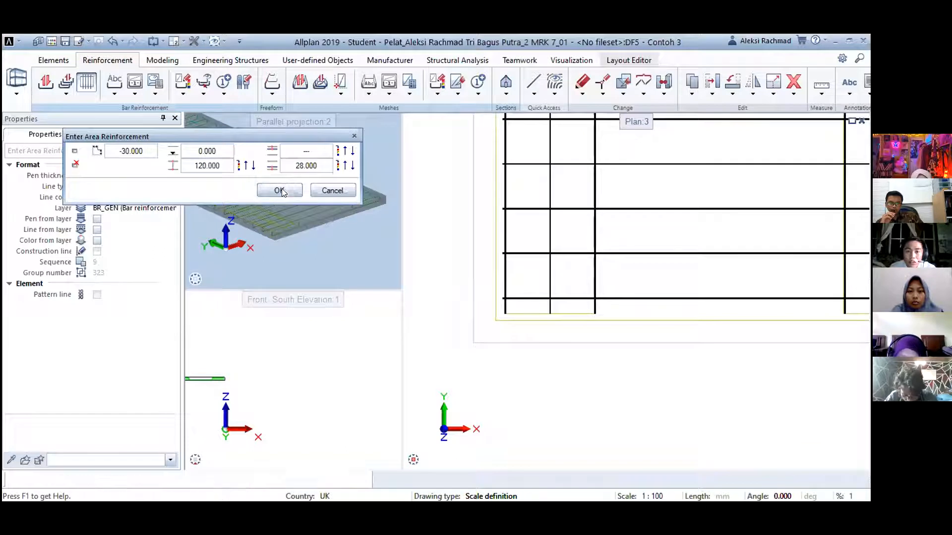
Place straight P8 bars without hooks at 90° and 200 mm spacing across the slab, skipping folding and labelling
left_click(446, 152)
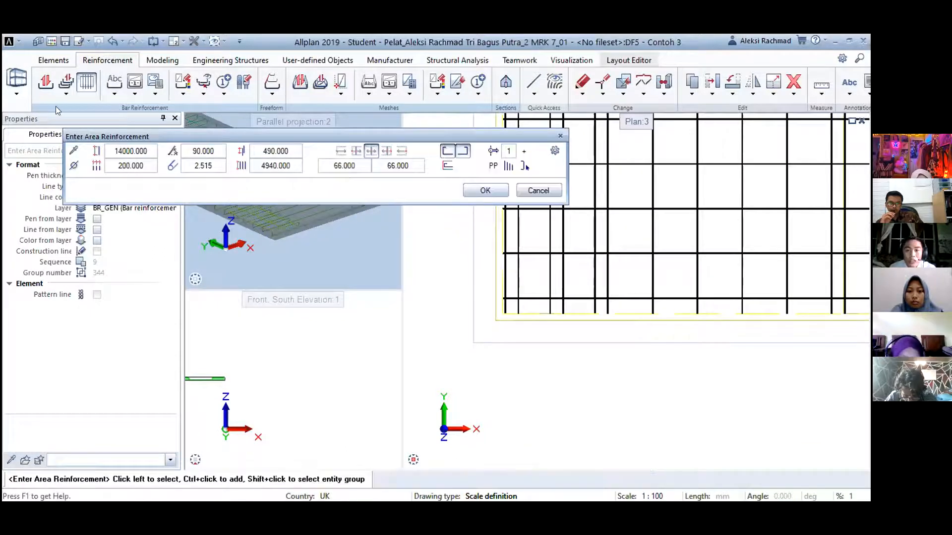
left_click(25, 59)
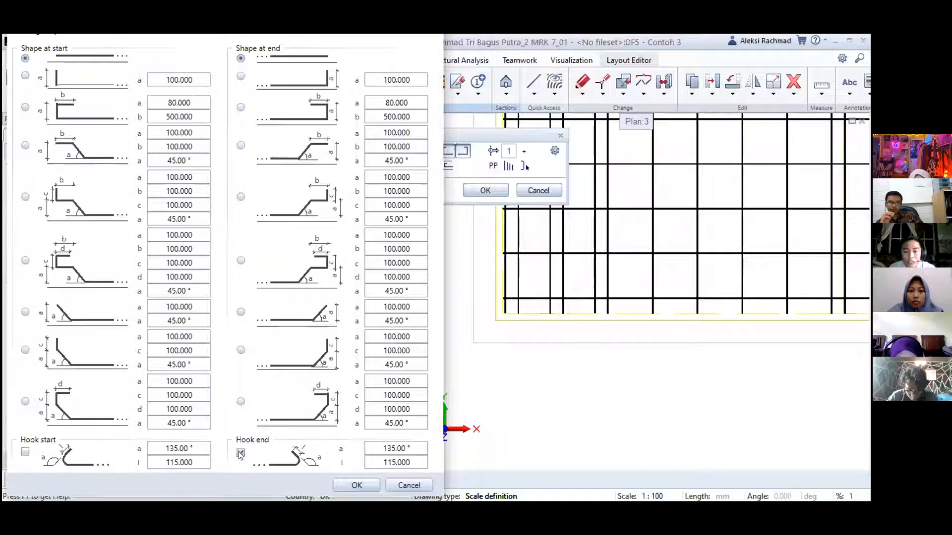
left_click(358, 483)
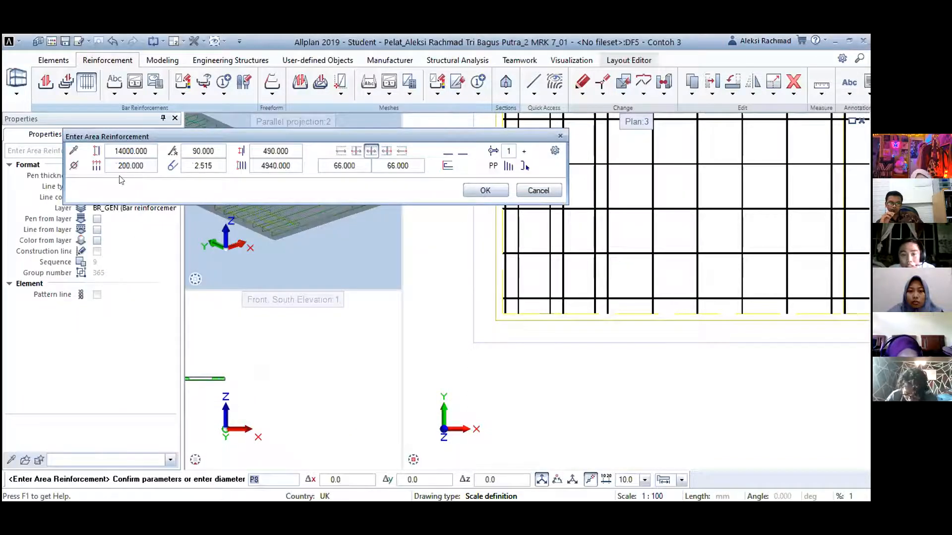
left_click(486, 190)
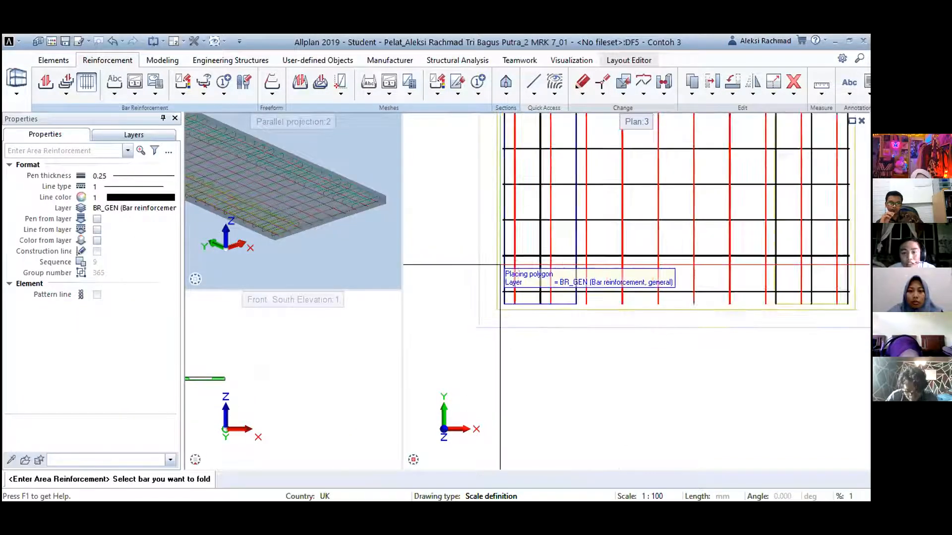
left_click(493, 293)
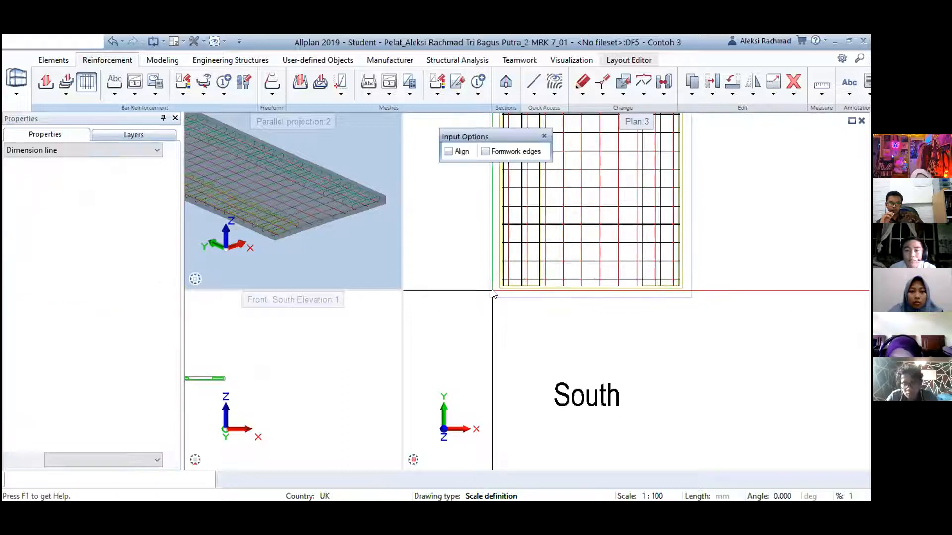
key("Escape")
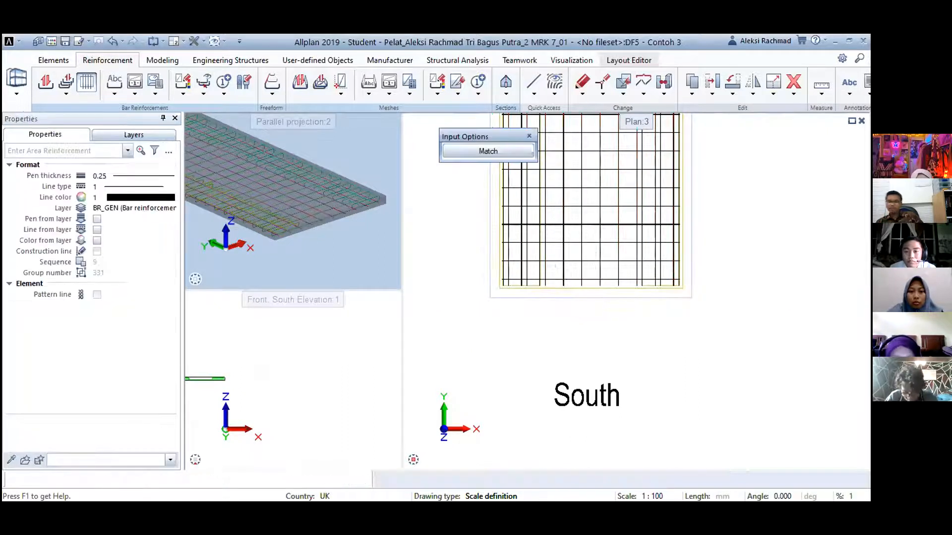
Restore the section defaults and cut clipping path 1 across the slab's width in the plan view, looking south
key("Escape")
key("Escape")
middle_click_drag(457, 185, 468, 246)
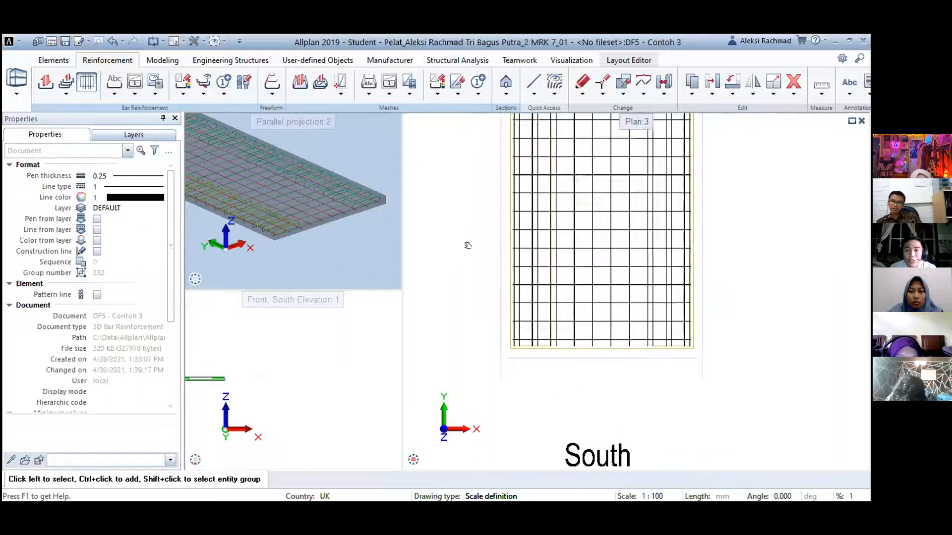
left_click(506, 92)
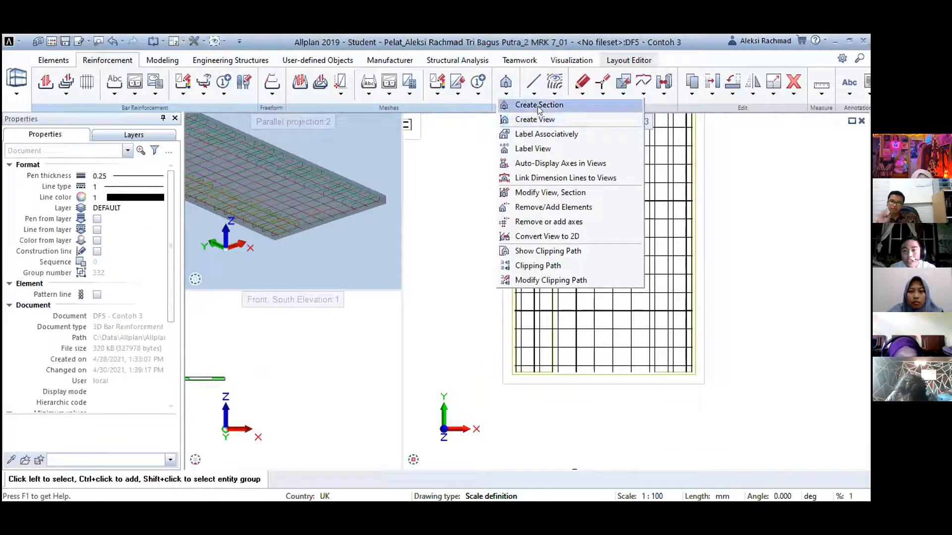
left_click(537, 105)
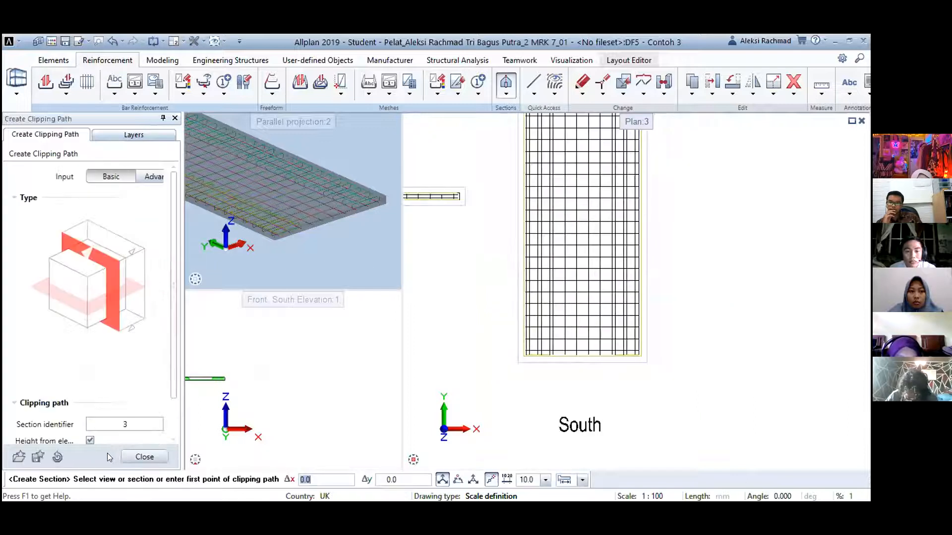
left_click(57, 457)
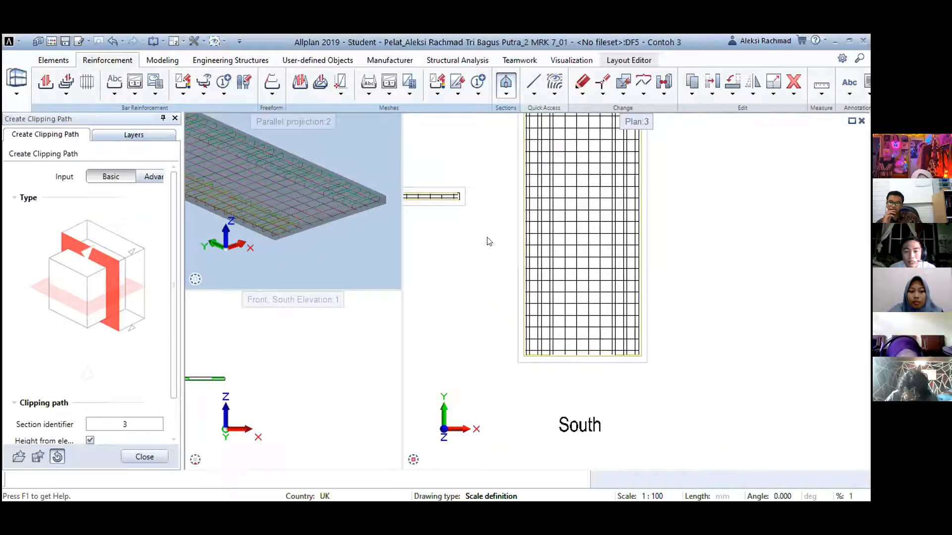
scroll(523, 233, "up", 5)
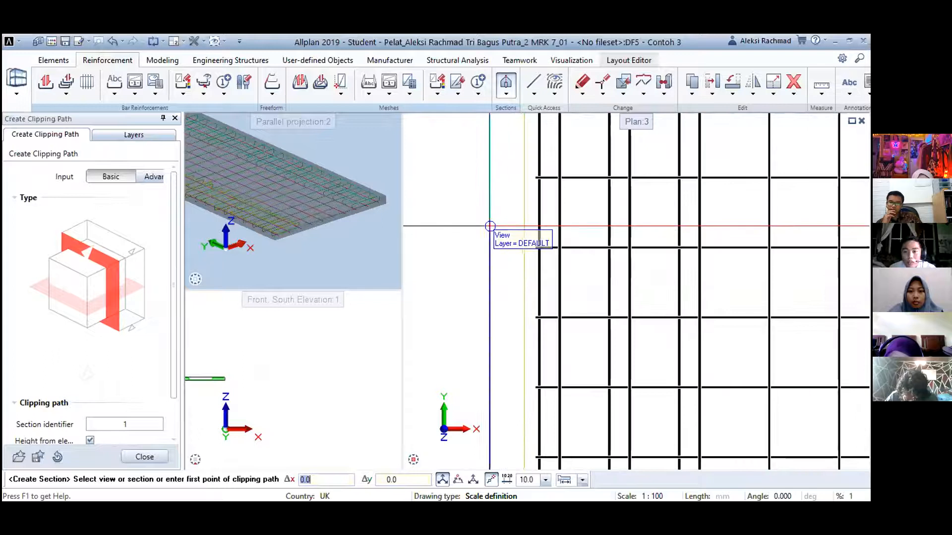
scroll(491, 226, "down", 2)
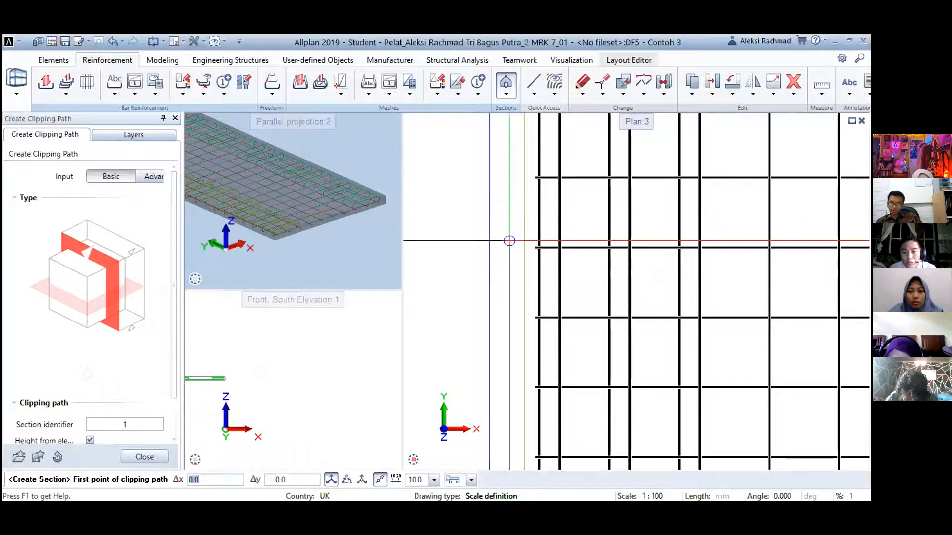
left_click(508, 224)
scroll(570, 224, "down", 3)
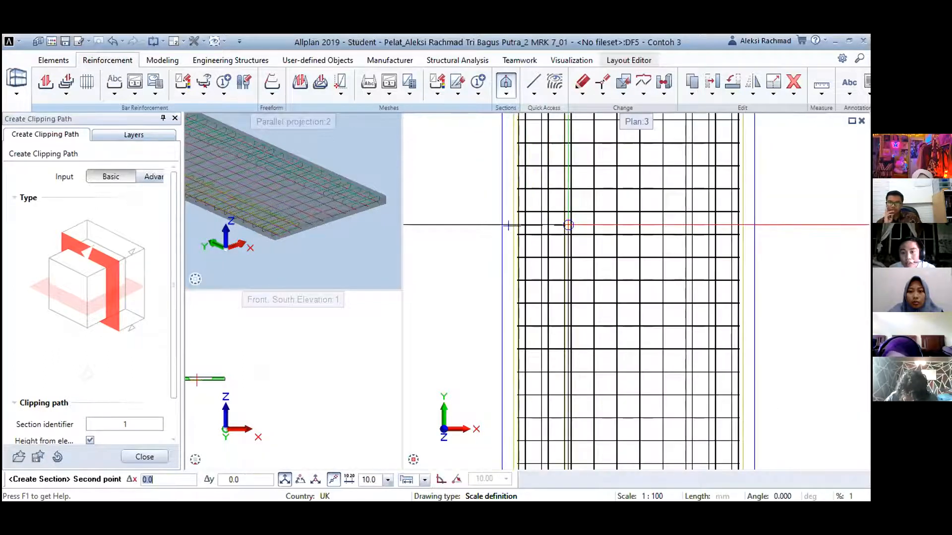
scroll(724, 218, "up", 2)
left_click(768, 227)
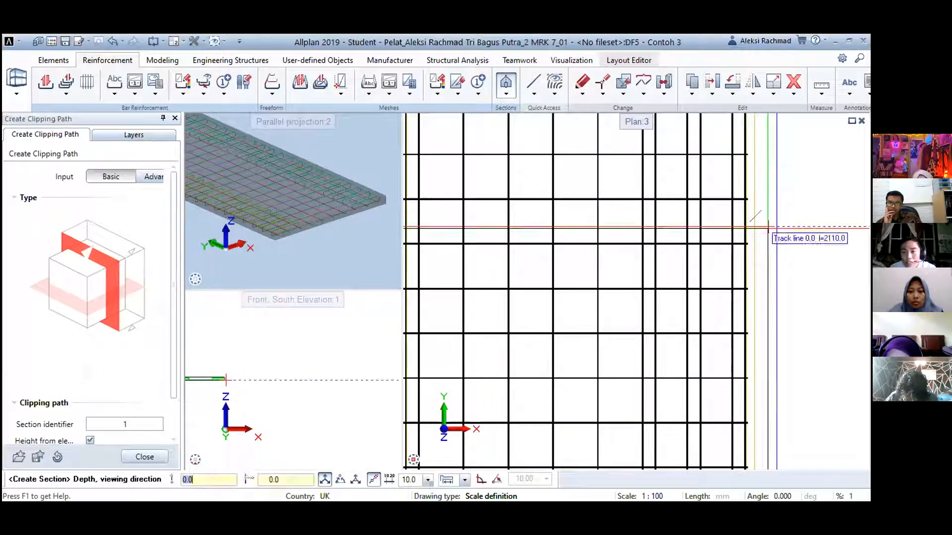
left_click(766, 271)
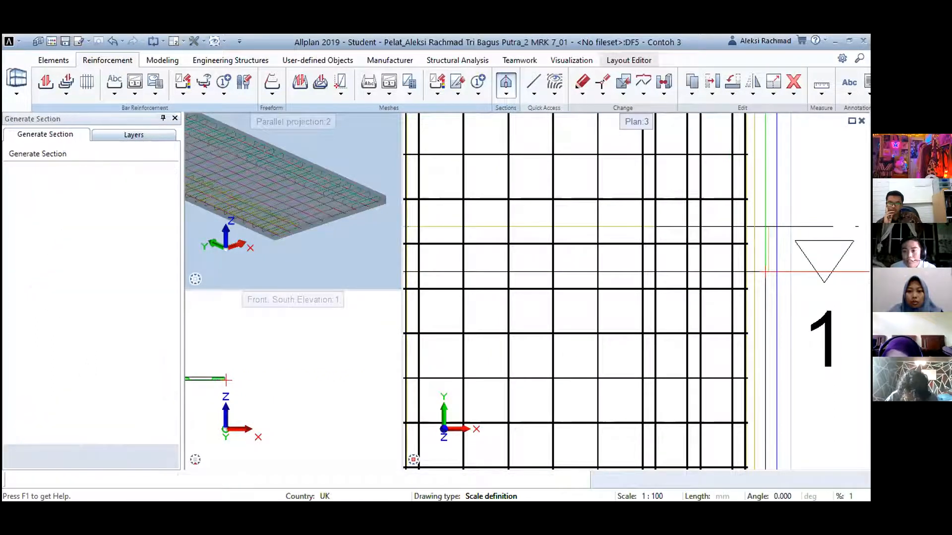
Place section 1-1 east of the slab's plan view, without an axis label
scroll(746, 262, "down", 5)
middle_click_drag(746, 262, 640, 306)
scroll(676, 274, "down", 2)
scroll(700, 261, "up", 3)
left_click(764, 254)
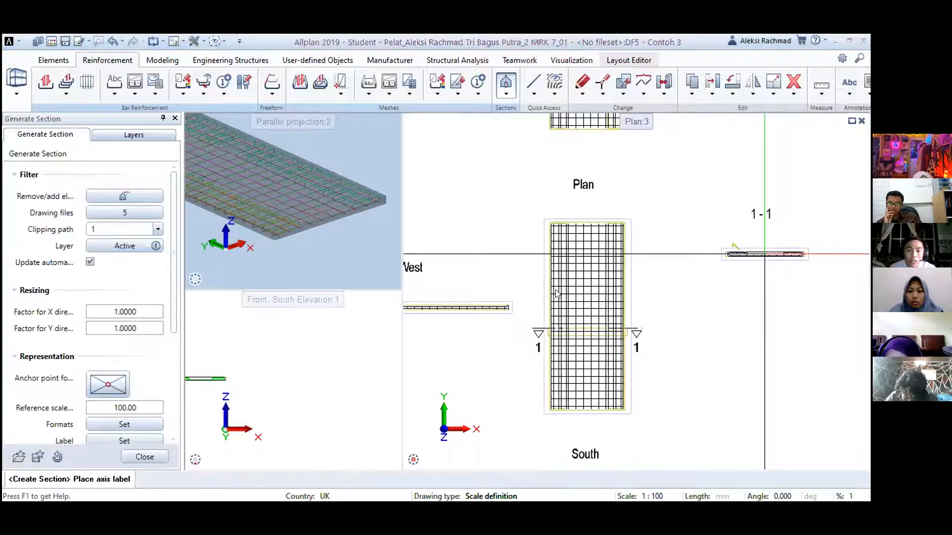
key("Escape")
middle_click_drag(556, 294, 592, 242)
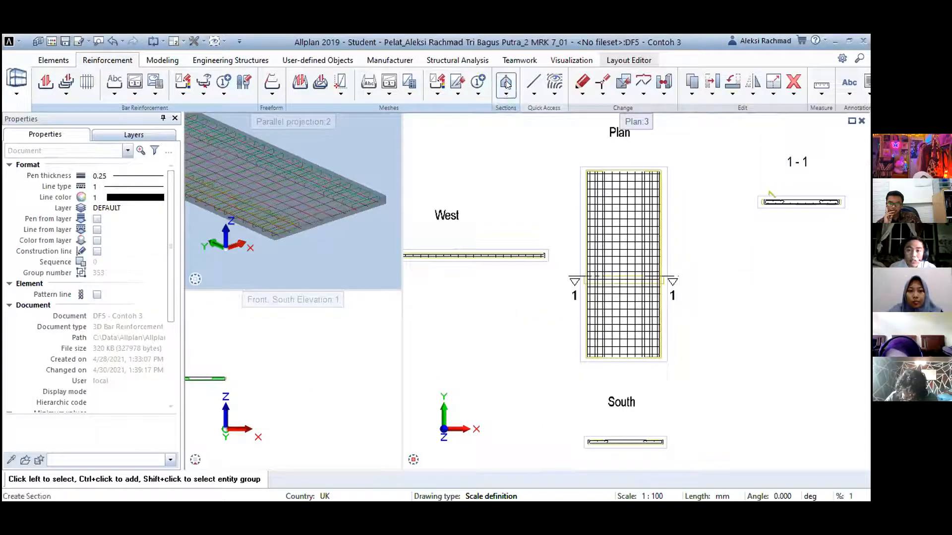
Cut clipping path 2 along the slab's full length near the west edge of the plan view, looking east
left_click(507, 85)
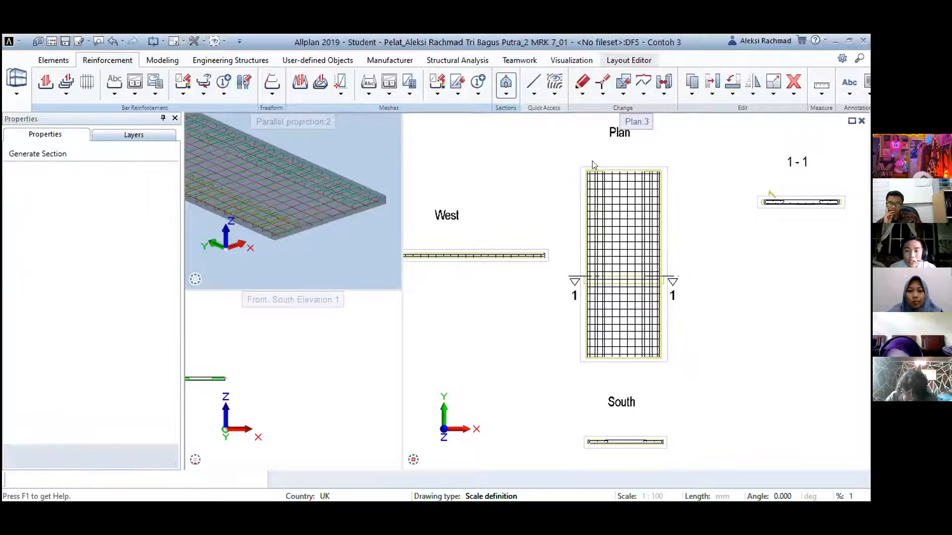
scroll(592, 171, "up", 5)
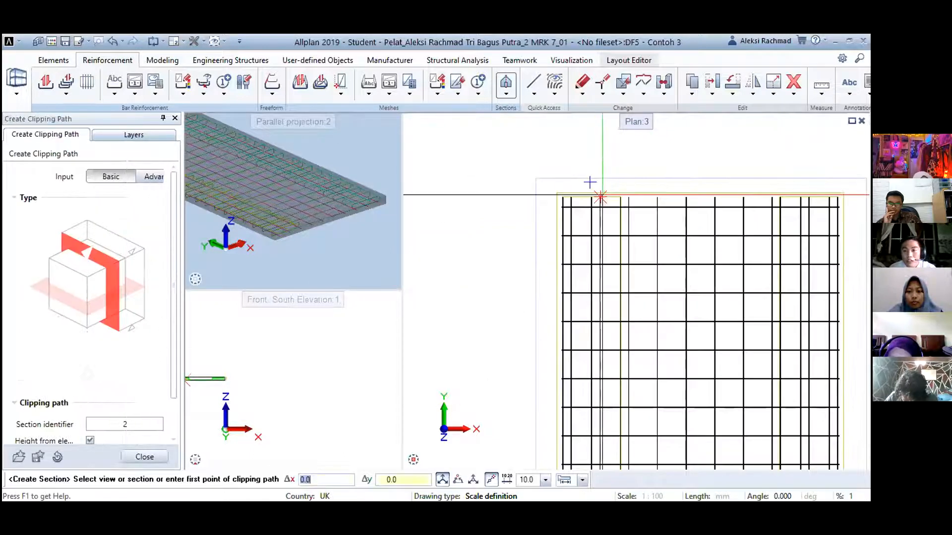
left_click(579, 167)
left_click(569, 179)
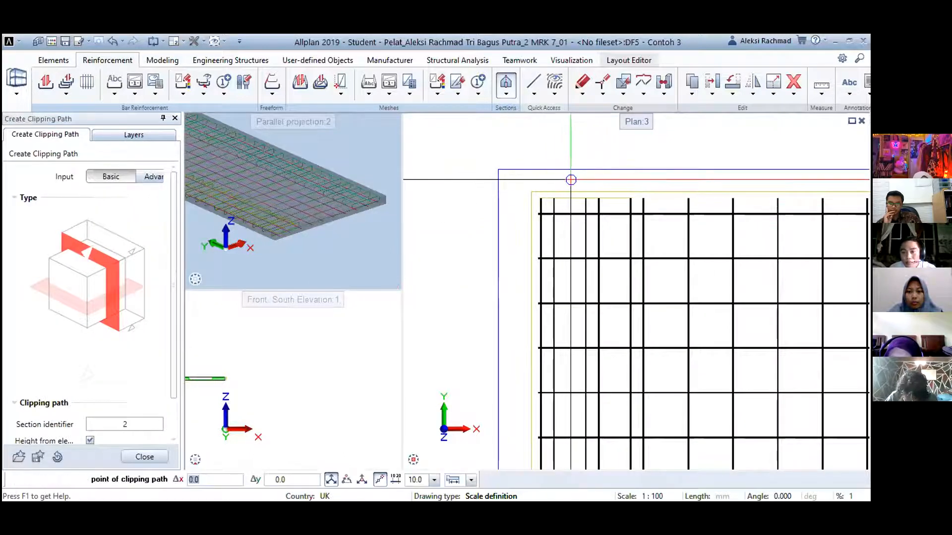
scroll(568, 176, "down", 5)
scroll(566, 351, "up", 5)
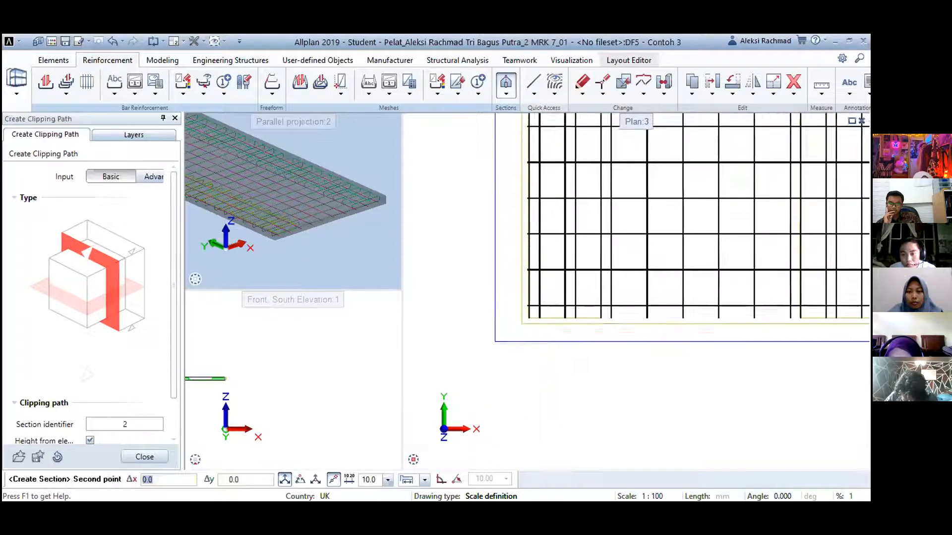
left_click(552, 320)
key("Escape")
left_click(591, 320)
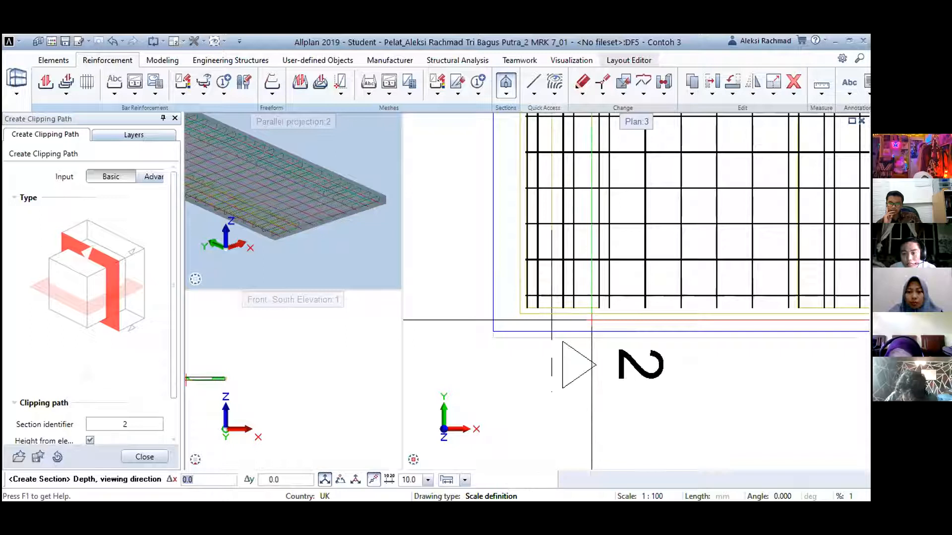
Place section 2-2 directly below section 1-1, without an axis label
scroll(592, 321, "down", 5)
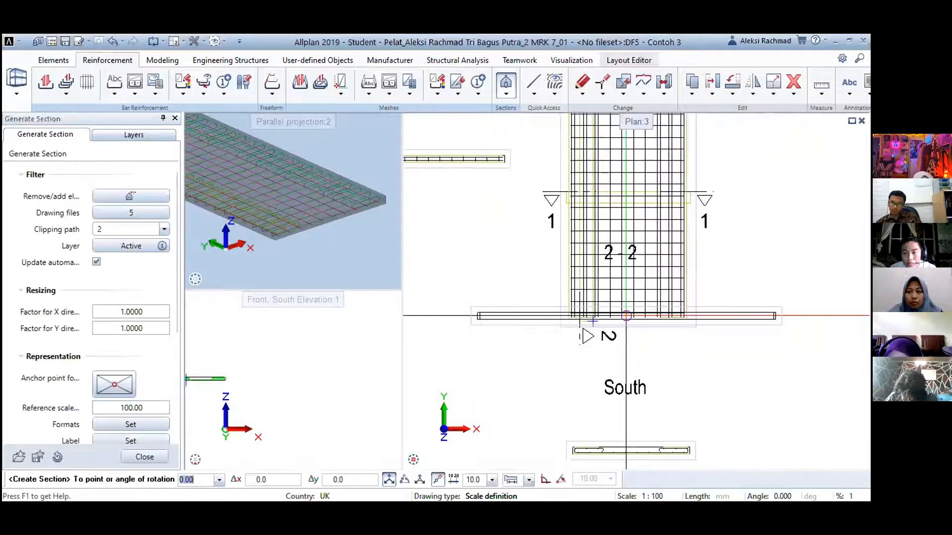
scroll(681, 251, "up", 2)
left_click(669, 246)
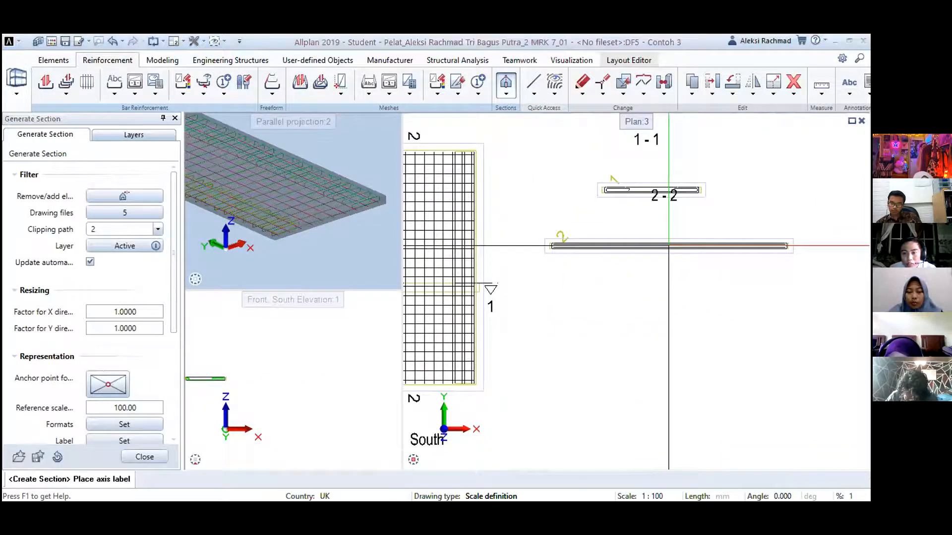
key("Escape")
Delete the clipping path identifier texts 2 and 1 above the two placed sections
scroll(568, 235, "up", 4)
left_click(543, 231)
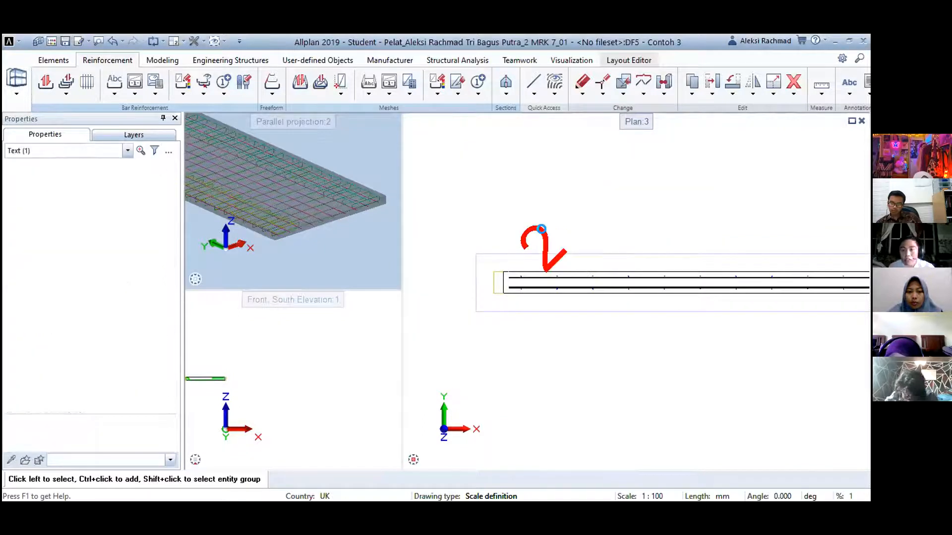
key("Delete")
scroll(575, 275, "down", 4)
middle_click_drag(591, 283, 551, 460)
left_click(602, 353)
key("Delete")
Examine sections 1-1 and 2-2 alongside the plan, West and South views of the reinforced slab
scroll(568, 334, "down", 1)
middle_click_drag(567, 334, 567, 177)
middle_click_drag(595, 283, 633, 205)
scroll(599, 255, "down", 3)
scroll(723, 246, "up", 3)
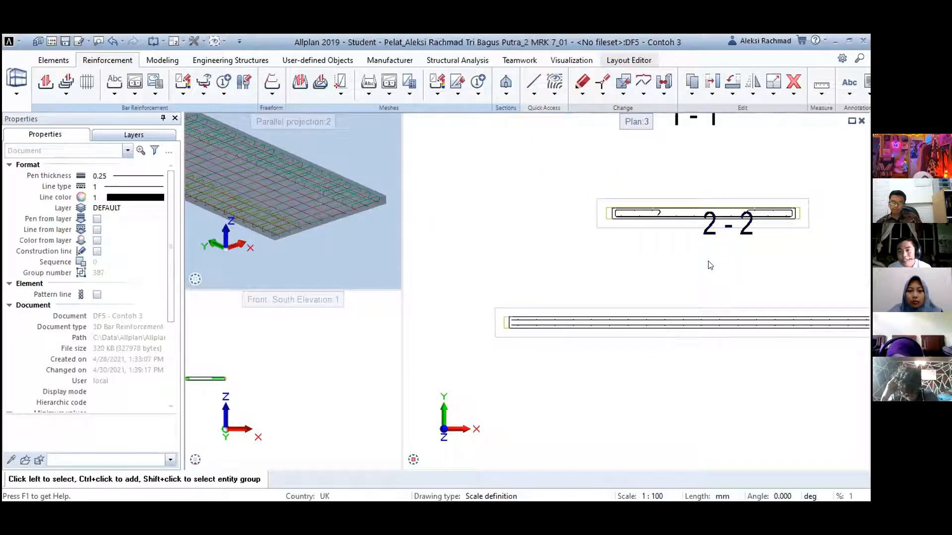
scroll(710, 265, "down", 3)
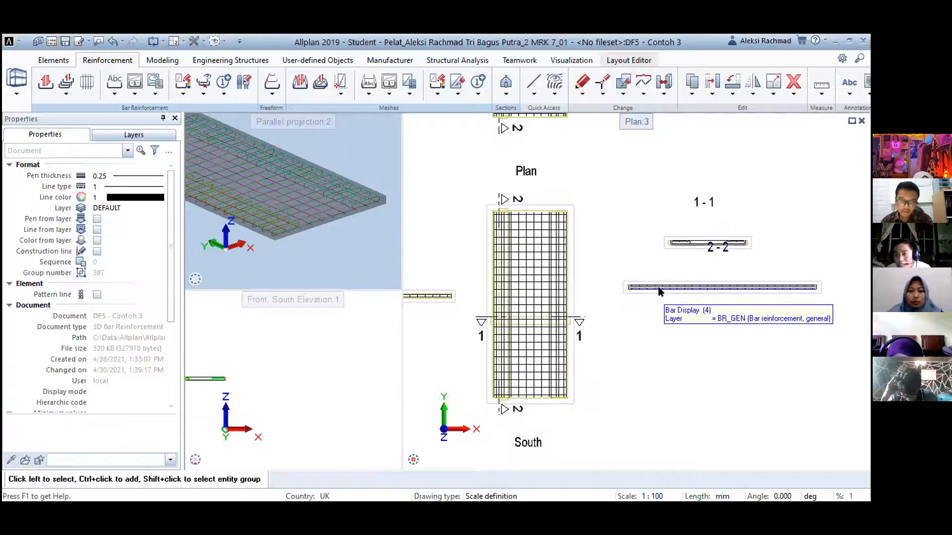
scroll(659, 288, "down", 4)
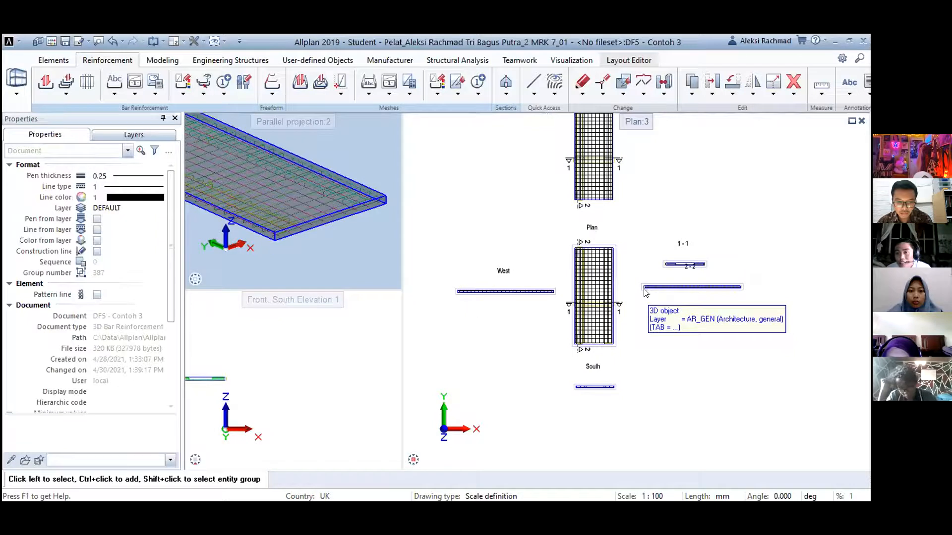
middle_click_drag(710, 315, 715, 320)
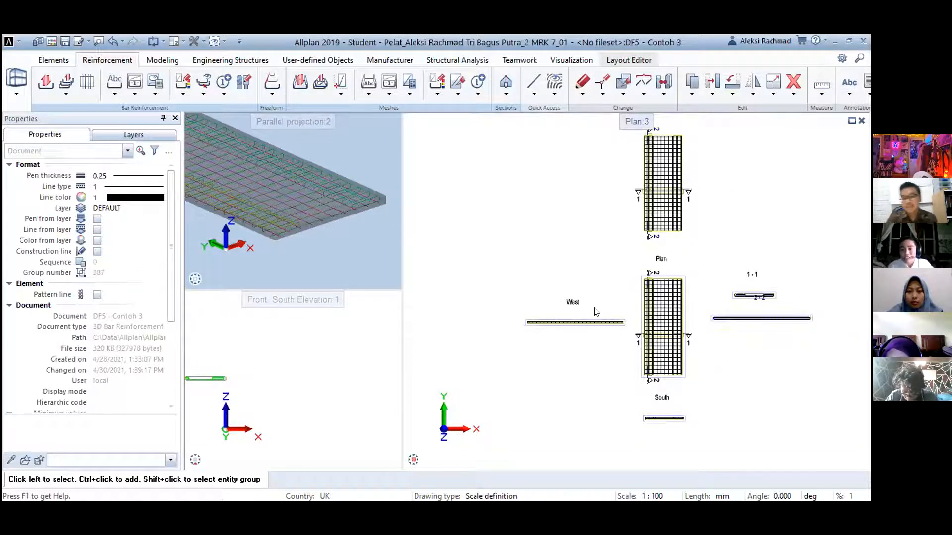
middle_click_drag(679, 282, 595, 290)
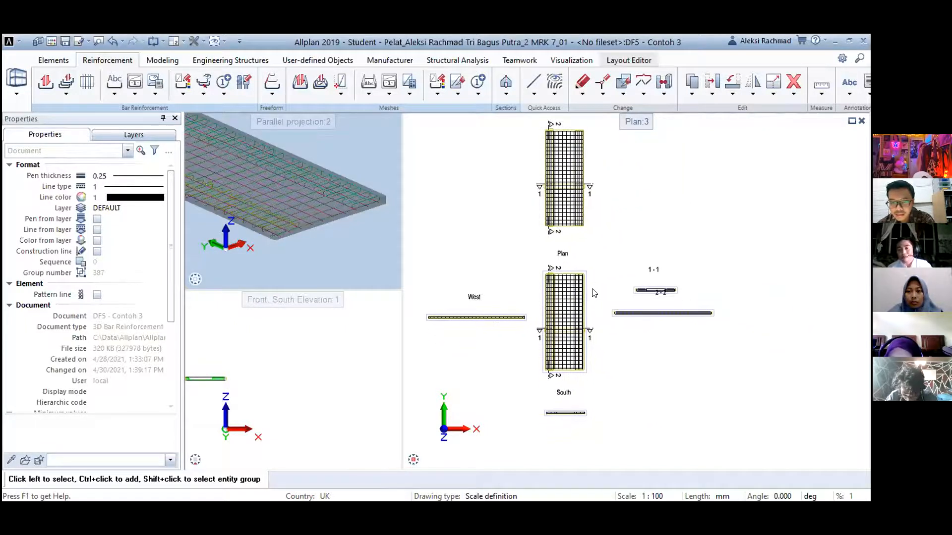
scroll(595, 275, "up", 3)
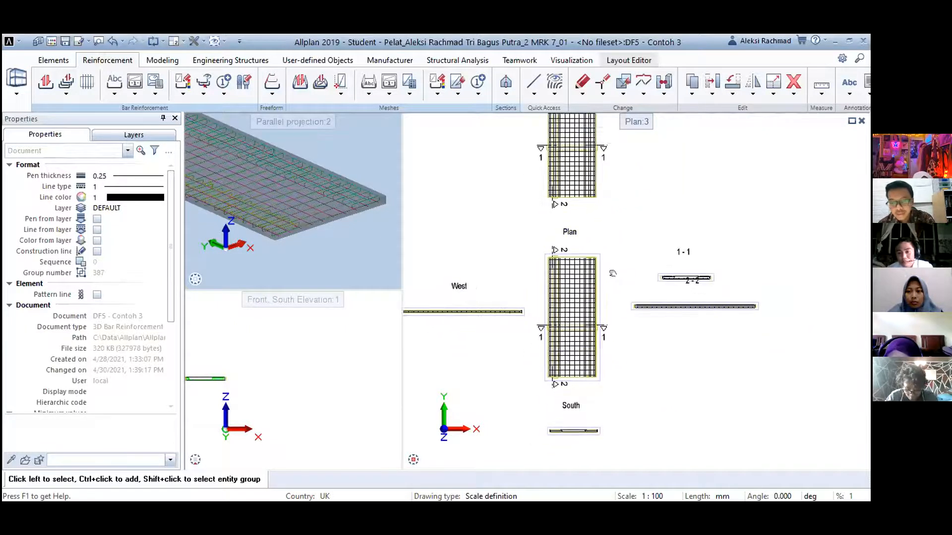
scroll(709, 289, "up", 1)
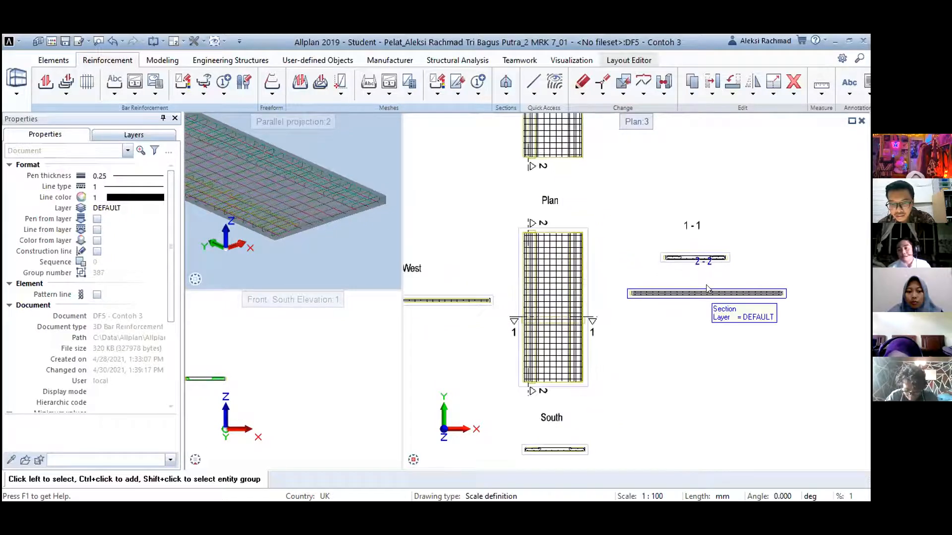
middle_click_drag(605, 352, 613, 296)
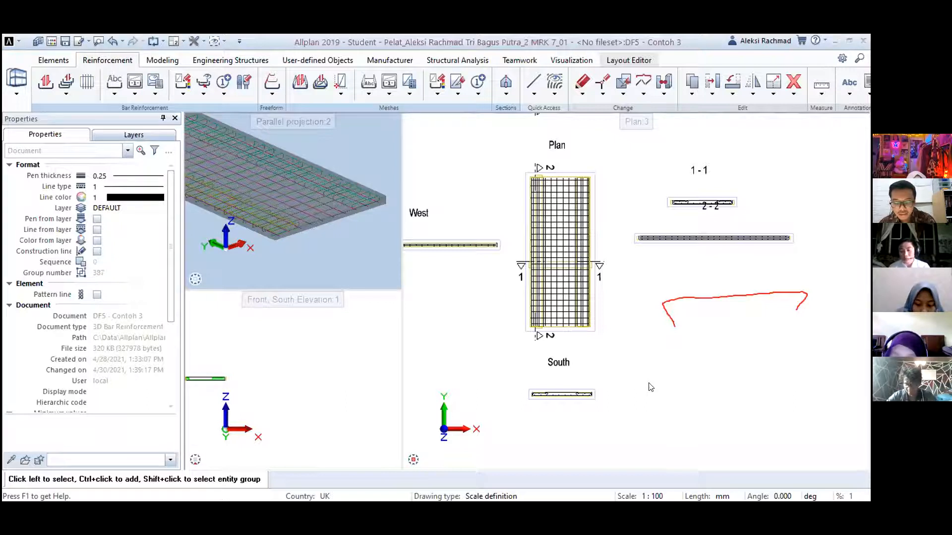
mouse_move(425, 455)
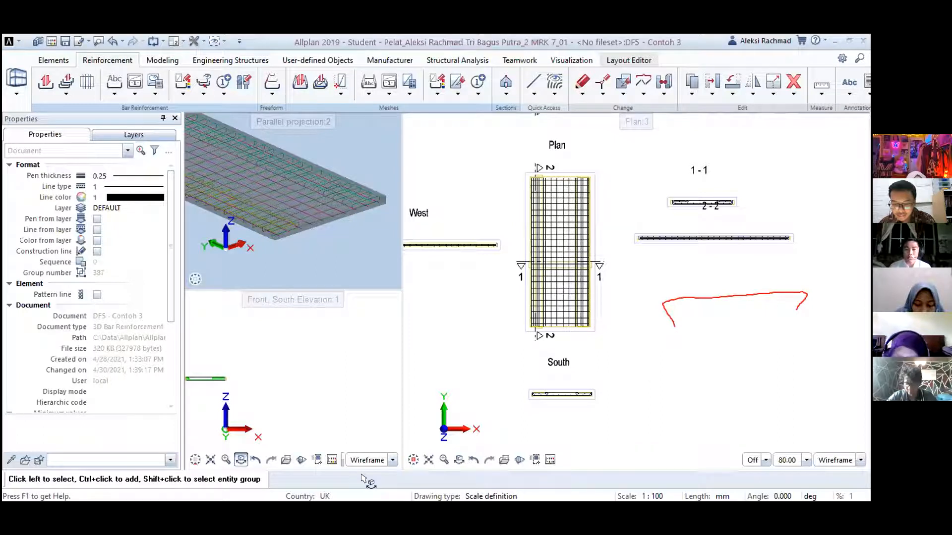
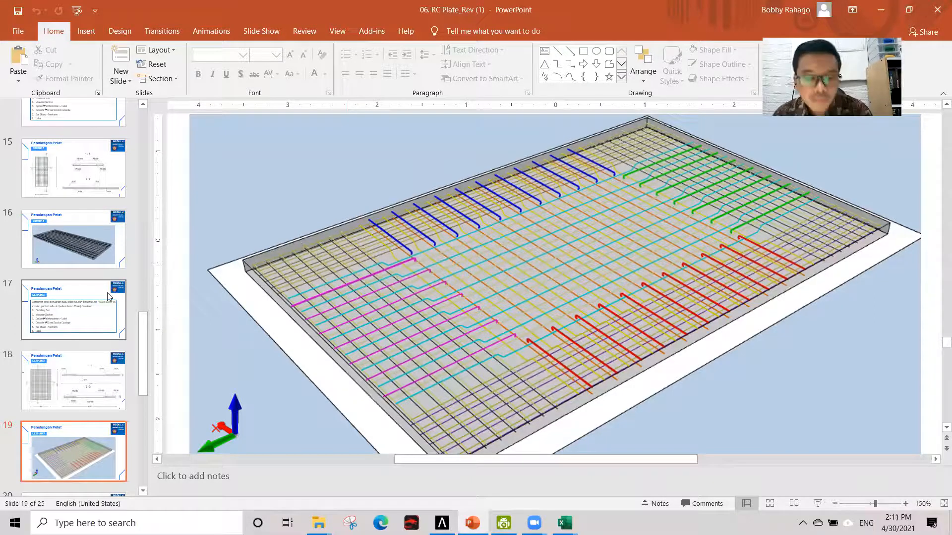
Examine the two-way slab reinforcement drawing and the exercise requirements on slides 18 and 17
left_click(86, 402)
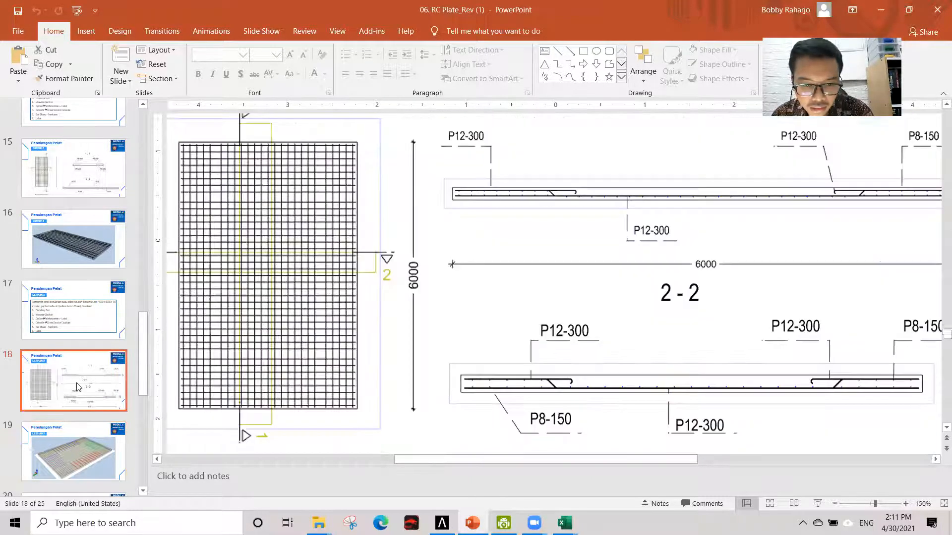
left_click(74, 310)
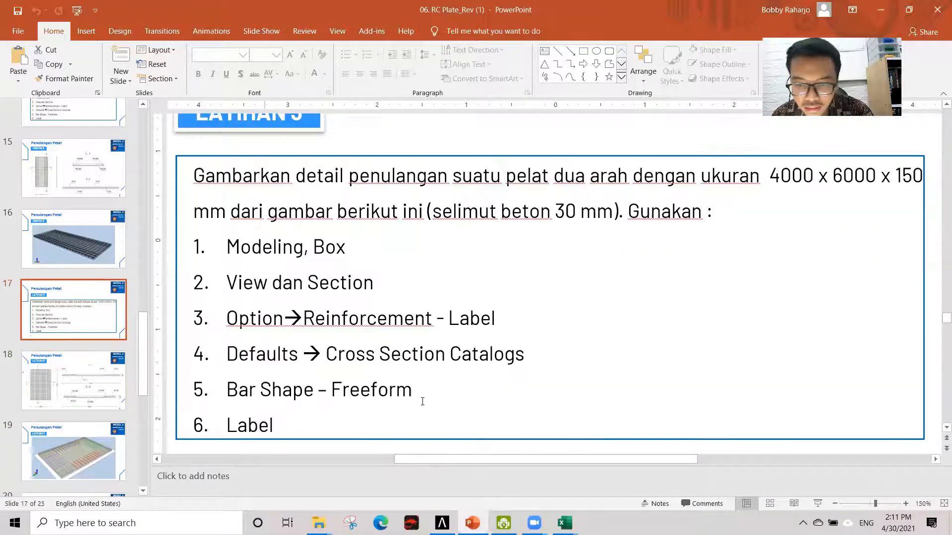
Switch to Allplan and start a Box for the two-way slab in southwest isometric view, setting Δx to 4000 mm
left_click(442, 523)
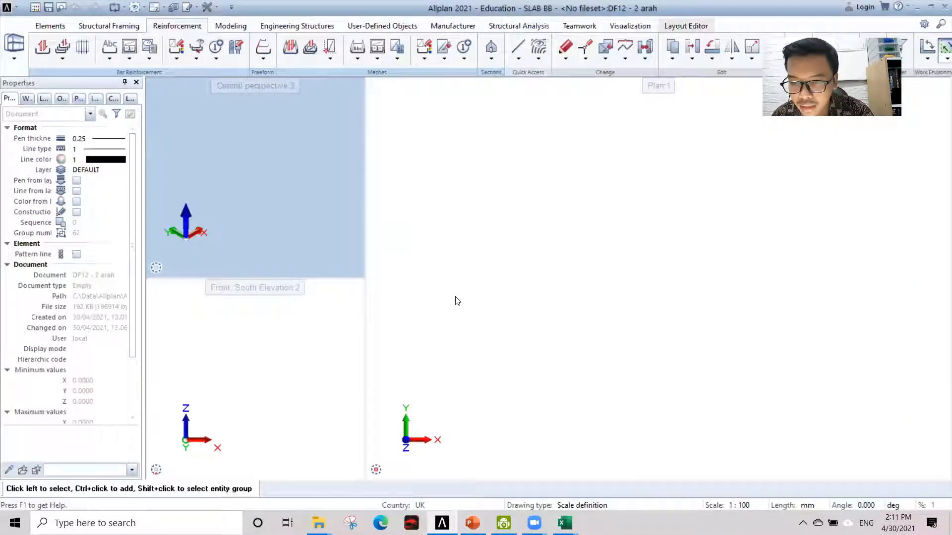
left_click(220, 26)
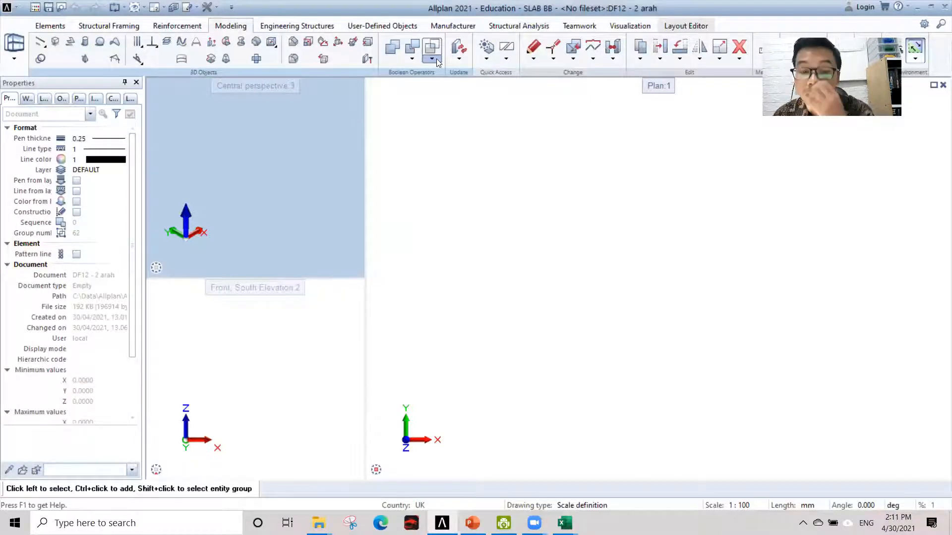
left_click(55, 41)
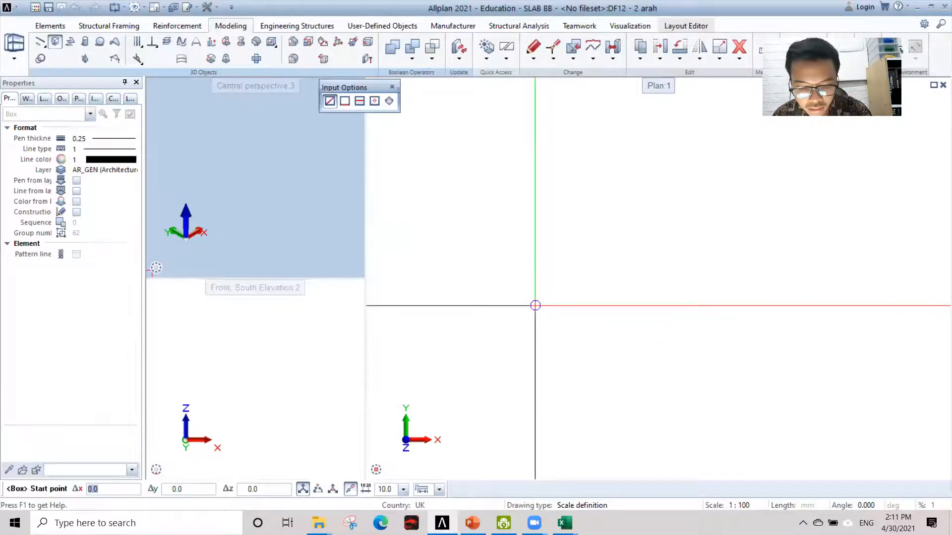
key("alt+Tab")
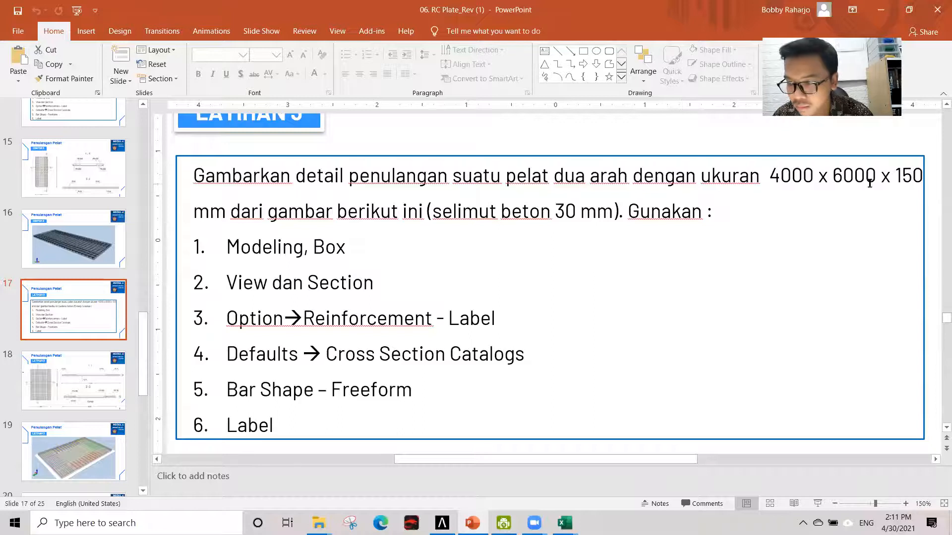
key("alt+Tab")
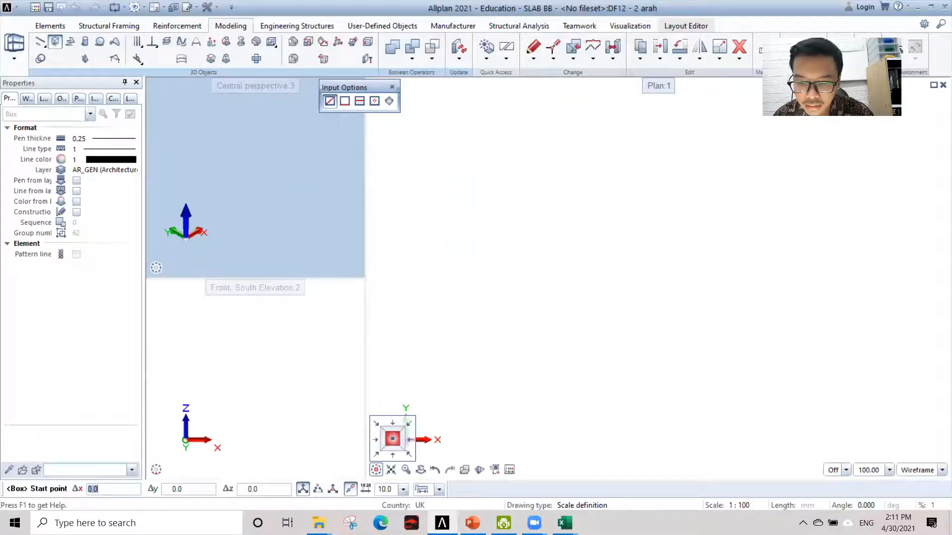
left_click(376, 454)
left_click(482, 334)
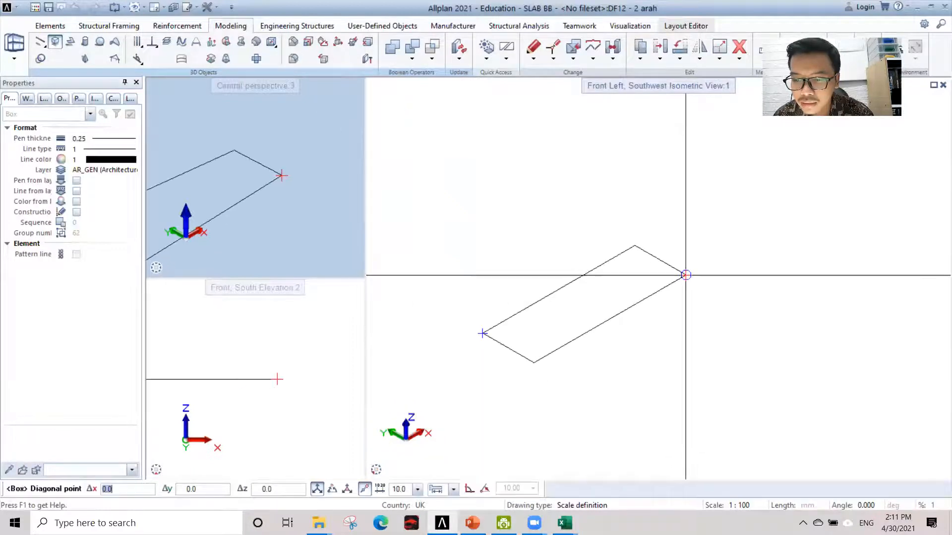
type("4000")
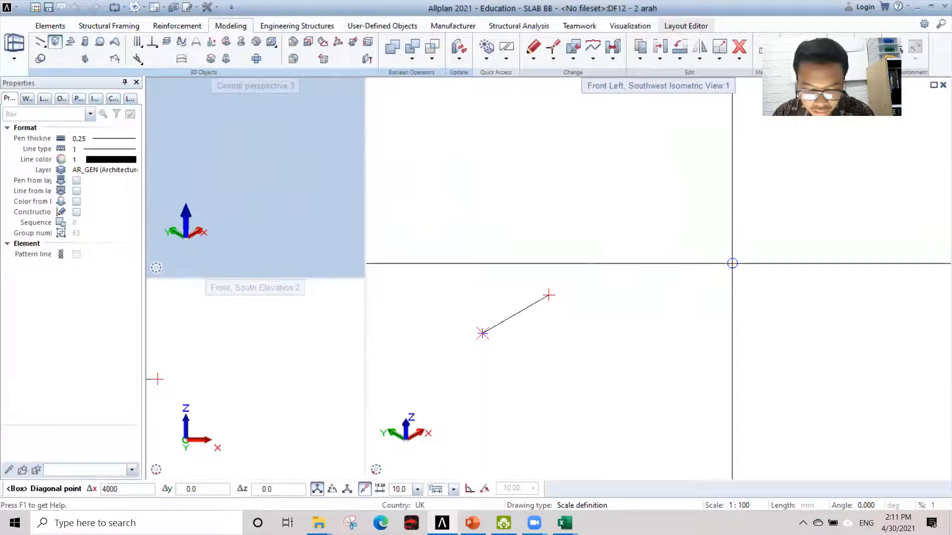
key("Tab")
type("5")
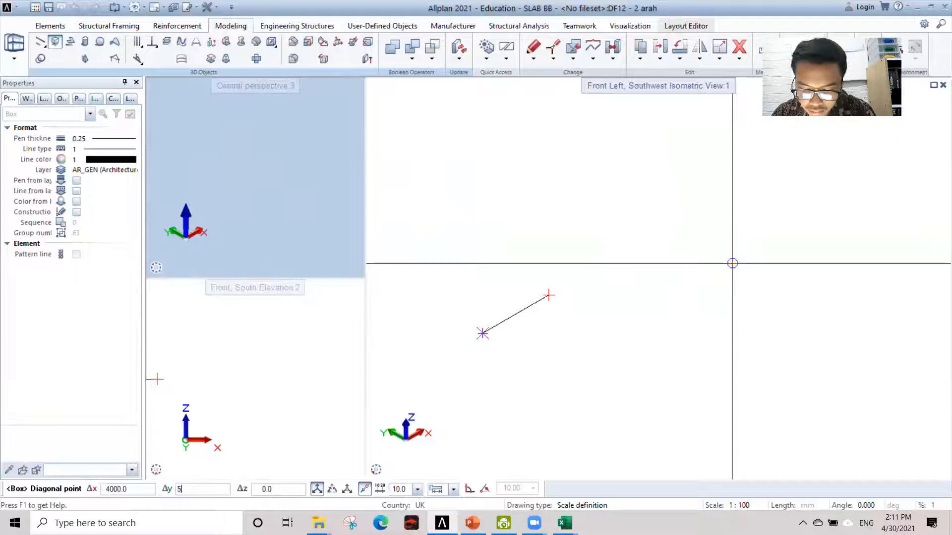
Complete the slab box with dimensions of 4000 × 6000 × 150 mm
type("000")
key("Tab")
type("150")
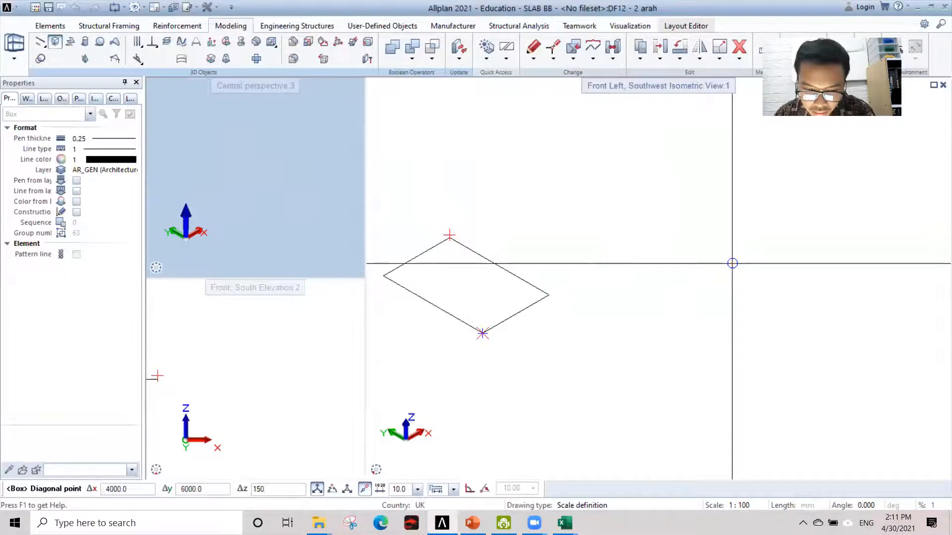
key("Return")
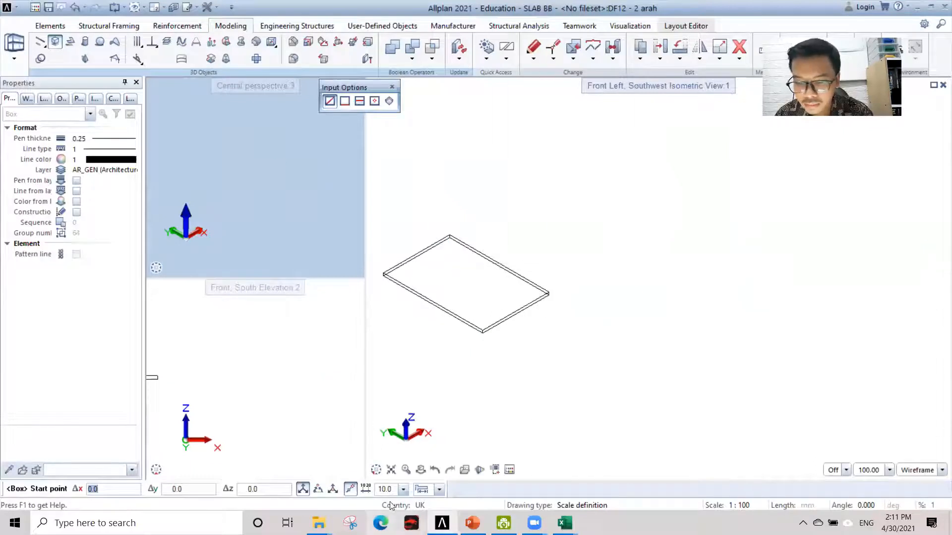
Show the slab in plan and use Create View to place a plan view of it in the drawing
left_click(400, 444)
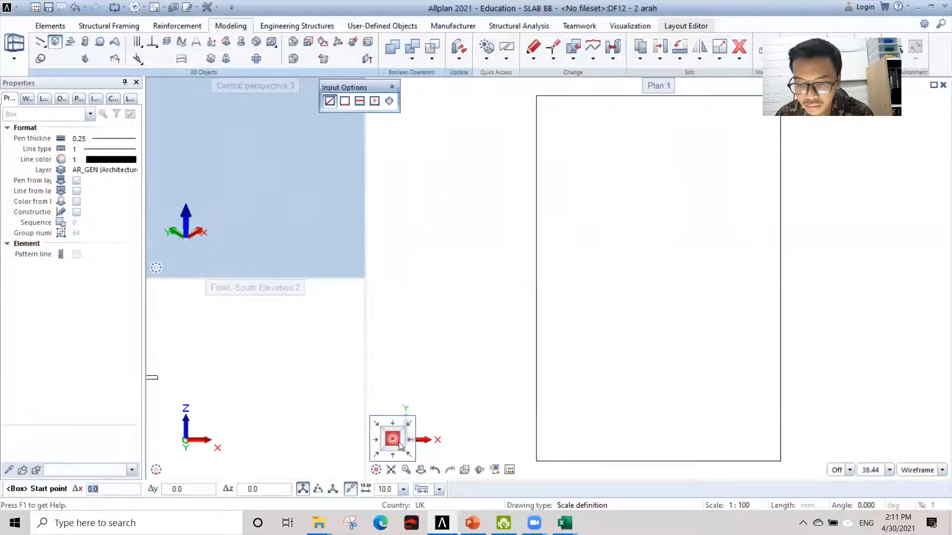
scroll(614, 184, "down", 2)
middle_click_drag(605, 185, 502, 203)
scroll(501, 202, "down", 2)
scroll(487, 174, "up", 1)
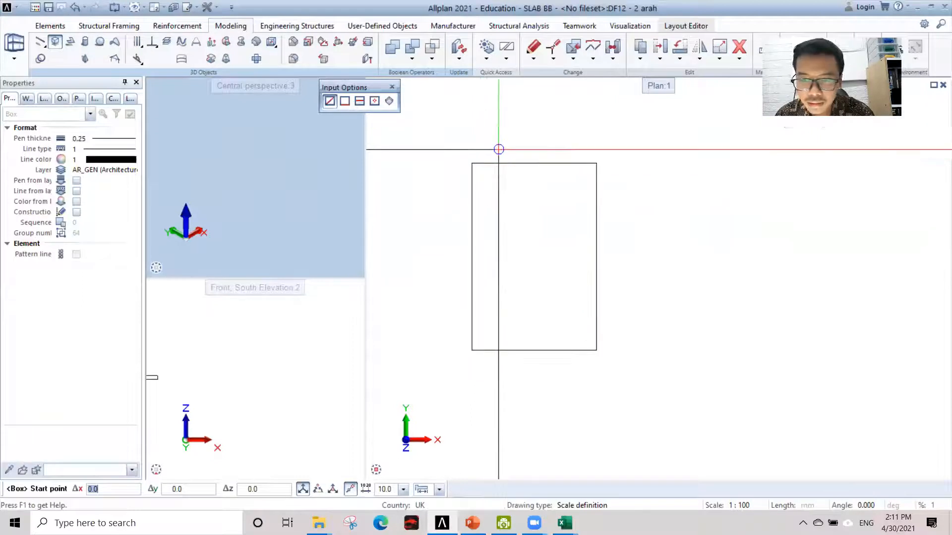
left_click(179, 27)
left_click(491, 59)
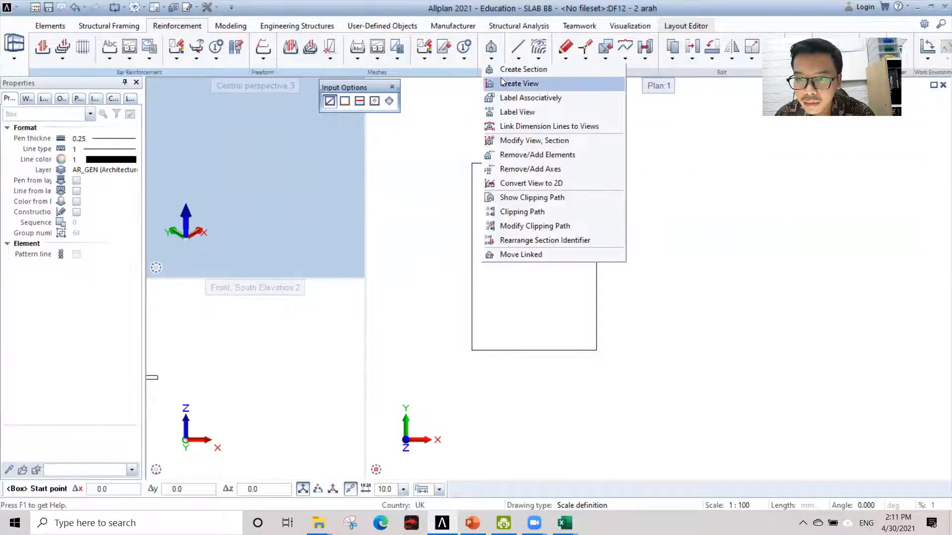
left_click(530, 86)
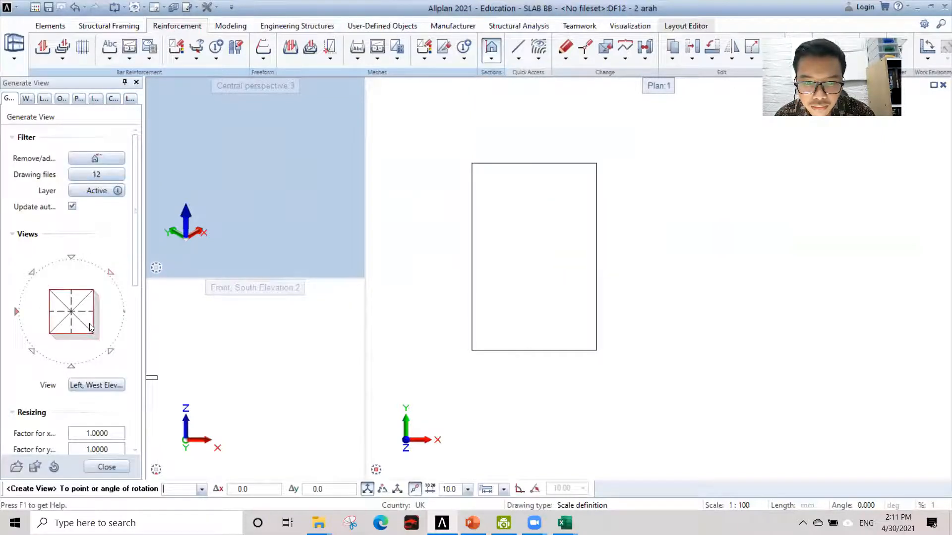
left_click(91, 310)
scroll(456, 302, "down", 2)
middle_click_drag(499, 317, 521, 212)
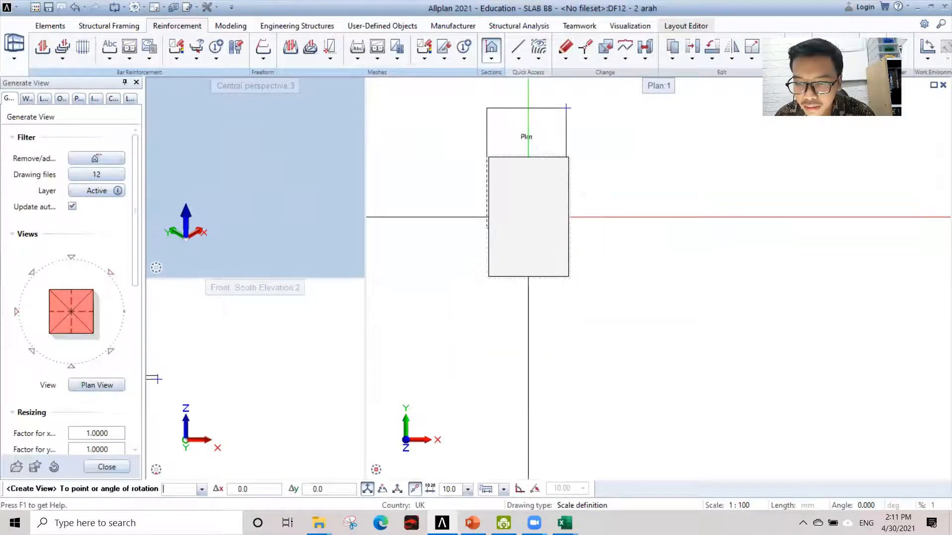
Place the slab's west elevation beside the plan view and its south elevation below the plan view
left_click(16, 312)
left_click(452, 305)
left_click(72, 366)
middle_click_drag(573, 419, 560, 308)
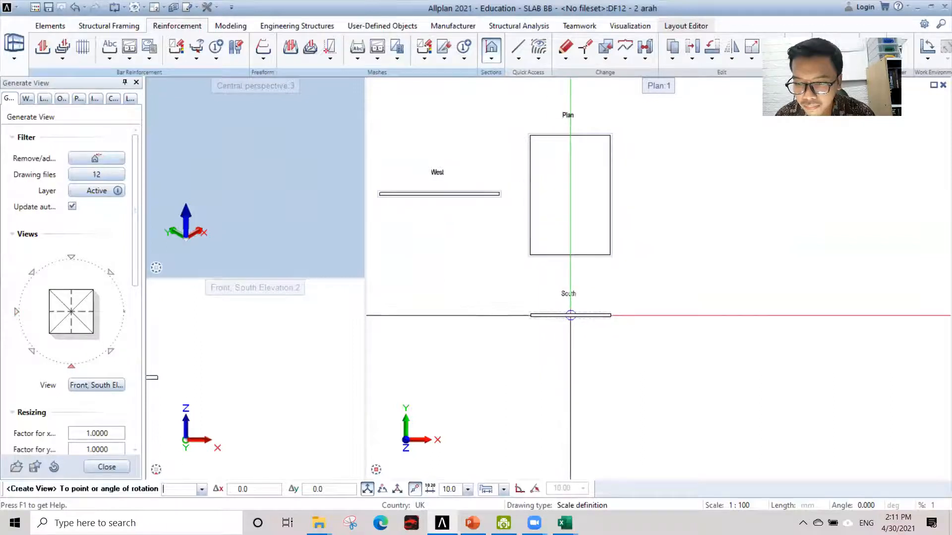
left_click(577, 307)
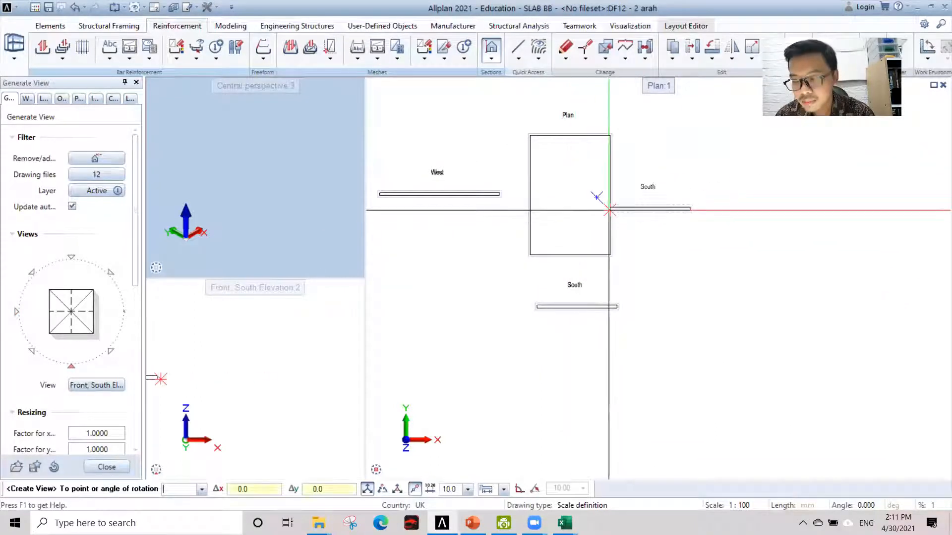
key("Escape")
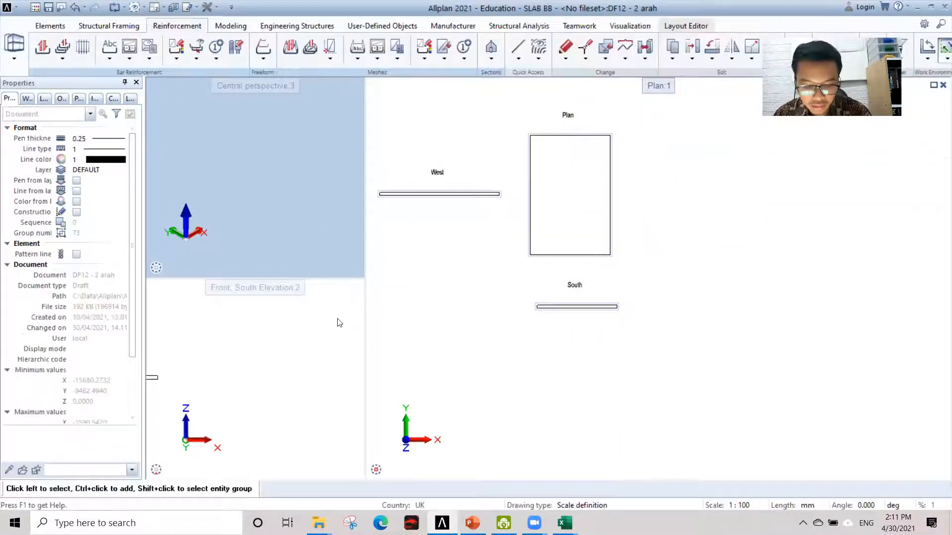
Switch to PowerPoint, examine the two-way slab's 3D reinforcement and its plan and section details, and return to Allplan
key("alt+Tab")
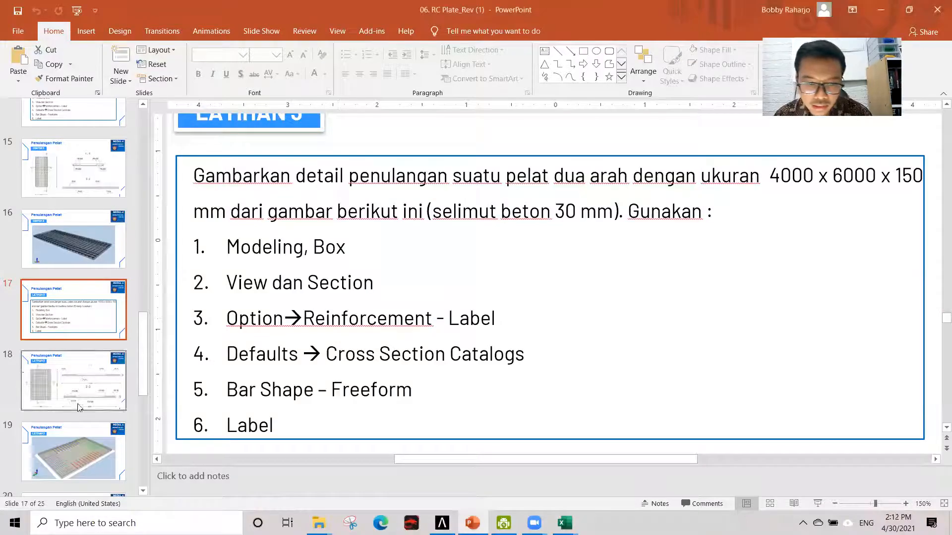
left_click(118, 424)
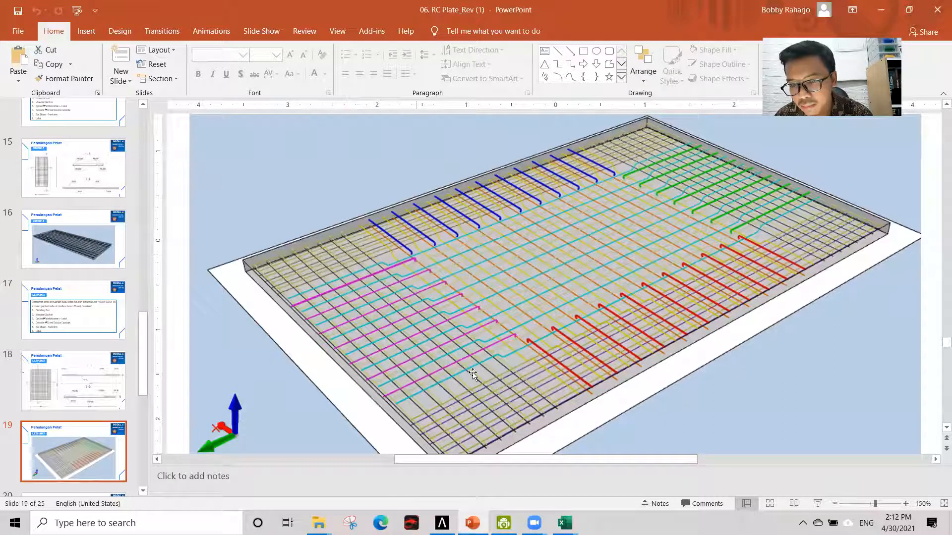
left_click(80, 371)
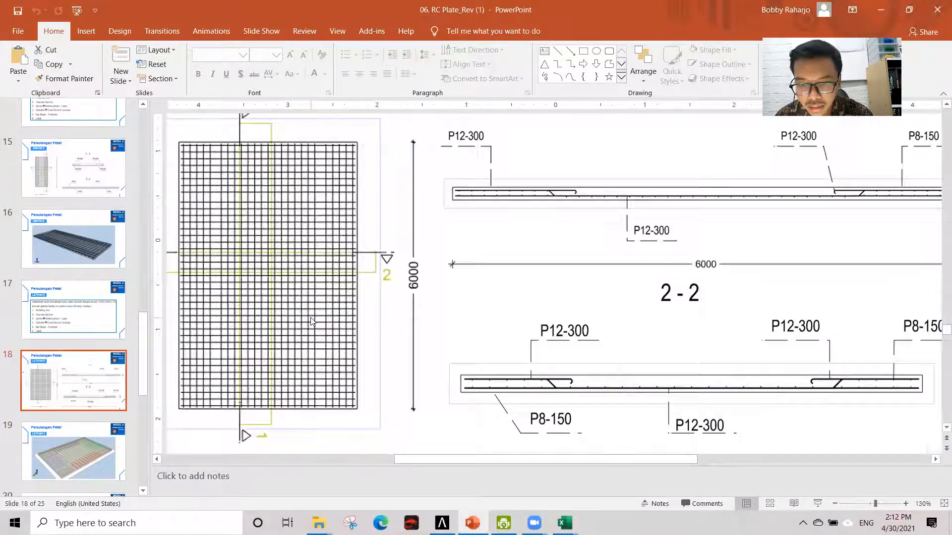
scroll(311, 320, "down", 1, "ctrl")
scroll(338, 322, "down", 1)
scroll(342, 326, "down", 1)
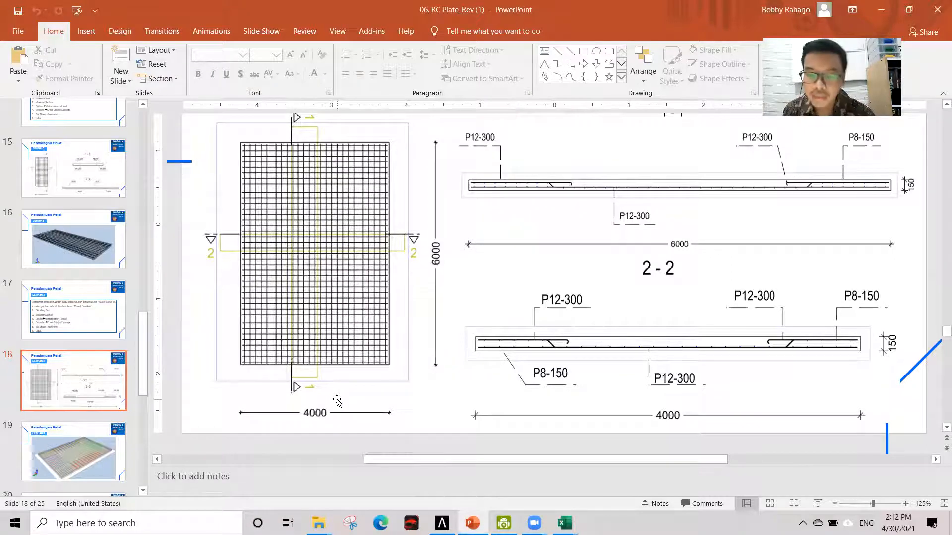
key("alt+Tab")
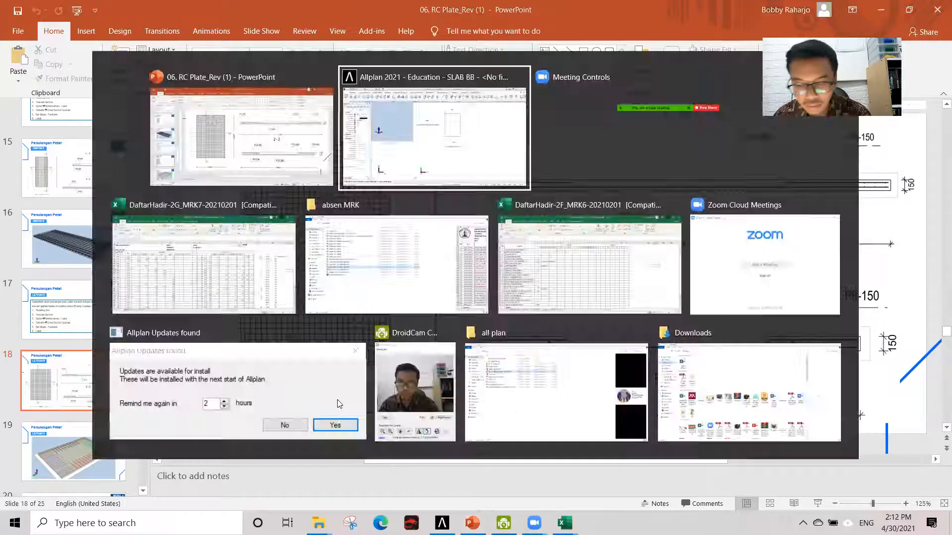
key("alt+Tab")
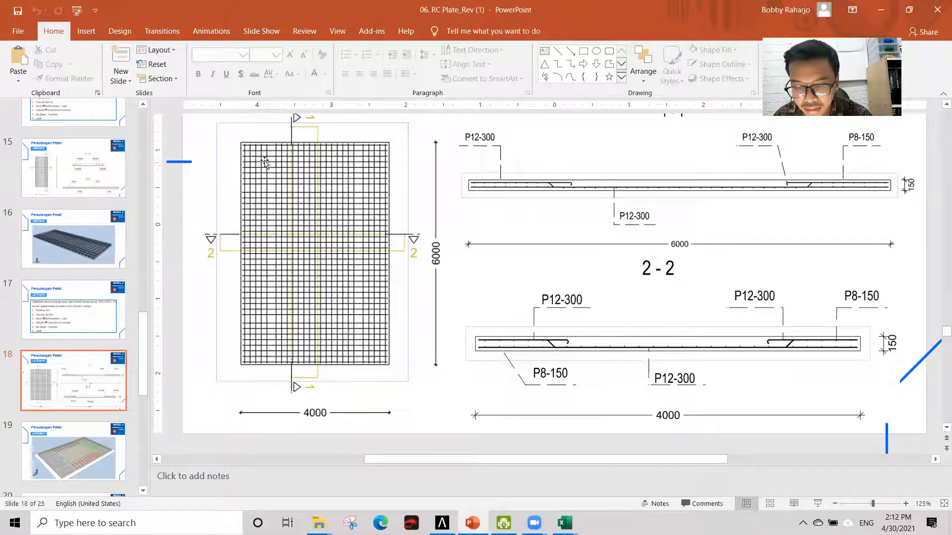
key("alt+Tab")
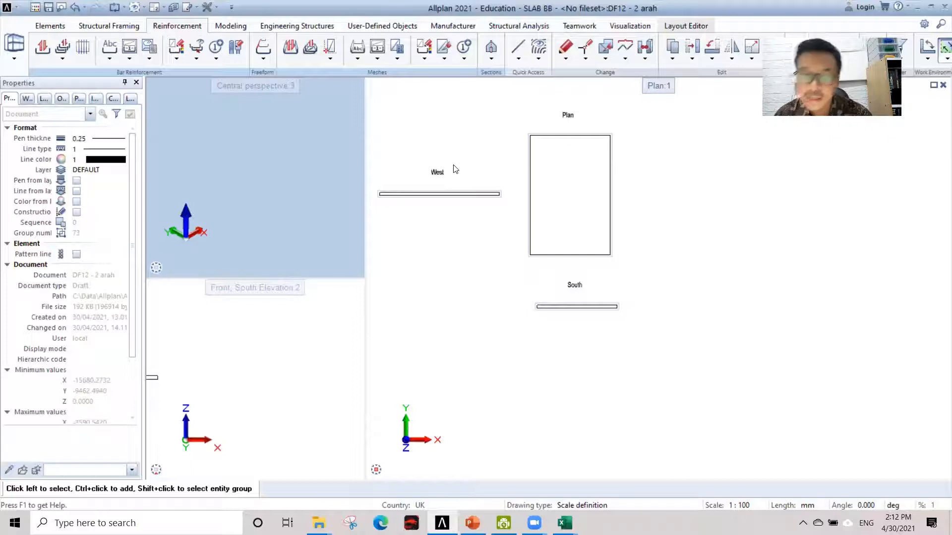
Draw a 1000 × 1000 mm rectangle inside the plan view, starting from the slab's upper-left corner
left_click(50, 25)
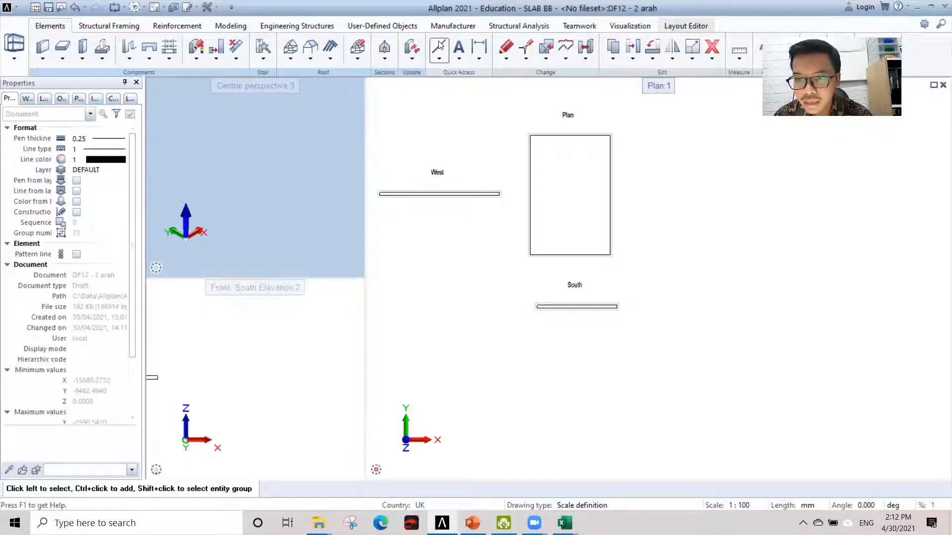
left_click(440, 47)
scroll(544, 149, "up", 1)
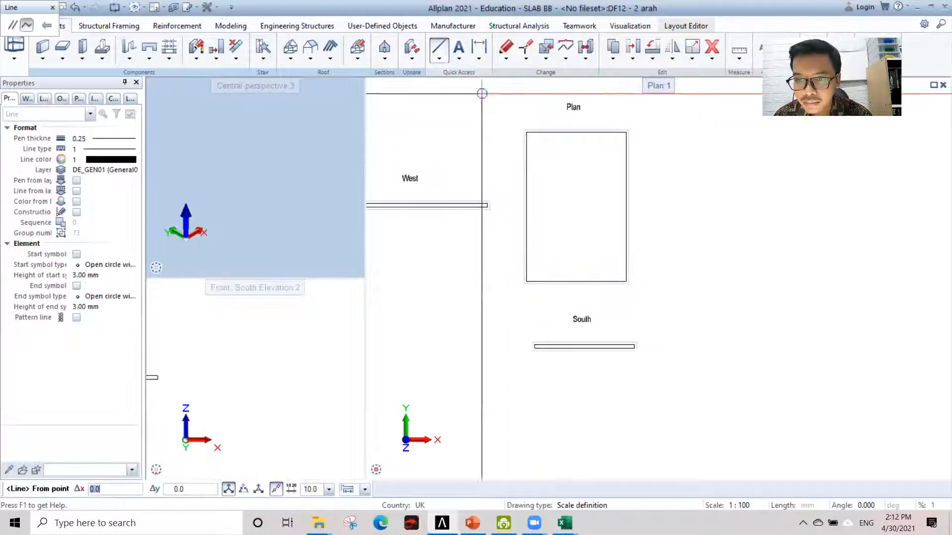
left_click(440, 59)
left_click(469, 153)
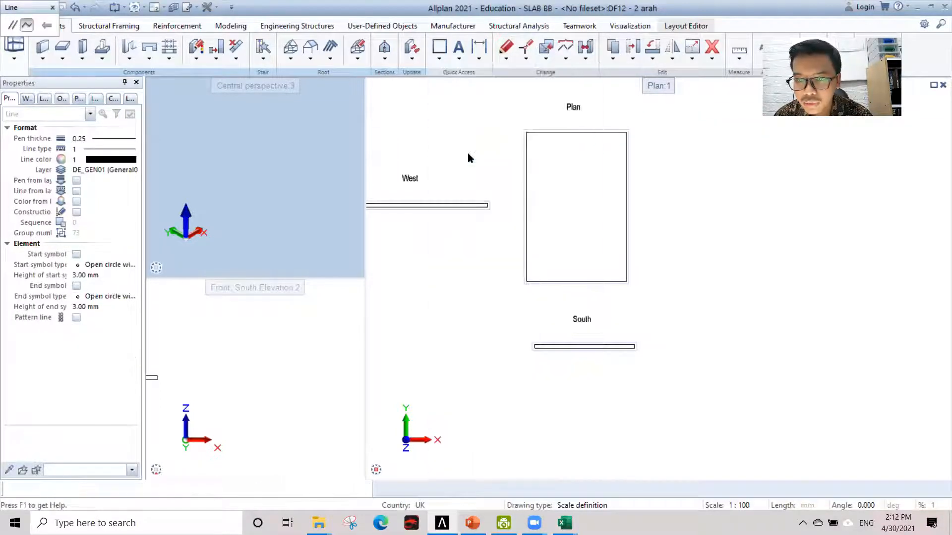
scroll(545, 139, "up", 4)
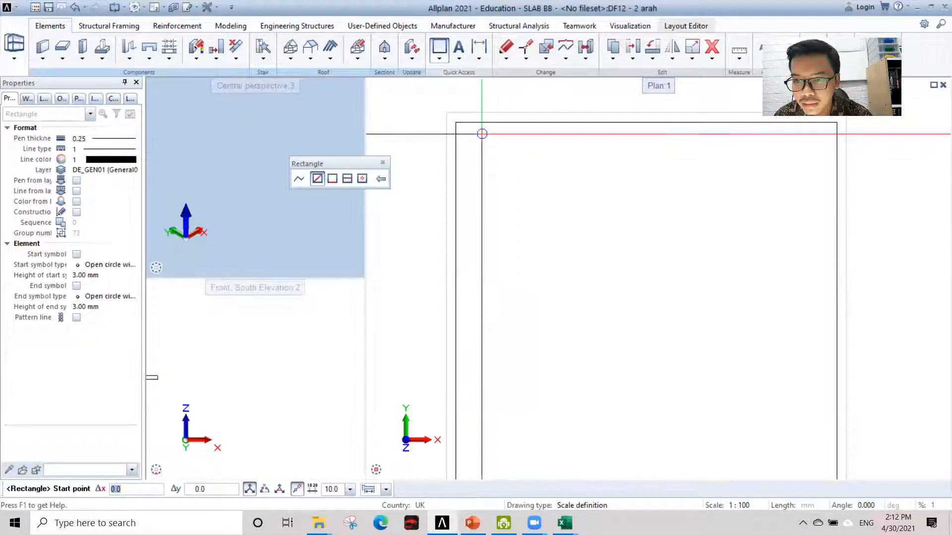
left_click(455, 121)
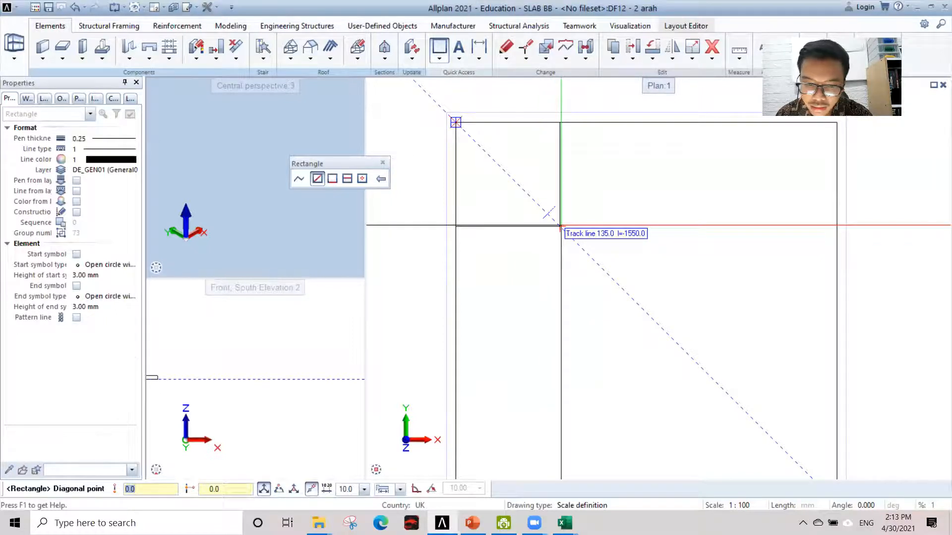
type("1000")
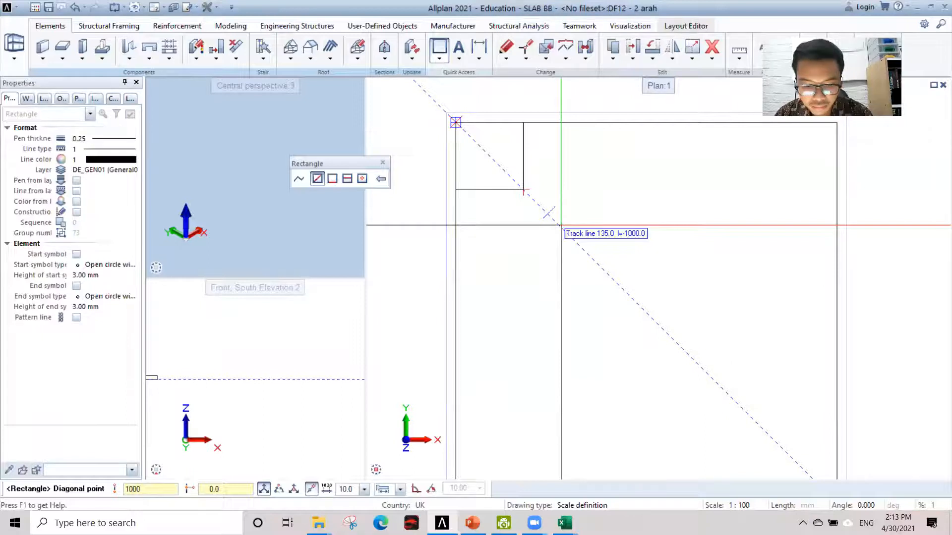
key("Tab")
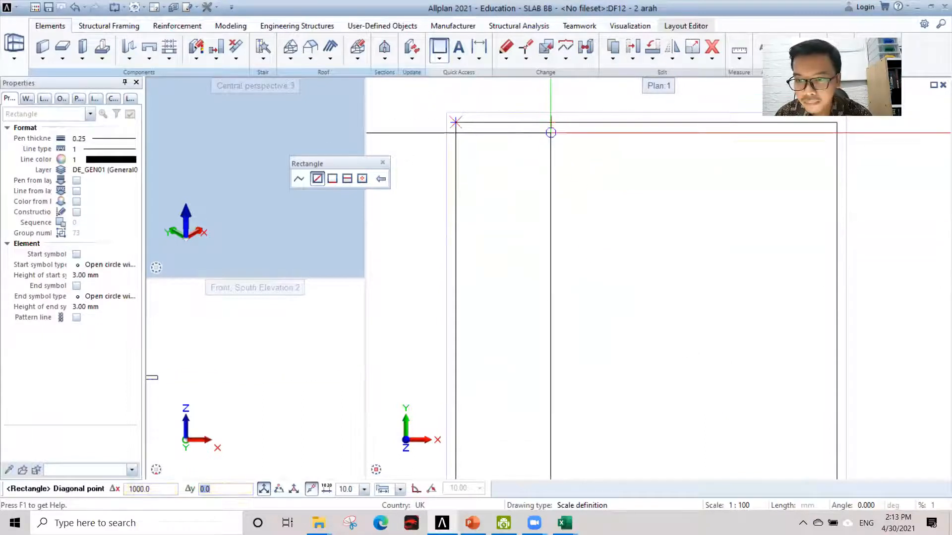
type("1000")
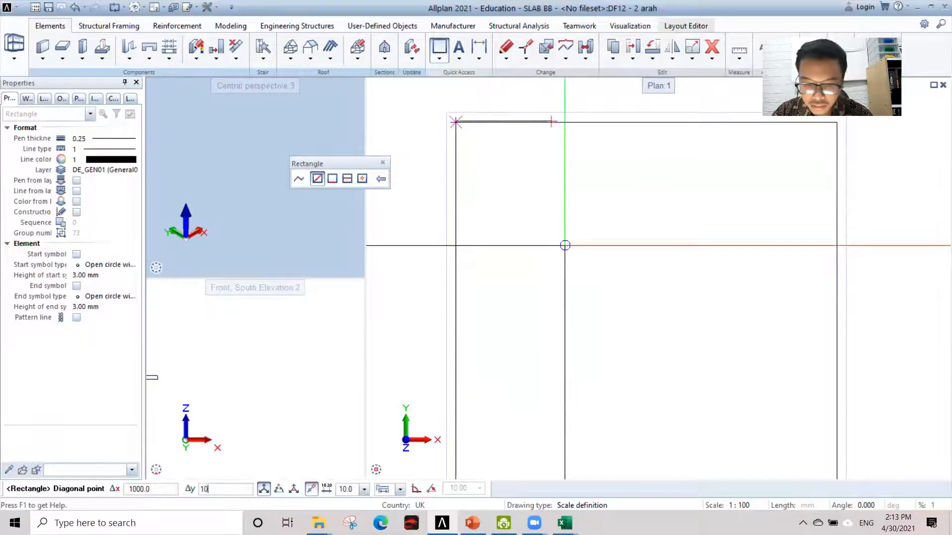
key("BackSpace")
key("BackSpace")
key("BackSpace")
key("BackSpace")
type("-1000")
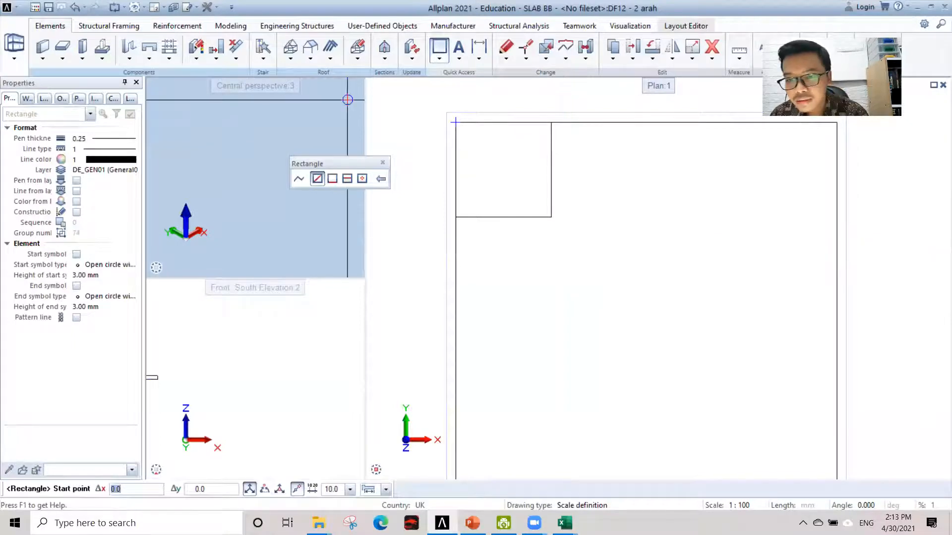
key("Escape")
Copy and mirror the corner square's two inner lines about the slab plan's vertical centre line into the upper-right corner
scroll(511, 198, "down", 3)
scroll(575, 214, "up", 2)
scroll(534, 198, "up", 1)
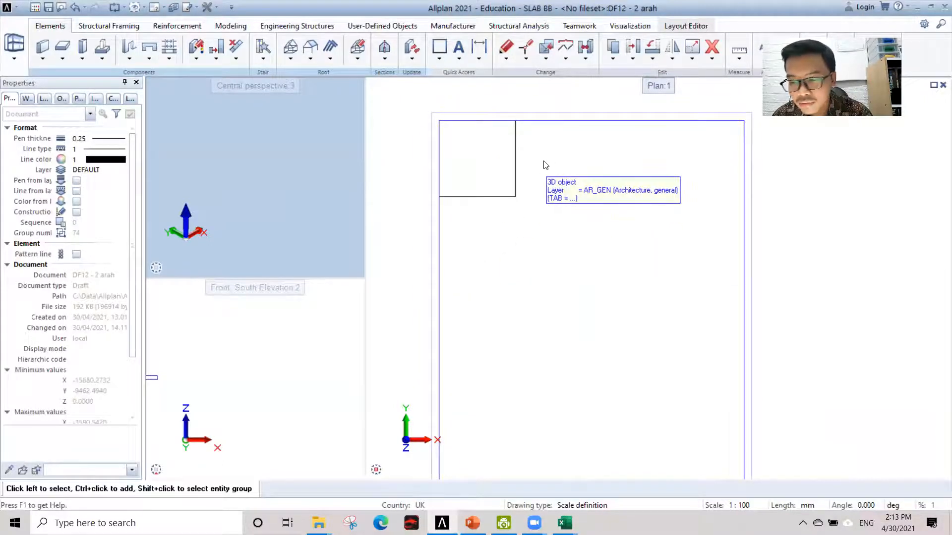
left_click_drag(543, 157, 490, 237)
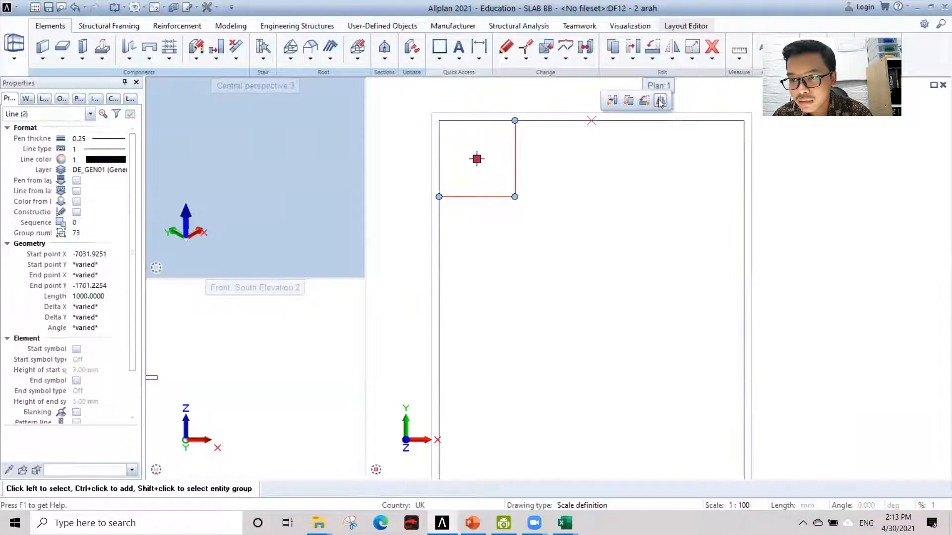
left_click(647, 208)
left_click(591, 120)
left_click(595, 299)
scroll(720, 292, "down", 2)
scroll(720, 291, "down", 1)
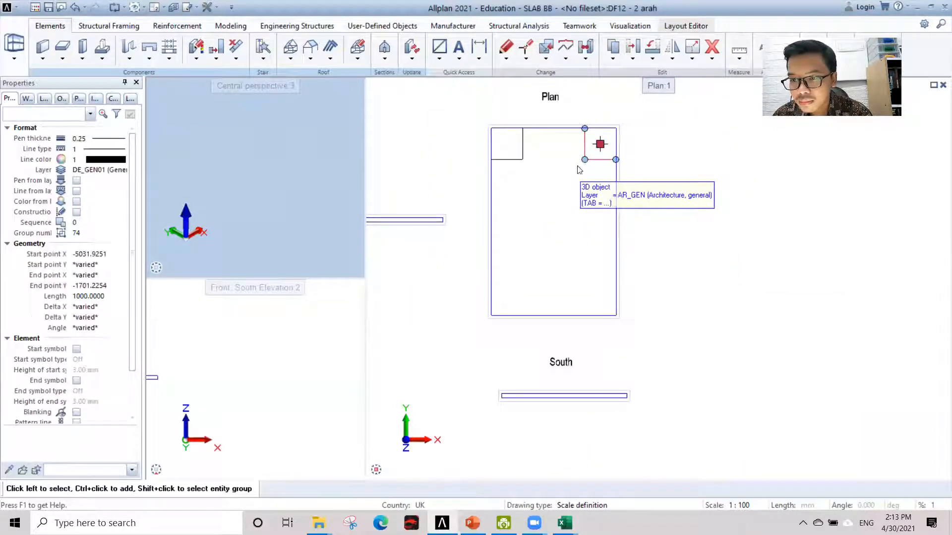
key("Escape")
Copy and mirror the four lines of both upper corner squares about the slab plan's horizontal centre line into the lower corners
left_click_drag(598, 131, 510, 180)
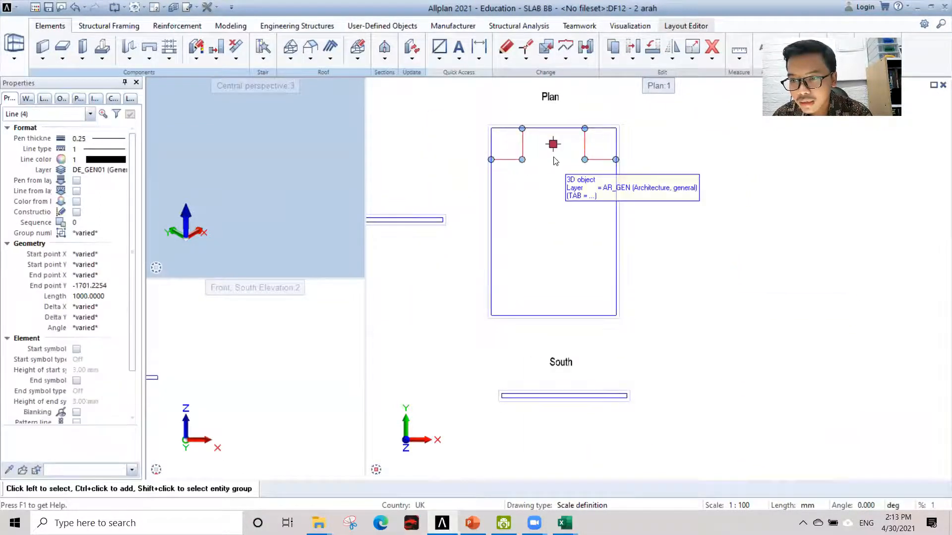
scroll(599, 212, "up", 1)
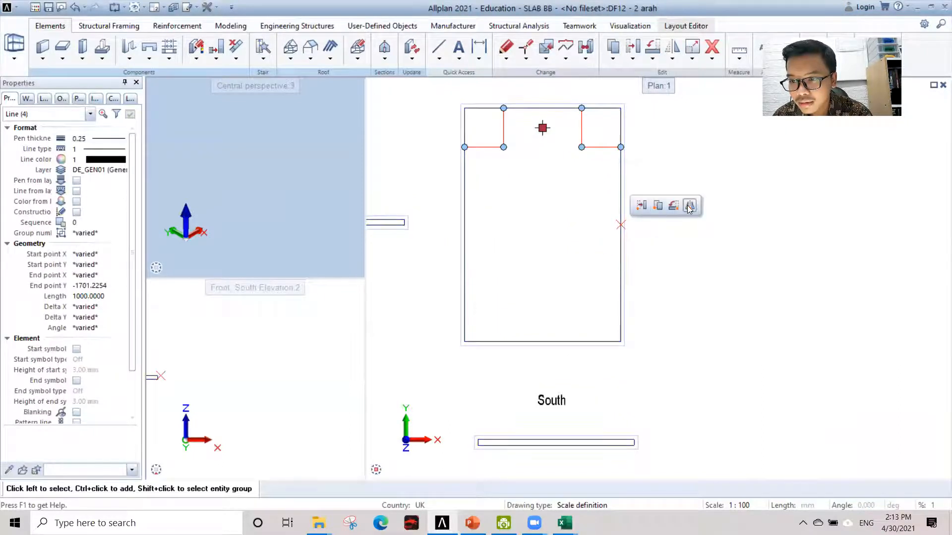
key("Escape")
left_click(620, 225)
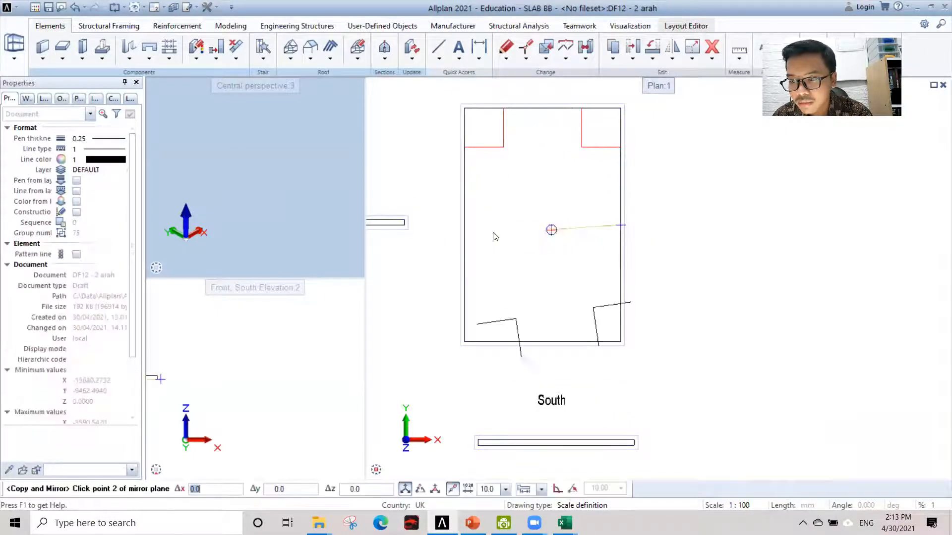
left_click(434, 226)
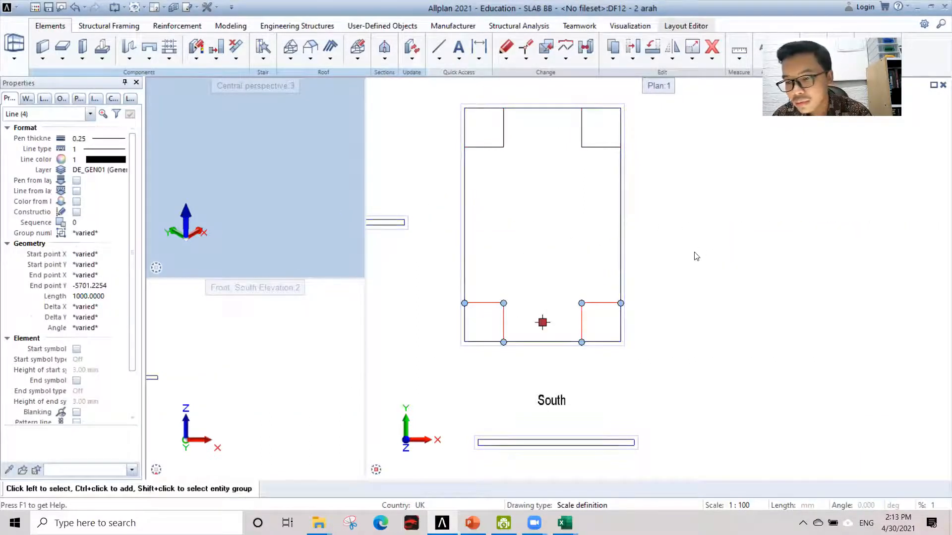
key("Escape")
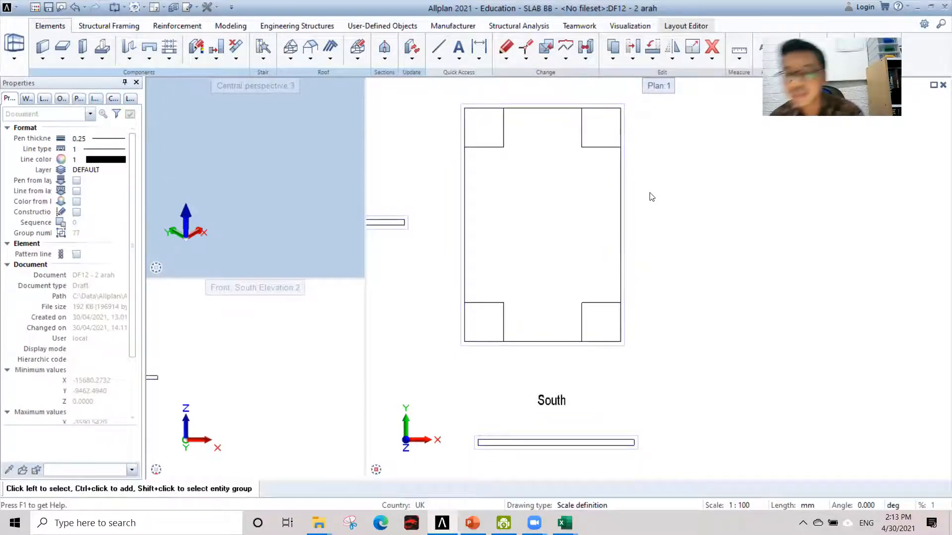
scroll(469, 269, "down", 3)
middle_click_drag(446, 268, 511, 252)
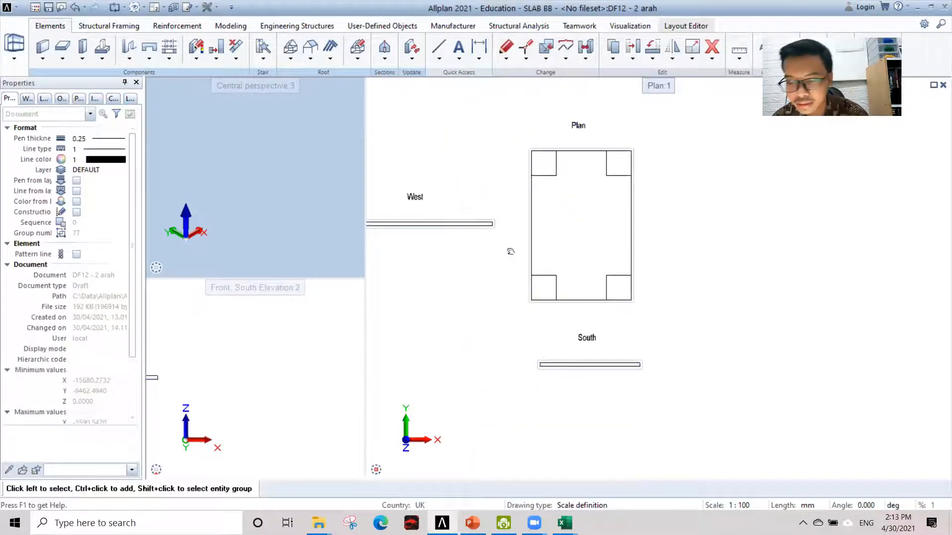
Start placing area reinforcement in the slab's plan view with level 0, thickness 150 mm and a 30 mm bottom concrete cover
scroll(599, 258, "up", 3)
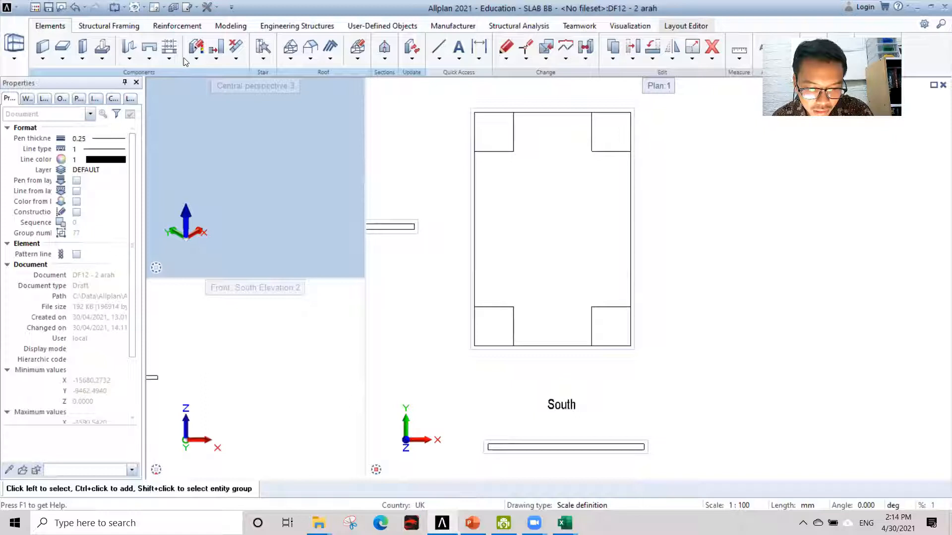
left_click(177, 26)
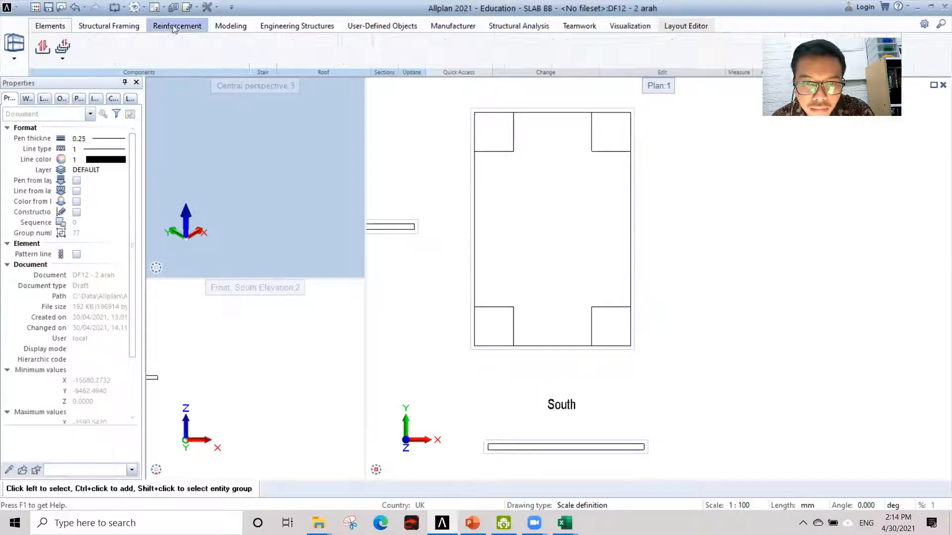
left_click(85, 47)
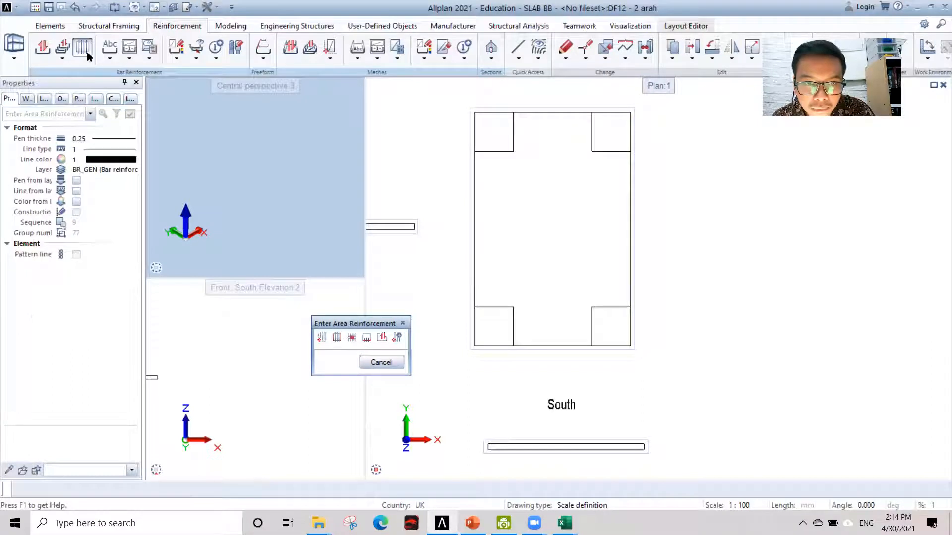
left_click(323, 338)
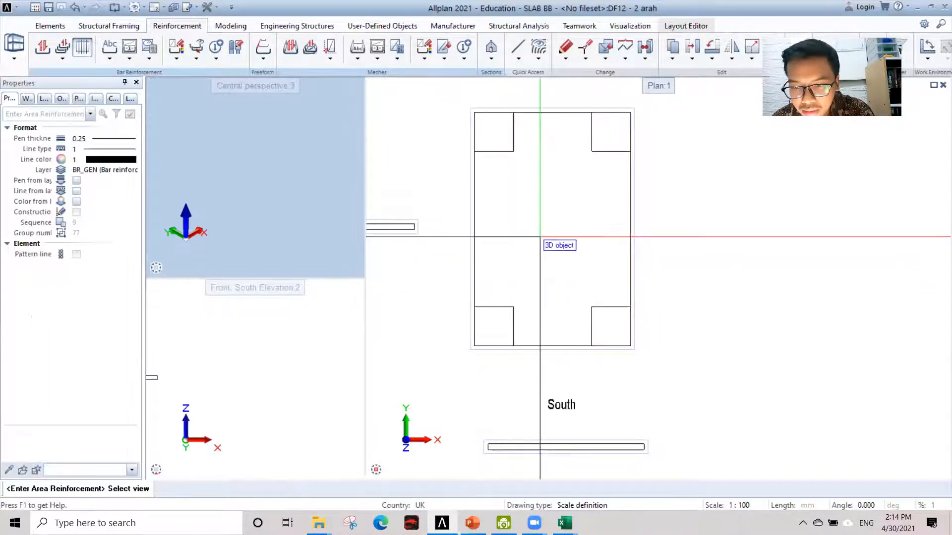
middle_click_drag(532, 249, 538, 218)
left_click(520, 207)
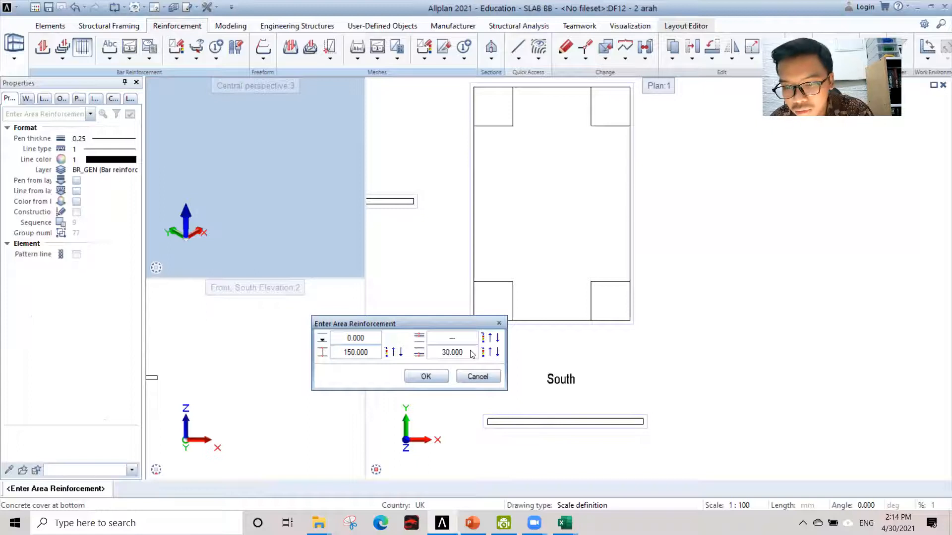
left_click(433, 376)
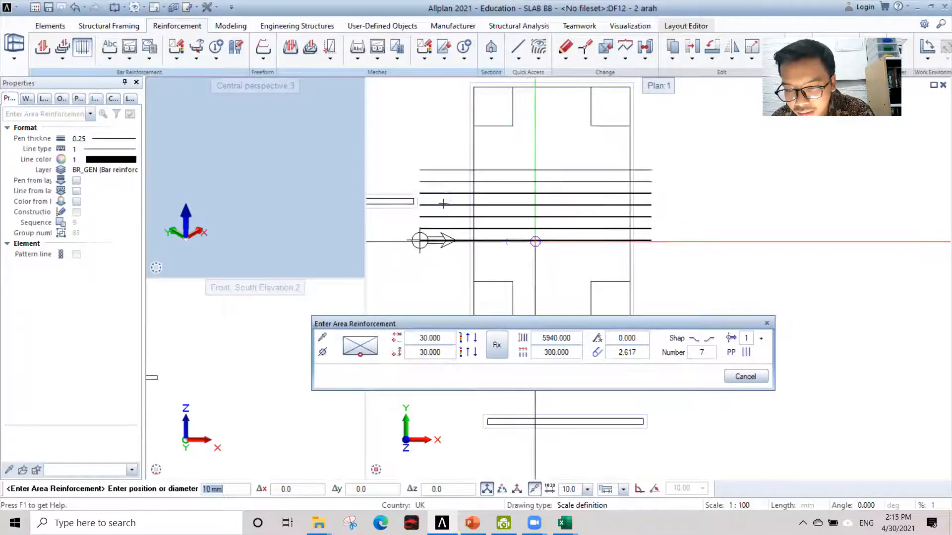
Set the bar area's drop-in point to the middle of its left edge and preview the placement along the slab plan
scroll(476, 205, "down", 2)
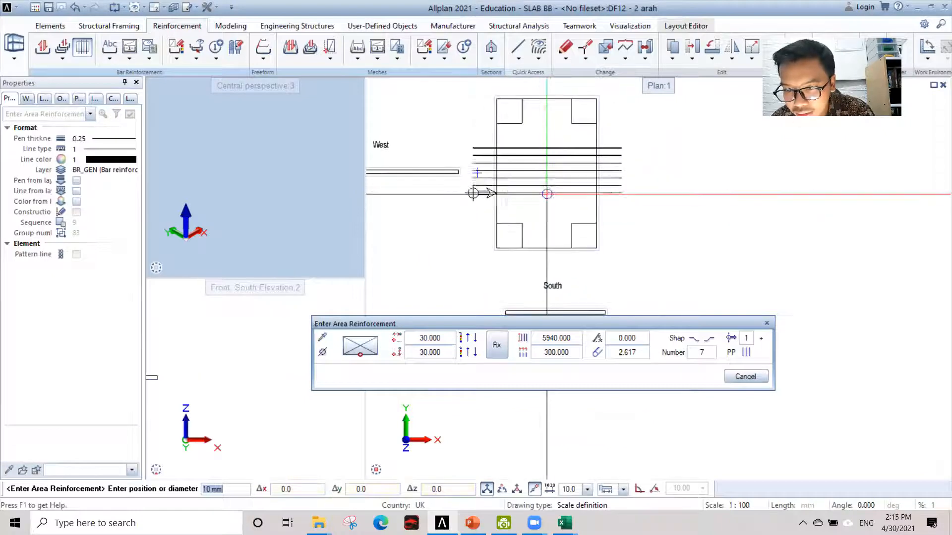
left_click(547, 248)
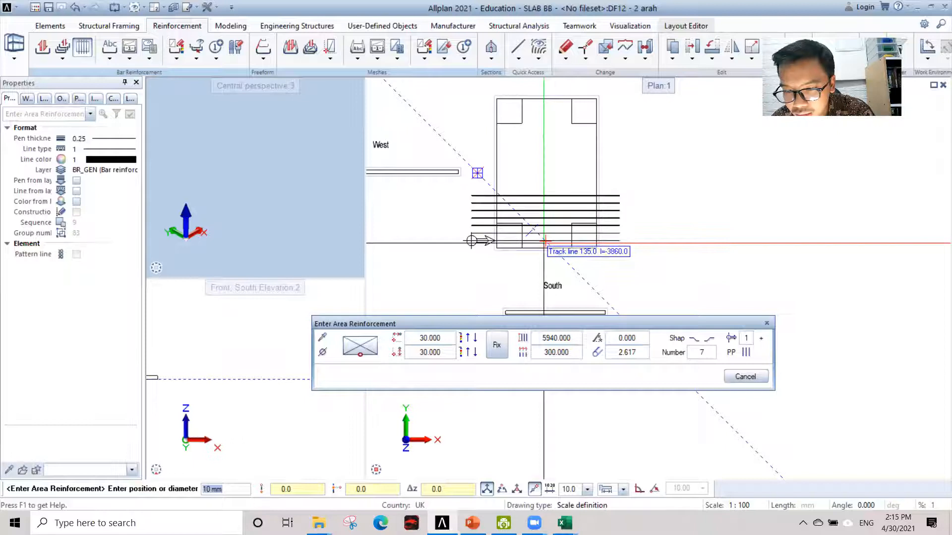
left_click(343, 355)
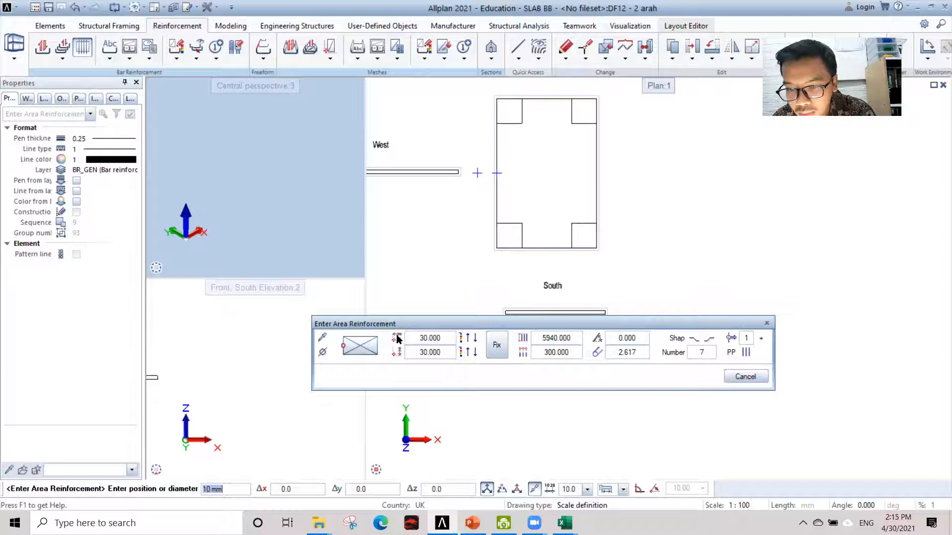
scroll(502, 197, "up", 4)
middle_click_drag(502, 197, 532, 211)
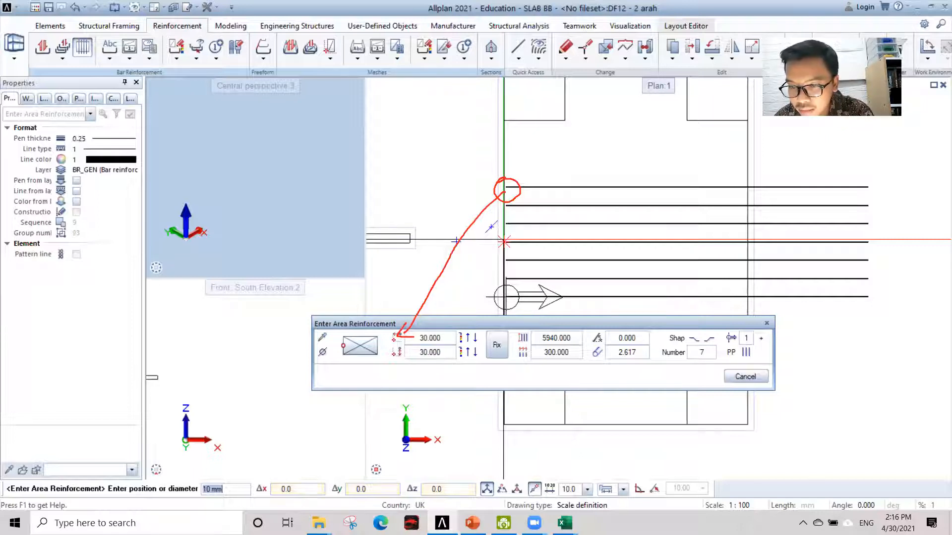
scroll(503, 240, "down", 1)
middle_click_drag(560, 277, 576, 117)
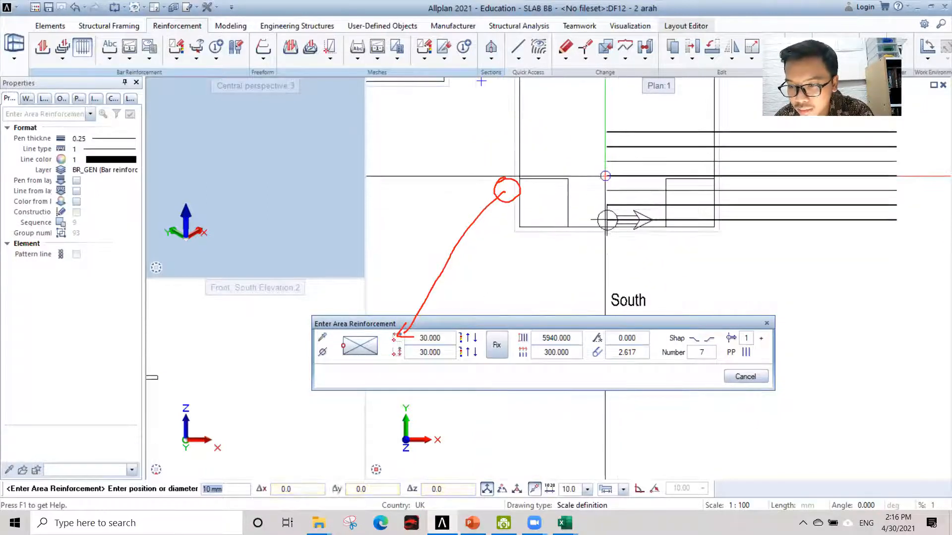
Try the bar area at a 90° angle with its drop-in point at the middle of the slab's bottom edge
left_click(638, 338)
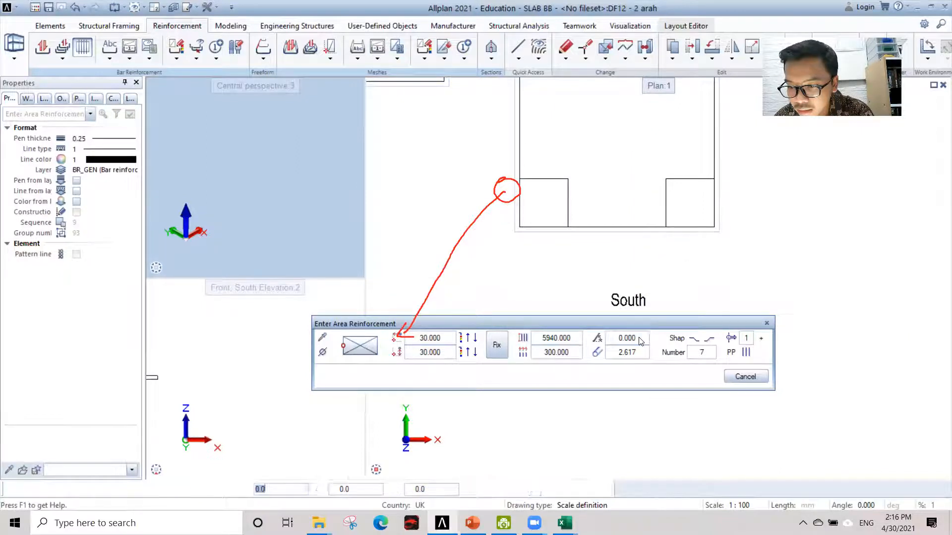
key("BackSpace")
type("90")
key("Return")
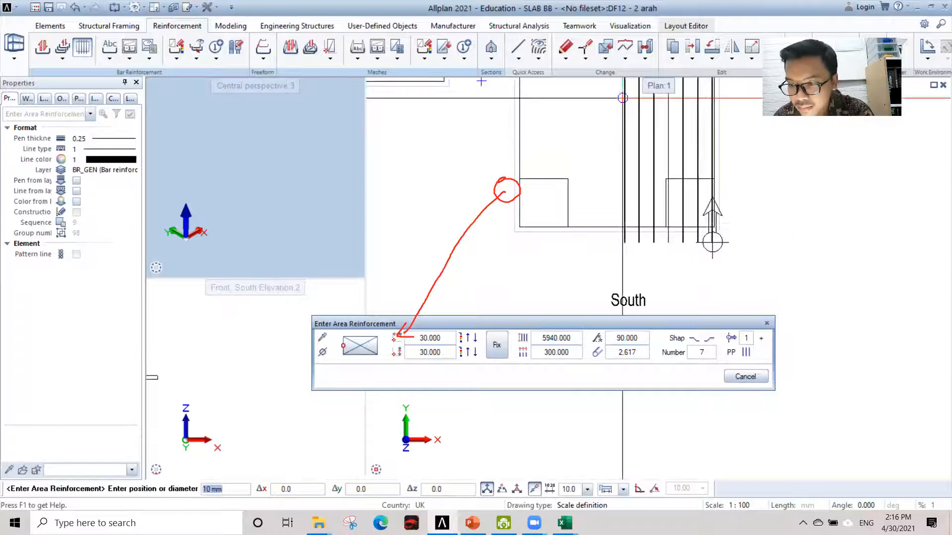
left_click(360, 355)
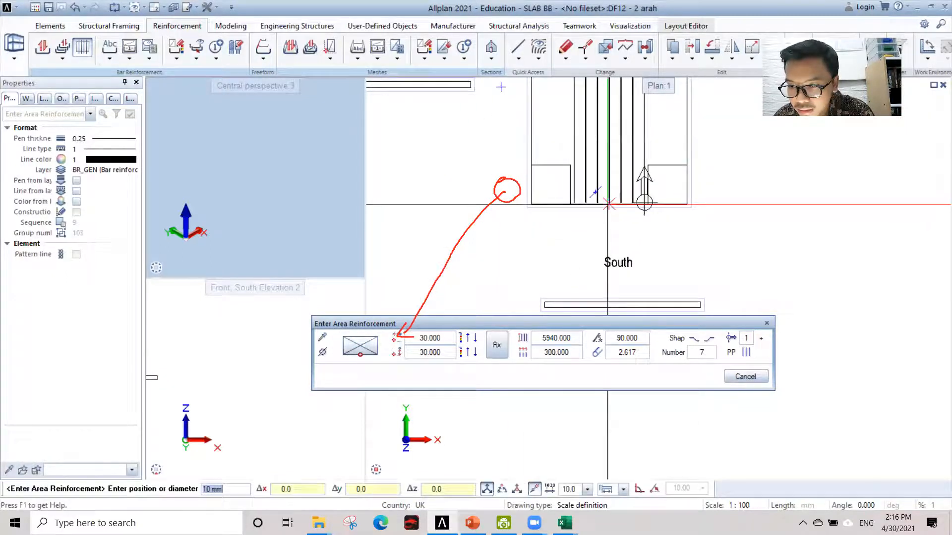
scroll(609, 203, "up", 2)
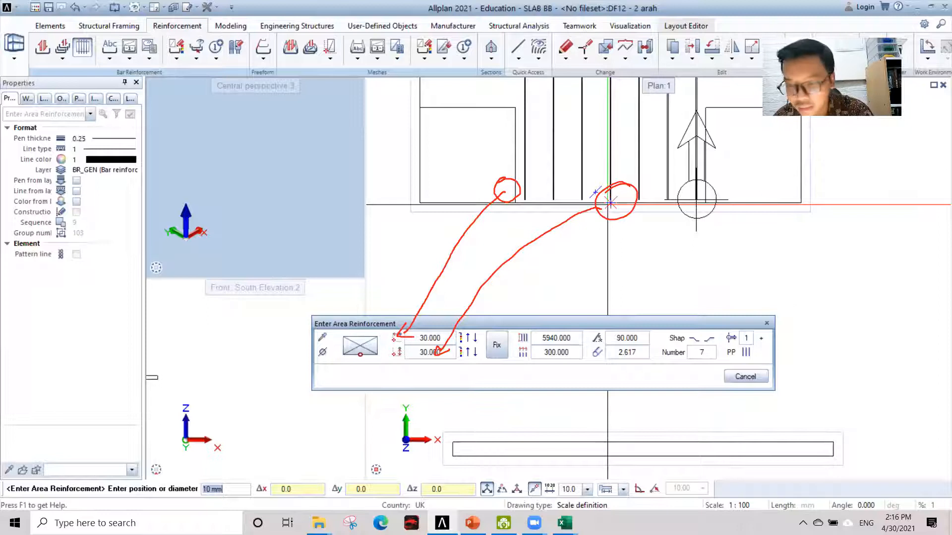
key("Escape")
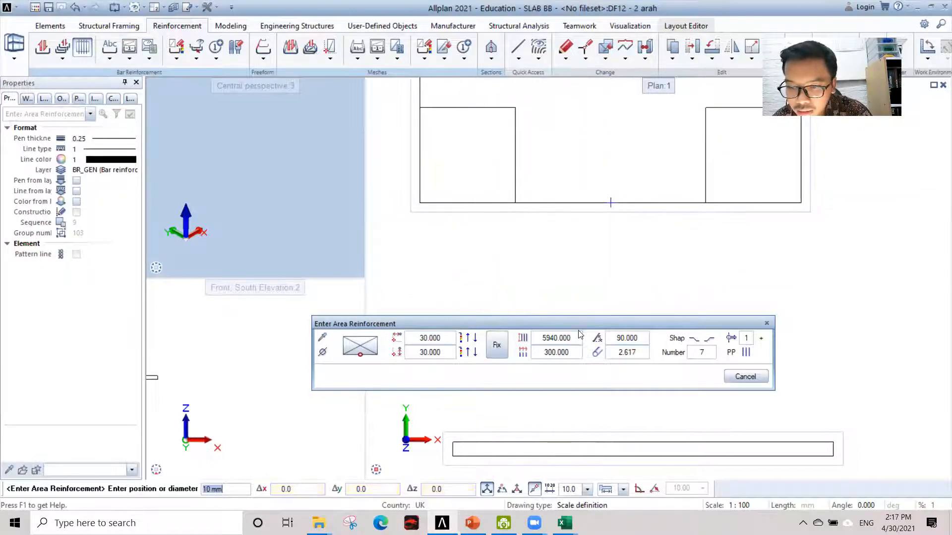
Set the bar area's angle to 0° and its drop-in point to the middle of the left edge
left_click(635, 338)
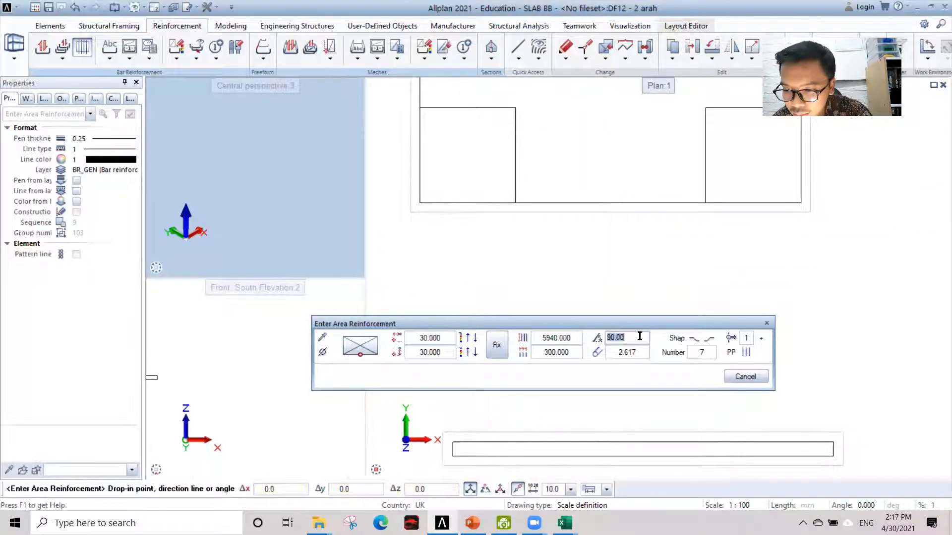
type("0")
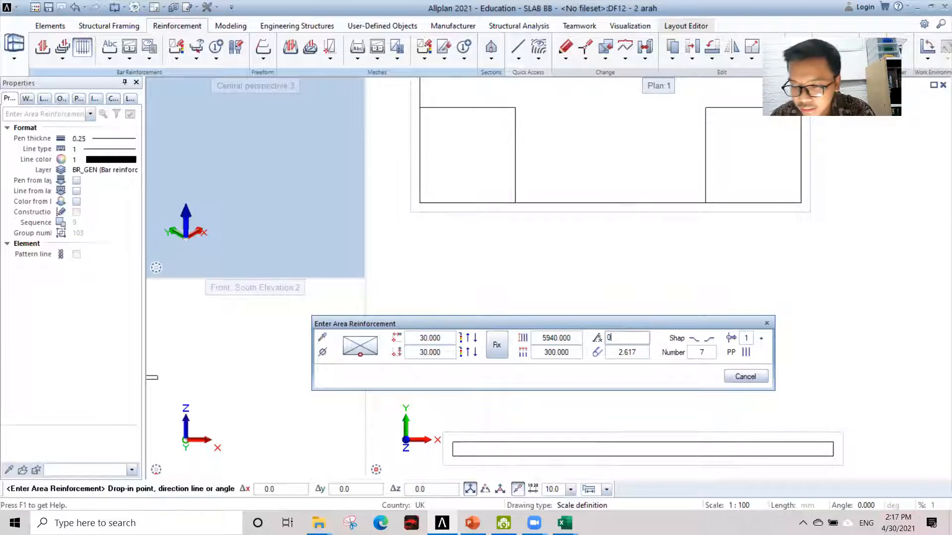
key("Return")
scroll(445, 212, "down", 1)
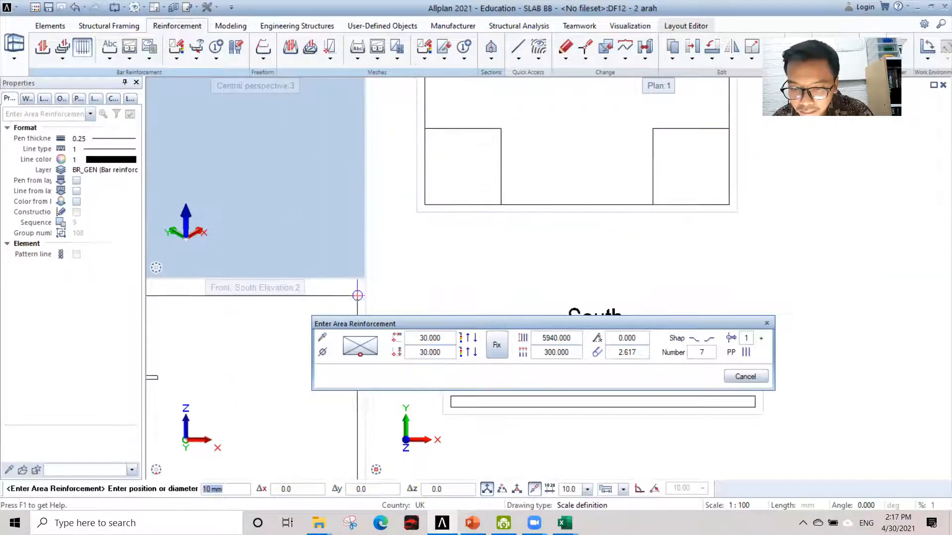
left_click(342, 347)
scroll(461, 154, "down", 4)
middle_click_drag(461, 153, 467, 260)
scroll(471, 248, "up", 1)
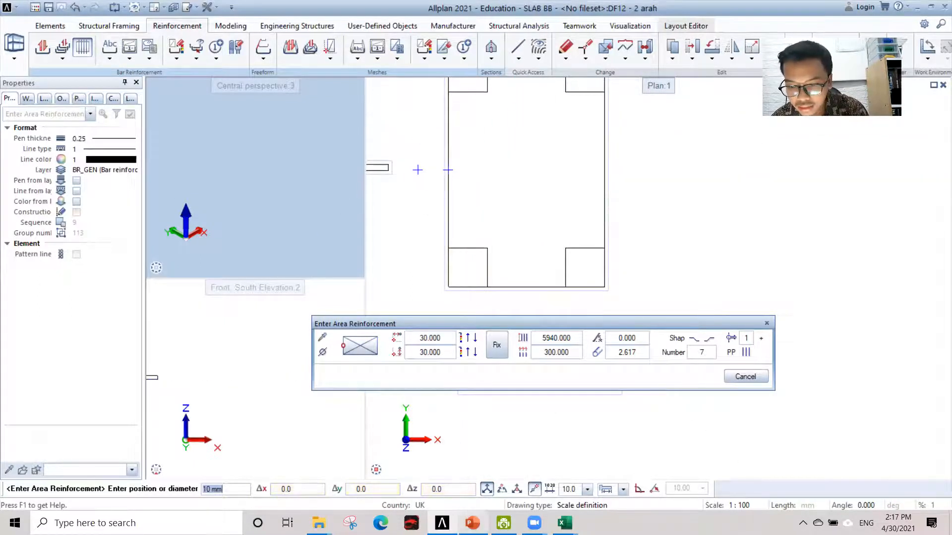
Check the slab details in PowerPoint, return to Allplan and set the bar area's placing length to 4000-30-30
key("alt+Tab")
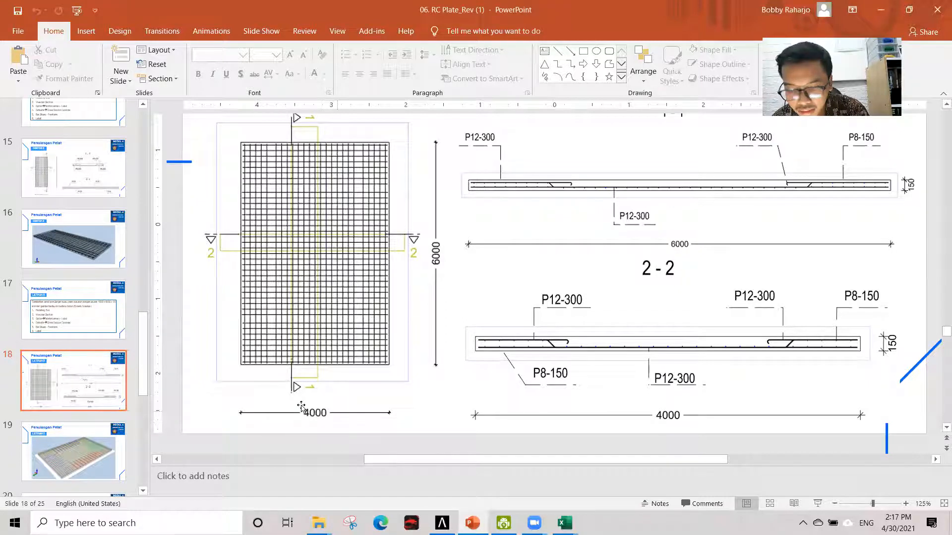
key("alt+Tab")
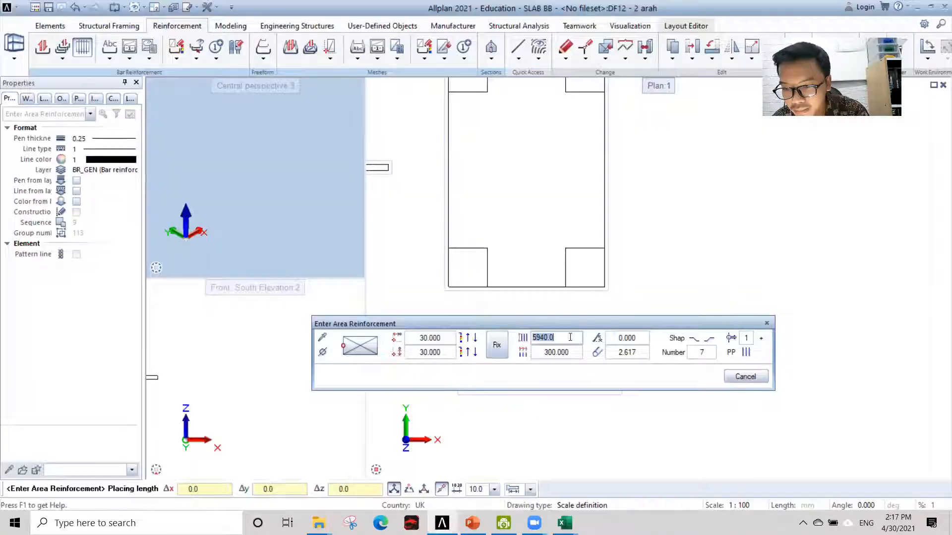
type("4")
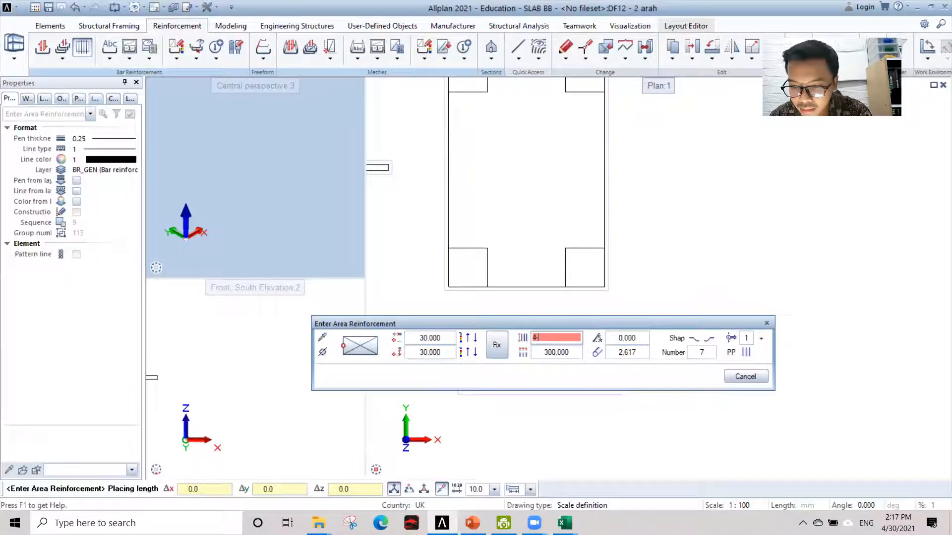
type("000")
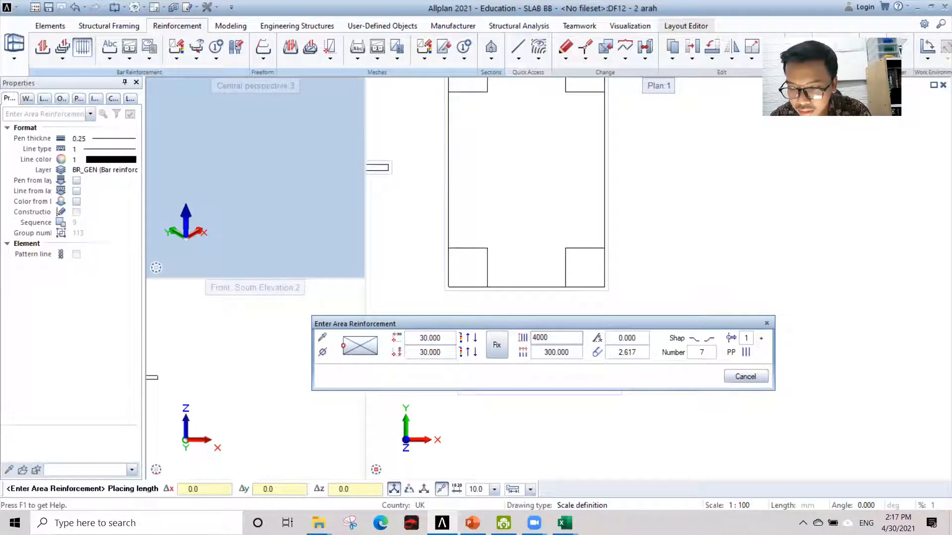
type("-")
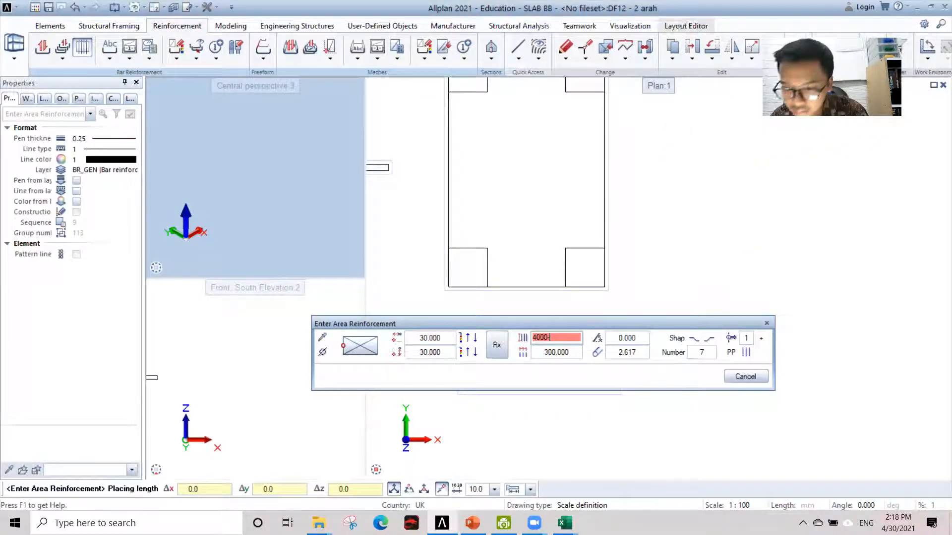
type("30-3")
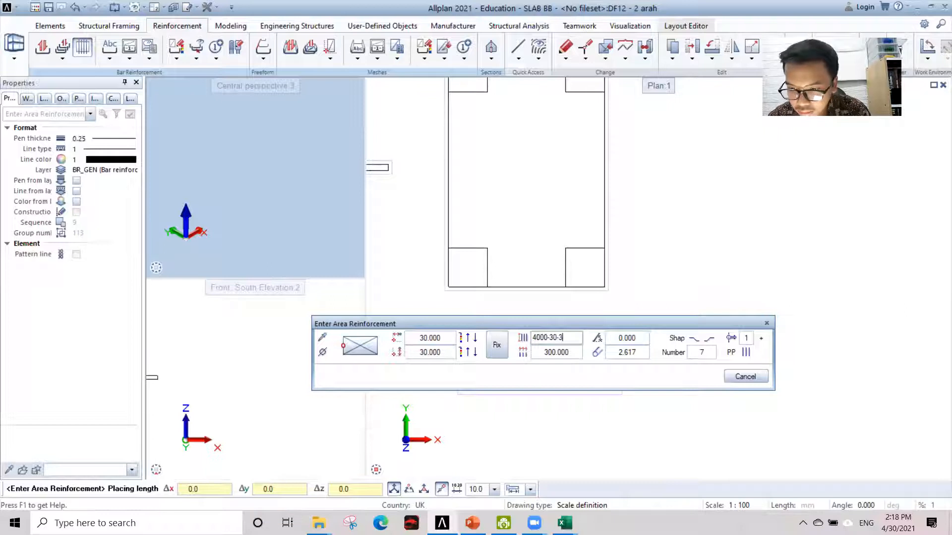
type("0")
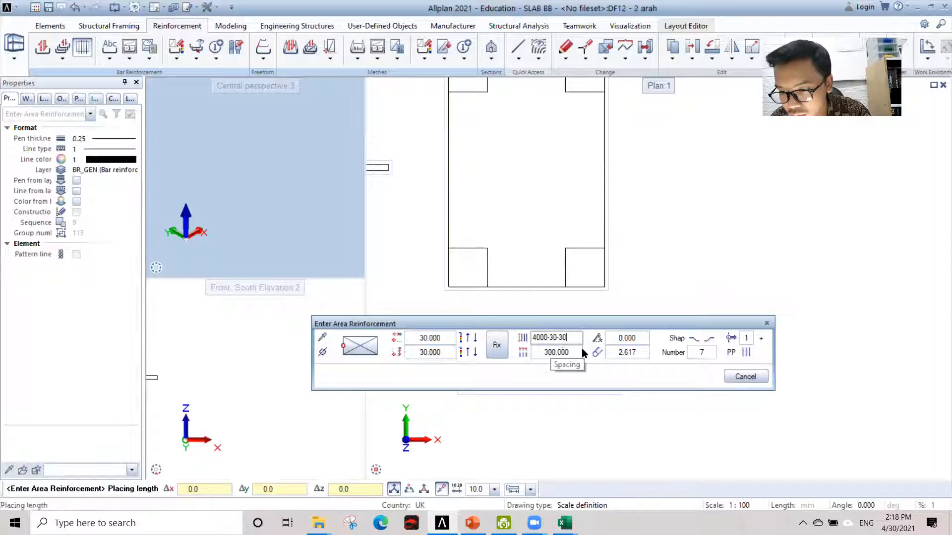
Define the bars' cranked start shape with height a as 150-30-30, keeping b at 1000 and the angle at 45°, and accept the bending shapes
left_click(694, 339)
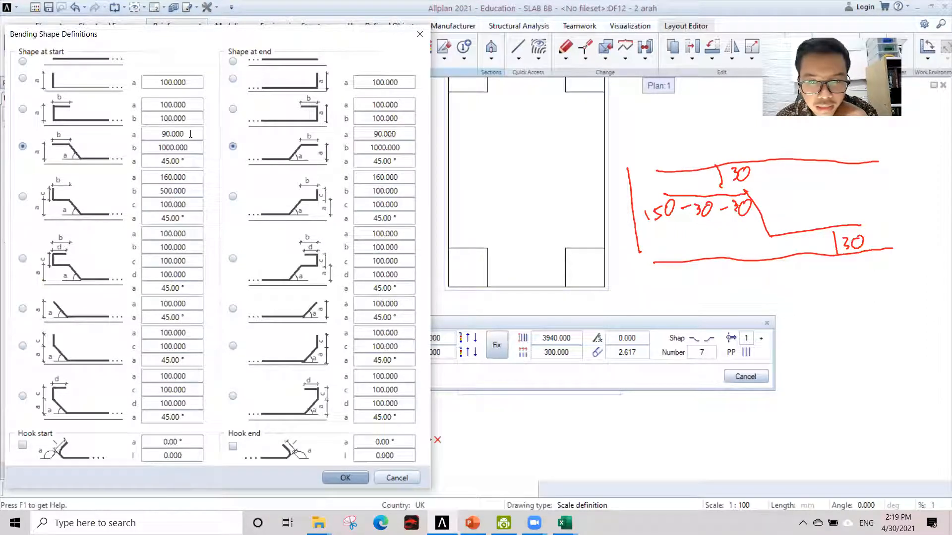
double_click(160, 134)
type("15")
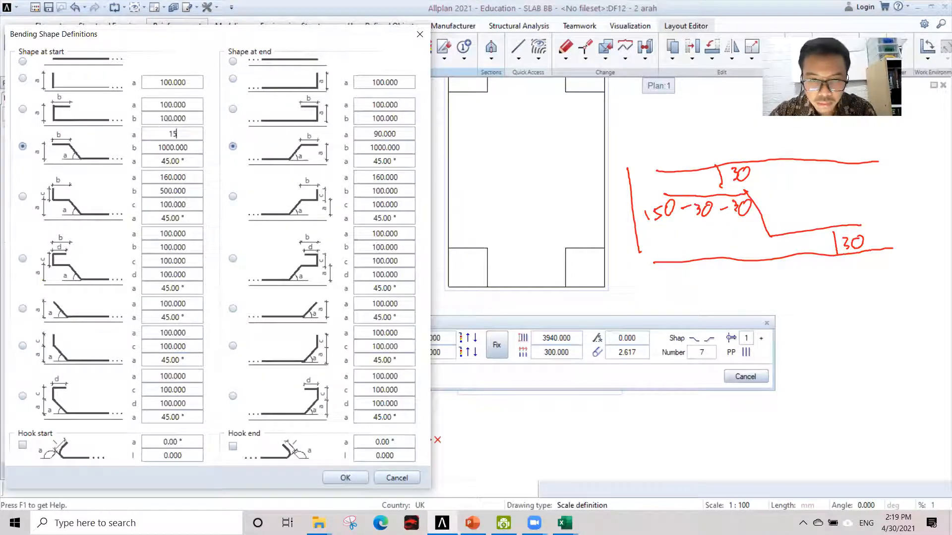
type("0-30-30")
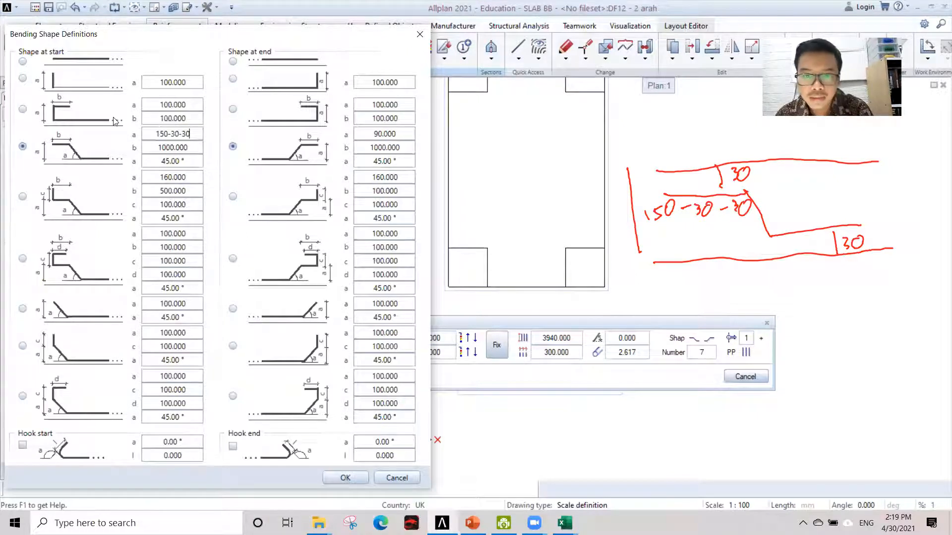
key("Return")
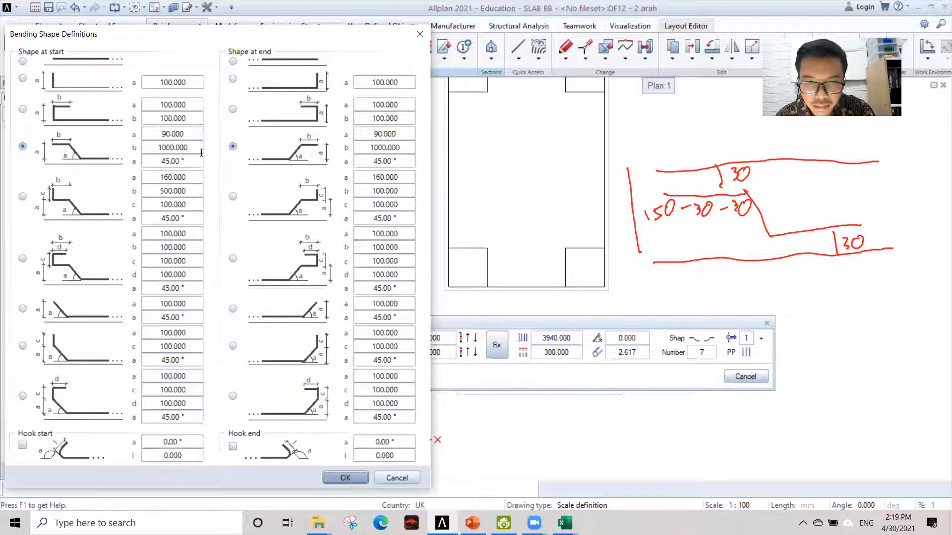
left_click(351, 483)
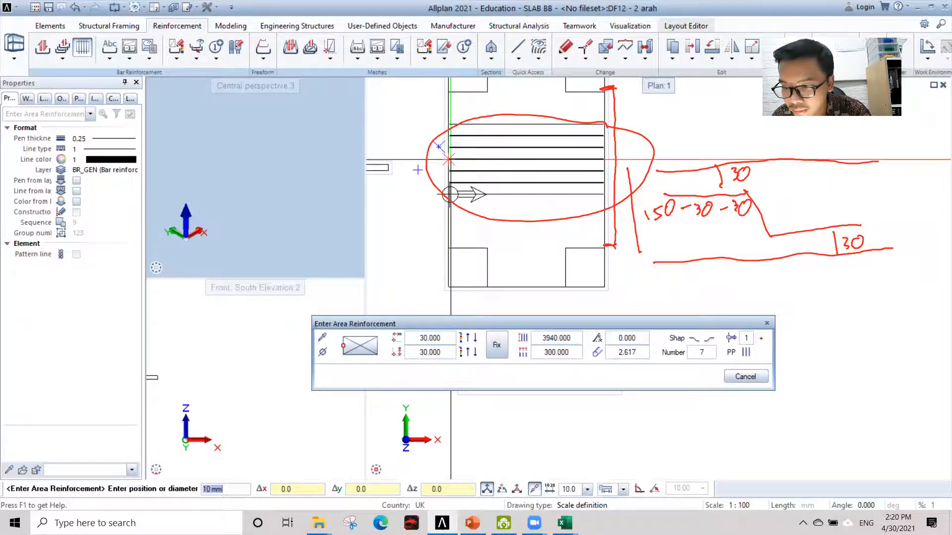
Try 18 as the number of bars in the horizontal bar area
left_click(707, 352)
type("18")
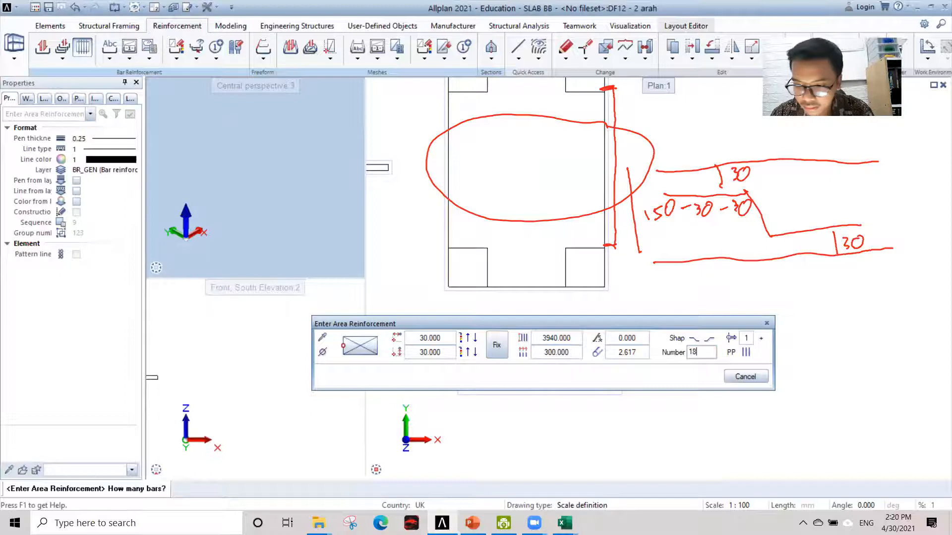
key("Return")
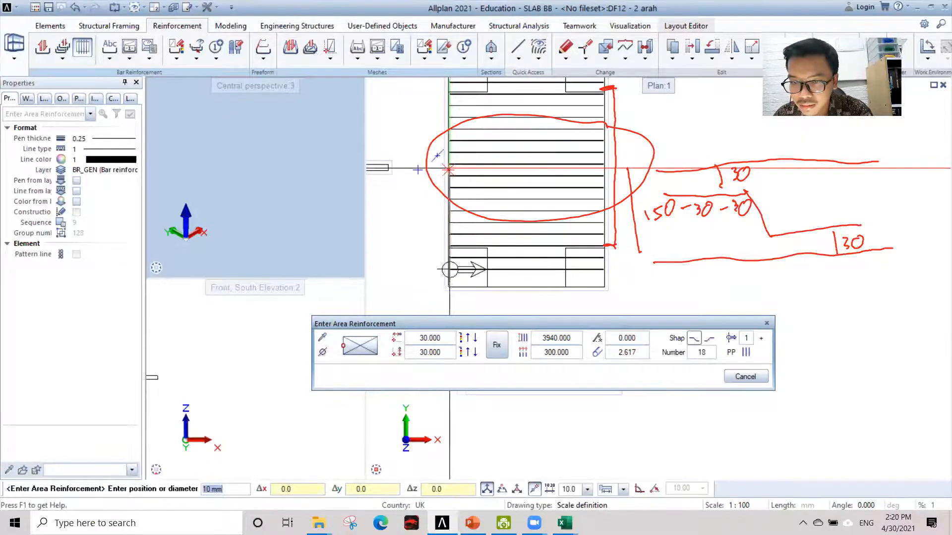
Set the number of bars in the horizontal bar area to 15
left_click(709, 352)
type("15")
key("Return")
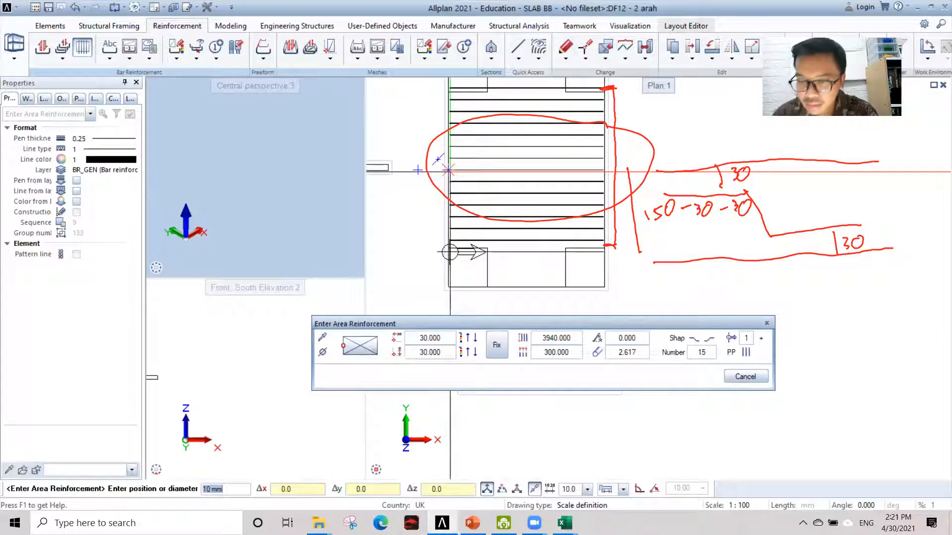
Set the number of bars to 13, place the horizontal bar area at the midpoint of the slab's left edge and skip its label
left_click(709, 352)
type("13")
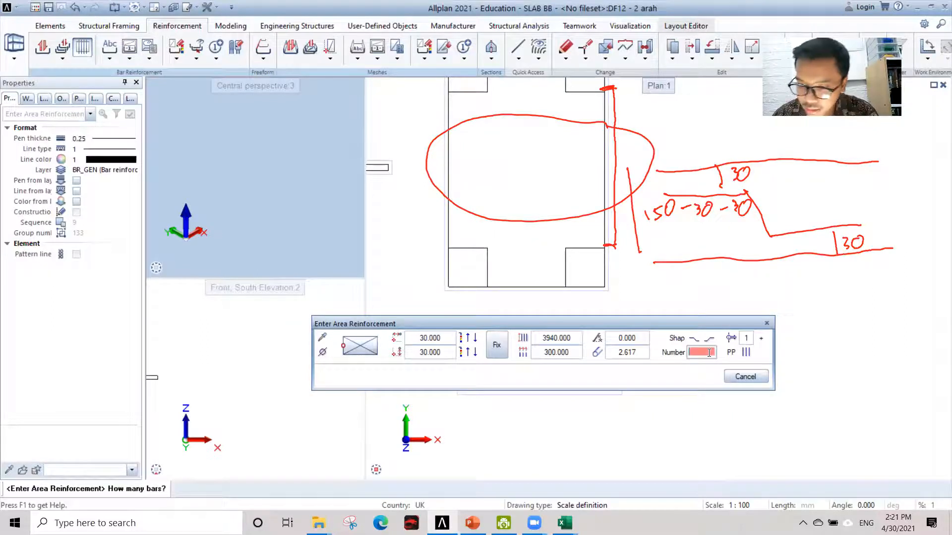
key("Return")
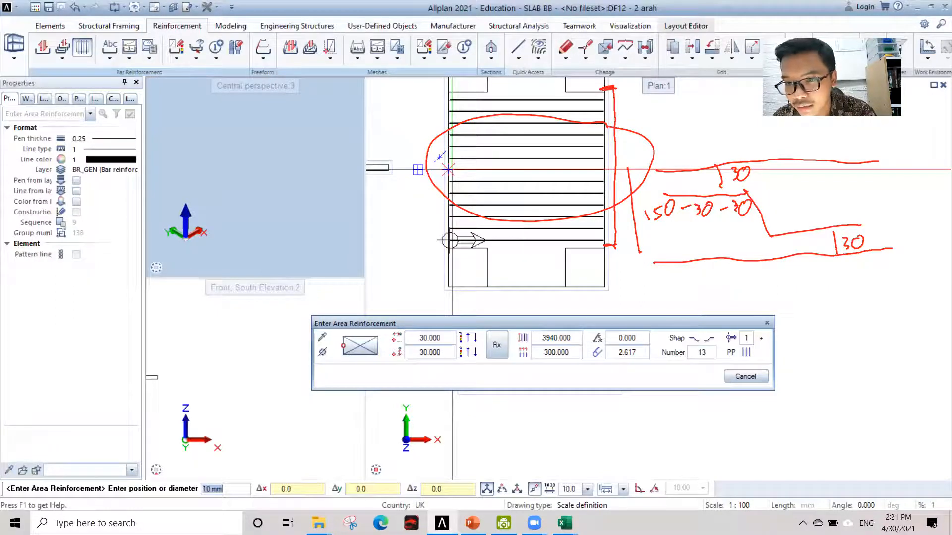
left_click(448, 173)
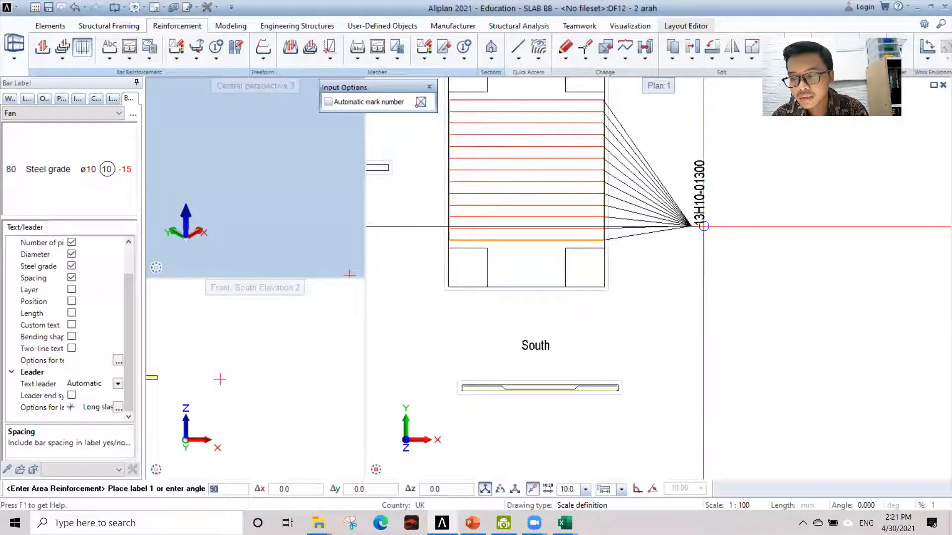
key("Escape")
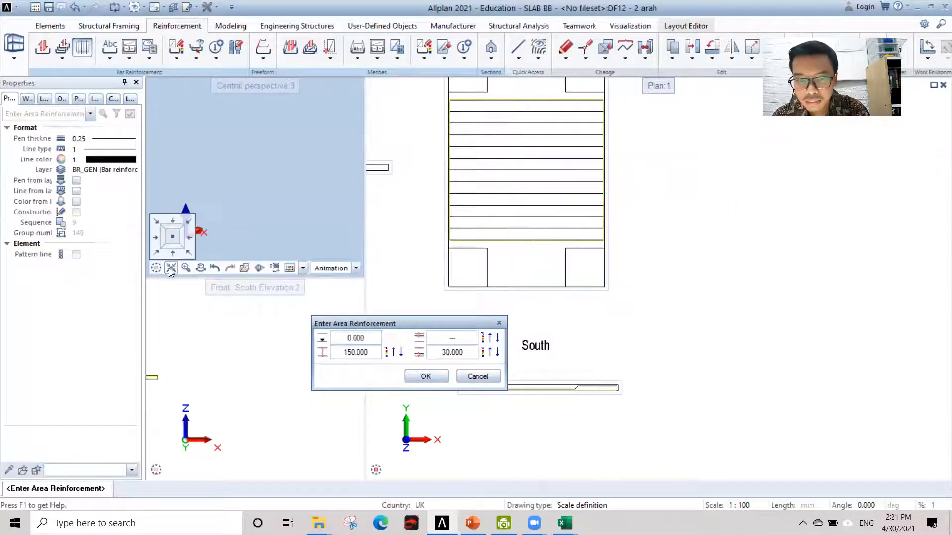
Show the perspective view in Wireframe and inspect the placed cranked bars in the slab
left_click(187, 268)
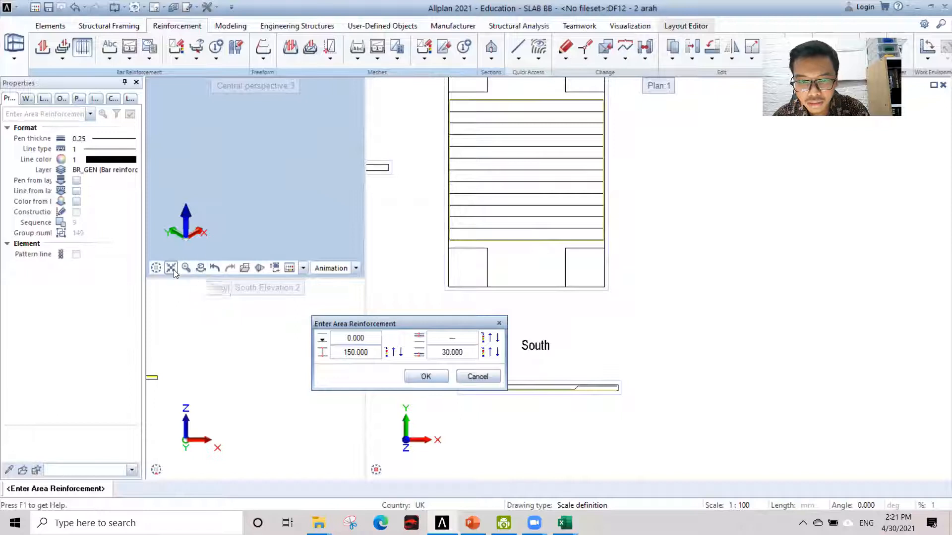
left_click(355, 268)
left_click(319, 253)
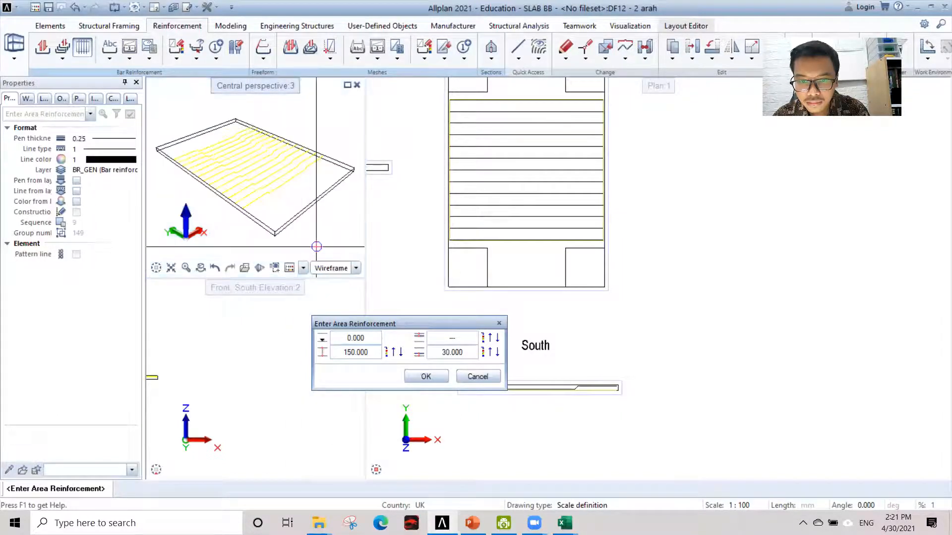
scroll(222, 150, "up", 3)
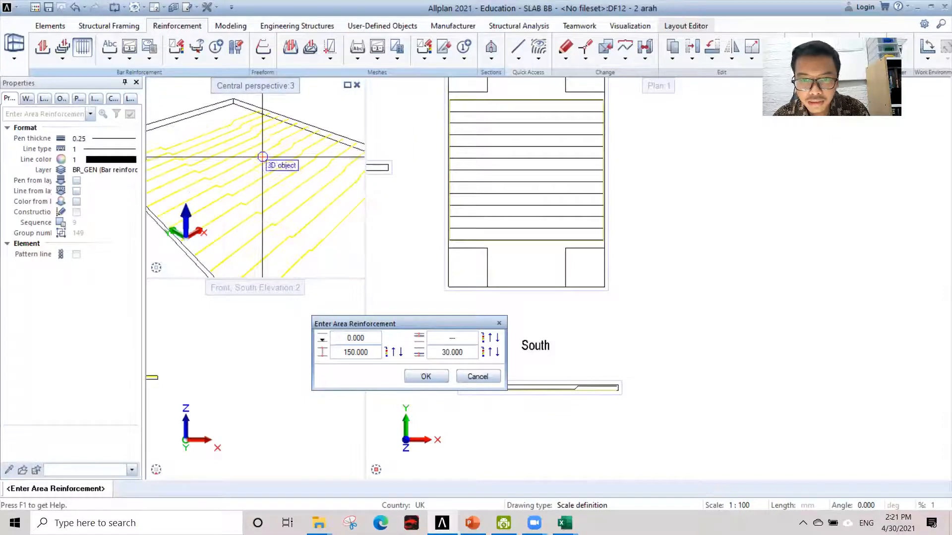
scroll(266, 164, "down", 3)
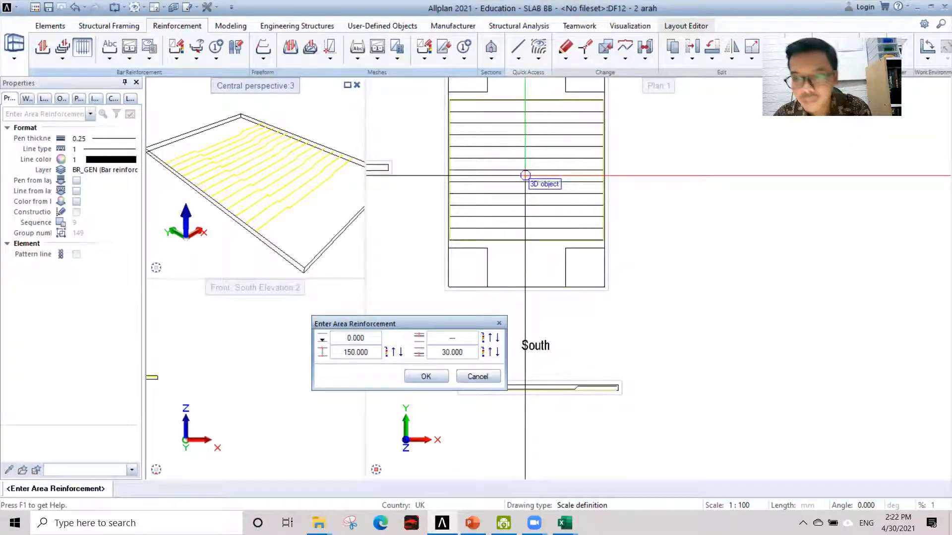
Check the slab details in PowerPoint, return to Allplan and accept 42 mm as the bottom concrete cover for the next bar layer
left_click(464, 353)
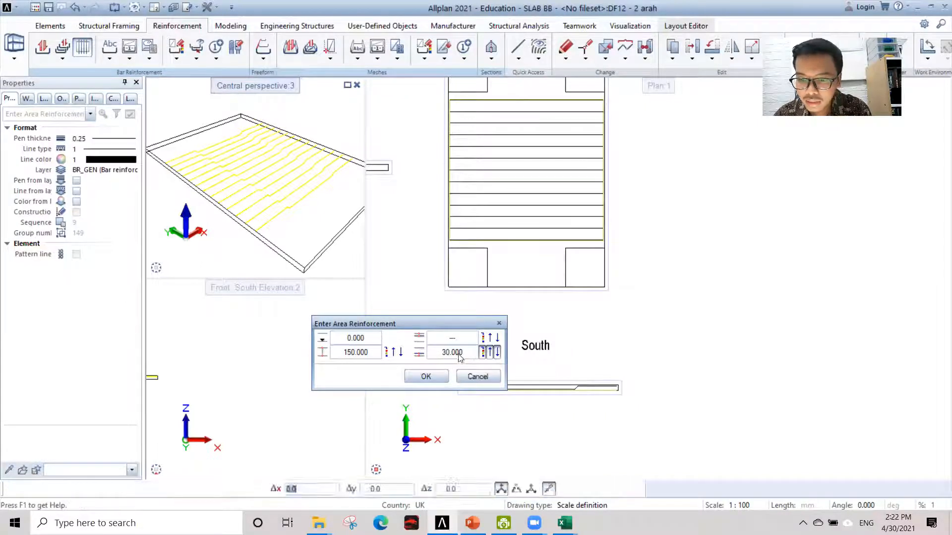
type("38")
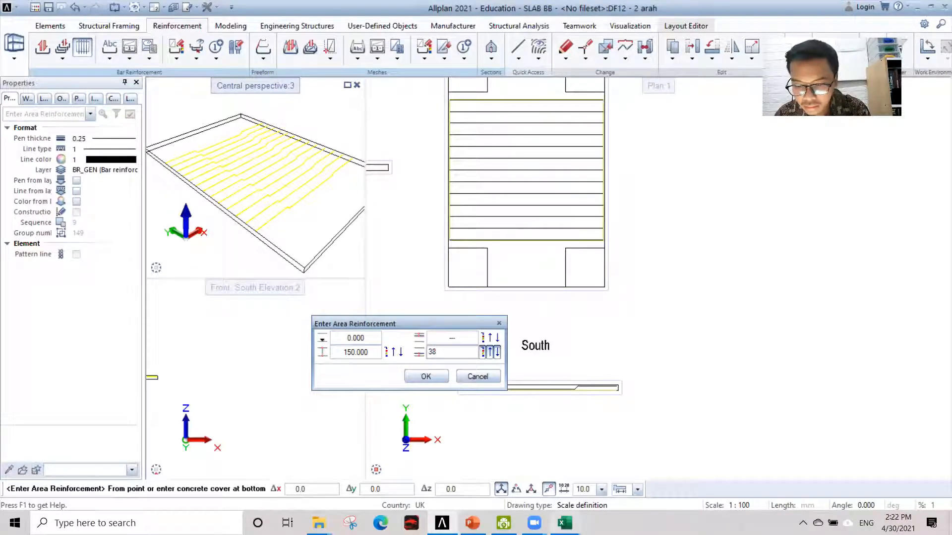
left_click(472, 523)
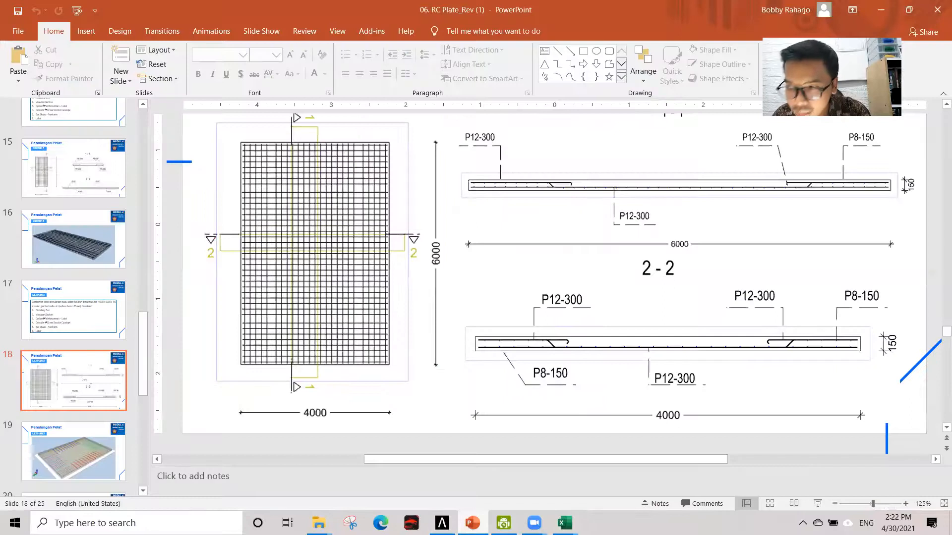
left_click(473, 524)
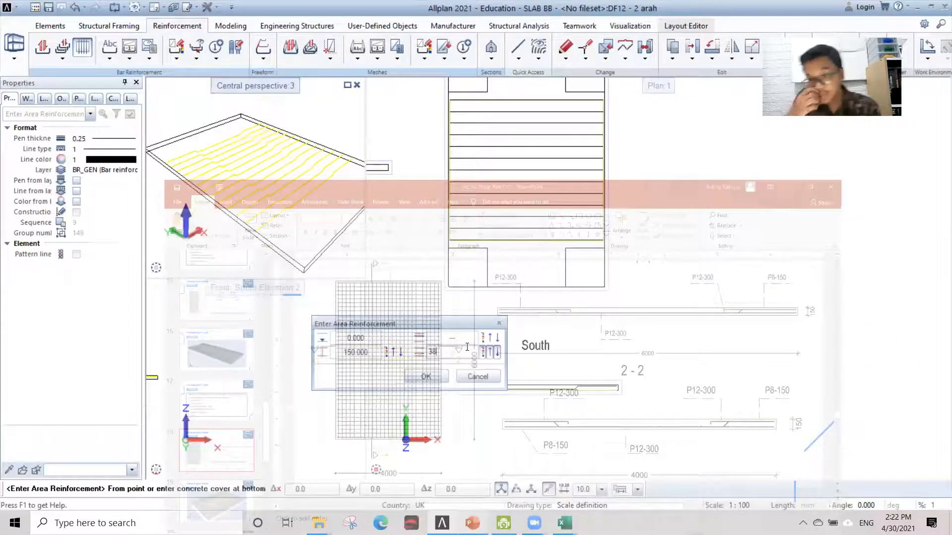
key("BackSpace")
key("BackSpace")
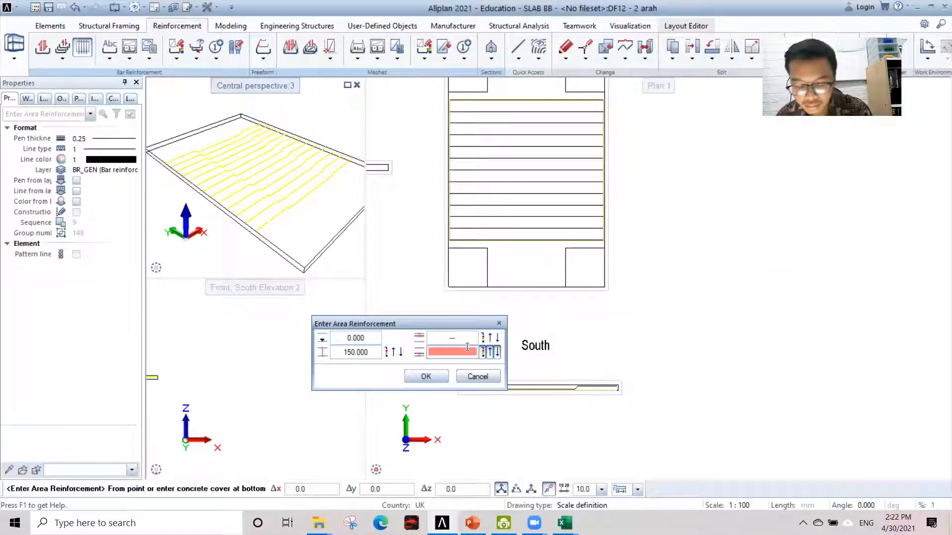
type("42")
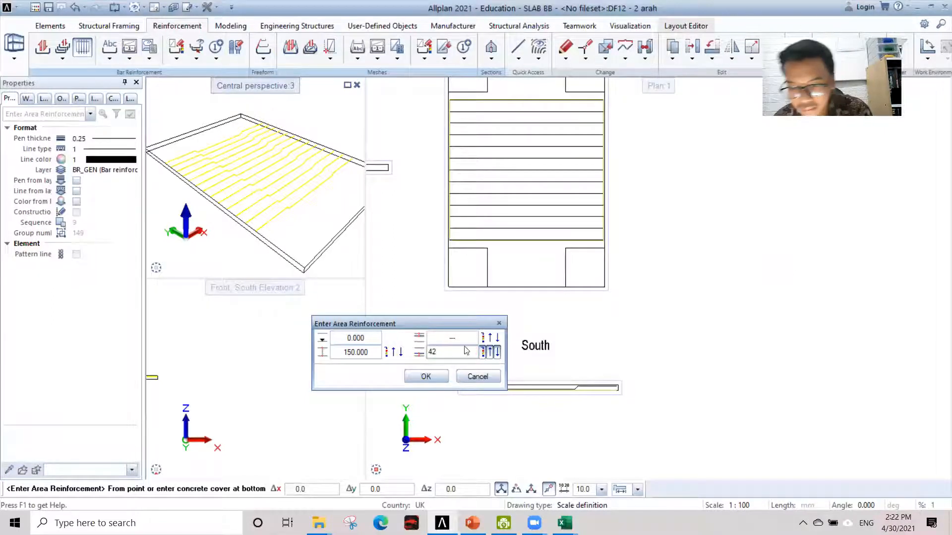
left_click(435, 375)
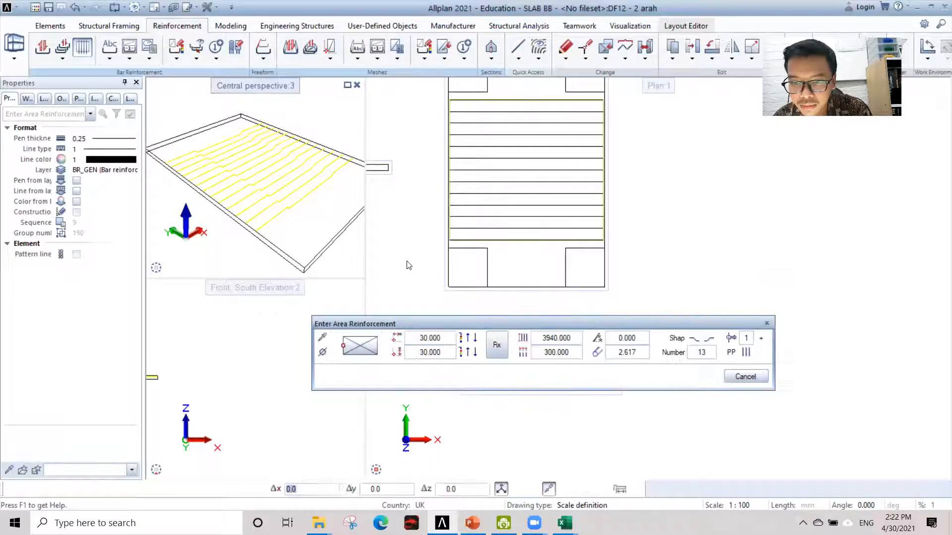
Set the bar diameter to 12 mm and the reinforcement angle to 90° for the vertical bar area
left_click(323, 352)
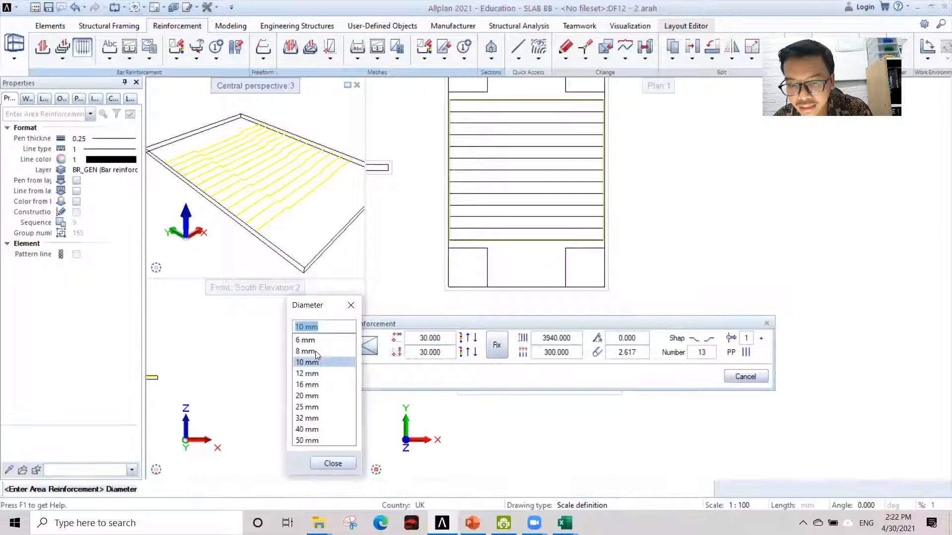
left_click(305, 376)
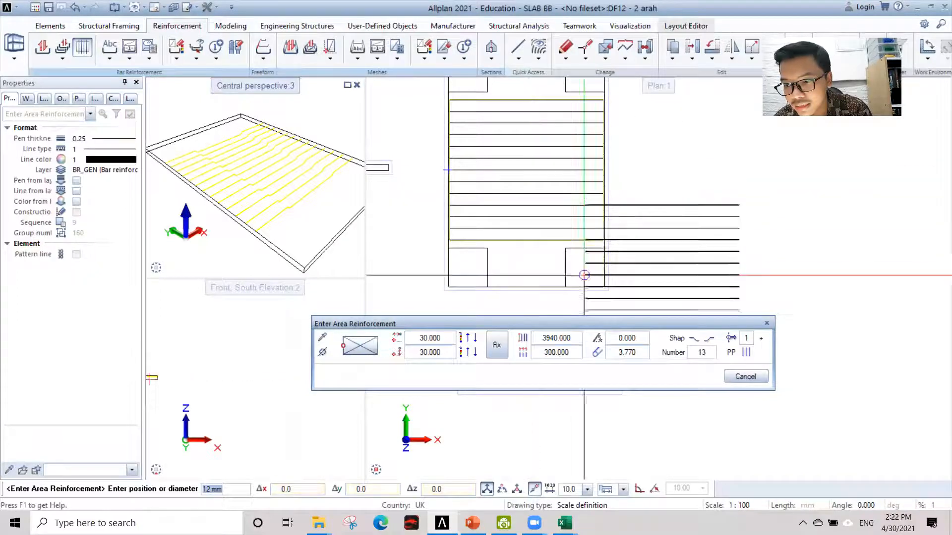
left_click(635, 338)
type("90")
key("Return")
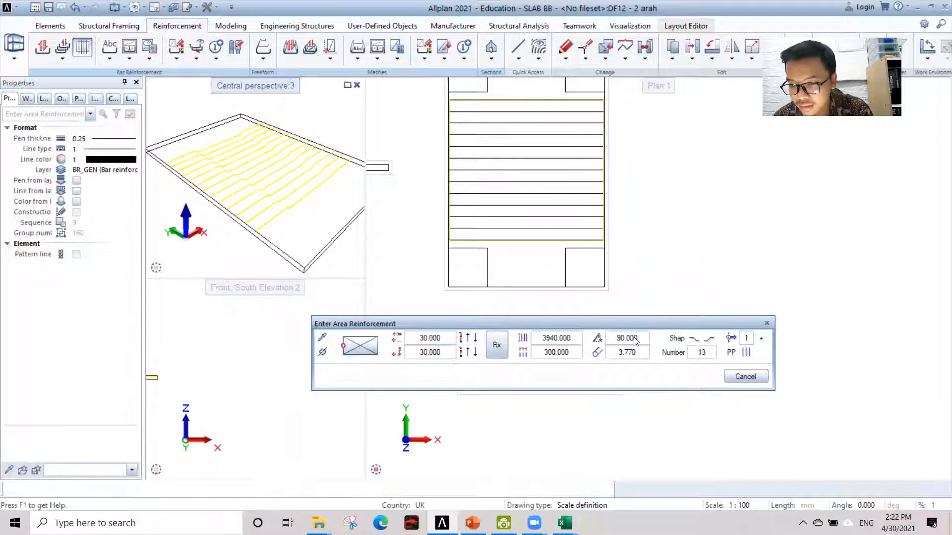
Accept the cranked bending shapes with a at 90 and b at 1000, and put the bar area's reference point at its bottom-edge midpoint
left_click(694, 338)
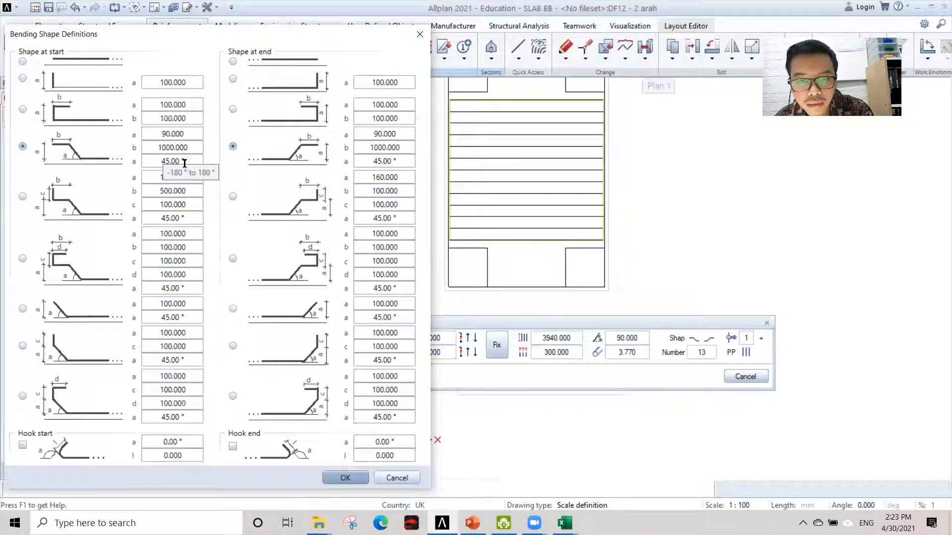
left_click(192, 143)
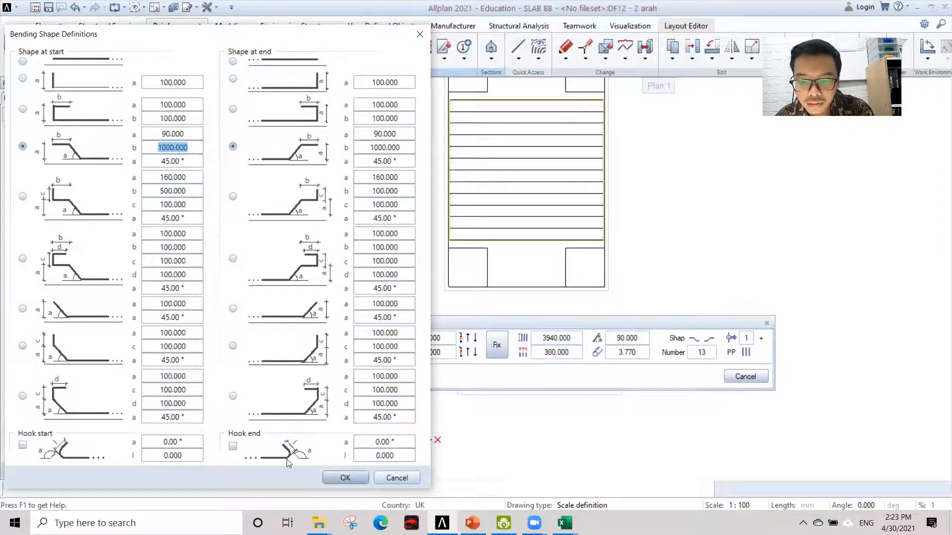
key("Return")
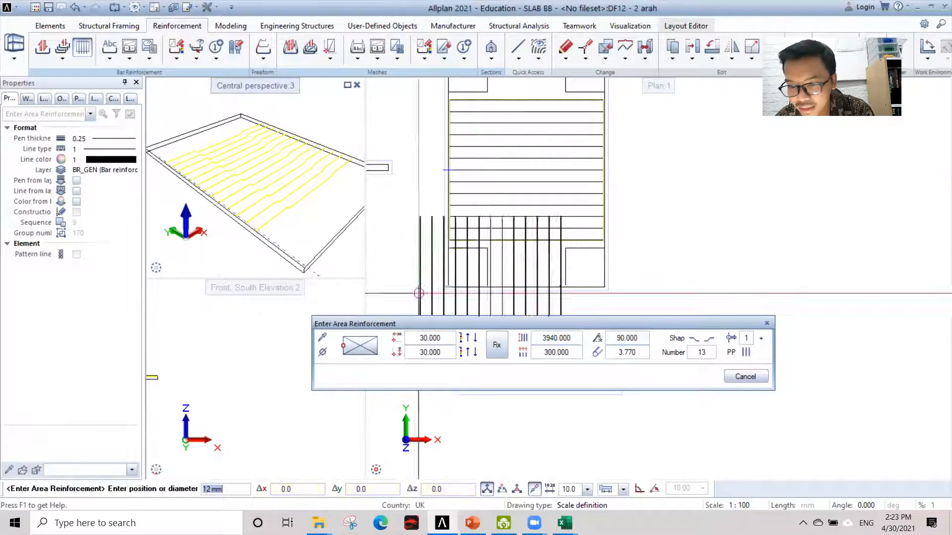
left_click(360, 355)
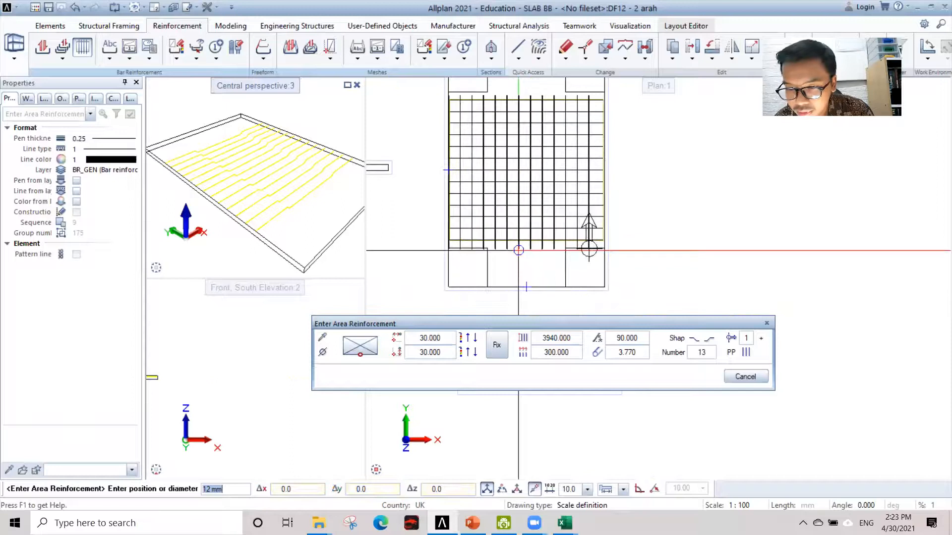
Check the slab dimensions in PowerPoint, return to Allplan and set the vertical bar area's placing length to 6000-30-30
scroll(527, 278, "down", 2)
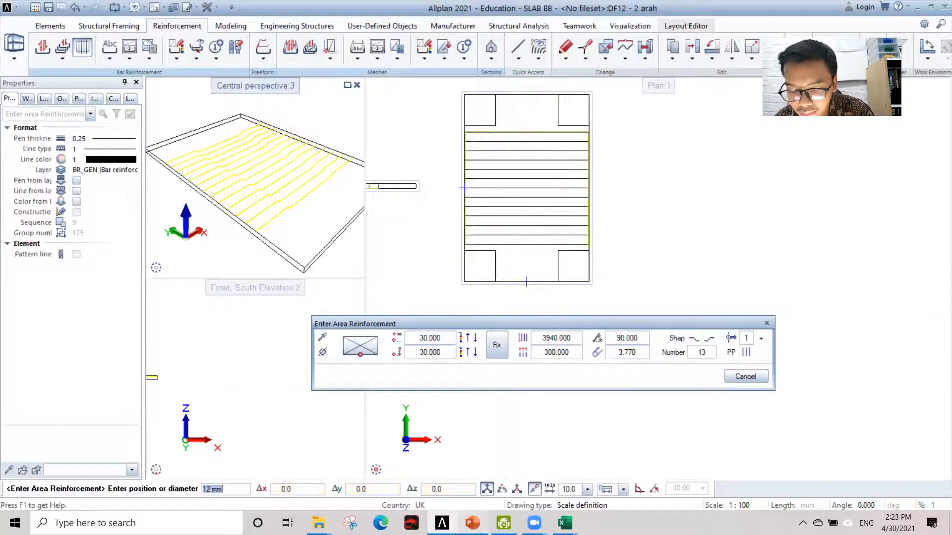
key("alt+Tab")
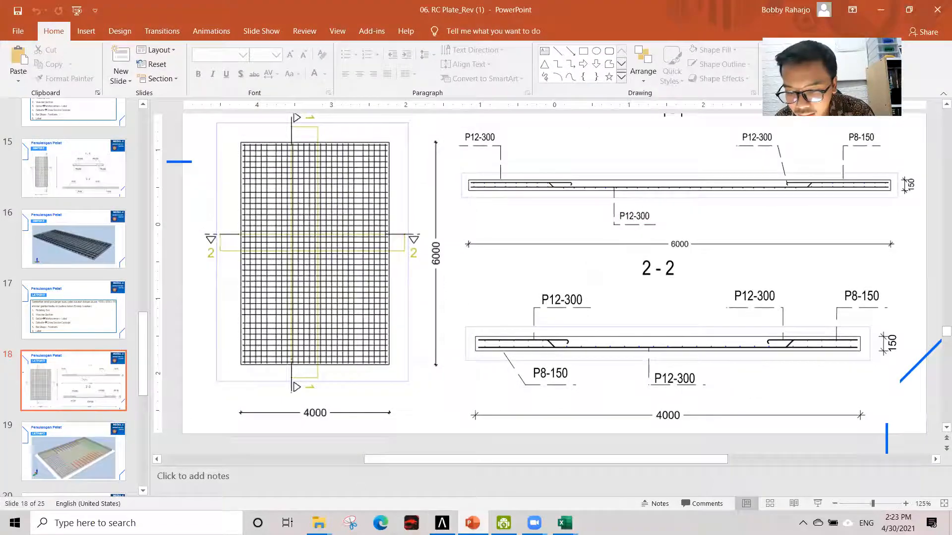
left_click(442, 523)
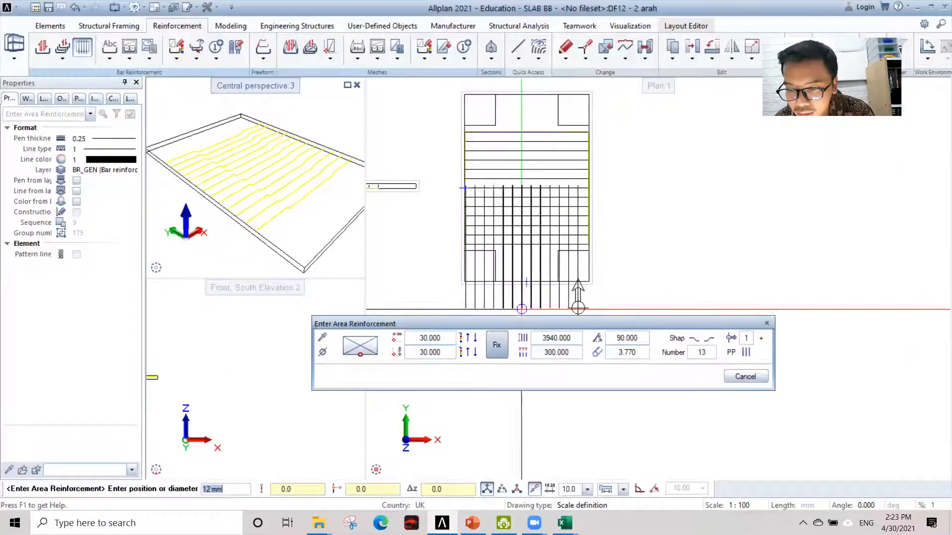
left_click(574, 340)
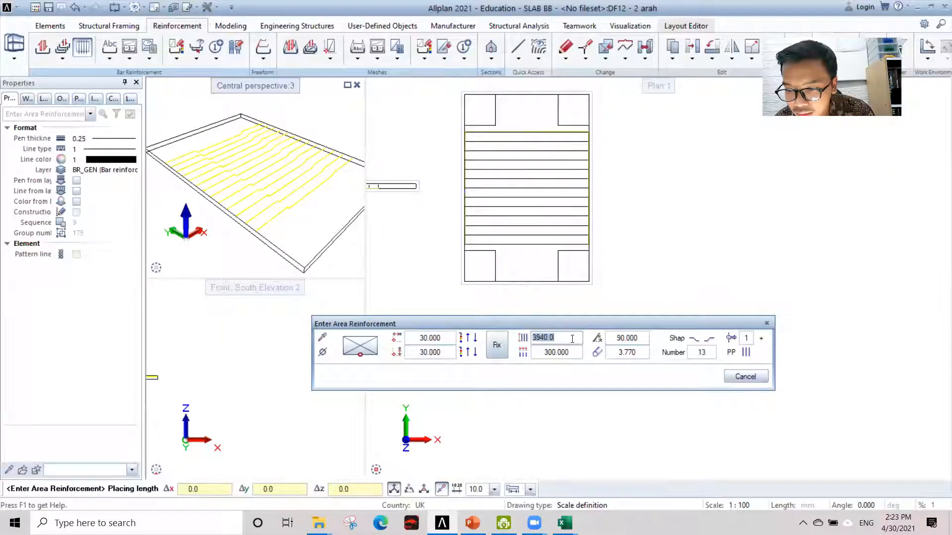
key("BackSpace")
type("6000-303")
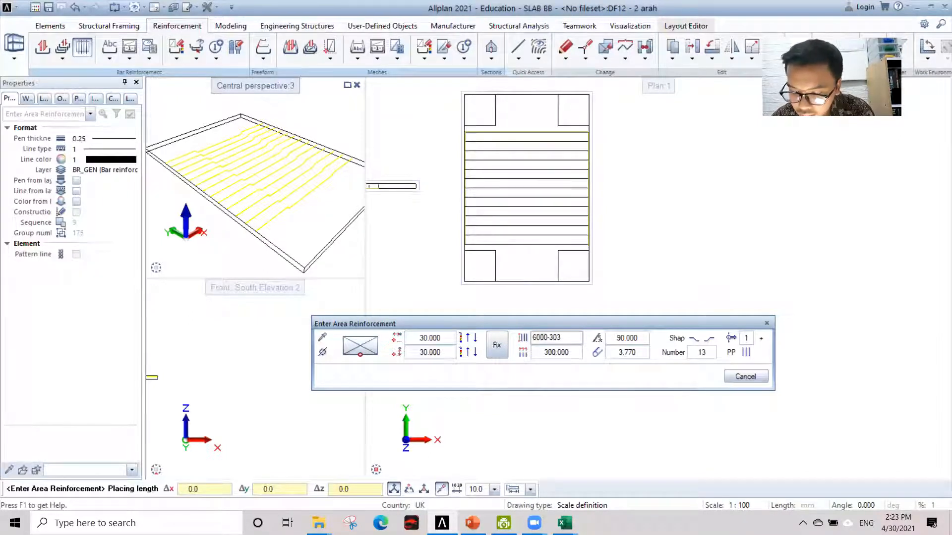
key("BackSpace")
type("-")
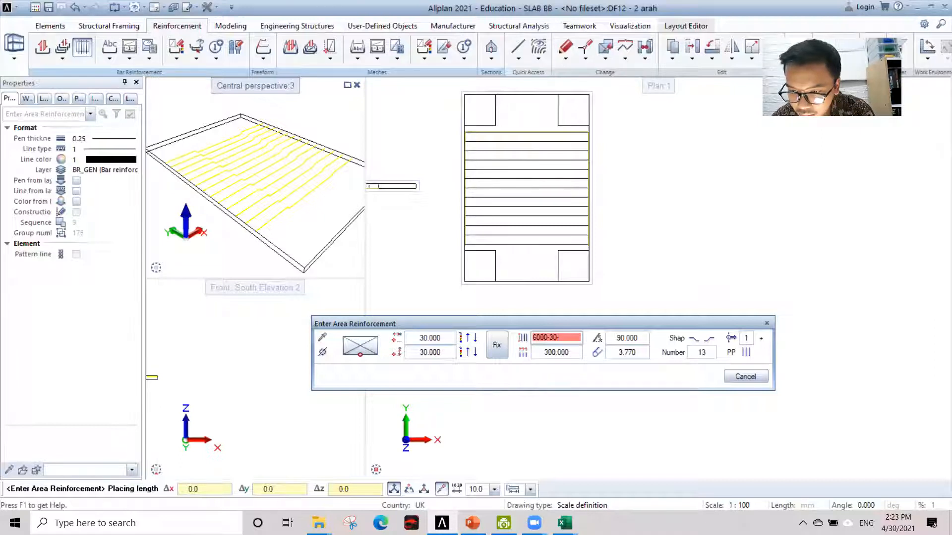
type("30")
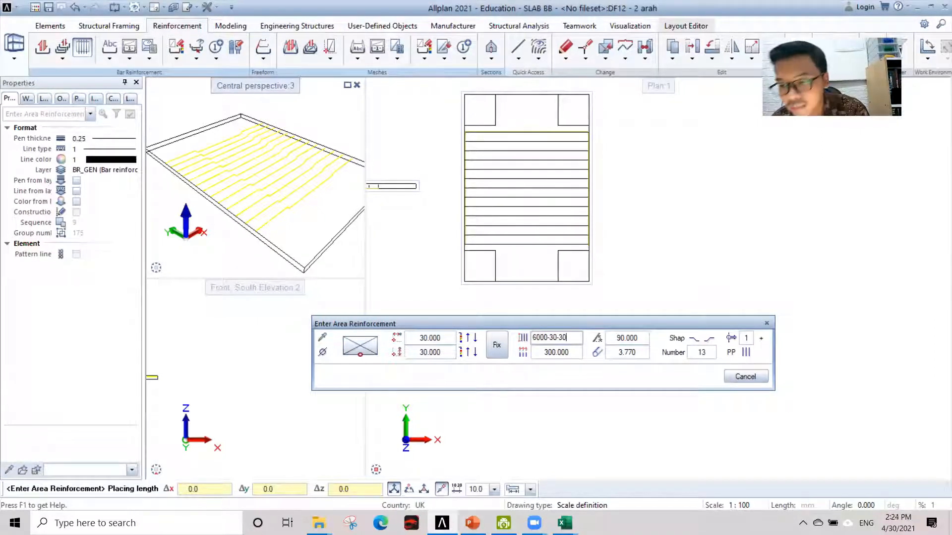
key("Return")
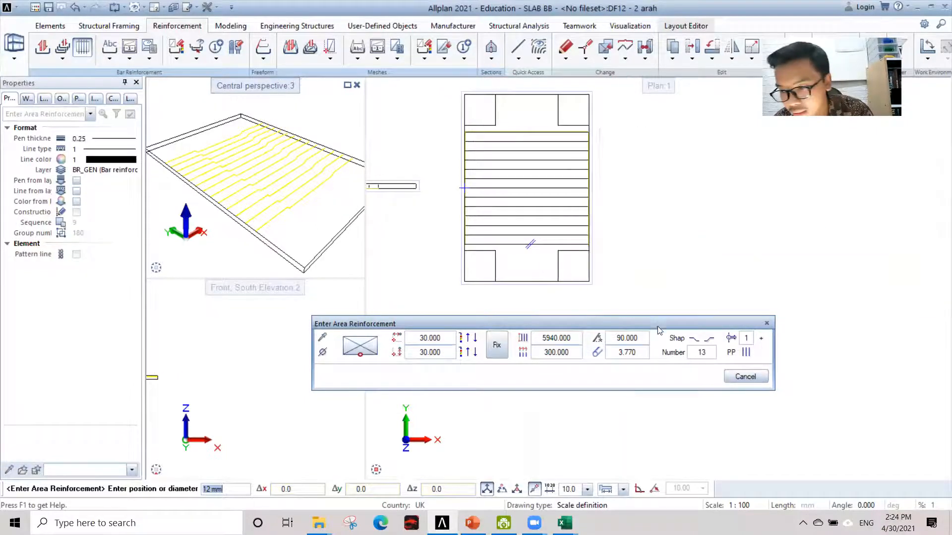
Try 9 as the number of bars in the vertical bar area
left_click(714, 353)
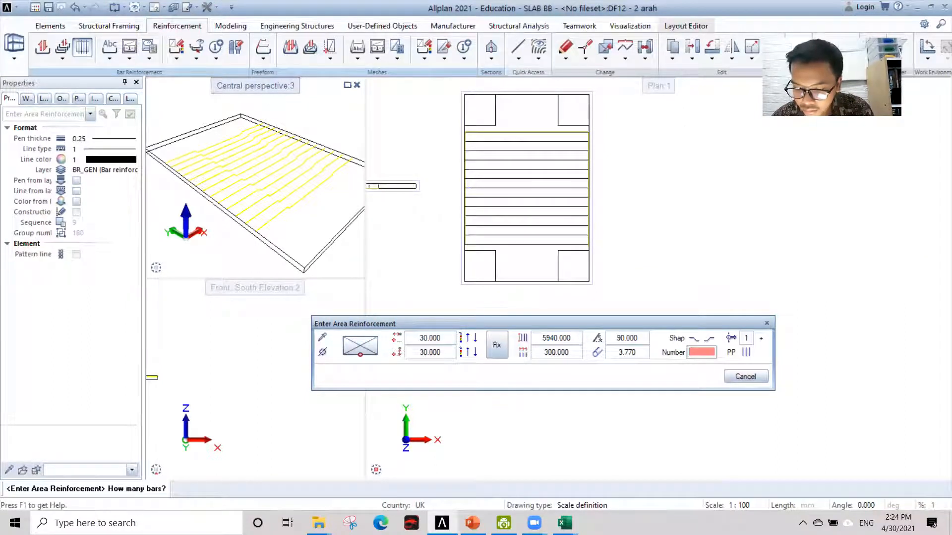
type("9")
key("Return")
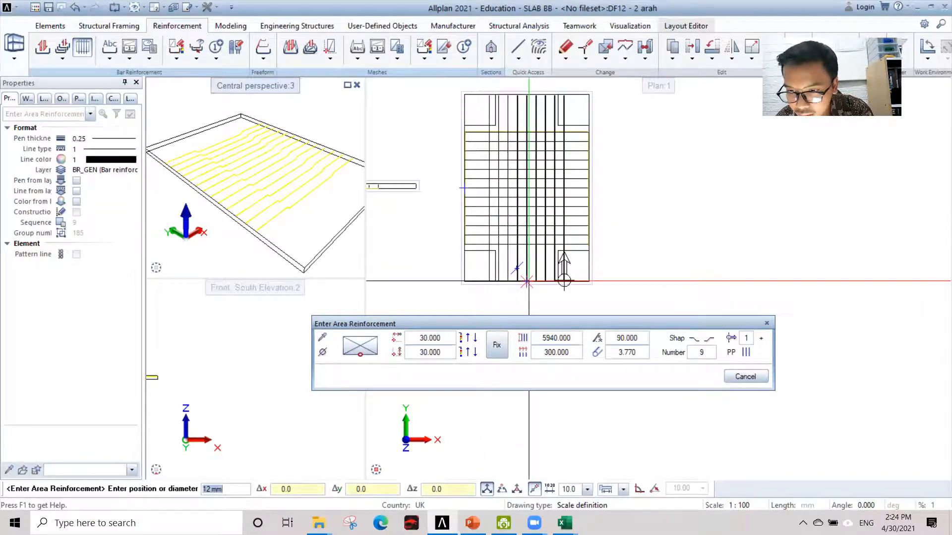
Set the number of bars in the vertical bar area to 7 so they fit between the corner guide lines
scroll(527, 282, "up", 2)
scroll(524, 282, "up", 1)
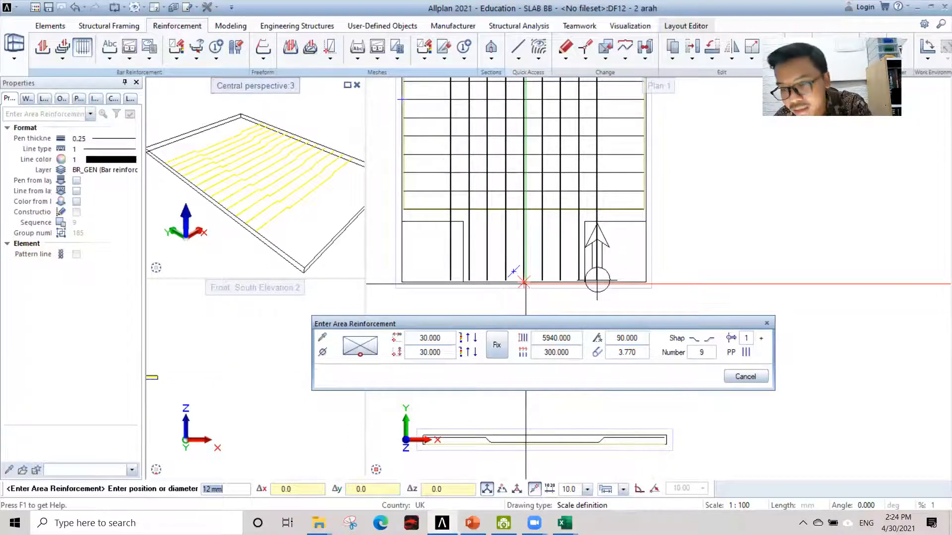
left_click(706, 352)
type("7")
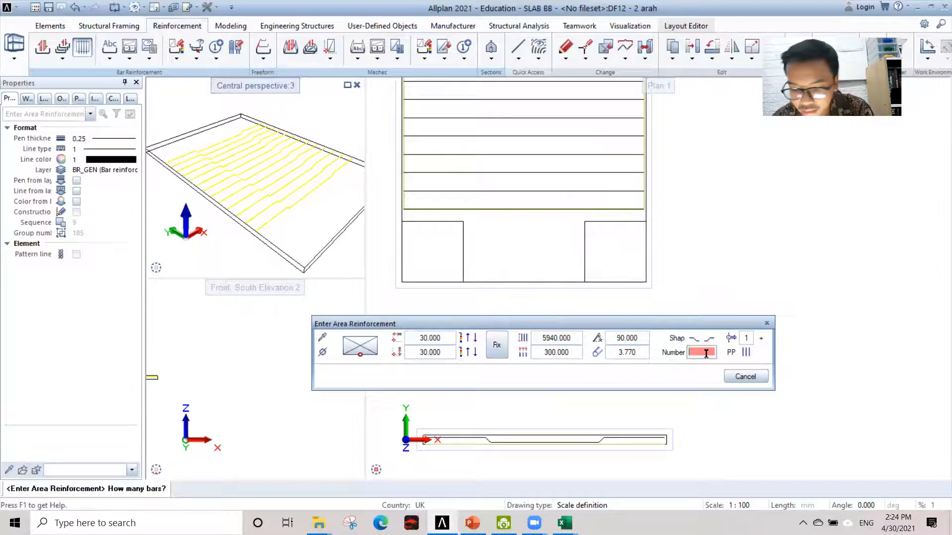
key("Return")
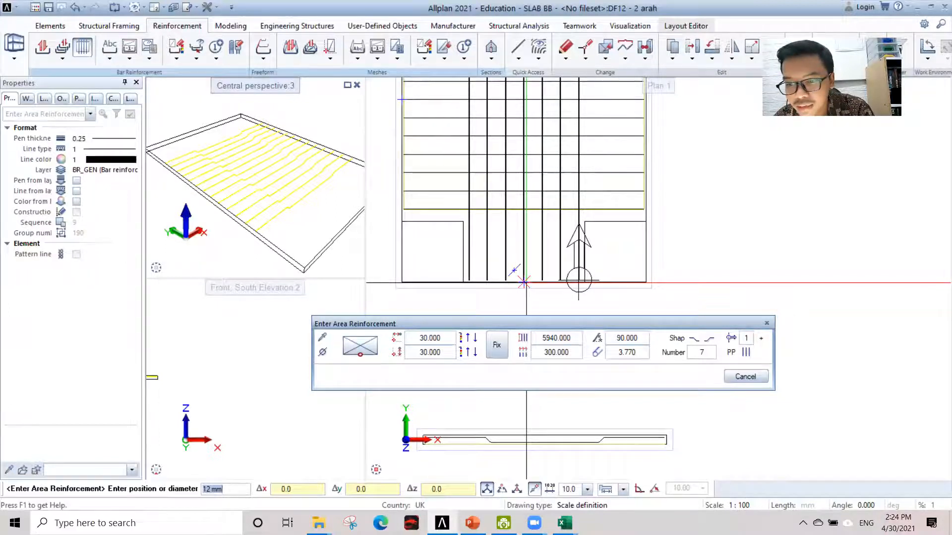
Place the vertical bar area at the midpoint of the slab's bottom edge in plan, skip its label and finish the area reinforcement
left_click(524, 283)
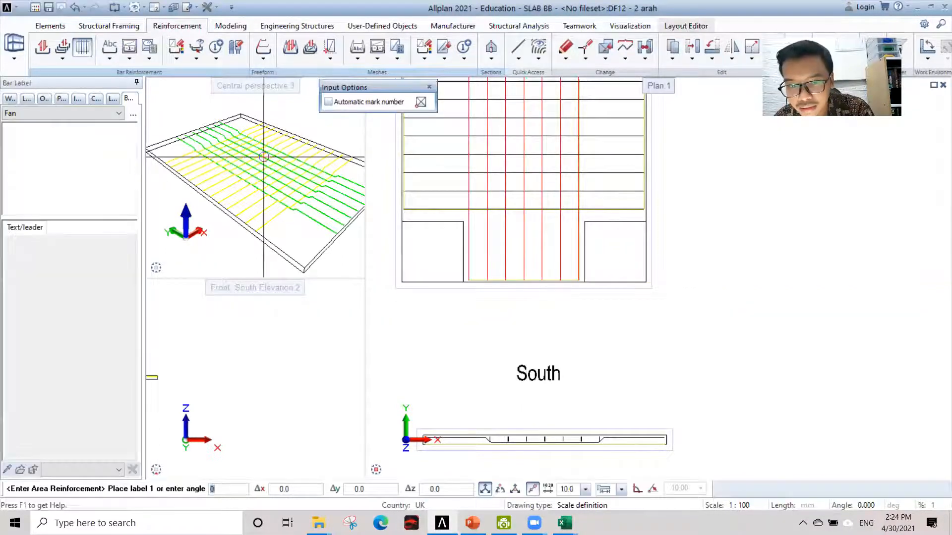
scroll(302, 191, "up", 2)
scroll(286, 217, "down", 3)
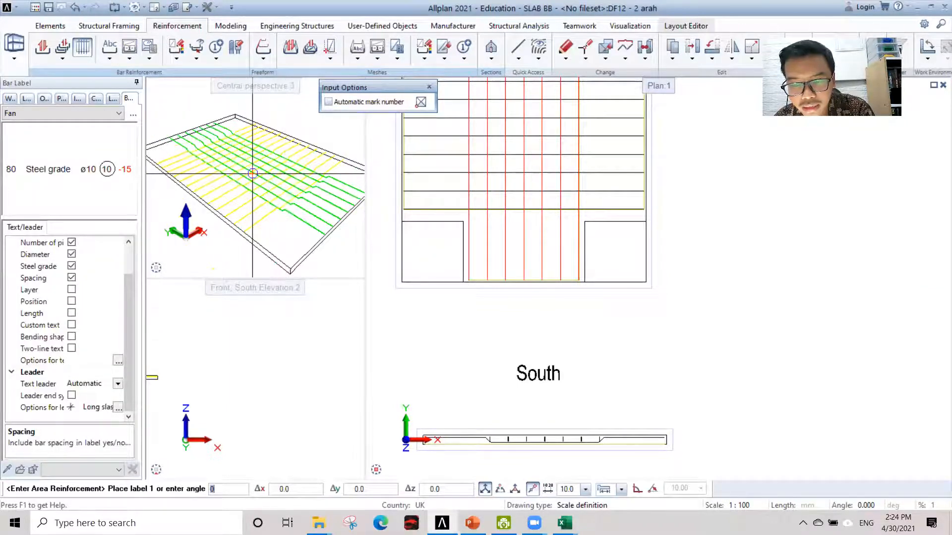
scroll(528, 239, "down", 3)
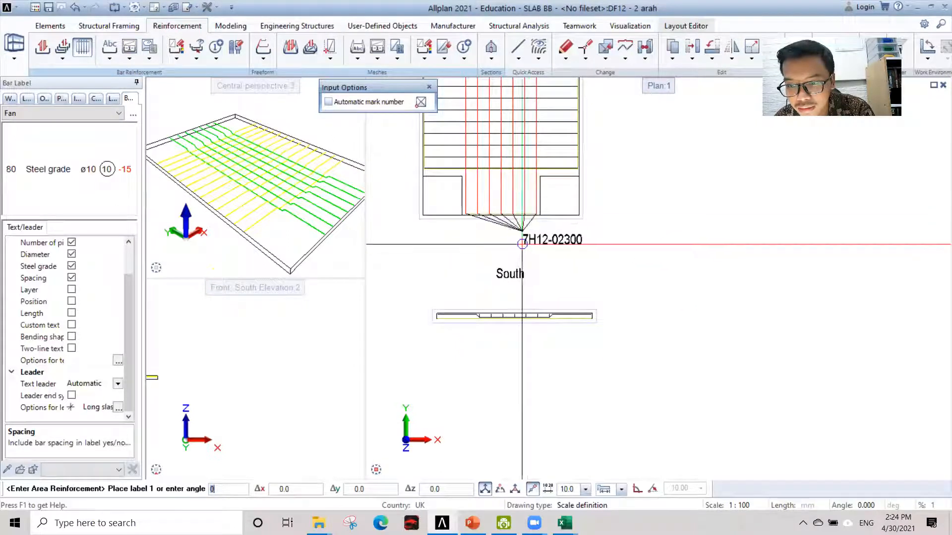
key("Escape")
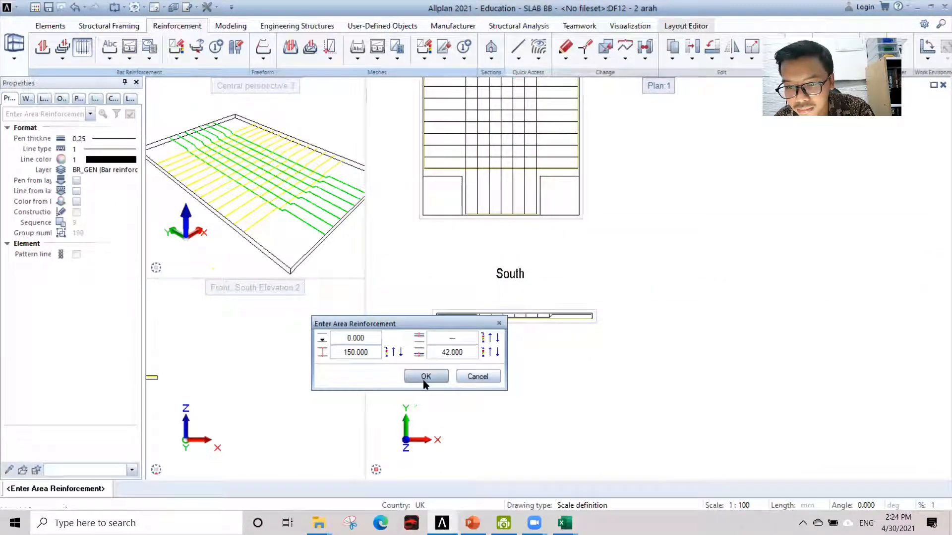
left_click(439, 383)
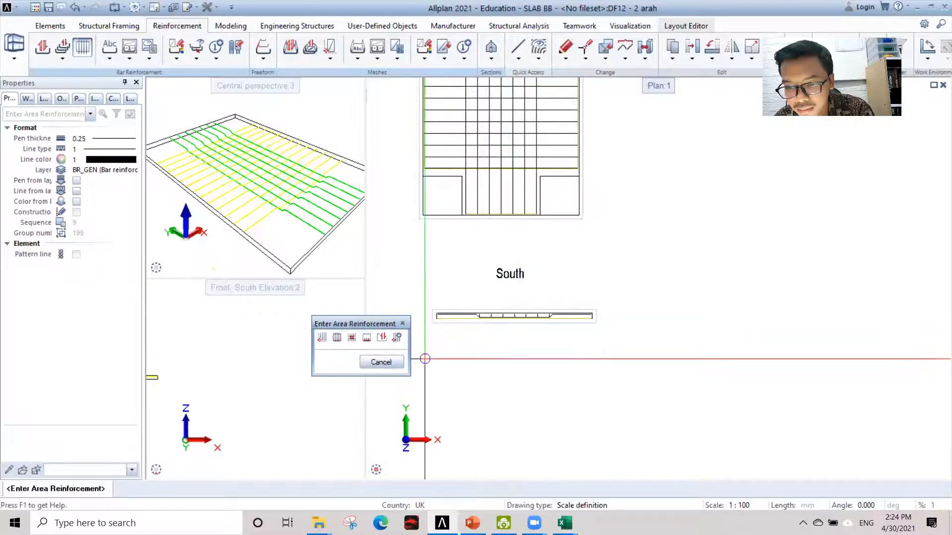
key("Escape")
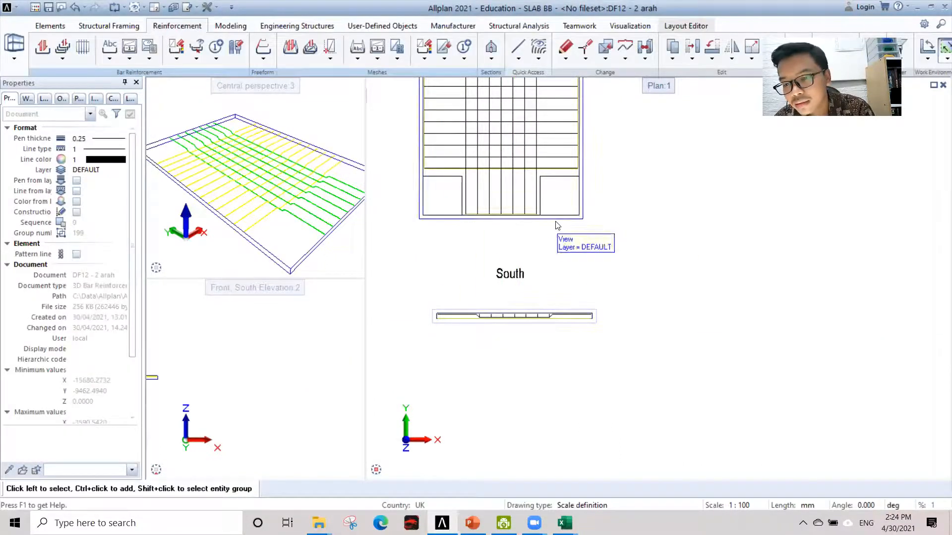
Examine the crossing cranked bars in the perspective view, the plan and the south section
scroll(247, 209, "up", 4)
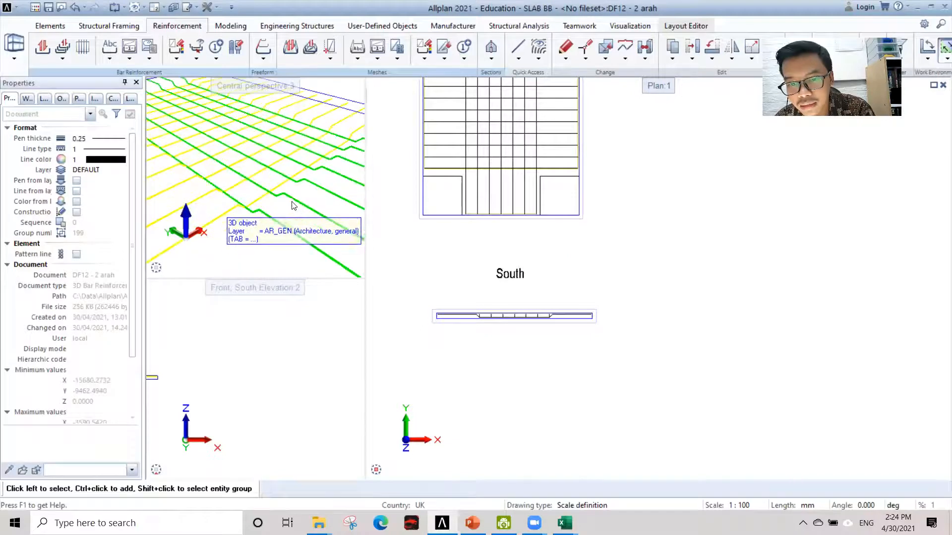
scroll(575, 269, "down", 2)
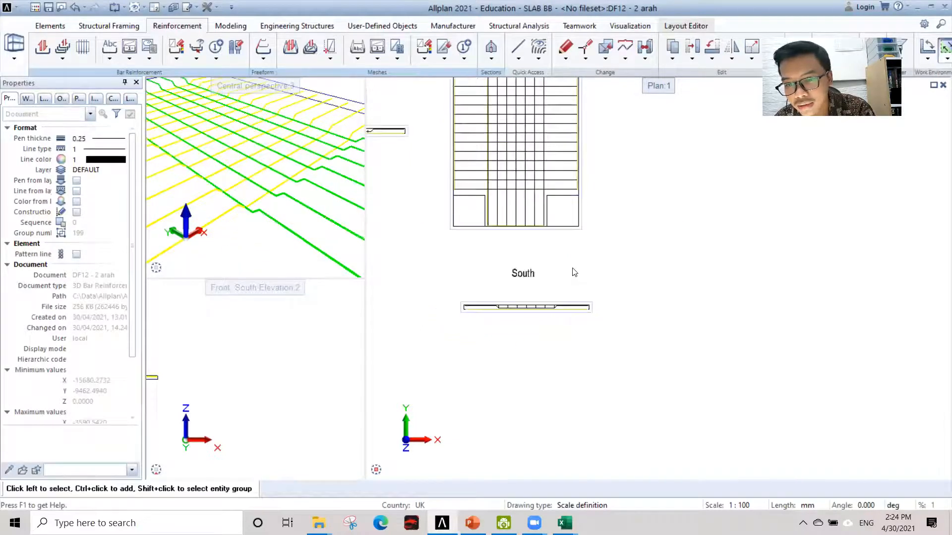
scroll(556, 223, "up", 3)
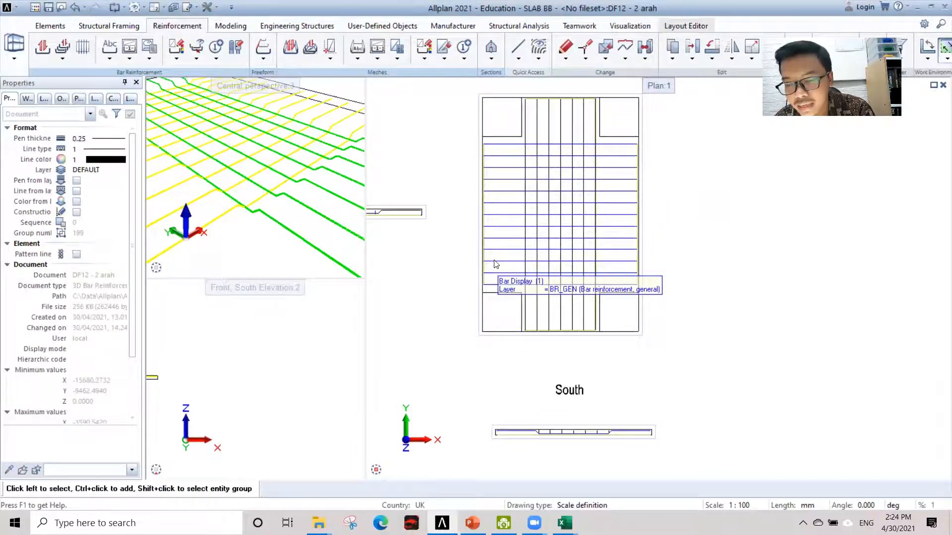
scroll(496, 268, "down", 2)
scroll(526, 376, "up", 4)
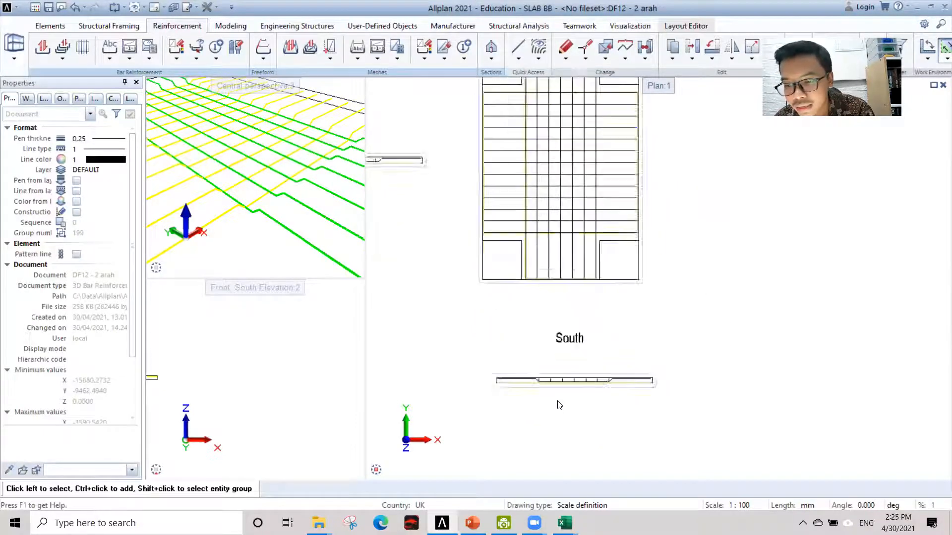
scroll(526, 373, "up", 1)
middle_click_drag(547, 355, 556, 270)
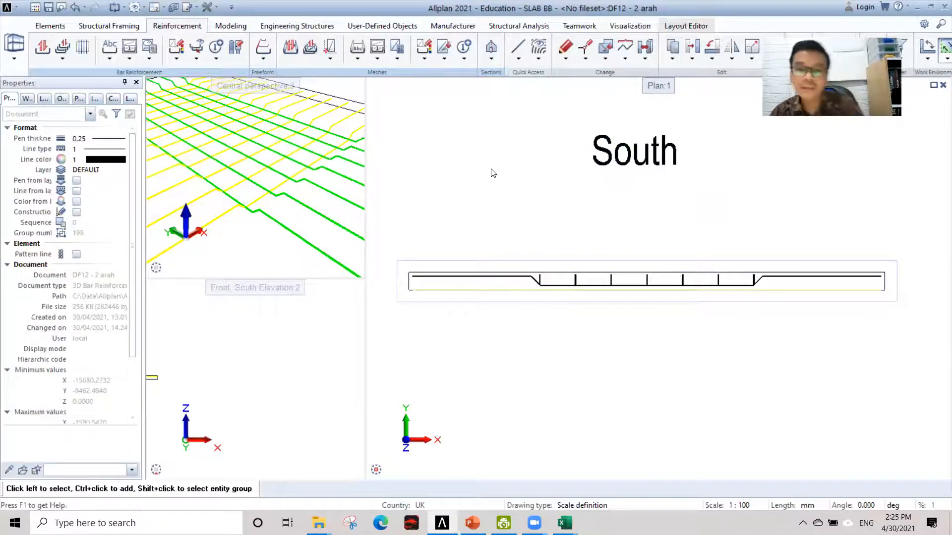
Start a freeform bar shape with a 12 mm diameter and a concrete cover of 30
left_click(42, 54)
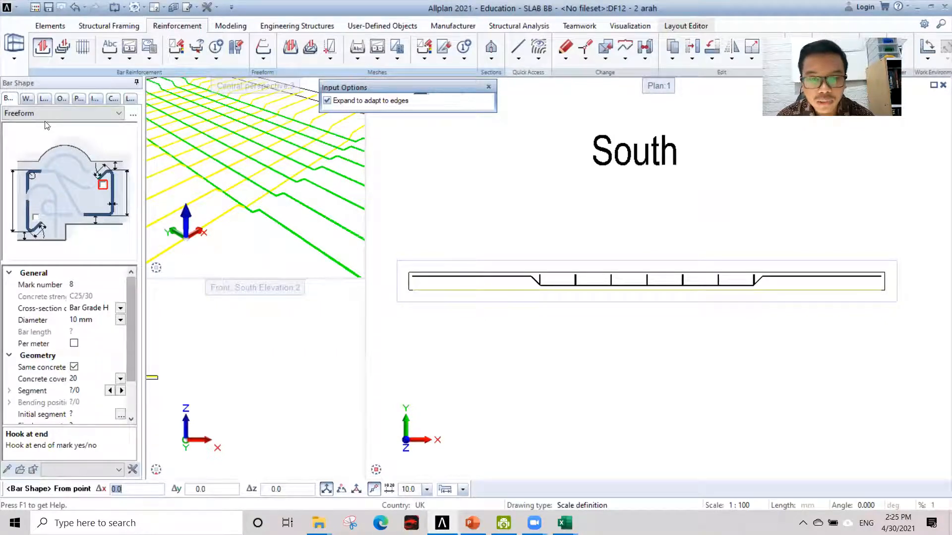
left_click(120, 320)
left_click(101, 369)
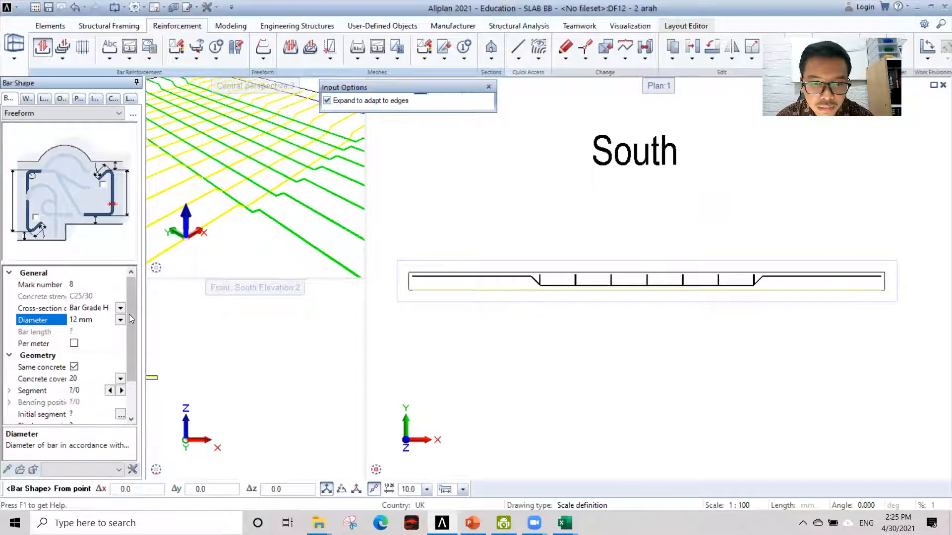
scroll(131, 366, "down", 2)
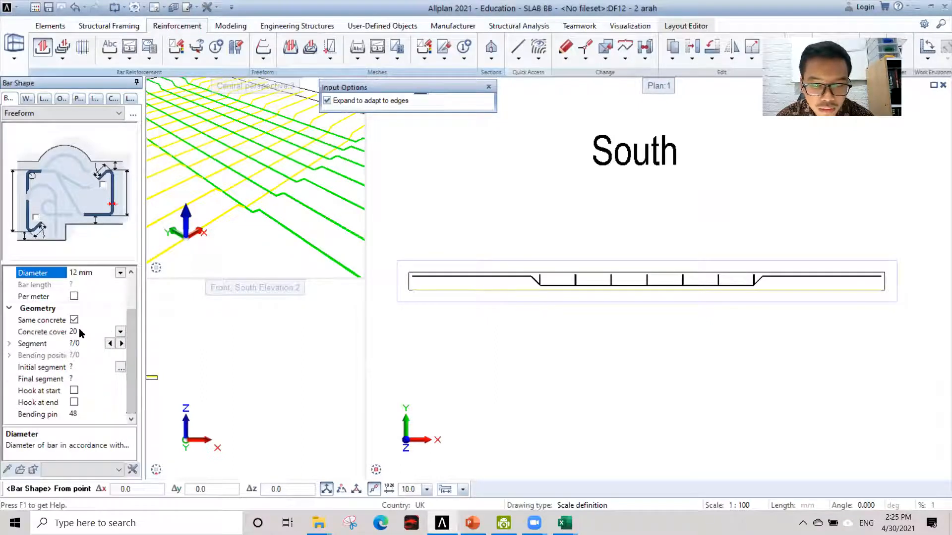
left_click(120, 332)
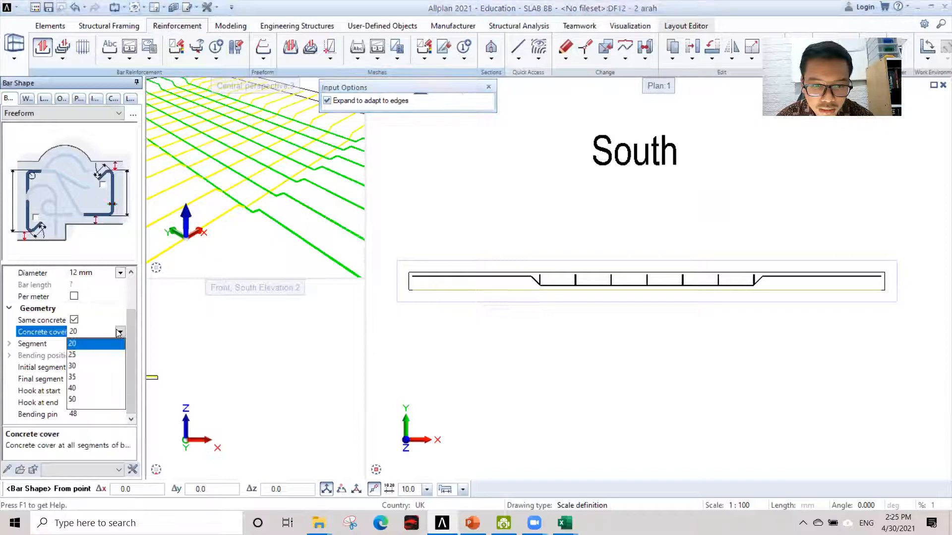
left_click(74, 366)
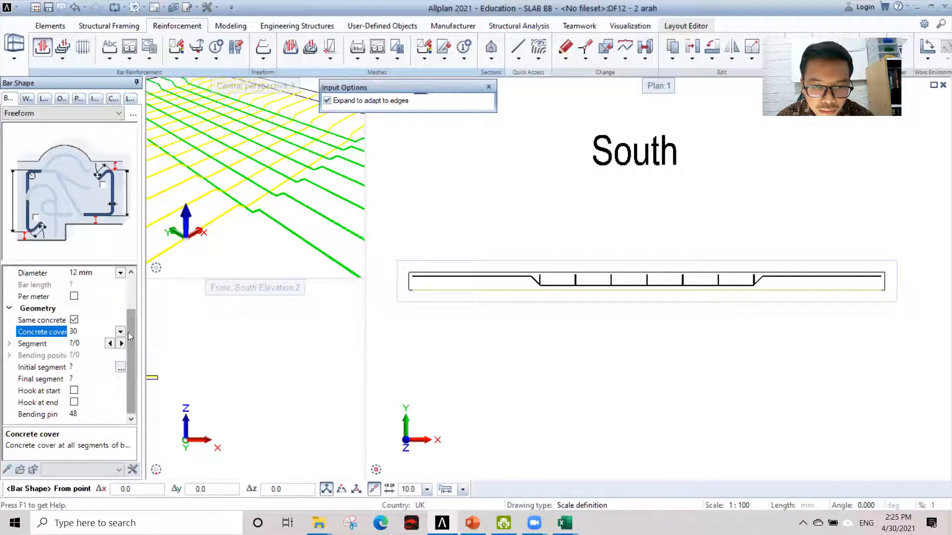
Add a hook at the bar's end with a hook length of 50
left_click(74, 402)
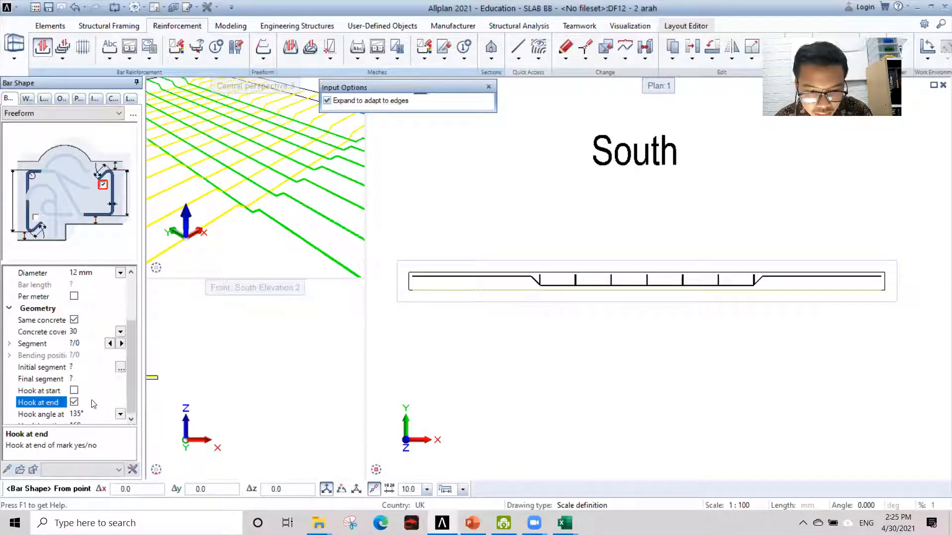
scroll(92, 401, "down", 1)
left_click(88, 403)
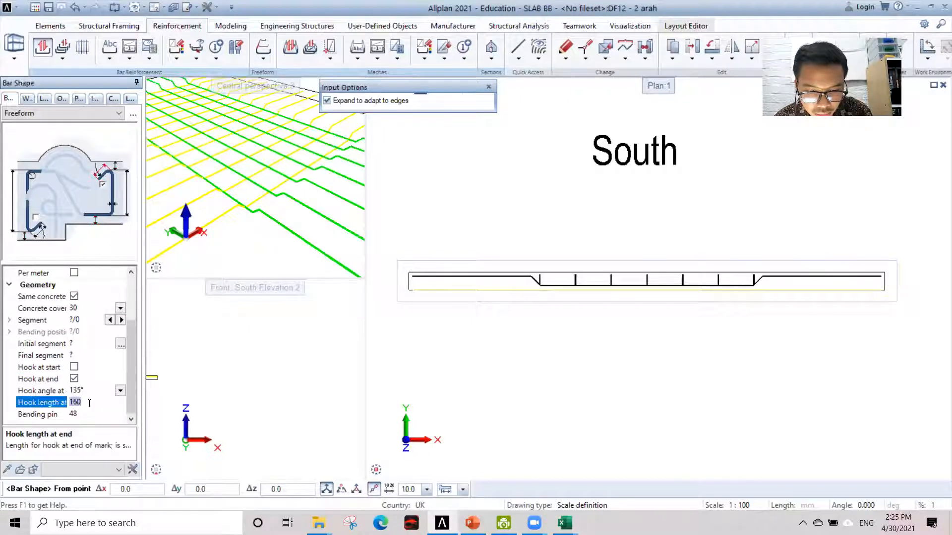
type("50")
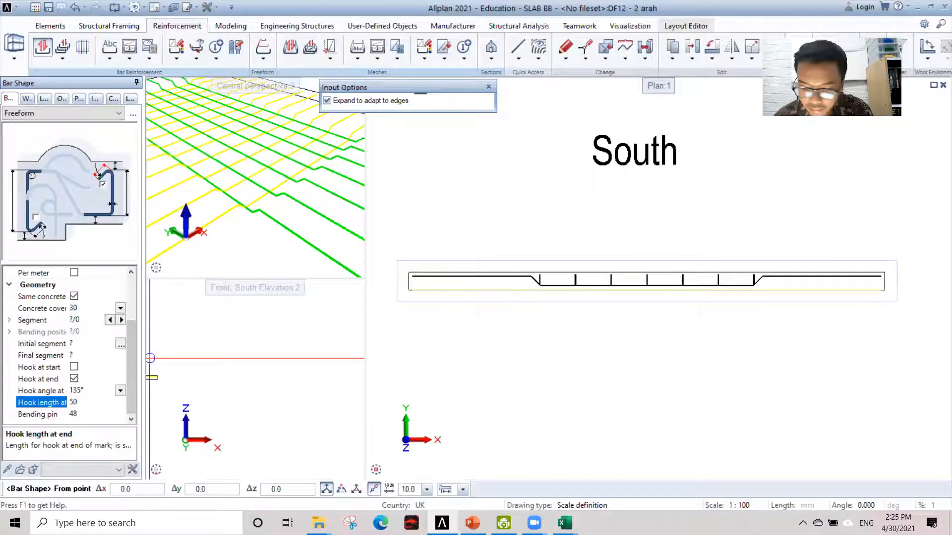
Without adapting to edges, draw the hooked bar 1200 long from the south section's upper-left corner along its top edge, leaving it unlabelled
scroll(403, 277, "up", 5)
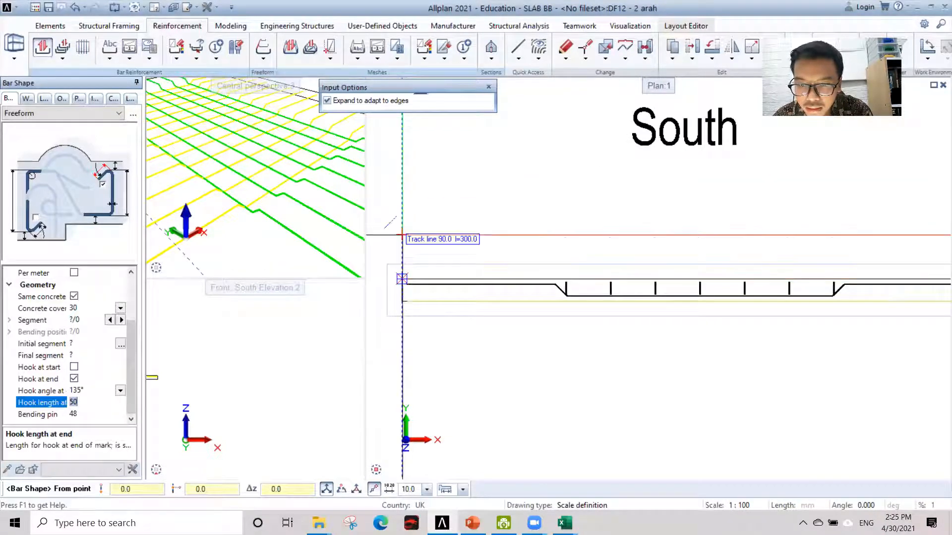
left_click(328, 101)
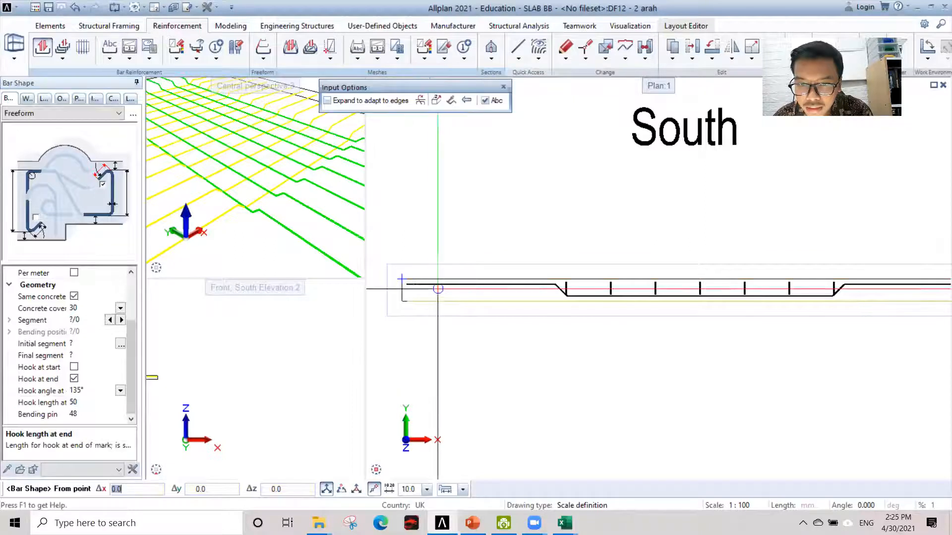
left_click(402, 279)
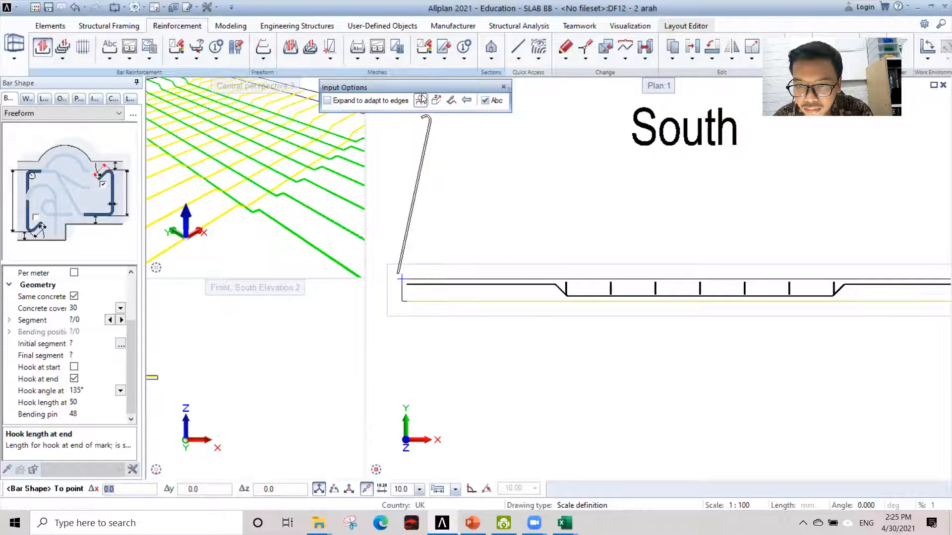
scroll(535, 282, "up", 2)
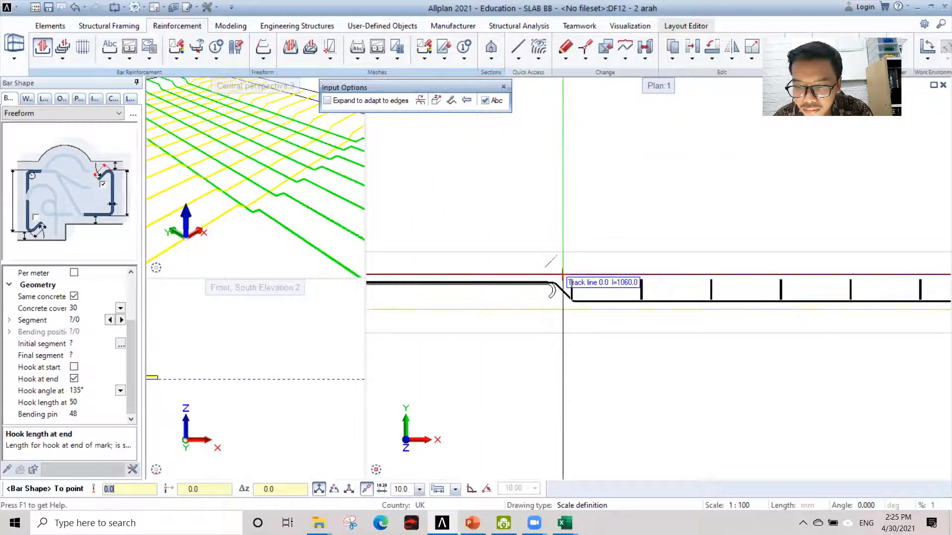
scroll(571, 274, "down", 2)
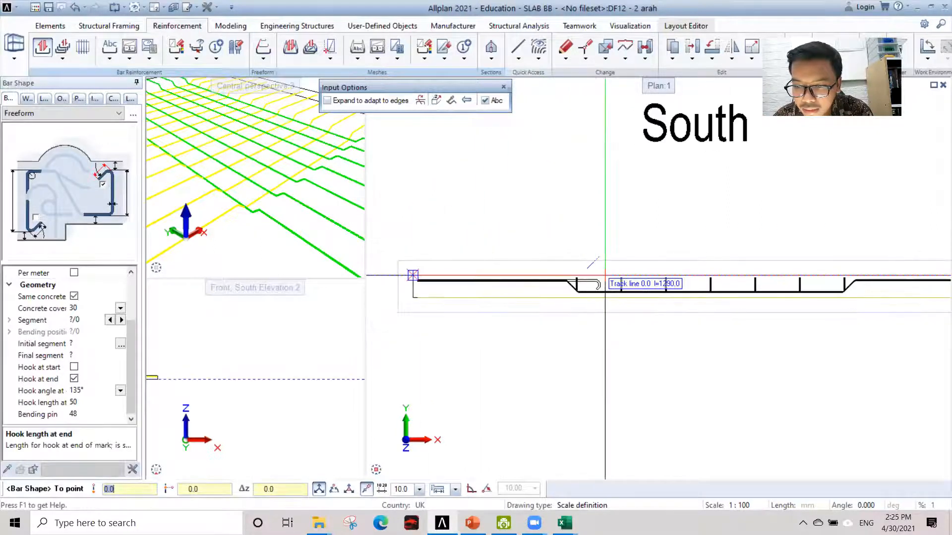
type("1200")
key("Return")
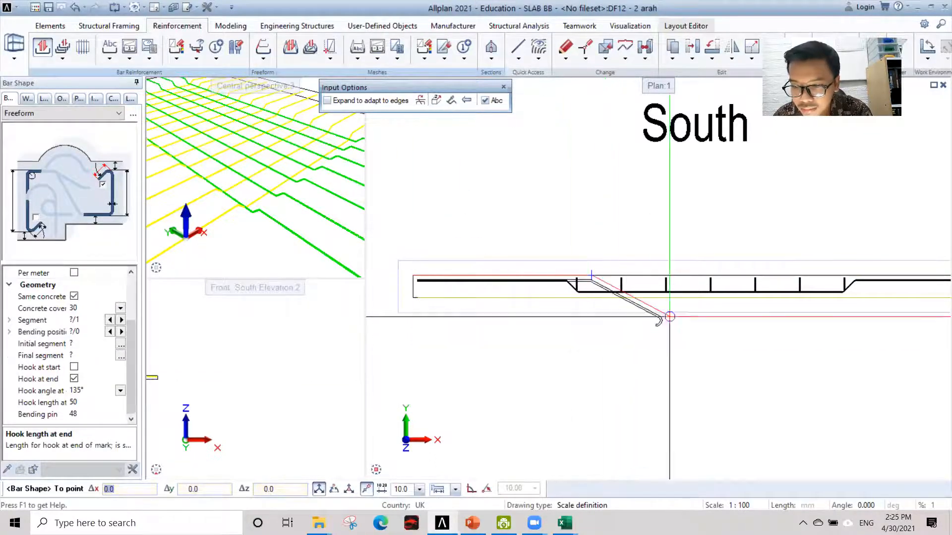
key("Escape")
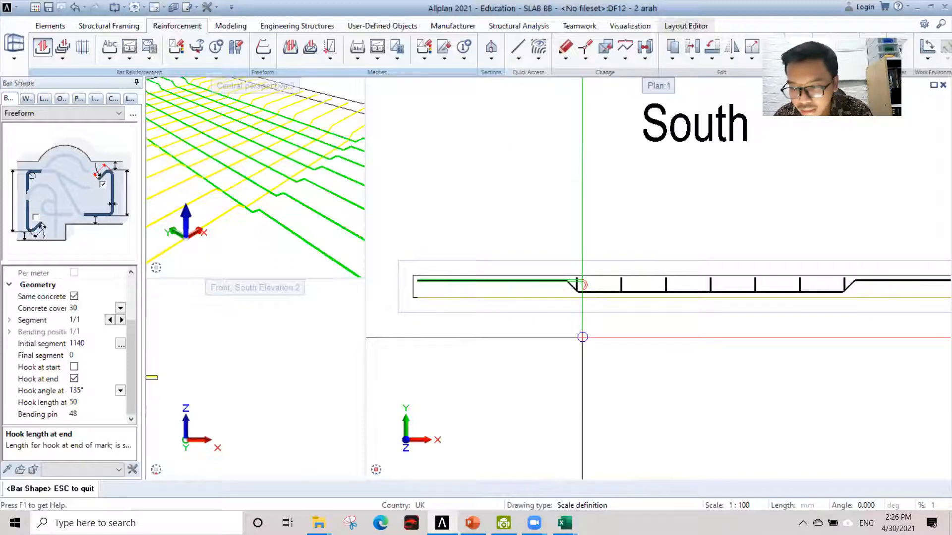
key("Escape")
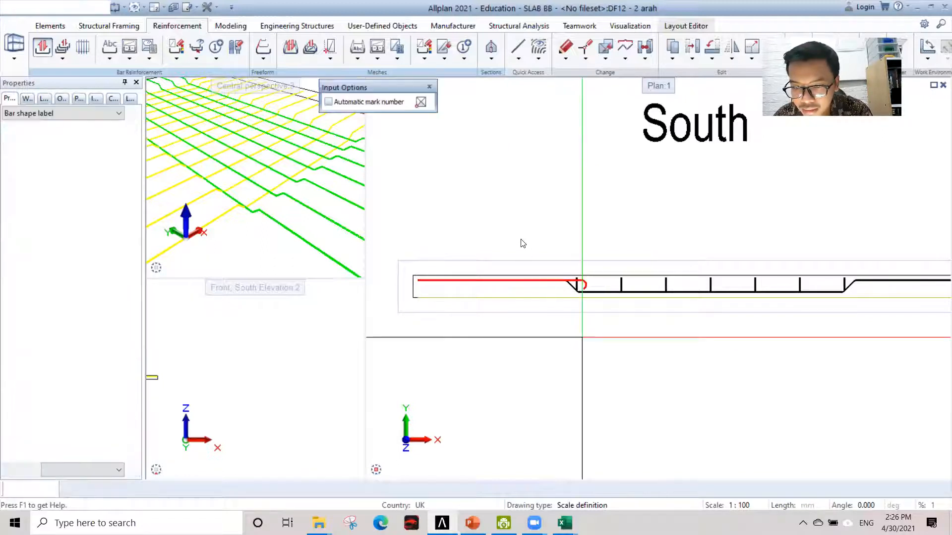
key("Escape")
For the hooked bar's linear placement, switch the edge offset to Start and set the start offset to 150
left_click(521, 280)
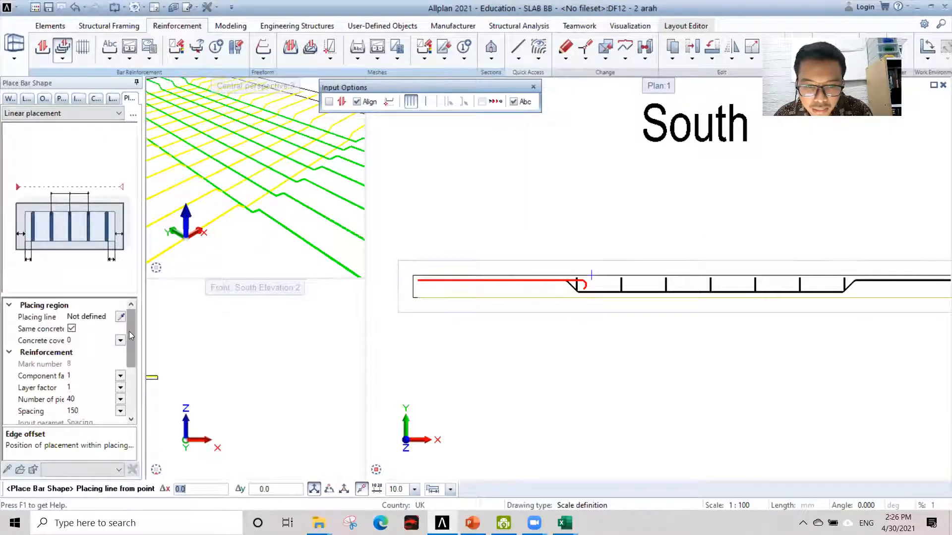
left_click_drag(134, 331, 135, 403)
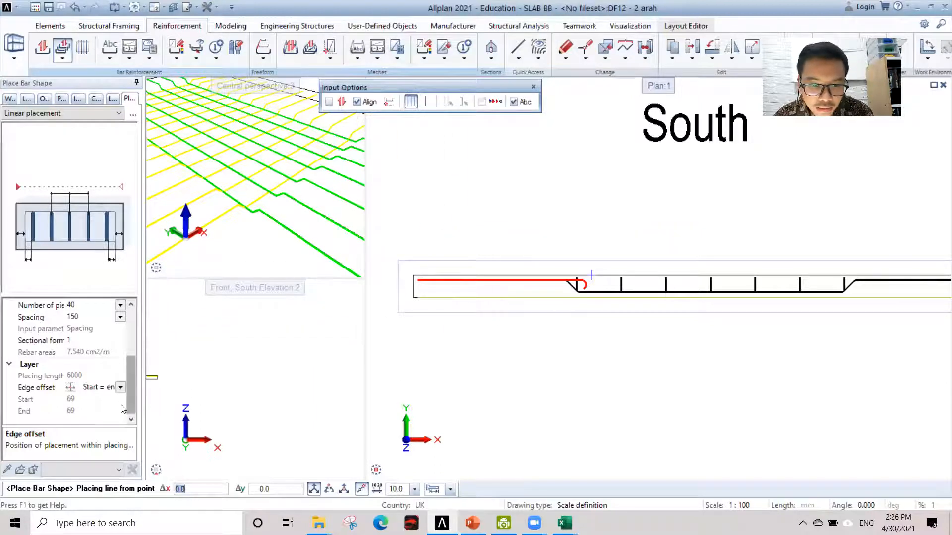
left_click(121, 388)
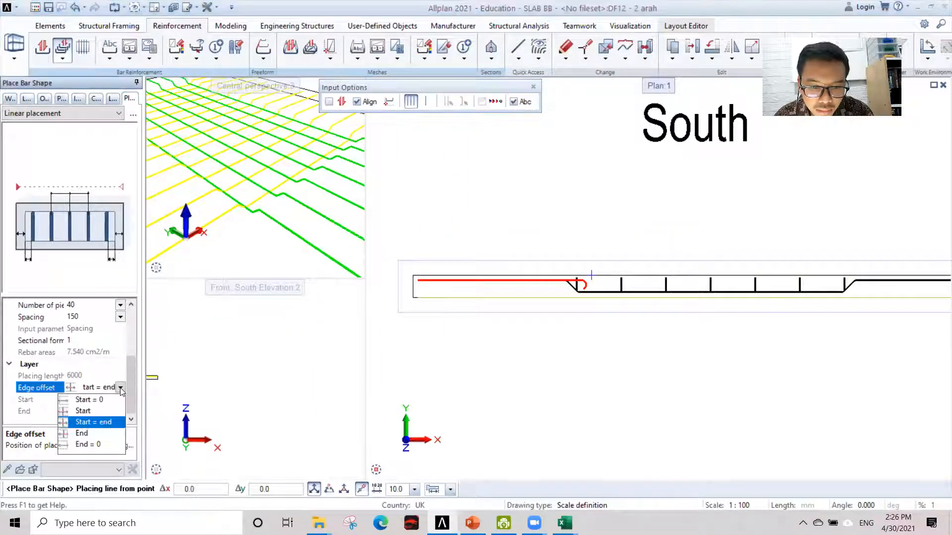
left_click(88, 411)
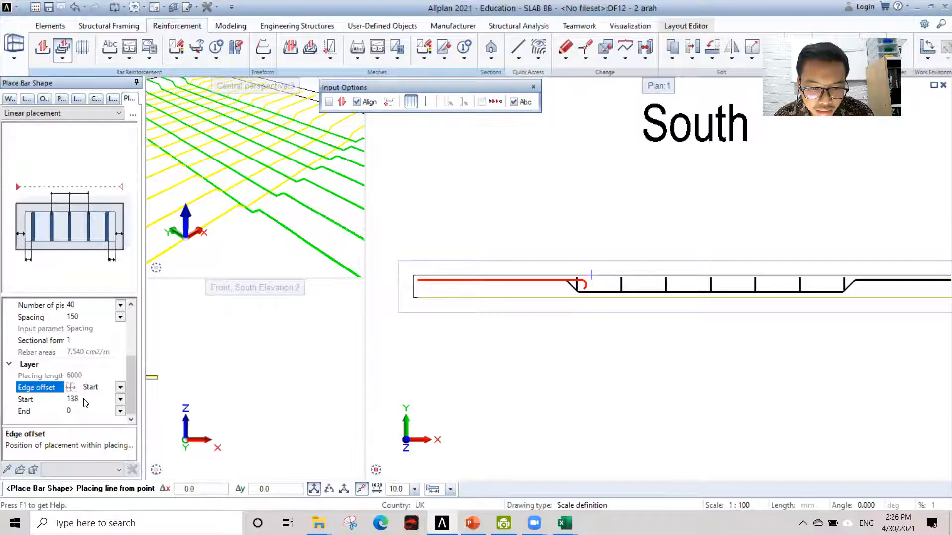
left_click(85, 399)
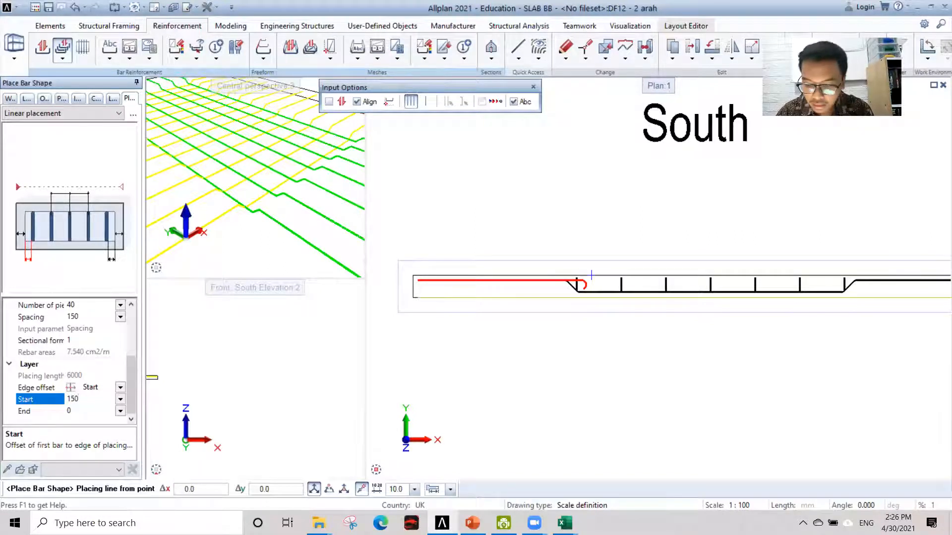
left_click(77, 396)
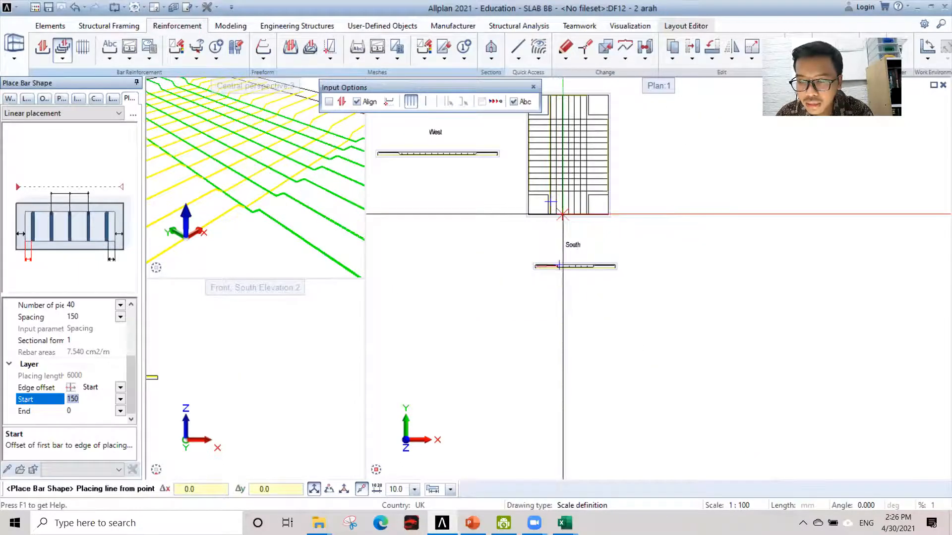
Place the hooked bars in plan along the slab's left edge, from the middle strip's lower-left corner to its upper-left corner
middle_click_drag(562, 214, 553, 254)
scroll(552, 258, "up", 1)
scroll(540, 342, "up", 1)
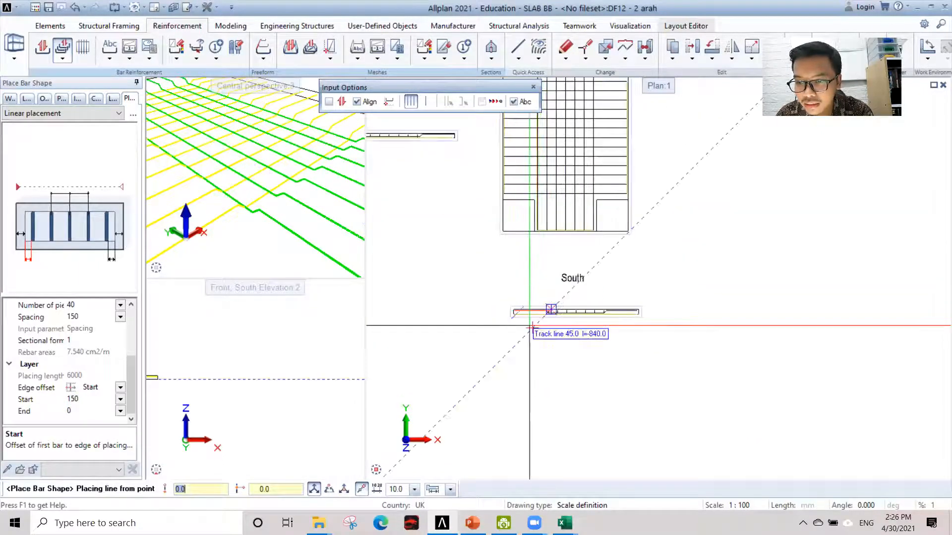
scroll(531, 327, "up", 1)
scroll(538, 302, "down", 1)
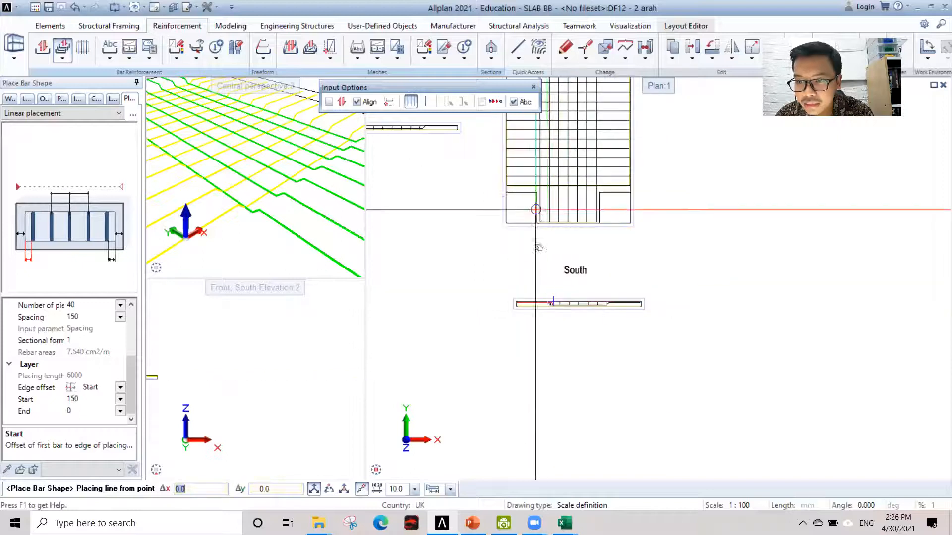
middle_click_drag(536, 208, 545, 302)
scroll(548, 267, "up", 1)
middle_click_drag(542, 245, 529, 253)
scroll(528, 255, "up", 1)
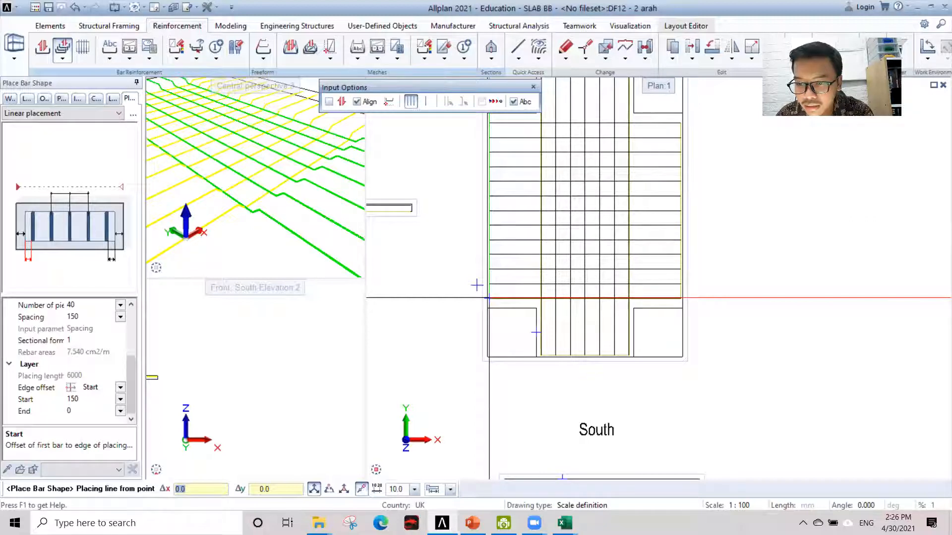
left_click(488, 298)
scroll(524, 287, "down", 1)
middle_click_drag(532, 203, 544, 242)
scroll(528, 202, "up", 1)
scroll(528, 207, "up", 1)
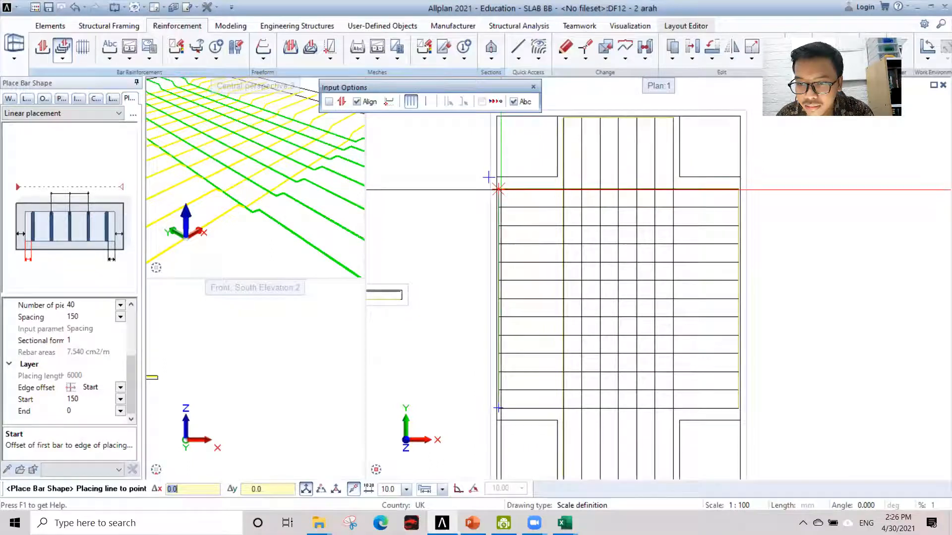
left_click(499, 189)
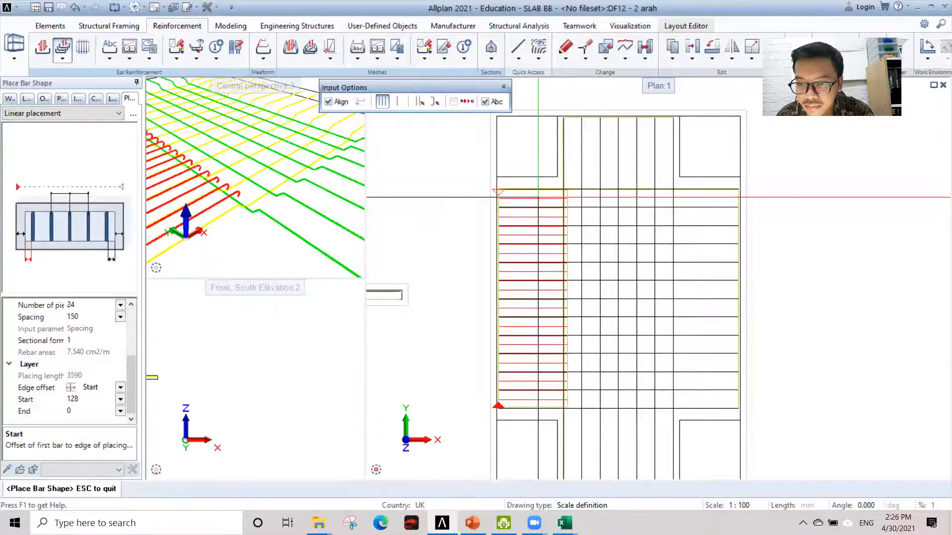
Set the hooked bars' spacing to 300 and their start offset to 150, and finish the placement
middle_click_drag(605, 329, 601, 250)
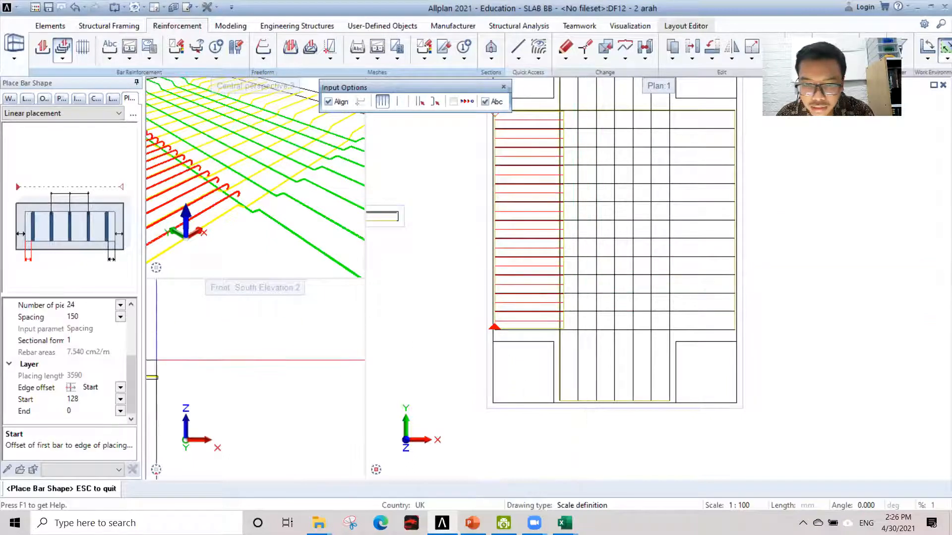
left_click(86, 316)
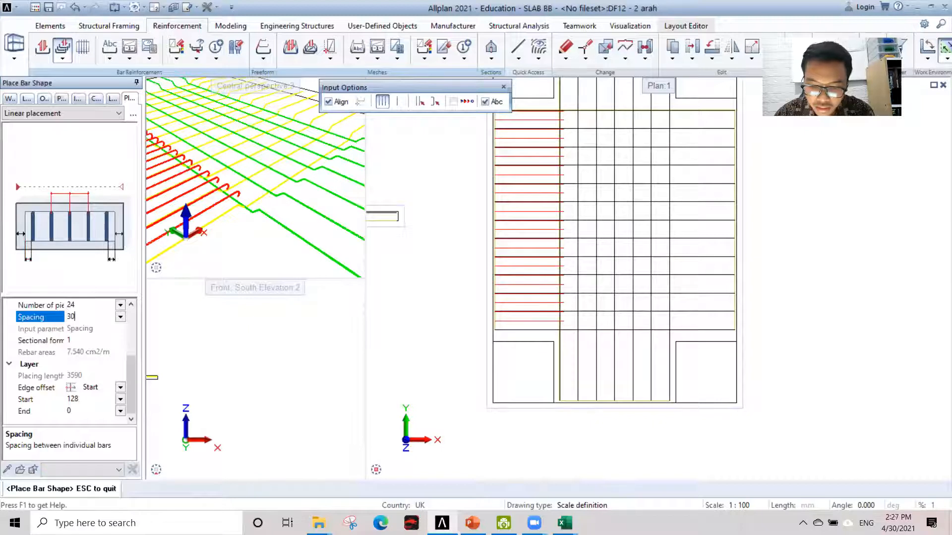
key("Return")
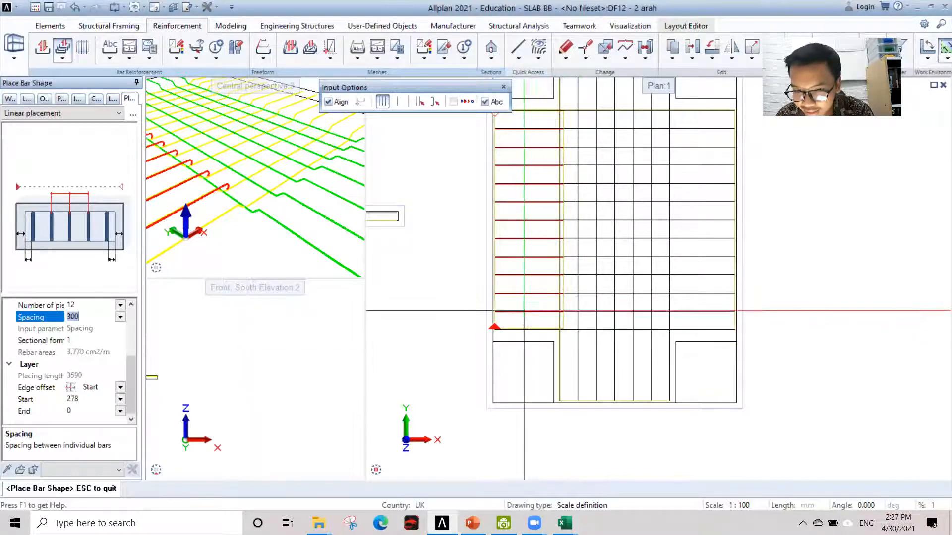
scroll(547, 318, "up", 5)
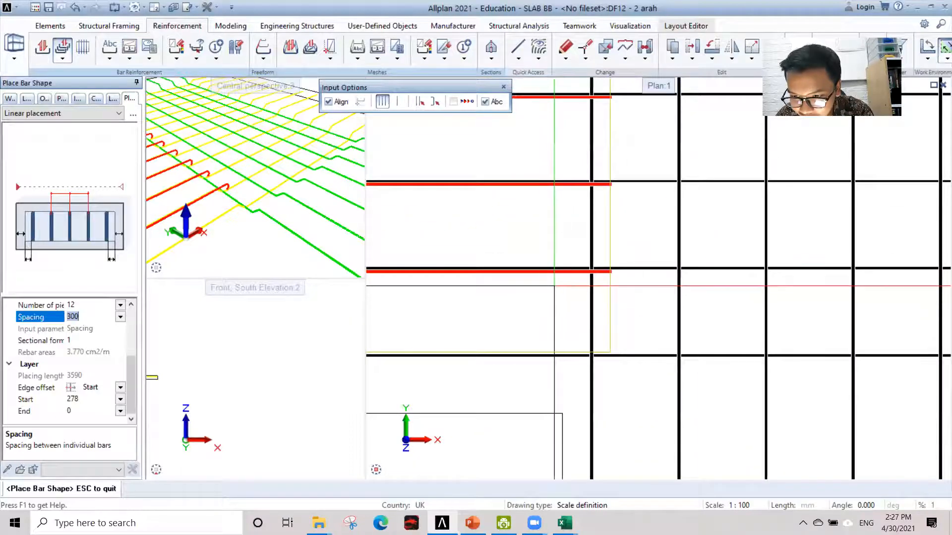
left_click(81, 399)
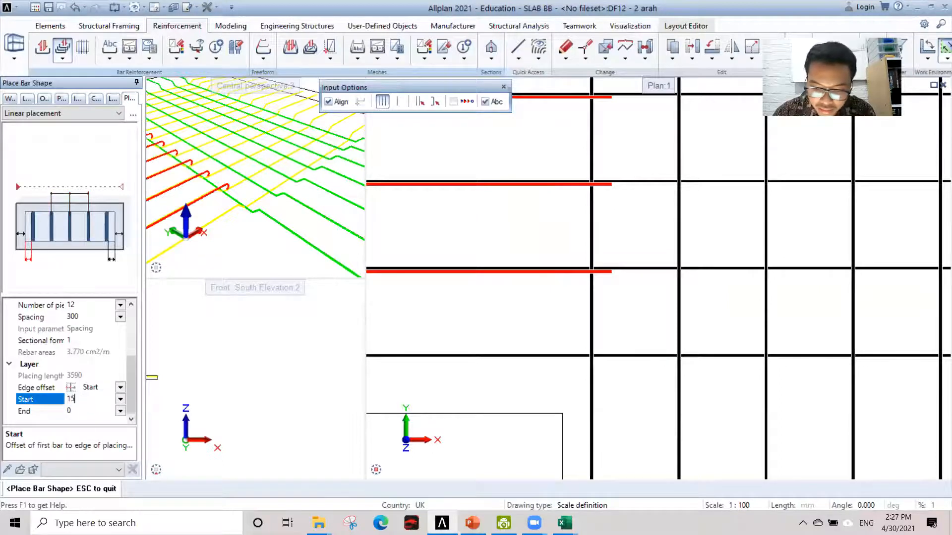
key("Return")
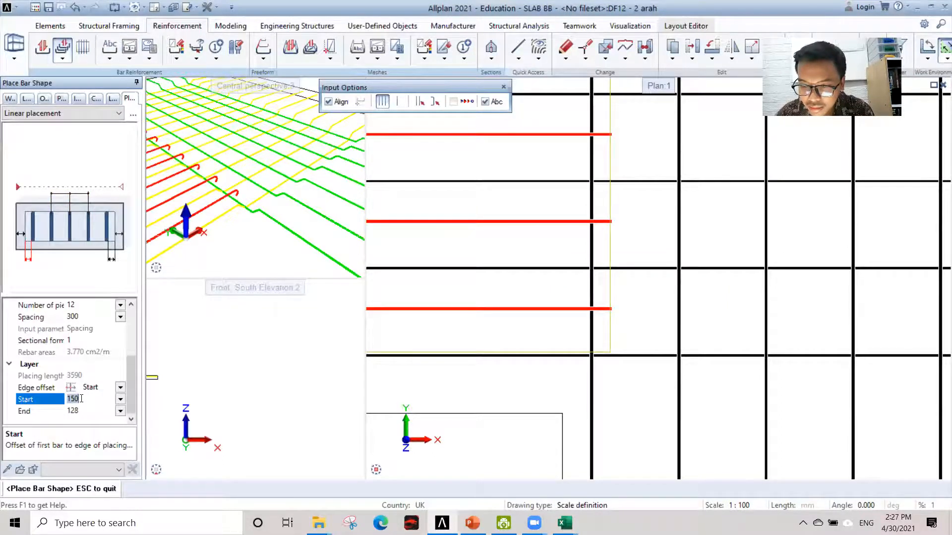
scroll(534, 331, "down", 2)
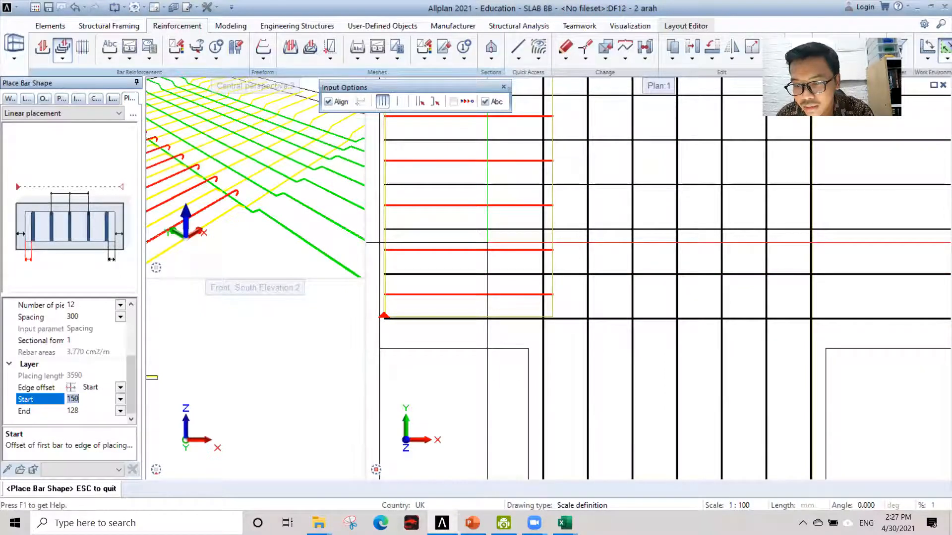
scroll(212, 198, "down", 5)
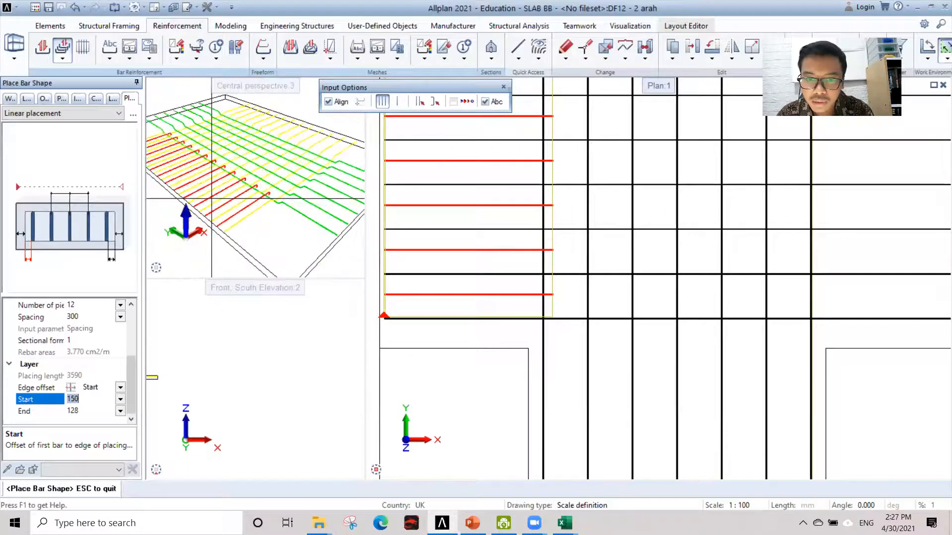
scroll(252, 231, "up", 3)
scroll(519, 277, "down", 5)
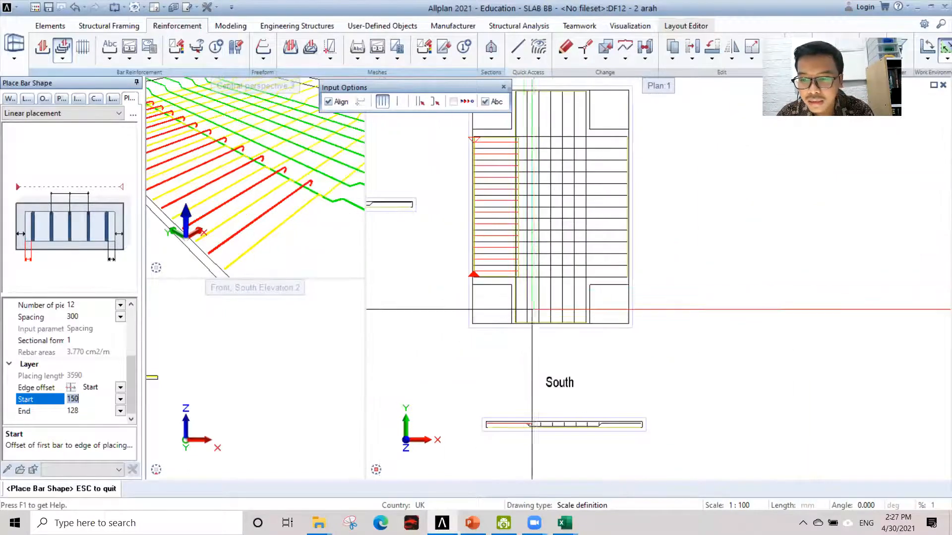
scroll(519, 277, "down", 1)
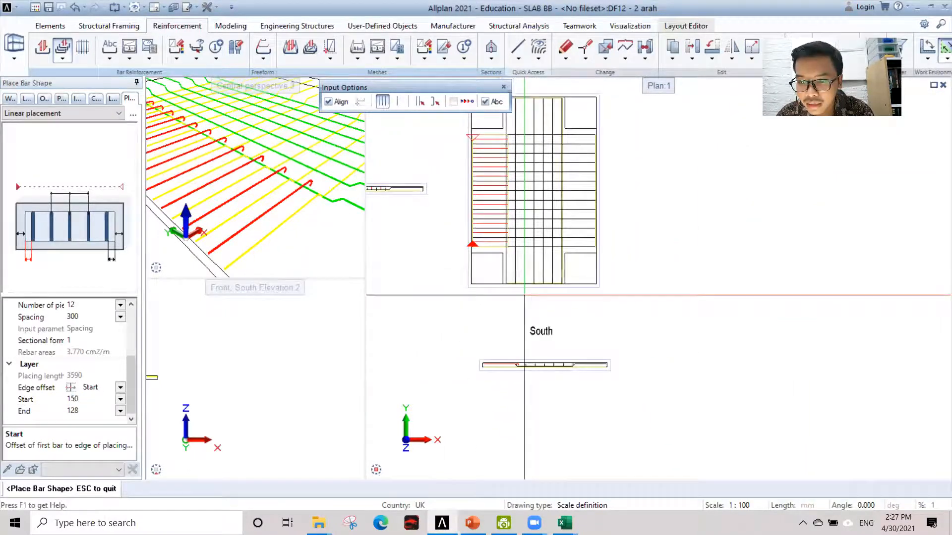
scroll(507, 381, "up", 5)
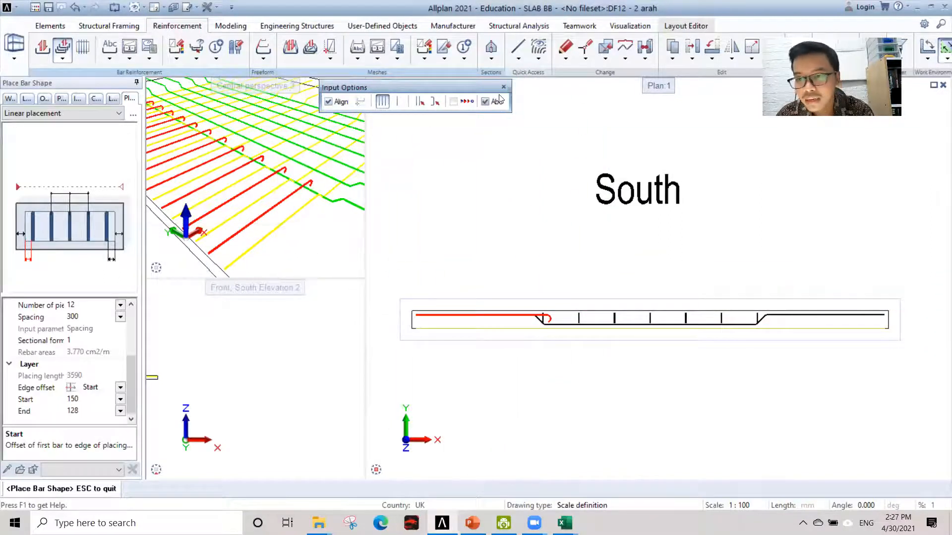
key("Escape")
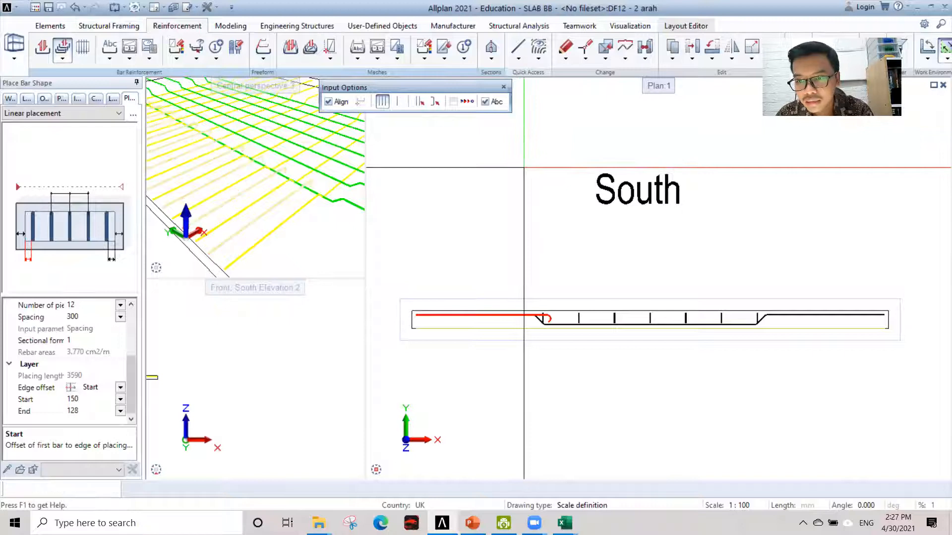
key("Escape")
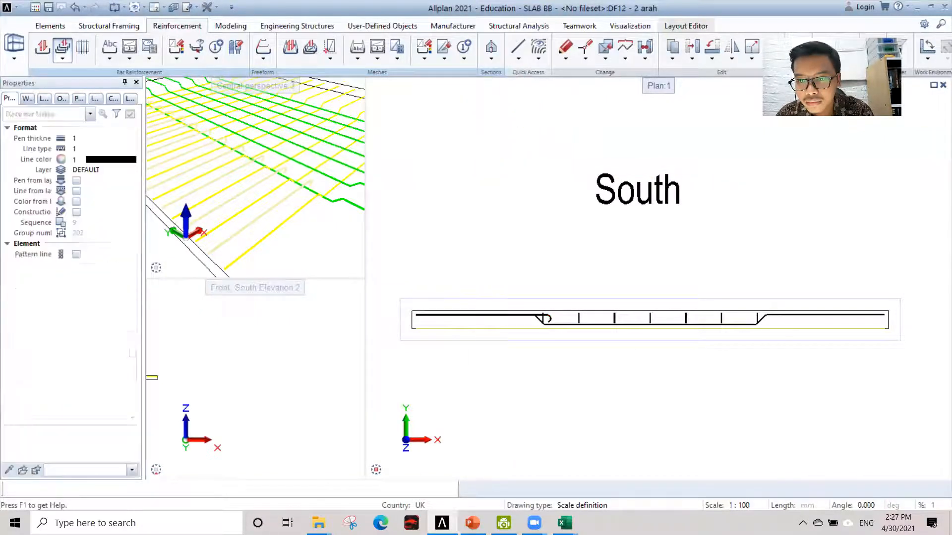
Start a new freeform 12 mm bar shape and remove the hook at its end
left_click(44, 47)
left_click(44, 48)
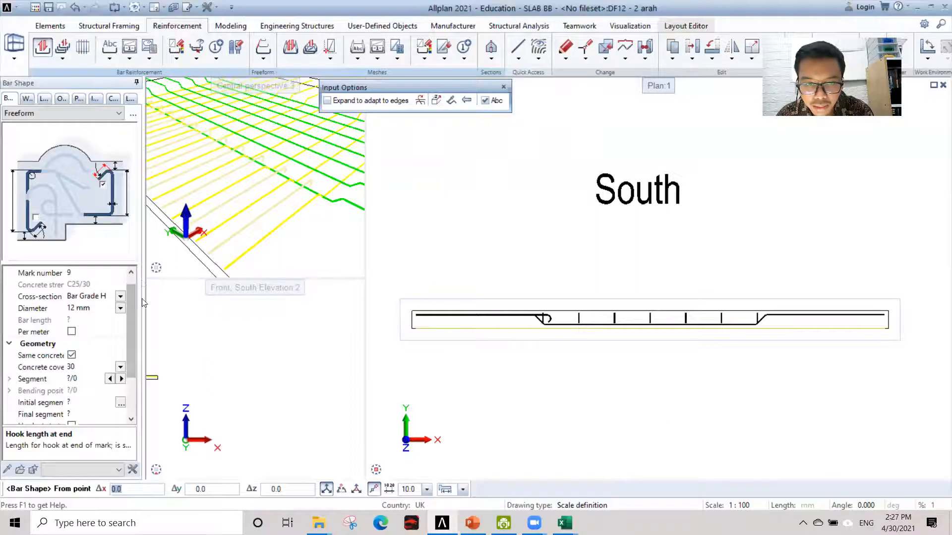
left_click_drag(131, 306, 132, 314)
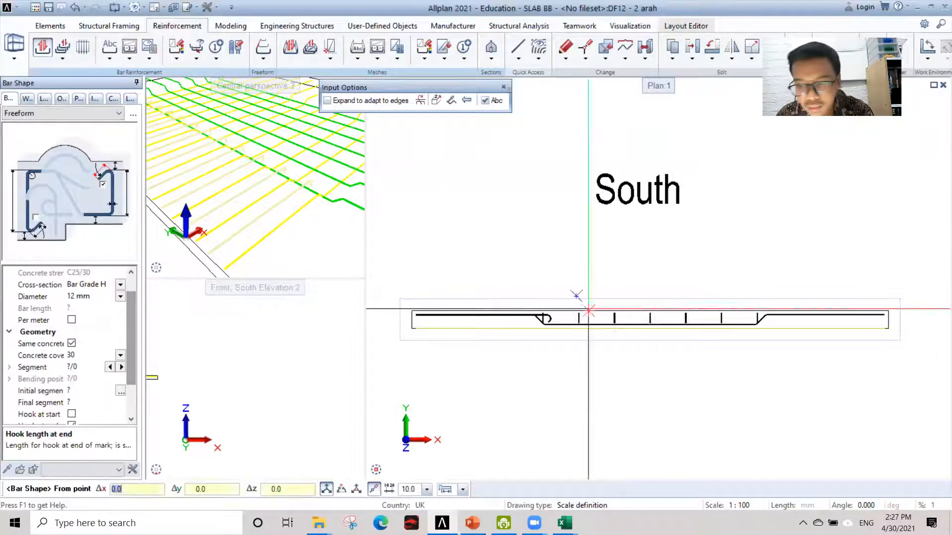
scroll(422, 322, "up", 3)
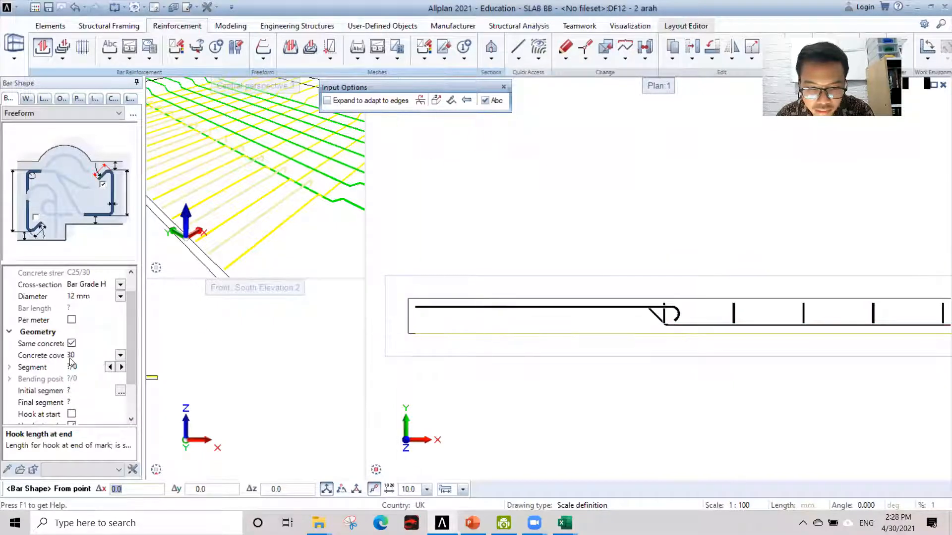
left_click_drag(132, 353, 138, 391)
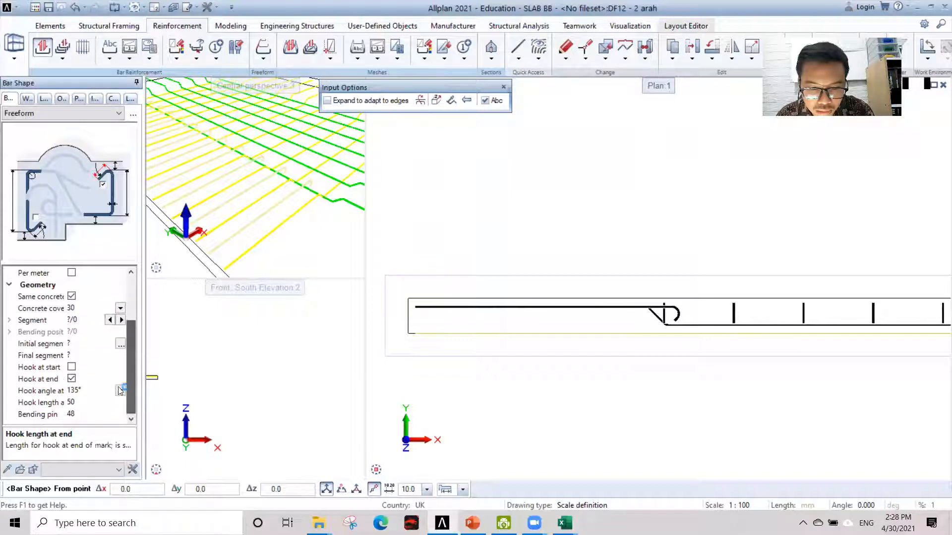
left_click(72, 378)
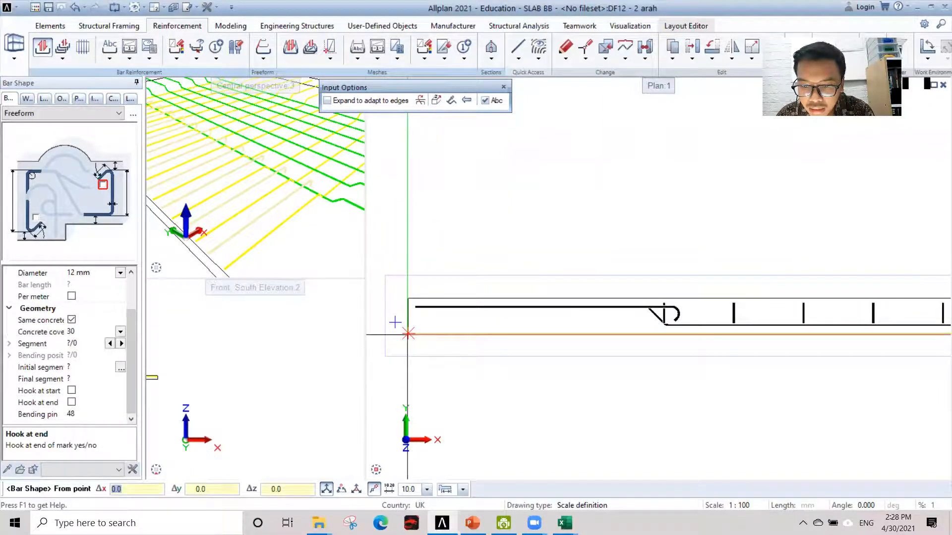
Draw the straight bar along the south section's bottom edge, from its lower-left corner to its lower-right corner
left_click(407, 333)
scroll(627, 340, "down", 3)
scroll(773, 338, "up", 4)
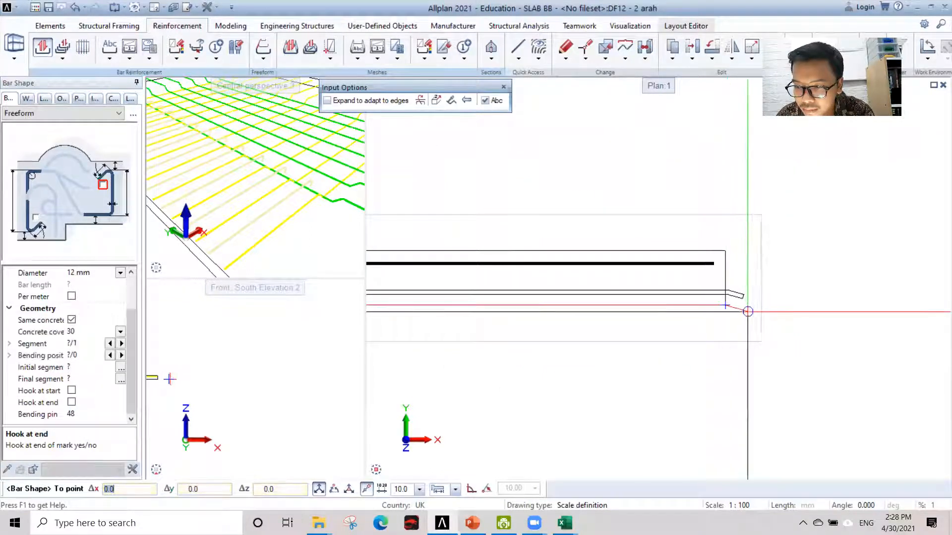
scroll(746, 310, "down", 3)
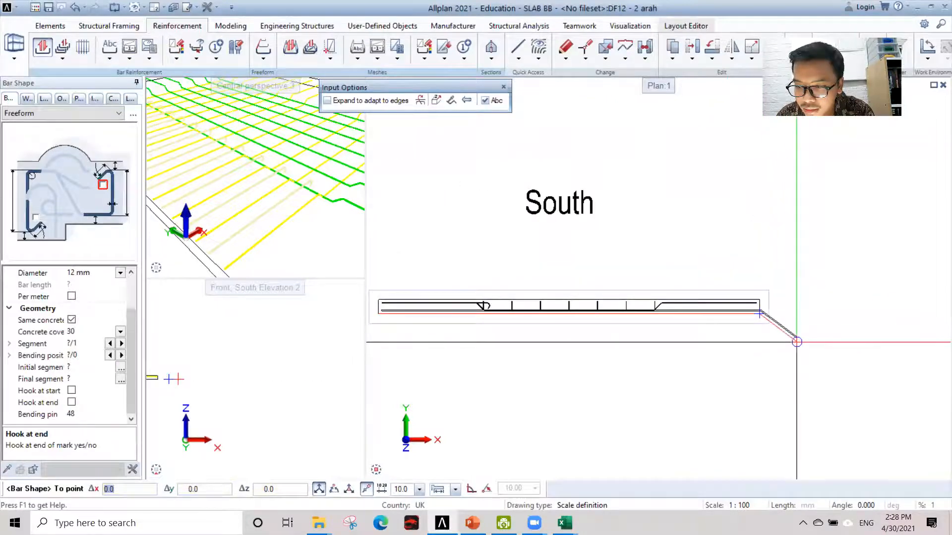
left_click(791, 330)
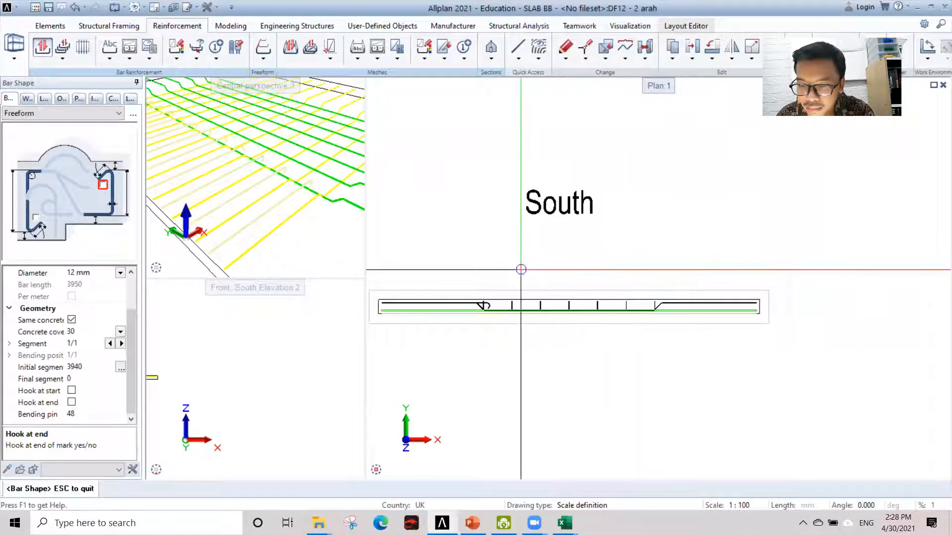
Set the straight bottom bar's concrete cover to 42 and accept the shape without placing a label
scroll(578, 287, "down", 3)
mouse_move(567, 252)
middle_mouse_down()
mouse_move(568, 355)
mouse_move(561, 338)
middle_mouse_up()
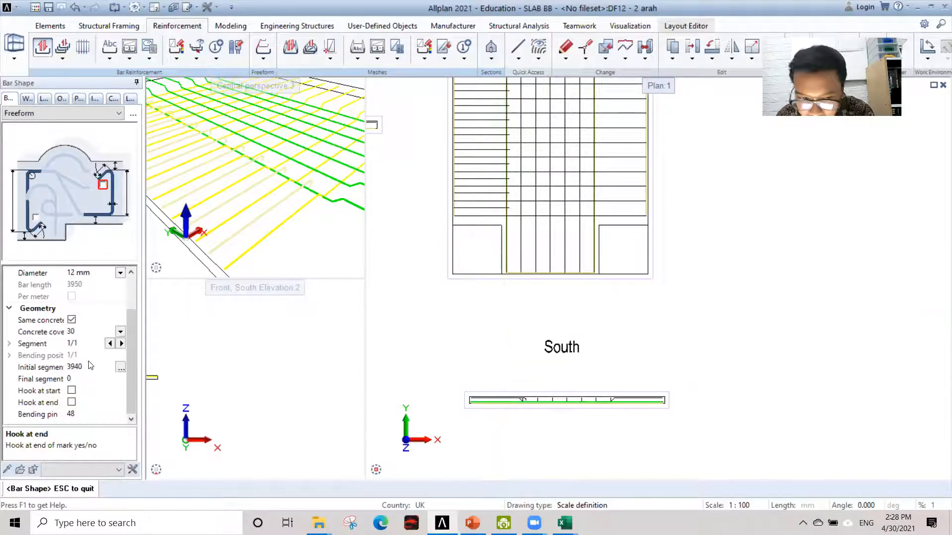
left_click(79, 330)
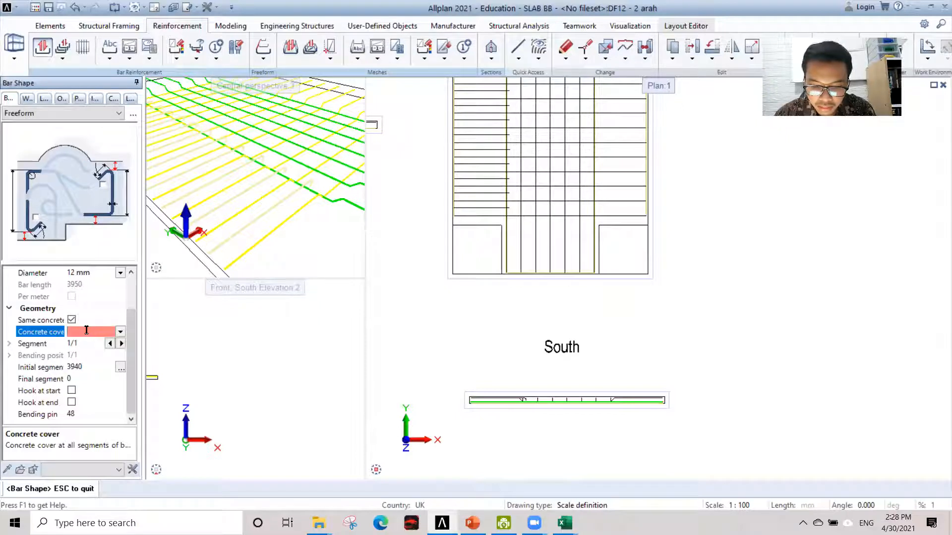
type("42")
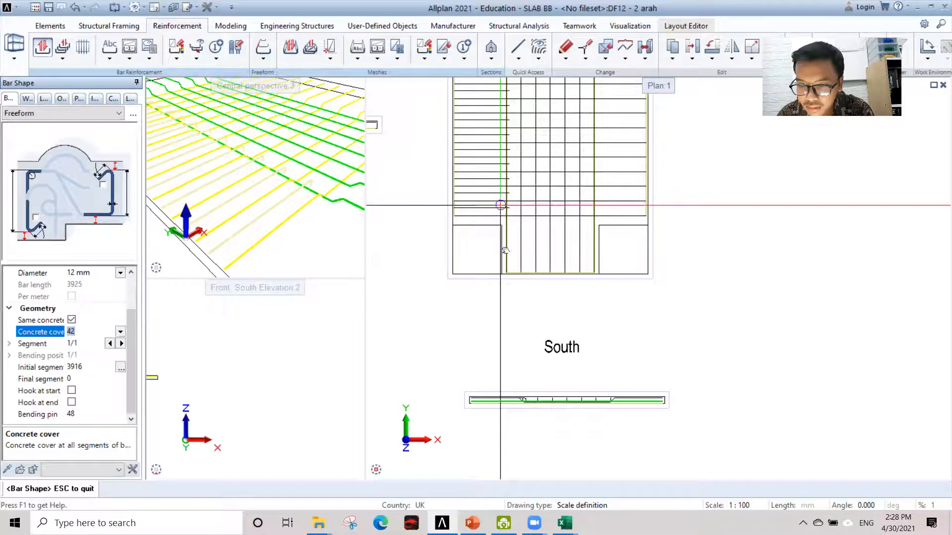
middle_click_drag(500, 207, 506, 276)
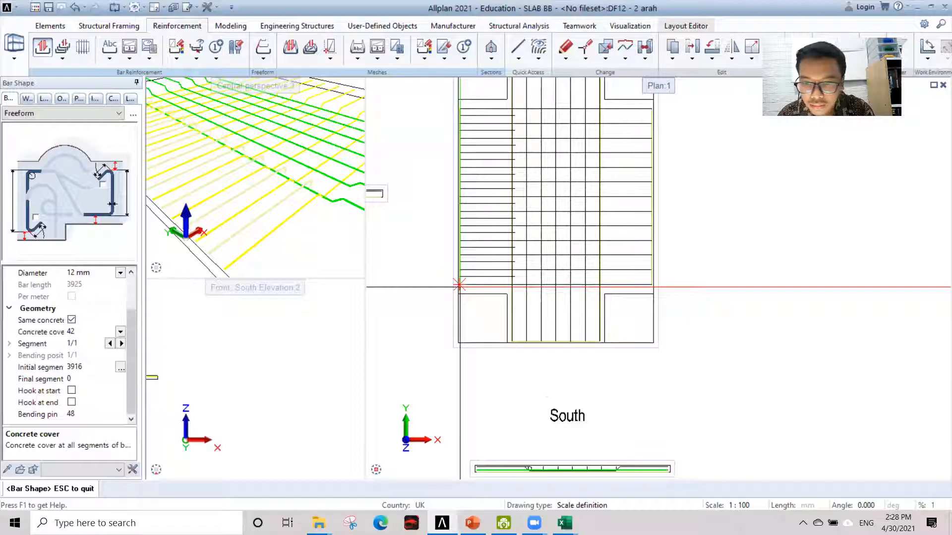
key("Escape")
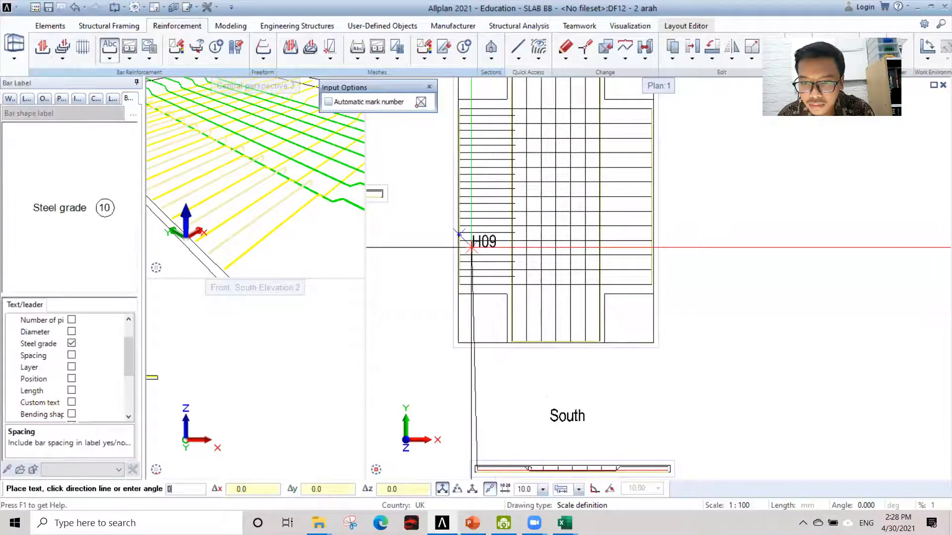
key("Escape")
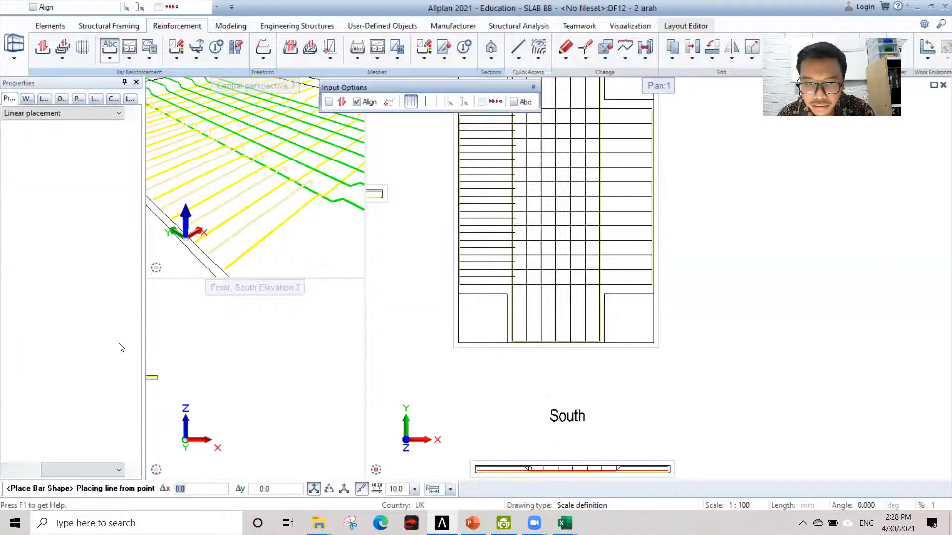
Place the straight bottom bars along the plan's left slab edge, from the lowest transverse bar's end to the uppermost one's end
left_click_drag(133, 344, 137, 409)
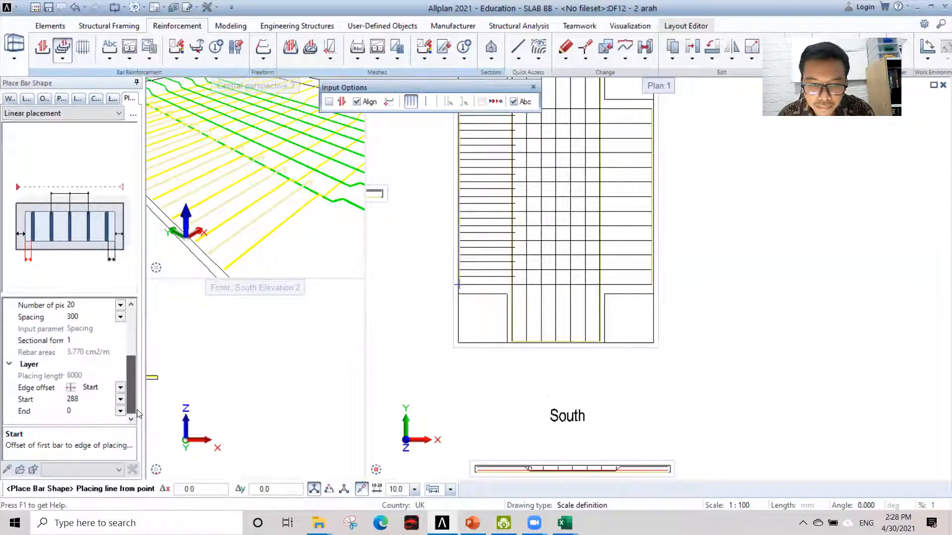
middle_click_drag(458, 285, 468, 327)
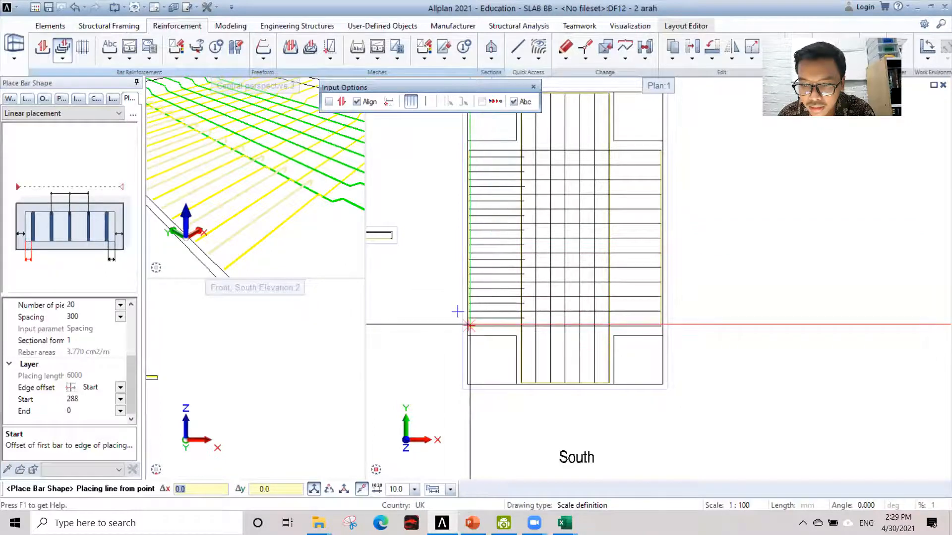
scroll(458, 312, "up", 4)
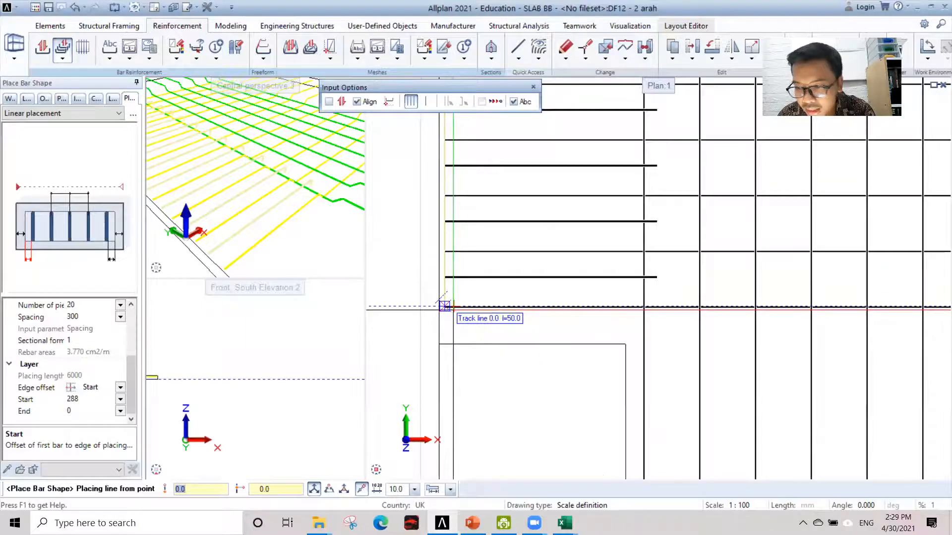
left_click(436, 298)
scroll(436, 298, "down", 5)
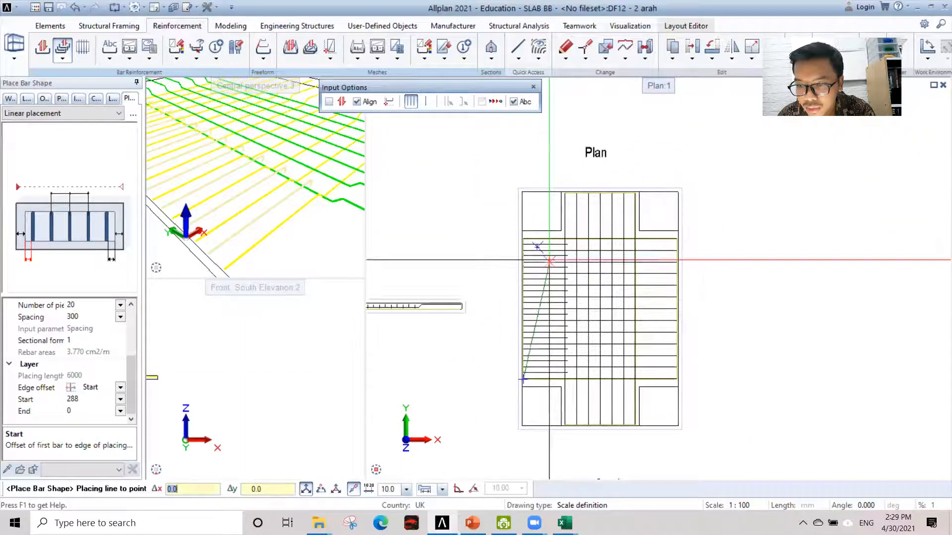
scroll(538, 228, "up", 4)
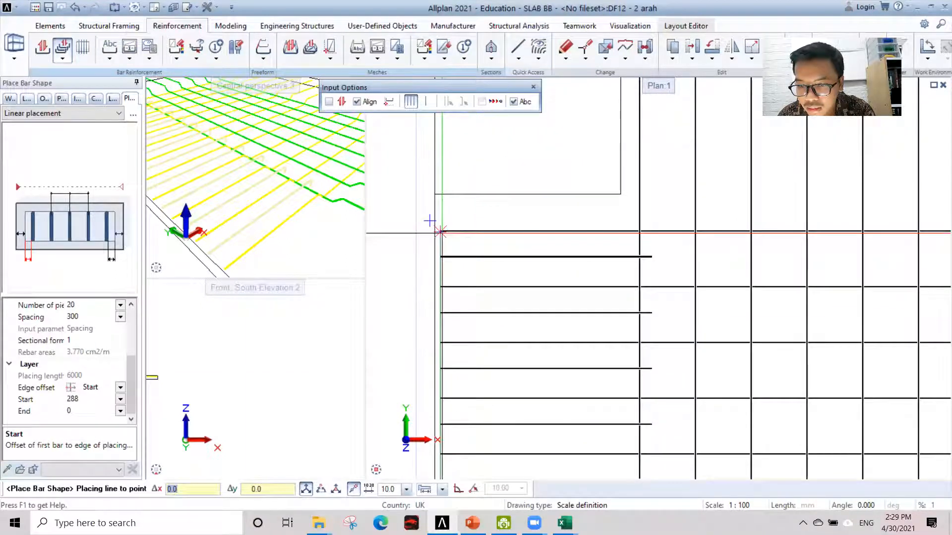
left_click(439, 231)
scroll(443, 326, "down", 4)
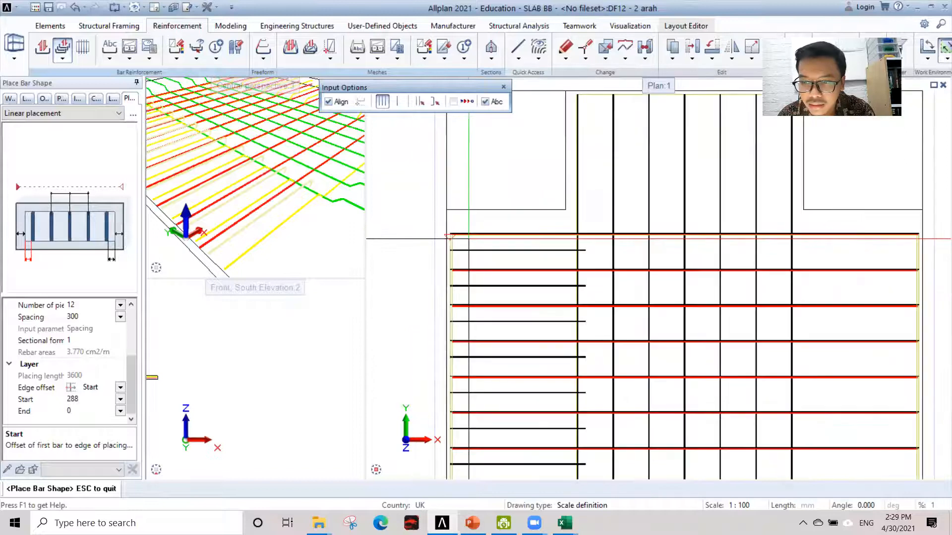
Set the start offset of the straight bottom bar placement to 150
left_click(84, 398)
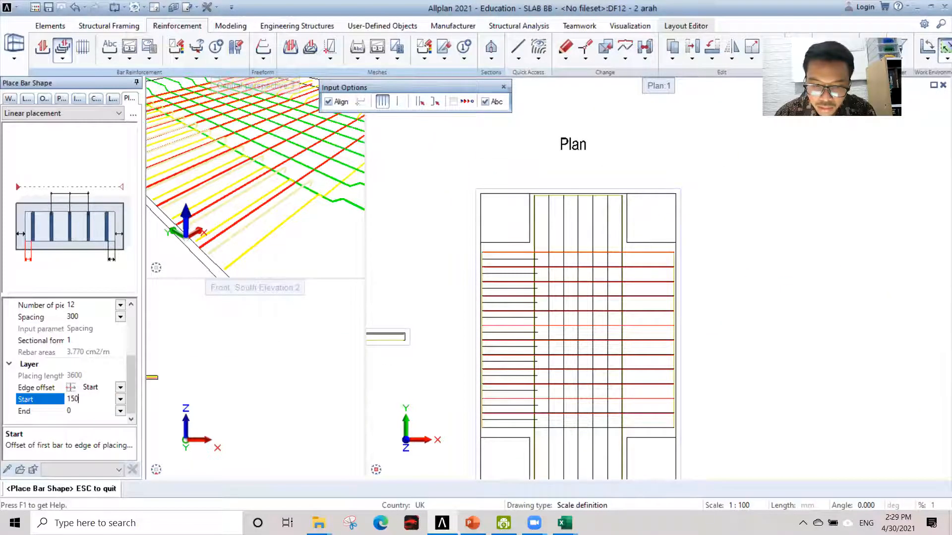
type("150")
key("Return")
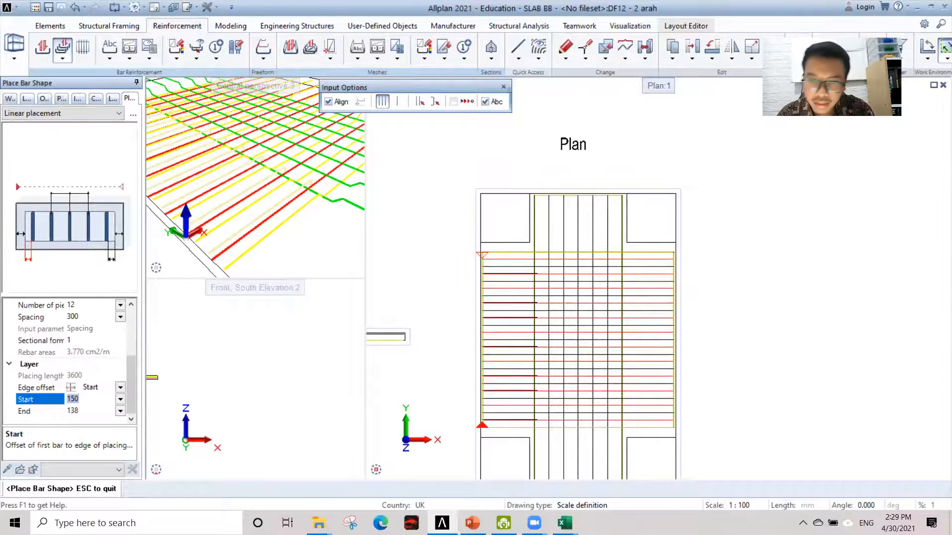
scroll(269, 203, "down", 2)
scroll(242, 154, "up", 2)
scroll(234, 163, "down", 1)
middle_click_drag(233, 162, 239, 198)
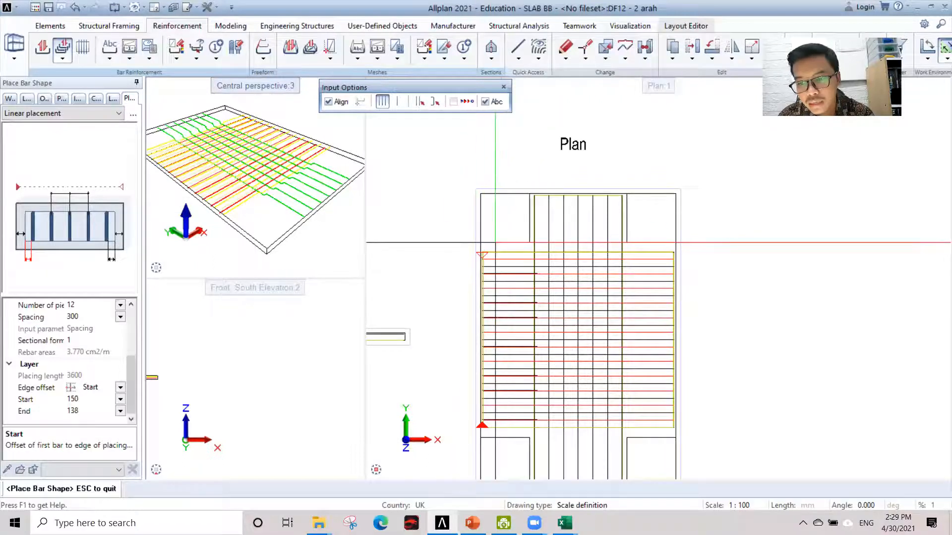
scroll(497, 222, "up", 3)
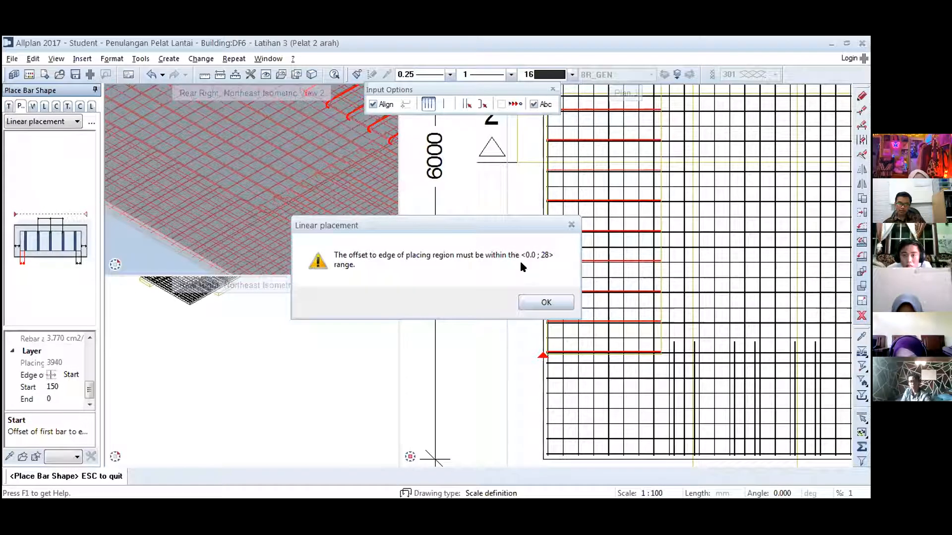
Dismiss the offset warning and set the start offset of the hooked bar placement to 0
left_click(538, 302)
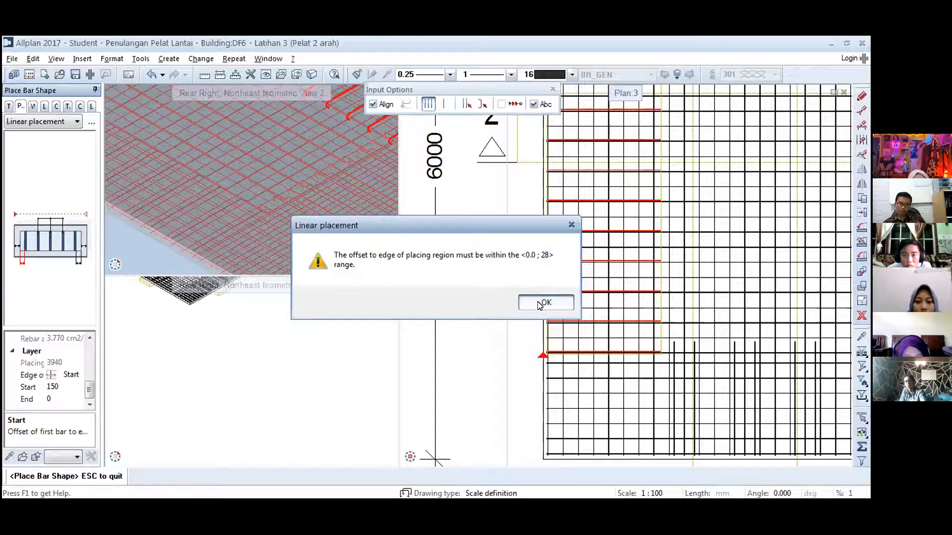
left_click(536, 301)
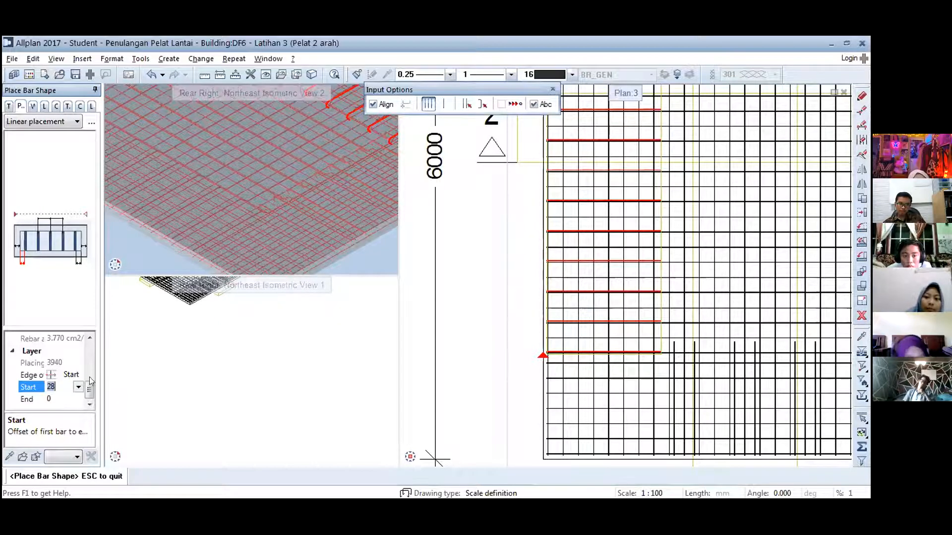
scroll(546, 276, "down", 2)
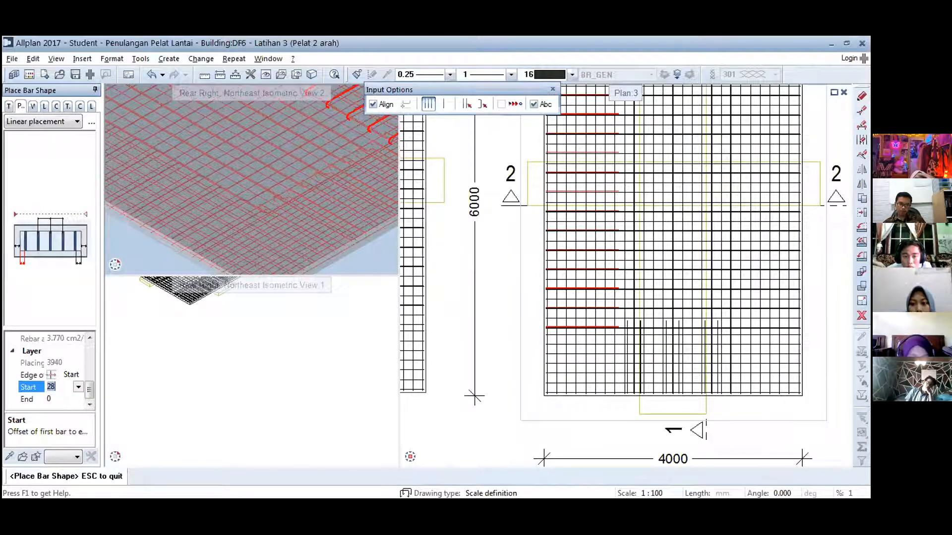
key("Return")
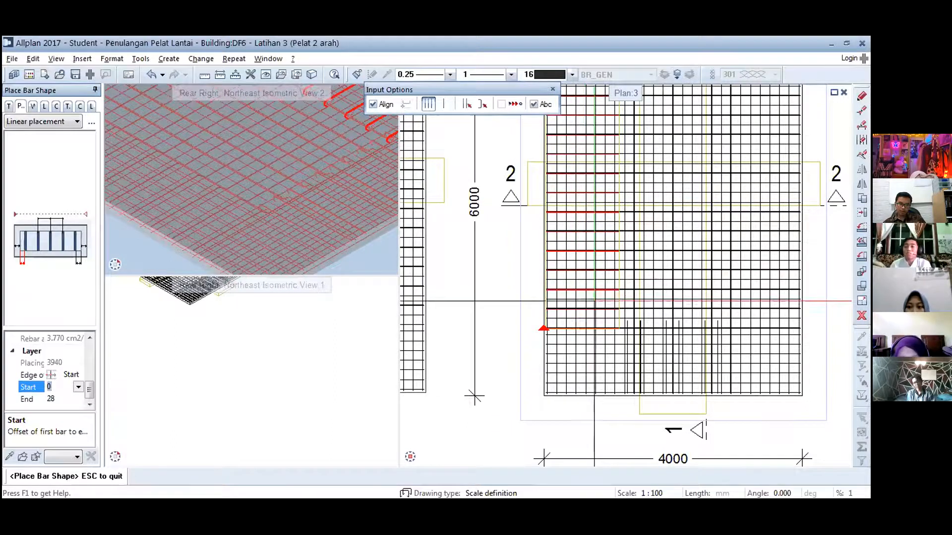
Try to set the start offset of the hooked bar placement to 150
scroll(587, 292, "up", 3)
scroll(584, 290, "up", 1)
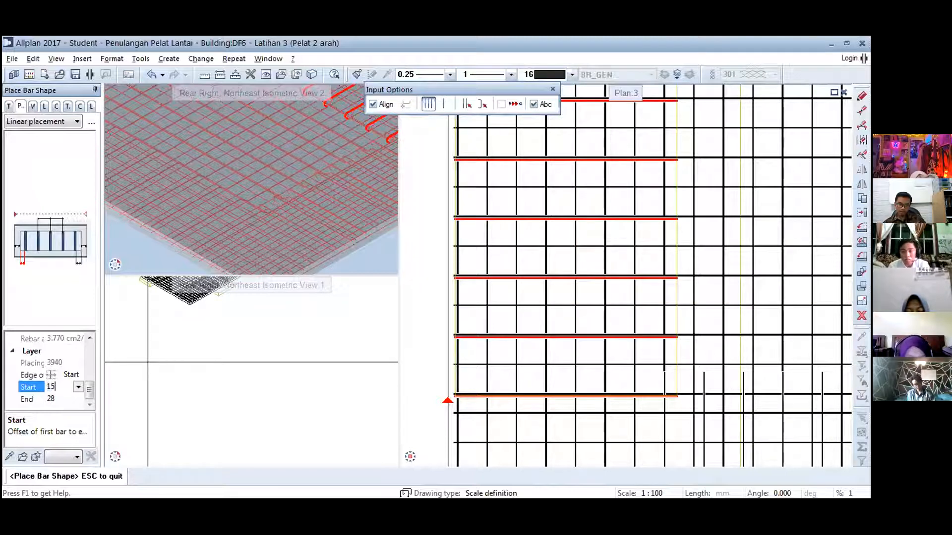
key("Return")
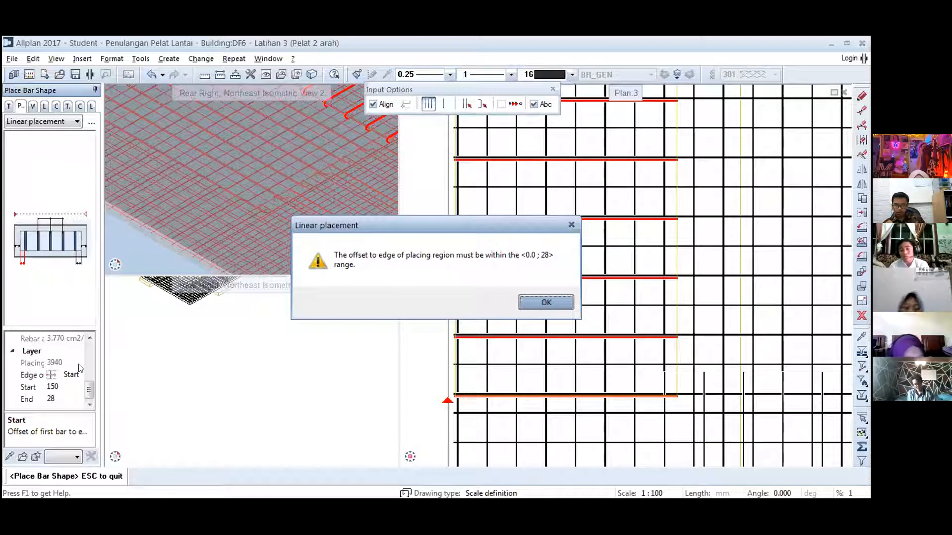
left_click(52, 400)
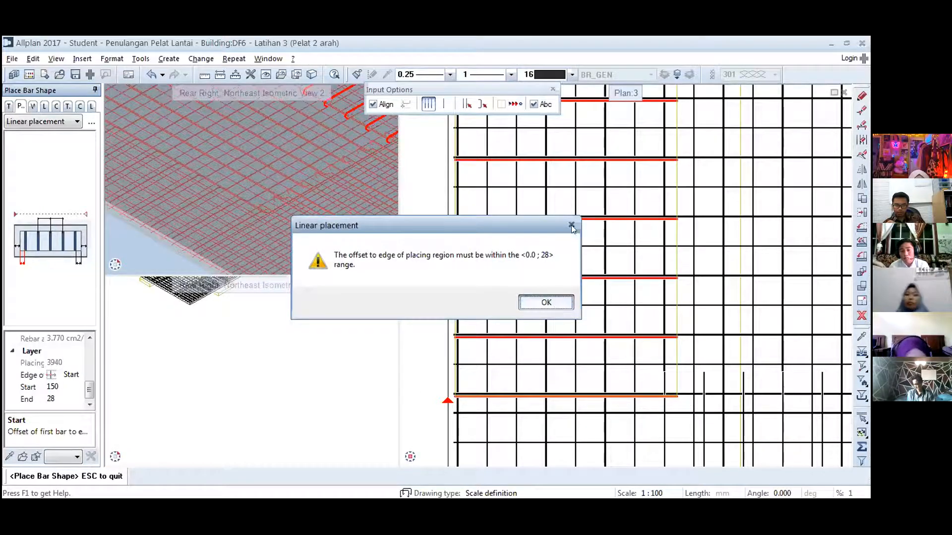
left_click(546, 303)
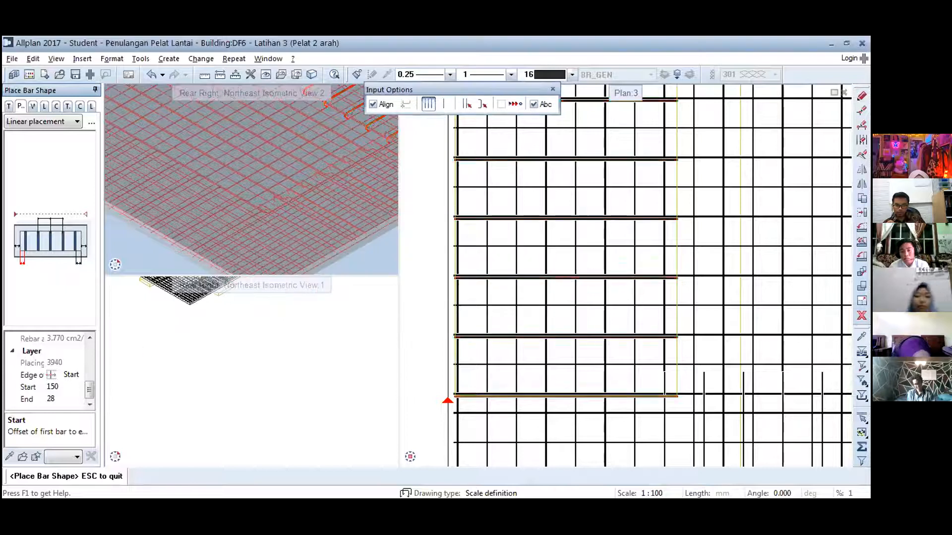
Set the hooked bar placement's end offset to 0, try a start offset of 150 again, and leave the placement
left_click(53, 398)
key("Return")
left_click(53, 386)
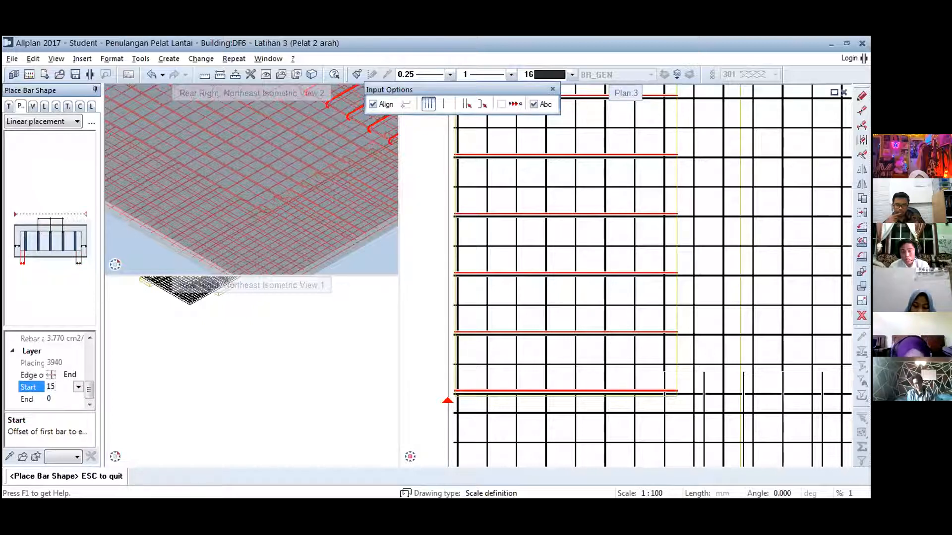
key("Return")
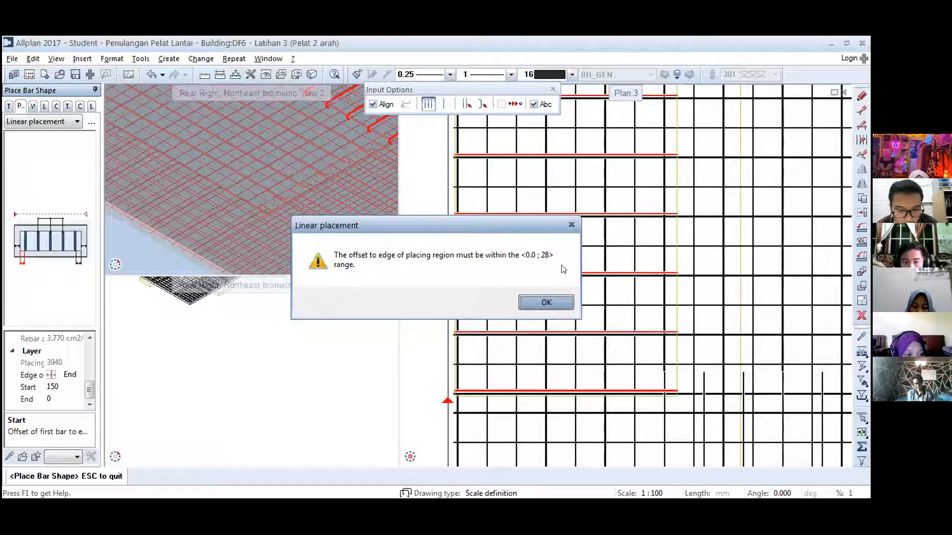
left_click(570, 227)
key("Escape")
scroll(667, 242, "down", 1)
scroll(666, 242, "down", 2)
scroll(689, 237, "up", 3)
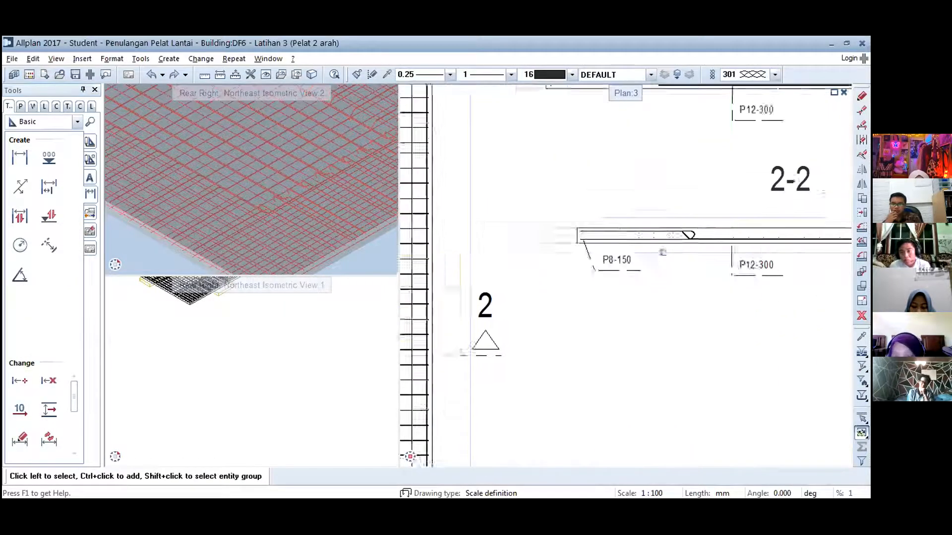
scroll(689, 238, "up", 2)
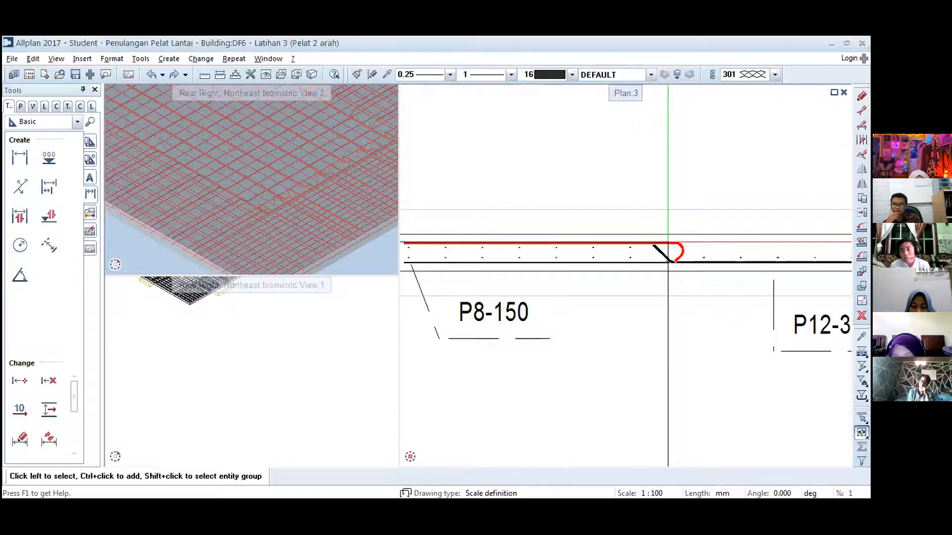
right_click(668, 243)
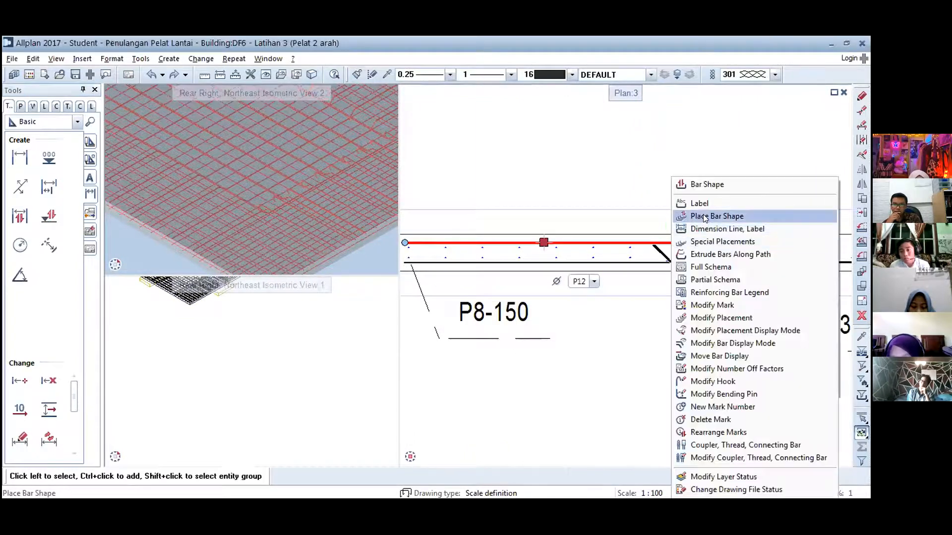
left_click(698, 219)
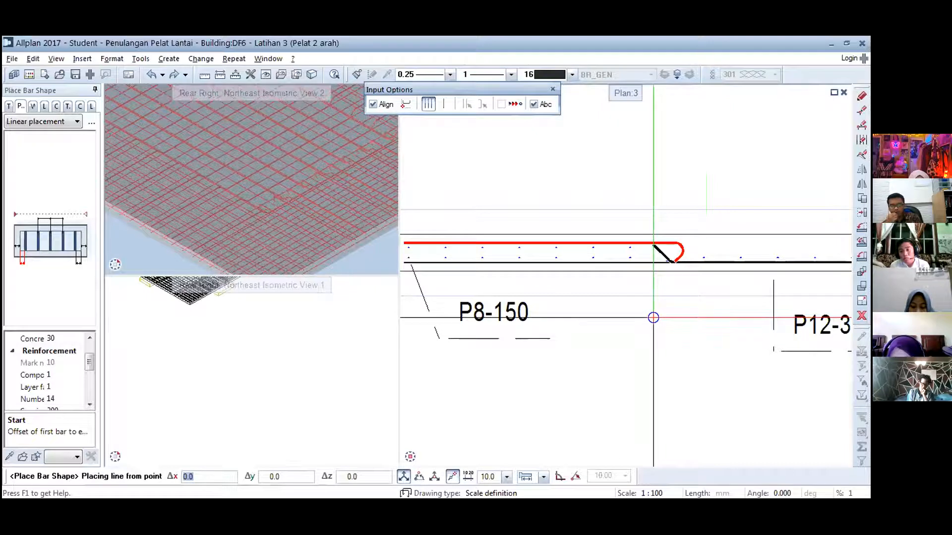
key("Escape")
key("Escape")
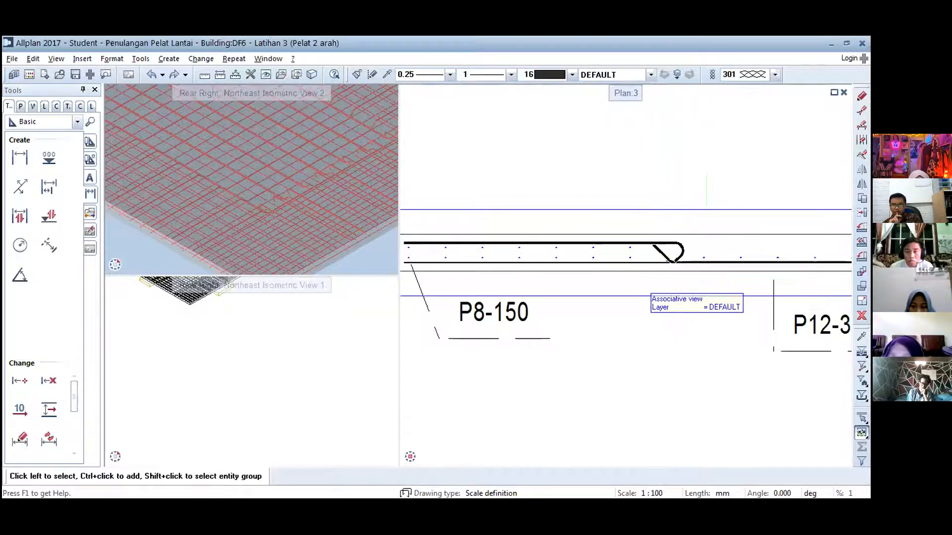
Delete the hooked 12 mm top bar from section 2-2
scroll(709, 252, "down", 2)
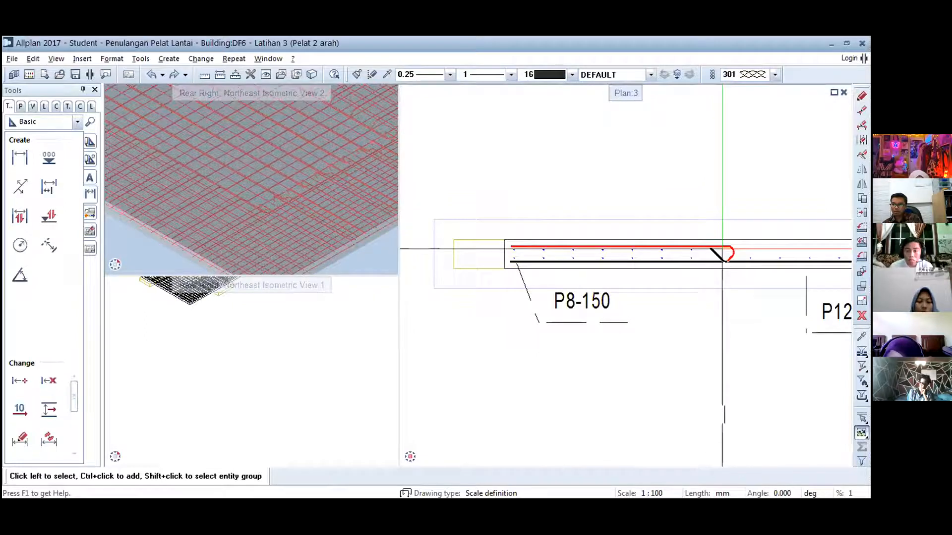
left_click(722, 249)
key("Delete")
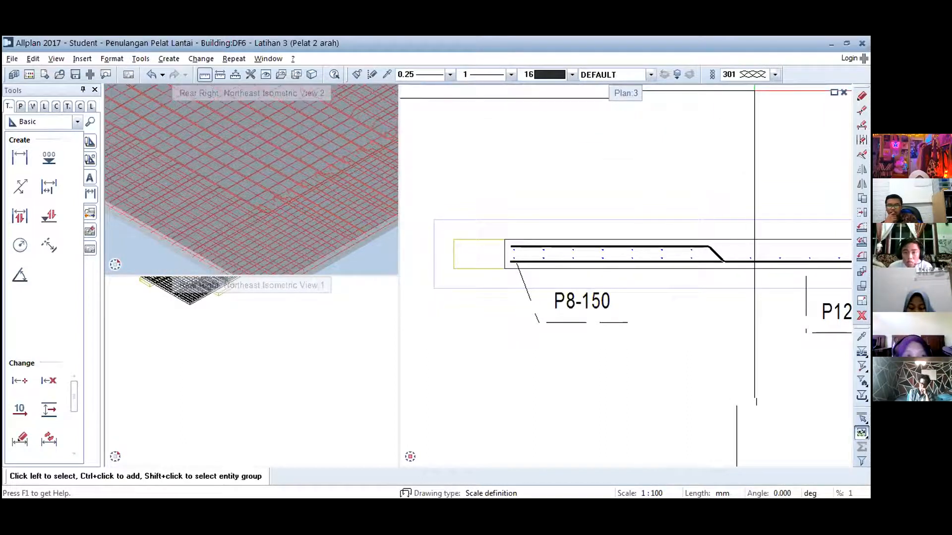
Draw a new freeform 12 mm top bar in section 2-2, running 1200 from the slab's upper-left corner with a hook at its end
left_click(233, 58)
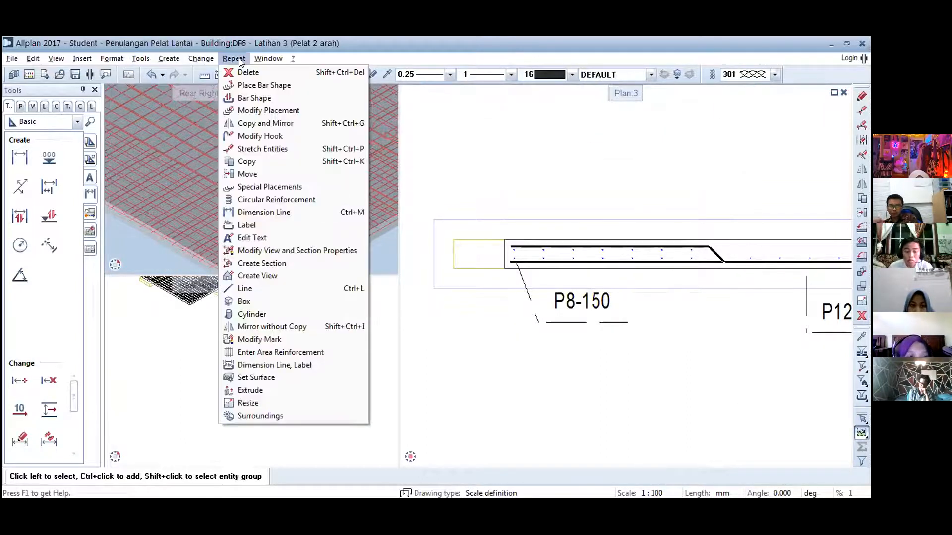
left_click(251, 94)
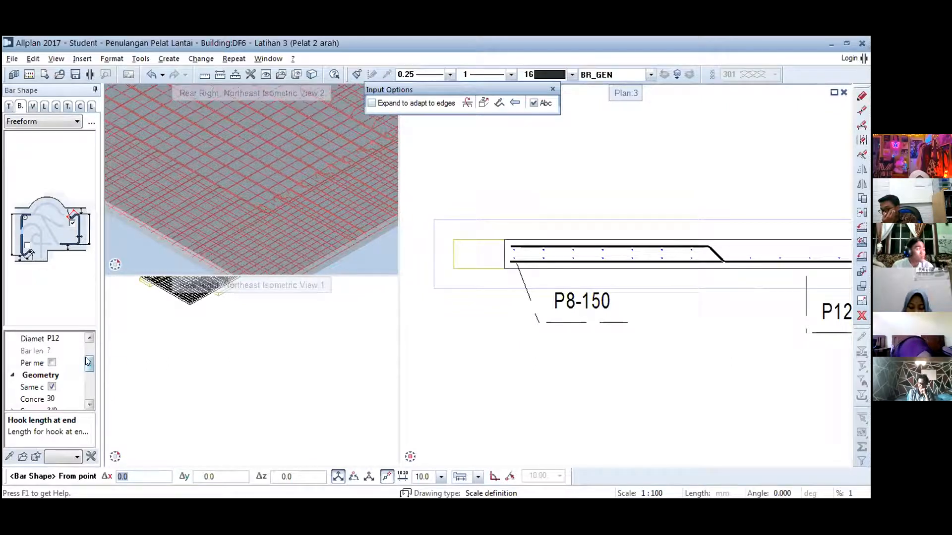
left_click_drag(88, 366, 78, 389)
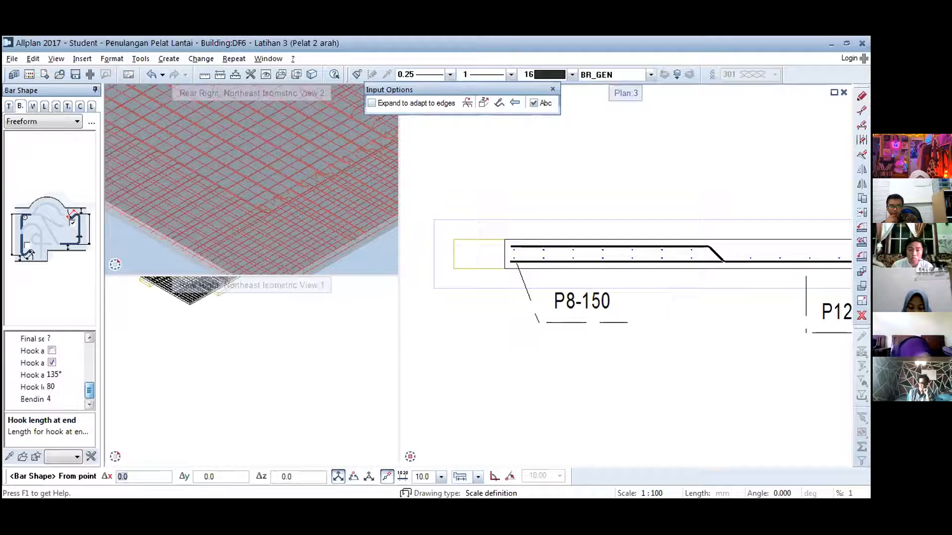
scroll(486, 230, "up", 2)
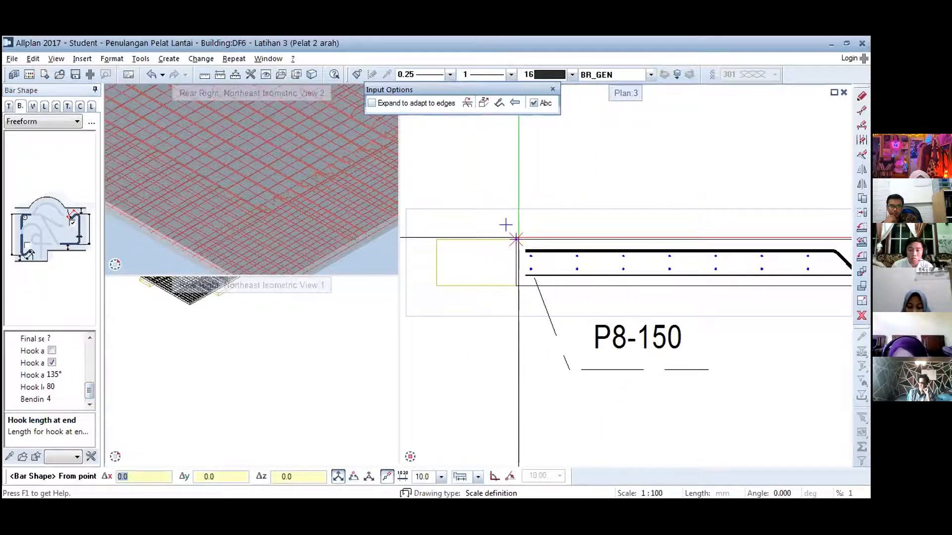
left_click(516, 240)
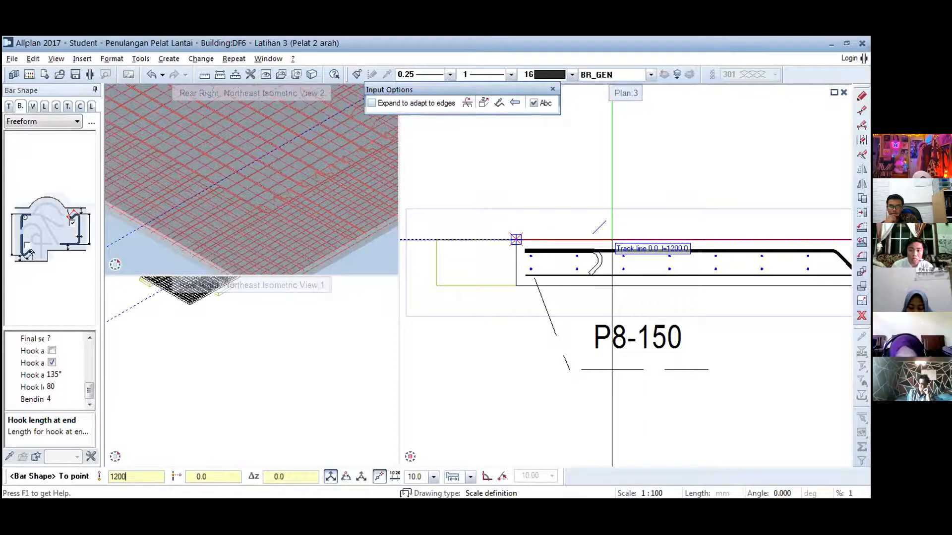
key("Return")
scroll(768, 320, "down", 3)
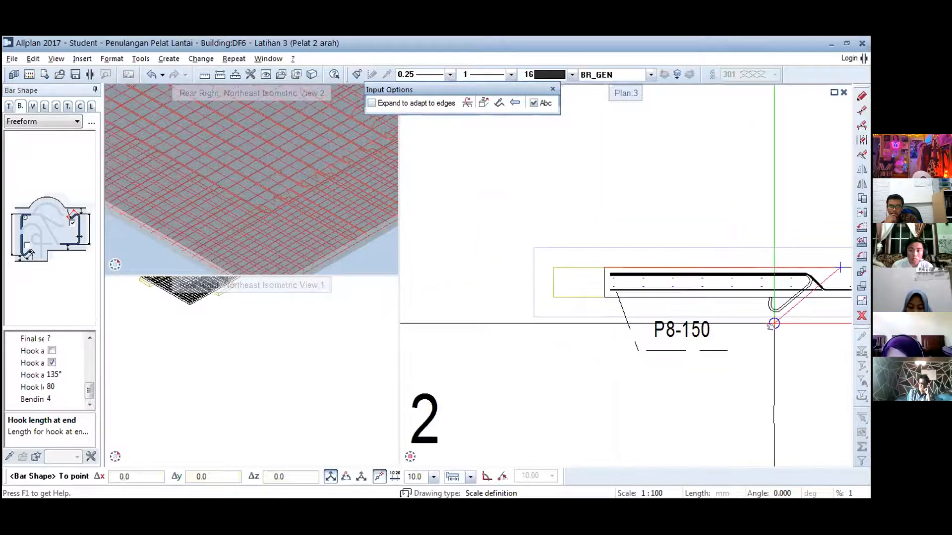
middle_click_drag(774, 323, 632, 334)
key("Escape")
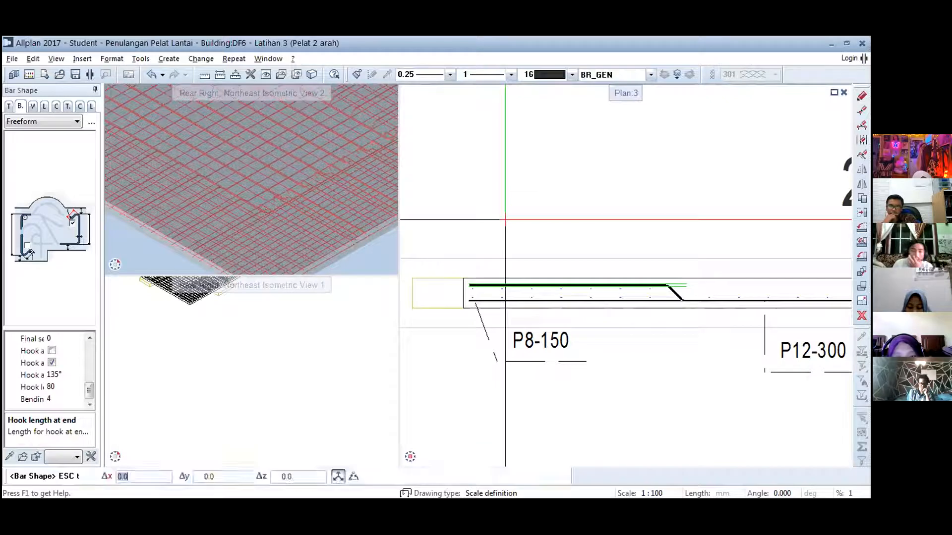
key("Escape")
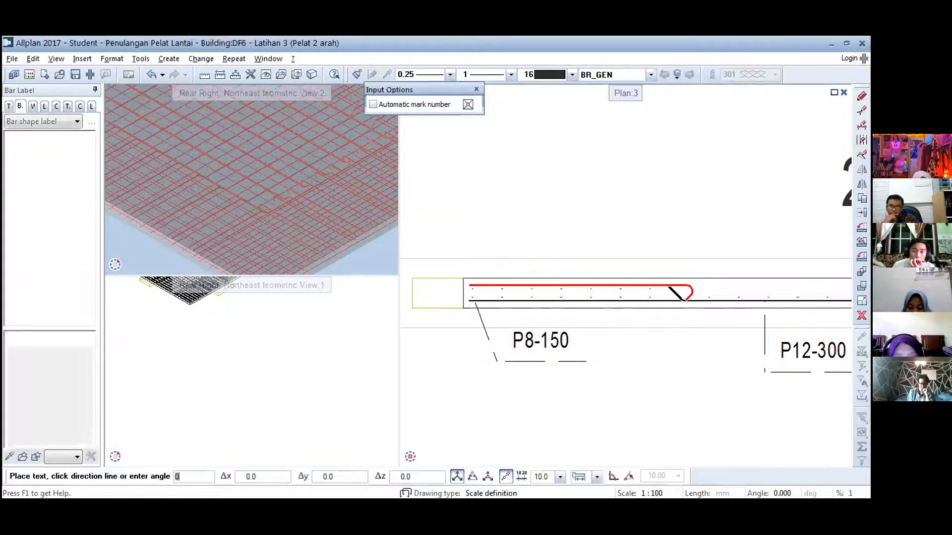
Skip the new hooked bar's label and set up its linear placement in the slab plan with Align switched on
key("Escape")
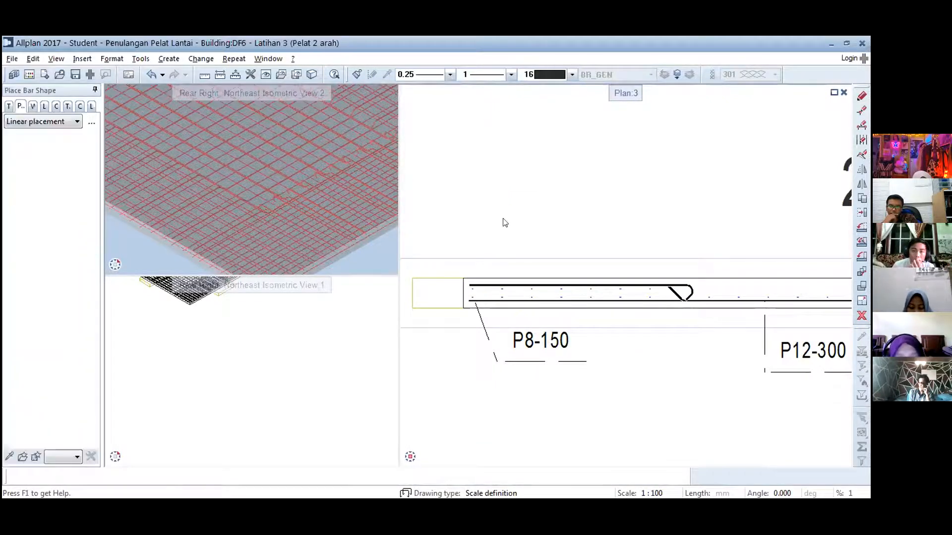
middle_click_drag(501, 226, 712, 199)
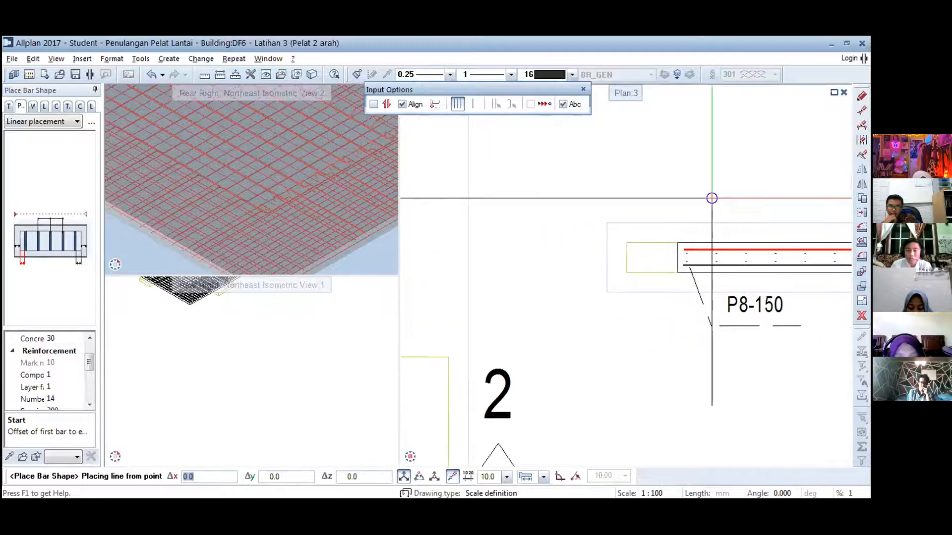
scroll(712, 198, "down", 5)
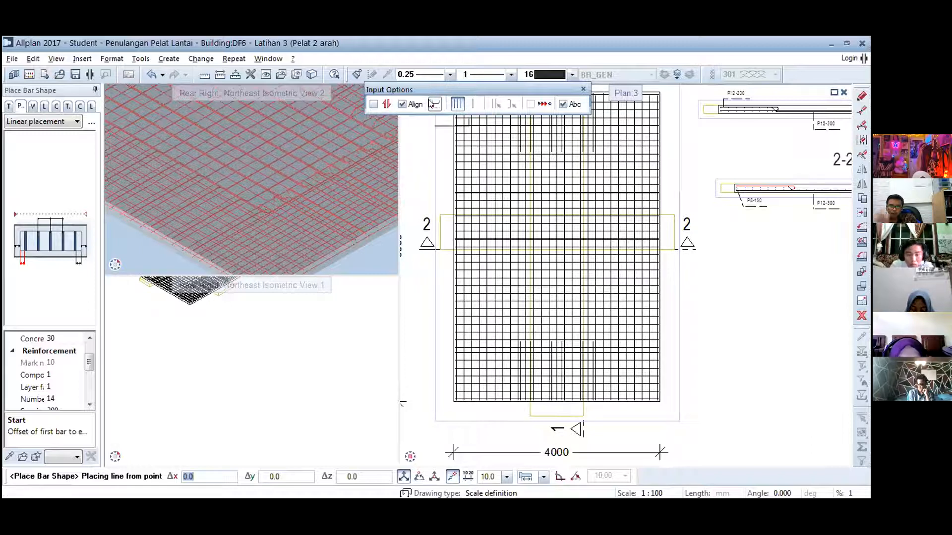
left_click(403, 105)
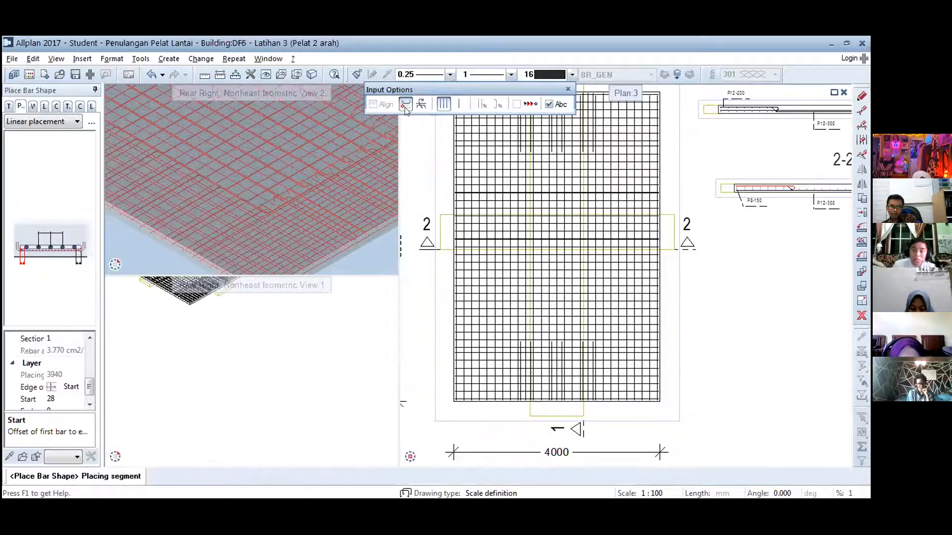
left_click(405, 110)
scroll(457, 409, "up", 2)
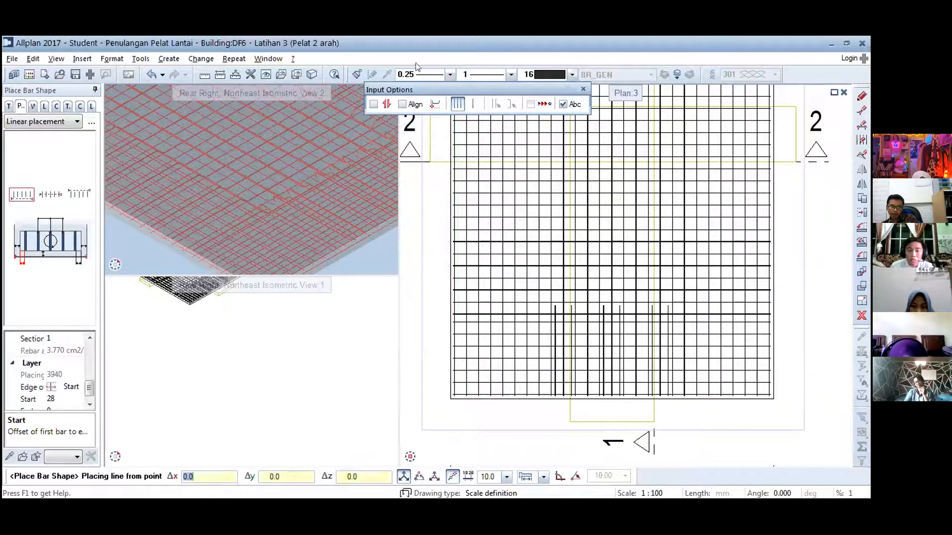
left_click(402, 104)
scroll(443, 392, "up", 2)
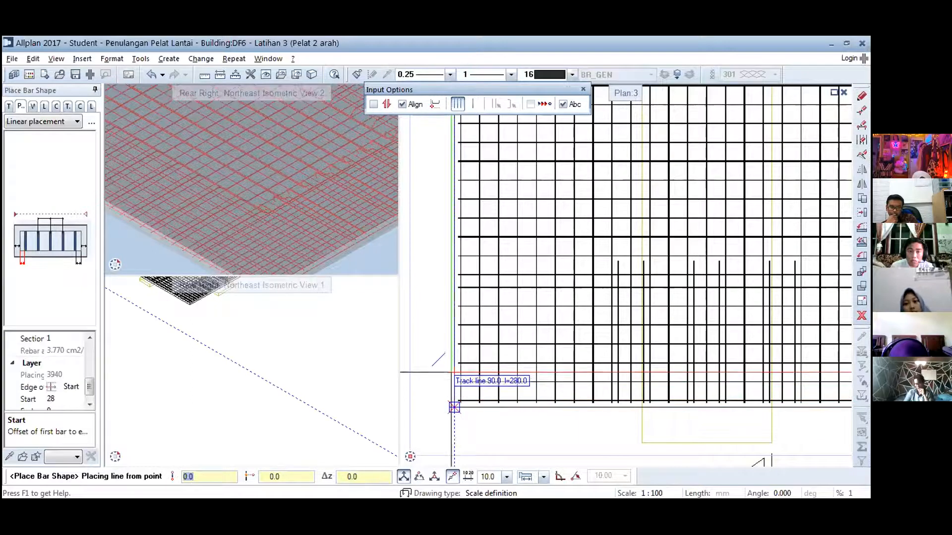
Place the hooked bars along the slab's left edge in plan, starting the placing line 1000 above the lower-left corner
type("1")
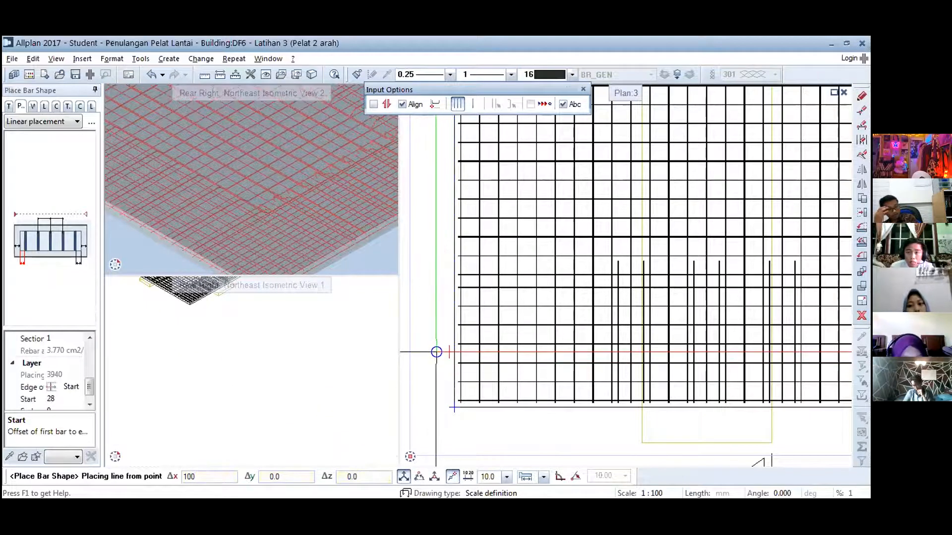
scroll(446, 295, "down", 3)
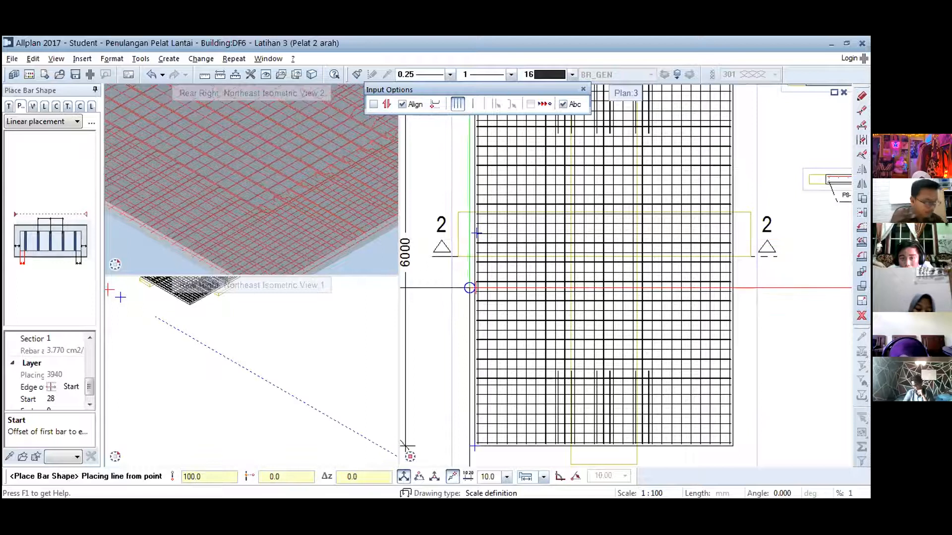
key("Return")
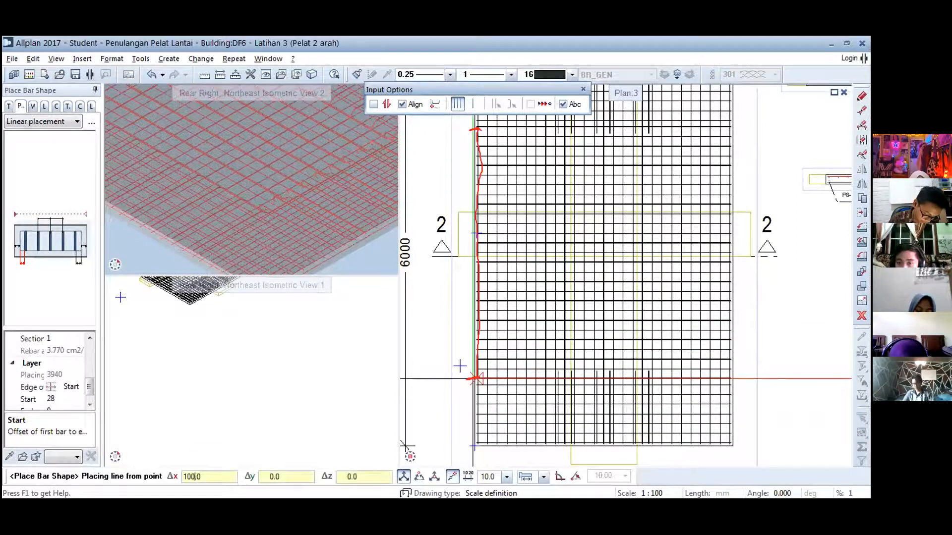
scroll(473, 447, "up", 3)
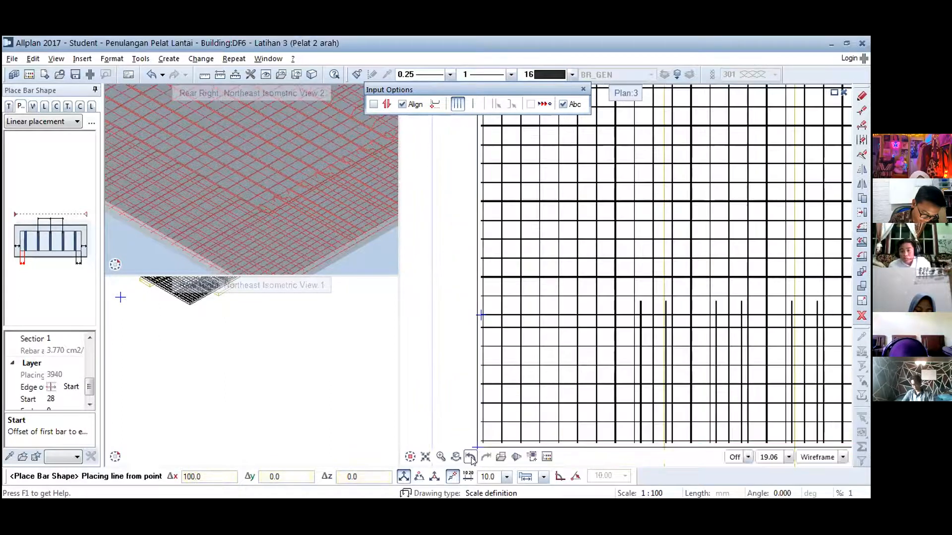
middle_click_drag(466, 404, 466, 372)
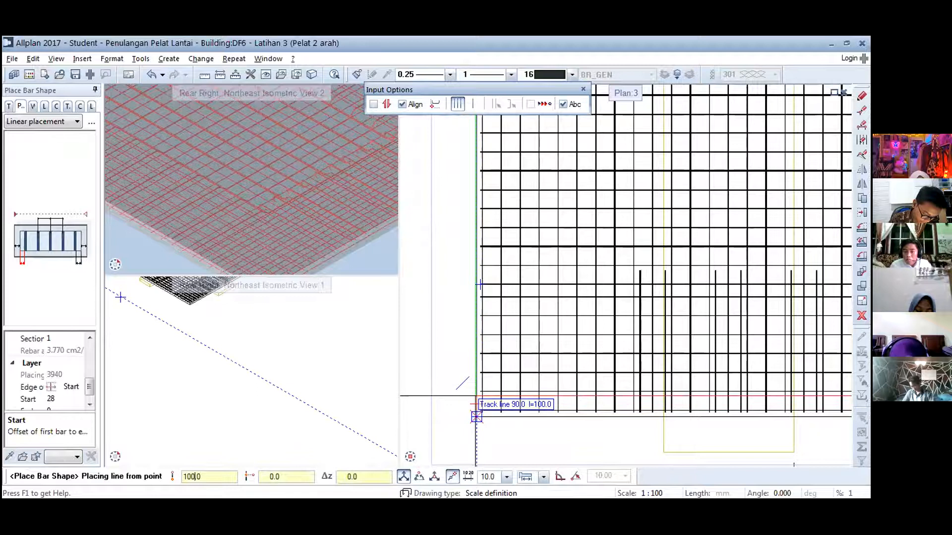
type("00")
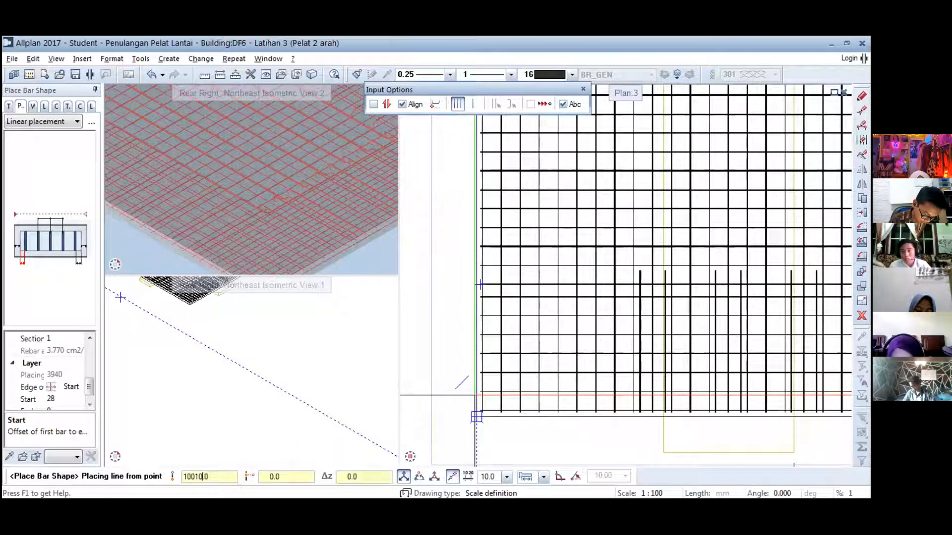
type(".")
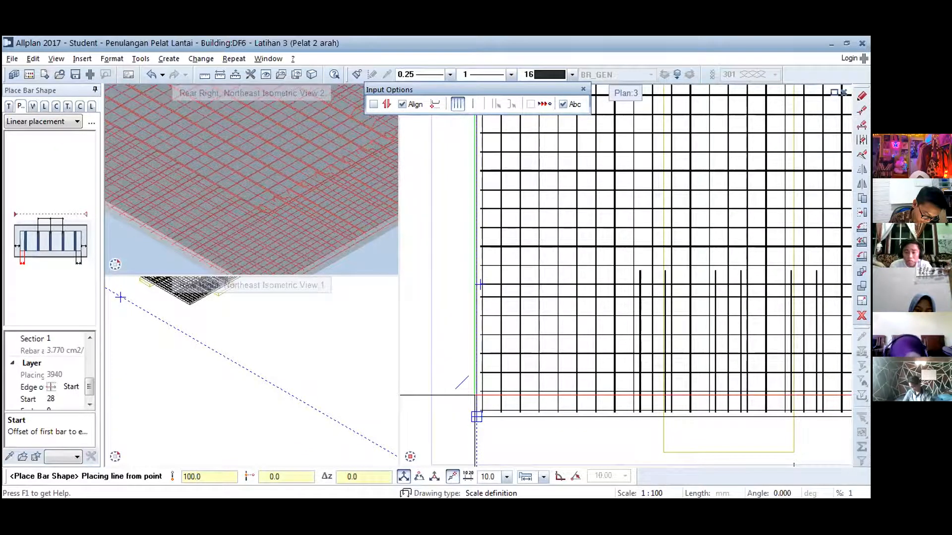
key("BackSpace")
key("BackSpace")
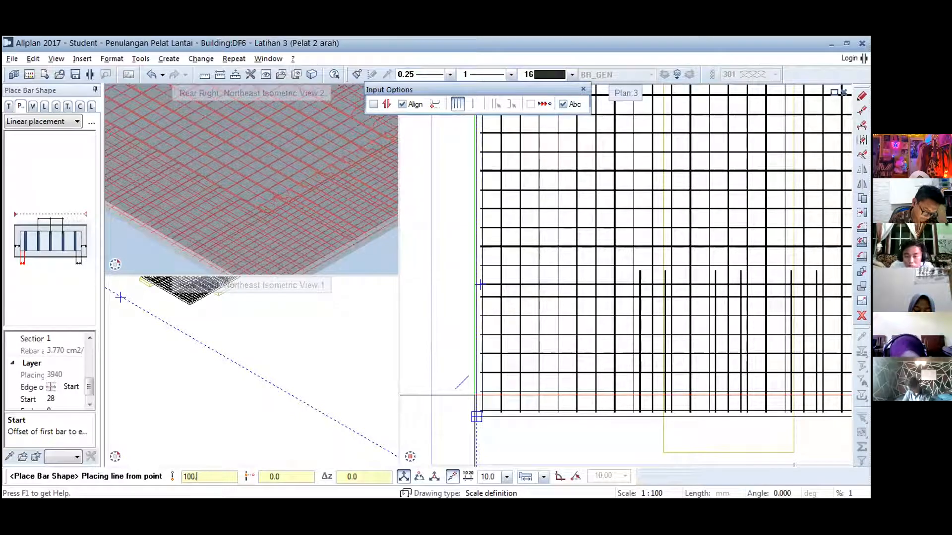
type("0")
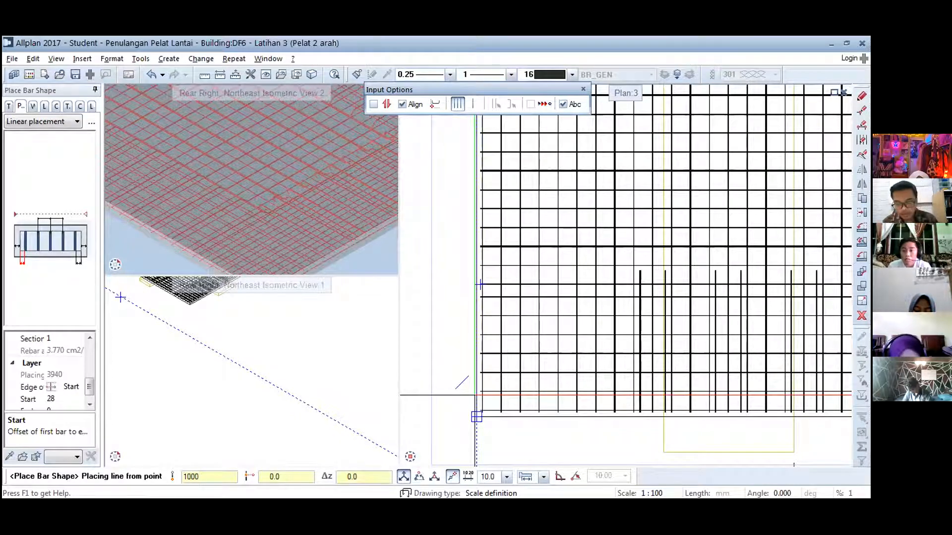
key("Return")
middle_click_drag(475, 242, 479, 348)
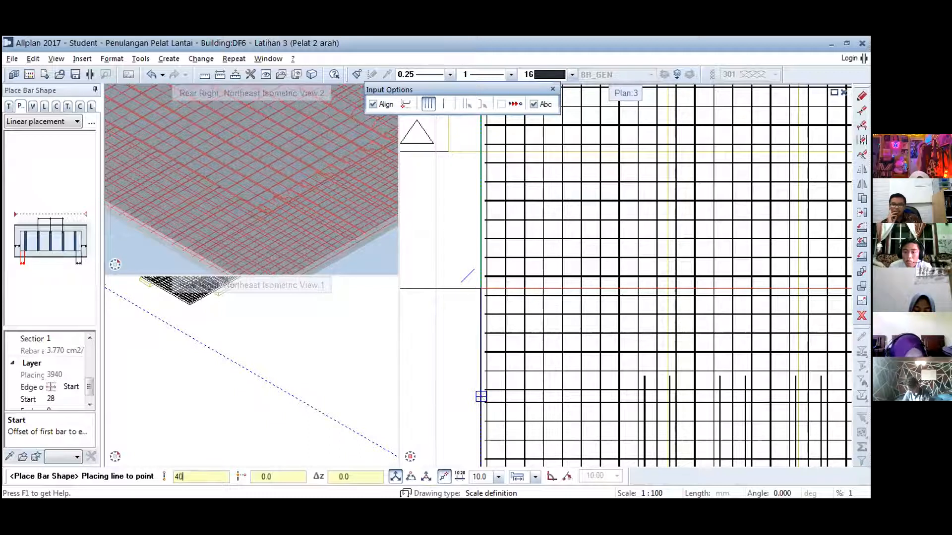
key("Return")
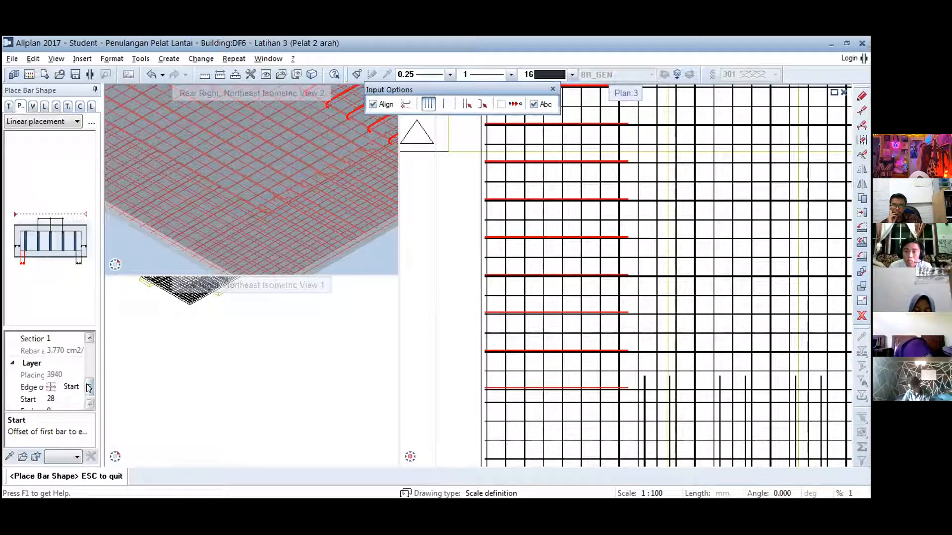
Try a start offset of 150 for the hooked bar placement, try it again, and leave the placement
scroll(88, 388, "down", 1)
left_click(51, 387)
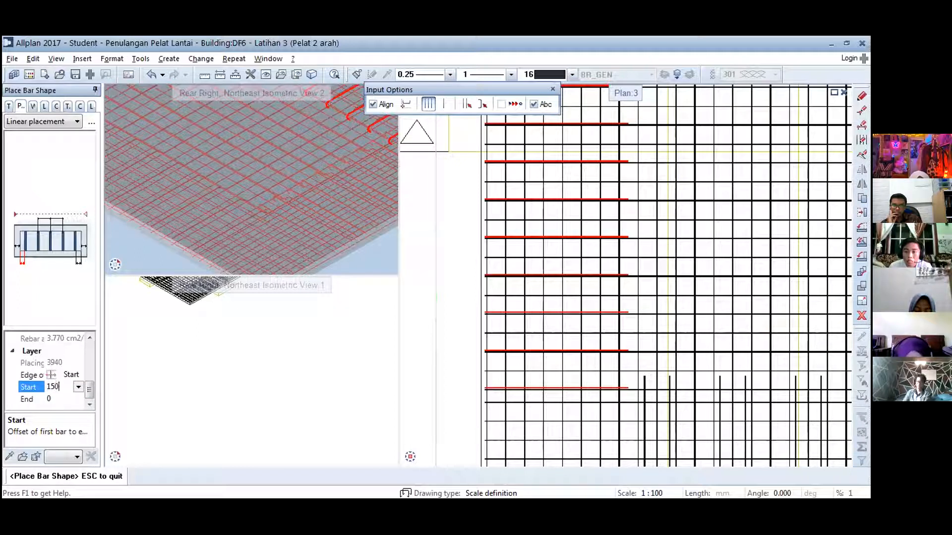
type("150")
key("Return")
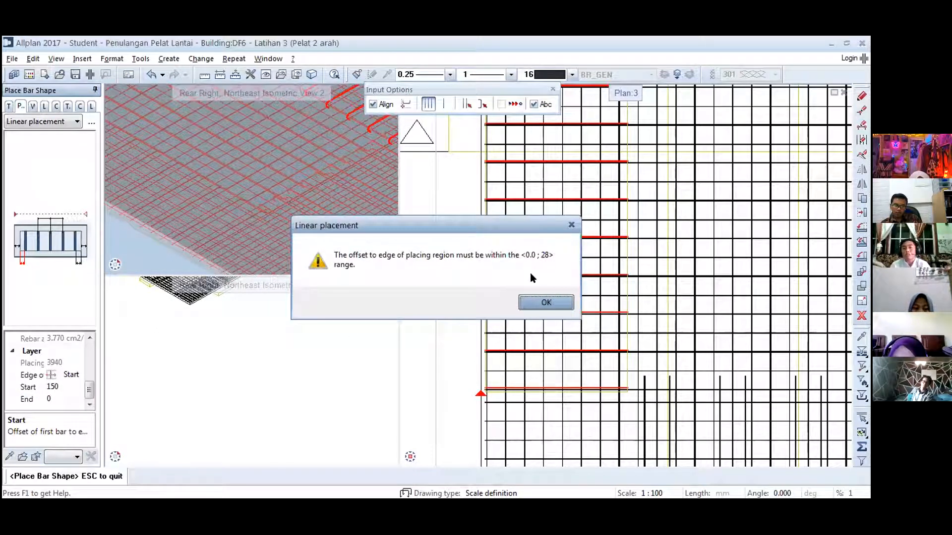
left_click(546, 301)
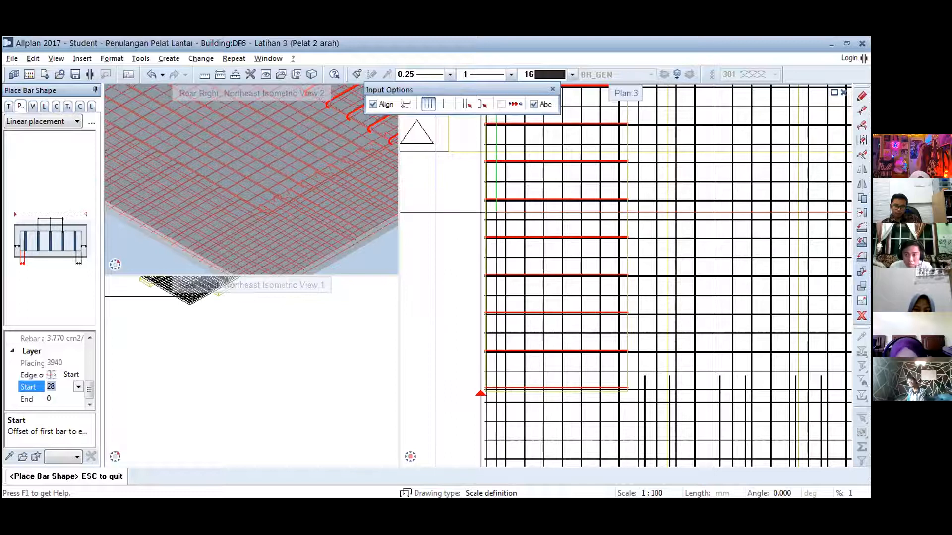
type("150")
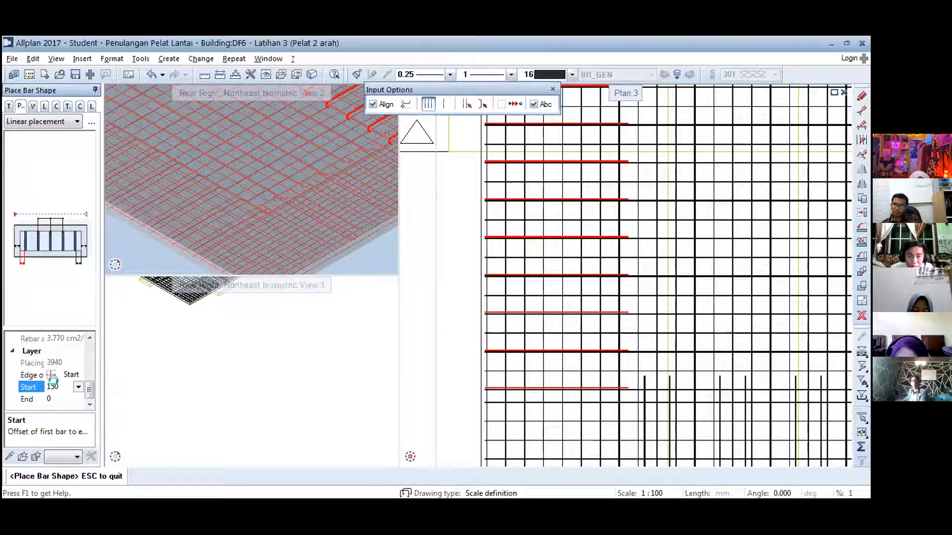
key("Return")
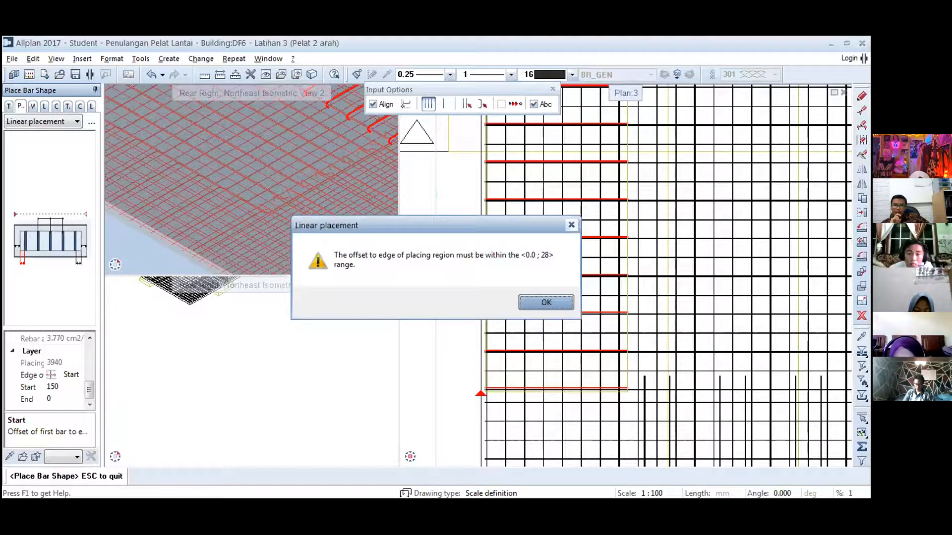
left_click(572, 225)
scroll(573, 228, "down", 1)
key("Escape")
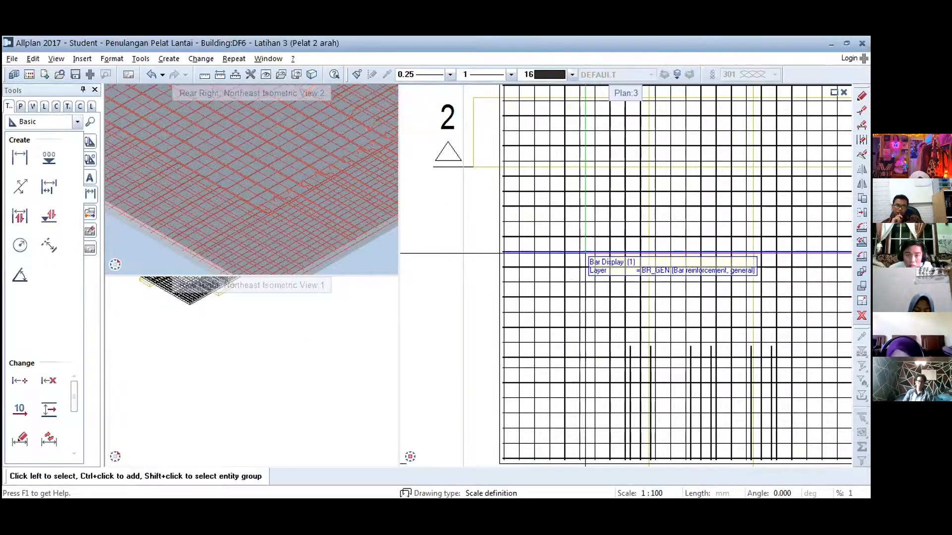
Delete the hooked 12 mm top bar from section 2-2 and undo the deletion
scroll(534, 322, "down", 3)
middle_click_drag(609, 292, 517, 350)
scroll(647, 248, "up", 5)
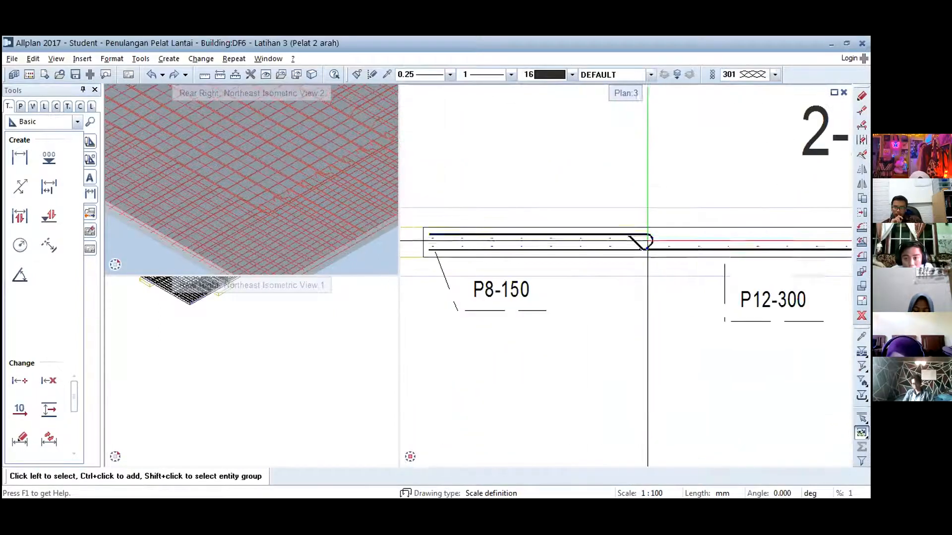
left_click(647, 244)
key("Delete")
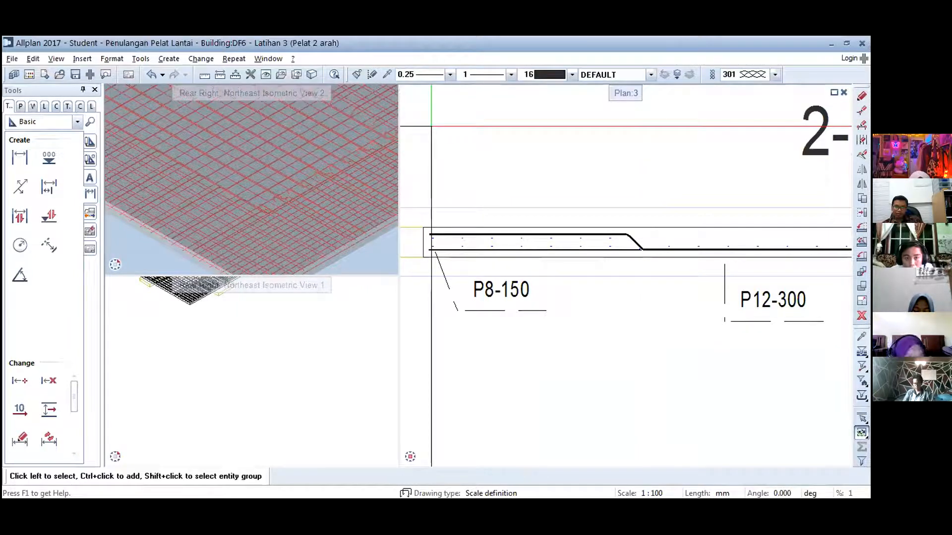
left_click(151, 75)
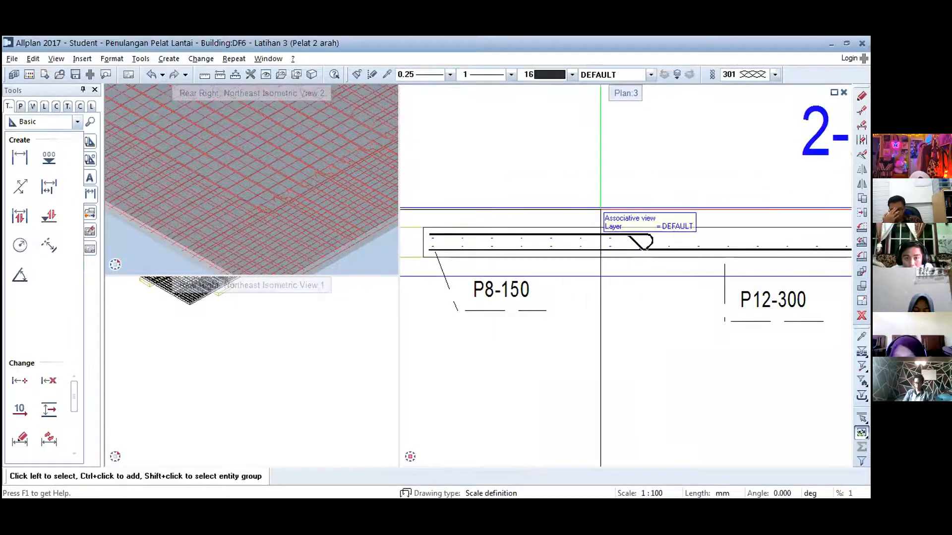
Begin placing the hooked 12 mm top bar from section 2-2 in plan, with the placing line starting 1150 above the slab's lower-left corner
left_click(648, 238)
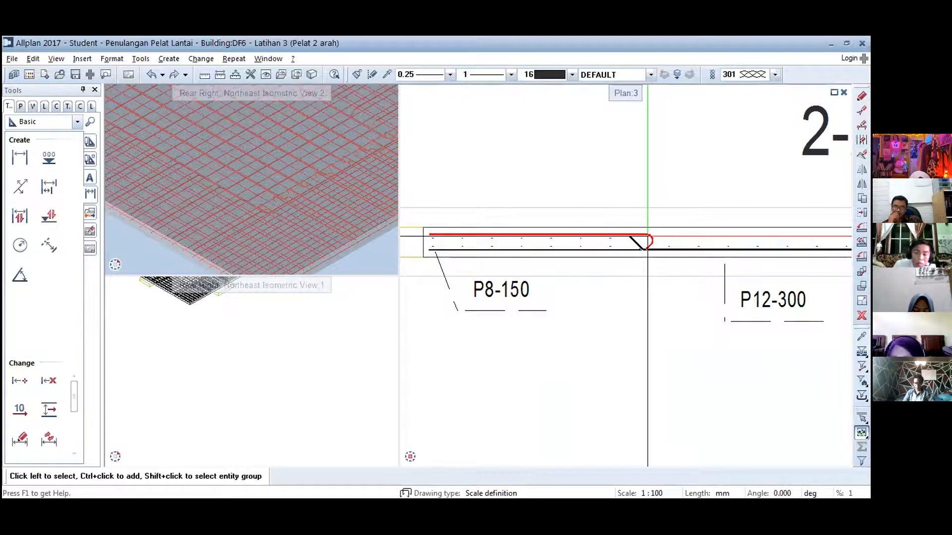
right_click(648, 241)
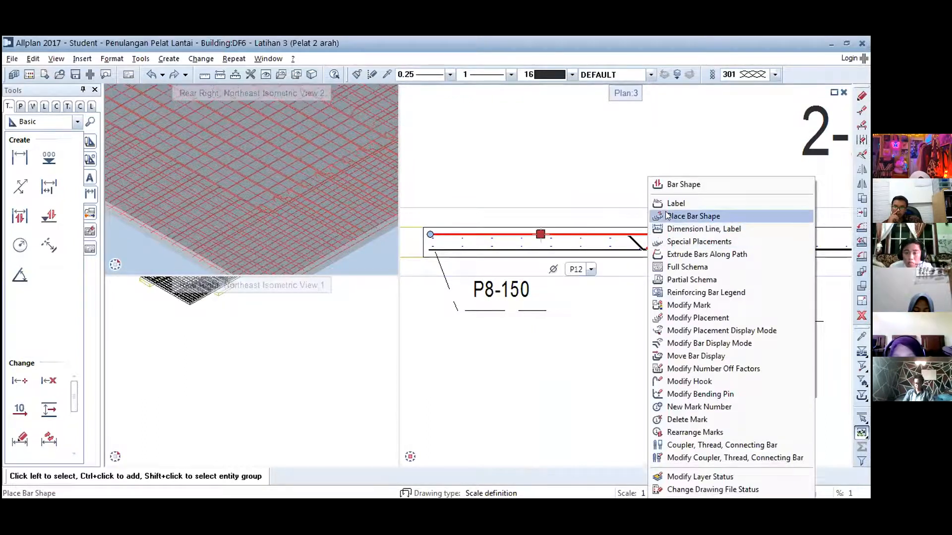
key("Return")
scroll(546, 312, "down", 4)
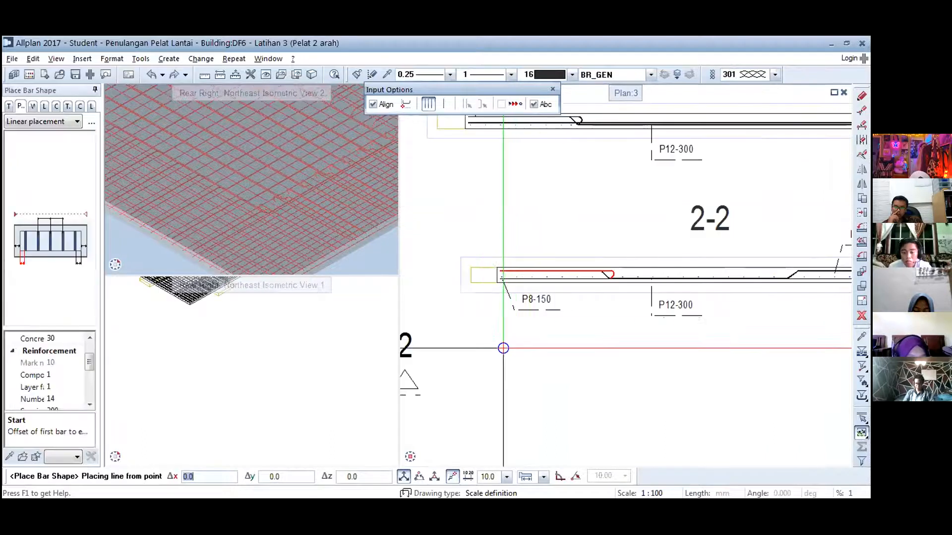
middle_click_drag(538, 294, 646, 170)
scroll(540, 287, "down", 3)
middle_click_drag(540, 332, 599, 336)
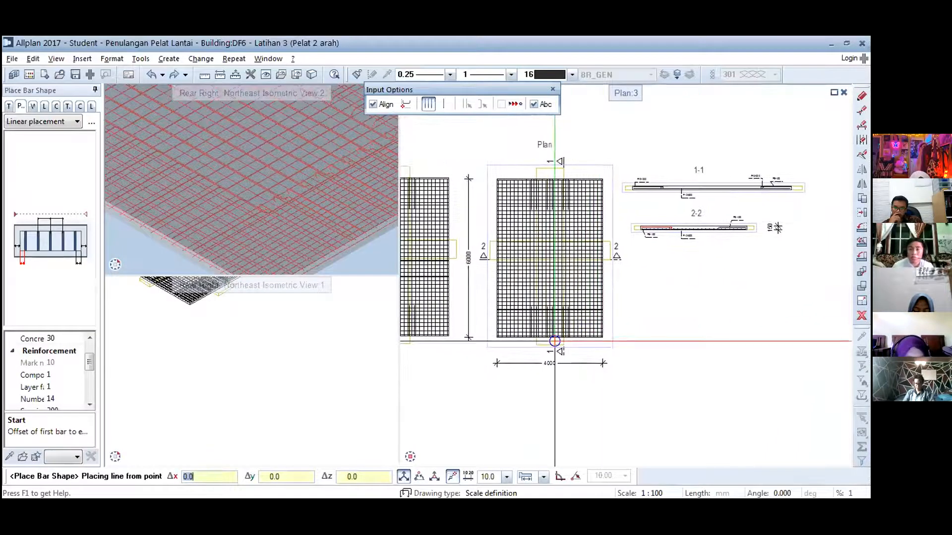
scroll(509, 321, "up", 2)
scroll(516, 332, "up", 1)
scroll(527, 352, "up", 1)
scroll(526, 352, "up", 4)
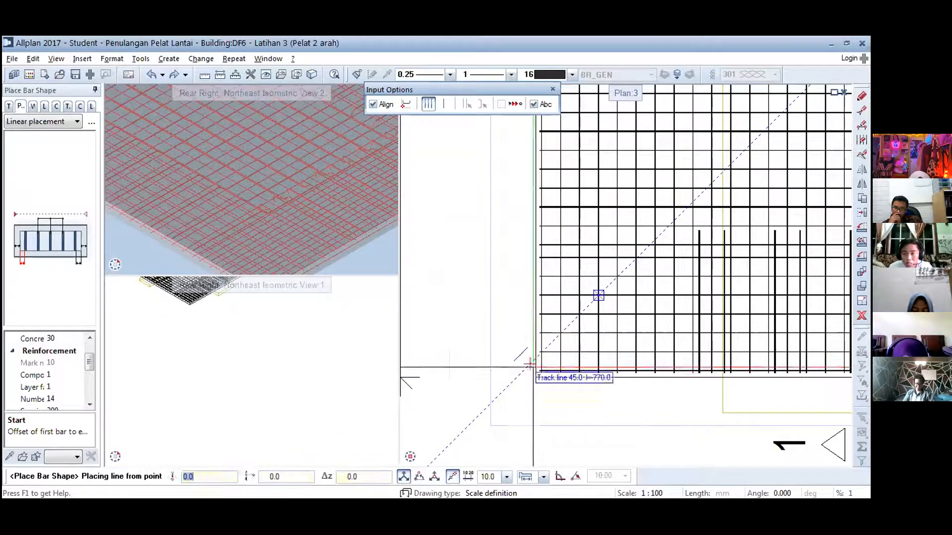
scroll(523, 362, "up", 2)
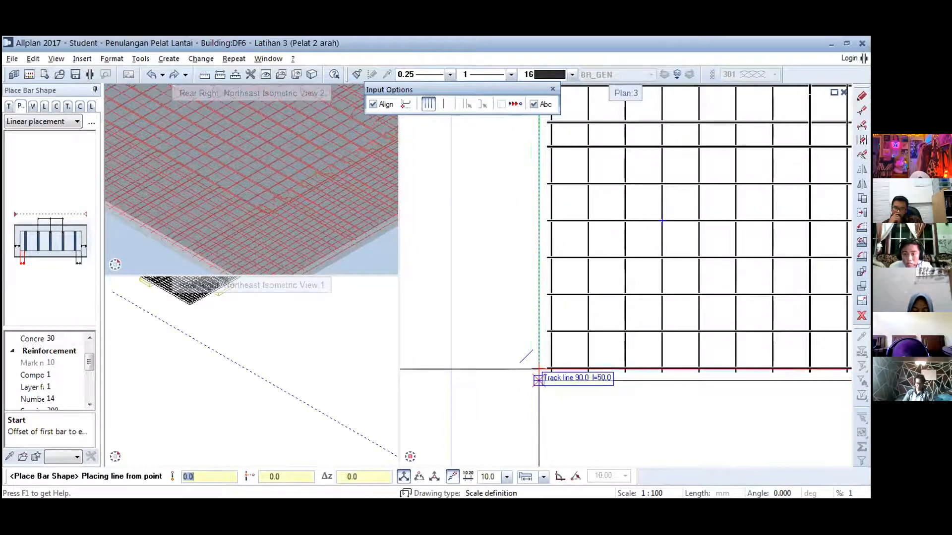
type("115")
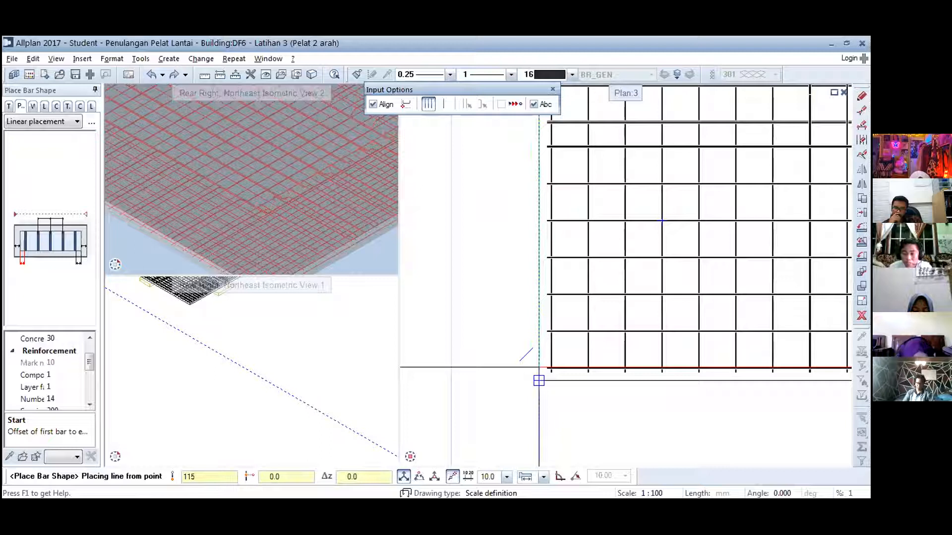
type("0")
key("Return")
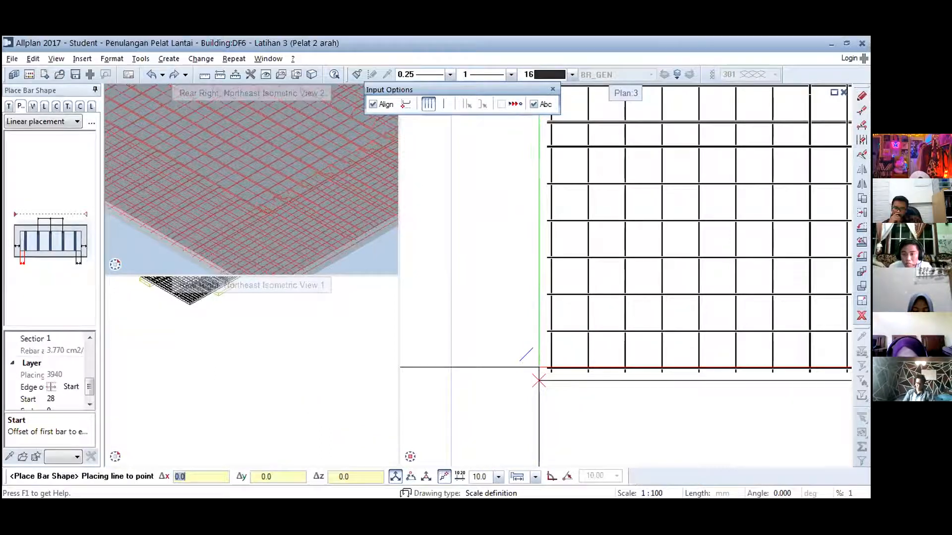
End the hooked bars' placing line 3850 further up along the slab's left edge
middle_click_drag(570, 158, 539, 423)
scroll(510, 299, "down", 1)
scroll(510, 302, "up", 3)
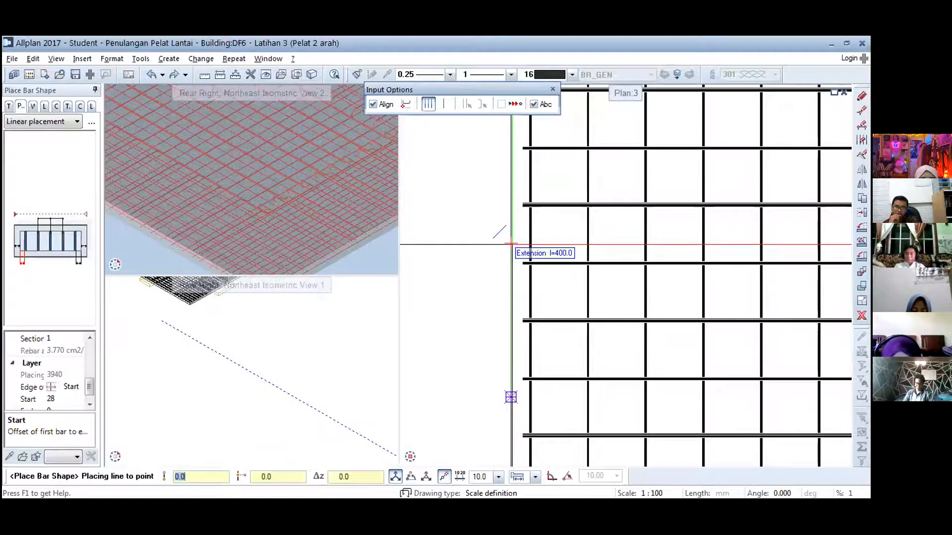
type("3")
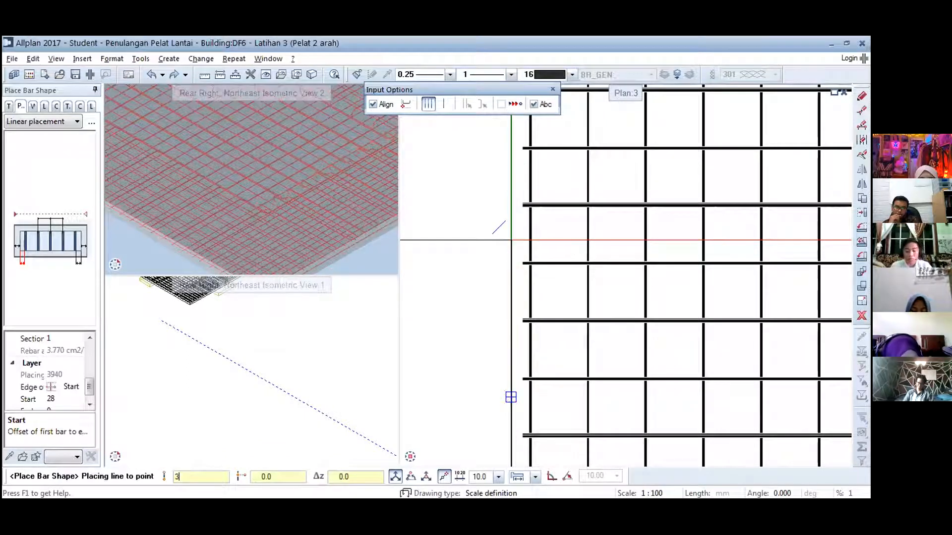
type("8")
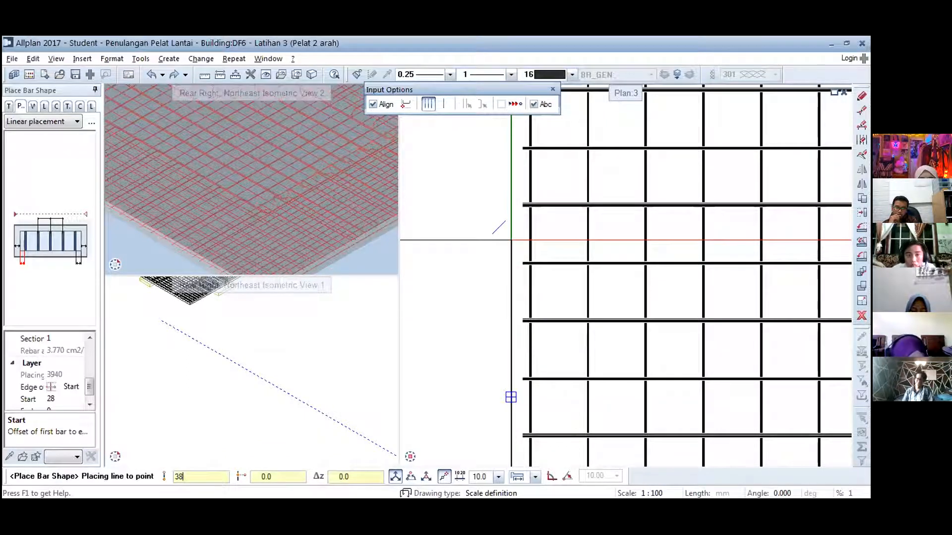
type("0")
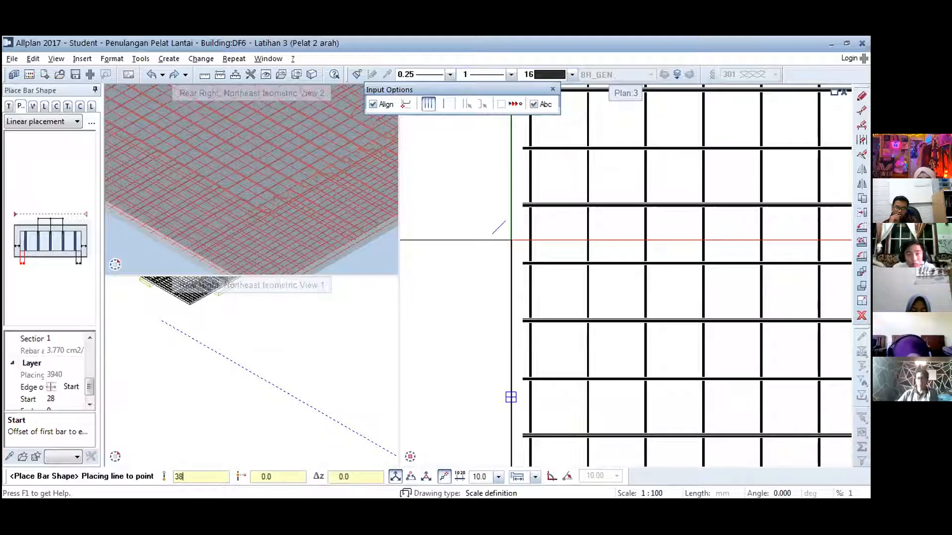
key("BackSpace")
type("5")
key("Return")
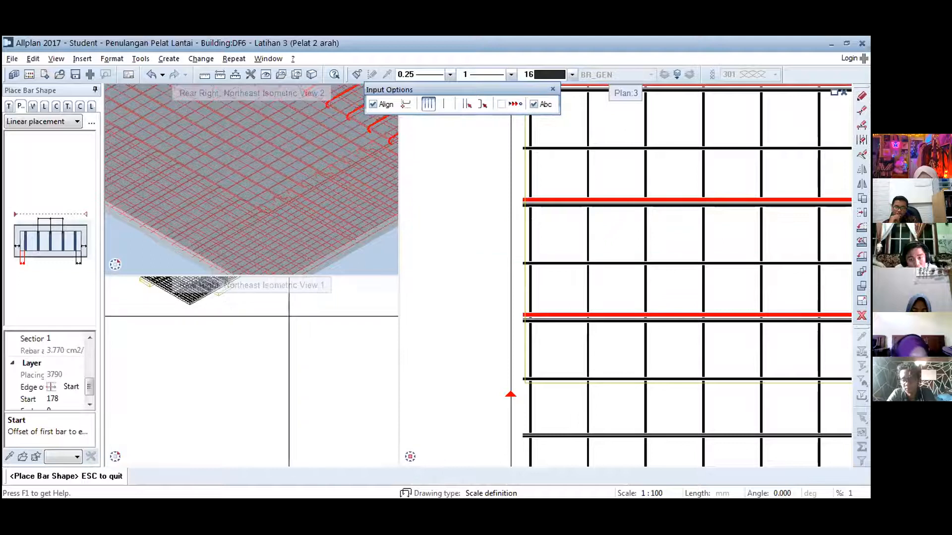
Try the Start = end edge offset for the hooked bar placement and inspect the bars against the mesh in the isometric view
left_click(75, 387)
left_click(78, 389)
left_click(56, 415)
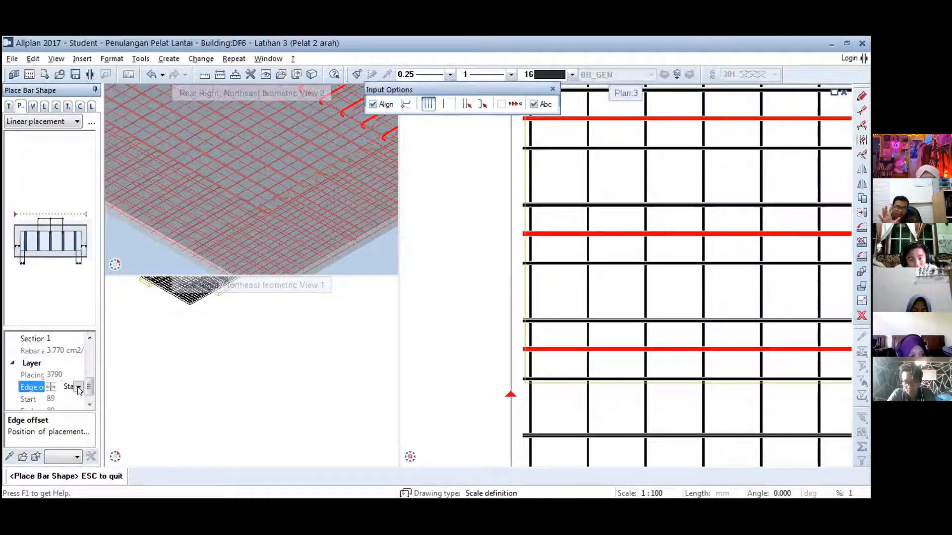
scroll(591, 284, "down", 3)
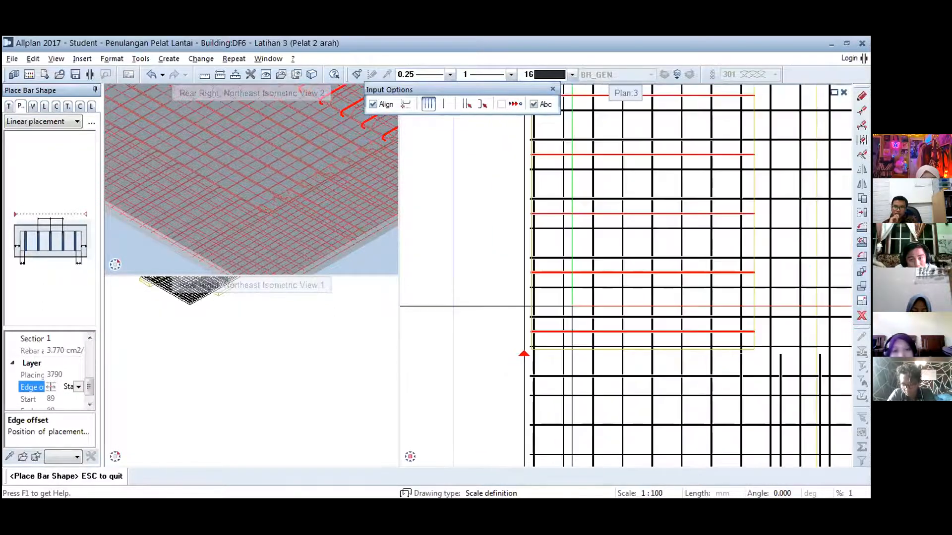
middle_click_drag(591, 284, 602, 321)
scroll(317, 175, "down", 2)
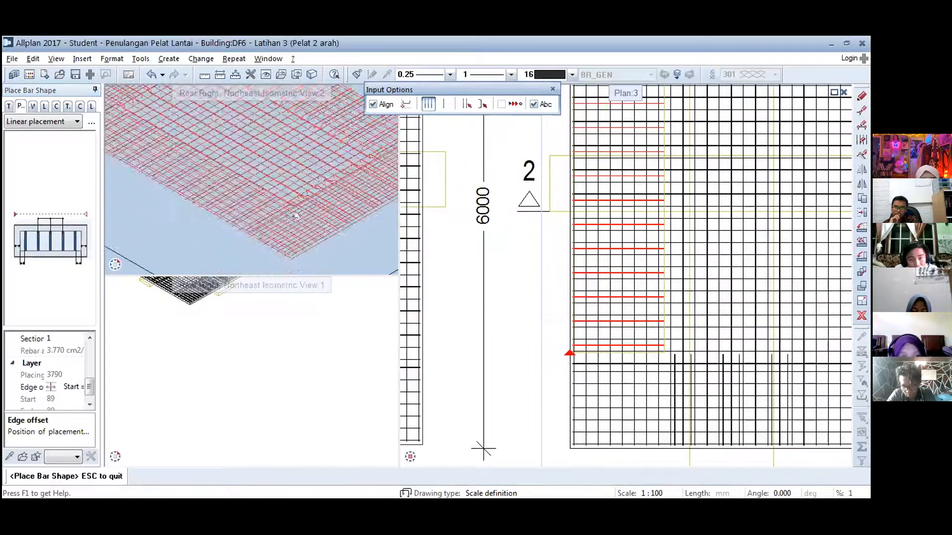
middle_click_drag(317, 175, 318, 185)
scroll(318, 189, "up", 5)
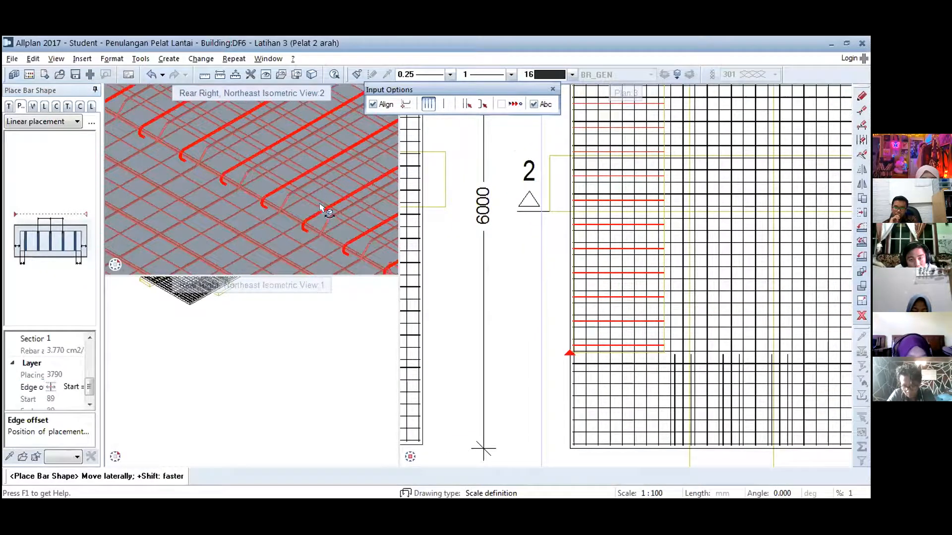
scroll(320, 208, "up", 4)
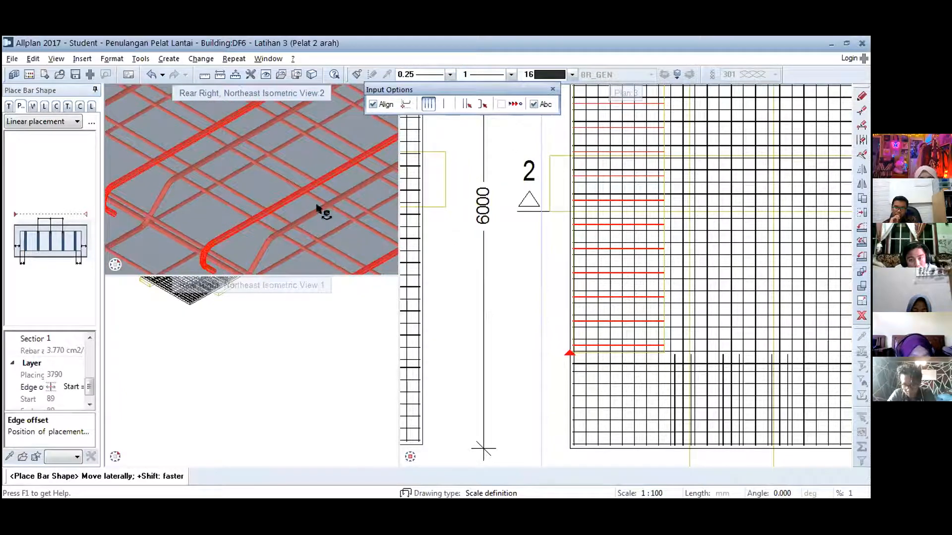
scroll(314, 208, "up", 1)
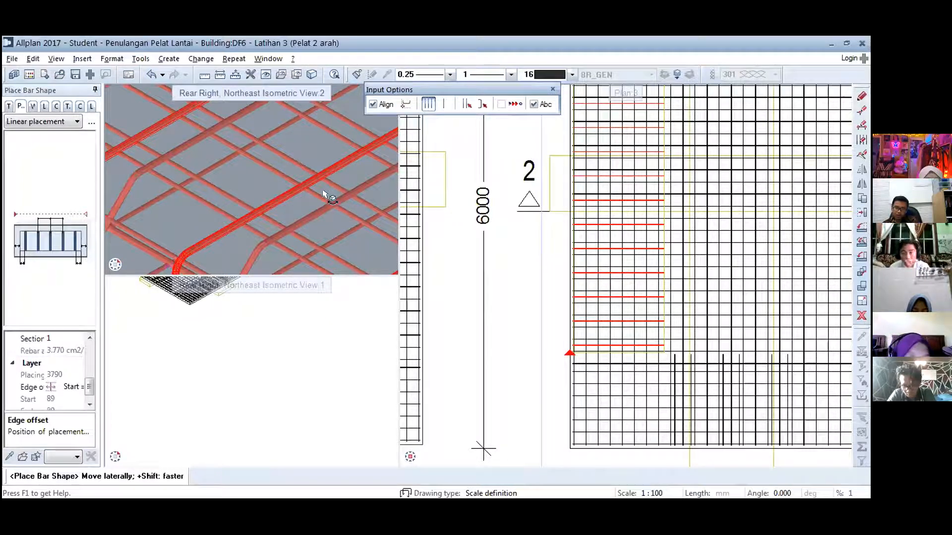
Change the hooked bar placement's edge offset option so the start offset is 0, and check the bar positions in the isometric view
left_click(84, 391)
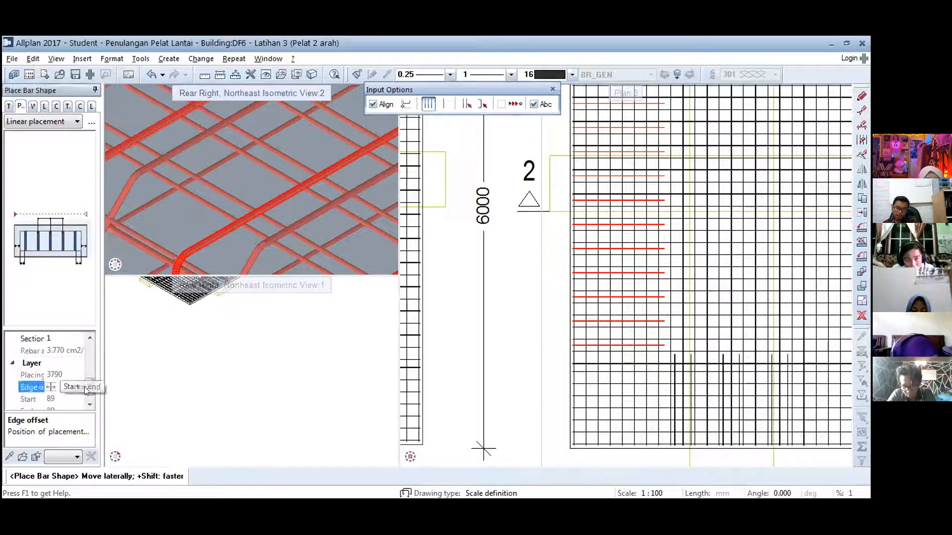
left_click(79, 387)
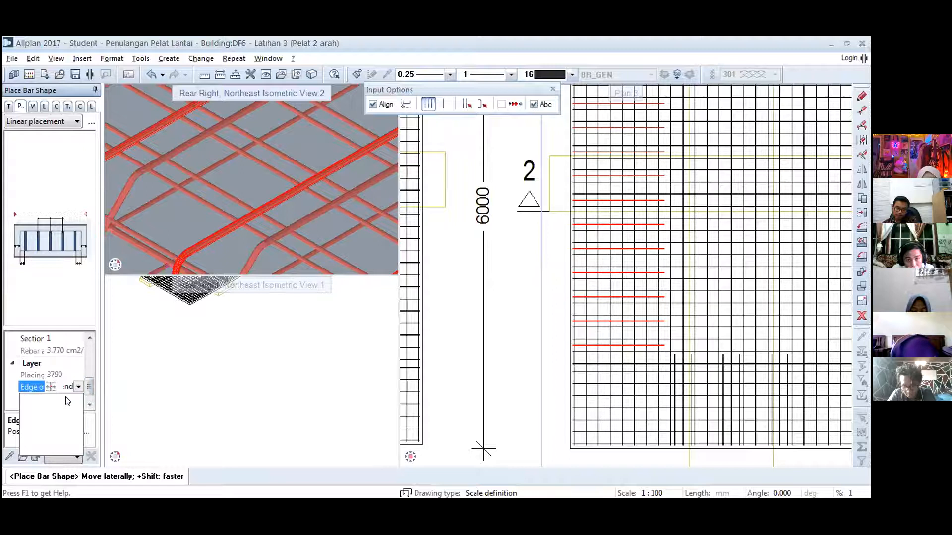
left_click(67, 401)
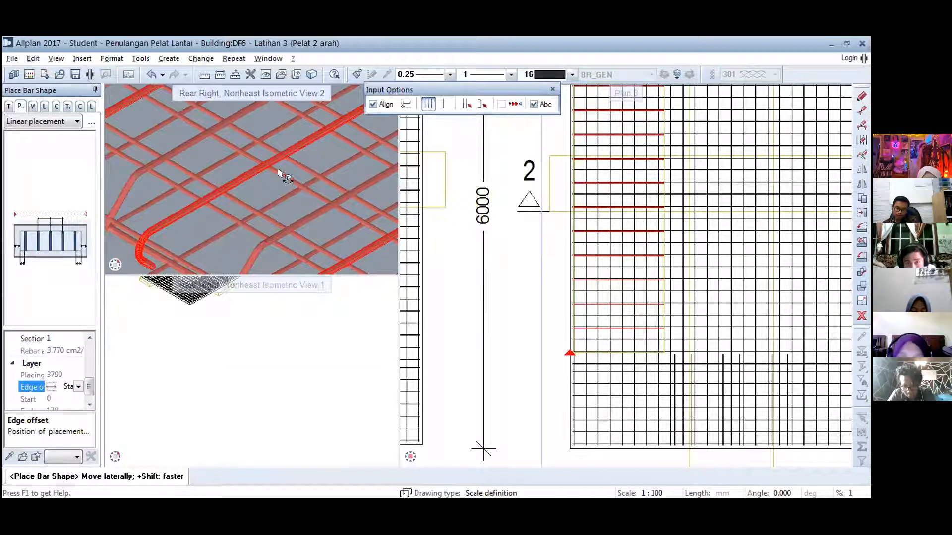
scroll(287, 177, "down", 1)
middle_click_drag(265, 186, 292, 187)
scroll(292, 187, "up", 2)
scroll(193, 171, "down", 2)
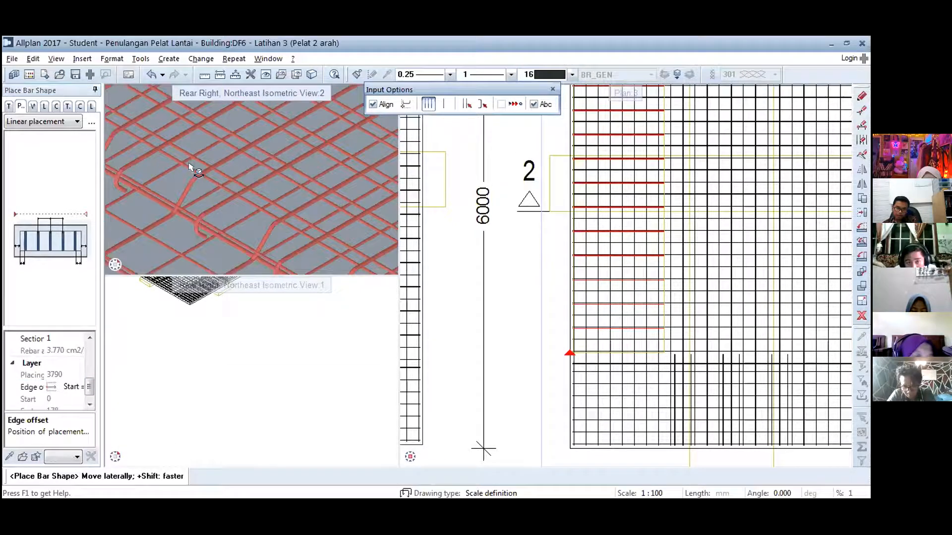
scroll(217, 179, "up", 2)
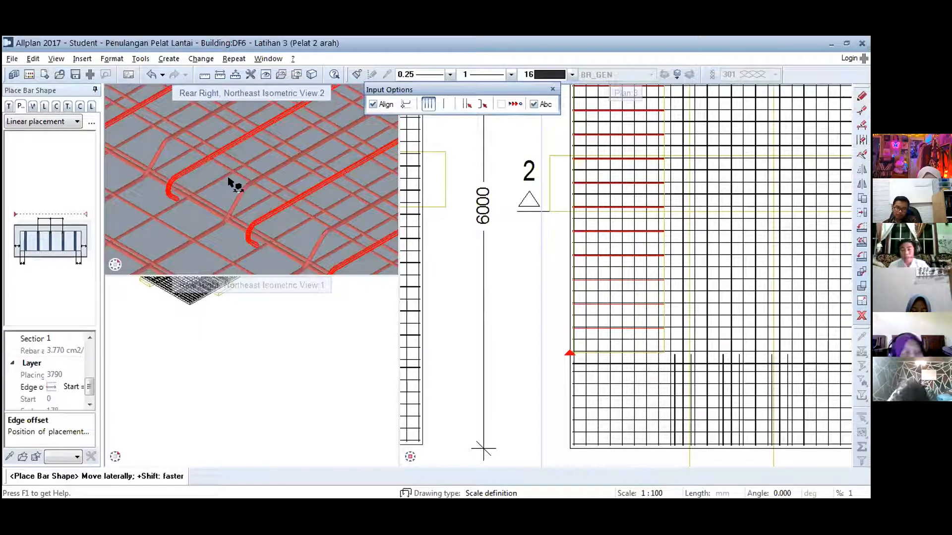
scroll(232, 177, "down", 2)
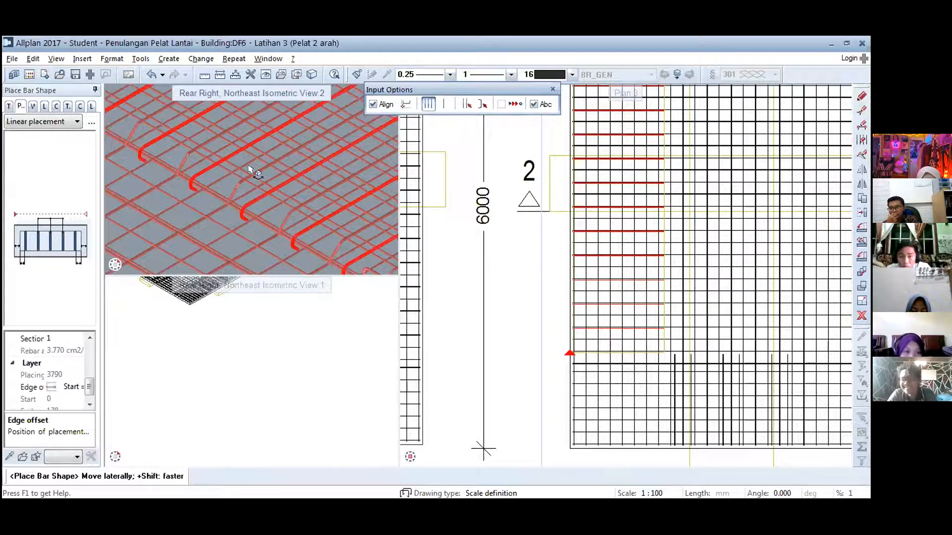
middle_click_drag(254, 186, 253, 193)
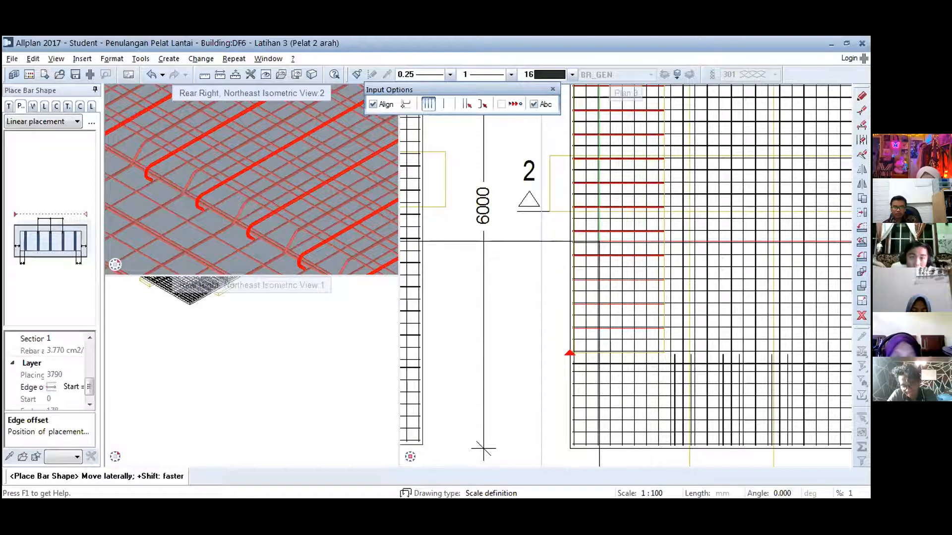
Accept the hooked bar placement and leave the placement and labelling commands without adding a dimension line
left_click(484, 449)
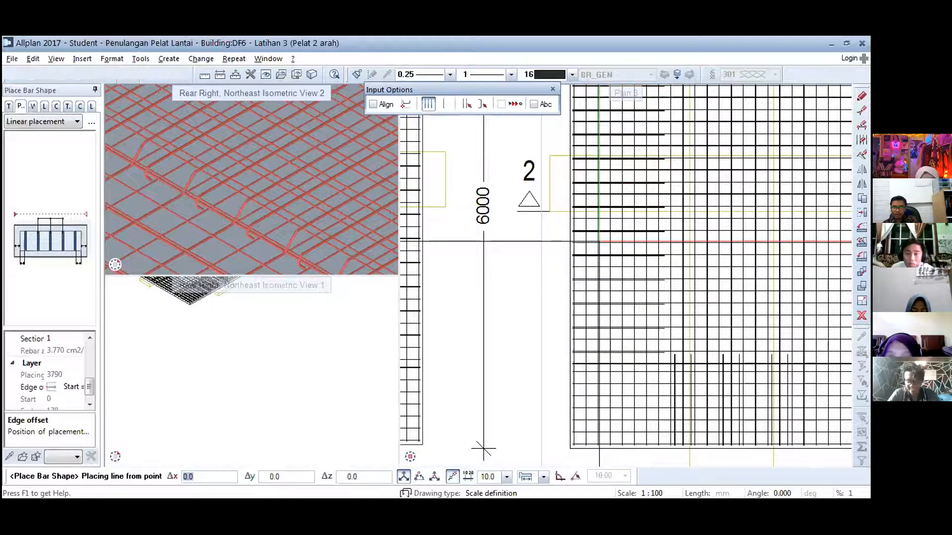
scroll(684, 207, "down", 1)
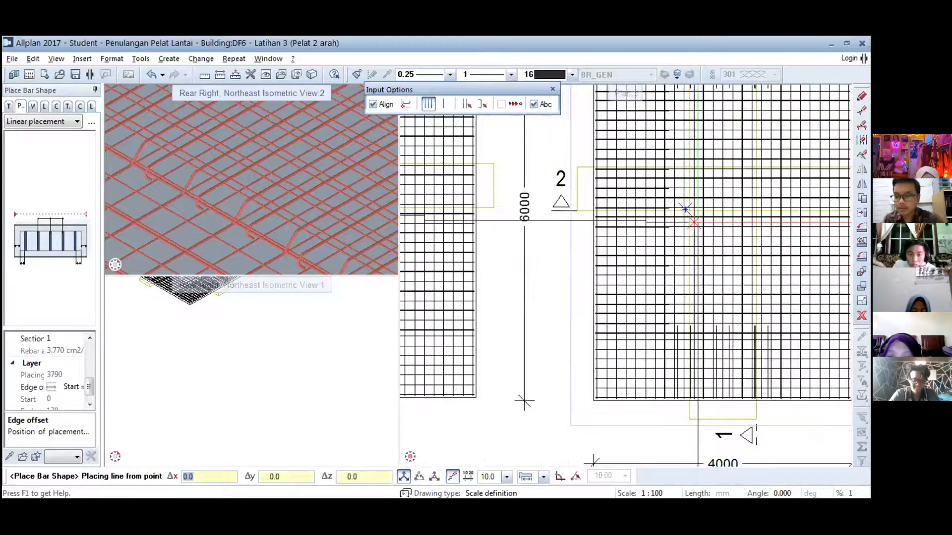
middle_click_drag(698, 221, 595, 237)
key("Escape")
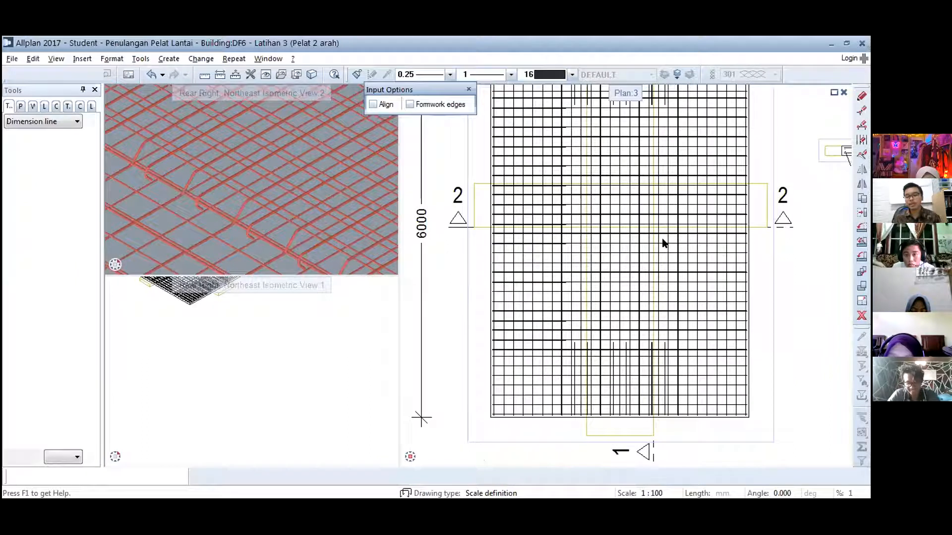
key("Escape")
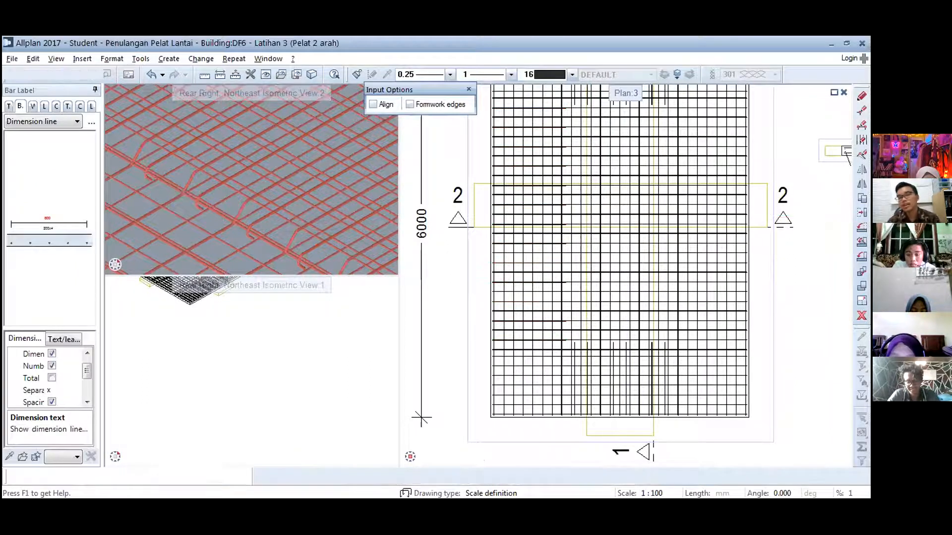
key("Escape")
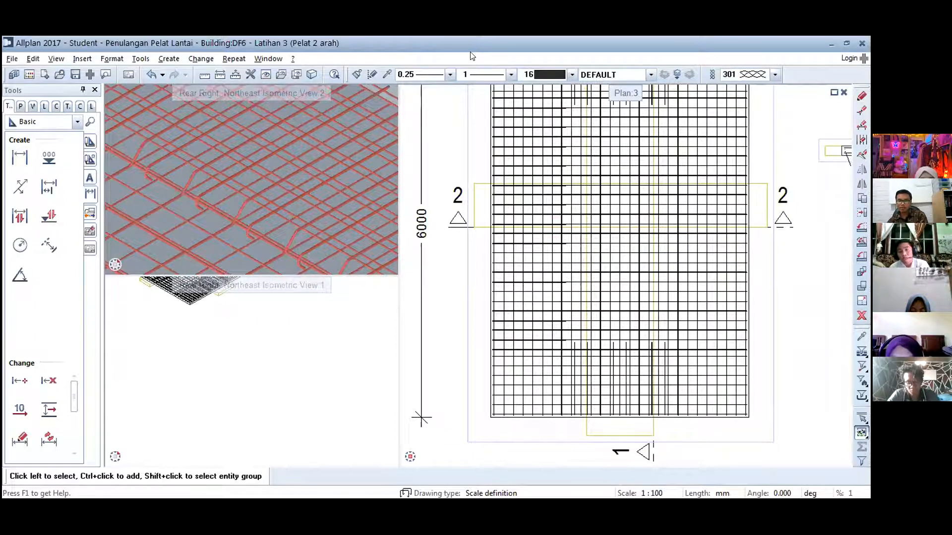
scroll(486, 270, "down", 2)
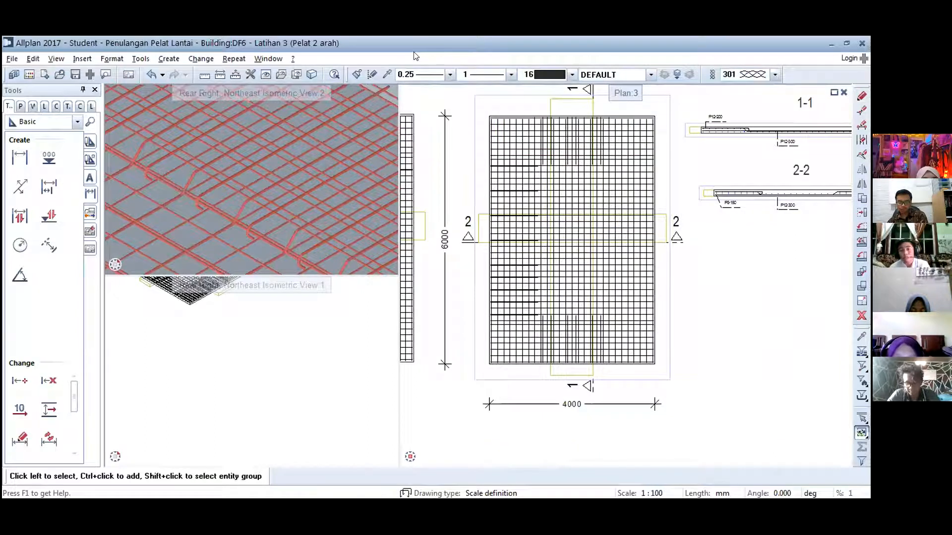
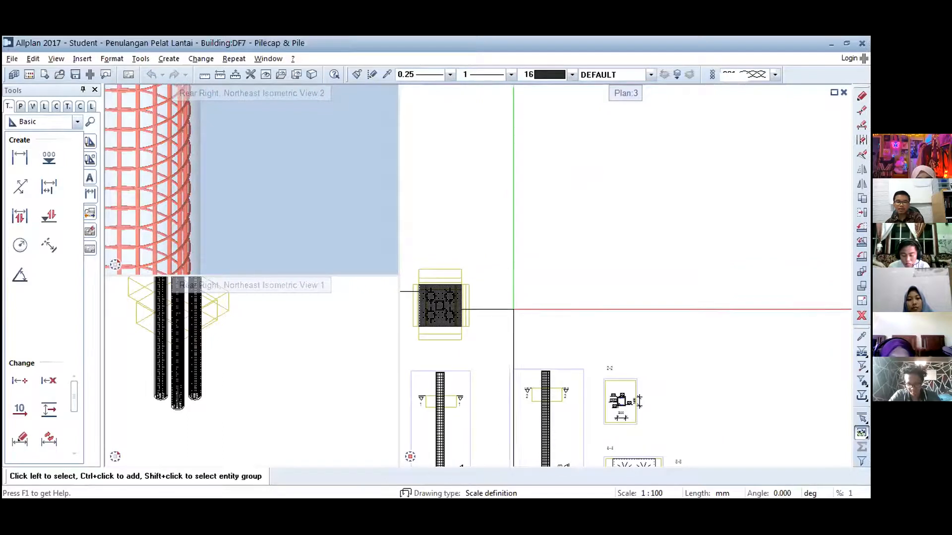
scroll(610, 237, "up", 5)
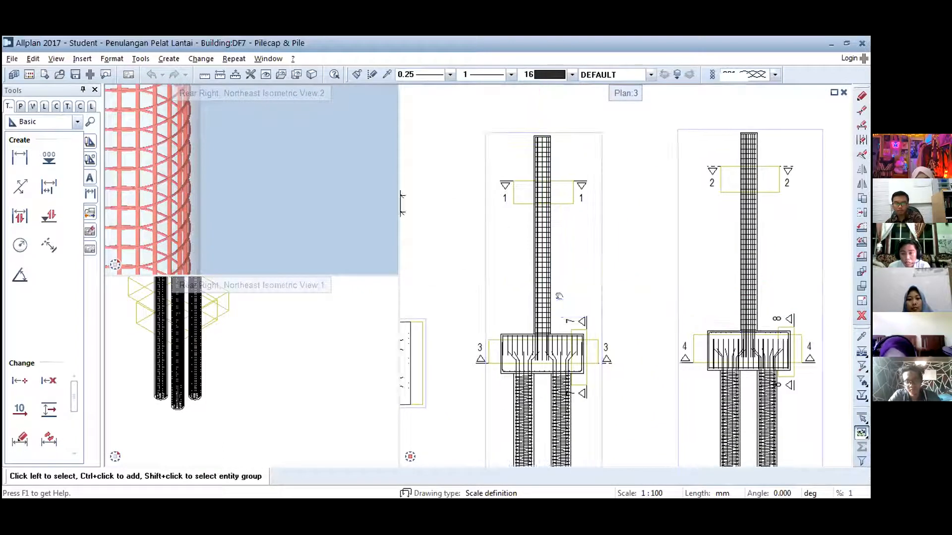
middle_click_drag(551, 297, 575, 272)
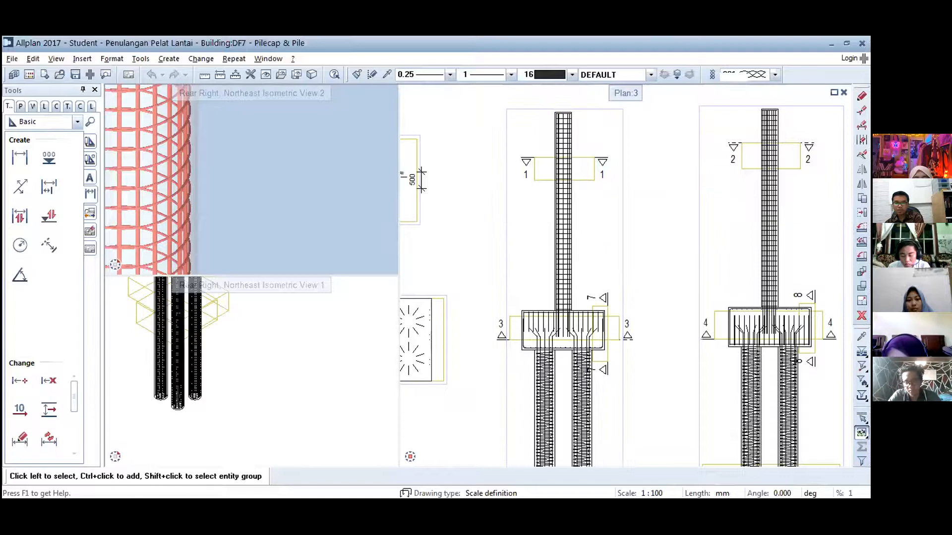
Examine the reinforcement of the column, pile cap and piles in the two existing elevations
middle_click_drag(563, 329, 567, 209)
scroll(567, 208, "up", 3)
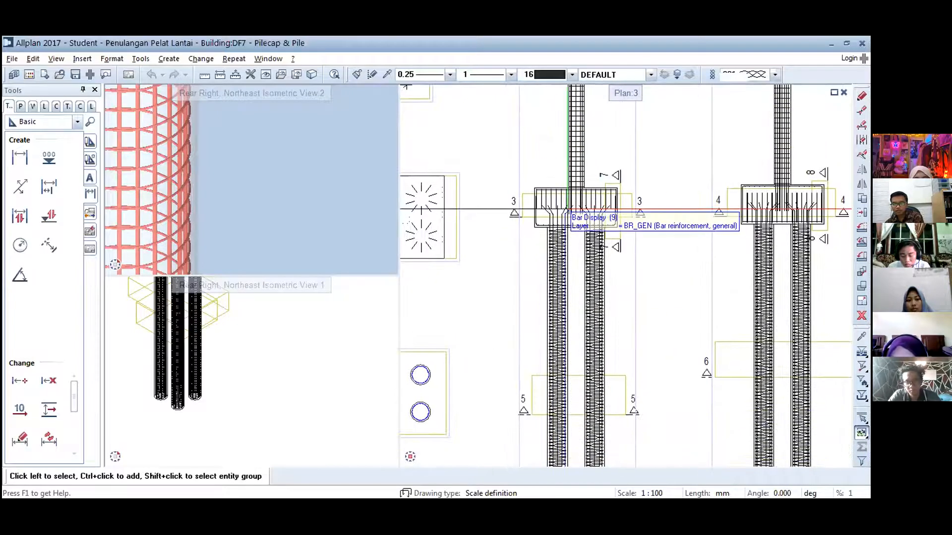
scroll(500, 210, "up", 2)
scroll(455, 155, "down", 2)
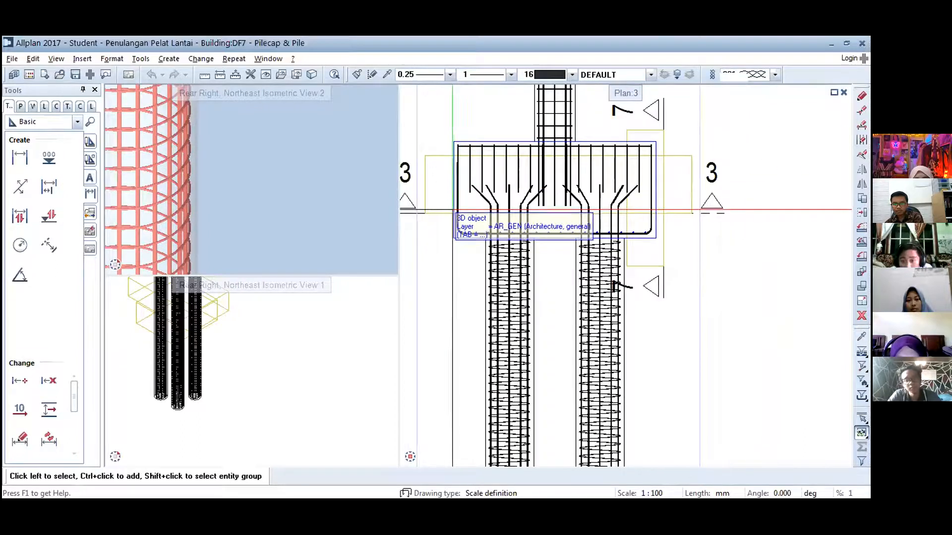
scroll(435, 291, "down", 1)
mouse_move(412, 456)
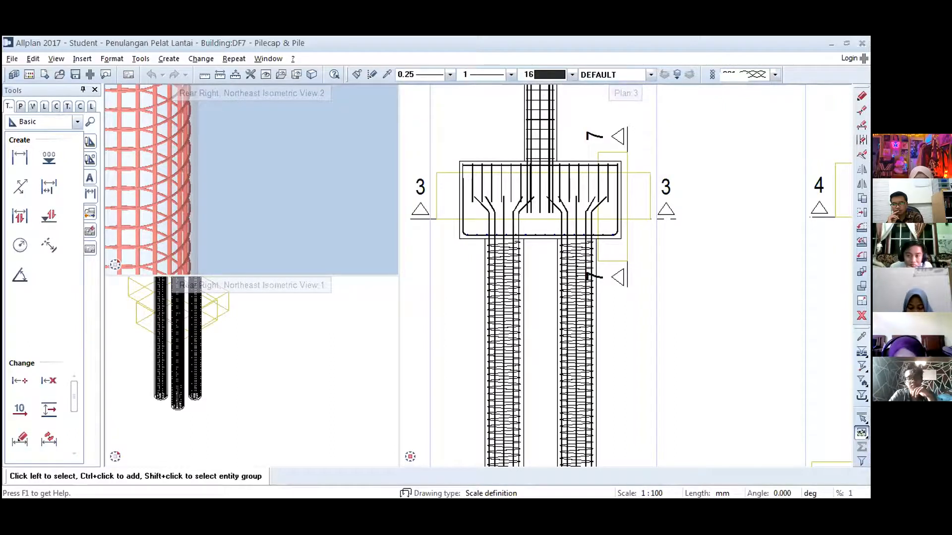
scroll(459, 323, "down", 2)
scroll(429, 281, "down", 1)
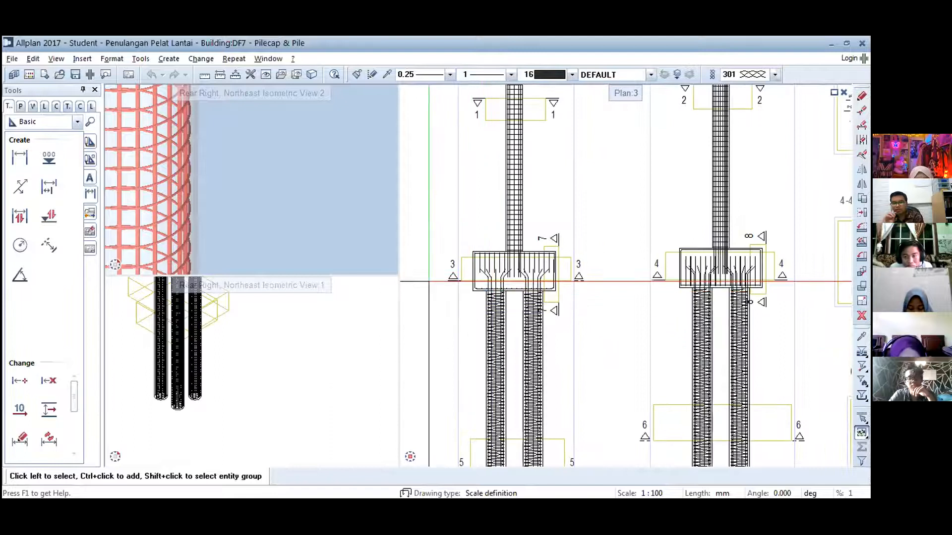
scroll(491, 262, "down", 2)
scroll(492, 262, "up", 3)
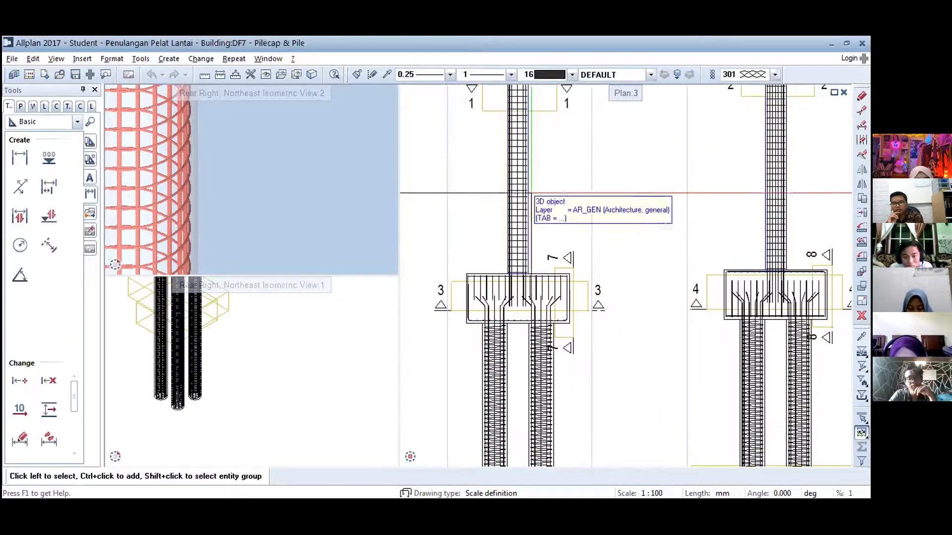
scroll(515, 254, "down", 1)
scroll(515, 255, "down", 2)
scroll(493, 258, "up", 1)
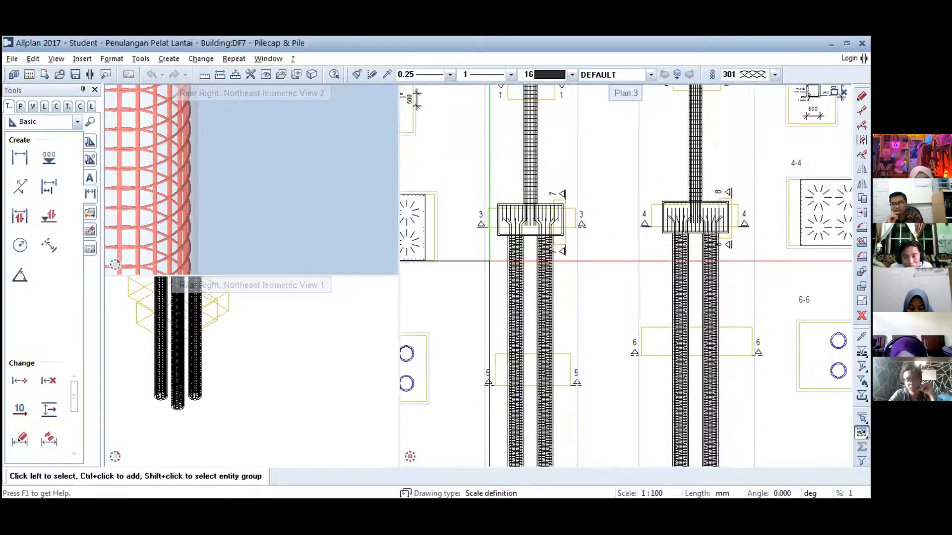
scroll(499, 249, "down", 1)
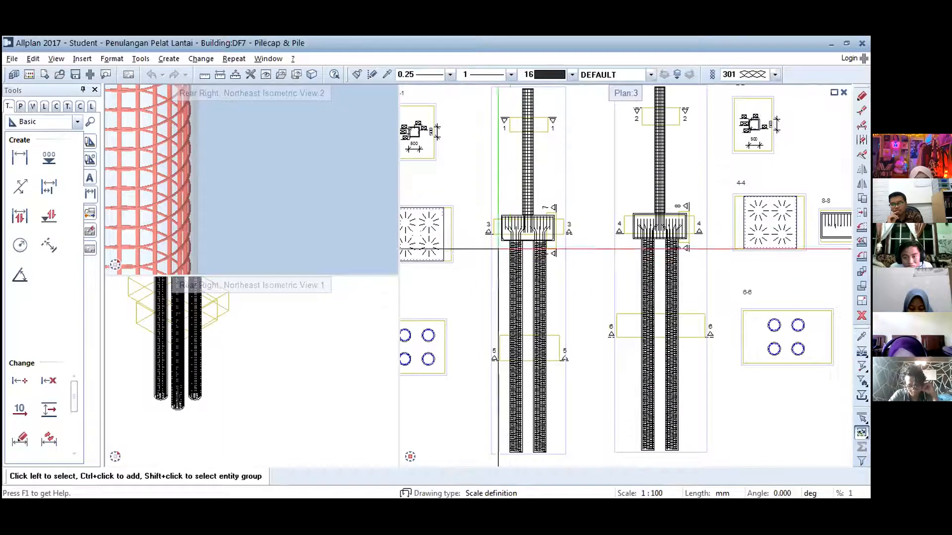
Review the drawing's layout, from the pile cap plan to the elevations and the numbered sections beside them
middle_click_drag(493, 196, 521, 283)
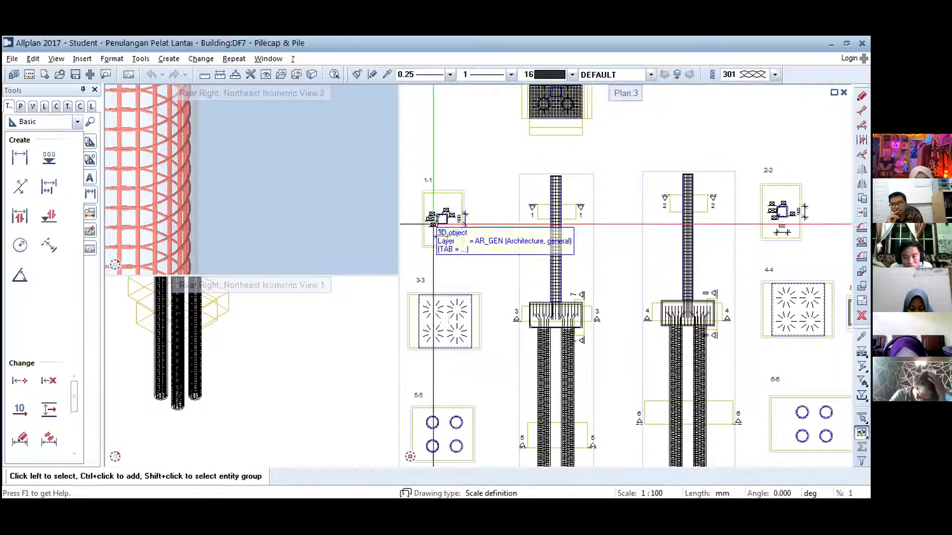
scroll(543, 204, "up", 1)
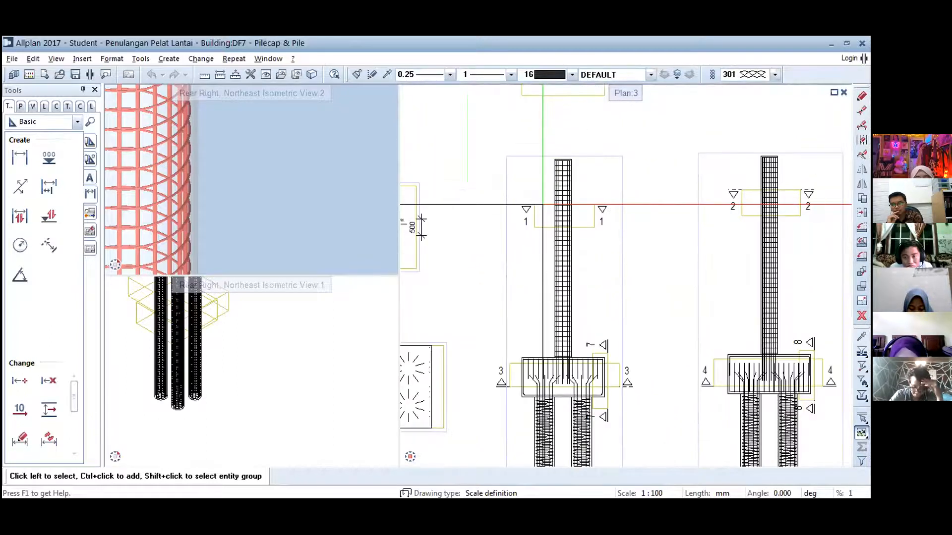
middle_click_drag(450, 247, 530, 269)
scroll(600, 207, "down", 2)
middle_click_drag(614, 269, 591, 238)
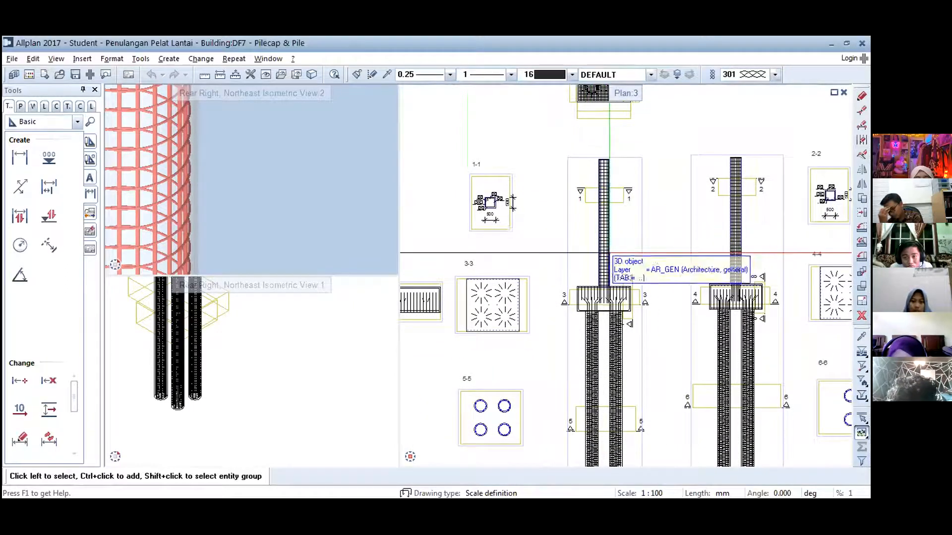
middle_click_drag(621, 137, 598, 238)
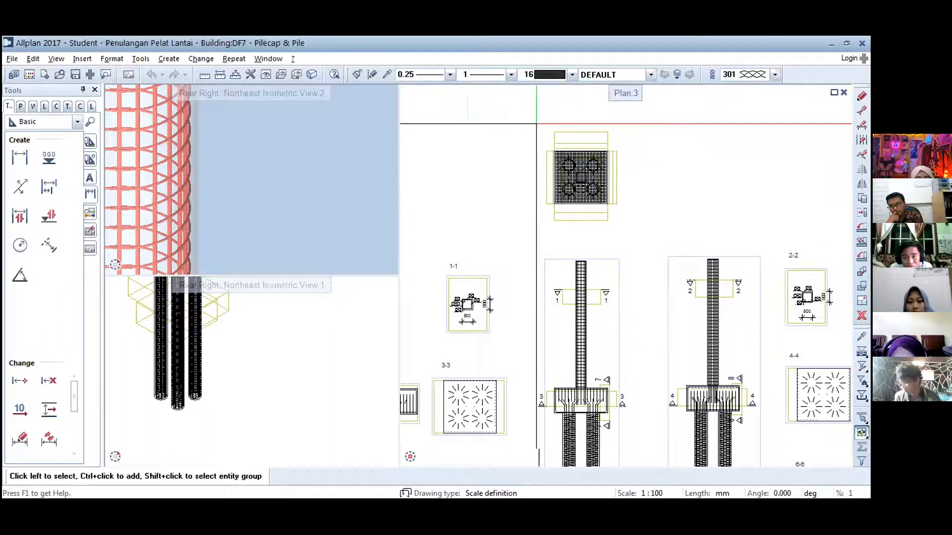
middle_click_drag(653, 142, 627, 133)
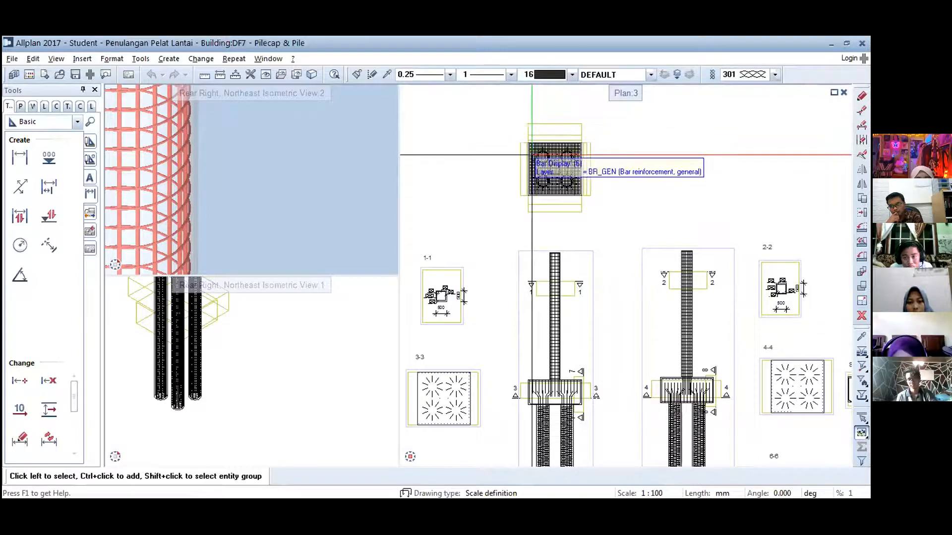
scroll(528, 155, "up", 1)
middle_click_drag(544, 304, 533, 174)
scroll(584, 306, "down", 1)
middle_click_drag(584, 220, 585, 302)
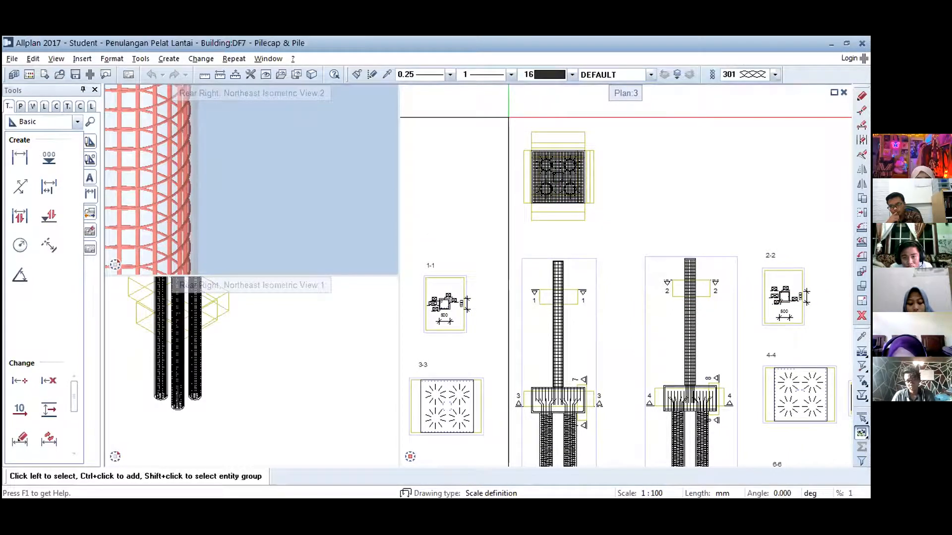
left_click(232, 59)
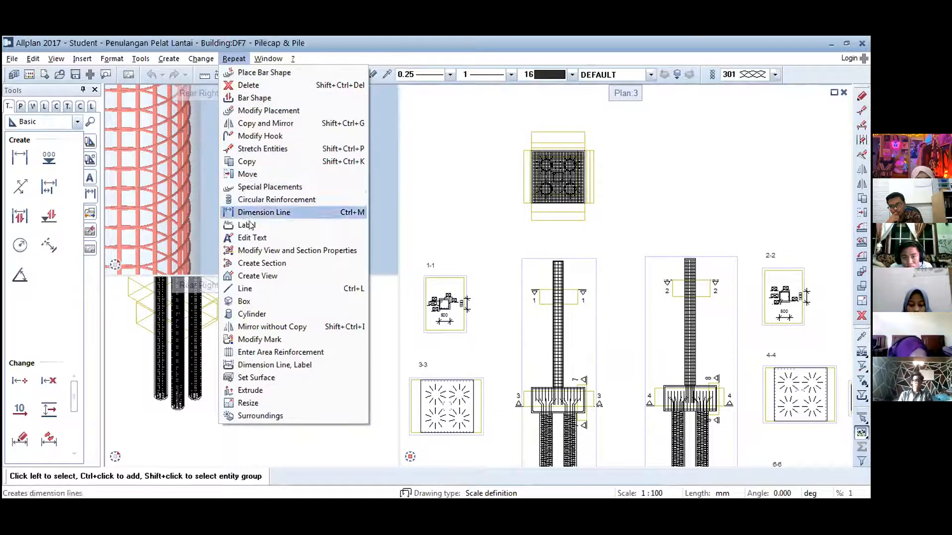
left_click(477, 111)
left_click_drag(514, 113, 634, 239)
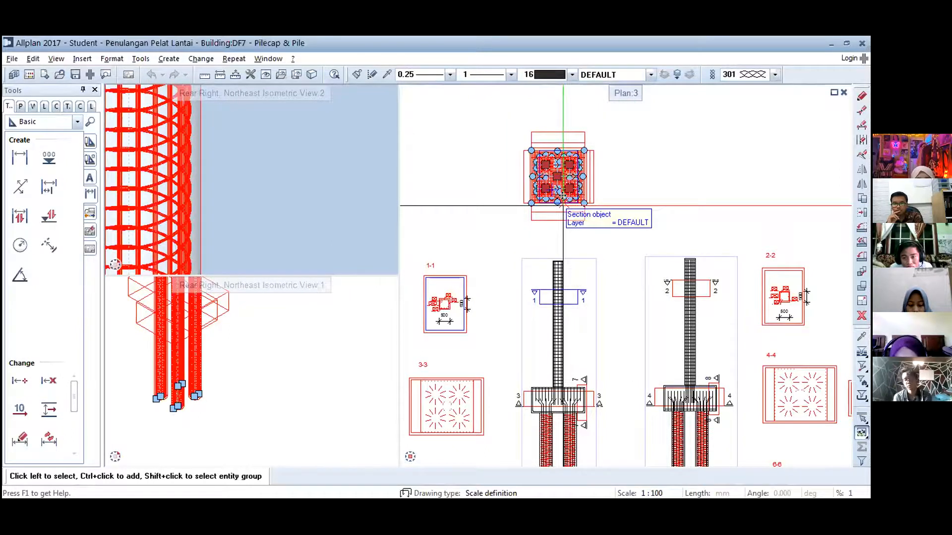
key("Escape")
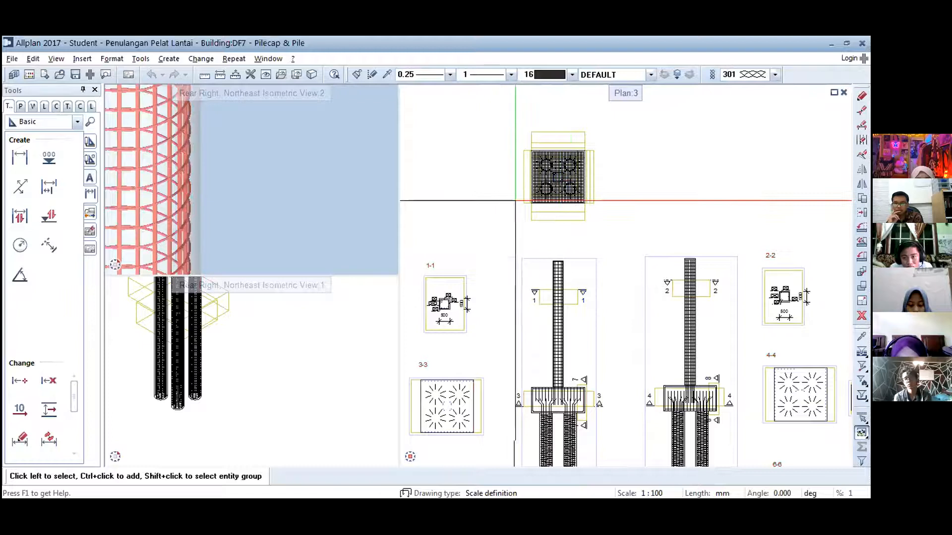
Create a front view of the complete pile cap and pile model from the plan and place it in the empty area up and right of the plan
left_click(236, 57)
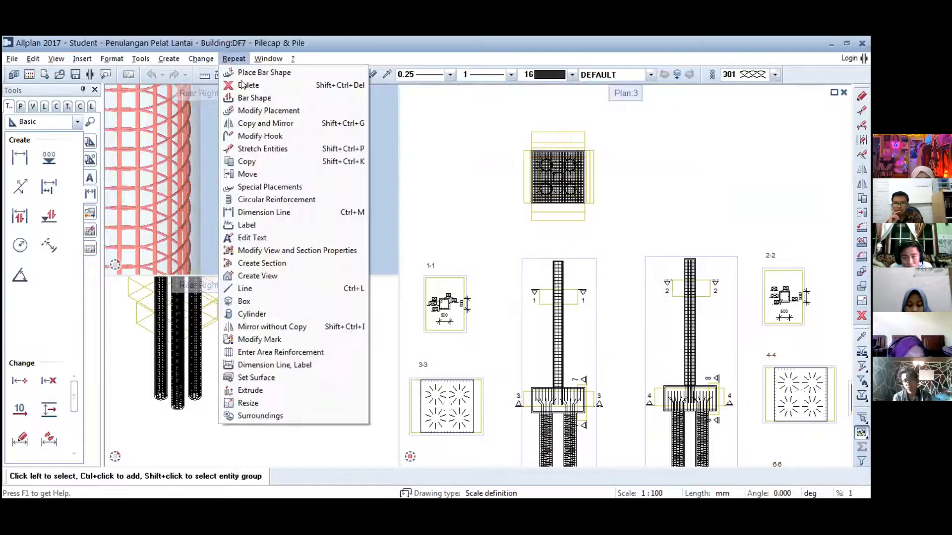
left_click(260, 277)
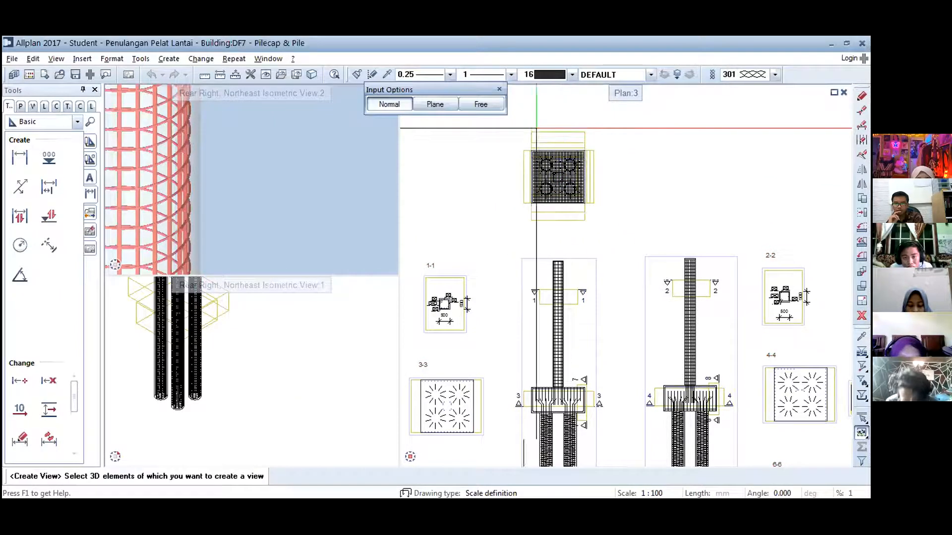
left_click_drag(506, 120, 609, 229)
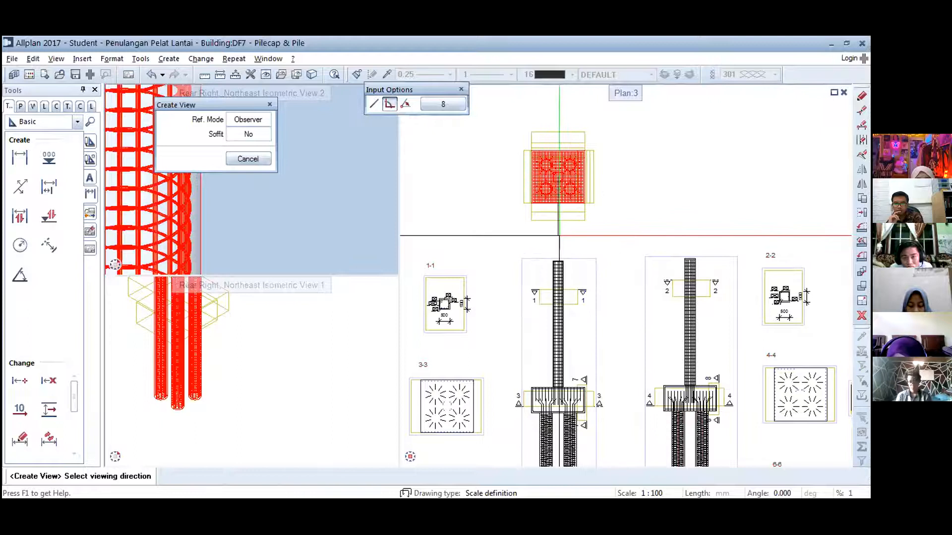
left_click(557, 243)
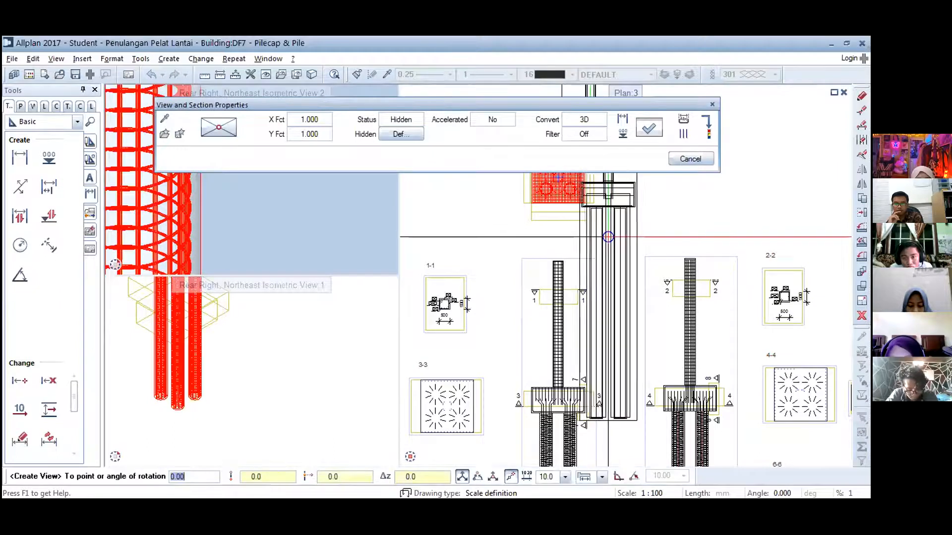
scroll(627, 237, "down", 2)
middle_click_drag(629, 248, 590, 322)
middle_click_drag(635, 266, 599, 315)
scroll(595, 306, "down", 1)
middle_click_drag(595, 274, 543, 292)
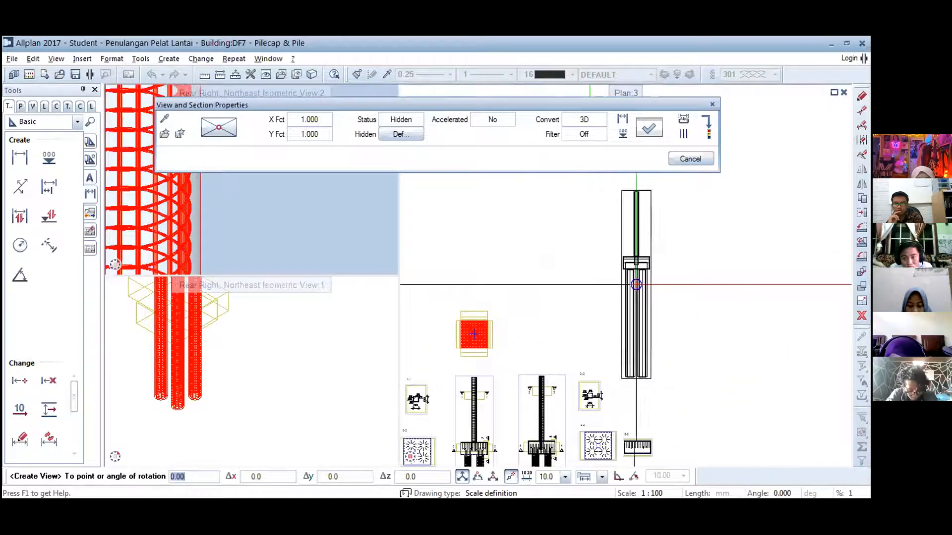
key("Escape")
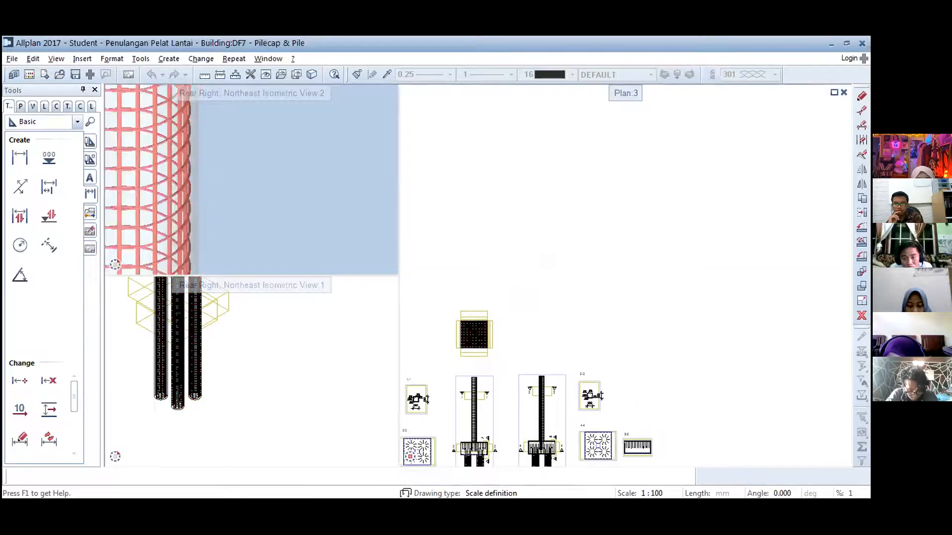
left_click(661, 263)
Create a side view of the complete pile cap and pile model, viewed from the plan's right side, and place it beside the new front view
scroll(670, 261, "up", 3)
scroll(673, 259, "up", 3)
middle_click_drag(722, 311, 689, 238)
scroll(690, 238, "down", 5)
middle_click_drag(533, 352, 571, 247)
scroll(574, 322, "up", 4)
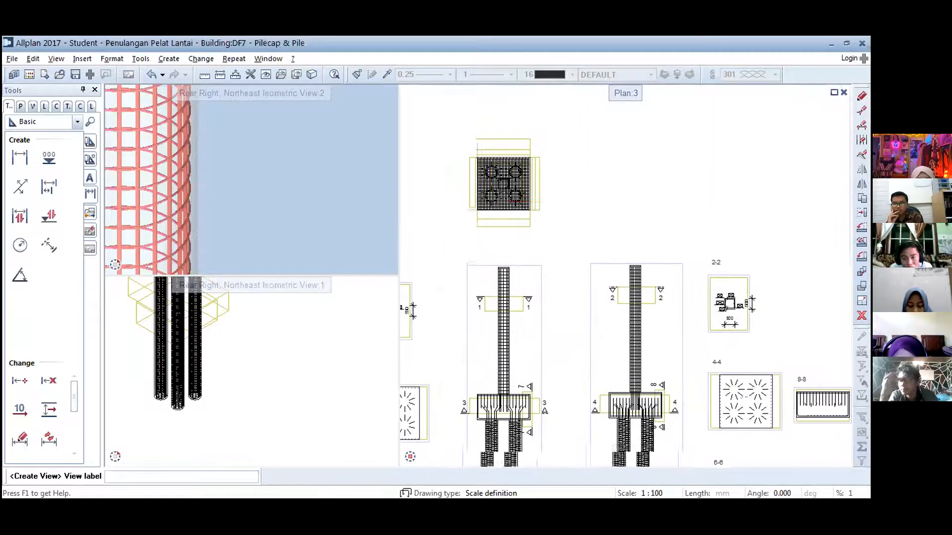
left_click(237, 59)
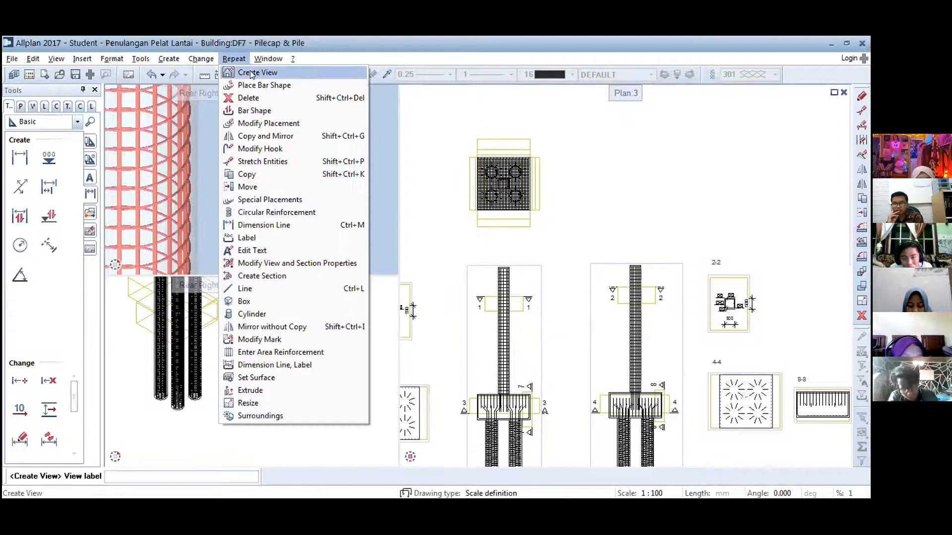
left_click(251, 74)
mouse_move(458, 121)
left_mouse_down()
mouse_move(493, 192)
mouse_move(549, 234)
left_mouse_up()
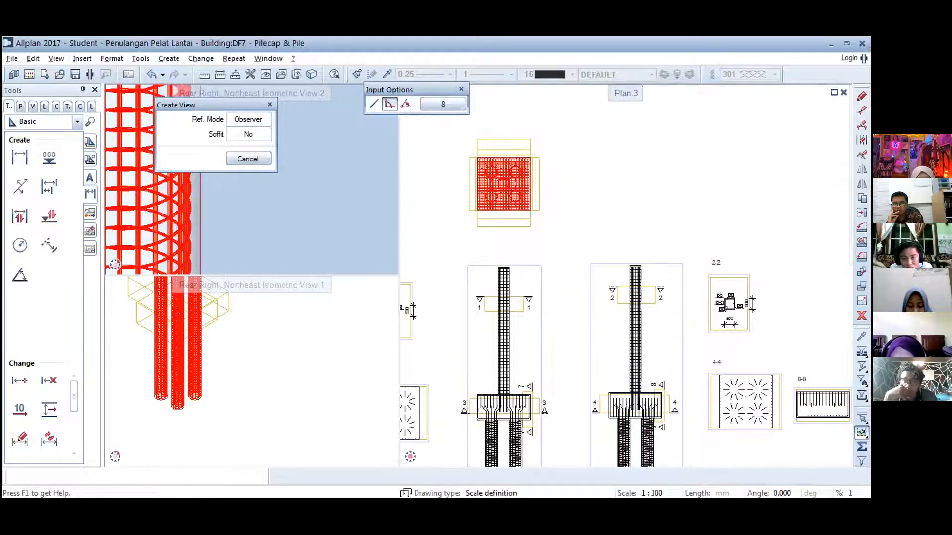
left_click(573, 180)
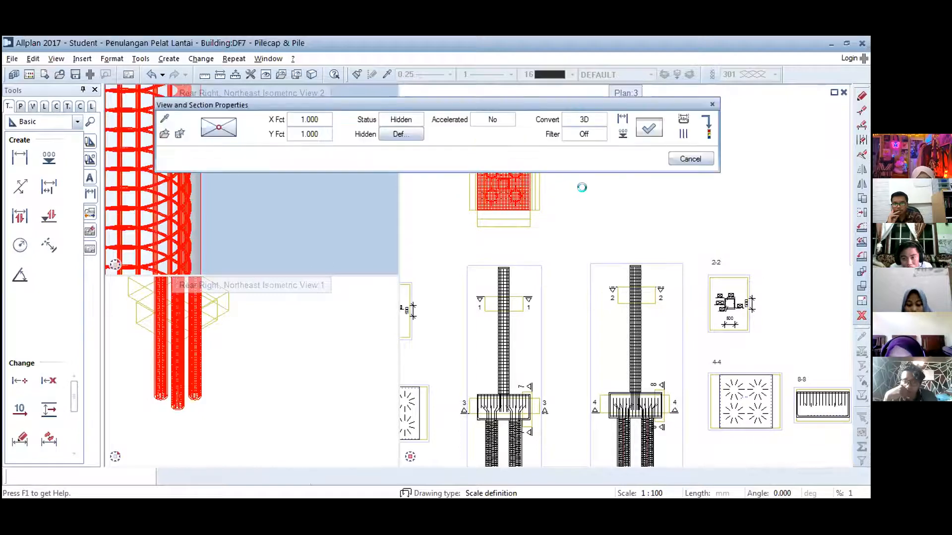
scroll(603, 204, "down", 3)
middle_click_drag(614, 282, 599, 308)
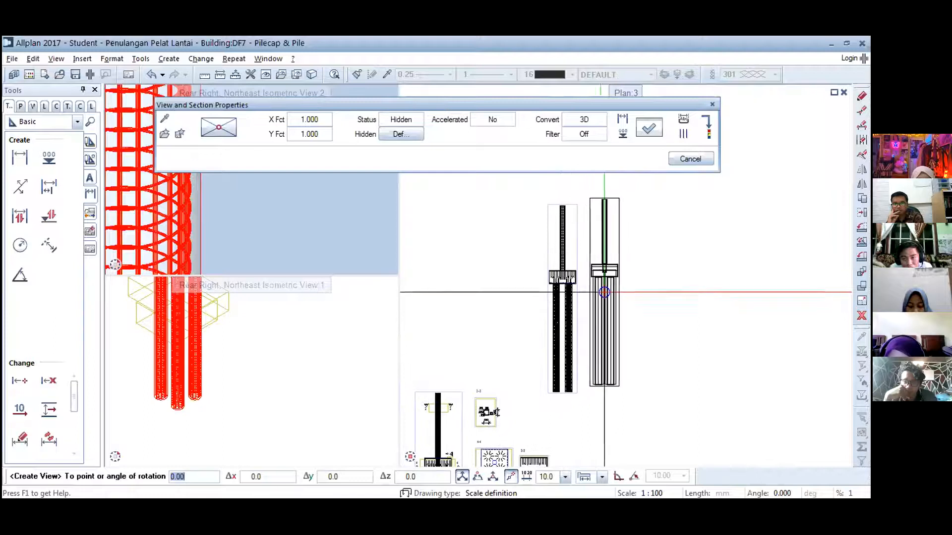
left_click(605, 292)
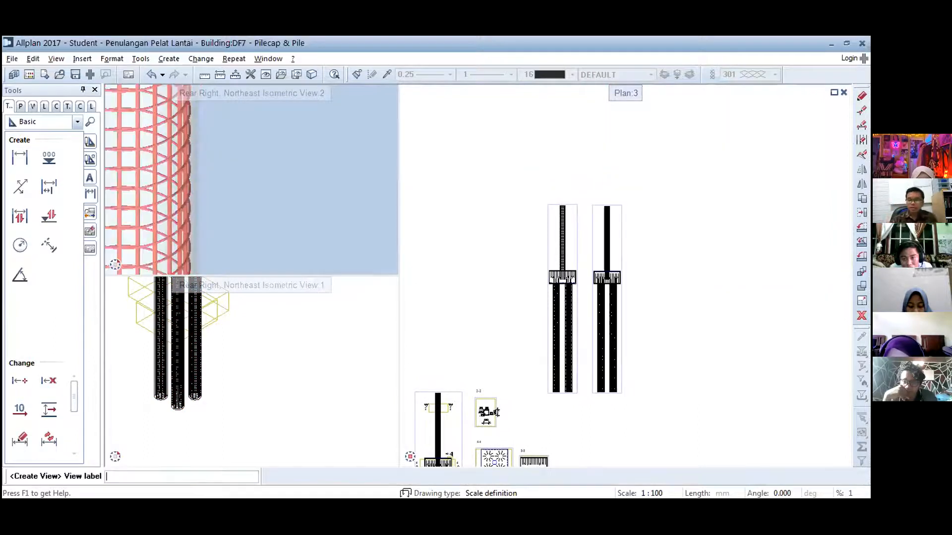
Examine the two new views and the bar labels and dimensions of column section 1-1
scroll(594, 273, "up", 3)
scroll(593, 272, "down", 5)
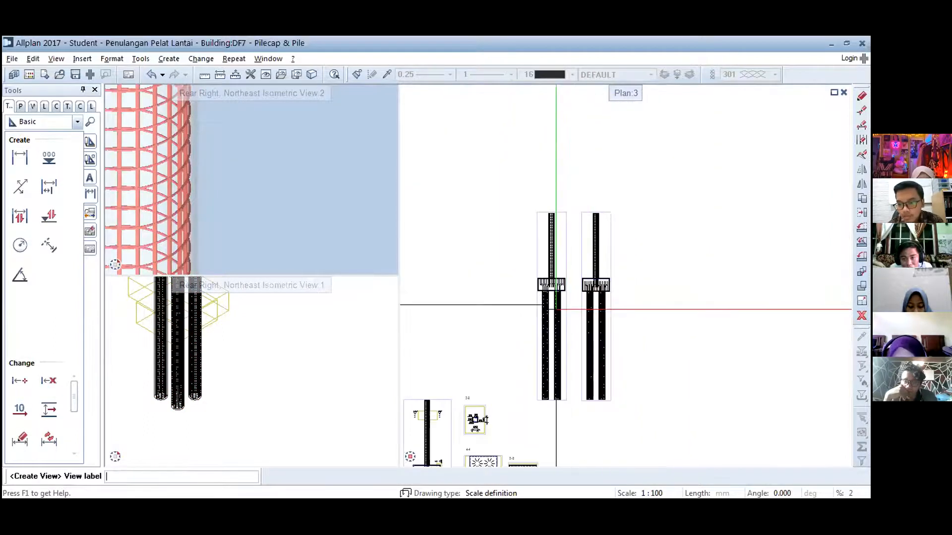
scroll(528, 313, "up", 1)
scroll(528, 313, "up", 5)
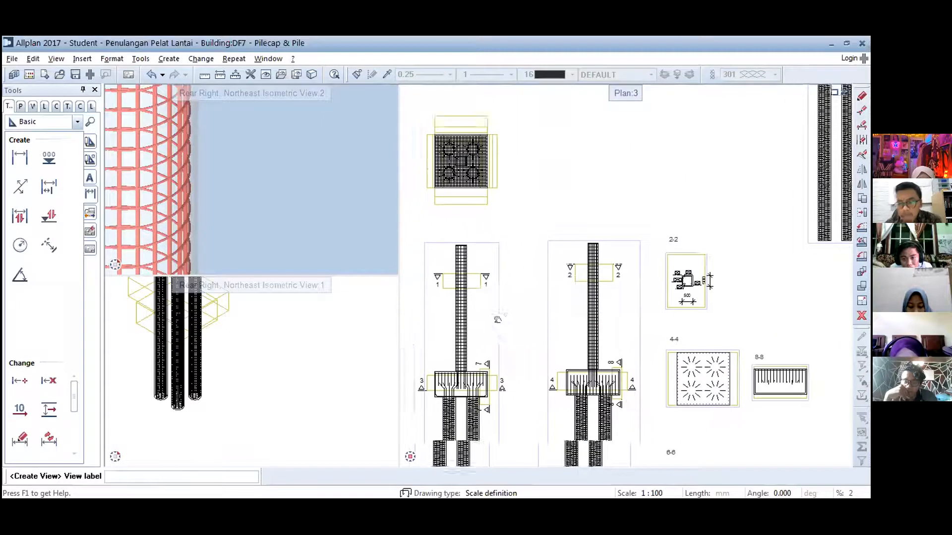
scroll(483, 256, "up", 2)
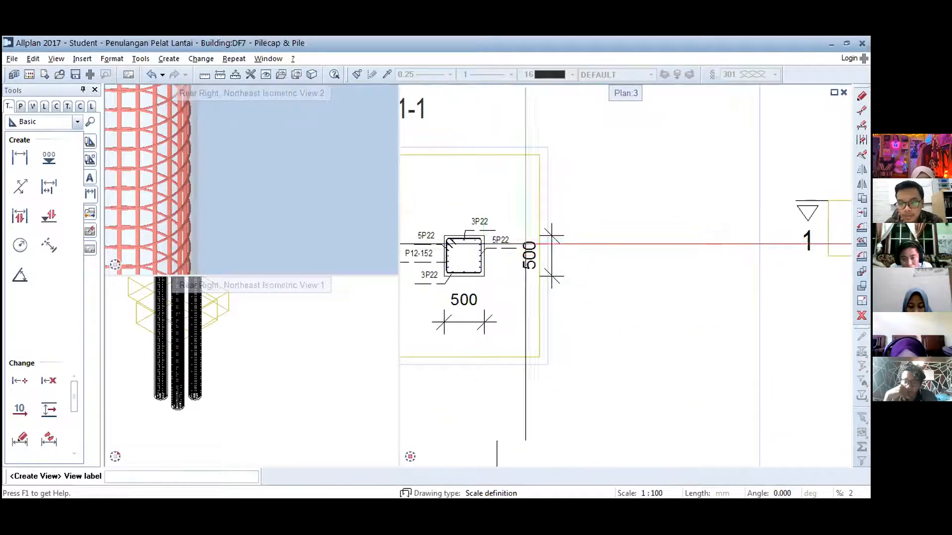
middle_click_drag(653, 288, 648, 291)
middle_click_drag(414, 249, 439, 250)
scroll(488, 268, "up", 2)
scroll(545, 309, "down", 2)
Examine how the column and pile bars anchor into the pile cap in the elevation with section marks 3 and 7
middle_click_drag(620, 350, 558, 206)
scroll(641, 317, "down", 2)
middle_click_drag(649, 337, 580, 218)
scroll(629, 314, "down", 1)
middle_click_drag(629, 316, 643, 269)
scroll(646, 266, "up", 2)
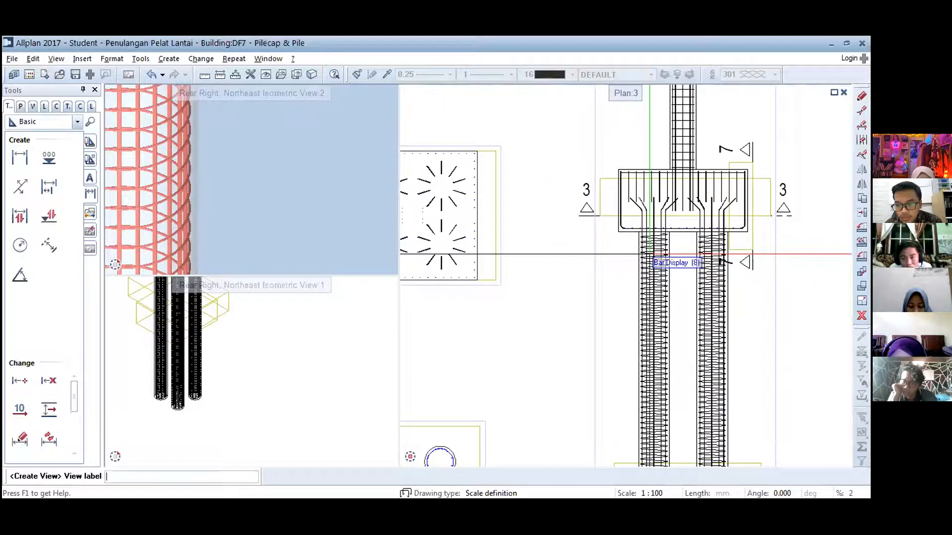
middle_click_drag(606, 279, 613, 235)
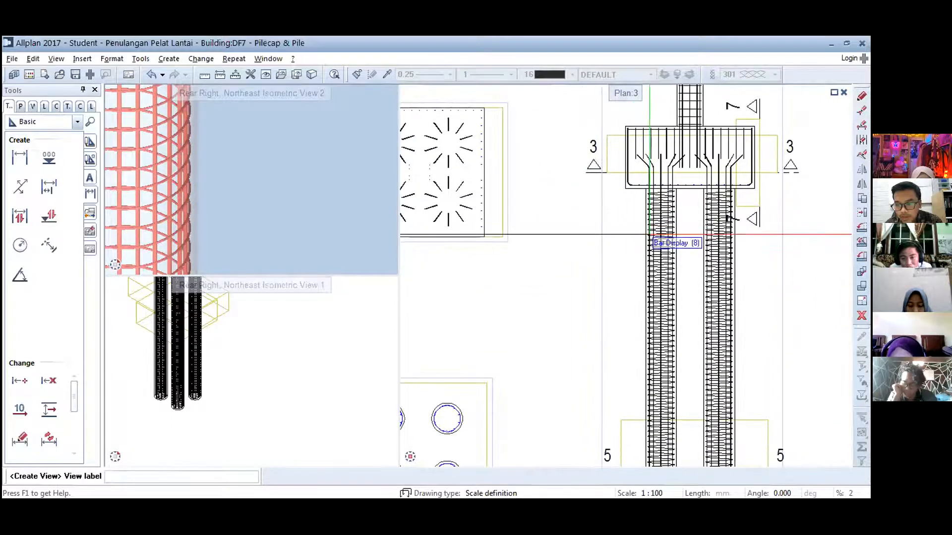
scroll(627, 275, "down", 2)
middle_click_drag(638, 190, 619, 234)
scroll(618, 235, "up", 2)
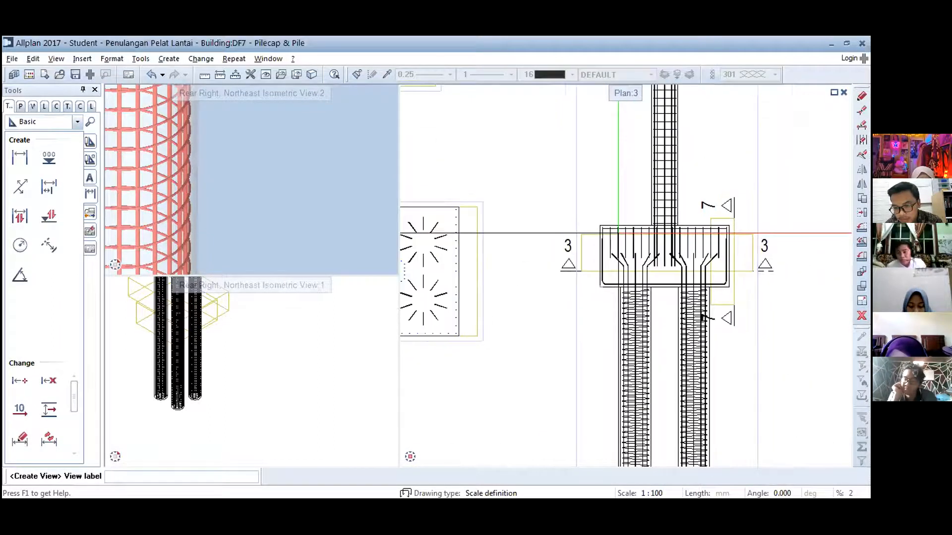
scroll(602, 244, "up", 2)
scroll(607, 247, "down", 1)
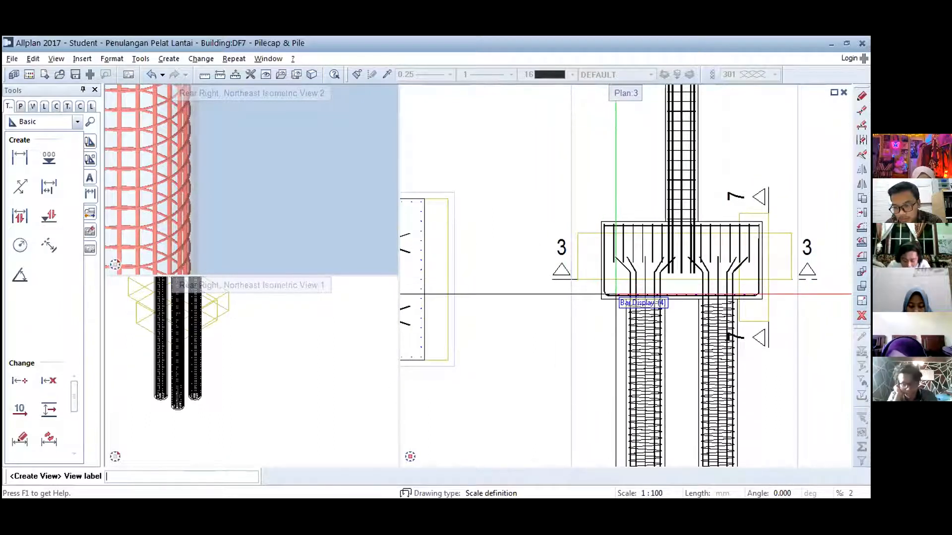
Examine the pile and pile cap reinforcement in the shaded isometric 3D view, including where the pile cages meet the cap
middle_click_drag(615, 294, 586, 297)
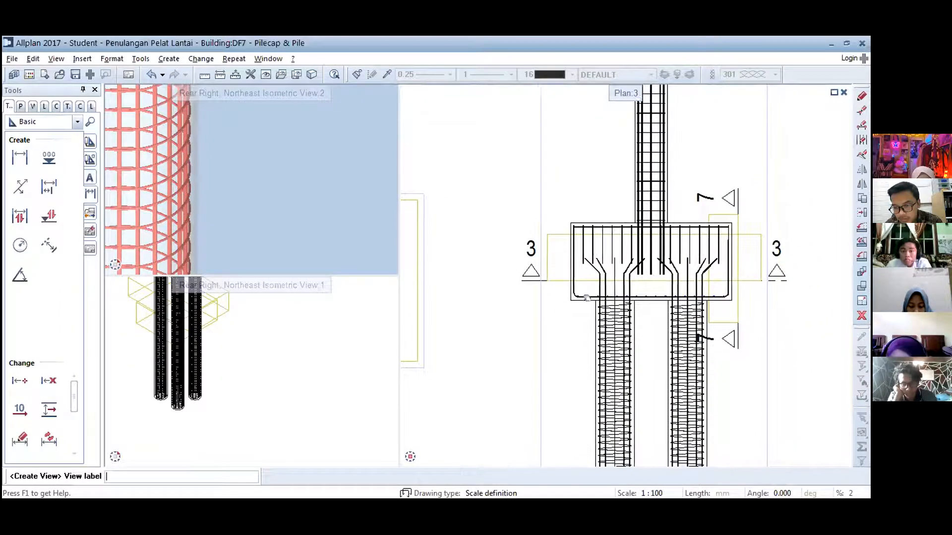
scroll(292, 186, "down", 2)
middle_click_drag(278, 192, 297, 196)
scroll(295, 196, "down", 3)
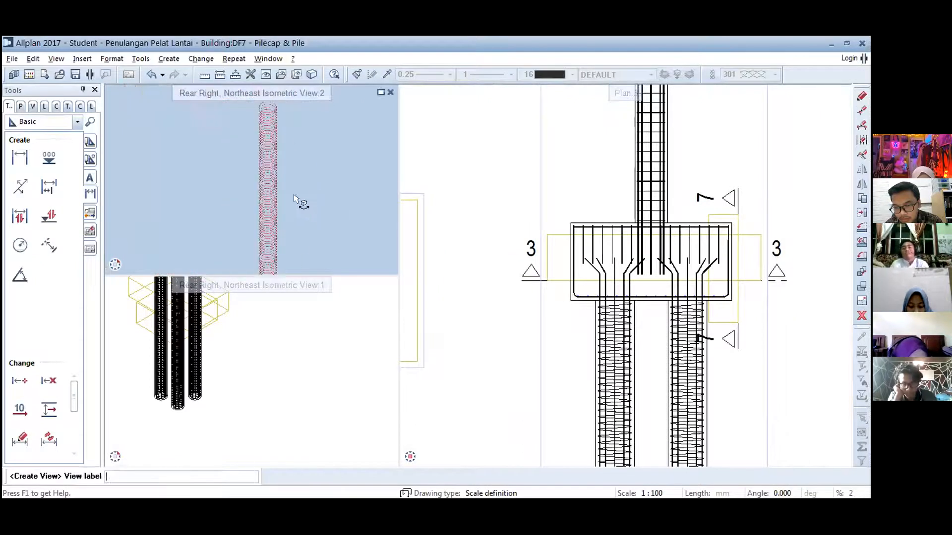
scroll(299, 179, "down", 3)
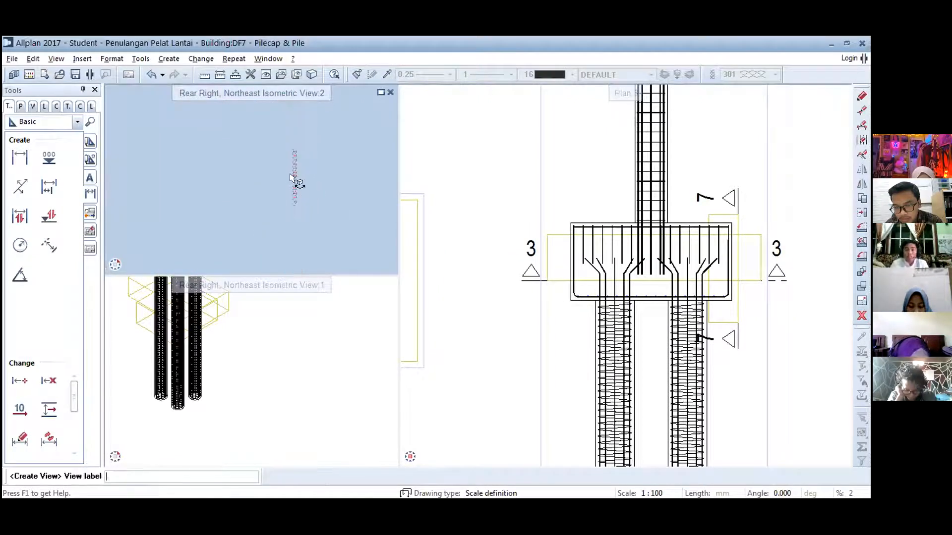
scroll(308, 179, "up", 2)
scroll(304, 174, "down", 1)
middle_click_drag(313, 161, 297, 197)
middle_click_drag(309, 140, 293, 169)
scroll(273, 170, "up", 1)
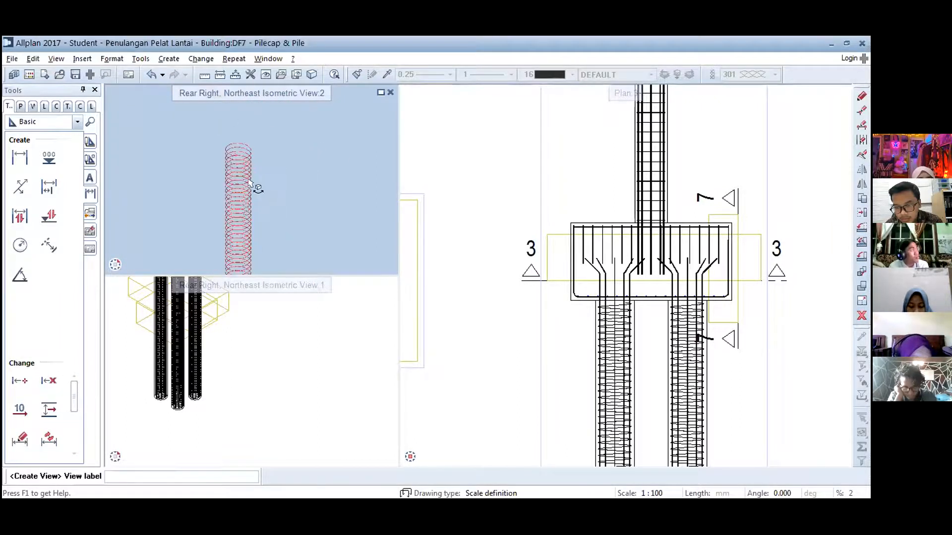
scroll(250, 186, "up", 1)
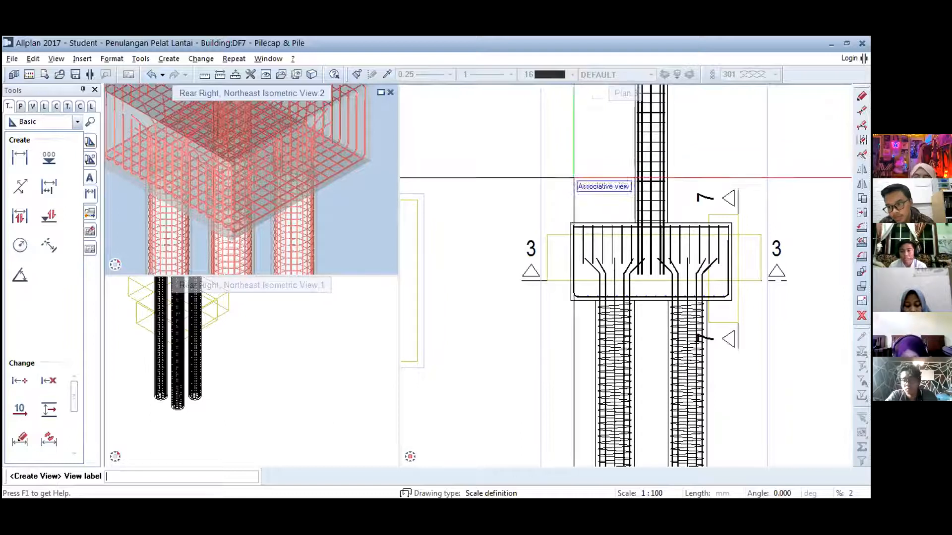
Examine the south and east elevations with their column, pile cap and pile sections in the plan, and end view creation
middle_click_drag(579, 314, 570, 272)
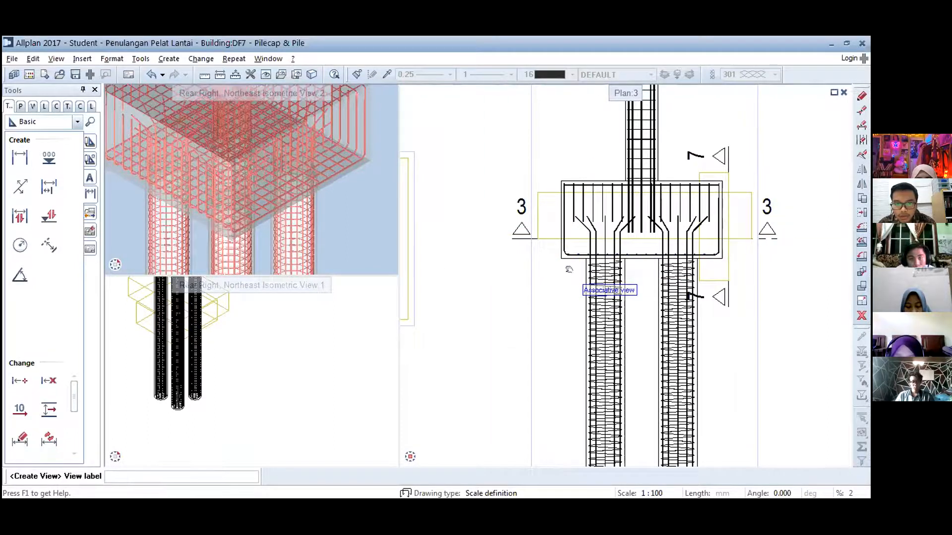
scroll(565, 260, "down", 5)
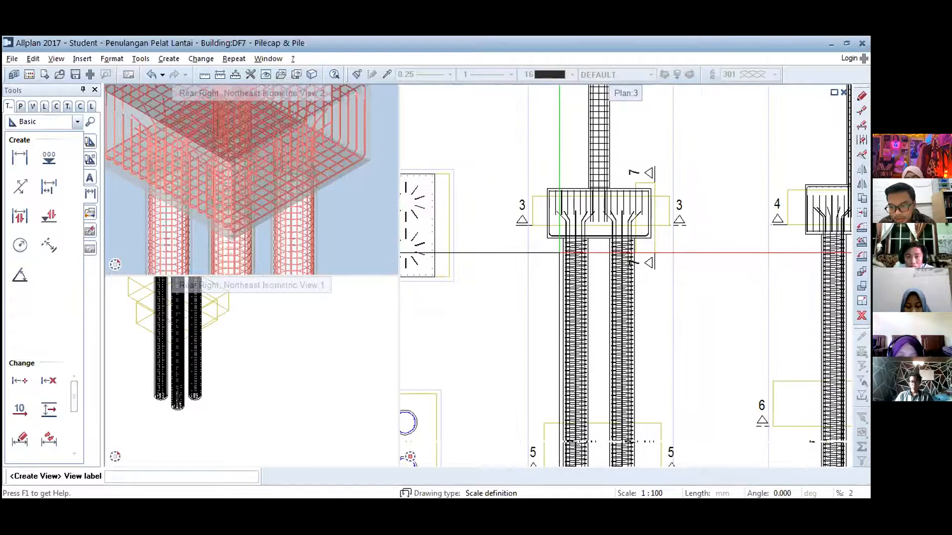
scroll(560, 253, "down", 5)
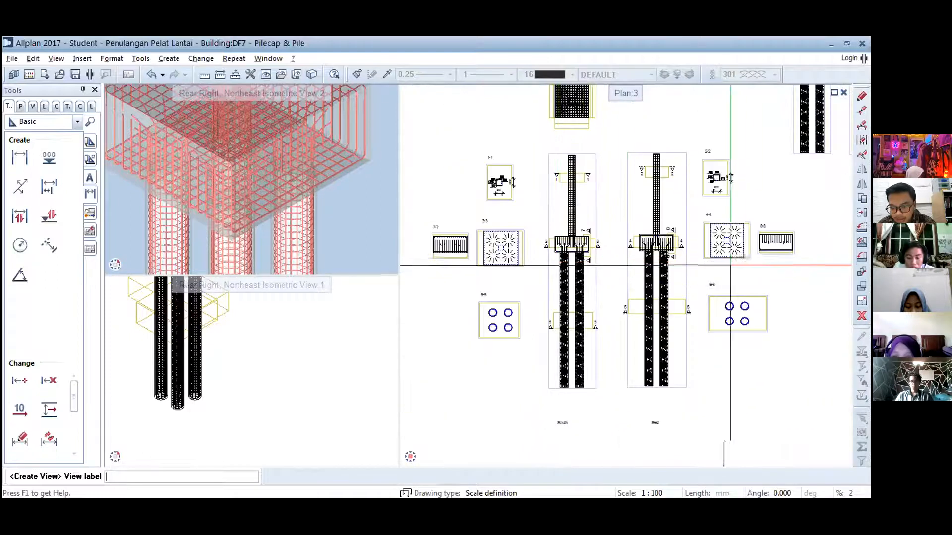
middle_click_drag(757, 267, 724, 280)
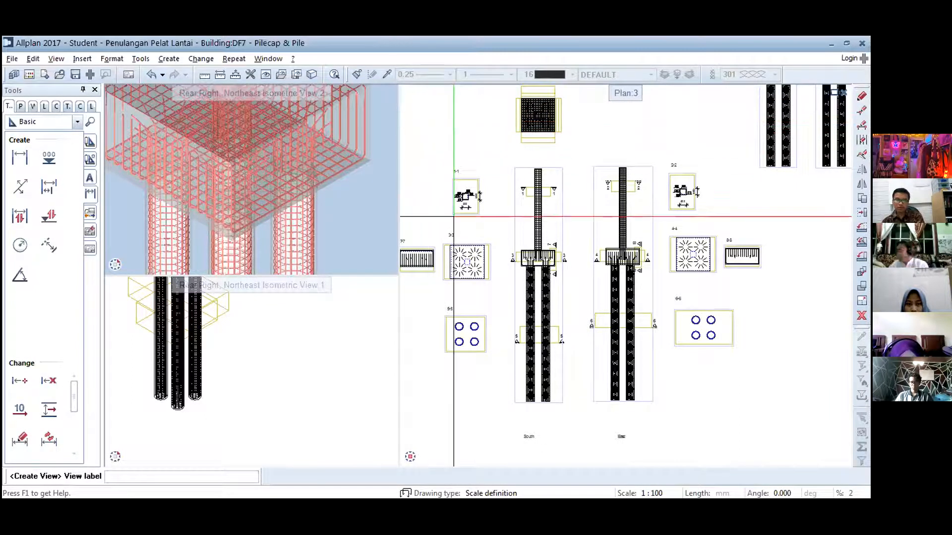
scroll(466, 260, "up", 3)
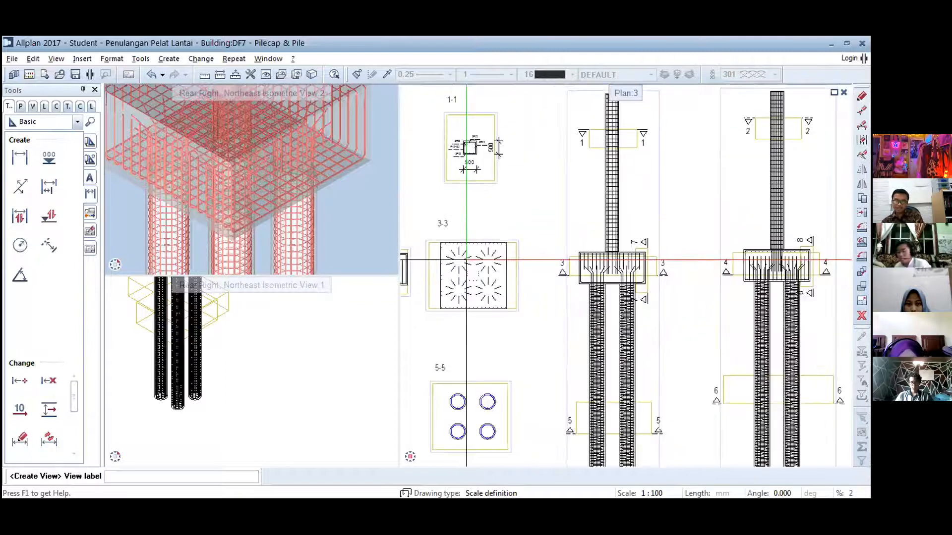
scroll(600, 268, "up", 2)
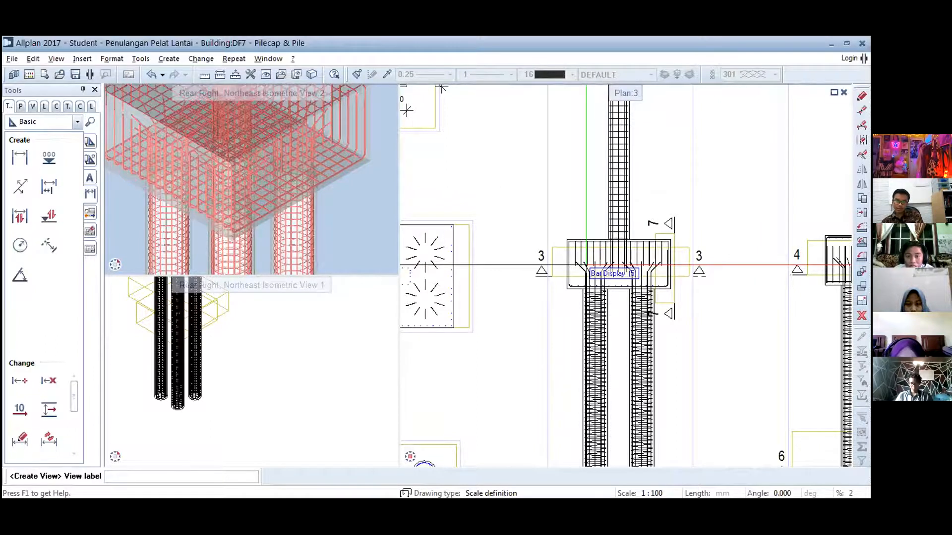
scroll(587, 265, "down", 1)
scroll(587, 265, "down", 1)
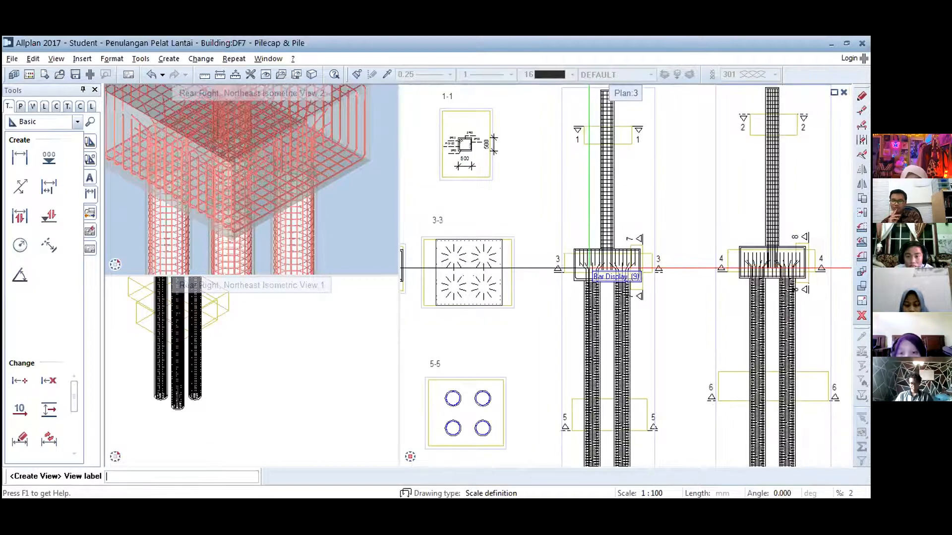
scroll(587, 266, "up", 1)
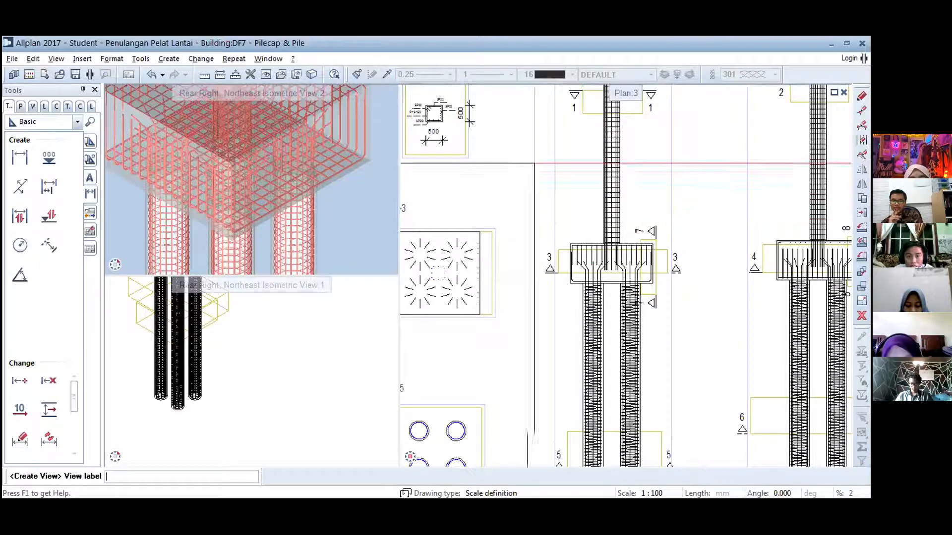
key("Escape")
left_click(498, 91)
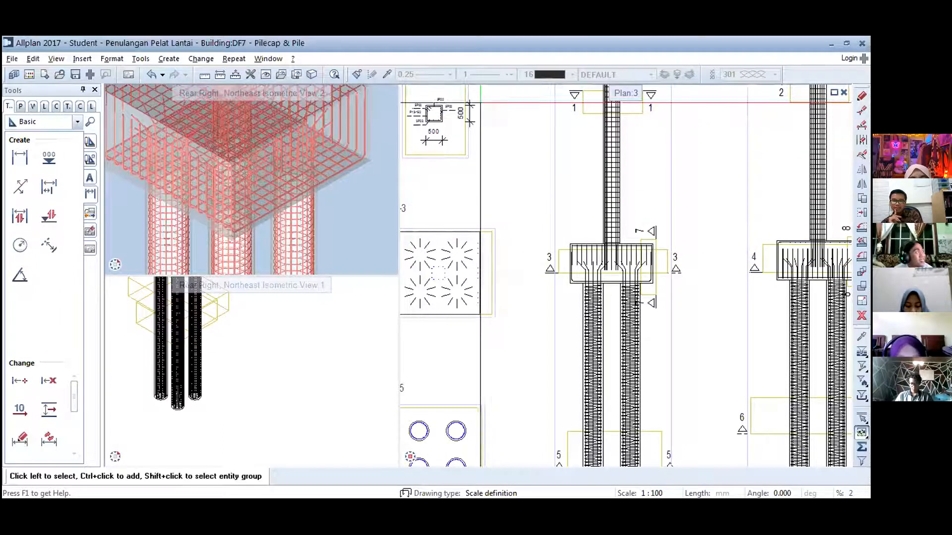